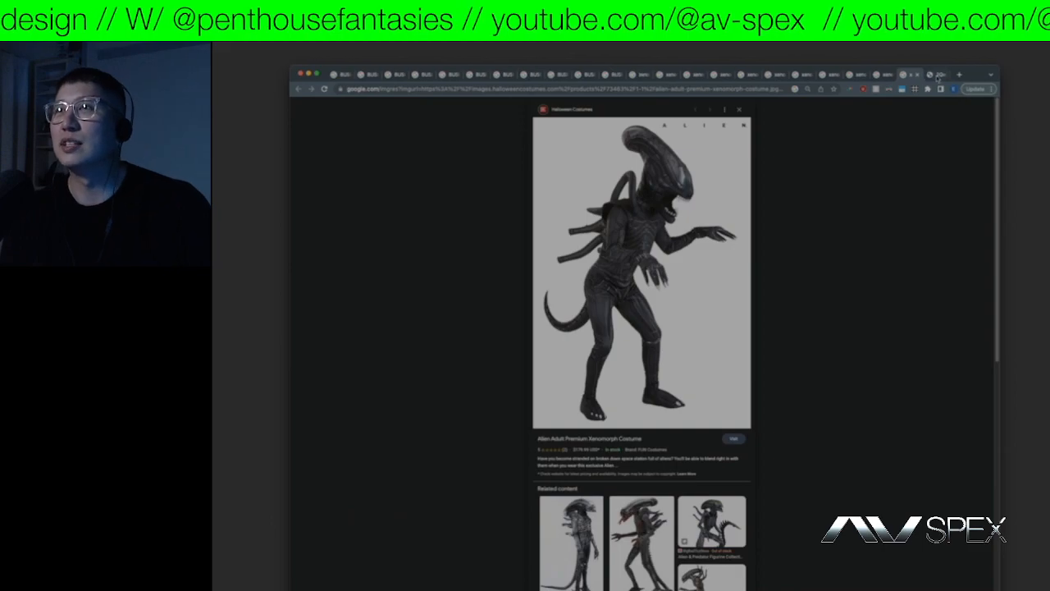
- Examine the full-body xenomorph reference image in the browser and compare its head and neck with the suited figure's alien head in Photoshop
{"action": "left_click", "coordinate": [938, 77]}
{"action": "left_click", "coordinate": [944, 75]}
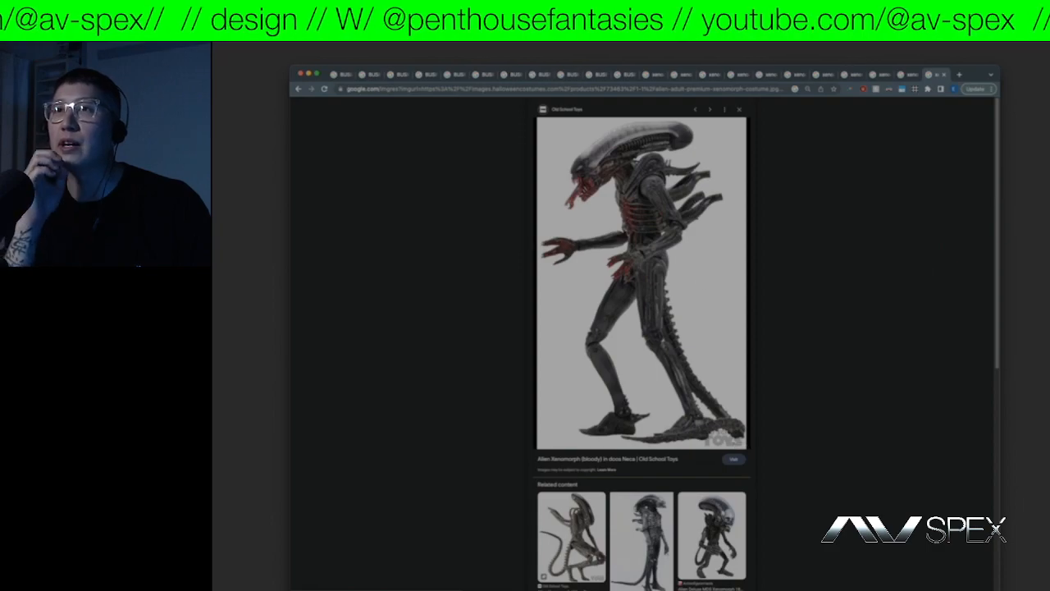
{"action": "key", "text": "super+Tab"}
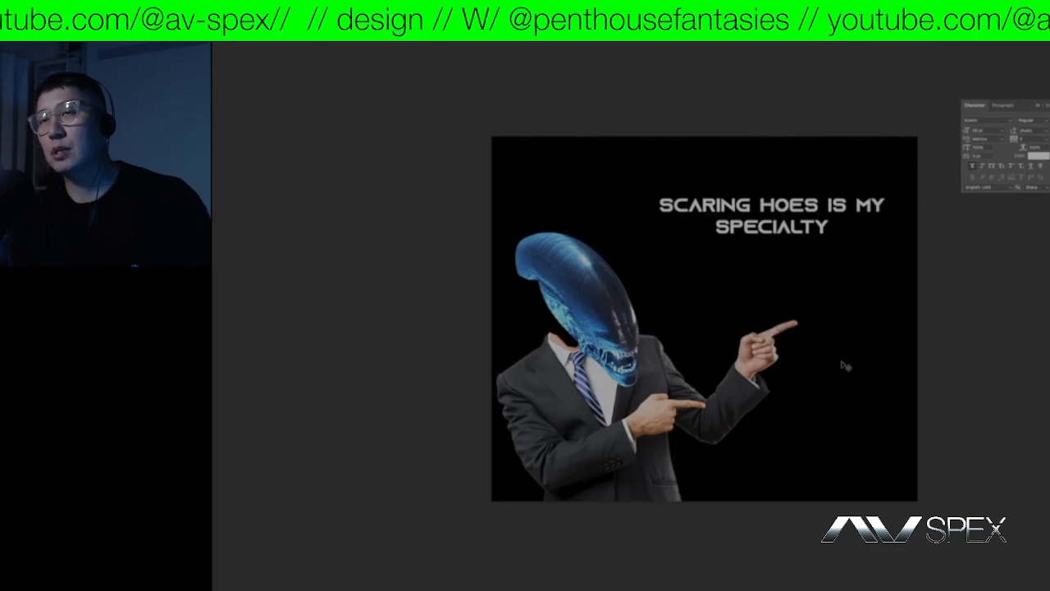
{"action": "key", "text": "ctrl+Up"}
{"action": "left_click", "coordinate": [428, 401]}
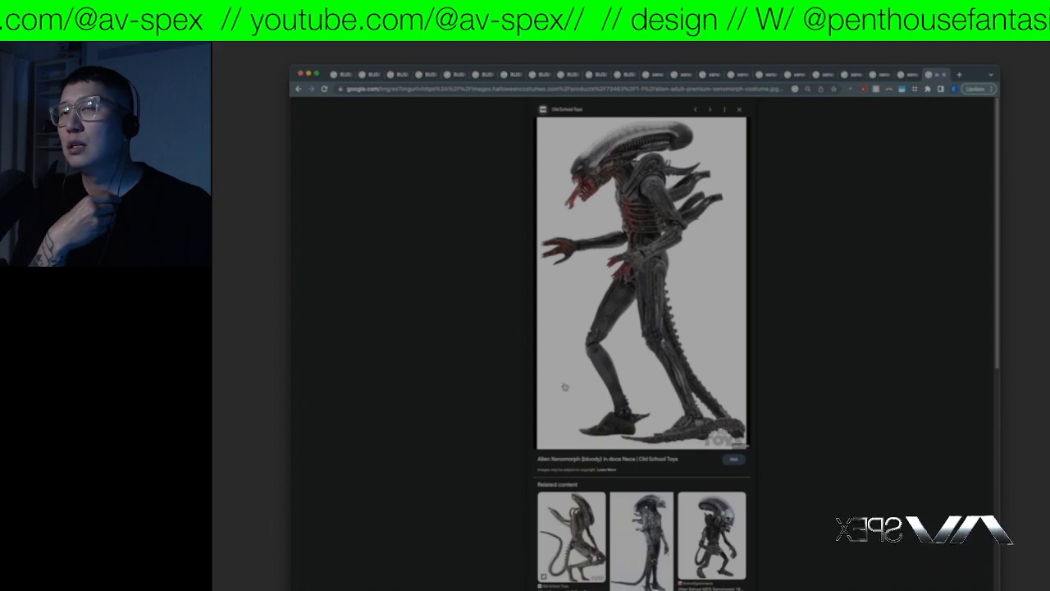
{"action": "key", "text": "ctrl+Up"}
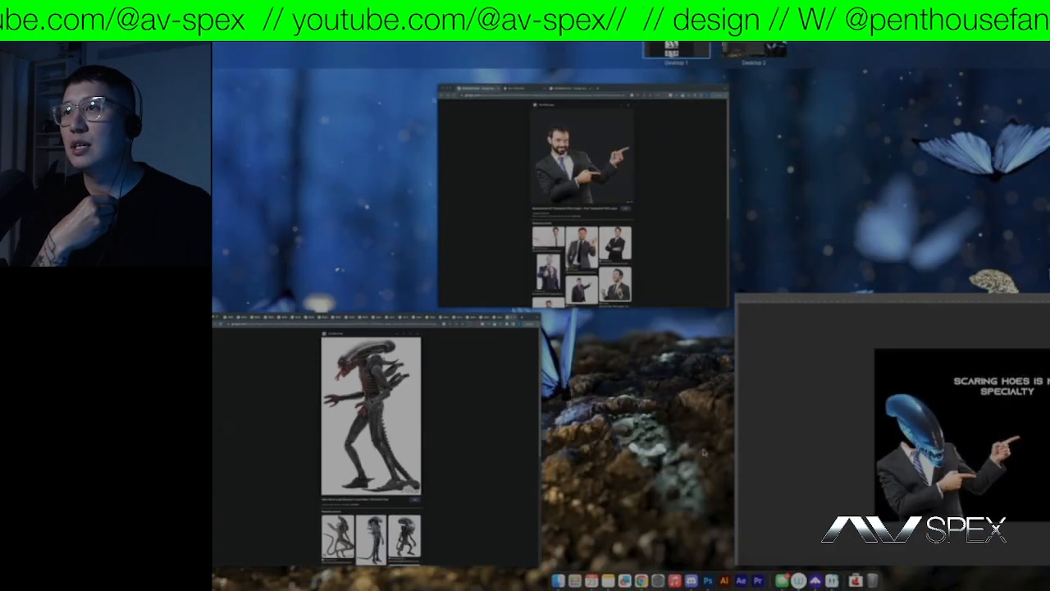
{"action": "left_click", "coordinate": [781, 457]}
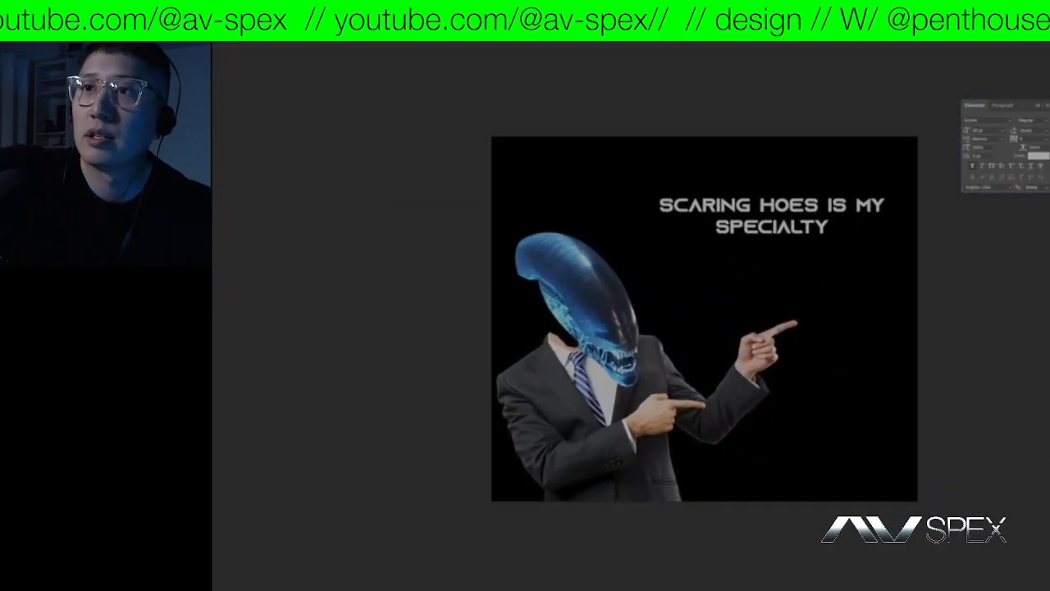
{"action": "mouse_move", "coordinate": [597, 312]}
{"action": "left_mouse_down"}
{"action": "mouse_move", "coordinate": [627, 332]}
{"action": "mouse_move", "coordinate": [614, 316]}
{"action": "mouse_move", "coordinate": [587, 315]}
{"action": "left_mouse_up"}
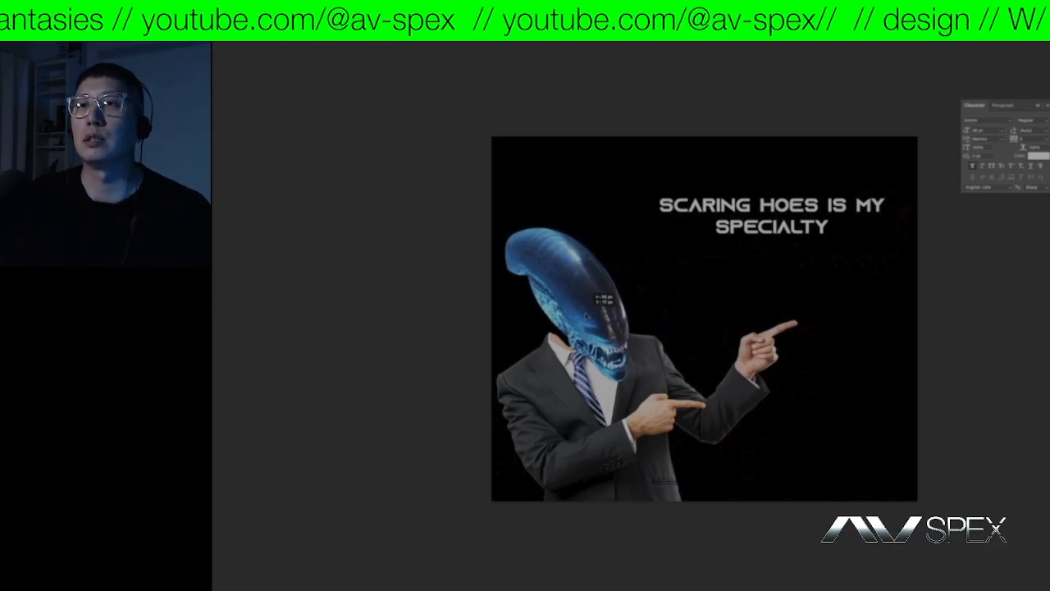
{"action": "key", "text": "ctrl+Up"}
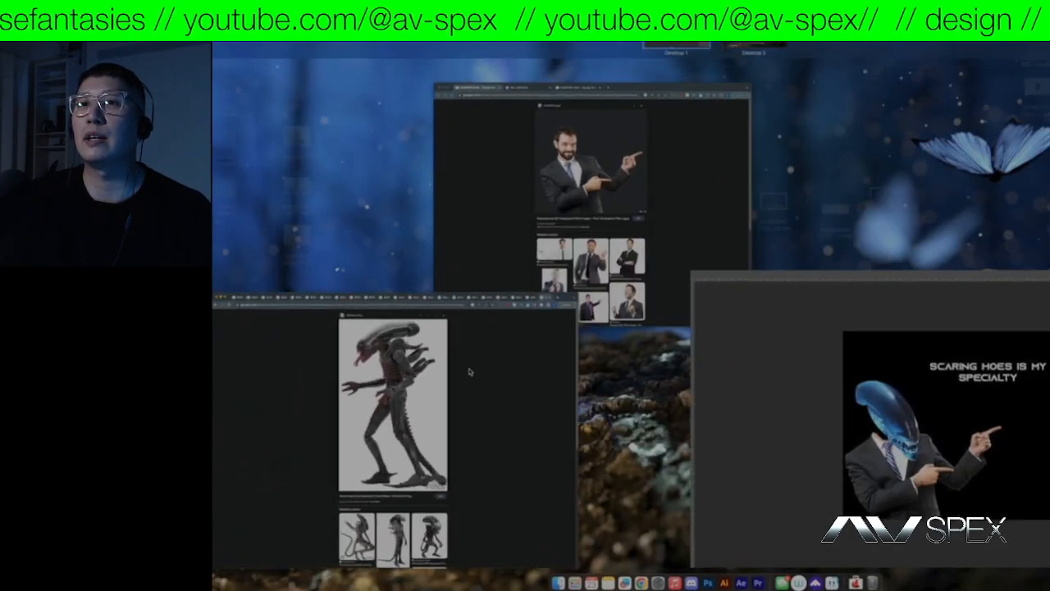
{"action": "left_click", "coordinate": [386, 435]}
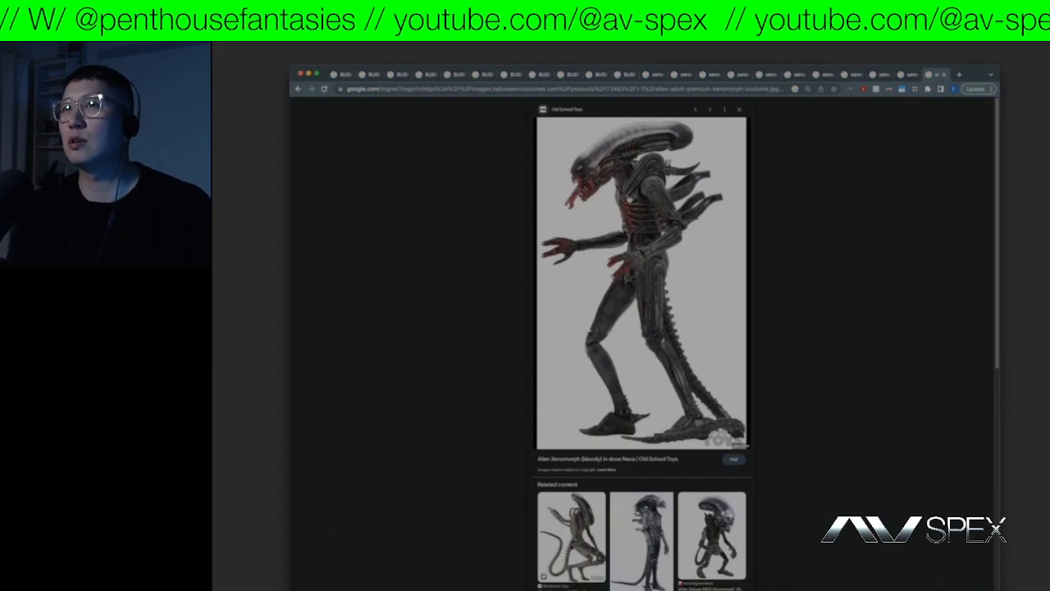
{"action": "key", "text": "super+Tab"}
{"action": "key", "text": "ctrl+Up"}
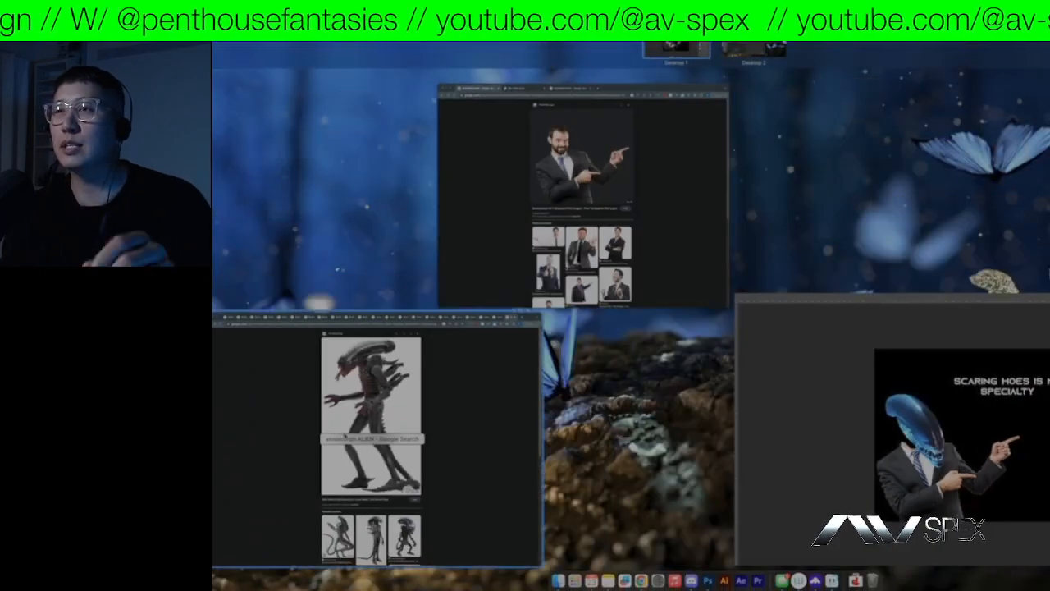
{"action": "left_click", "coordinate": [365, 439]}
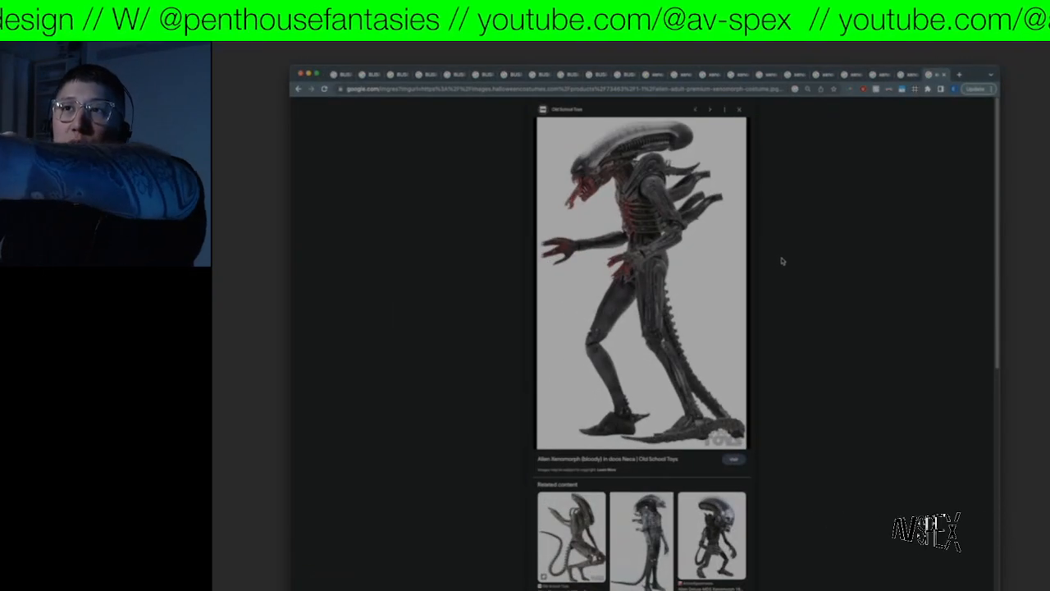
{"action": "key", "text": "ctrl+Up"}
{"action": "left_click", "coordinate": [956, 406]}
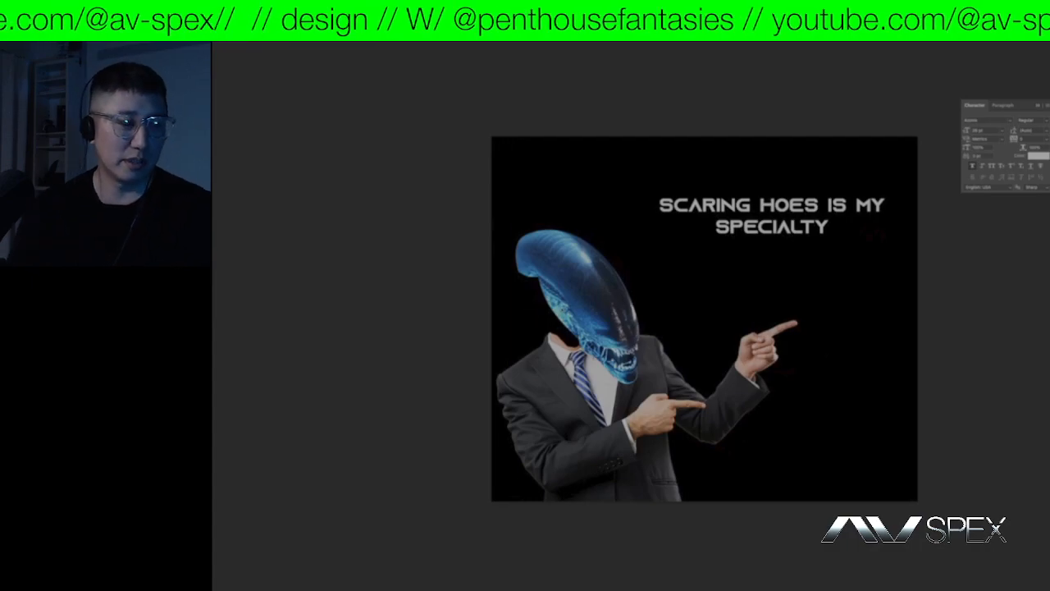
- Outline the empty neck gap between the alien head and the shirt collar with a path and turn it into a new anti-aliased selection
{"action": "key", "text": "ctrl+plus"}
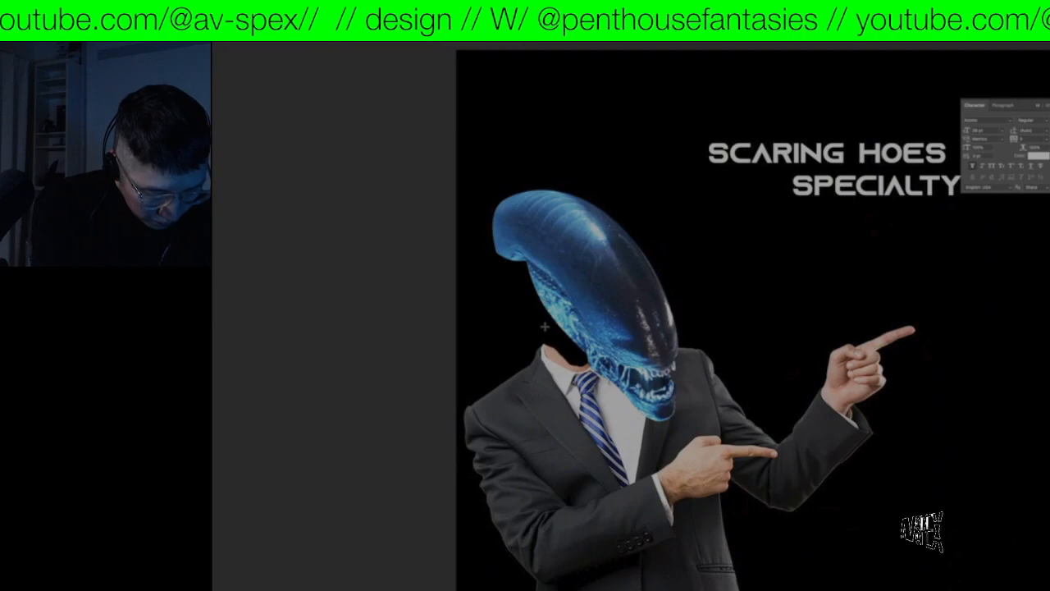
{"action": "key", "text": "ctrl+plus"}
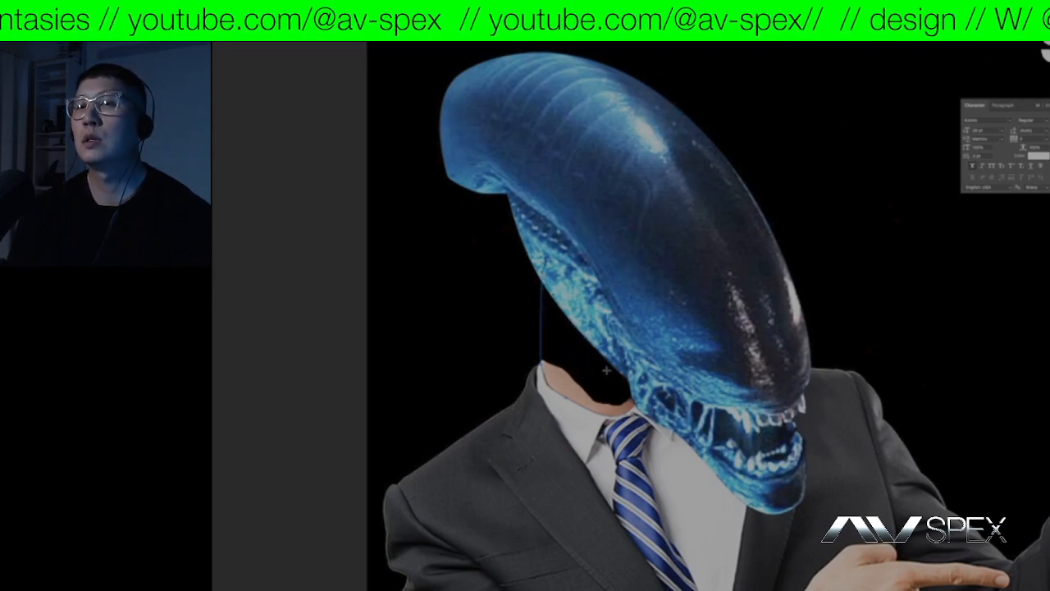
{"action": "key", "text": "ctrl+minus"}
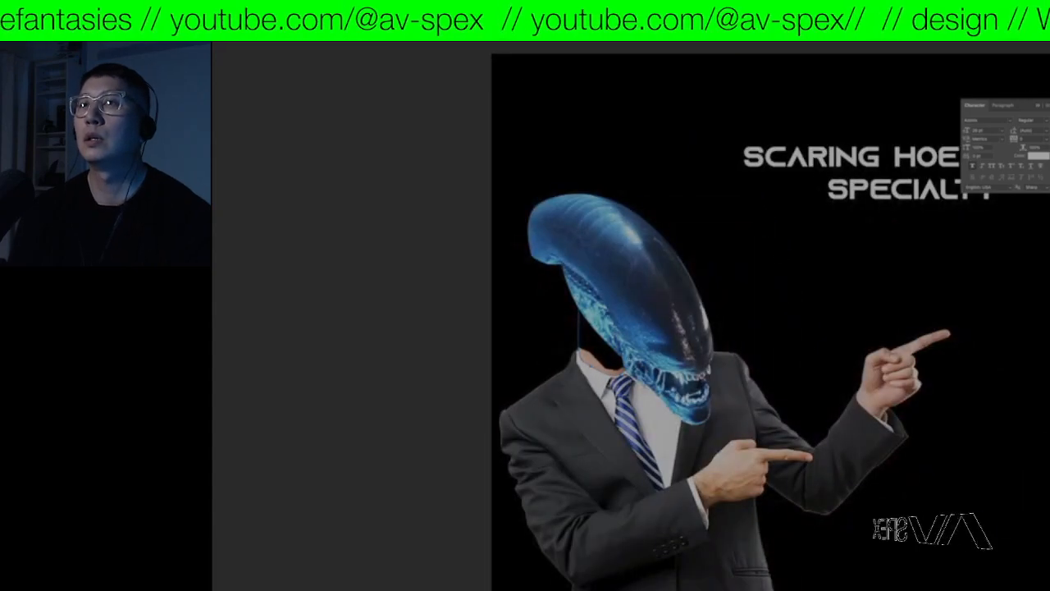
{"action": "right_click", "coordinate": [593, 340]}
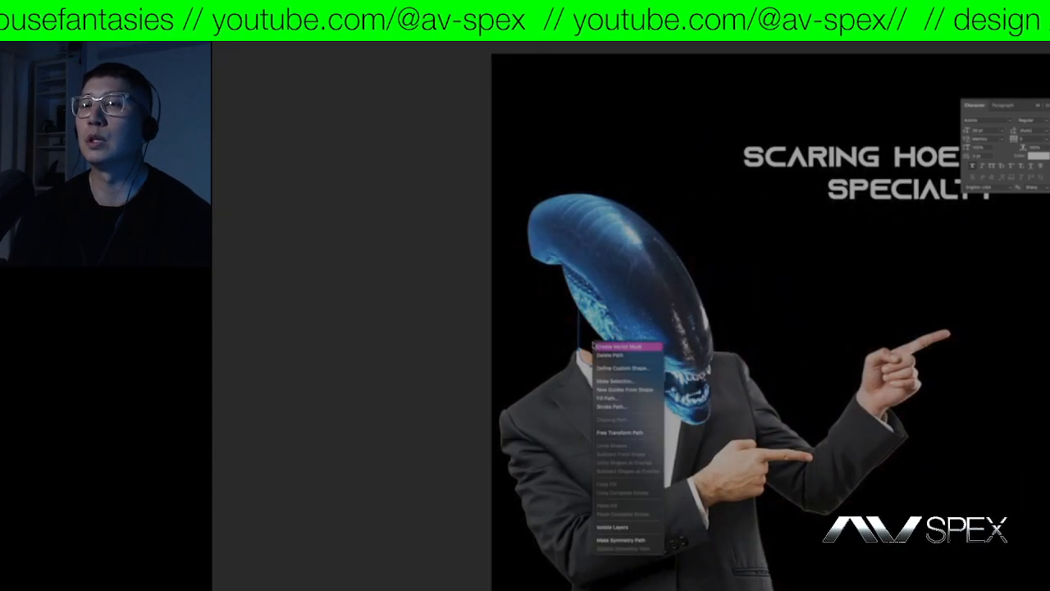
{"action": "left_click", "coordinate": [622, 382]}
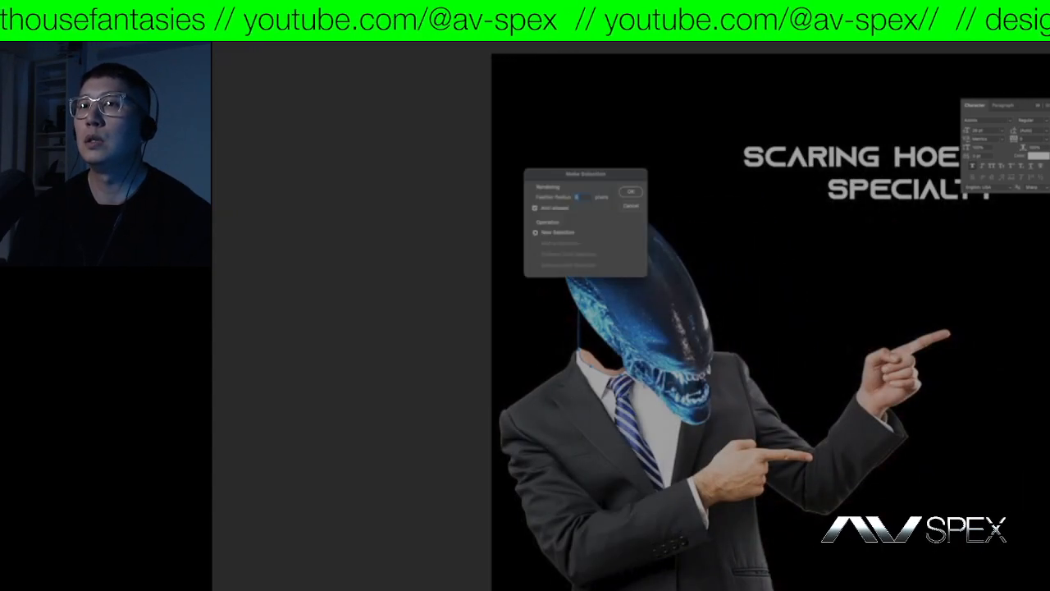
{"action": "left_click", "coordinate": [629, 192]}
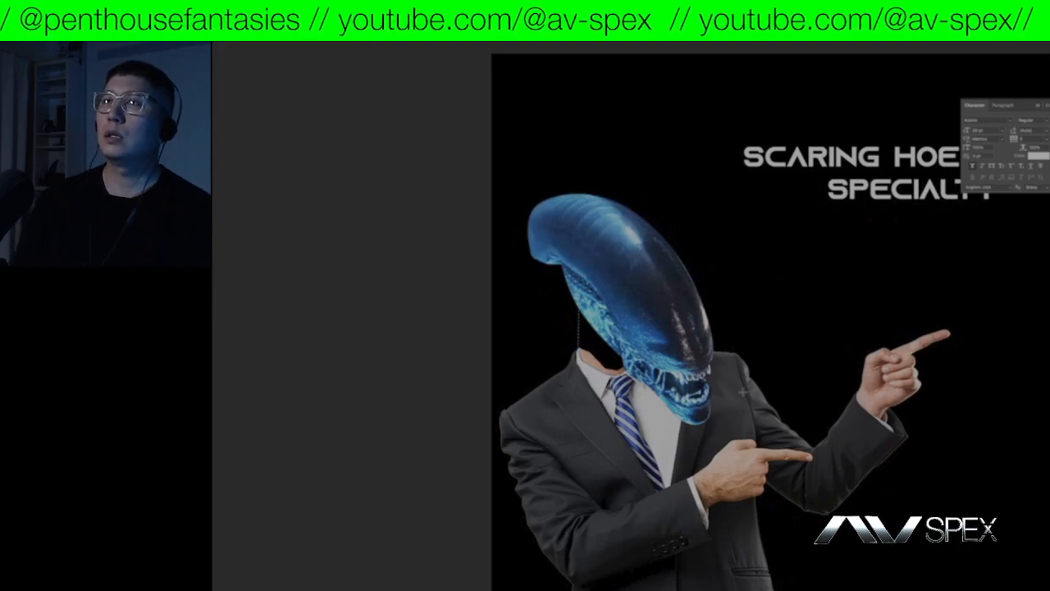
- Try to fill the selected neck gap with blue alien texture using Content-Aware Fill
{"action": "left_click", "coordinate": [283, 39]}
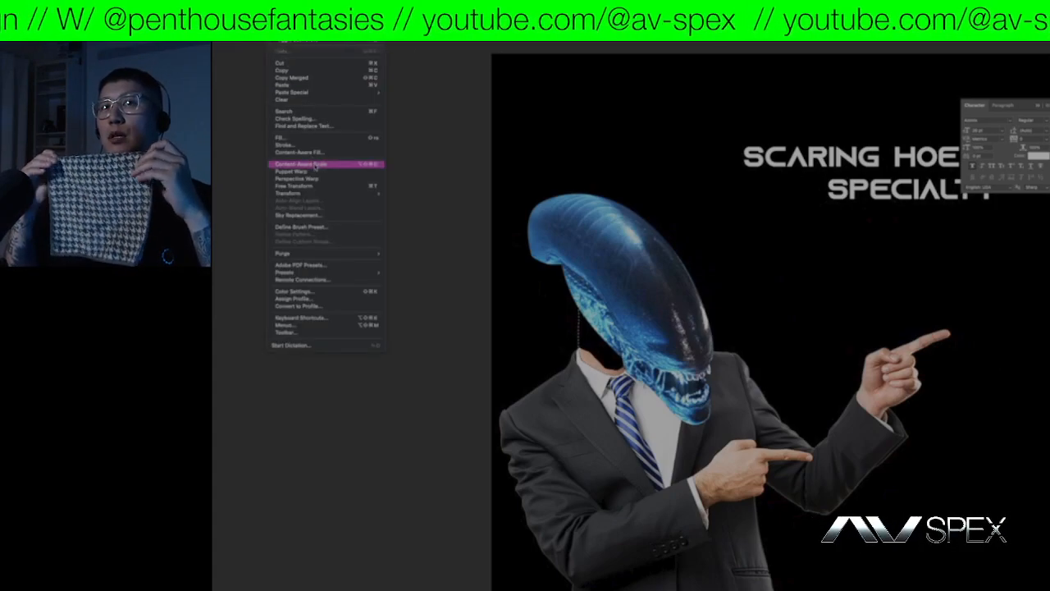
{"action": "mouse_move", "coordinate": [312, 194]}
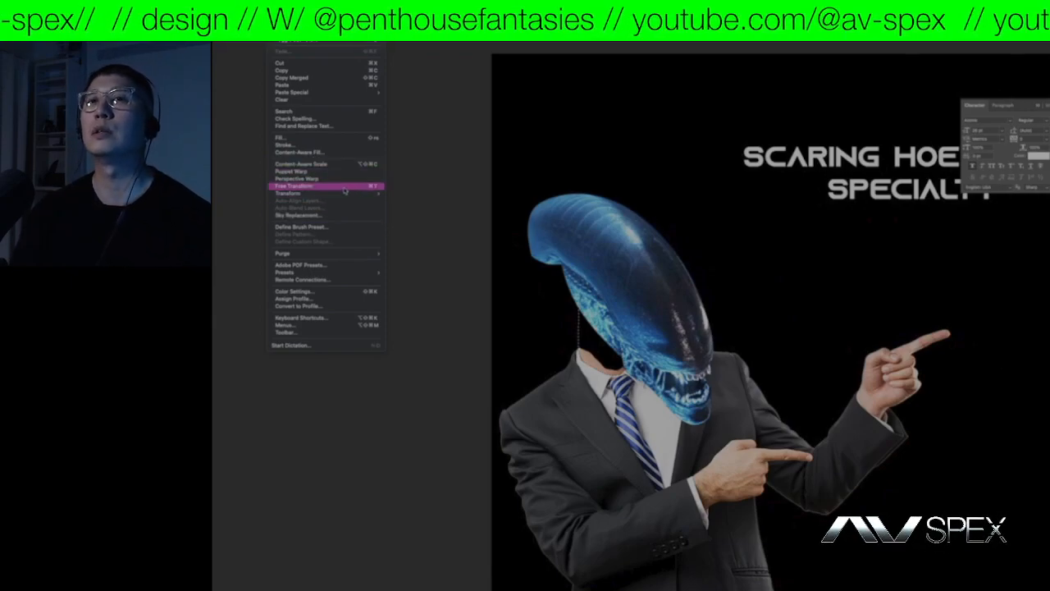
{"action": "left_click", "coordinate": [333, 140]}
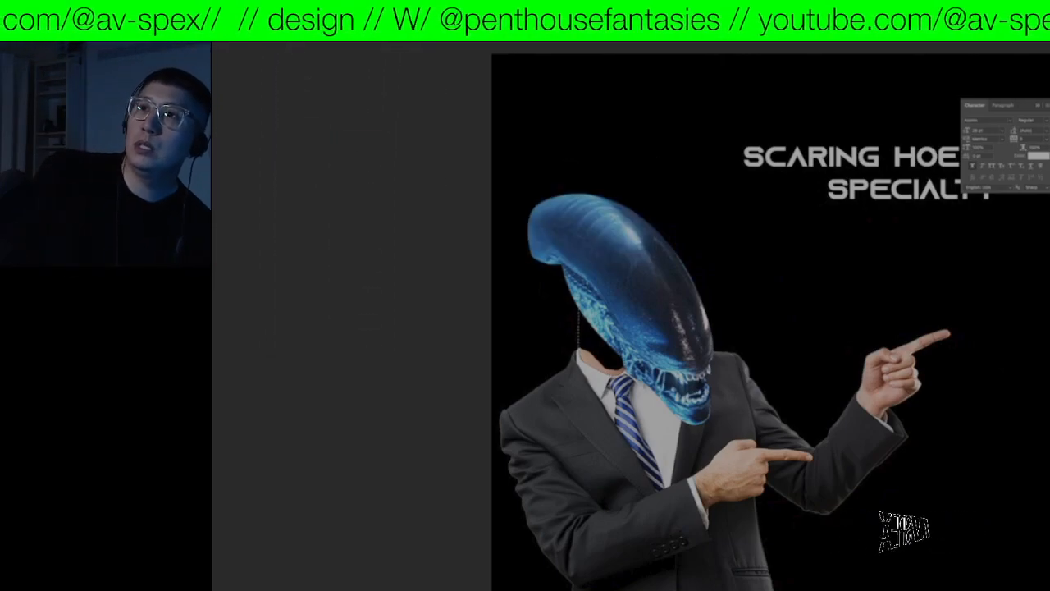
{"action": "left_click", "coordinate": [641, 178]}
{"action": "left_click", "coordinate": [259, 16]}
{"action": "mouse_move", "coordinate": [277, 17]}
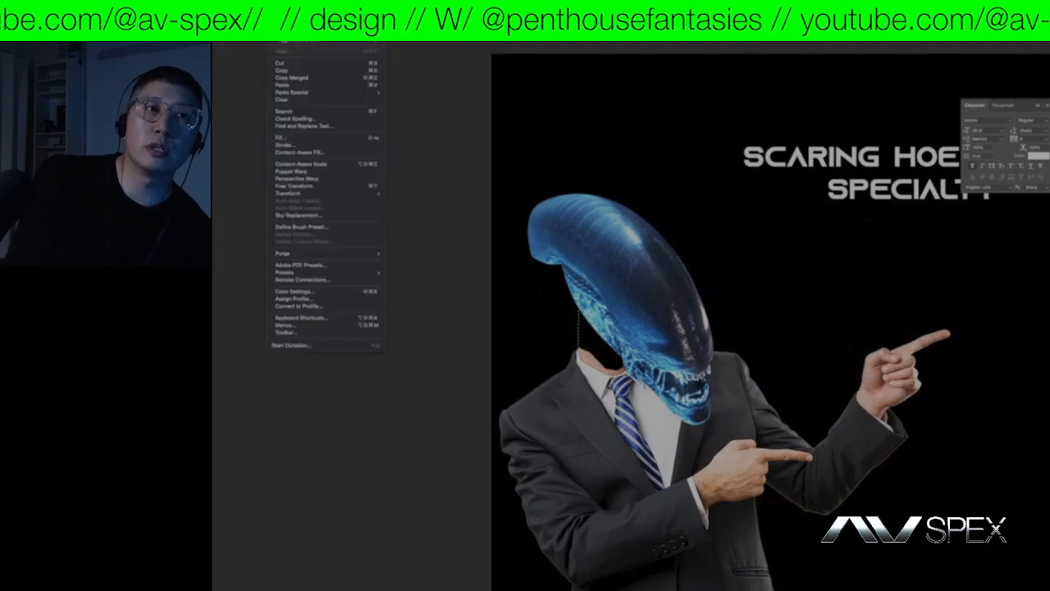
{"action": "left_click", "coordinate": [310, 153]}
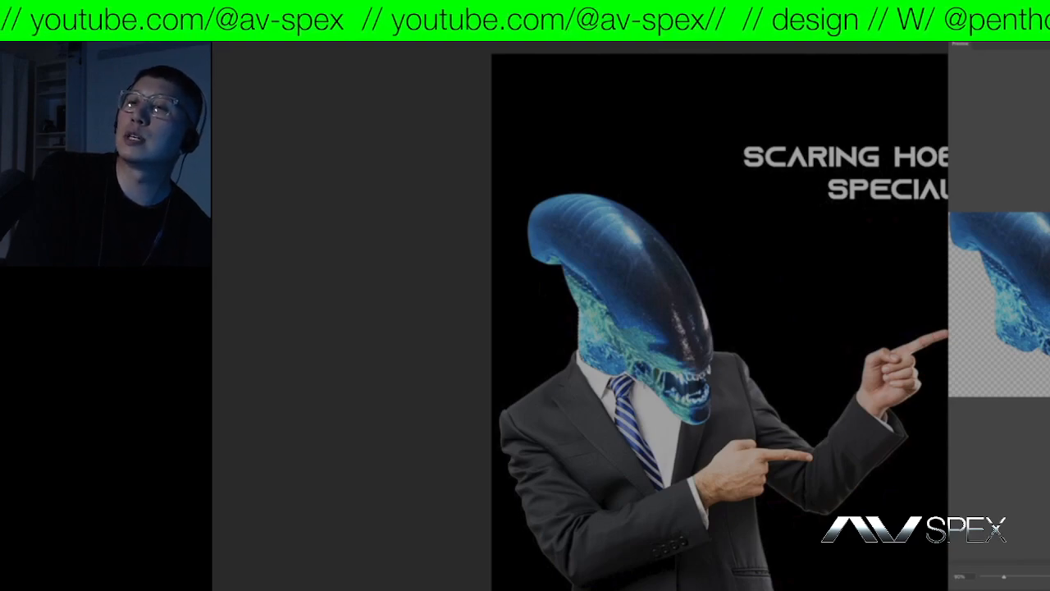
{"action": "key", "text": "Tab"}
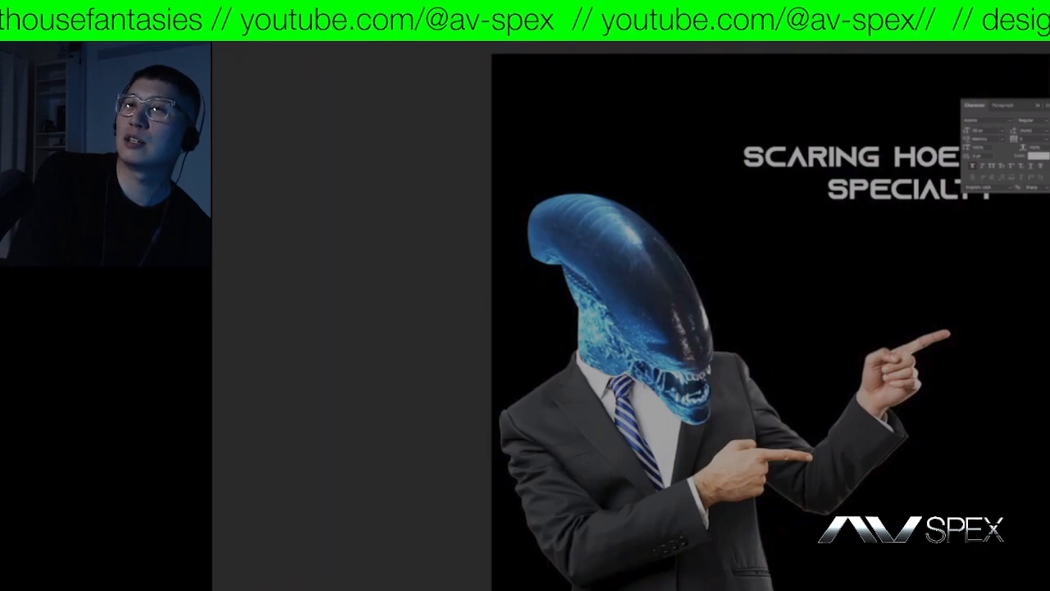
- Undo the content-aware fill of the neck, going back to the selected empty gap
{"action": "key", "text": "Delete"}
{"action": "key", "text": "ctrl+z"}
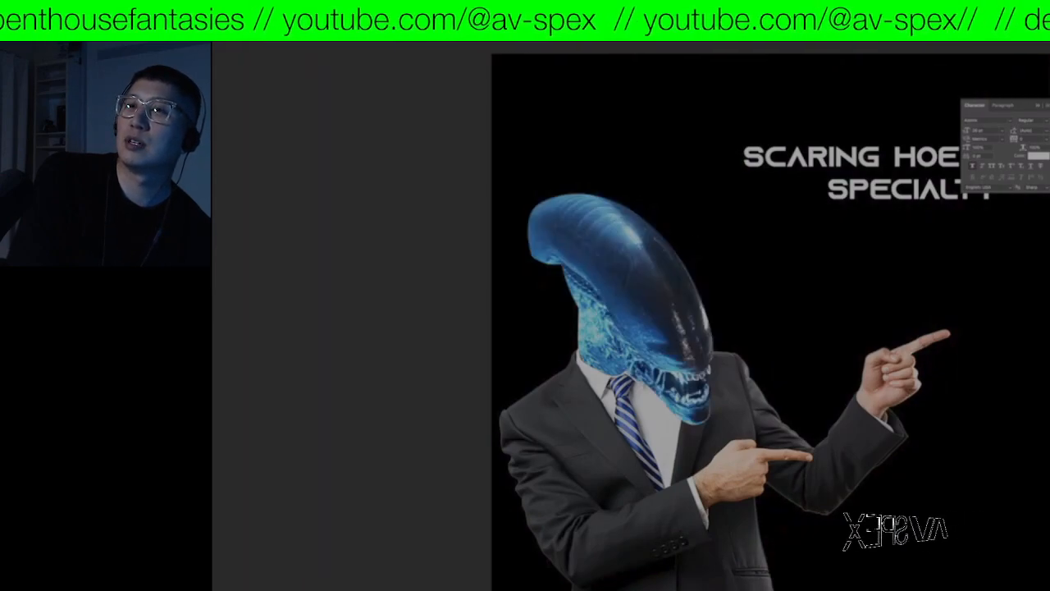
{"action": "key", "text": "ctrl+z"}
{"action": "key", "text": "ctrl+z"}
{"action": "key", "text": "ctrl+z"}
{"action": "key", "text": "ctrl+z"}
{"action": "key", "text": "ctrl+z"}
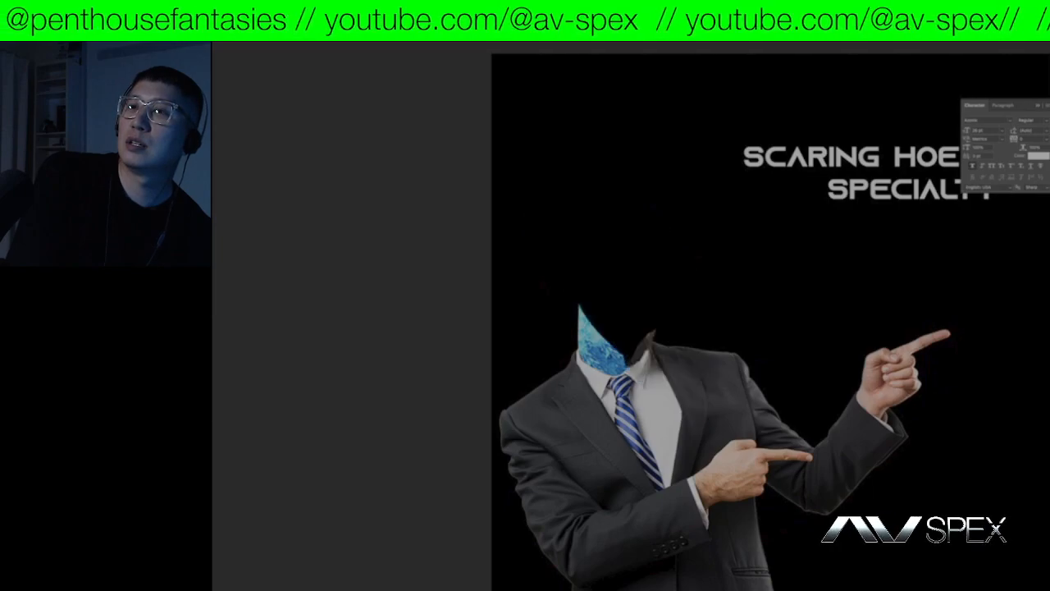
{"action": "key", "text": "ctrl+z"}
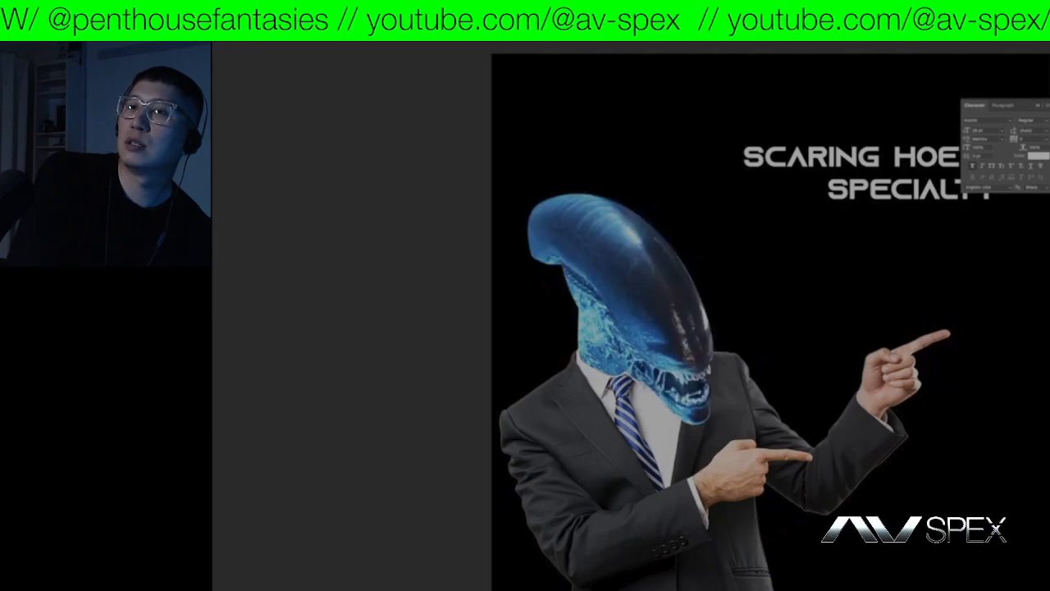
{"action": "key", "text": "ctrl+z"}
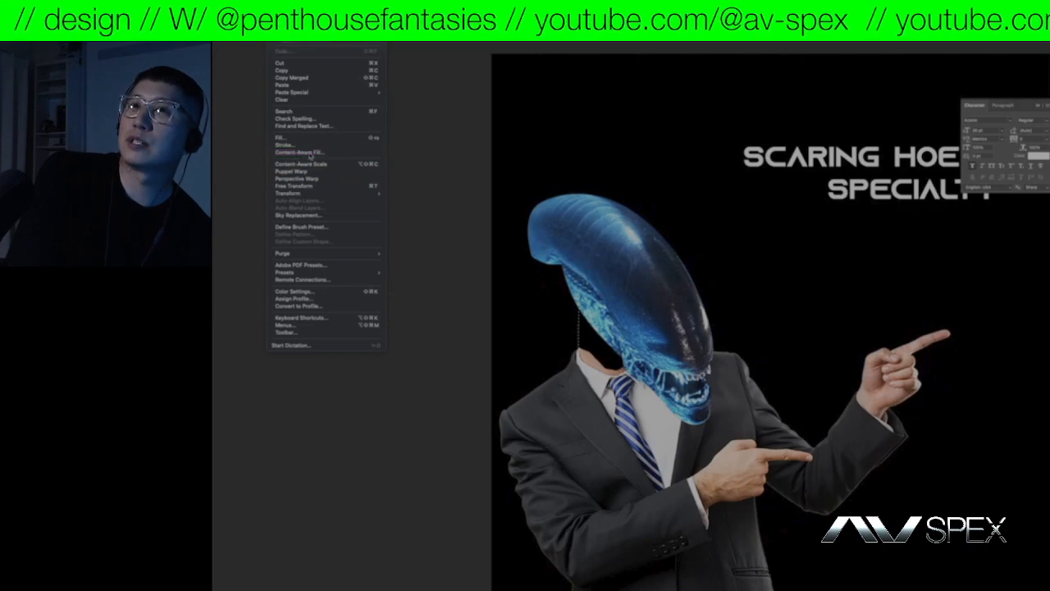
- Run Content-Aware Fill on the neck selection so alien skin texture joins the head to the collar
{"action": "left_click", "coordinate": [310, 154]}
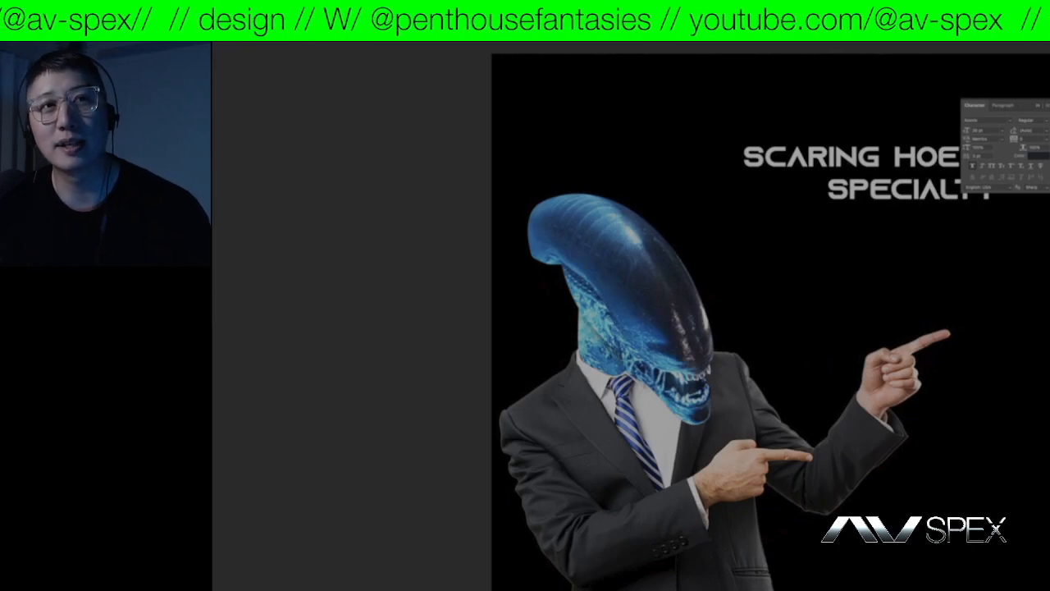
{"action": "key", "text": "ctrl+minus"}
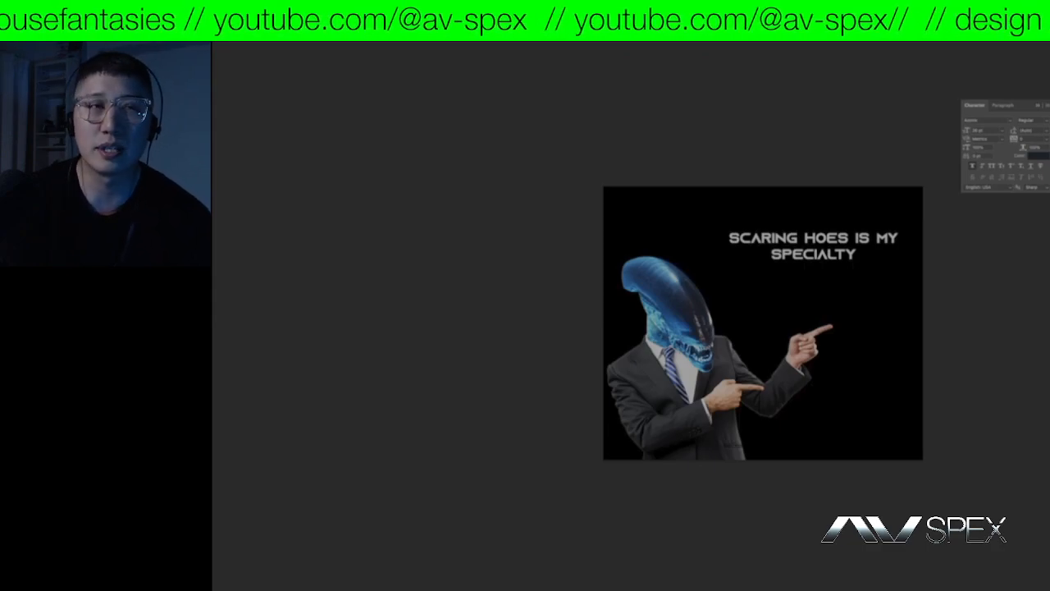
{"action": "key", "text": "super+s"}
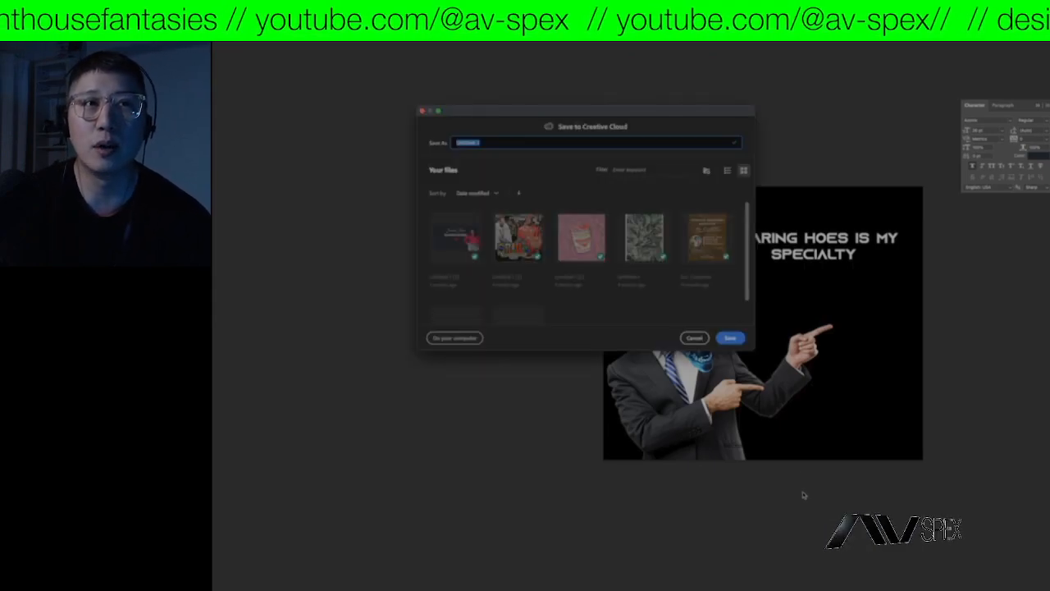
{"action": "left_click", "coordinate": [693, 337]}
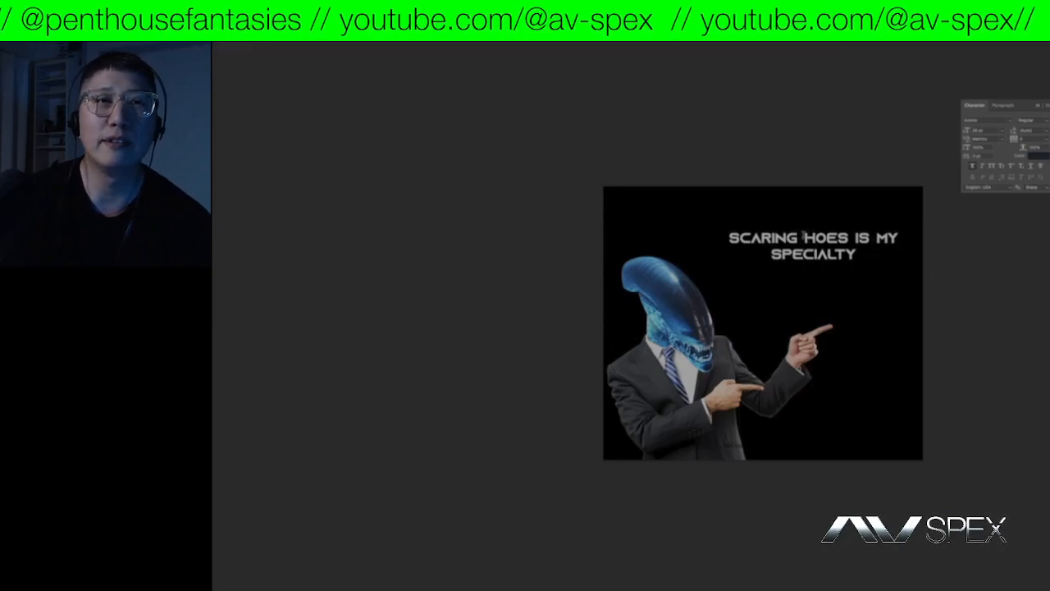
- Insert the word "THE" before "HOES" in the headline text
{"action": "left_click", "coordinate": [813, 237]}
{"action": "type", "text": "THE"}
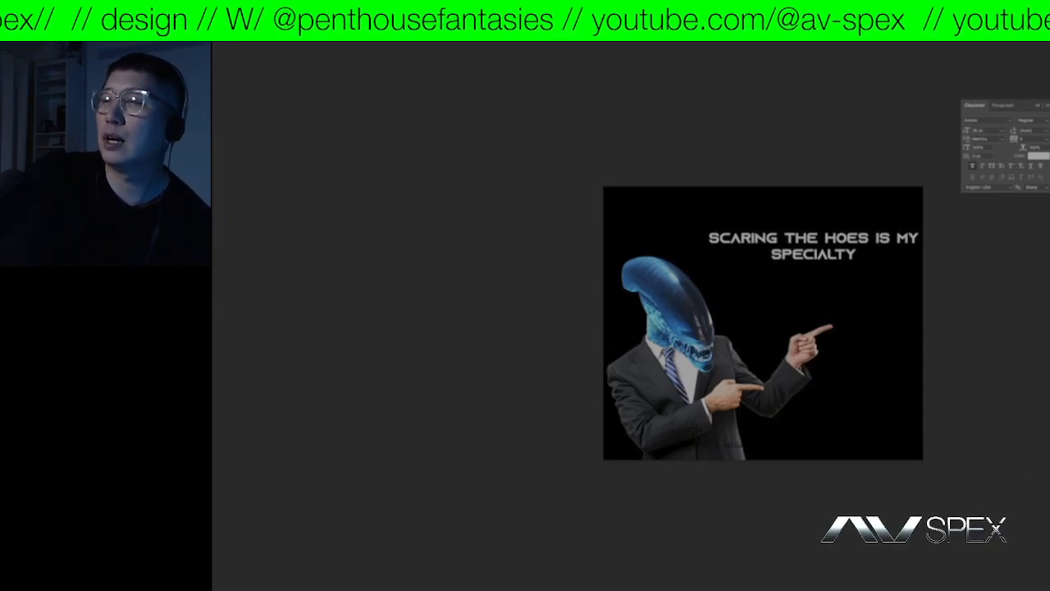
- Enlarge the suited alien figure slightly and move it toward the canvas's left edge, clear of the headline
{"action": "key", "text": "Left"}
{"action": "key", "text": "Left"}
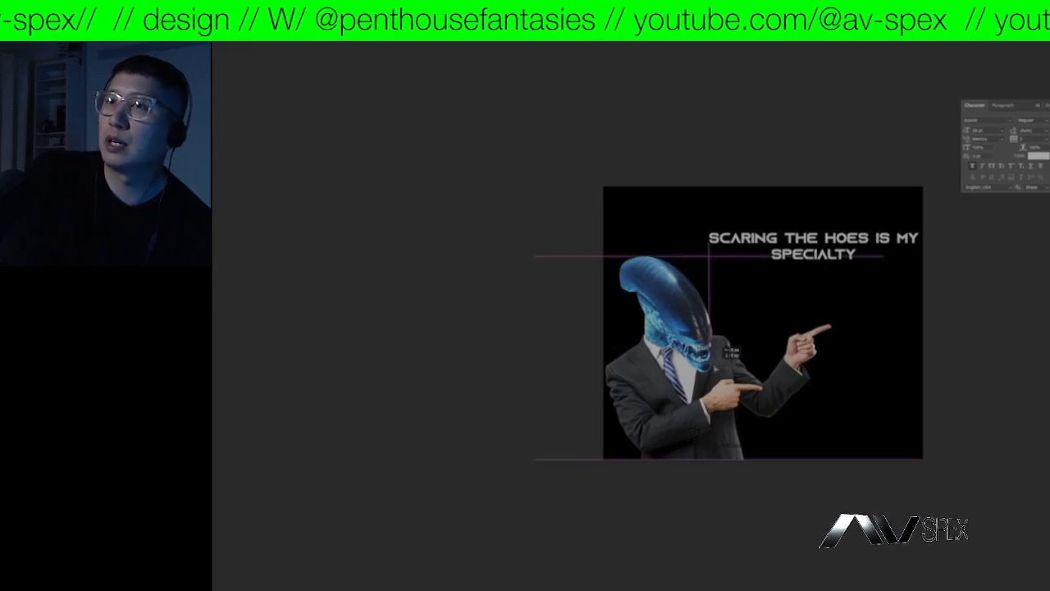
{"action": "key", "text": "ctrl+t"}
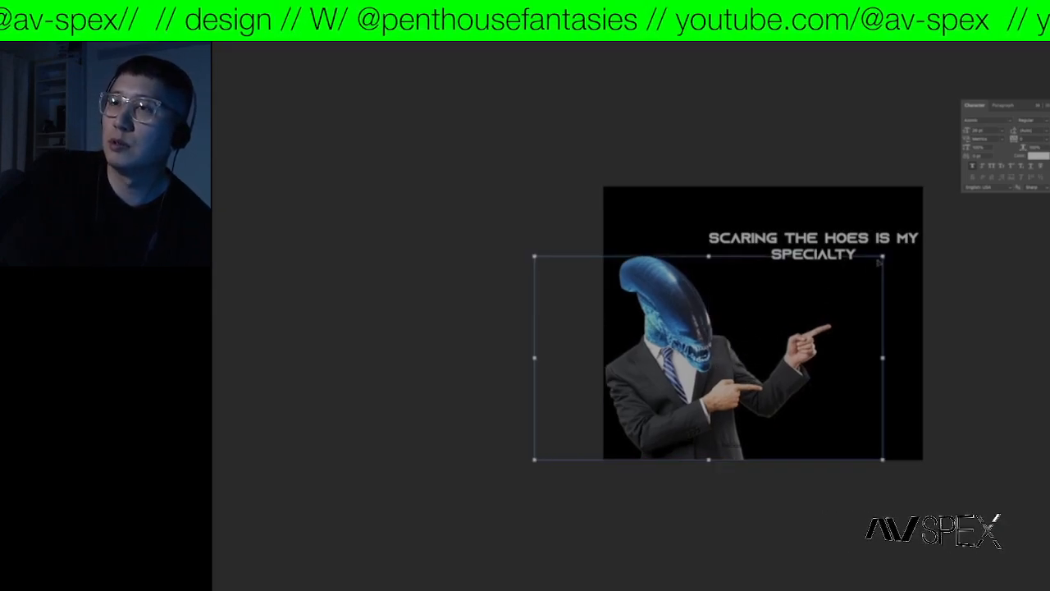
{"action": "left_click_drag", "start_coordinate": [881, 256], "coordinate": [902, 239]}
{"action": "left_click_drag", "start_coordinate": [726, 353], "coordinate": [710, 348]}
{"action": "key", "text": "Return"}
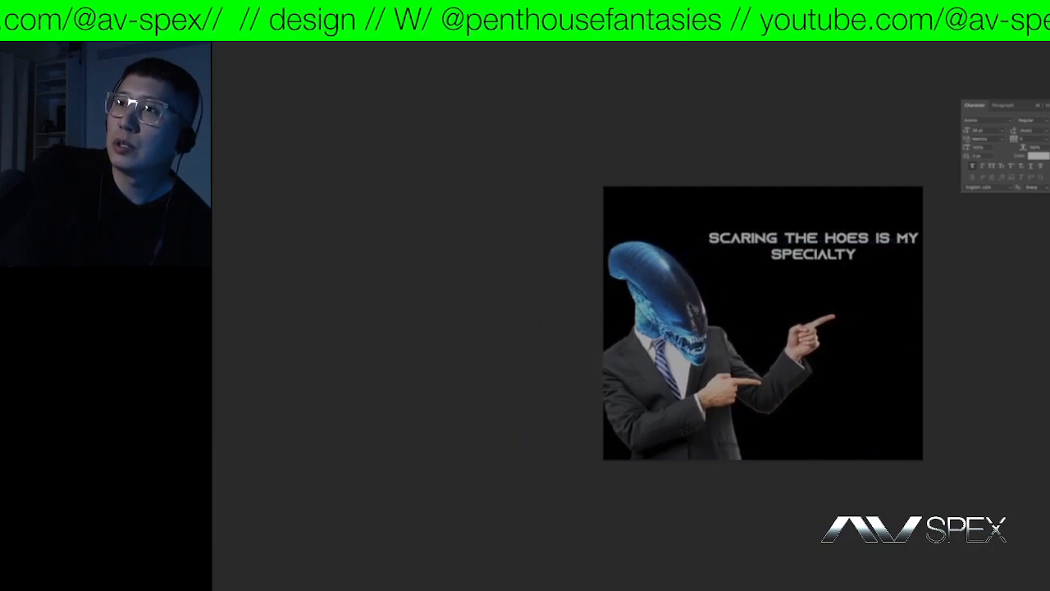
- Nudge the suited alien figure away from the canvas edge and place a duplicate of the headline just below the original
{"action": "key", "text": "shift+Right"}
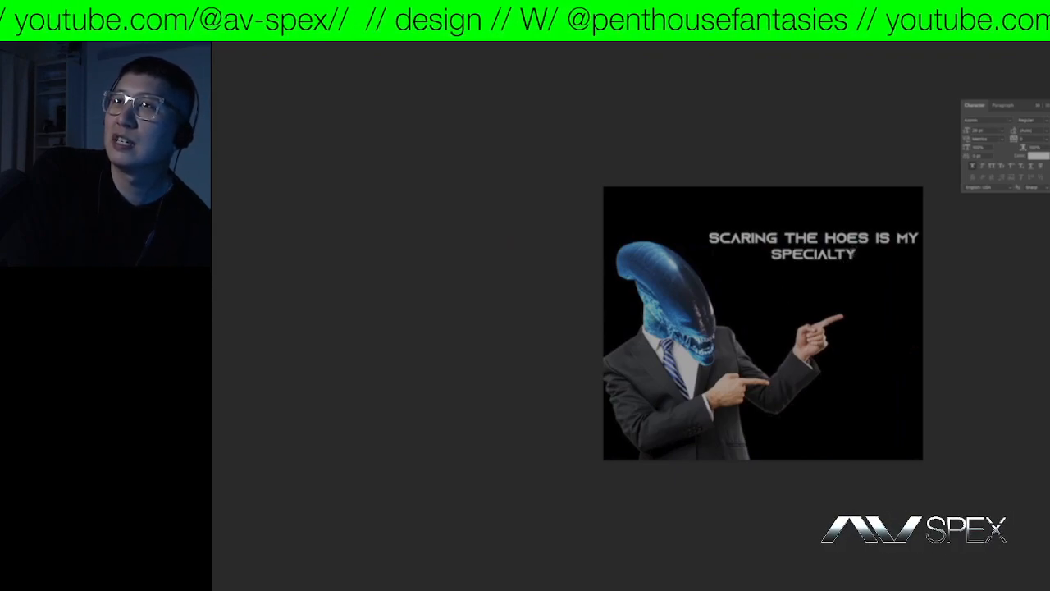
{"action": "double_click", "coordinate": [854, 251]}
{"action": "key", "text": "ctrl+Return"}
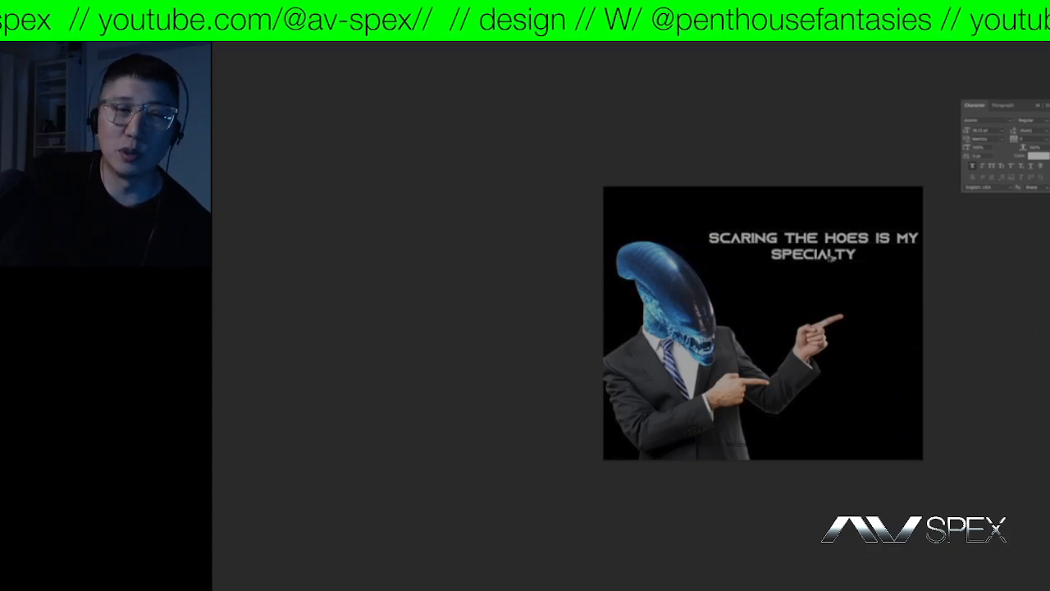
{"action": "left_click_drag", "start_coordinate": [831, 257], "coordinate": [831, 298]}
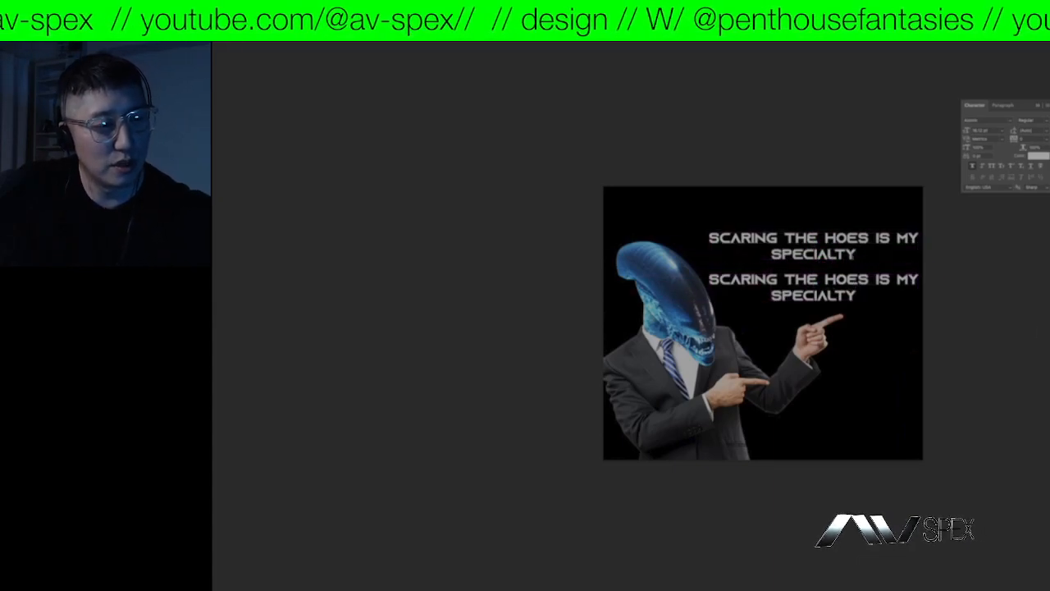
- Delete "SPECIALTY" from the upper headline, keeping "SCARING THE HOES IS MY" on one line
{"action": "left_click_drag", "start_coordinate": [857, 254], "coordinate": [772, 254]}
{"action": "key", "text": "BackSpace"}
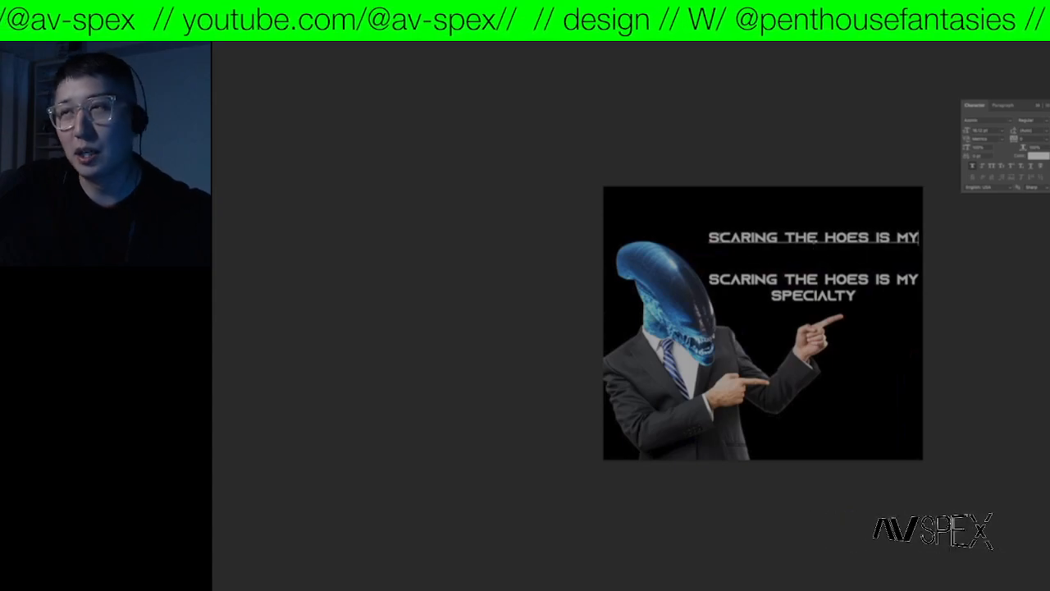
{"action": "key", "text": "ctrl+Return"}
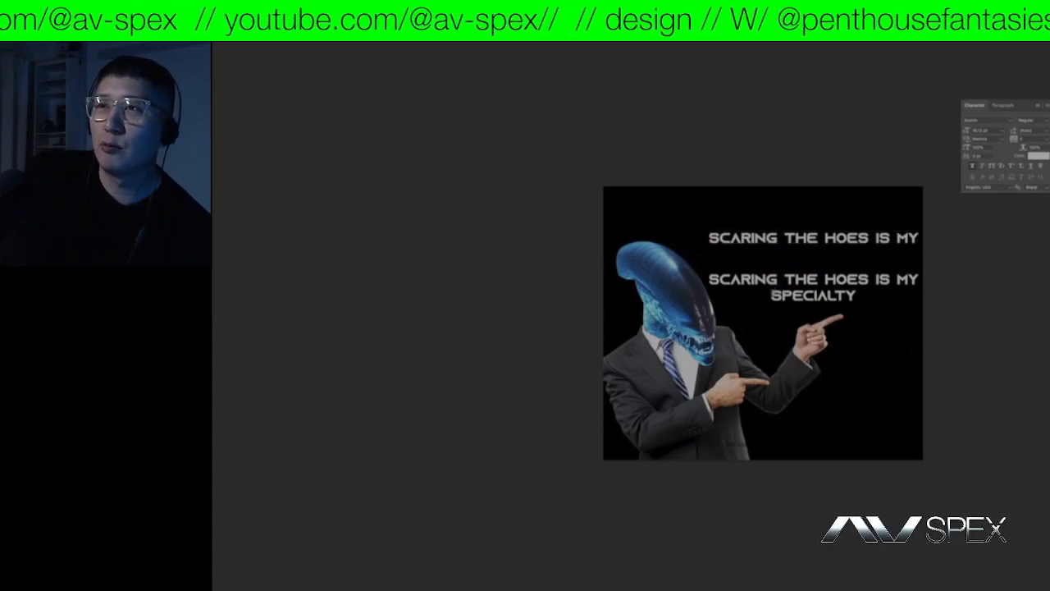
- Reduce the duplicated headline to the single word "SPECIALTY" and move it up closer beneath the first line
{"action": "left_click_drag", "start_coordinate": [920, 279], "coordinate": [709, 279]}
{"action": "key", "text": "BackSpace"}
{"action": "key", "text": "ctrl+Return"}
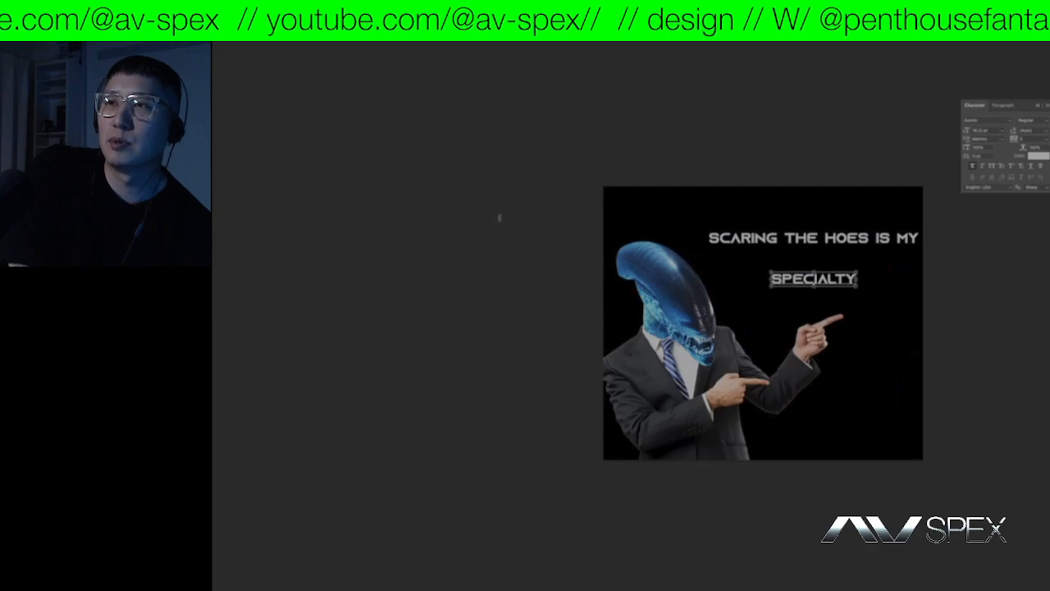
{"action": "left_click_drag", "start_coordinate": [845, 289], "coordinate": [837, 274]}
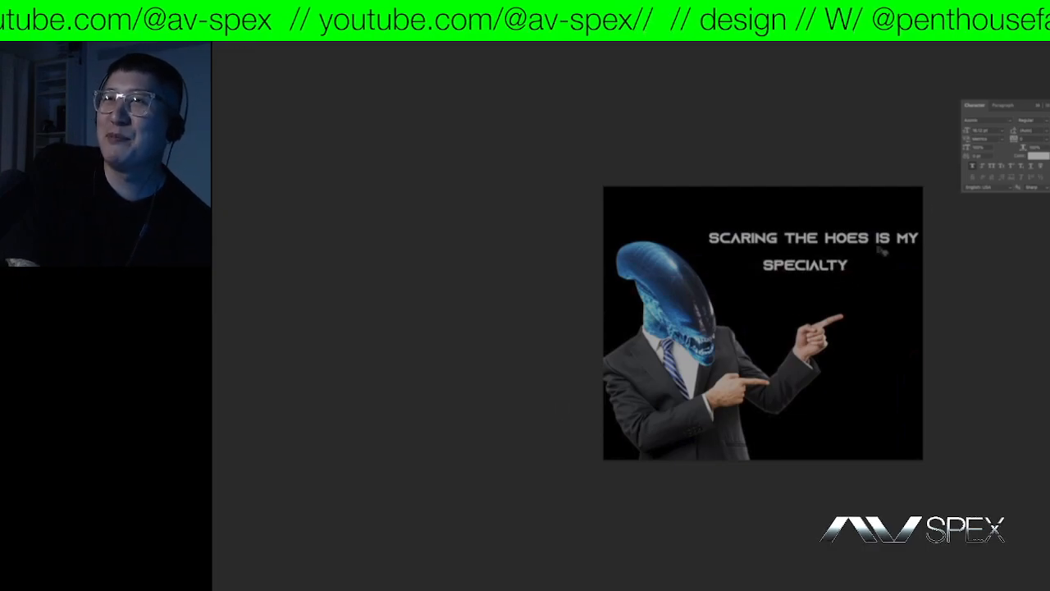
- Search the fonts for "script" and set the word SPECIALTY in Aguafina Script Regular
{"action": "left_click", "coordinate": [1010, 120]}
{"action": "left_click", "coordinate": [917, 98]}
{"action": "key", "text": "ctrl+Up"}
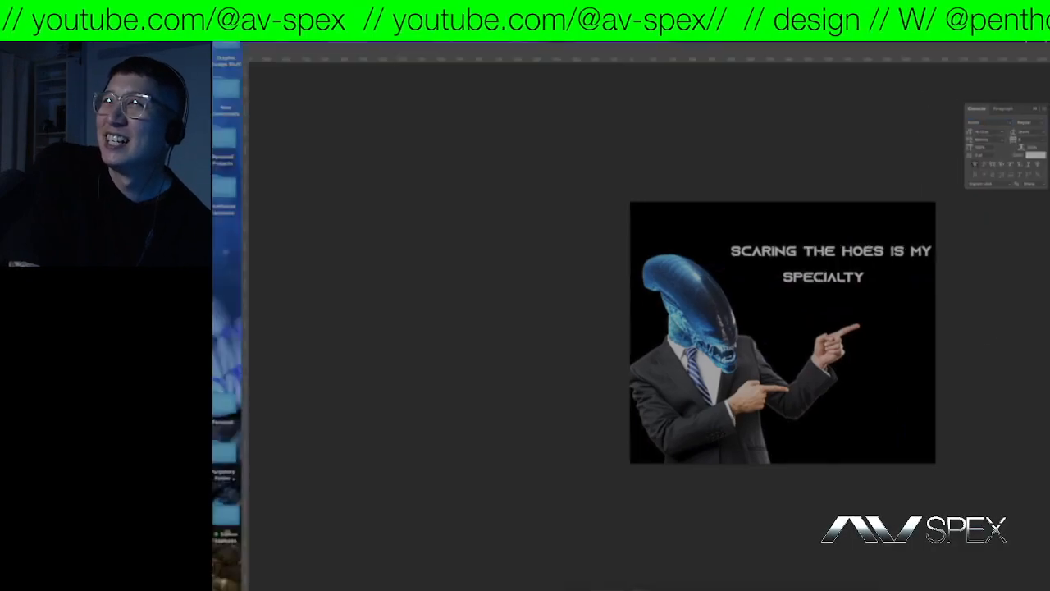
{"action": "left_click", "coordinate": [909, 354]}
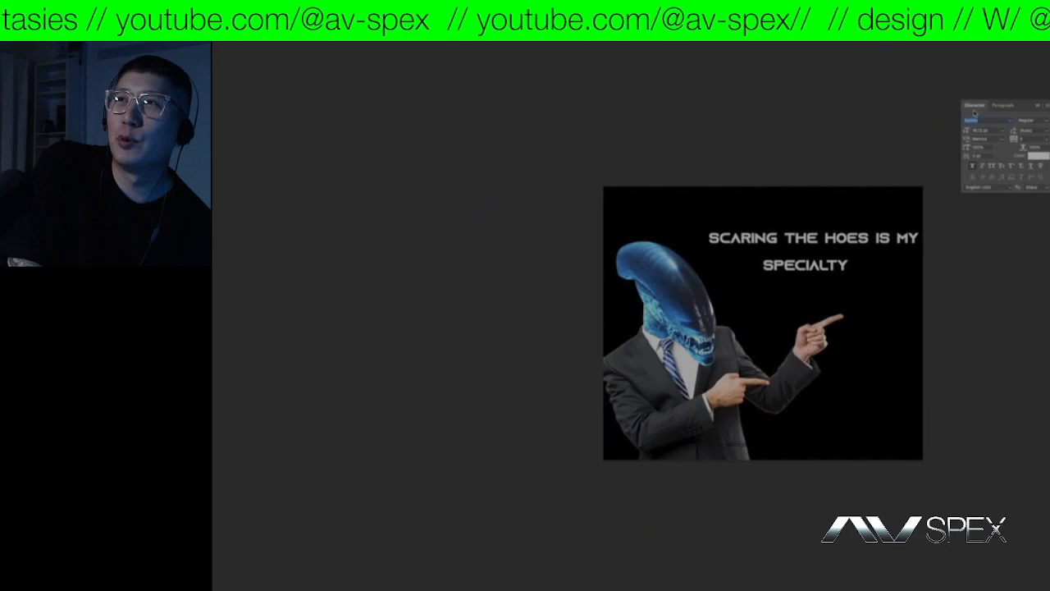
{"action": "type", "text": "script"}
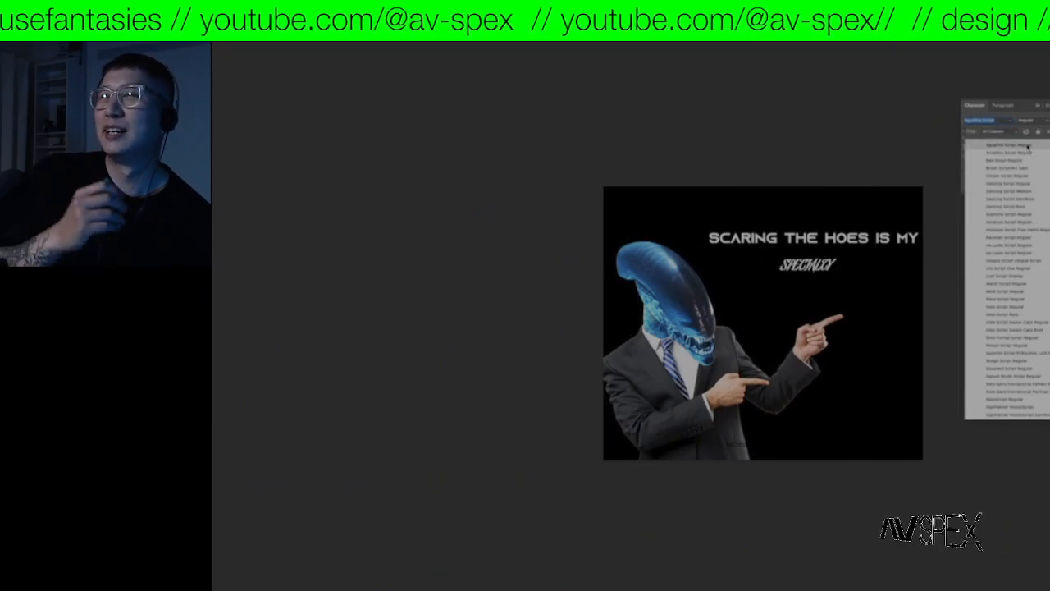
{"action": "left_click", "coordinate": [1028, 146]}
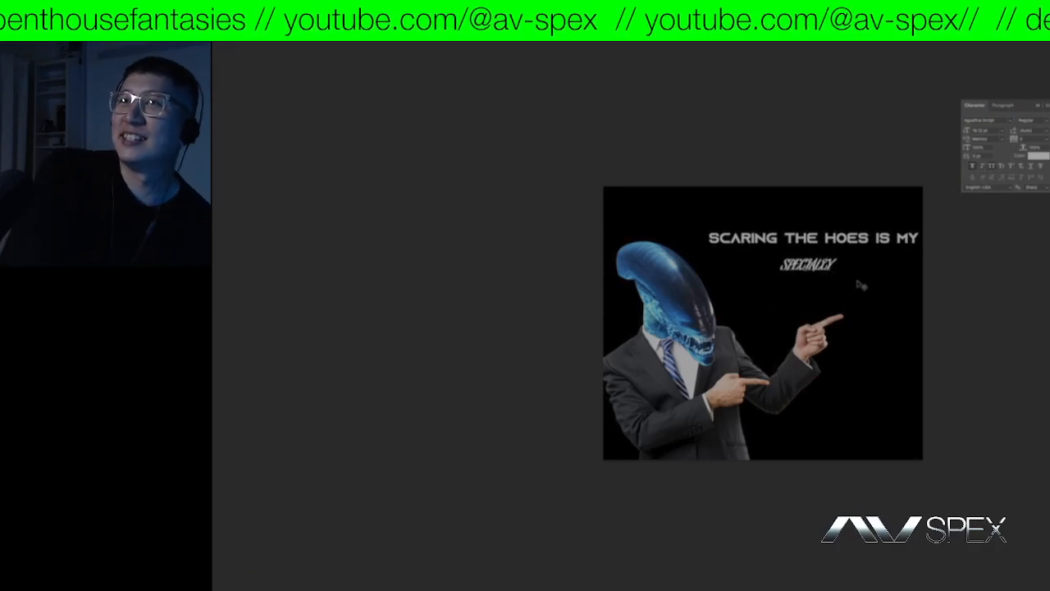
- Try alternative endings for the script word SPECIALTY, with "ITY" and extra Ys, and restore its original spelling
{"action": "key", "text": "BackSpace"}
{"action": "key", "text": "BackSpace"}
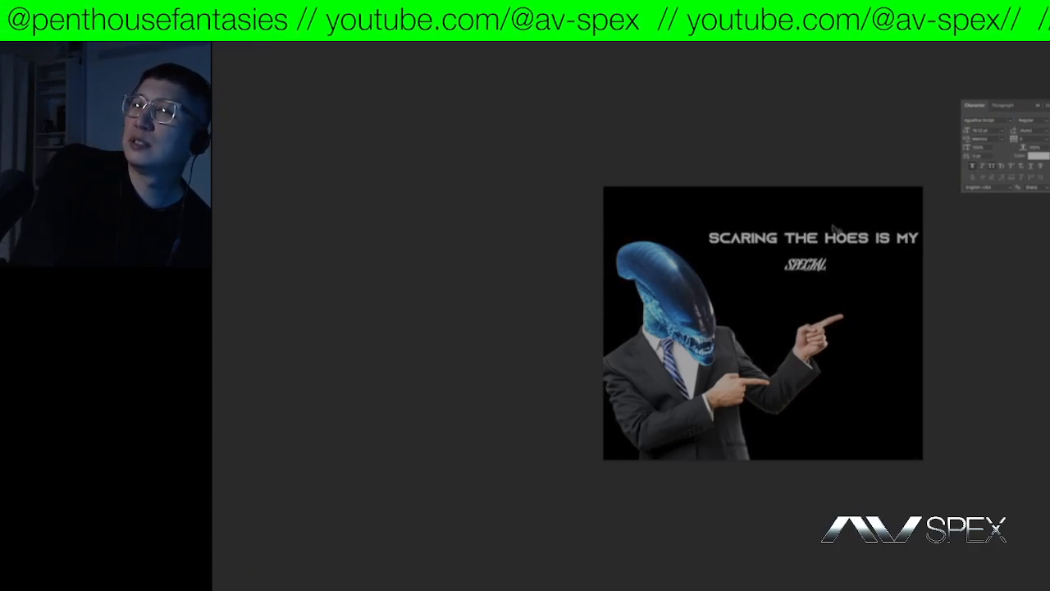
{"action": "type", "text": "ITY"}
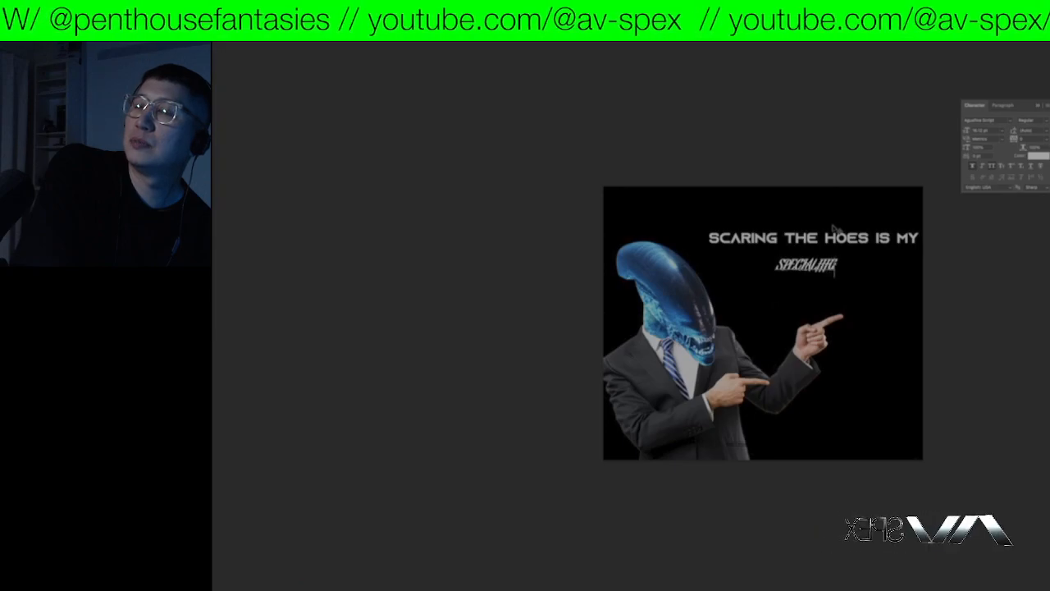
{"action": "type", "text": "YYYY"}
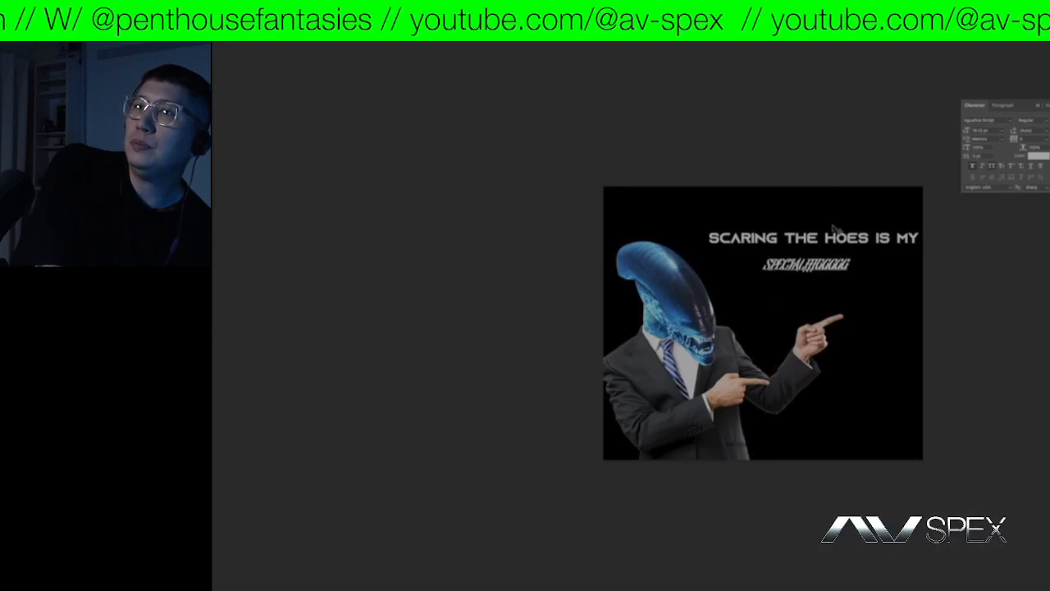
{"action": "key", "text": "BackSpace"}
{"action": "key", "text": "BackSpace"}
{"action": "key", "text": "BackSpace"}
{"action": "key", "text": "BackSpace"}
{"action": "key", "text": "BackSpace"}
{"action": "key", "text": "BackSpace"}
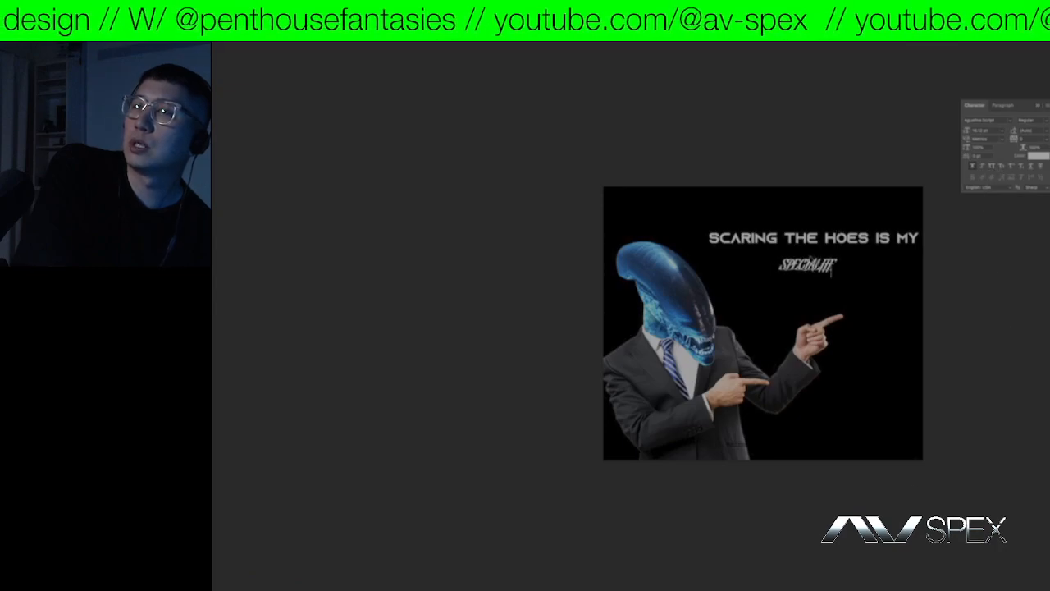
{"action": "key", "text": "BackSpace"}
{"action": "key", "text": "BackSpace"}
{"action": "key", "text": "BackSpace"}
{"action": "key", "text": "BackSpace"}
{"action": "key", "text": "BackSpace"}
{"action": "key", "text": "BackSpace"}
{"action": "key", "text": "BackSpace"}
{"action": "key", "text": "BackSpace"}
{"action": "key", "text": "BackSpace"}
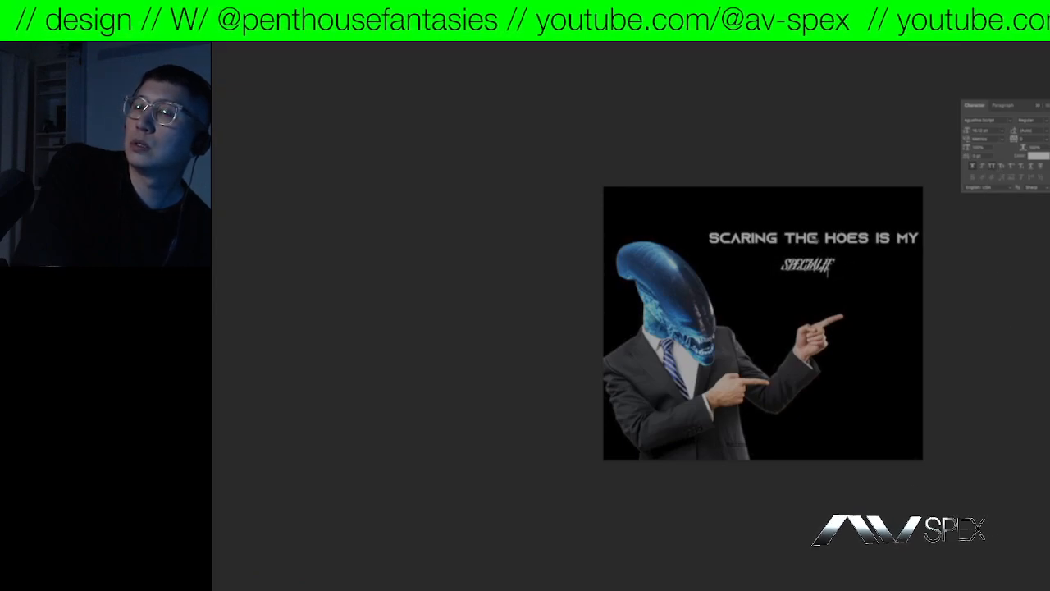
{"action": "type", "text": "PECIA"}
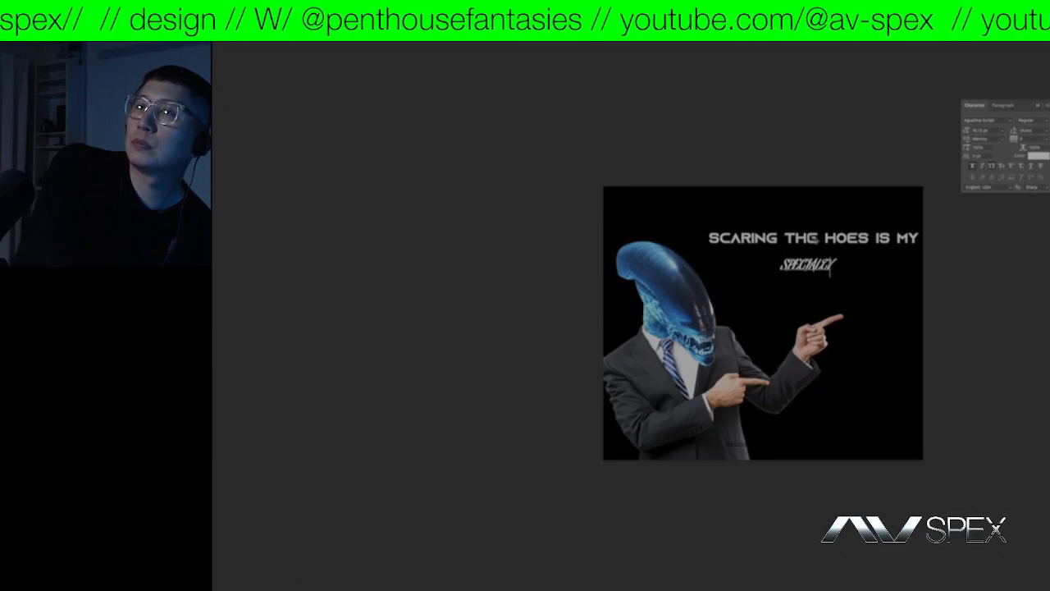
- Turn off all caps for the script word so it reads "Specialty" with only a capital S
{"action": "key", "text": "ctrl+a"}
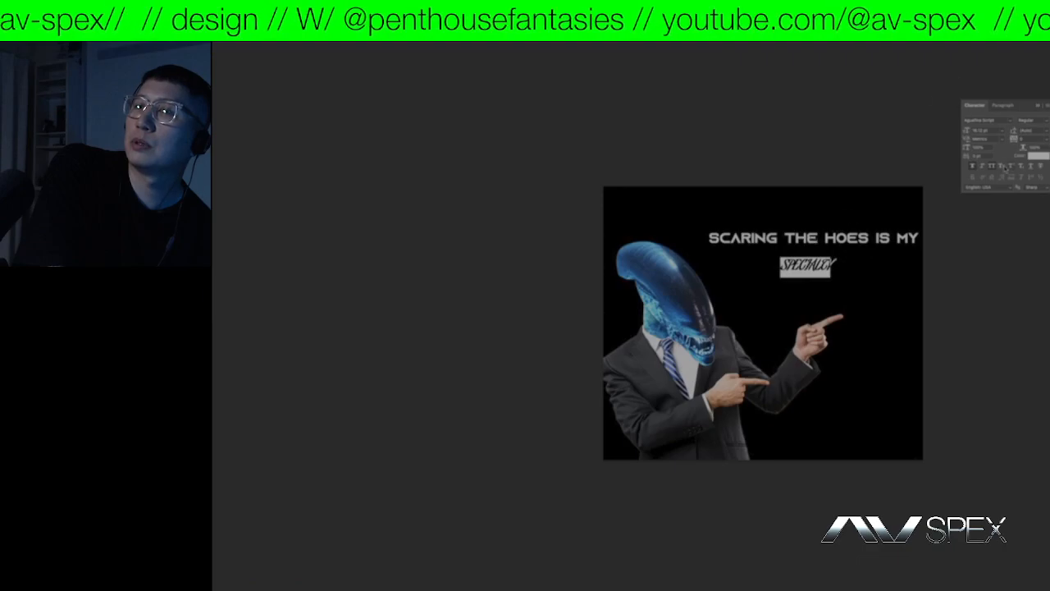
{"action": "left_click", "coordinate": [785, 268]}
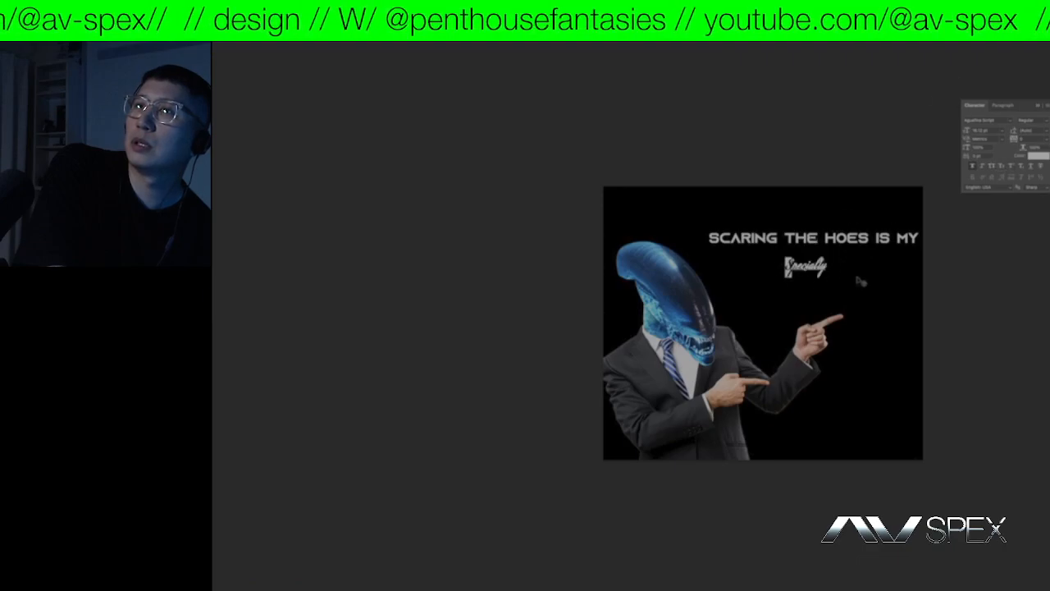
{"action": "key", "text": "Escape"}
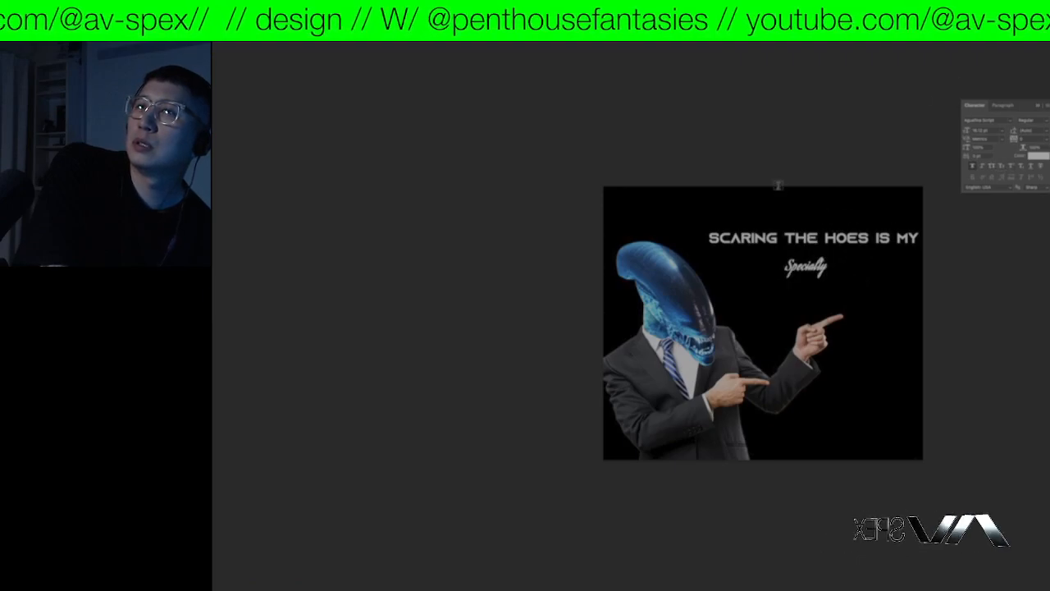
- Enlarge the word "Specialty" to about twice its size and shift it slightly down and left beneath the headline
{"action": "key", "text": "ctrl+t"}
{"action": "left_click_drag", "start_coordinate": [831, 261], "coordinate": [866, 262]}
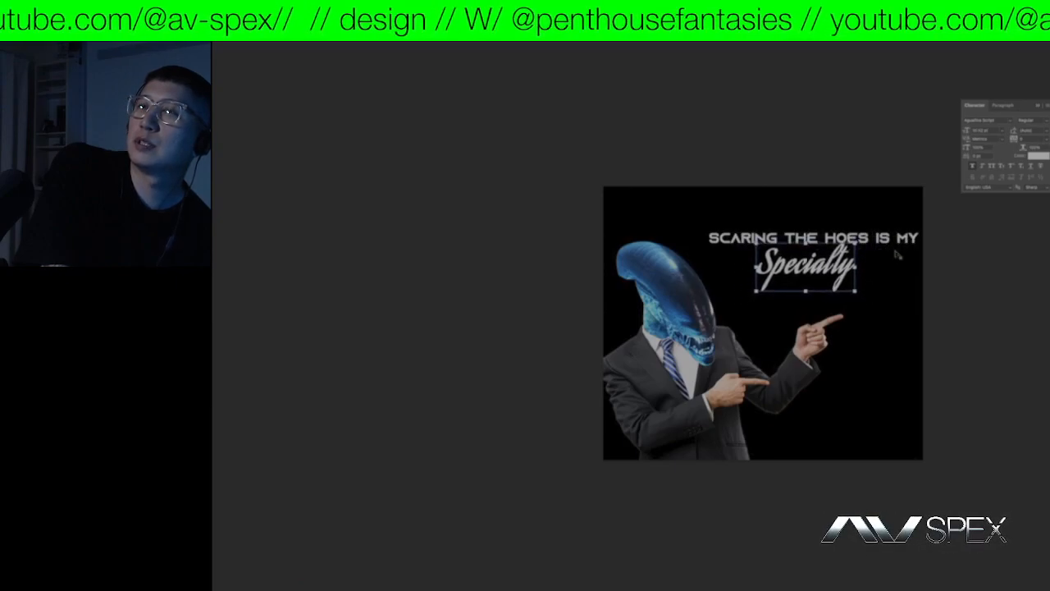
{"action": "key", "text": "Return"}
{"action": "left_click_drag", "start_coordinate": [956, 274], "coordinate": [944, 281]}
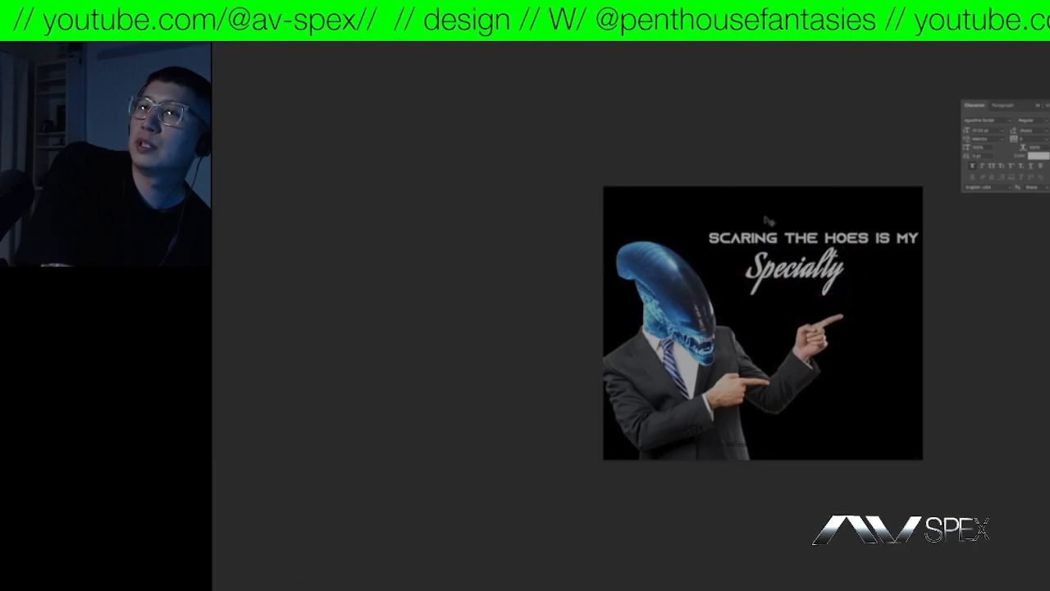
- Select "SCARING" in the headline, then switch to the font manager and preview the Graf Brush Hand collection with the text "SCARING"
{"action": "left_click_drag", "start_coordinate": [778, 238], "coordinate": [706, 238]}
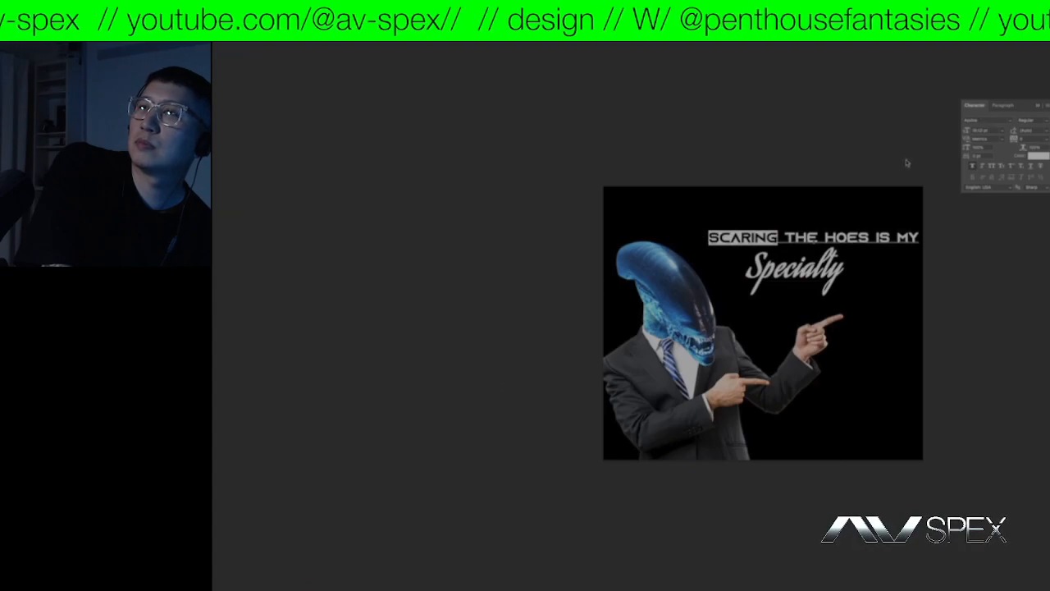
{"action": "key", "text": "ctrl+Up"}
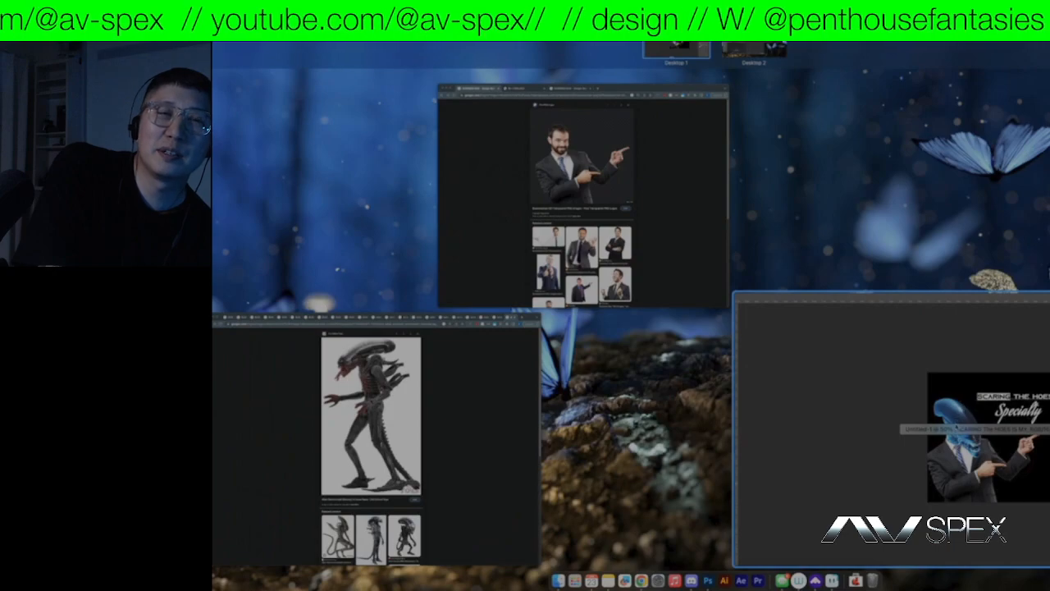
{"action": "left_click", "coordinate": [816, 579]}
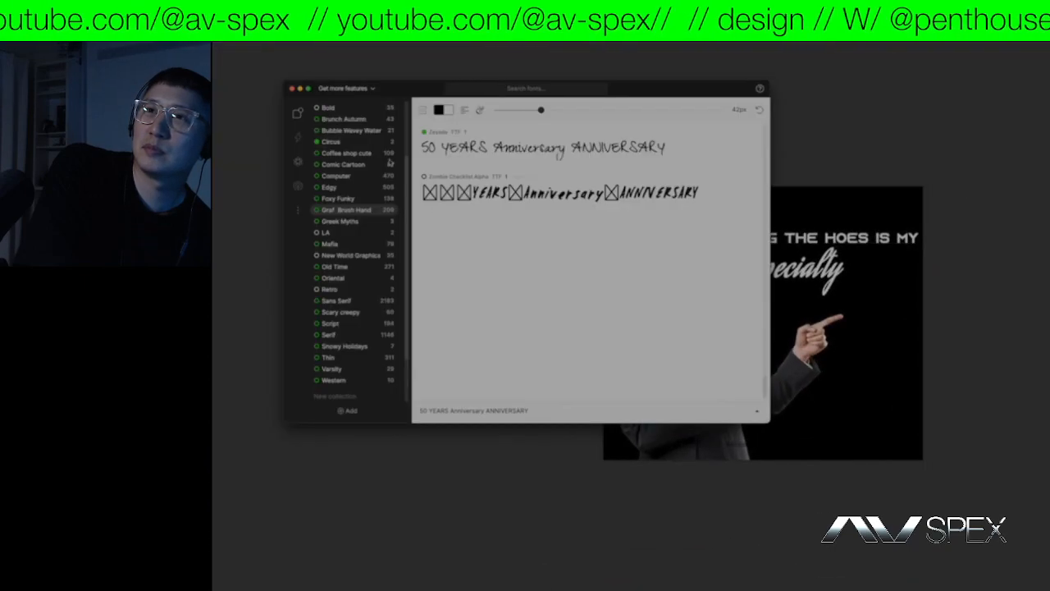
{"action": "left_click", "coordinate": [351, 212]}
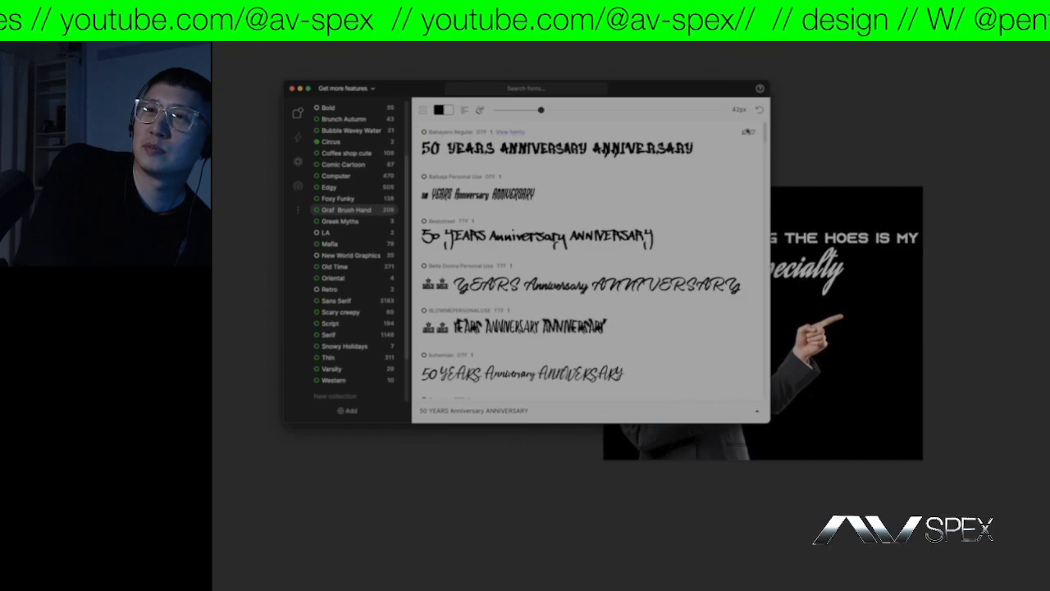
{"action": "triple_click", "coordinate": [525, 411]}
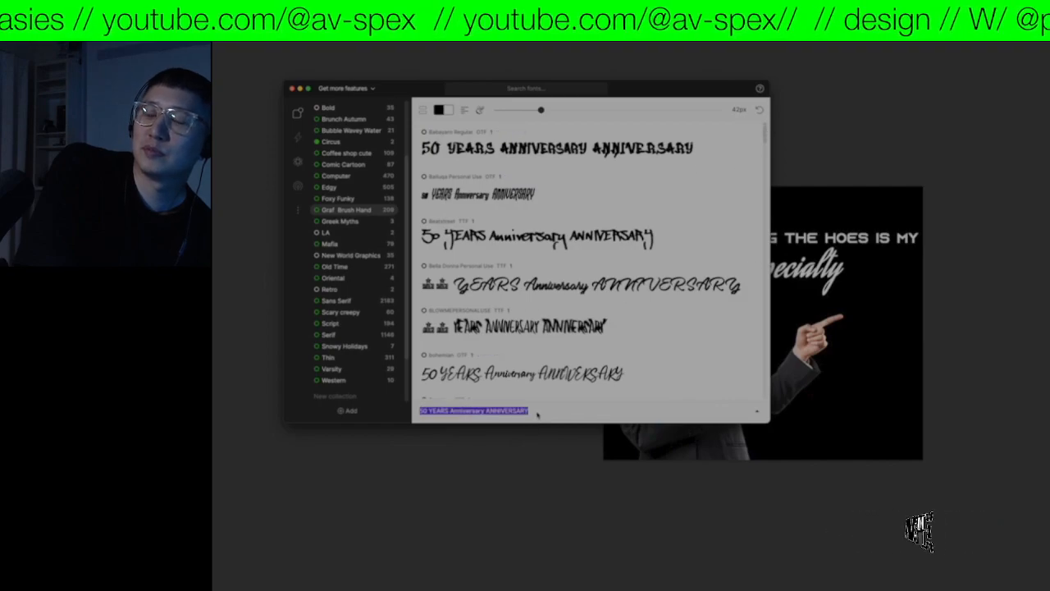
{"action": "type", "text": "SCARING"}
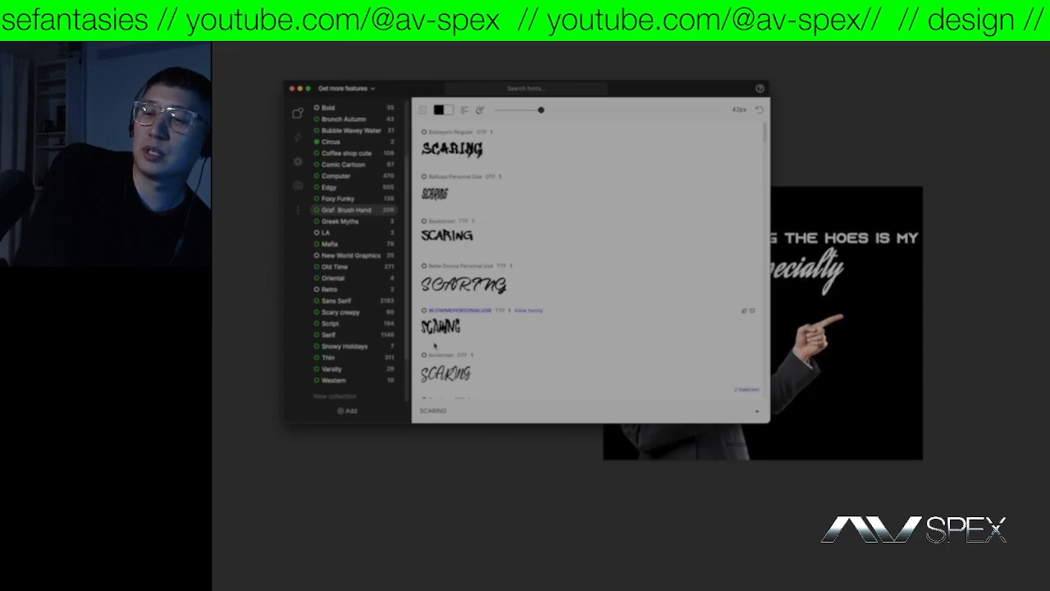
- Return to the Photoshop document and set only the word "SCARING" in a jagged brush-style font
{"action": "key", "text": "super+Tab"}
{"action": "left_click_drag", "start_coordinate": [779, 238], "coordinate": [708, 238]}
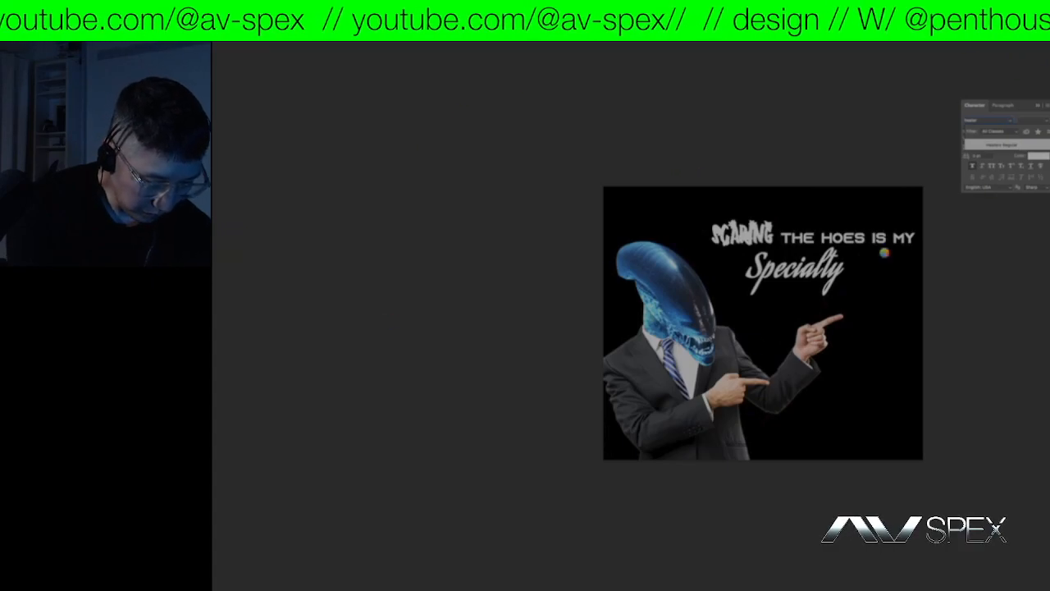
{"action": "key", "text": "ctrl+Up"}
{"action": "left_click", "coordinate": [861, 394]}
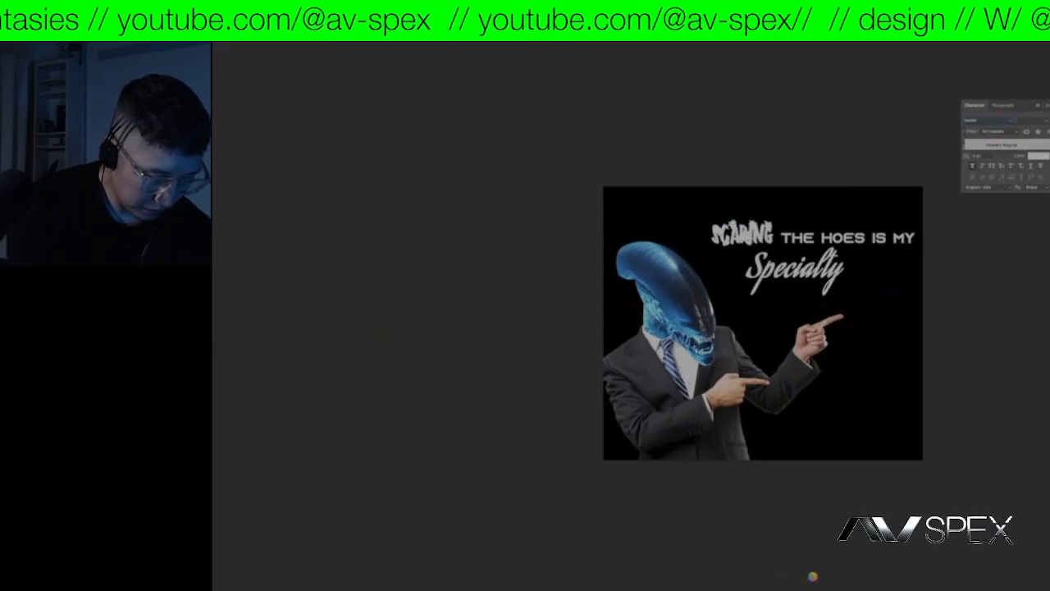
- Switch to the font manager, browse more "SCARING" previews in the Graf Brush Hand collection, and return to the Photoshop document
{"action": "mouse_move", "coordinate": [815, 579]}
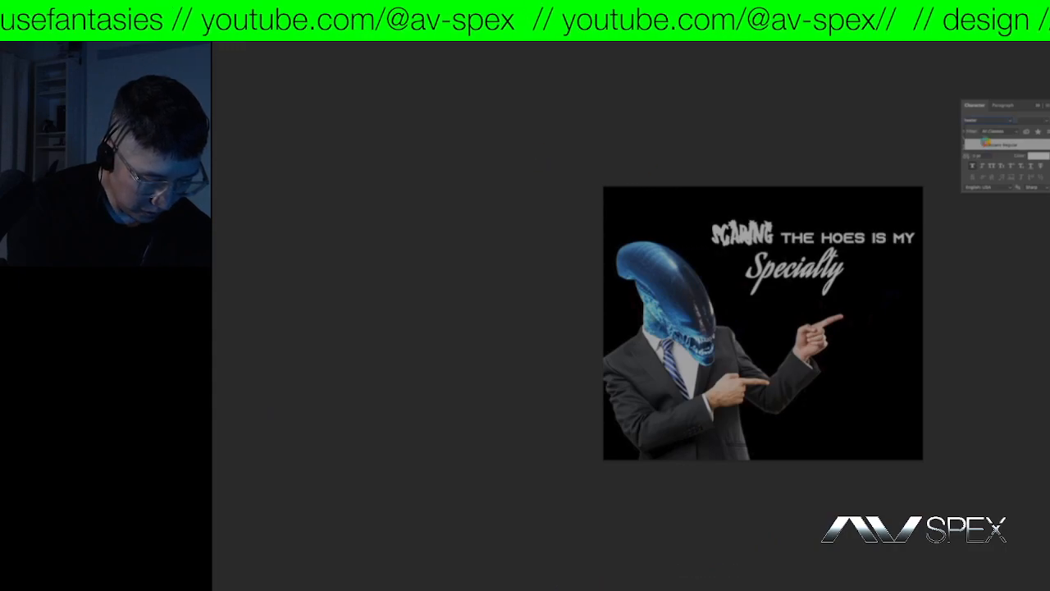
{"action": "key", "text": "ctrl+Up"}
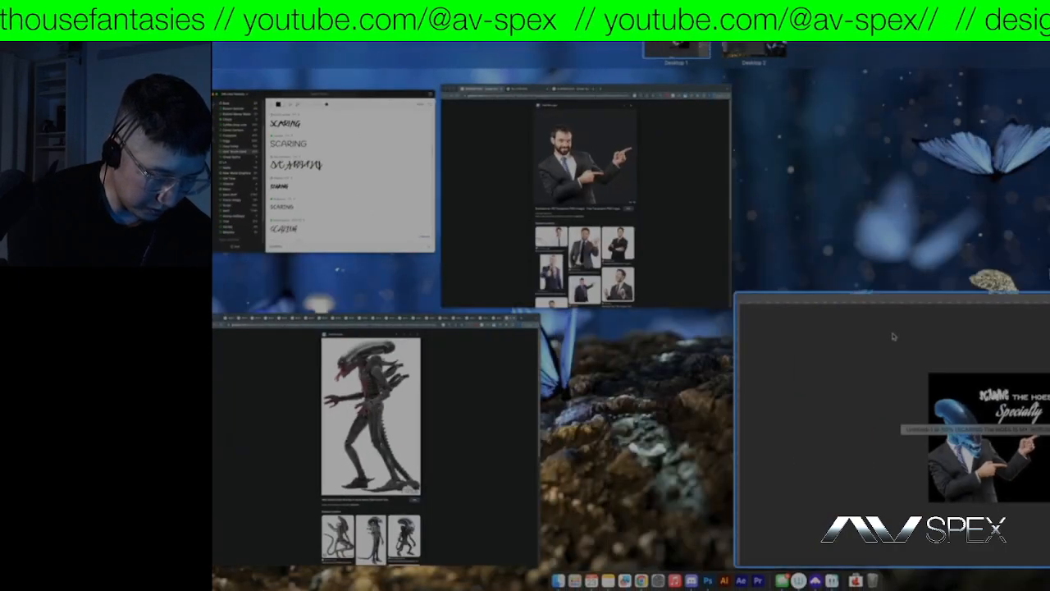
{"action": "left_click", "coordinate": [342, 188]}
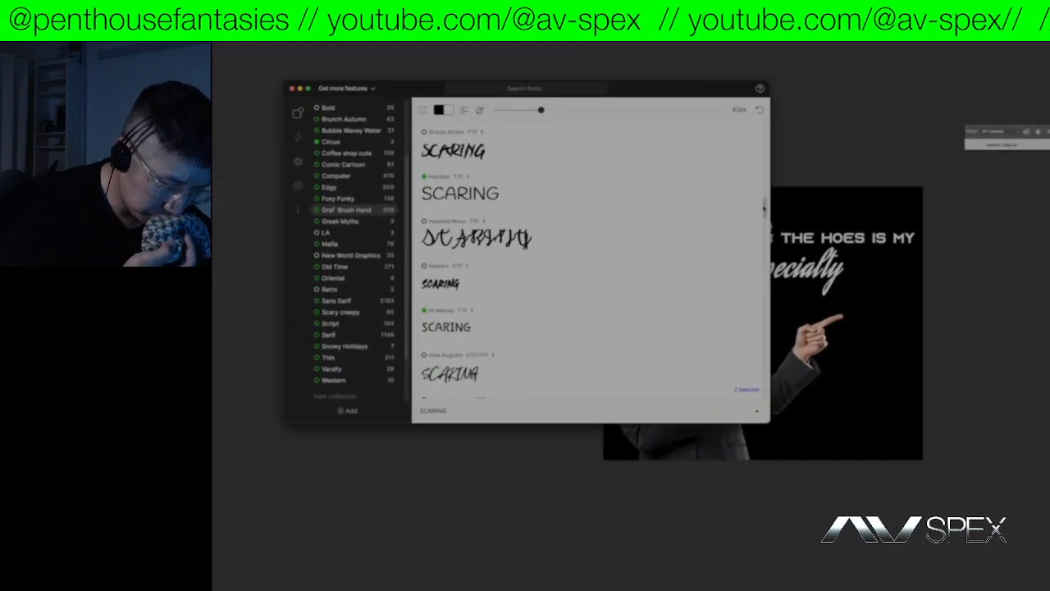
{"action": "scroll", "coordinate": [764, 216], "scroll_direction": "down", "scroll_amount": 5}
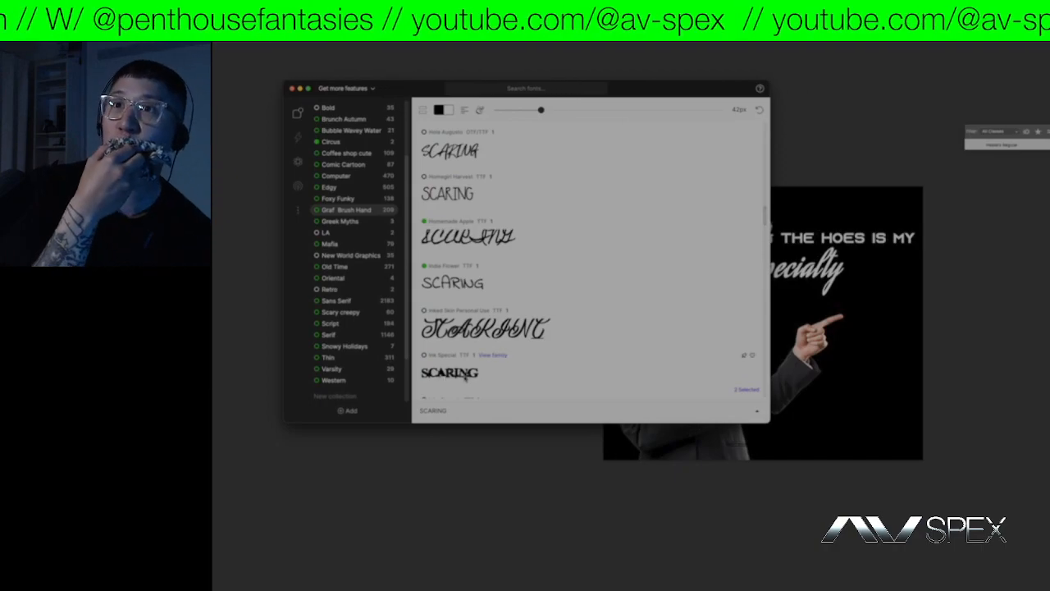
{"action": "scroll", "coordinate": [764, 216], "scroll_direction": "down", "scroll_amount": 3}
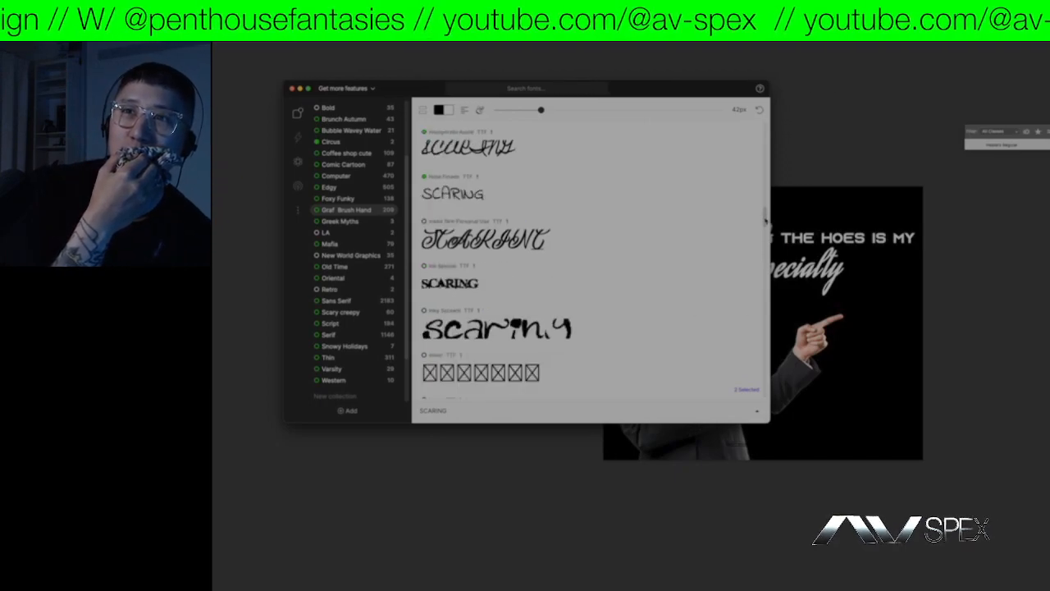
{"action": "left_click", "coordinate": [1024, 246]}
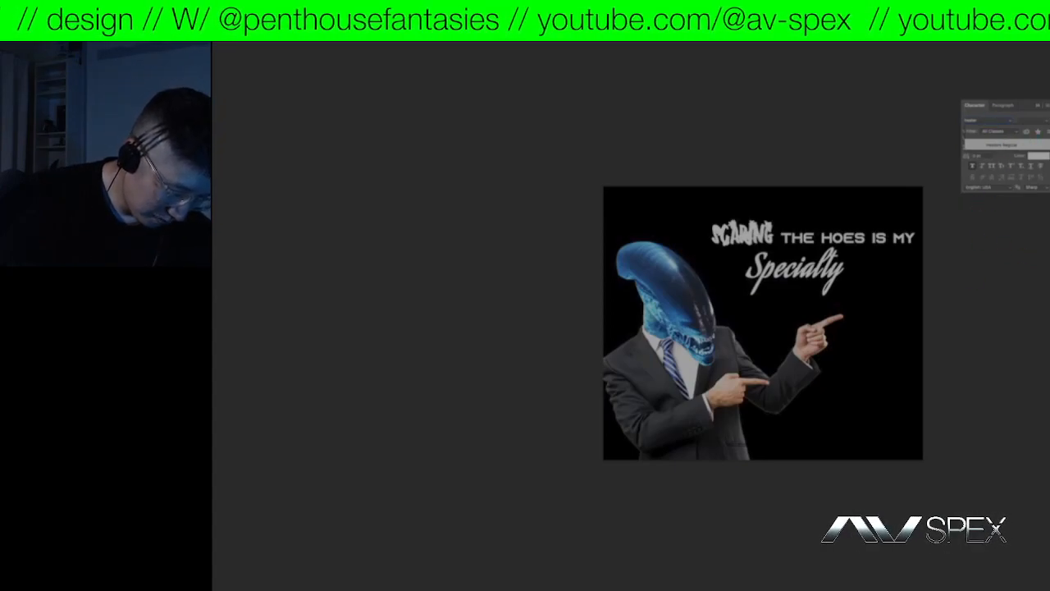
{"action": "mouse_move", "coordinate": [706, 585]}
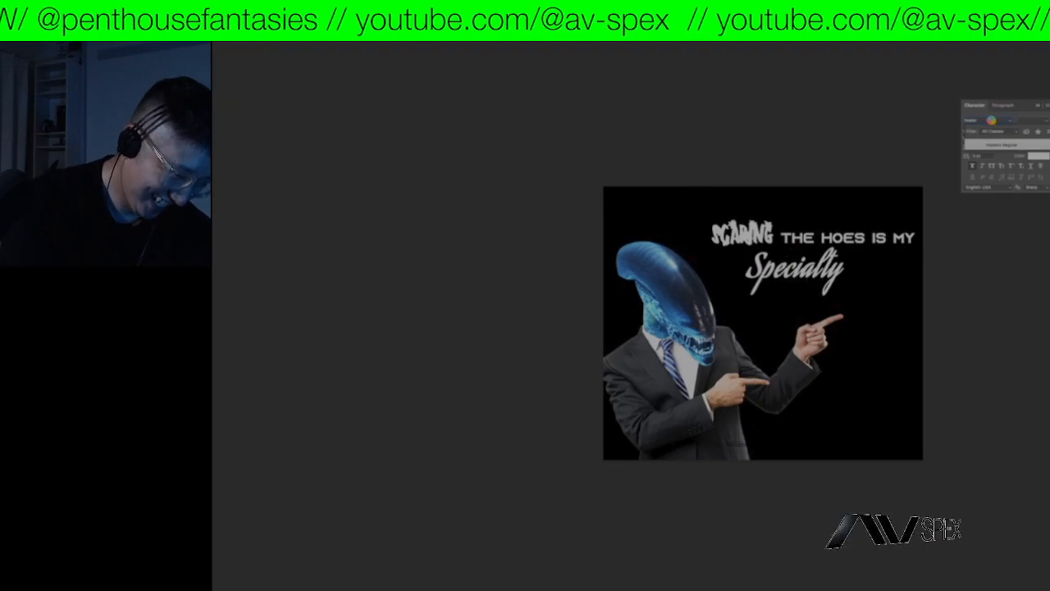
{"action": "key", "text": "ctrl+Up"}
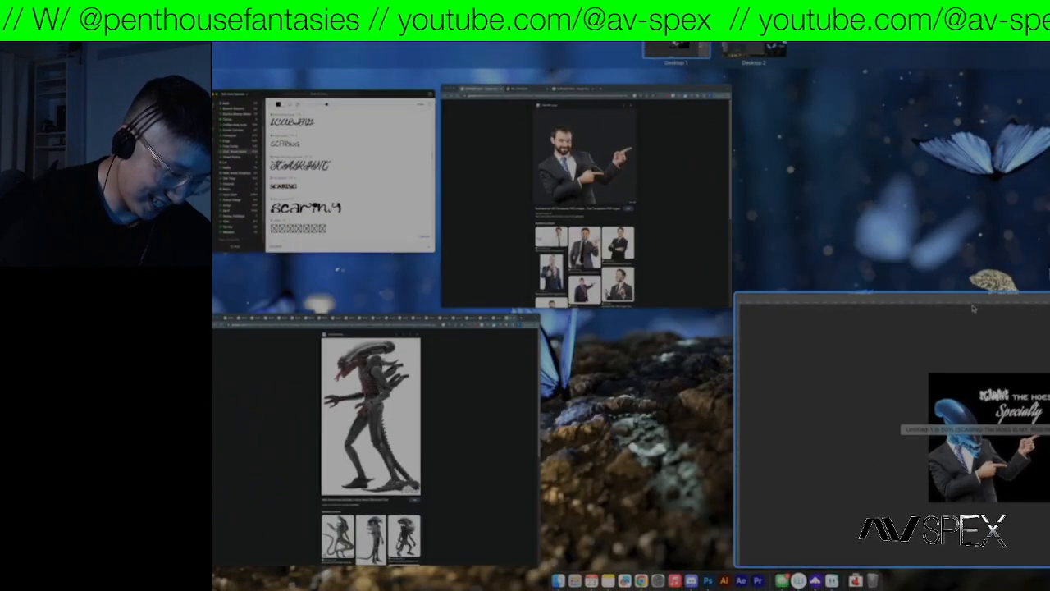
{"action": "key", "text": "Escape"}
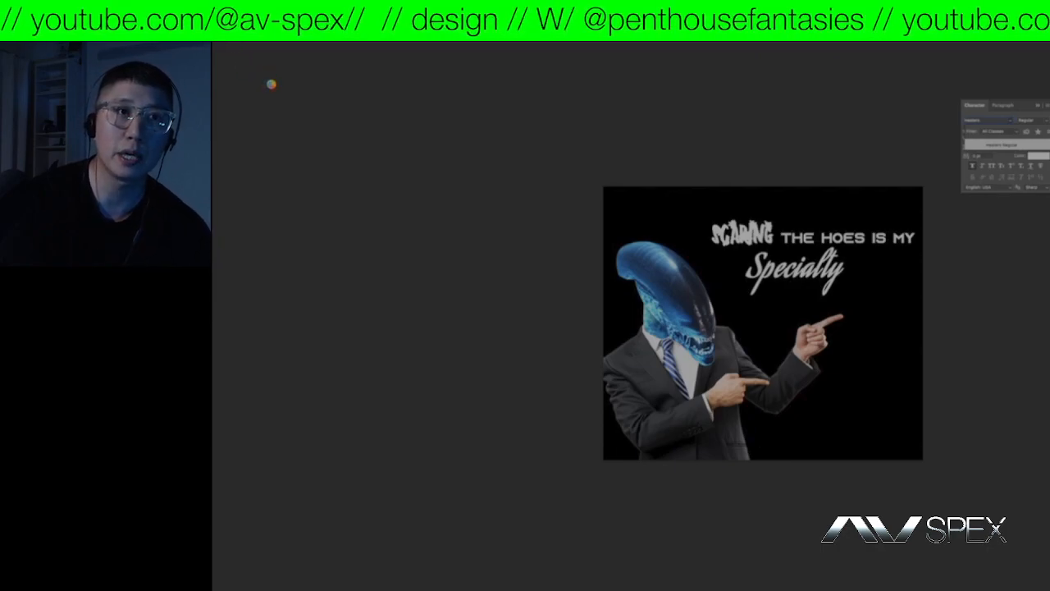
{"action": "mouse_move", "coordinate": [739, 577]}
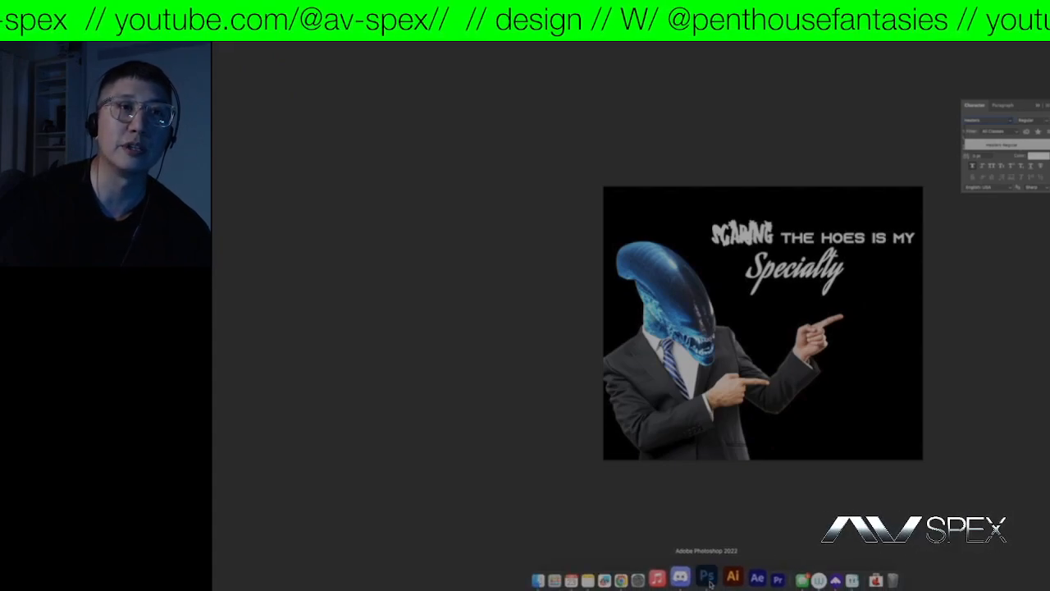
{"action": "left_click", "coordinate": [708, 579]}
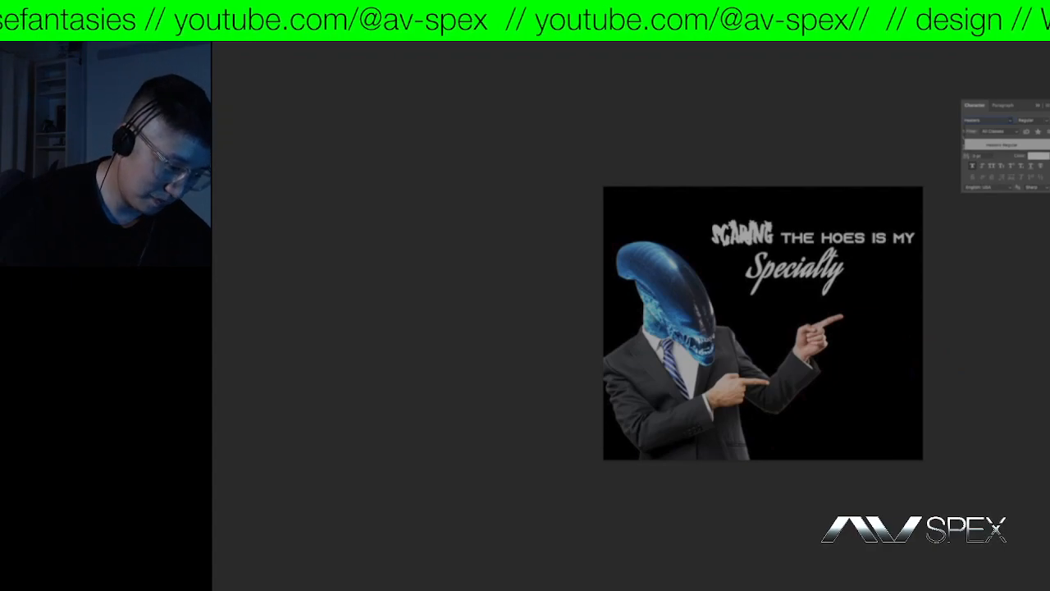
{"action": "key", "text": "ctrl+Up"}
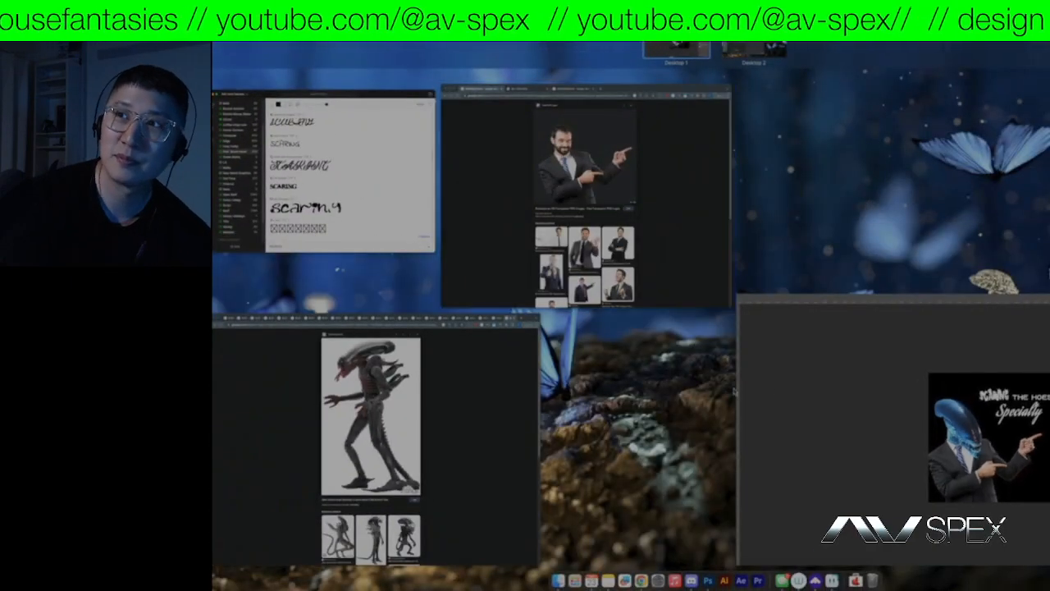
{"action": "right_click", "coordinate": [708, 580]}
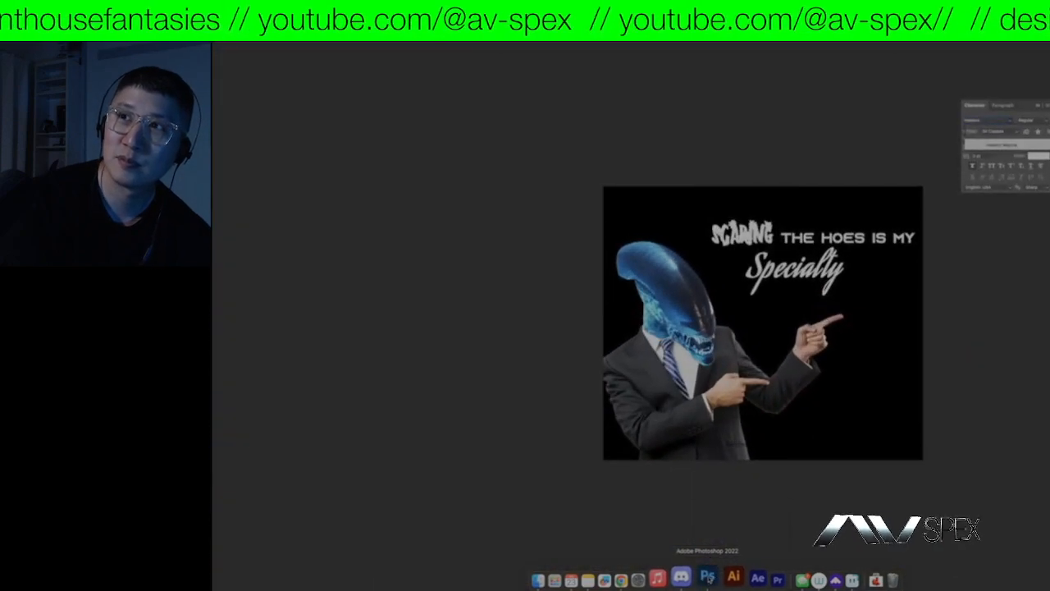
{"action": "left_click", "coordinate": [577, 485]}
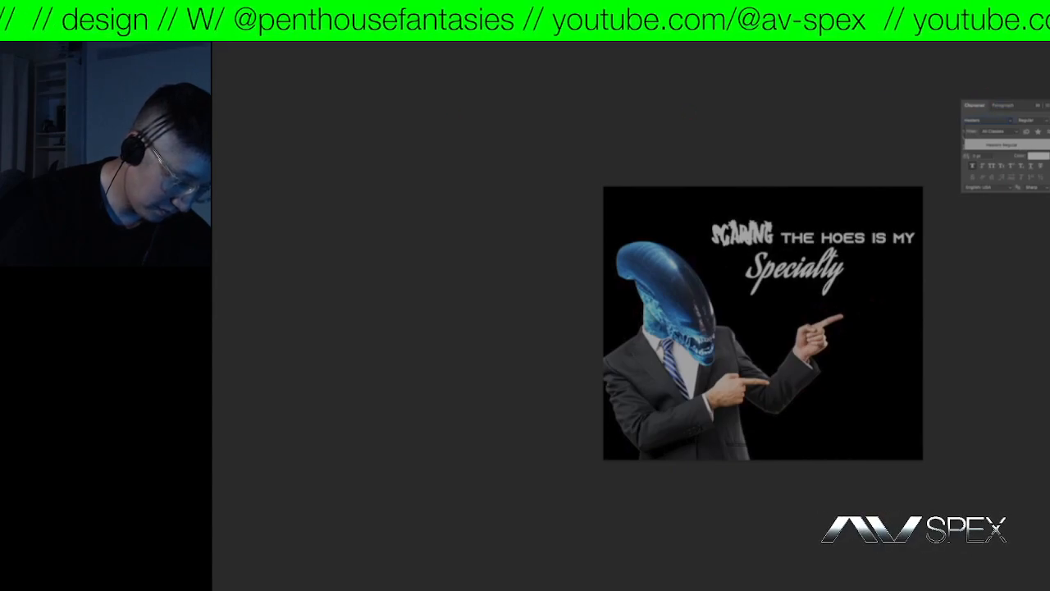
- Restart Photoshop and reopen the recovered version of the document
{"action": "mouse_move", "coordinate": [714, 585]}
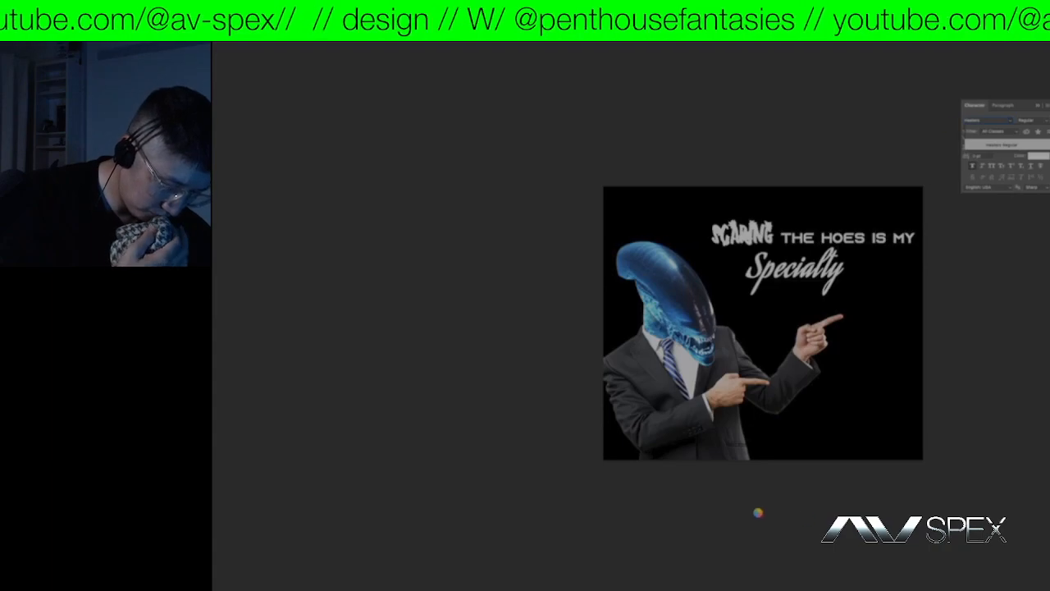
{"action": "key", "text": "ctrl+Up"}
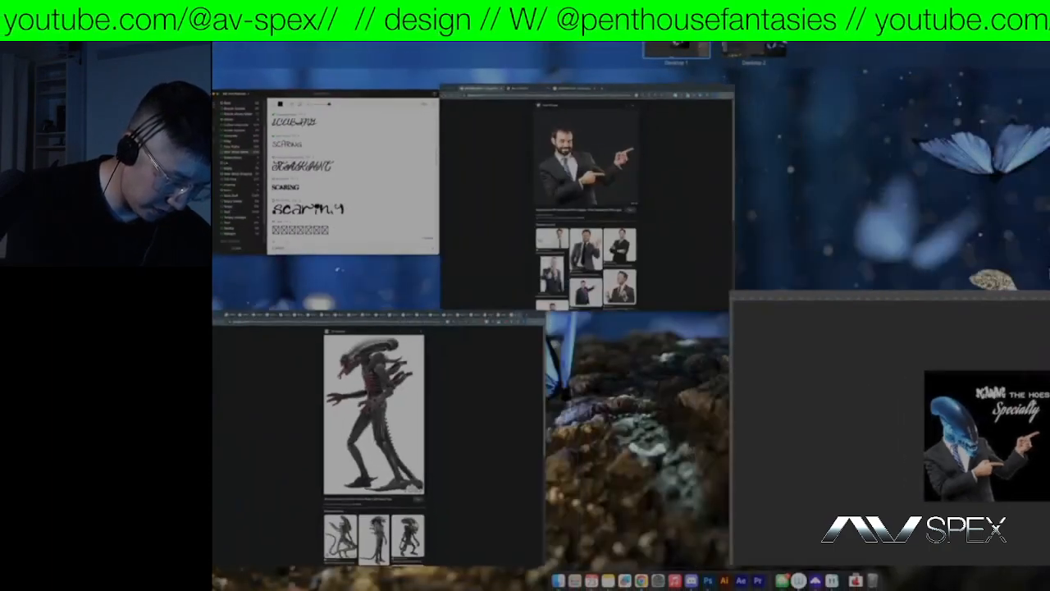
{"action": "left_click", "coordinate": [745, 540]}
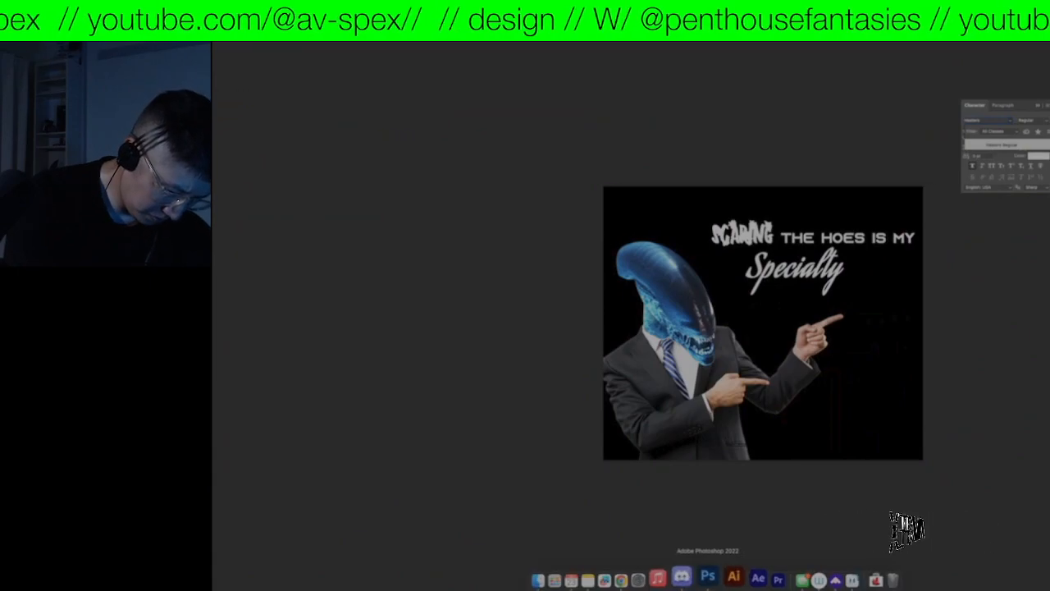
{"action": "right_click", "coordinate": [735, 578]}
{"action": "left_click", "coordinate": [730, 547]}
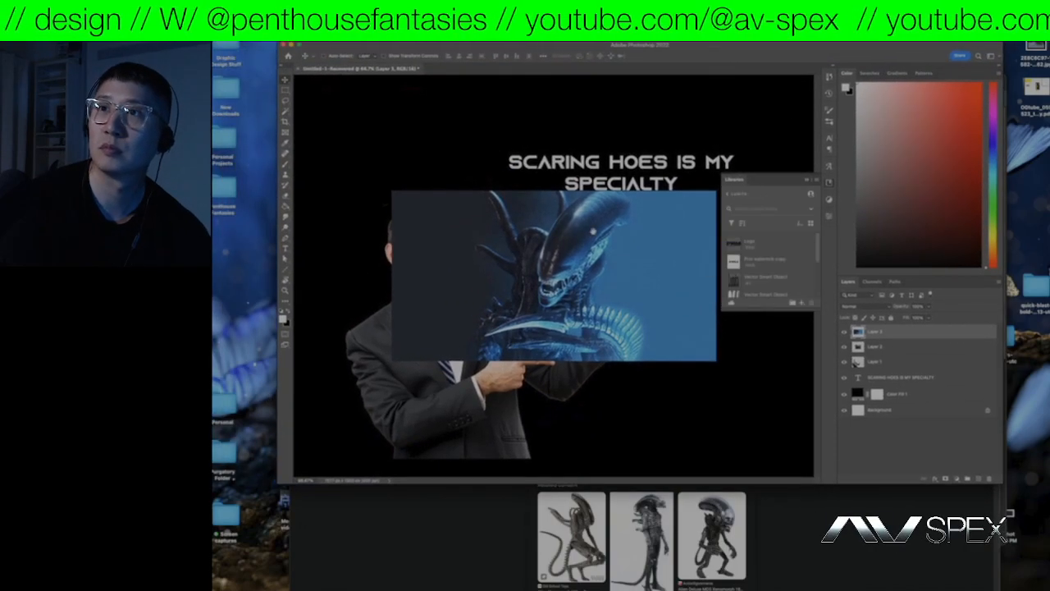
- Trace the outline of the xenomorph's head in the blue image with the Pen tool
{"action": "scroll", "coordinate": [591, 230], "scroll_direction": "up", "scroll_amount": 1}
{"action": "right_click", "coordinate": [593, 230]}
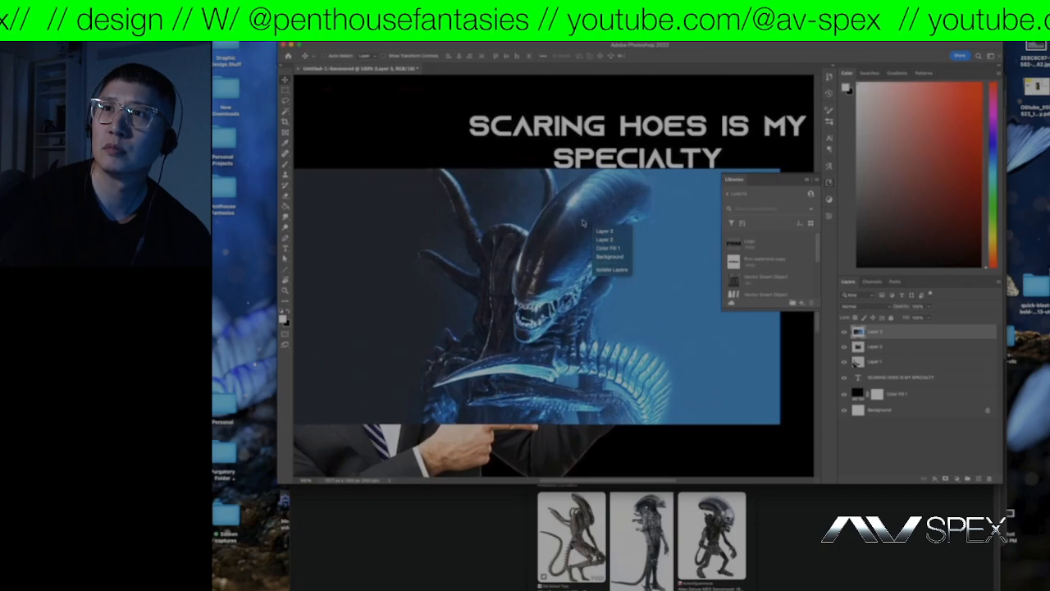
{"action": "left_click", "coordinate": [633, 208]}
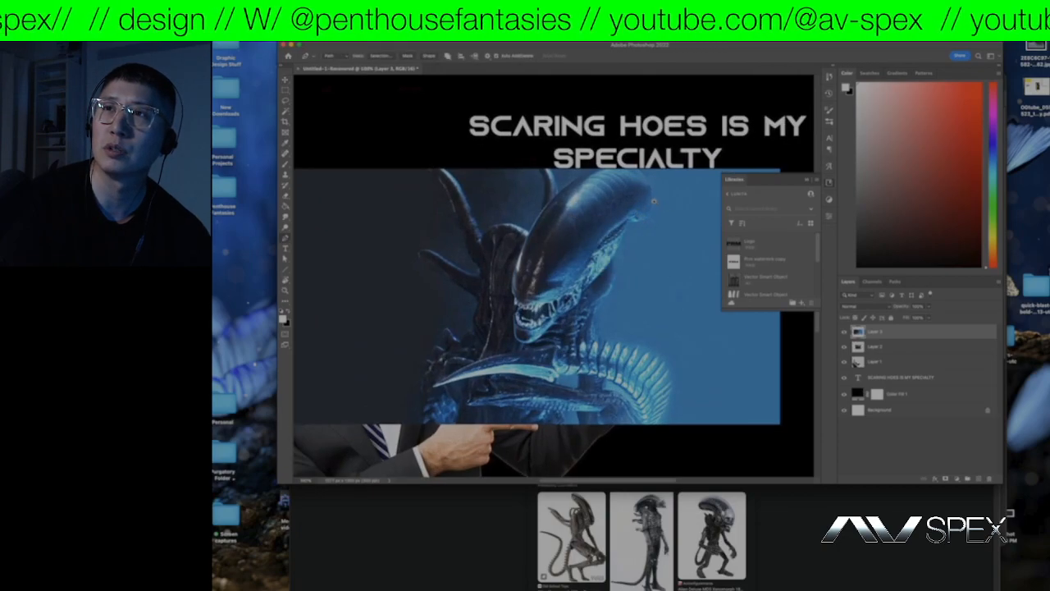
{"action": "scroll", "coordinate": [655, 200], "scroll_direction": "up", "scroll_amount": 2}
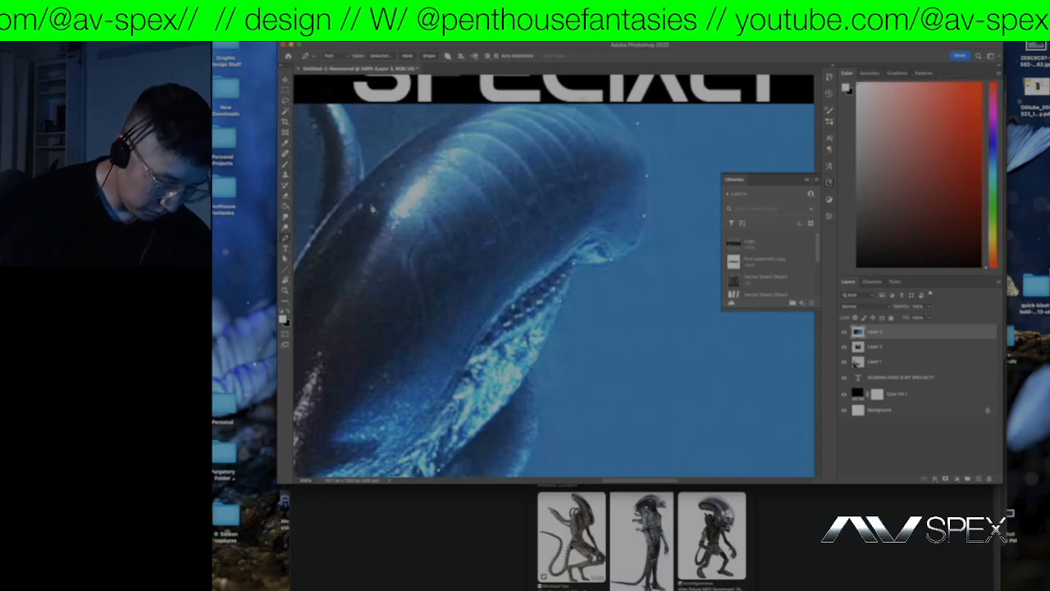
{"action": "scroll", "coordinate": [371, 209], "scroll_direction": "up", "scroll_amount": 2}
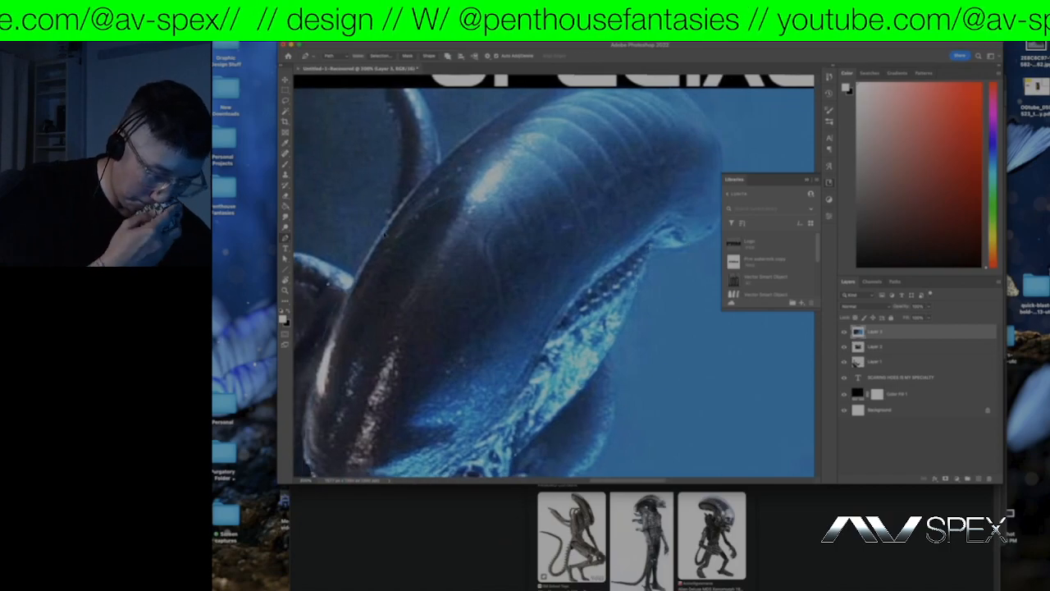
{"action": "scroll", "coordinate": [410, 255], "scroll_direction": "left", "scroll_amount": 5}
{"action": "scroll", "coordinate": [576, 233], "scroll_direction": "down", "scroll_amount": 3}
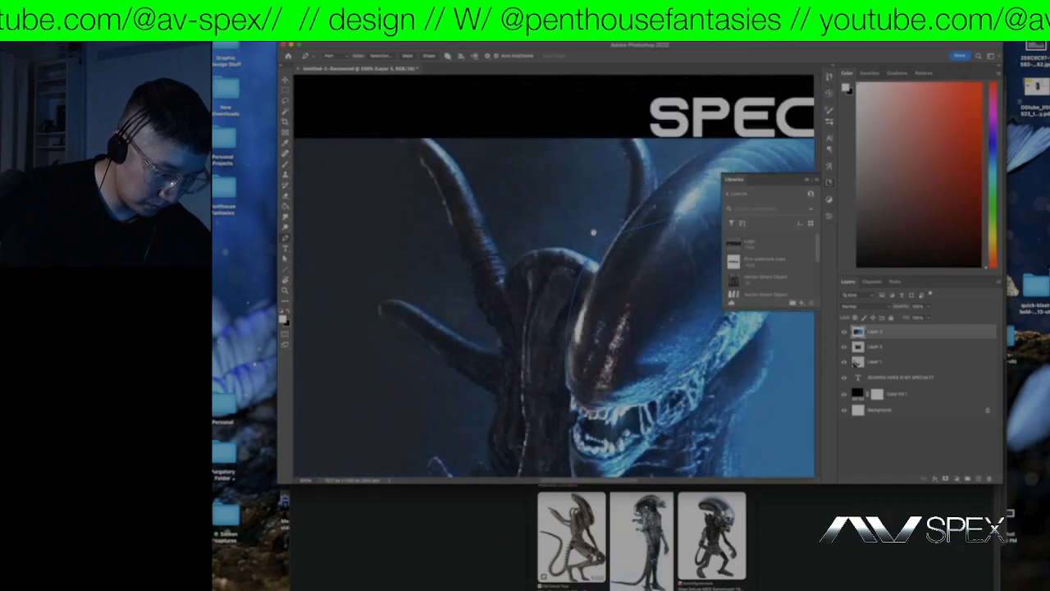
{"action": "key", "text": "f"}
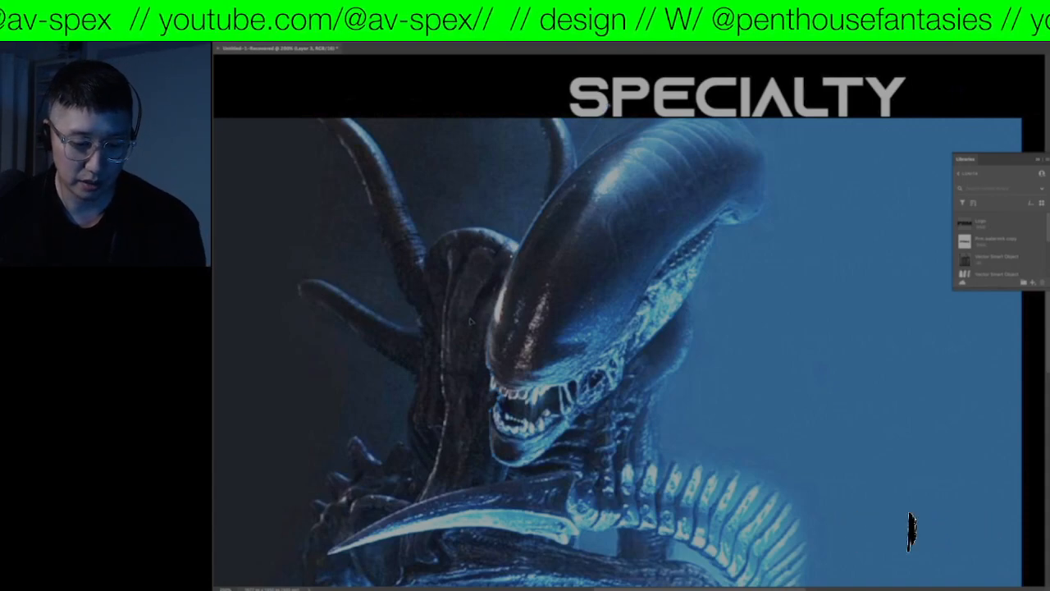
- Convert the head path into a new anti-aliased selection and mask the image so only the xenomorph head remains
{"action": "right_click", "coordinate": [632, 253]}
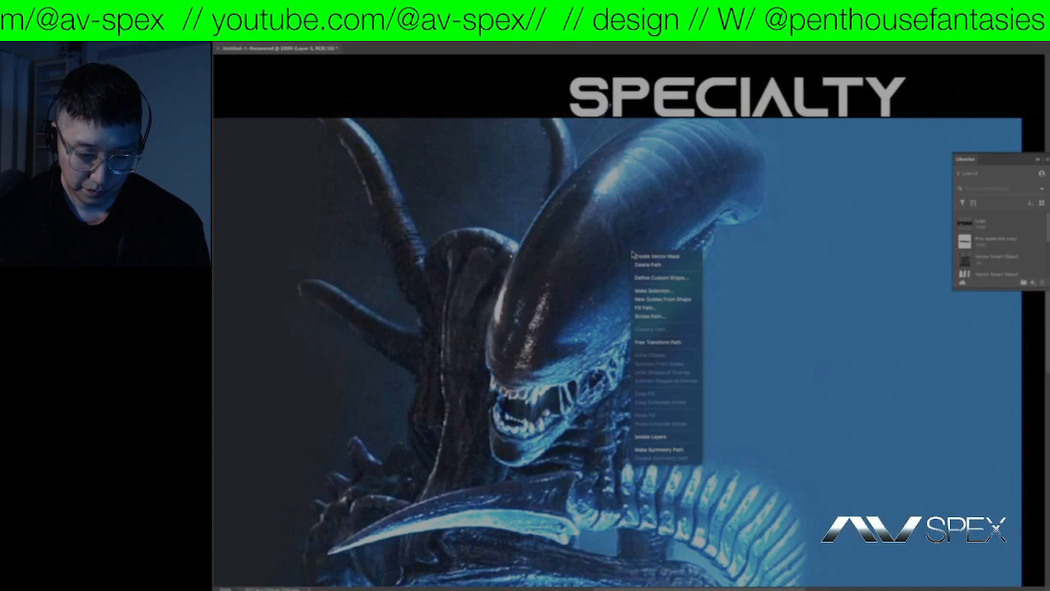
{"action": "left_click", "coordinate": [675, 292]}
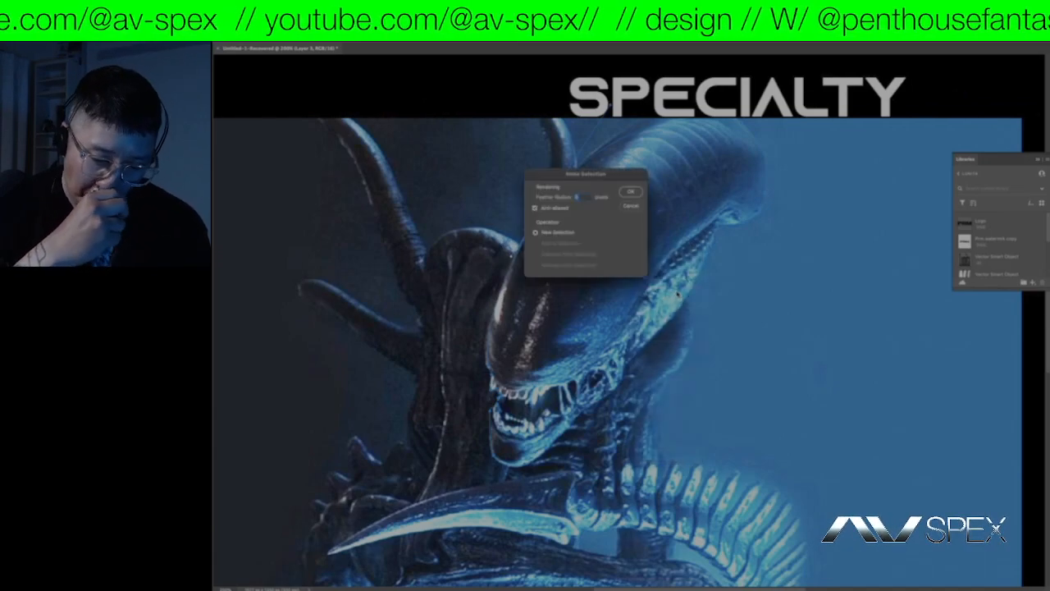
{"action": "left_click", "coordinate": [630, 191]}
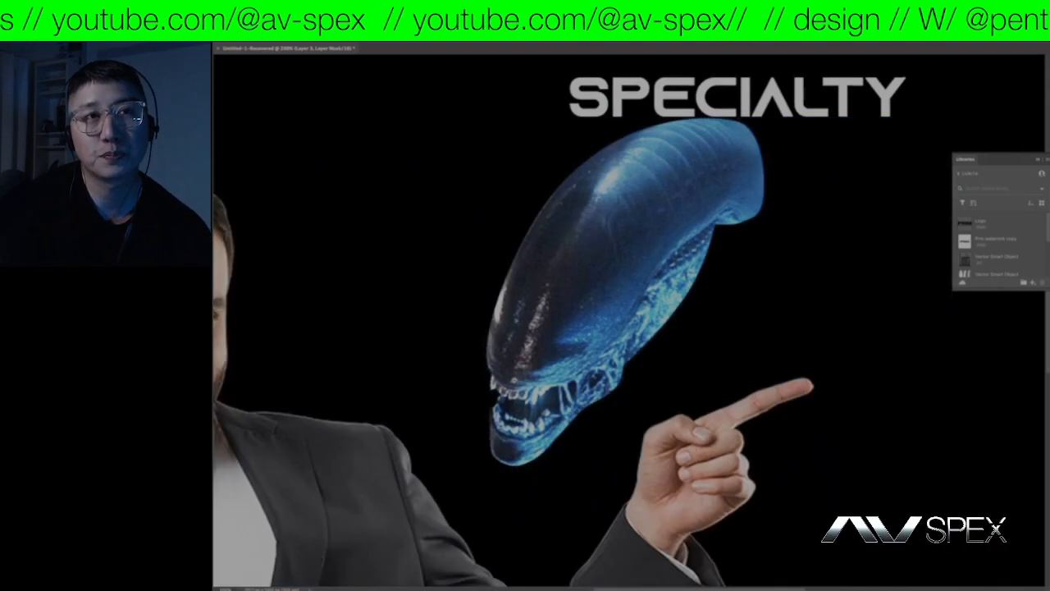
- Lasso the bearded man's head down to the collar on his layer and delete it
{"action": "key", "text": "ctrl+0"}
{"action": "key", "text": "ctrl+1"}
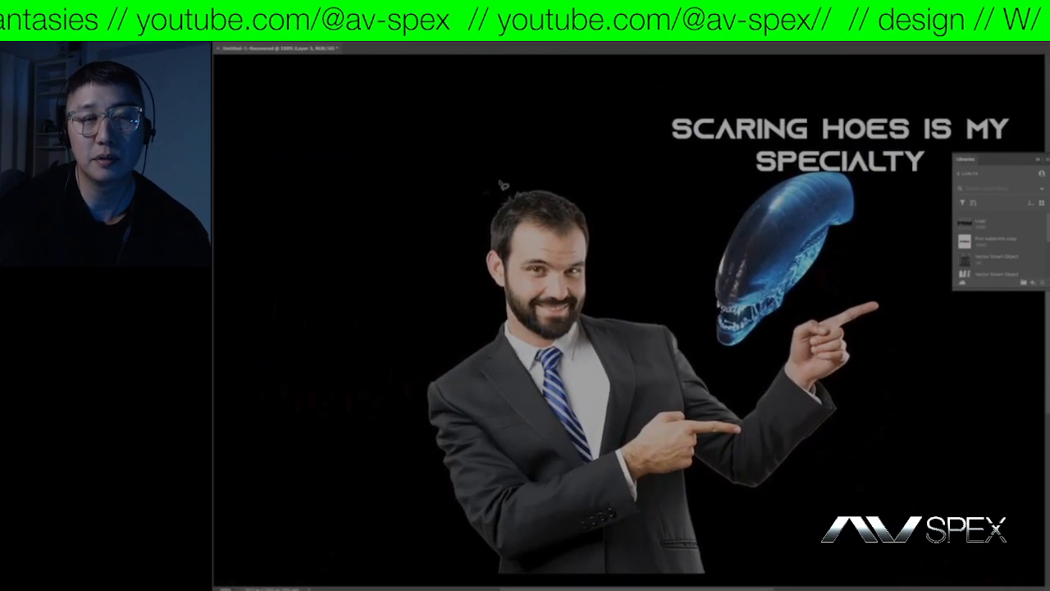
{"action": "left_click_drag", "start_coordinate": [472, 275], "coordinate": [515, 326]}
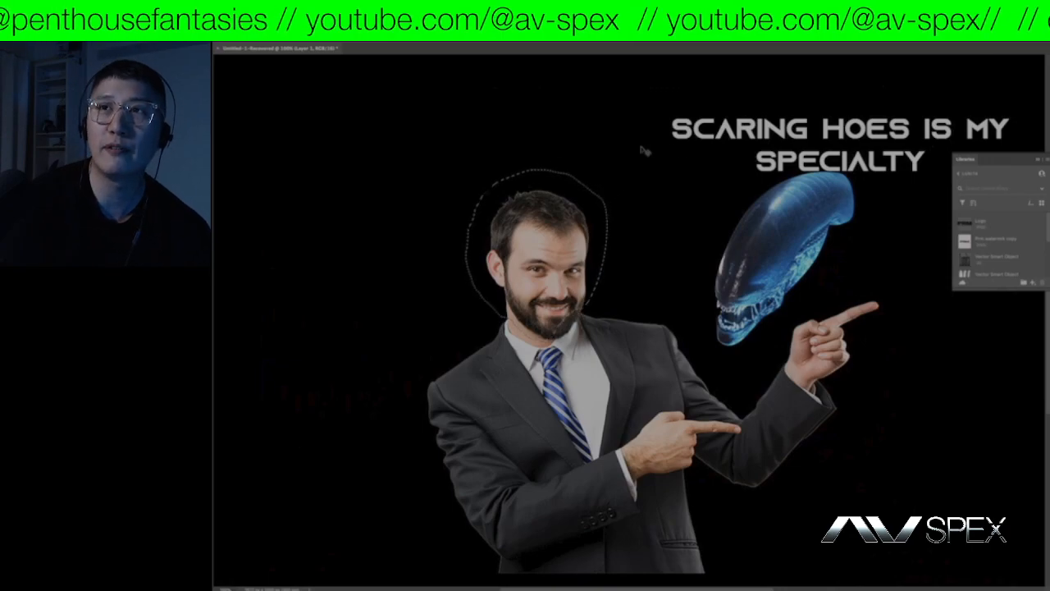
{"action": "key", "text": "Delete"}
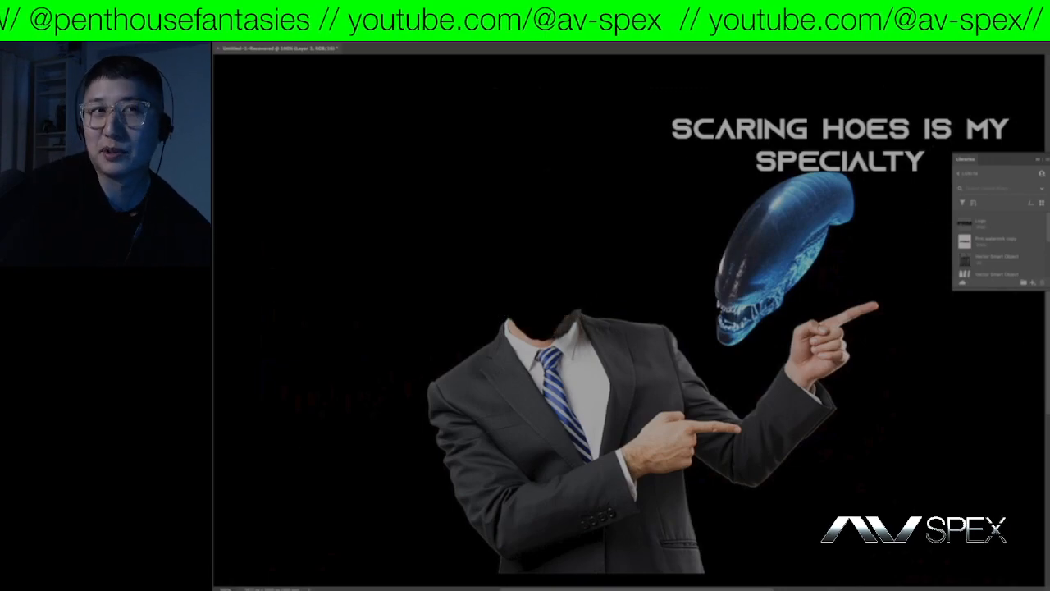
- Flip the xenomorph head horizontally so it faces the pointing hands, and scale it up proportionally
{"action": "key", "text": "ctrl+minus"}
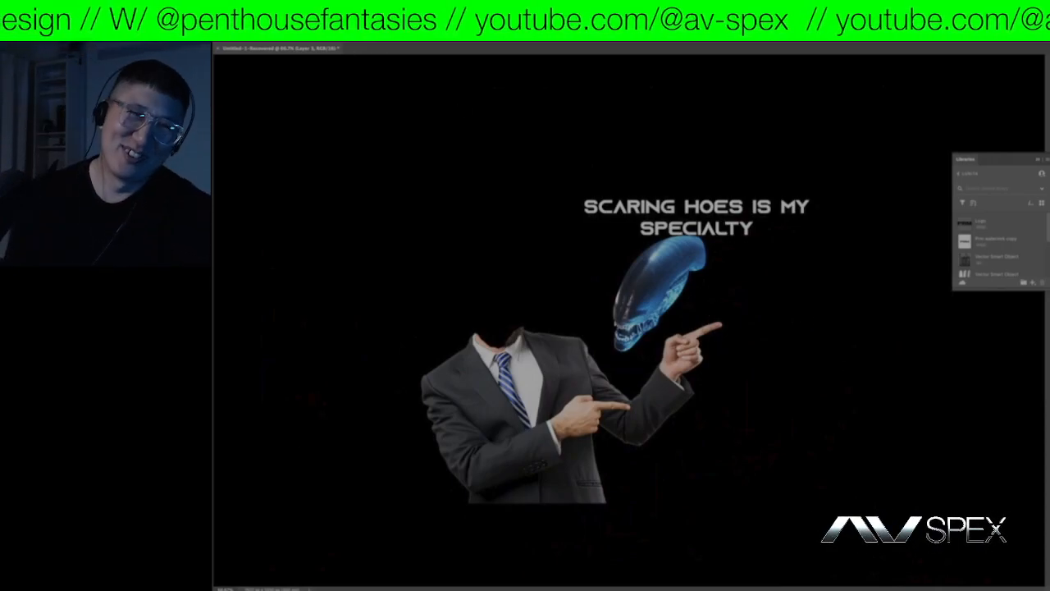
{"action": "left_click", "coordinate": [281, 35]}
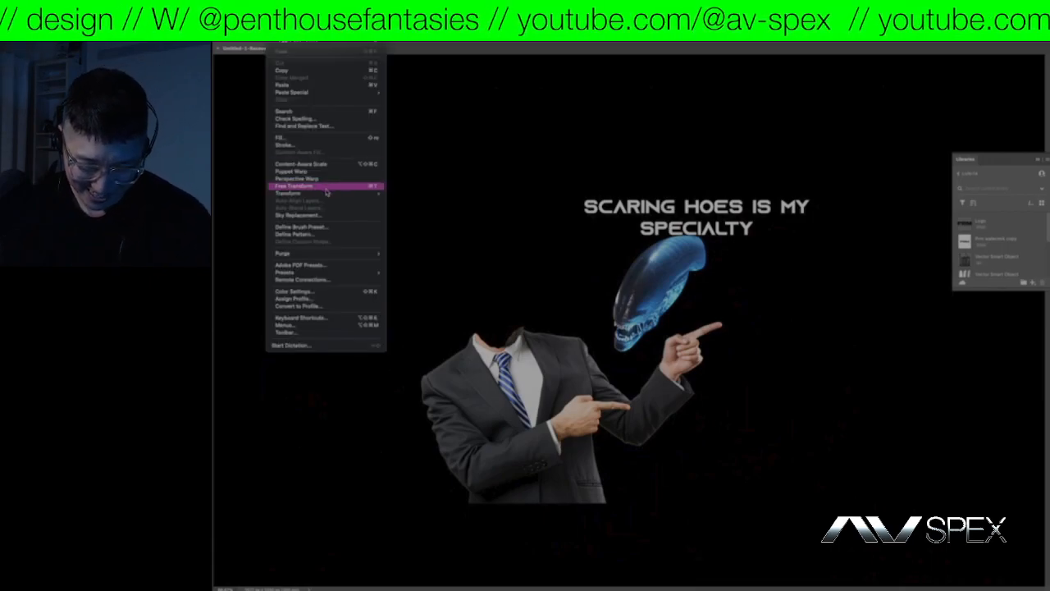
{"action": "mouse_move", "coordinate": [365, 194]}
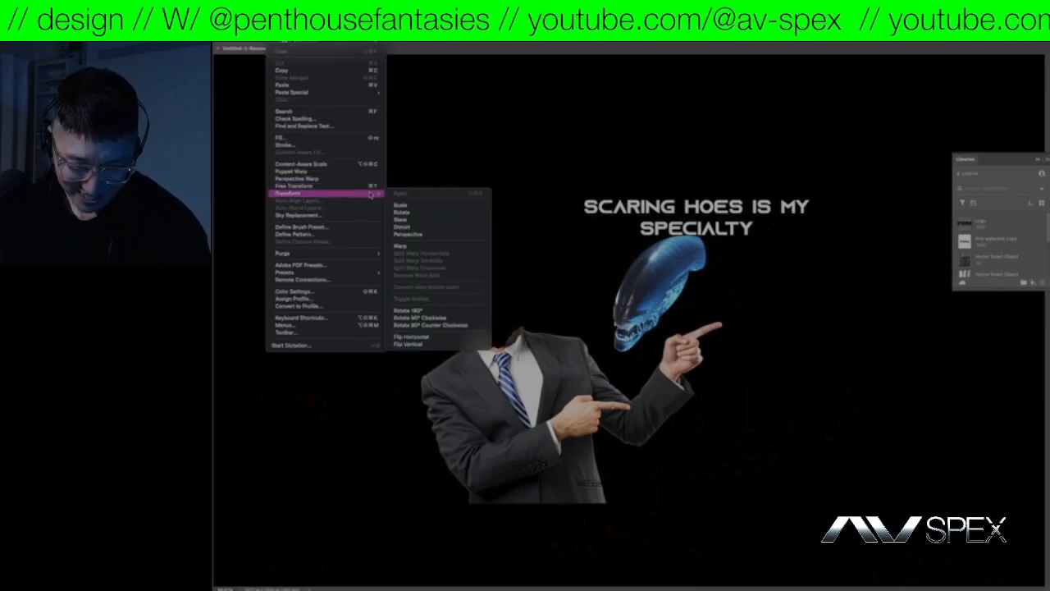
{"action": "left_click", "coordinate": [410, 336]}
{"action": "key", "text": "ctrl+t"}
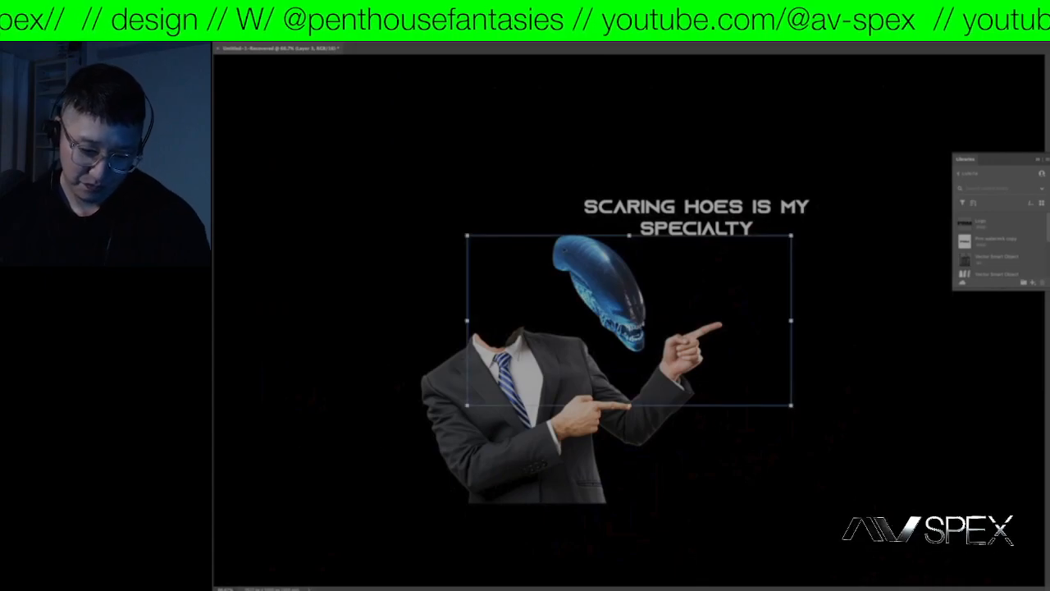
{"action": "left_click_drag", "start_coordinate": [464, 235], "coordinate": [371, 181]}
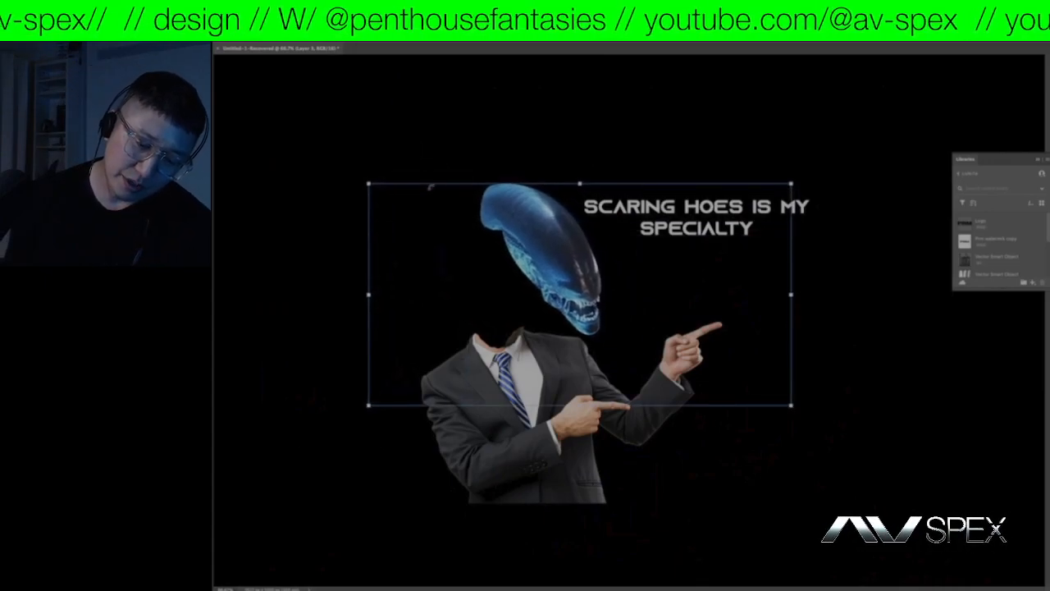
{"action": "key", "text": "Return"}
- Move the xenomorph head down onto the open collar of the headless suited figure
{"action": "key", "text": "ctrl+minus"}
{"action": "key", "text": "ctrl+minus"}
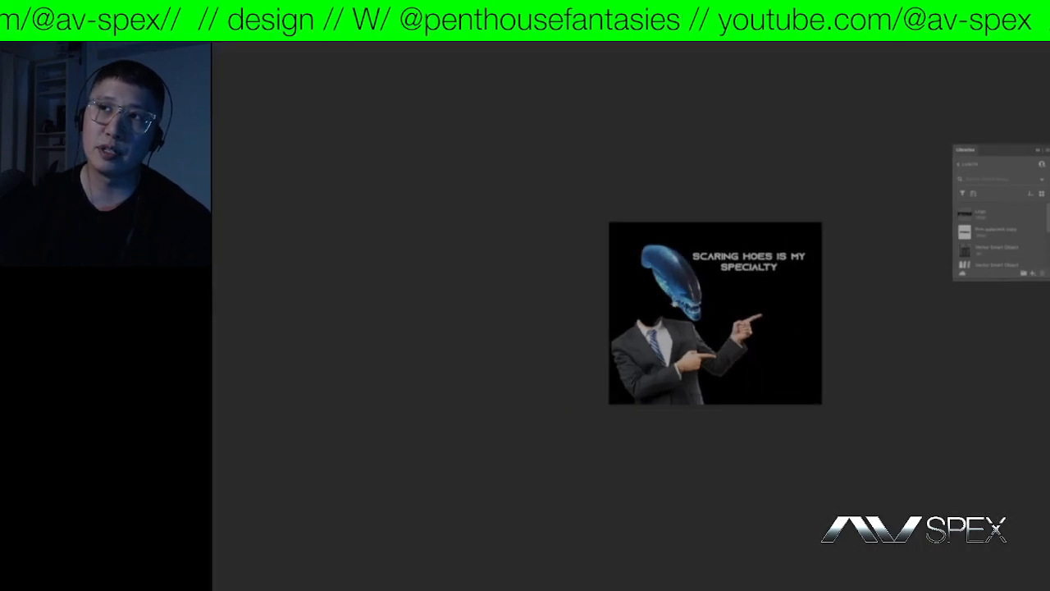
{"action": "mouse_move", "coordinate": [715, 311]}
{"action": "left_mouse_down"}
{"action": "mouse_move", "coordinate": [662, 305]}
{"action": "mouse_move", "coordinate": [623, 325]}
{"action": "left_mouse_up"}
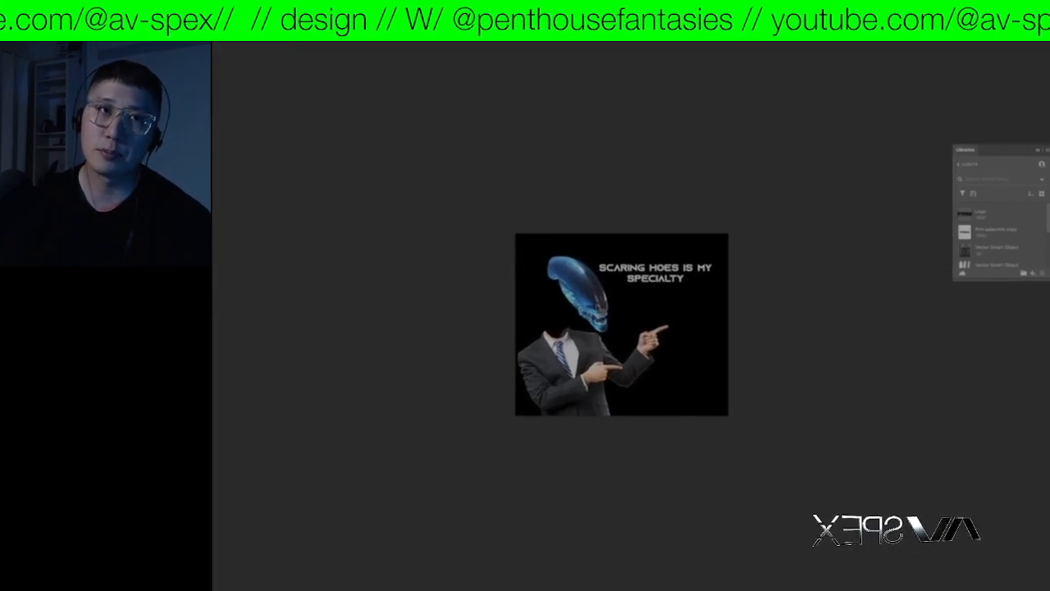
{"action": "left_click_drag", "start_coordinate": [604, 273], "coordinate": [584, 306]}
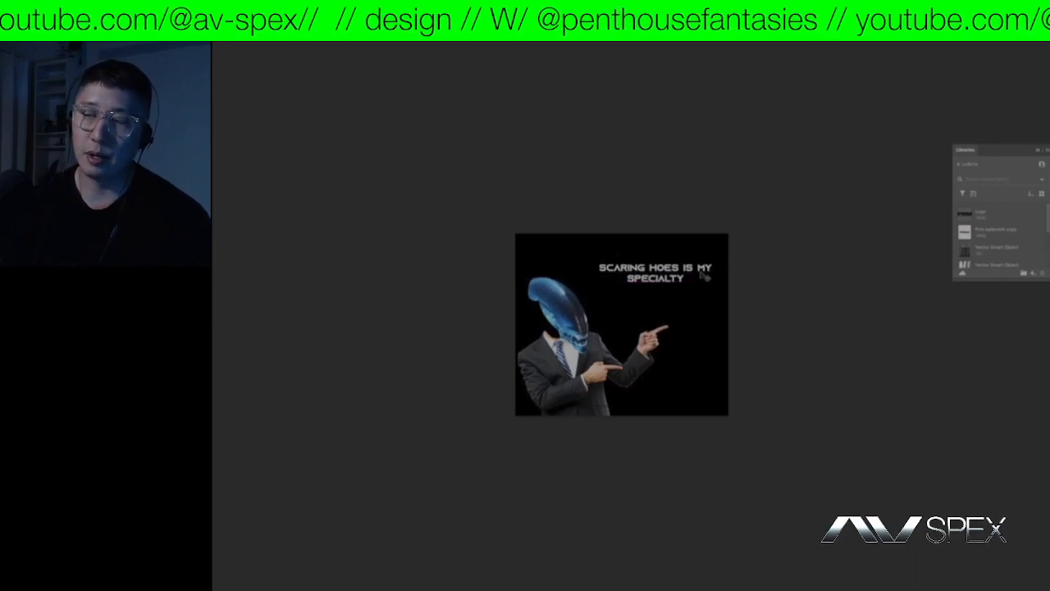
- Enlarge the xenomorph head again with Free Transform
{"action": "key", "text": "ctrl+t"}
{"action": "left_click_drag", "start_coordinate": [681, 282], "coordinate": [737, 243]}
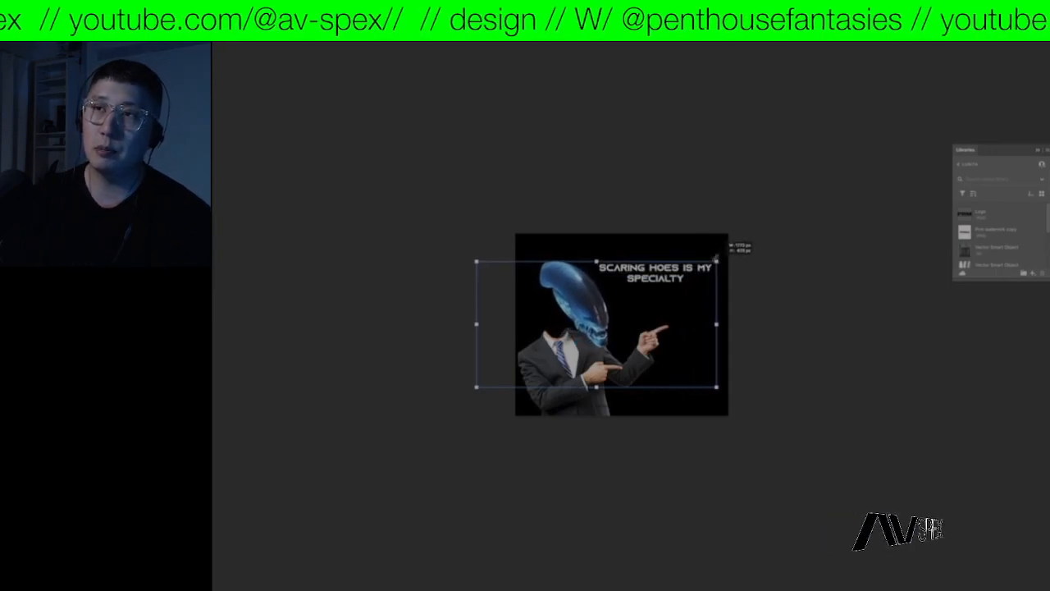
{"action": "key", "text": "Return"}
- Nudge the enlarged xenomorph head down and to the left until it sits over the suit's collar
{"action": "key", "text": "shift+Down"}
{"action": "key", "text": "shift+Down"}
{"action": "key", "text": "shift+Down"}
{"action": "key", "text": "shift+Left"}
{"action": "key", "text": "shift+Left"}
{"action": "key", "text": "shift+Left"}
{"action": "key", "text": "shift+Left"}
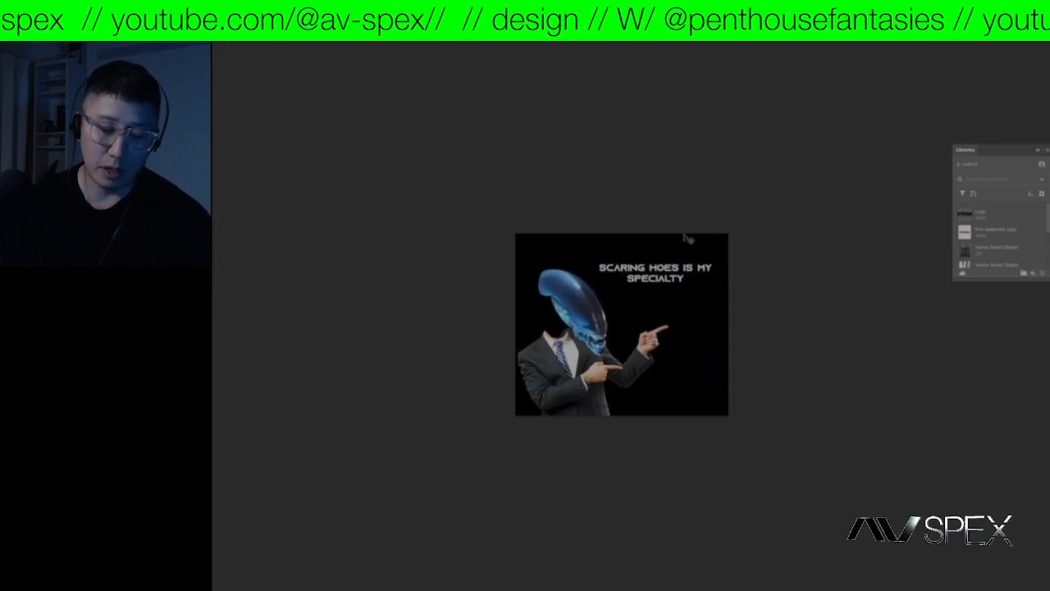
{"action": "key", "text": "Left"}
{"action": "key", "text": "Left"}
{"action": "key", "text": "Left"}
{"action": "key", "text": "Left"}
{"action": "key", "text": "Left"}
{"action": "key", "text": "Left"}
{"action": "key", "text": "Left"}
{"action": "key", "text": "Left"}
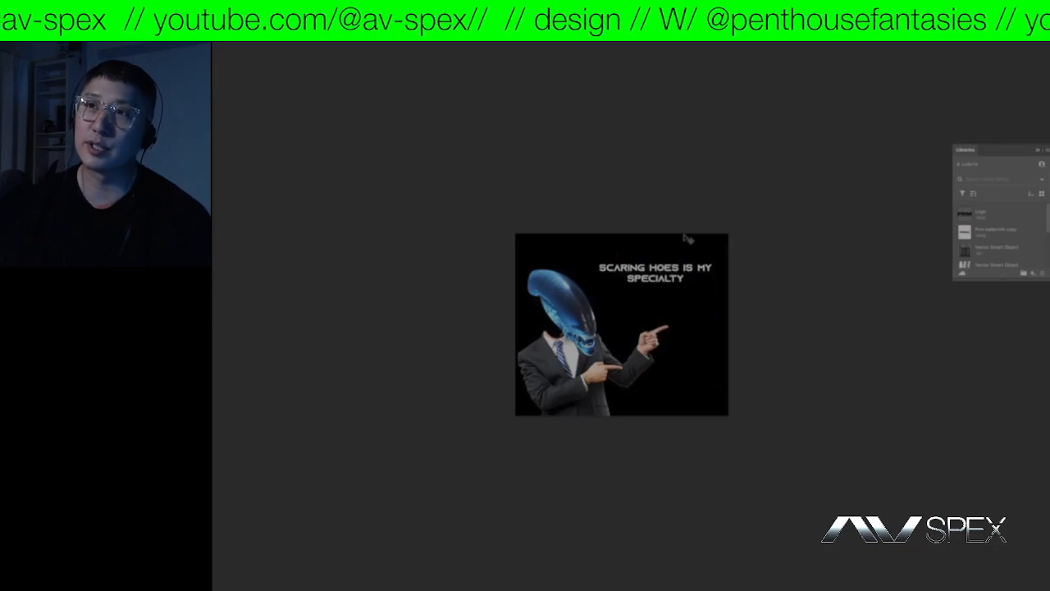
{"action": "key", "text": "Down"}
{"action": "key", "text": "Down"}
{"action": "key", "text": "Down"}
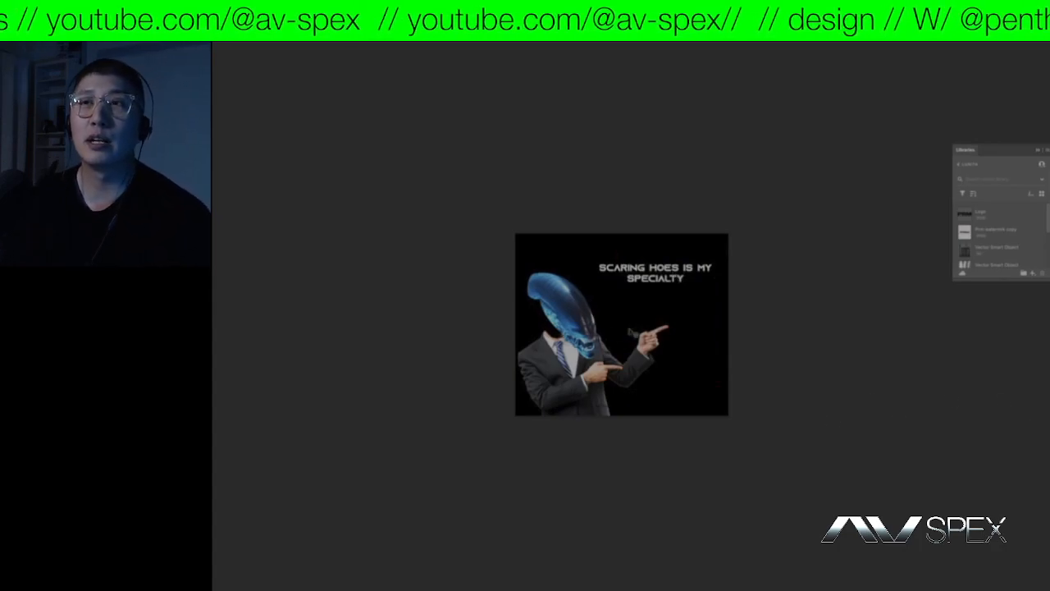
- Examine how the xenomorph head meets the collar and neck, both close up and in the whole composition
{"action": "left_click", "coordinate": [581, 320]}
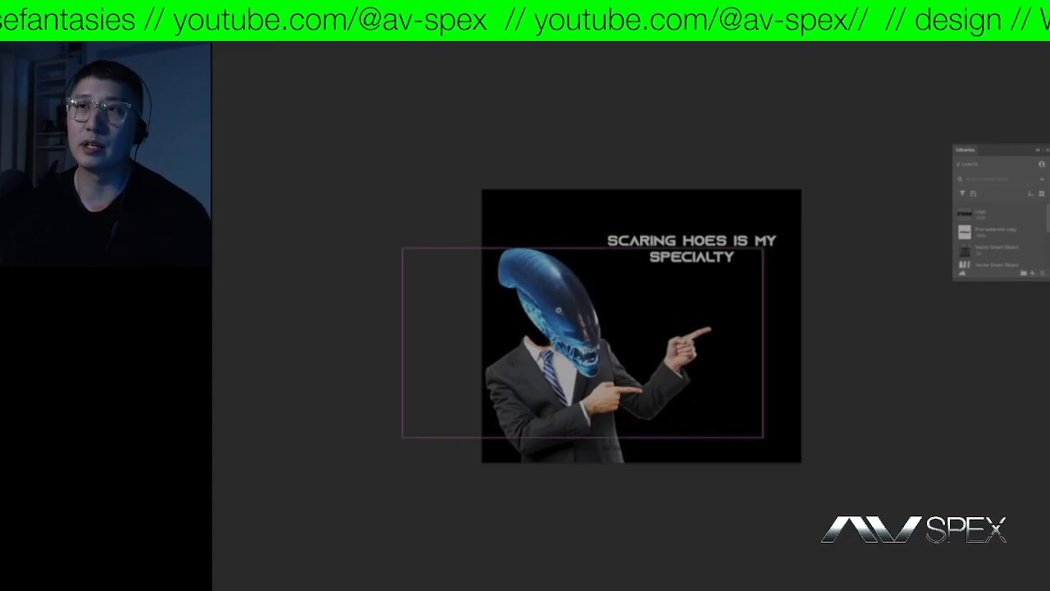
{"action": "key", "text": "ctrl+plus"}
{"action": "key", "text": "ctrl+plus"}
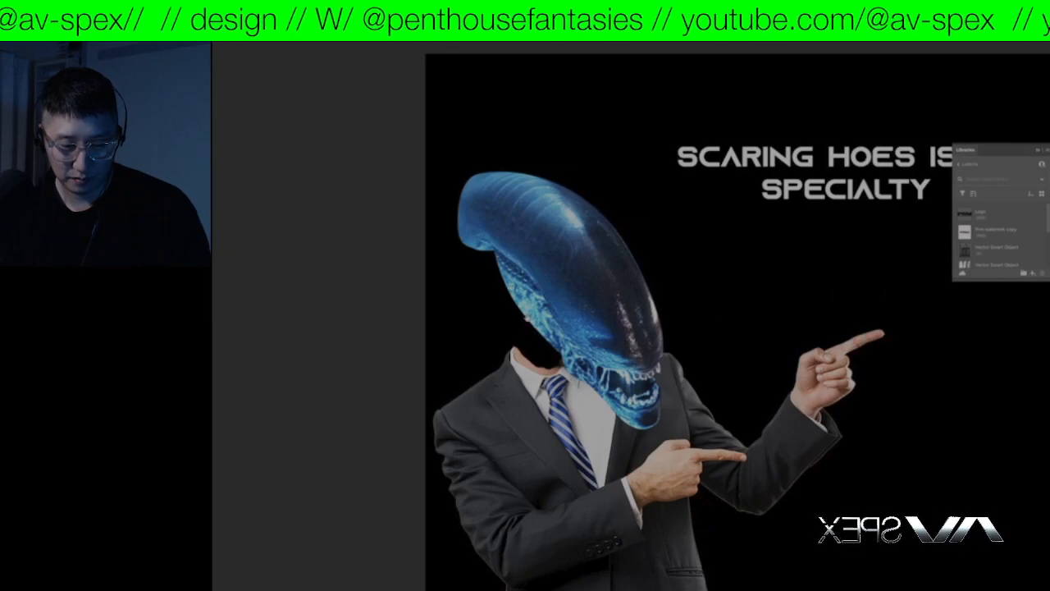
{"action": "scroll", "coordinate": [530, 325], "scroll_direction": "up", "scroll_amount": 3}
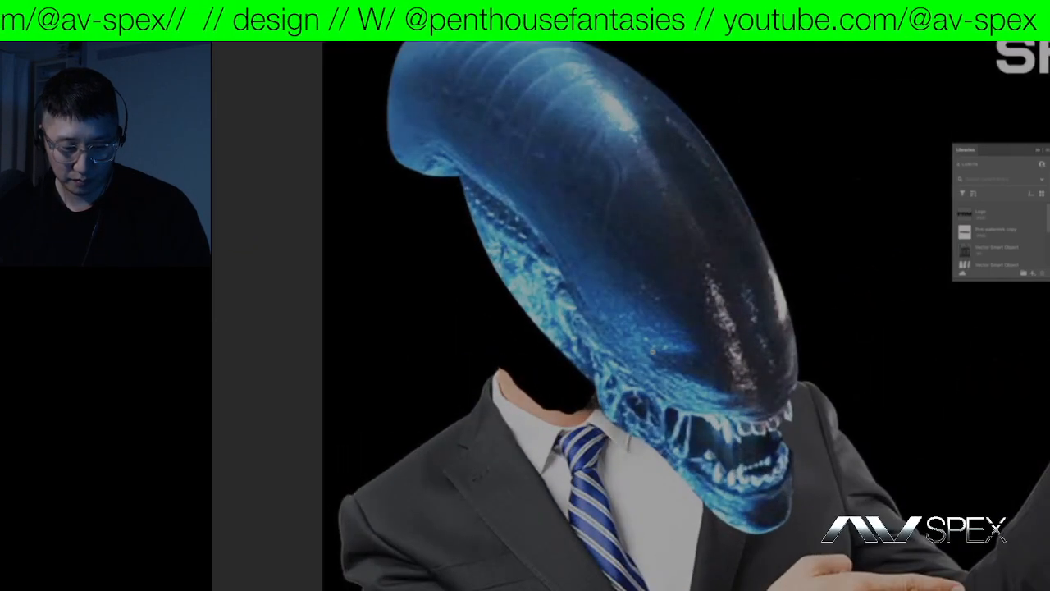
{"action": "scroll", "coordinate": [657, 350], "scroll_direction": "down", "scroll_amount": 3}
{"action": "scroll", "coordinate": [853, 391], "scroll_direction": "down", "scroll_amount": 1}
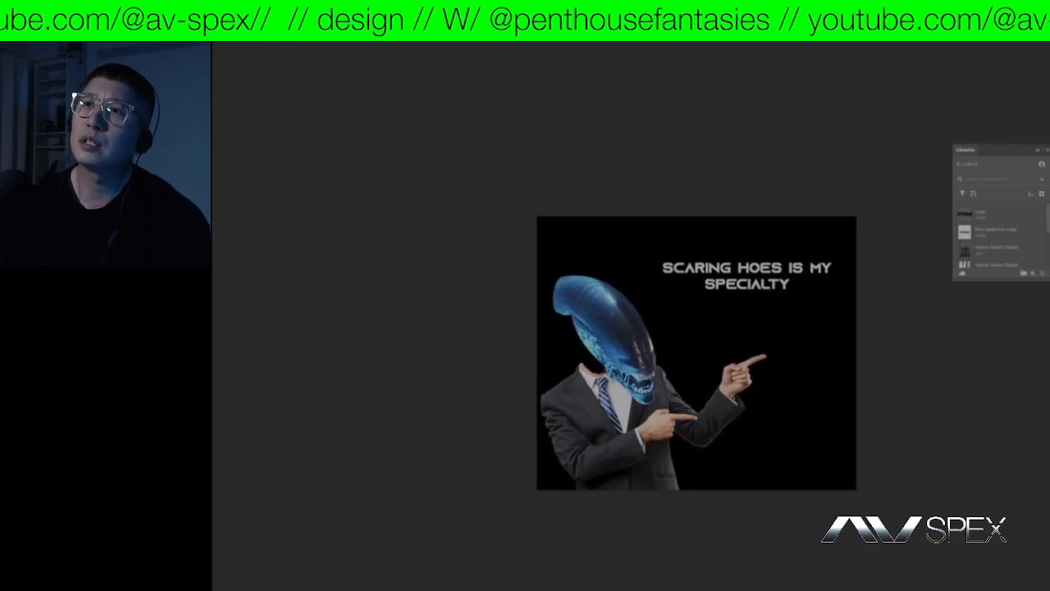
{"action": "scroll", "coordinate": [696, 352], "scroll_direction": "down", "scroll_amount": 2}
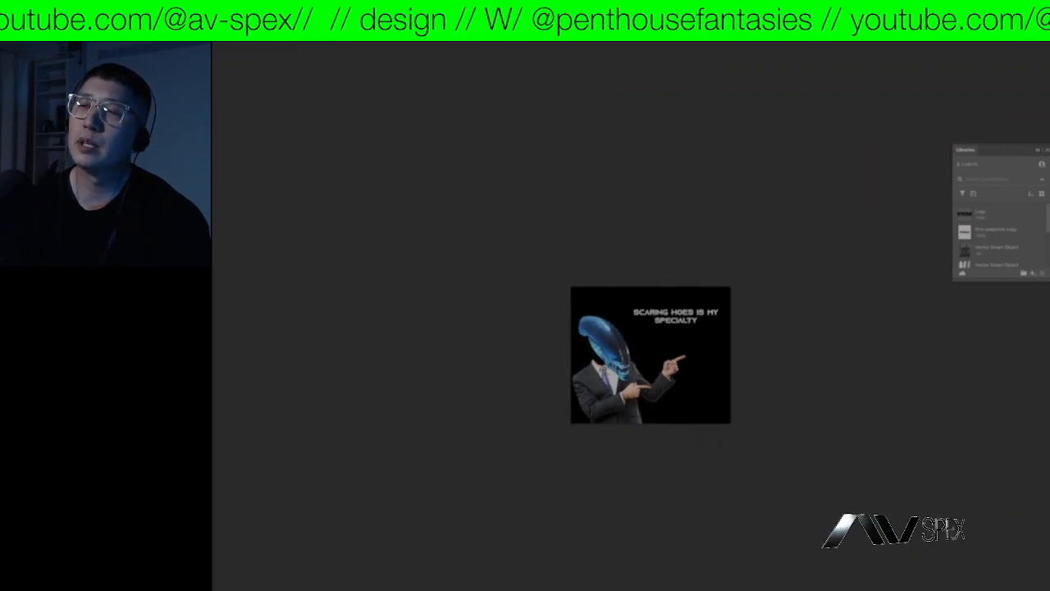
{"action": "scroll", "coordinate": [697, 353], "scroll_direction": "up", "scroll_amount": 2}
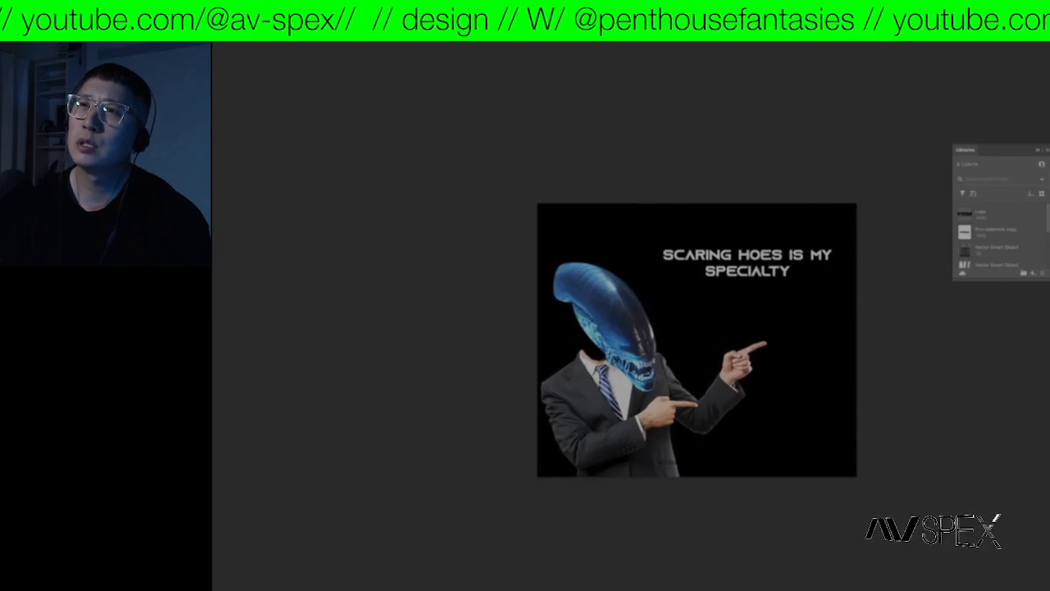
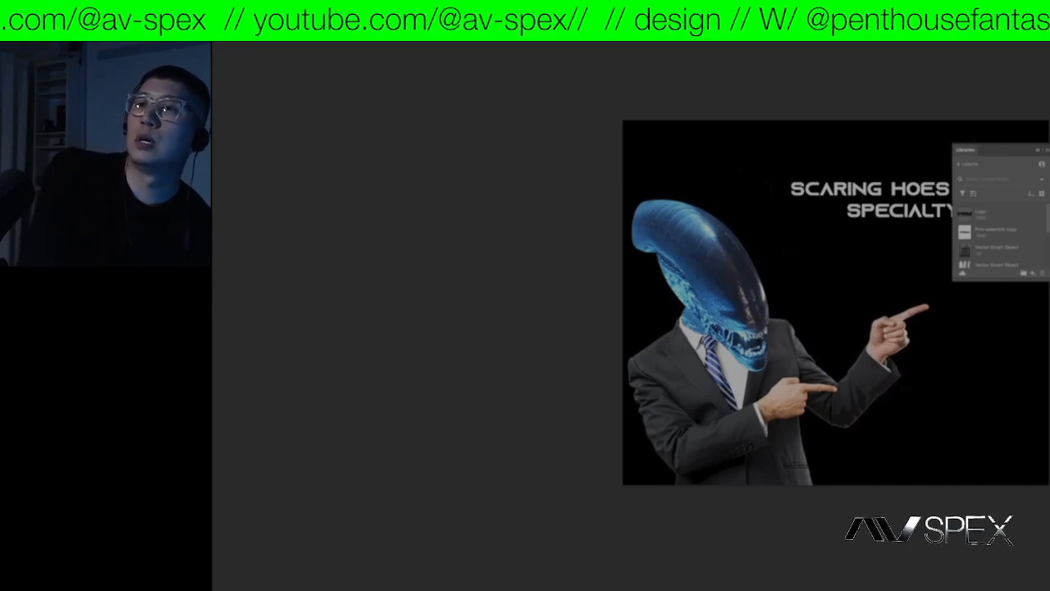
- Reduce the oversized brush tip to a much smaller size
{"action": "scroll", "coordinate": [839, 307], "scroll_direction": "right", "scroll_amount": 2}
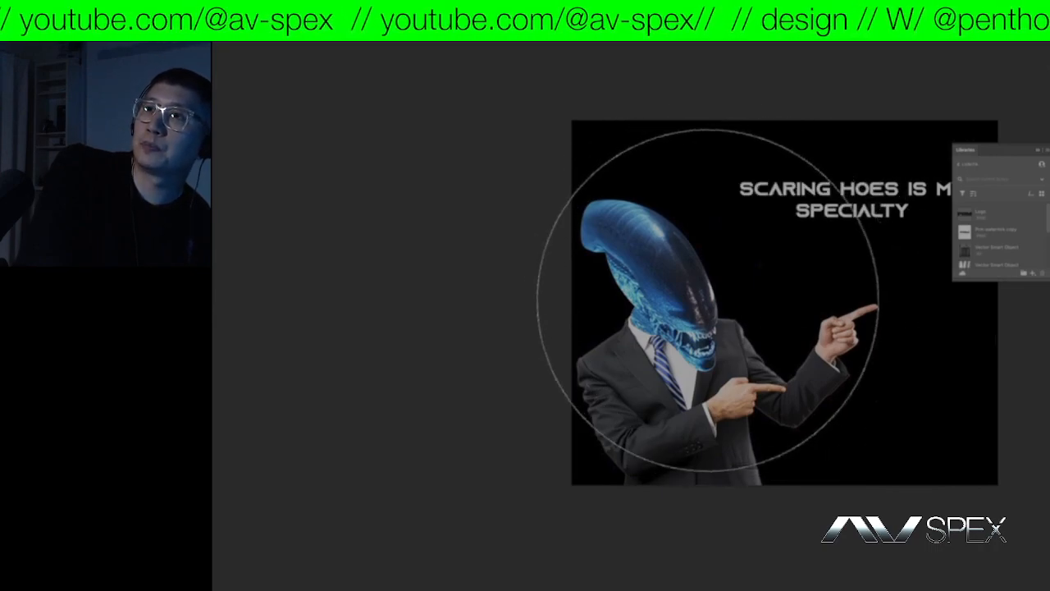
{"action": "key", "text": "bracketleft"}
{"action": "key", "text": "bracketleft"}
{"action": "key", "text": "bracketleft"}
{"action": "key", "text": "bracketleft"}
{"action": "key", "text": "bracketleft"}
{"action": "key", "text": "bracketleft"}
{"action": "key", "text": "bracketleft"}
{"action": "key", "text": "bracketleft"}
{"action": "key", "text": "bracketleft"}
{"action": "key", "text": "bracketleft"}
{"action": "key", "text": "bracketleft"}
{"action": "key", "text": "bracketleft"}
{"action": "key", "text": "bracketleft"}
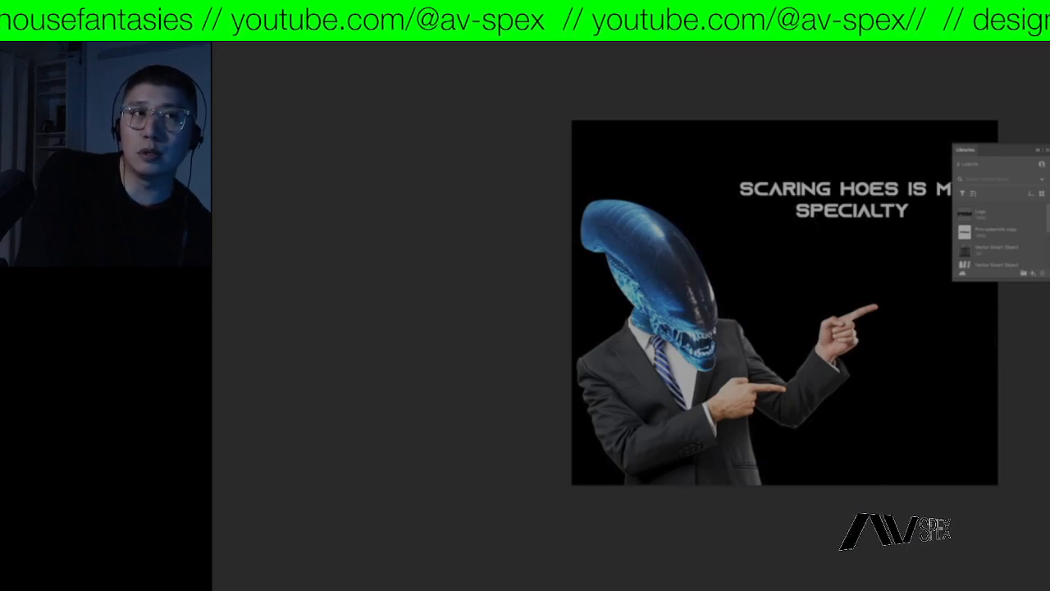
- Save the document on the computer as Untitled-1-Recovered.psd in a new Memestream folder inside Av_spex, with Maximize Compatibility enabled
{"action": "key", "text": "super+s"}
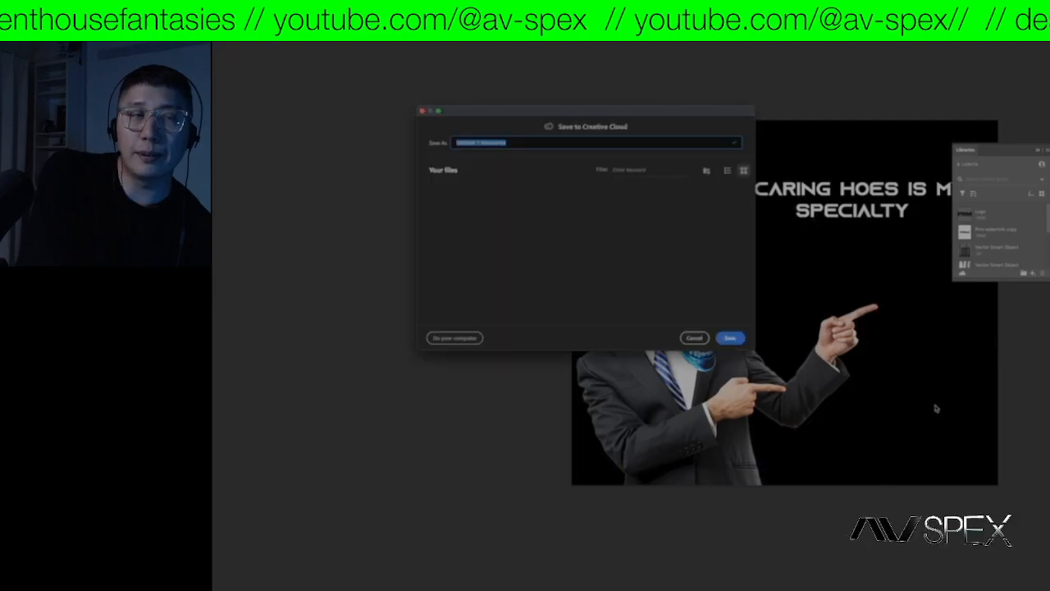
{"action": "left_click", "coordinate": [473, 338]}
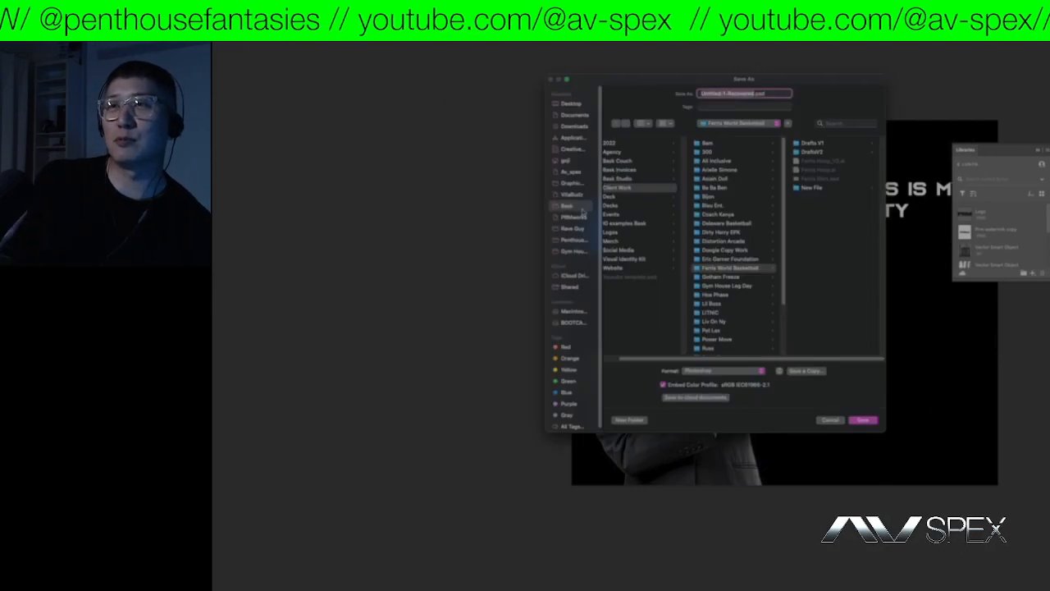
{"action": "left_click", "coordinate": [570, 172]}
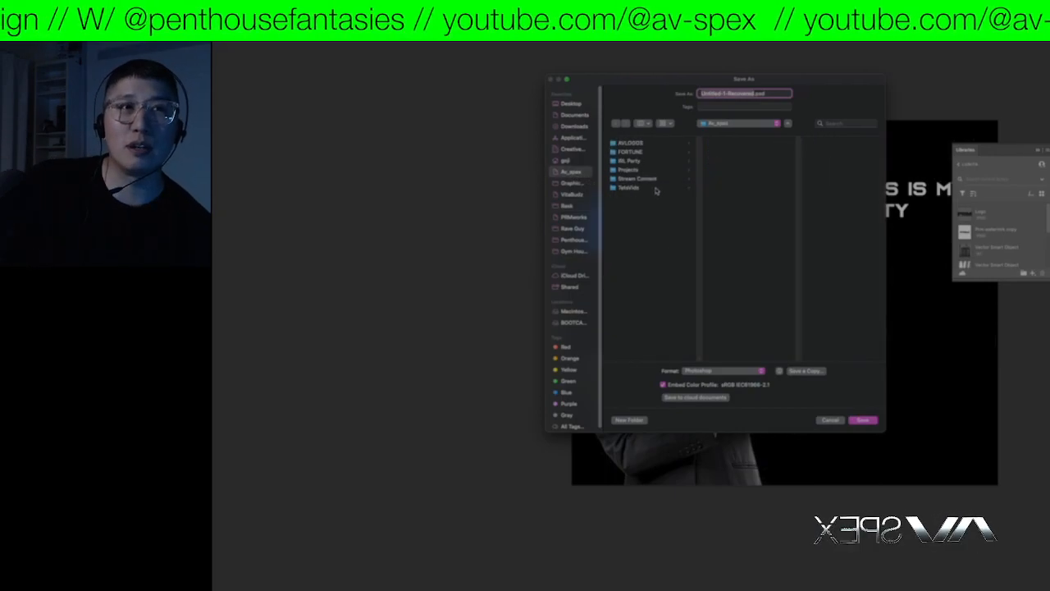
{"action": "left_click", "coordinate": [629, 419]}
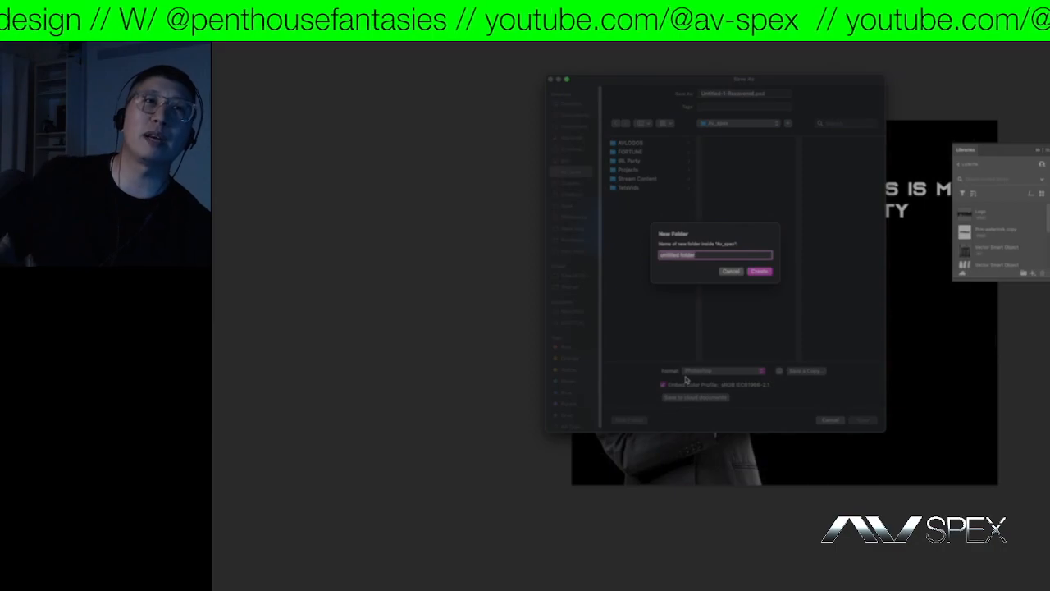
{"action": "type", "text": "Clients"}
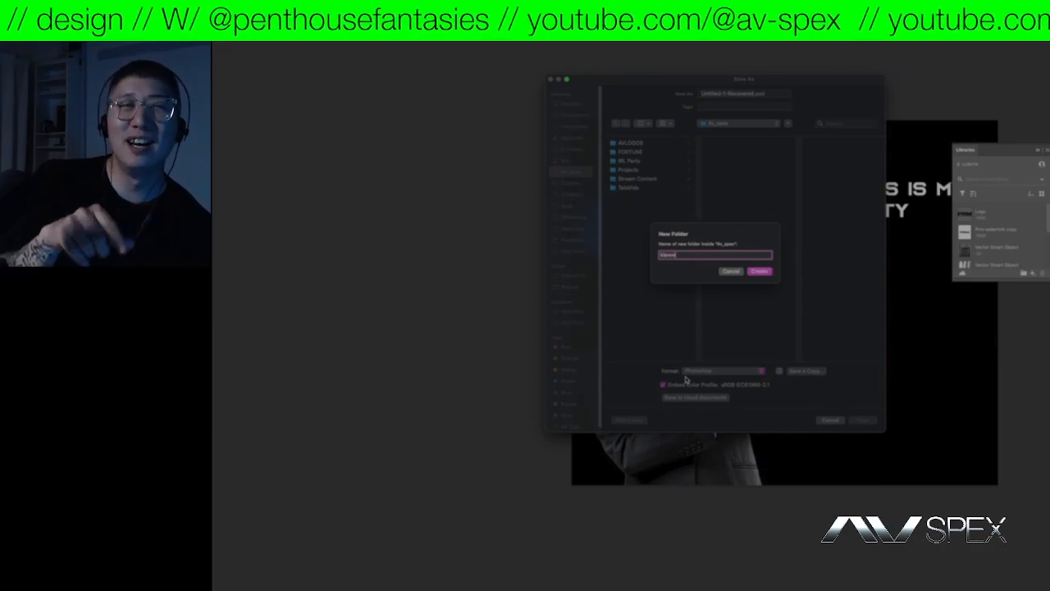
{"action": "type", "text": "nt"}
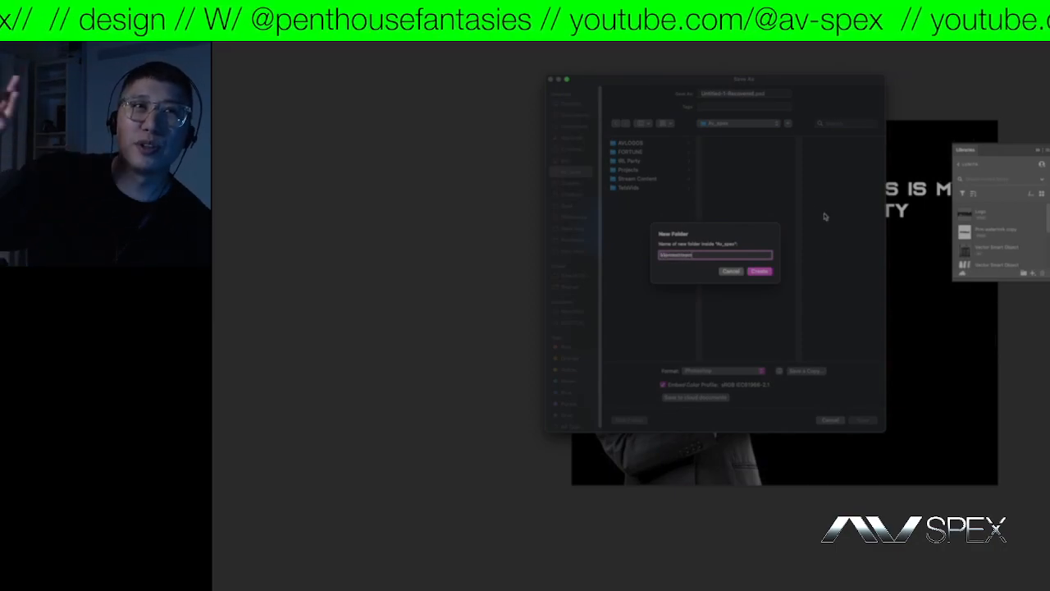
{"action": "left_click", "coordinate": [761, 272]}
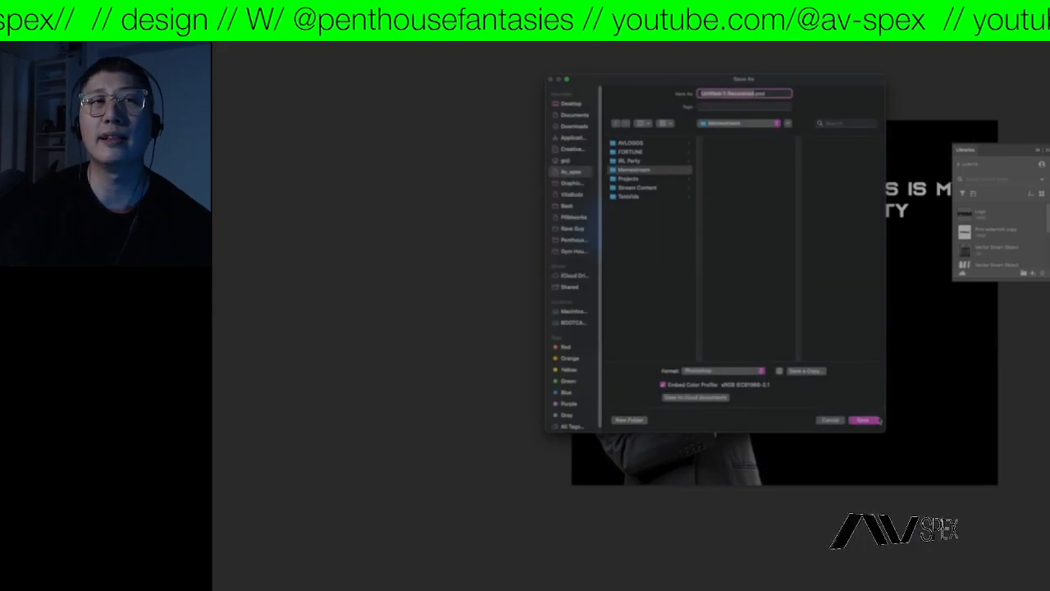
{"action": "left_click", "coordinate": [863, 420]}
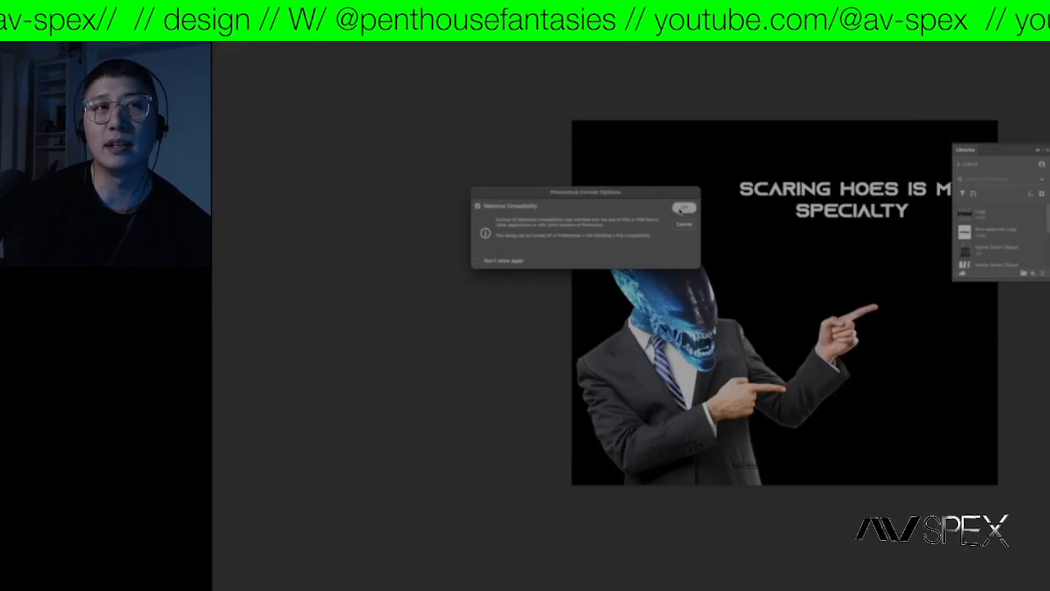
{"action": "left_click", "coordinate": [682, 211]}
- Duplicate the headline below itself, keeping only "SPECIALTY" in the copy and "SCARING HOES IS MY" in the original
{"action": "key", "text": "ctrl+minus"}
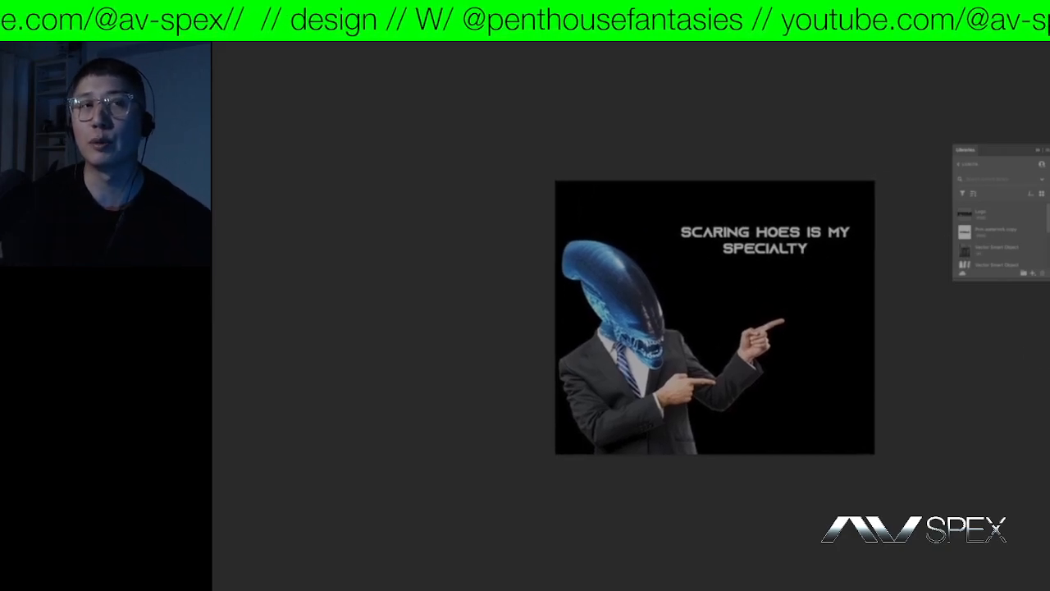
{"action": "left_click_drag", "start_coordinate": [785, 254], "coordinate": [786, 296]}
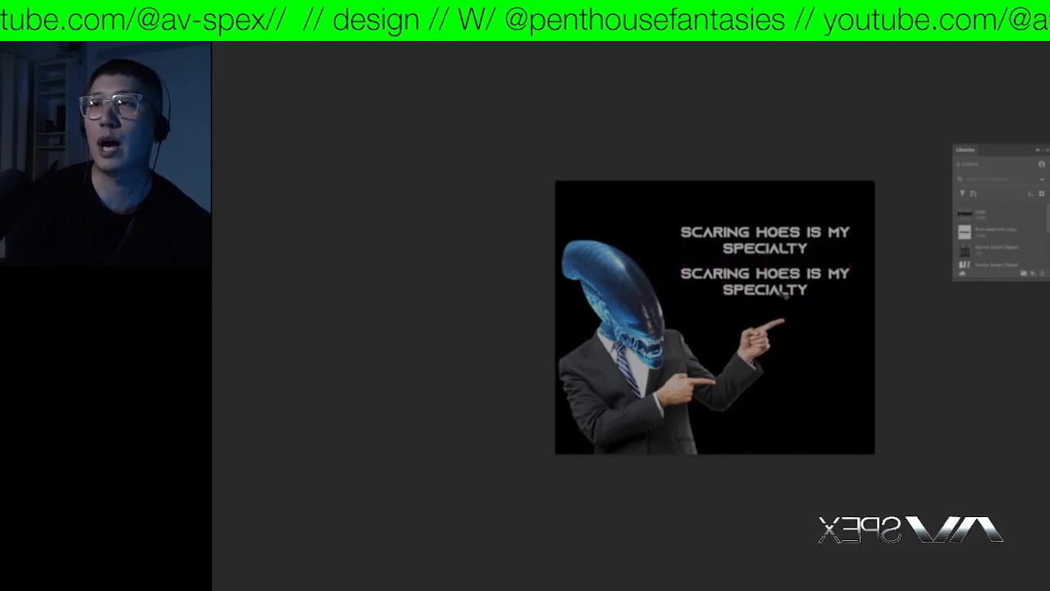
{"action": "double_click", "coordinate": [667, 266]}
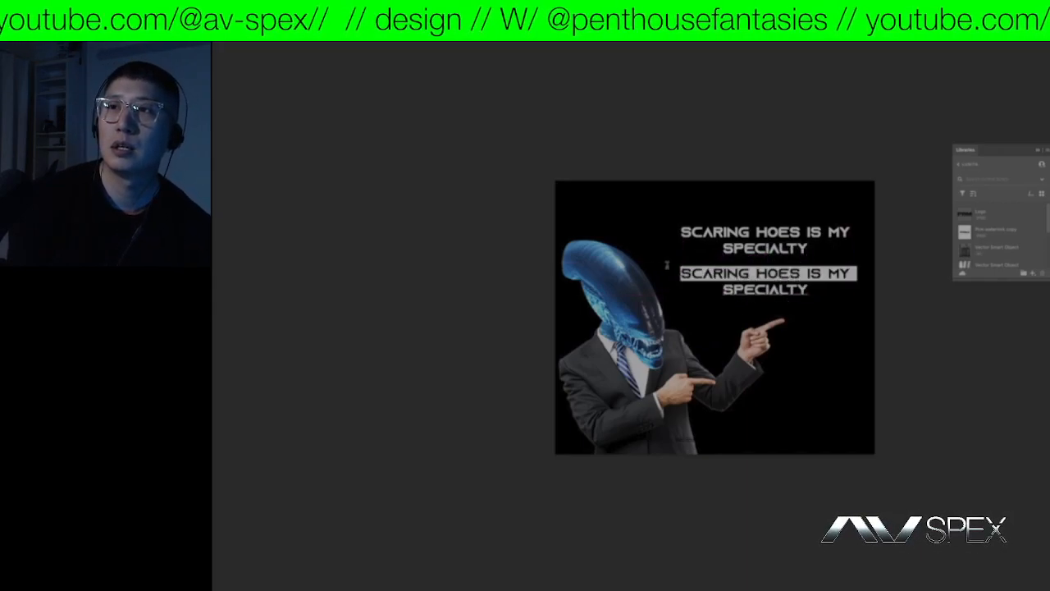
{"action": "key", "text": "BackSpace"}
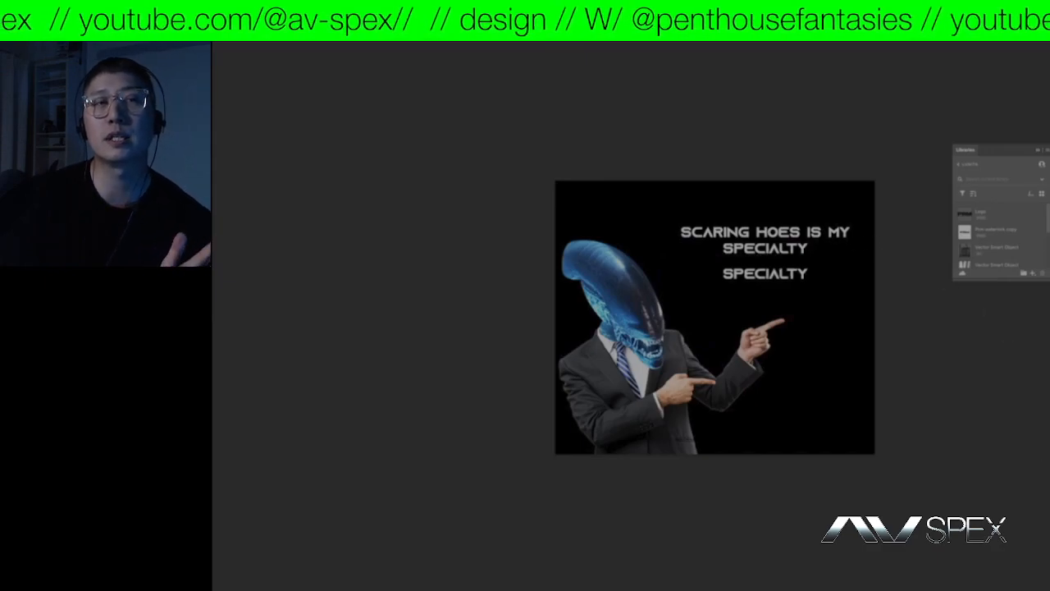
{"action": "left_click_drag", "start_coordinate": [809, 249], "coordinate": [722, 249]}
{"action": "key", "text": "BackSpace"}
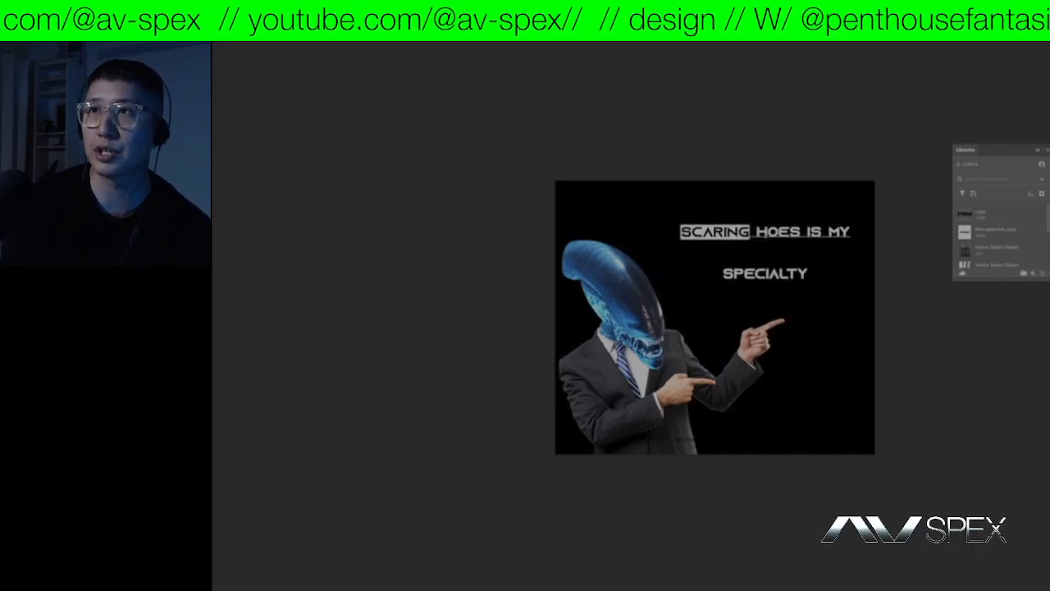
- Set the word "SCARING" in a distressed serif font, checking the font manager's previews for comparison
{"action": "left_click", "coordinate": [1039, 153]}
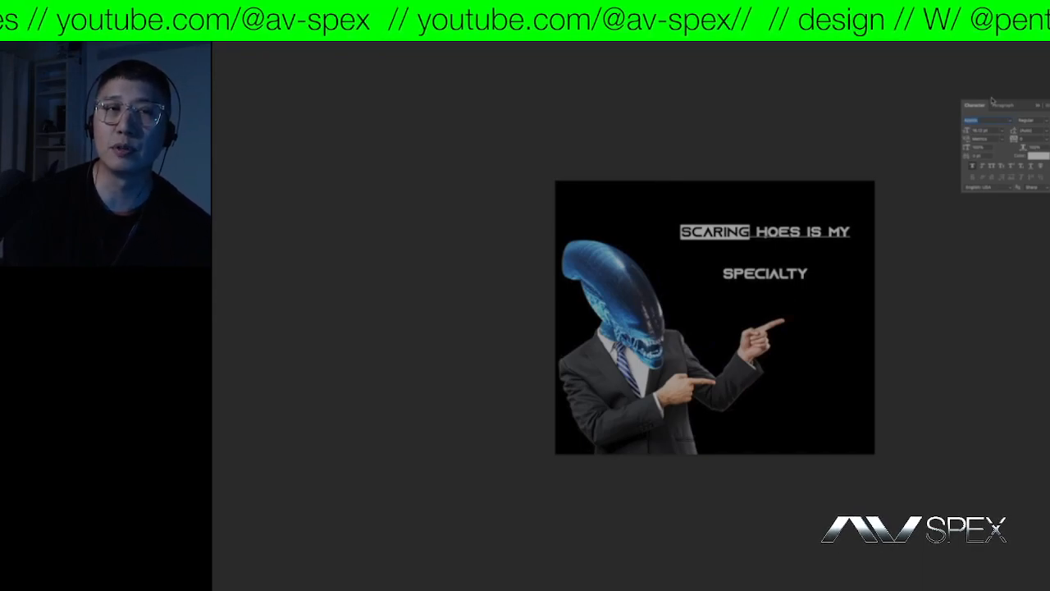
{"action": "type", "text": "a"}
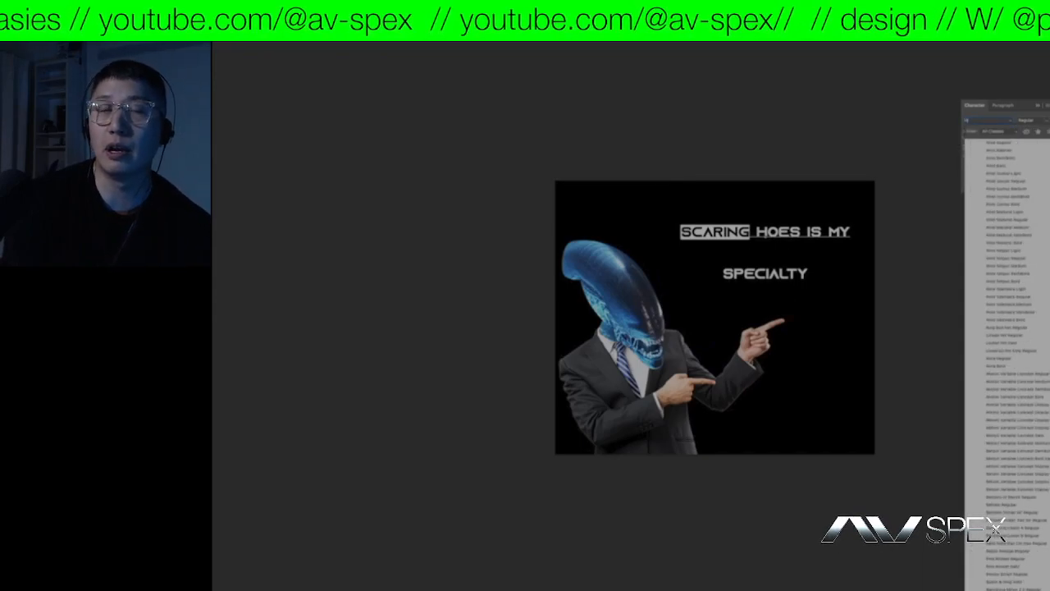
{"action": "type", "text": "el"}
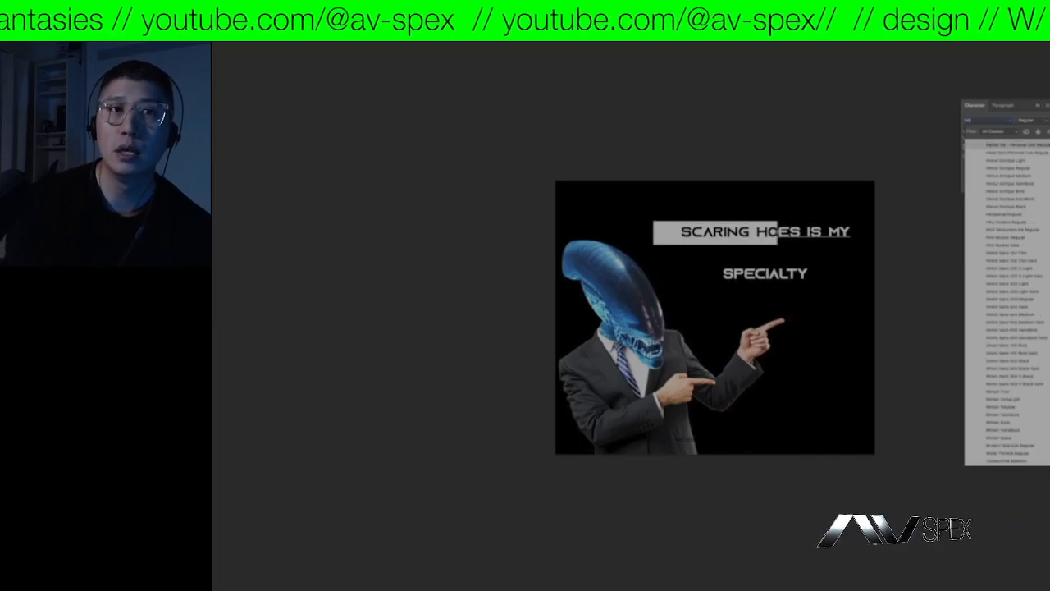
{"action": "key", "text": "Down"}
{"action": "key", "text": "Down"}
{"action": "key", "text": "Down"}
{"action": "key", "text": "Down"}
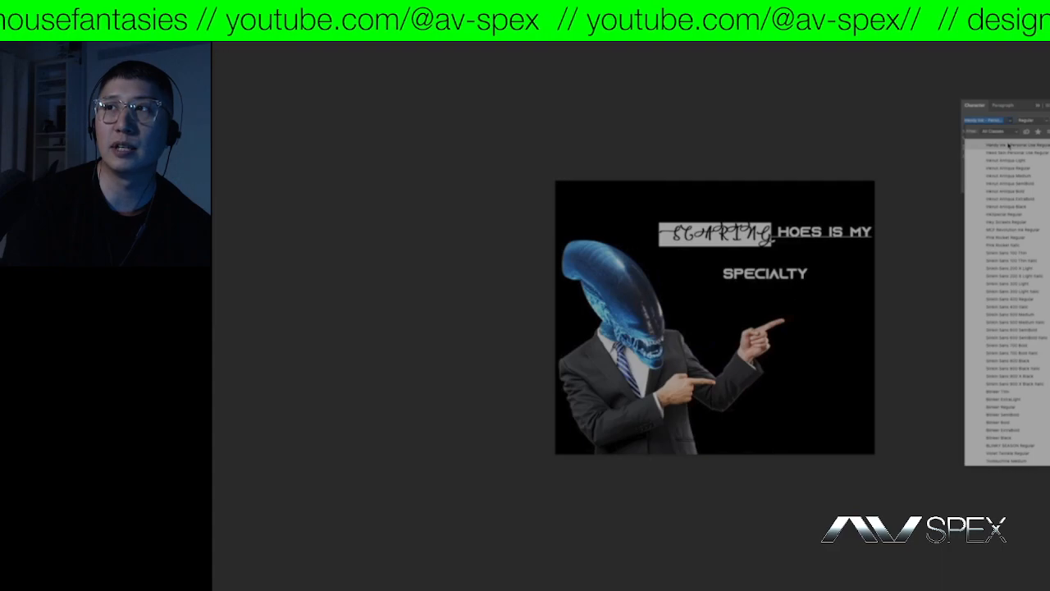
{"action": "key", "text": "ctrl+Up"}
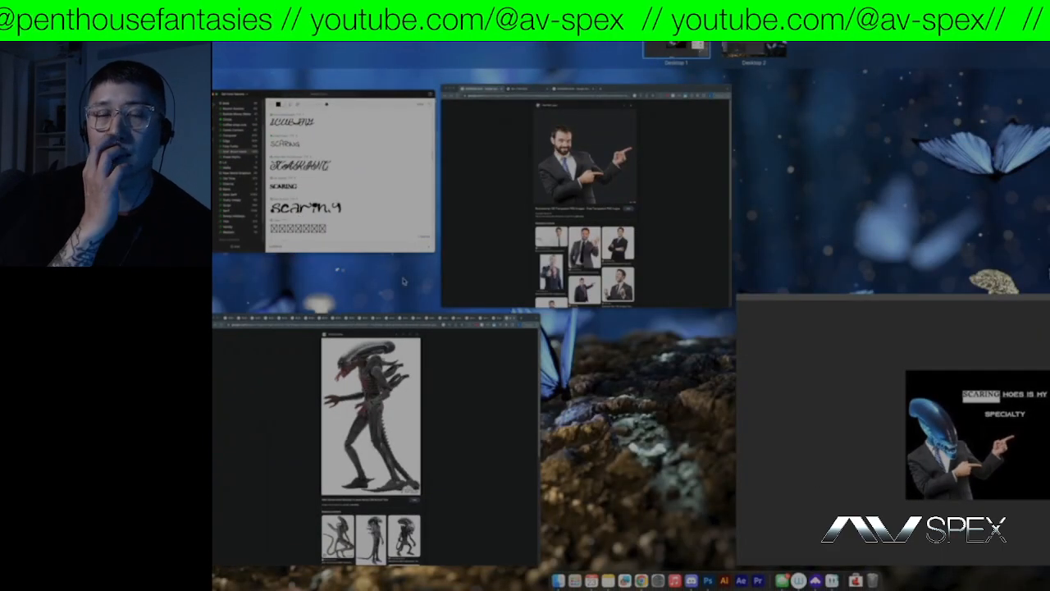
{"action": "left_click", "coordinate": [918, 532]}
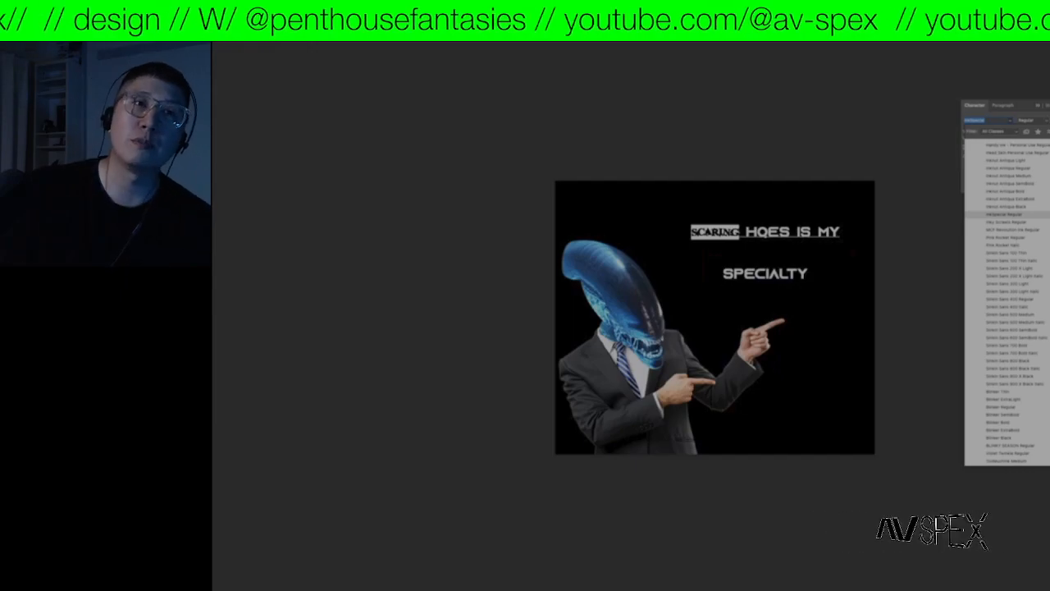
{"action": "key", "text": "ctrl+Up"}
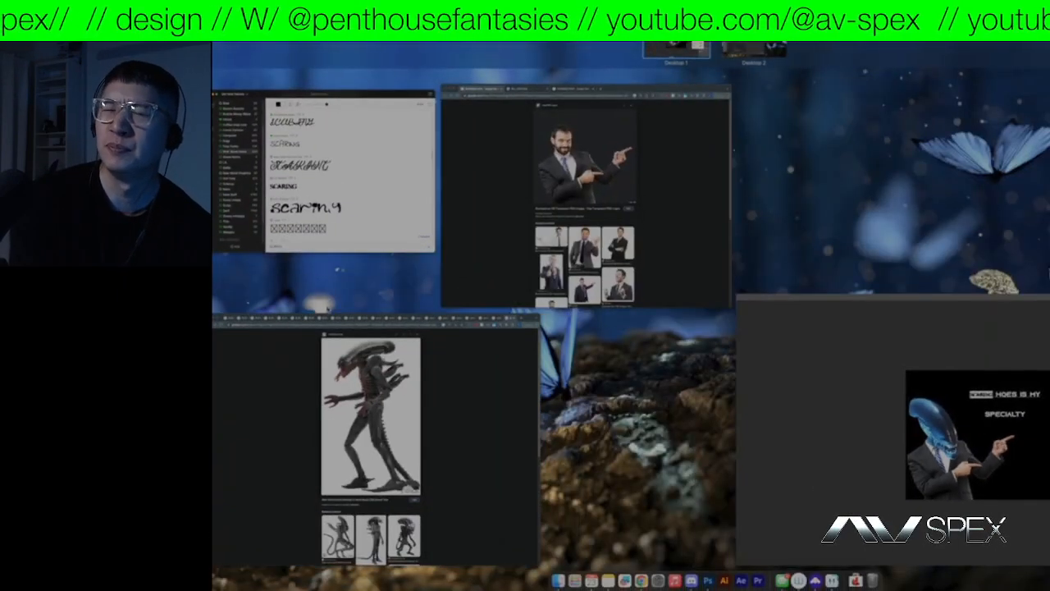
{"action": "left_click", "coordinate": [904, 338]}
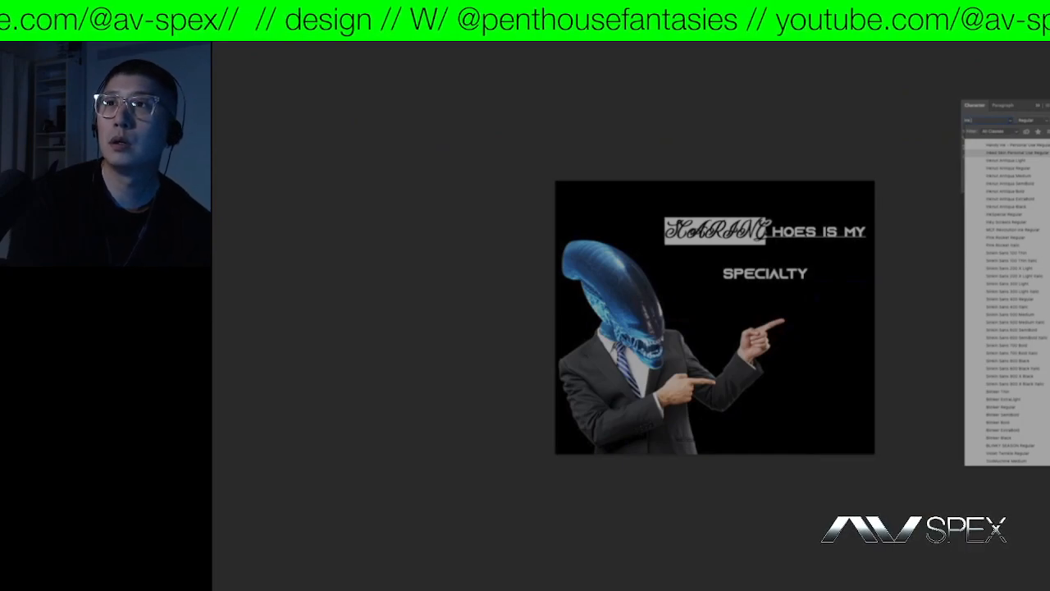
{"action": "key", "text": "Return"}
{"action": "key", "text": "Down"}
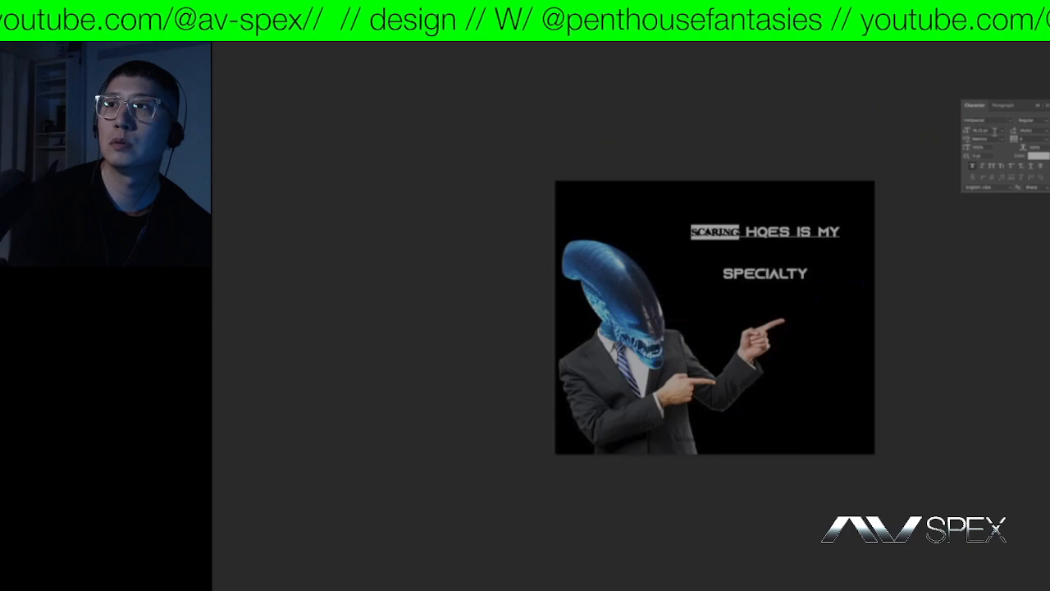
- Enlarge the word "SCARING" and remove faux bold from the upper headline line
{"action": "key", "text": "Down"}
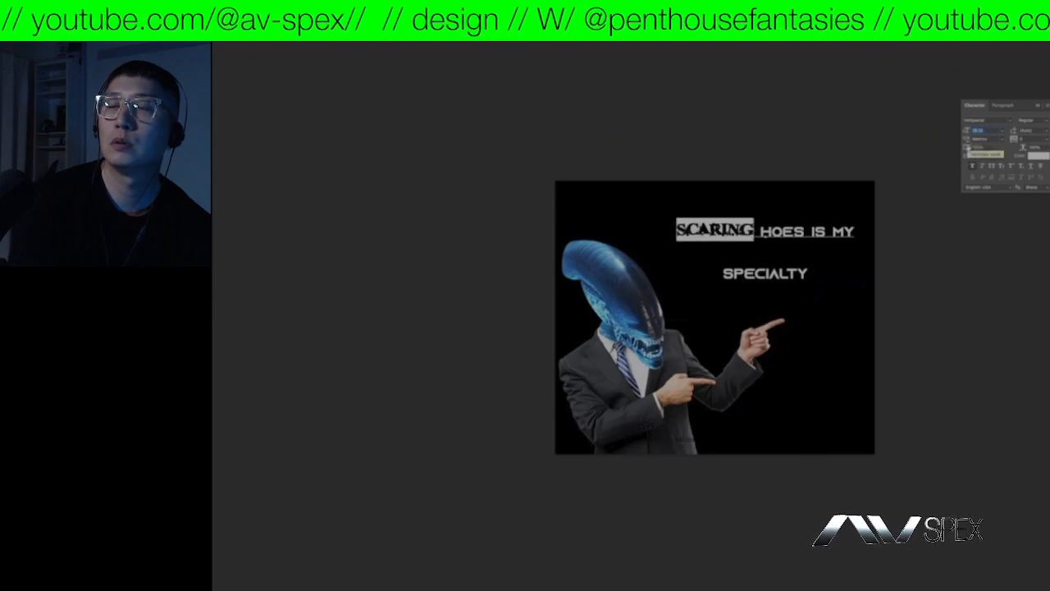
{"action": "key", "text": "Down"}
{"action": "key", "text": "Down"}
{"action": "key", "text": "Down"}
{"action": "key", "text": "Down"}
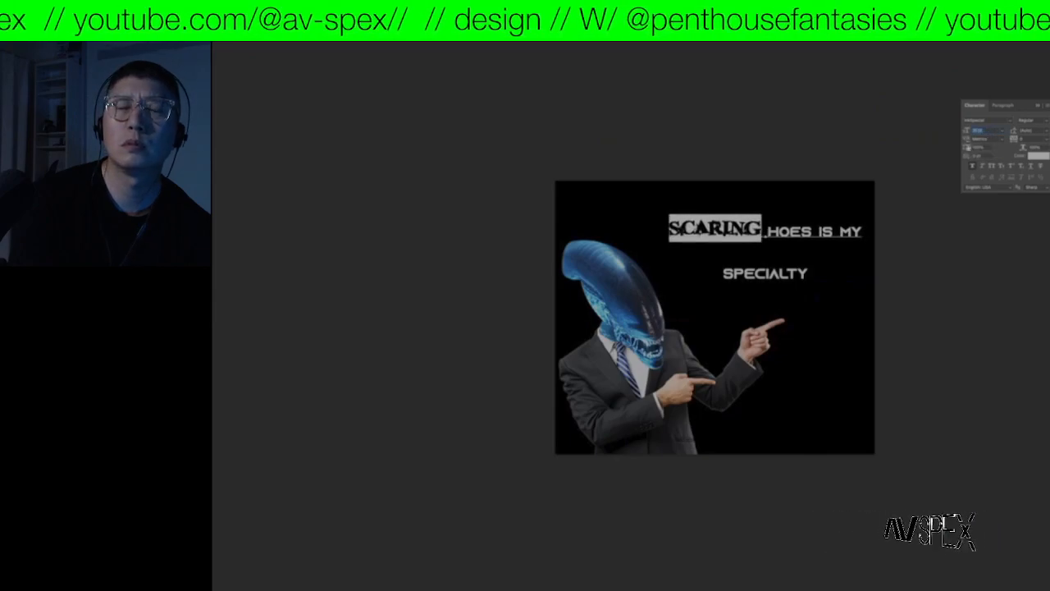
{"action": "key", "text": "ctrl+Return"}
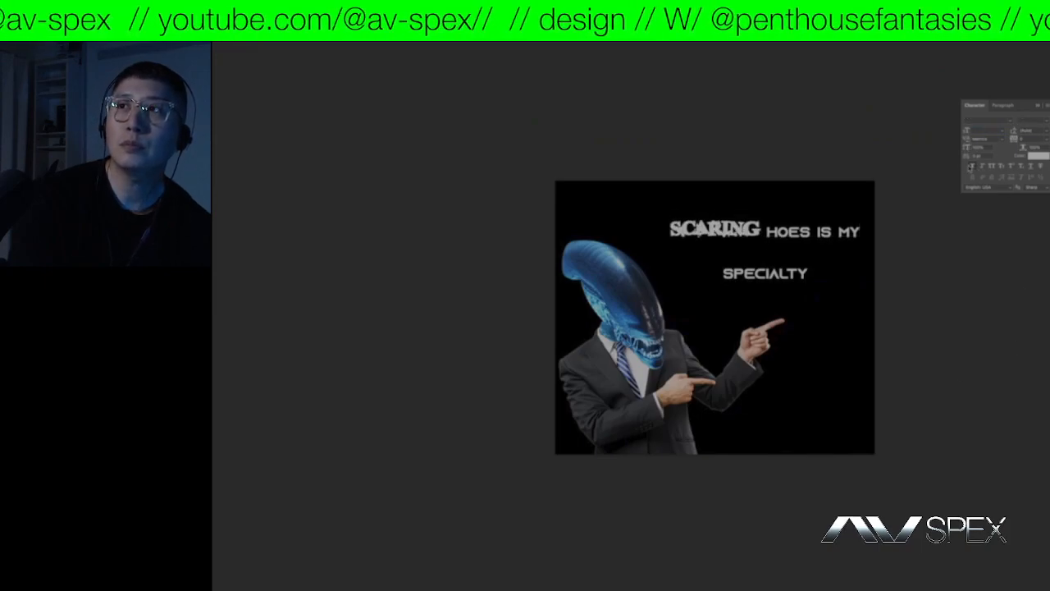
{"action": "left_click", "coordinate": [971, 167]}
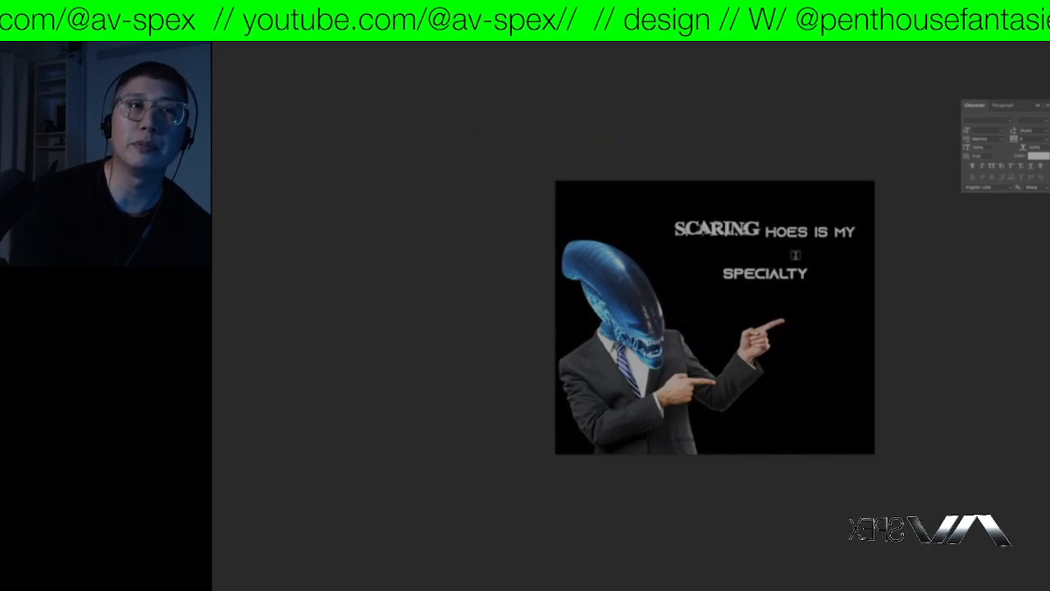
- Split "HOES IS MY" off into its own text layer and place it directly beside "SCARING"
{"action": "left_click", "coordinate": [766, 228]}
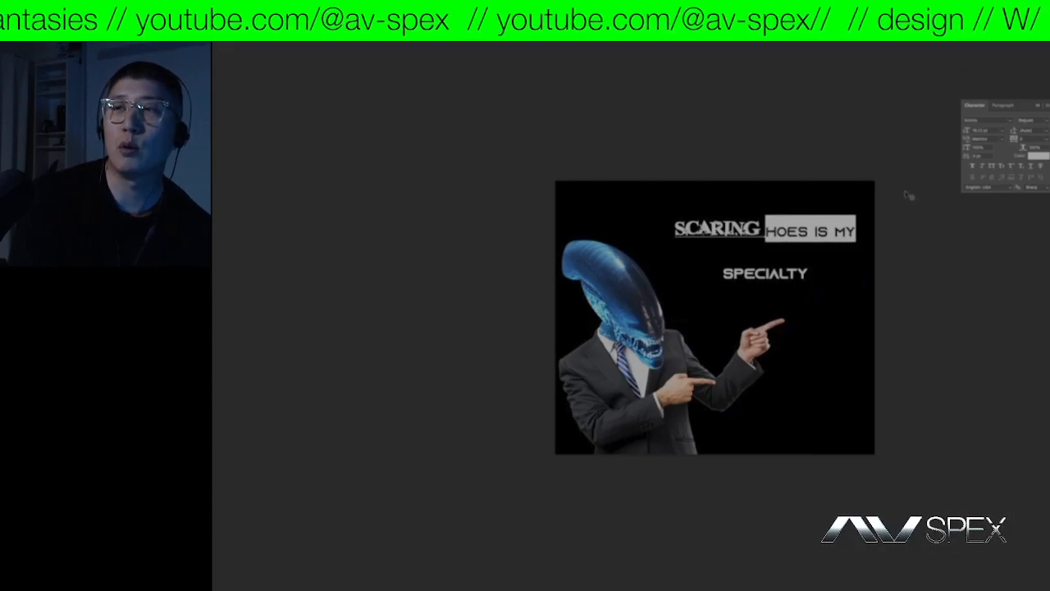
{"action": "key", "text": "BackSpace"}
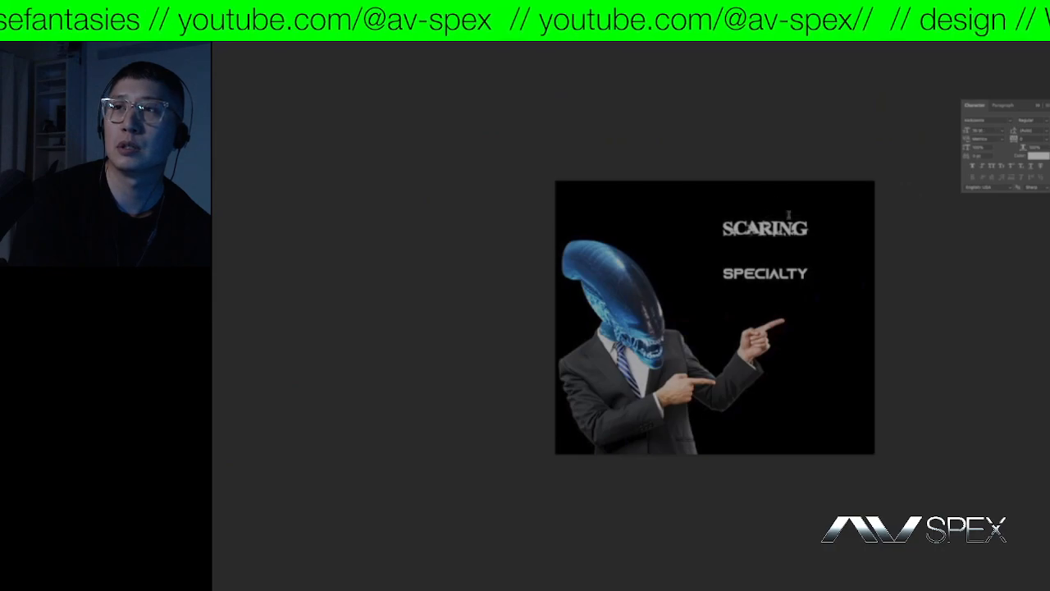
{"action": "key", "text": "ctrl+shift+l"}
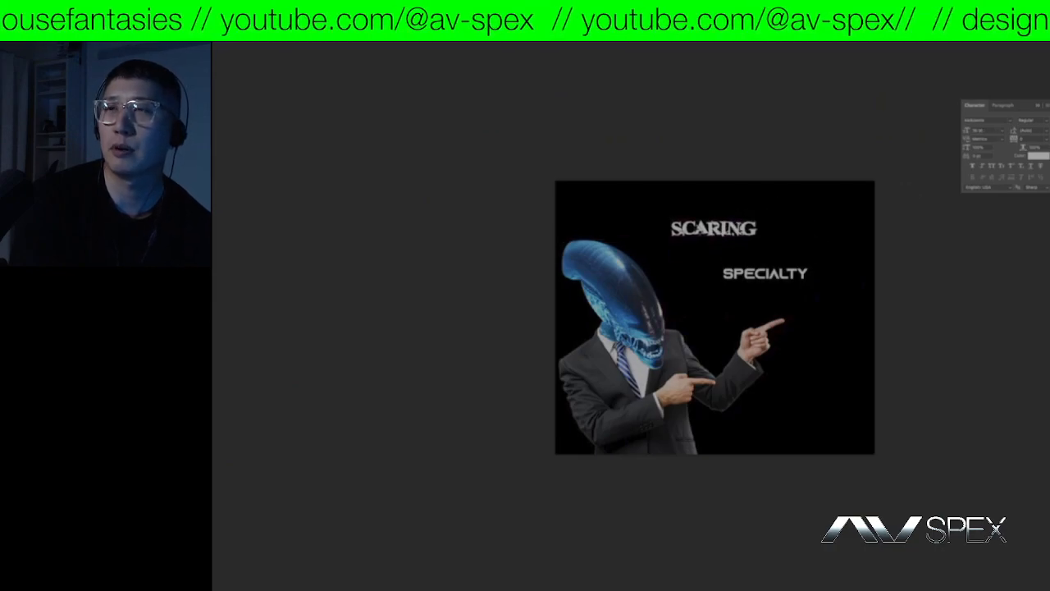
{"action": "key", "text": "ctrl+z"}
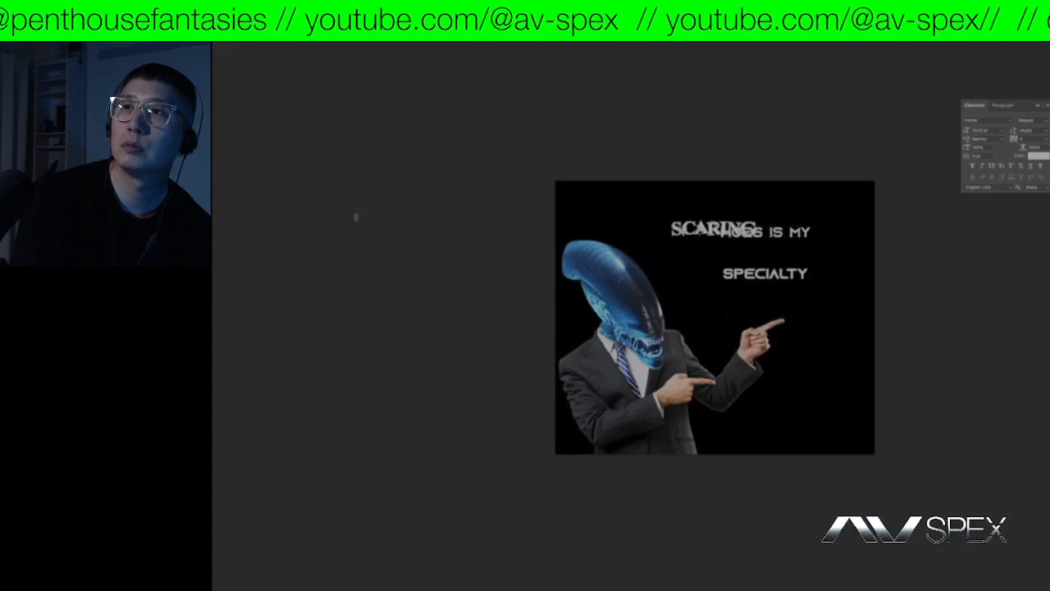
{"action": "left_click_drag", "start_coordinate": [789, 232], "coordinate": [829, 232]}
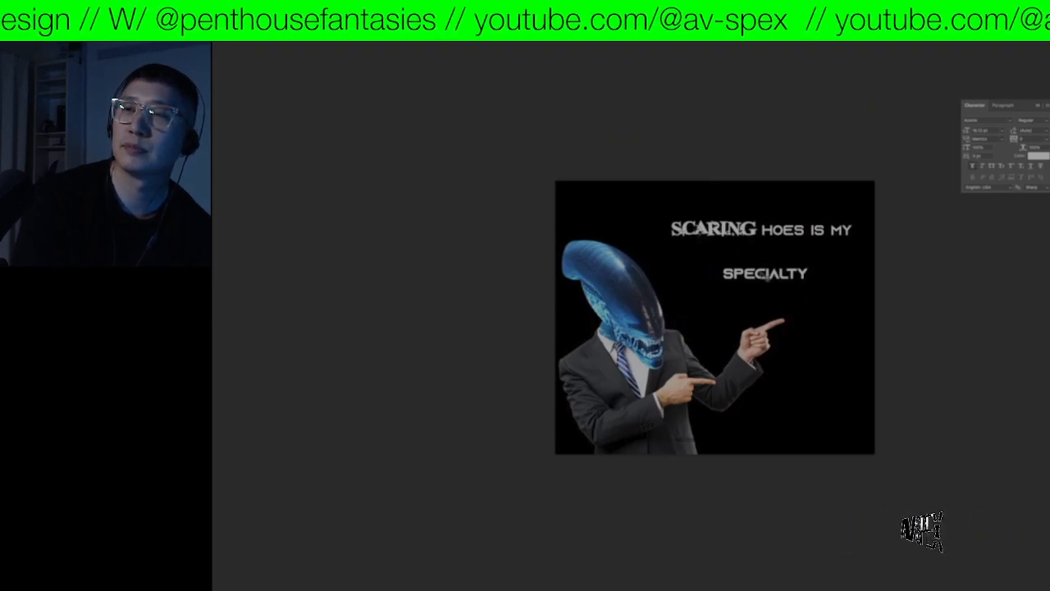
- Bring "SPECIALTY" closer beneath the upper line and retype it as "Specialty" in the Aguafina Script font
{"action": "left_click_drag", "start_coordinate": [767, 277], "coordinate": [757, 261]}
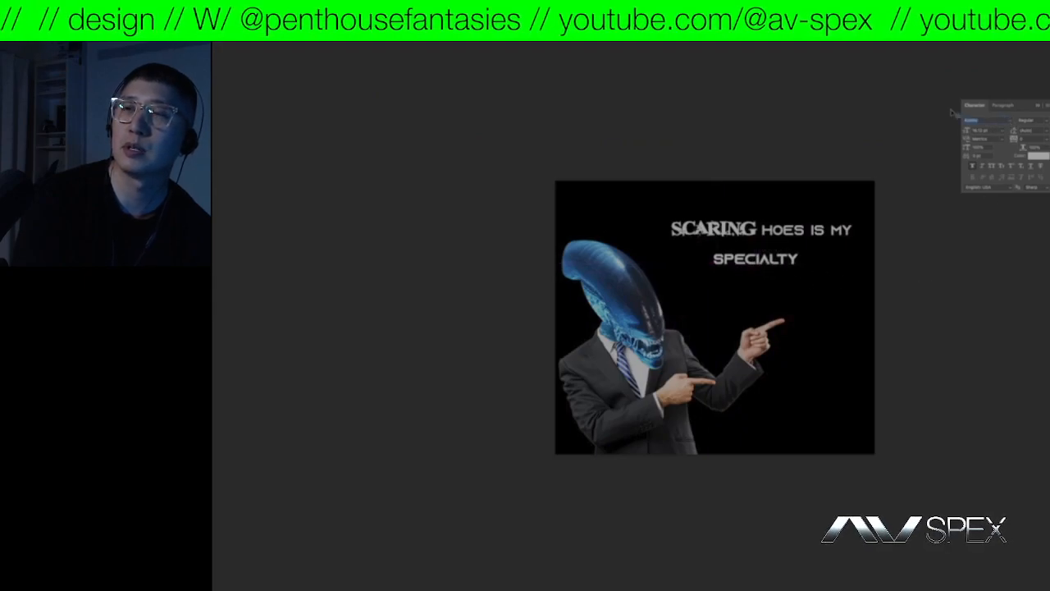
{"action": "type", "text": "scr"}
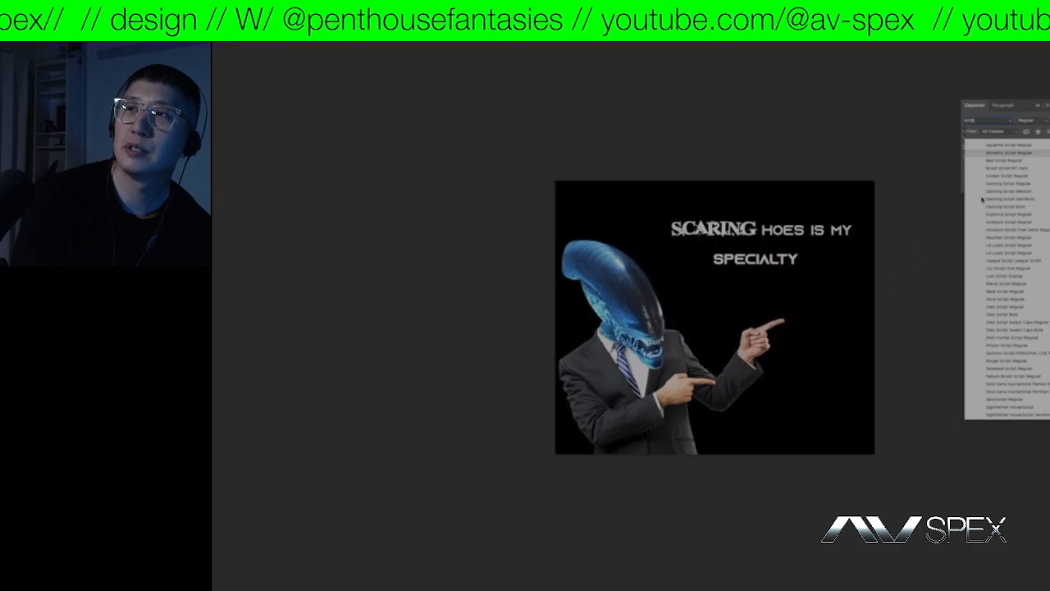
{"action": "key", "text": "Escape"}
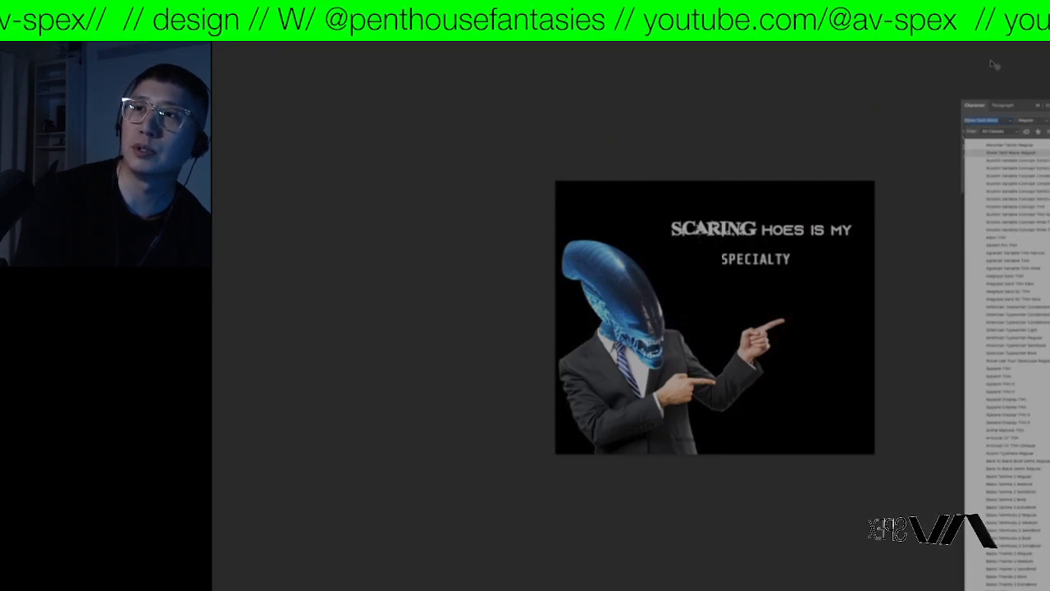
{"action": "type", "text": "script"}
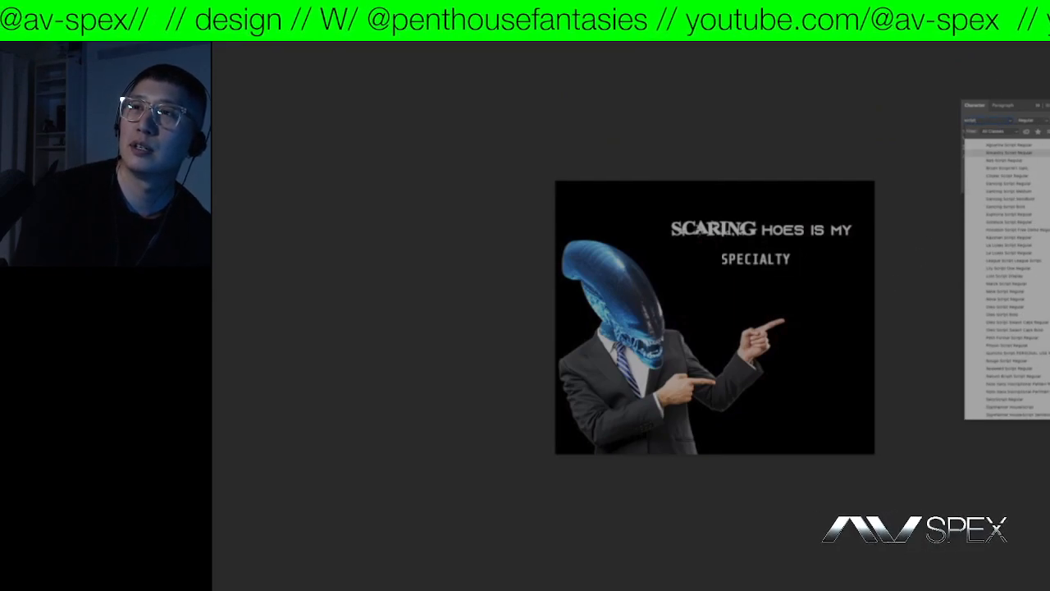
{"action": "left_click", "coordinate": [1026, 147]}
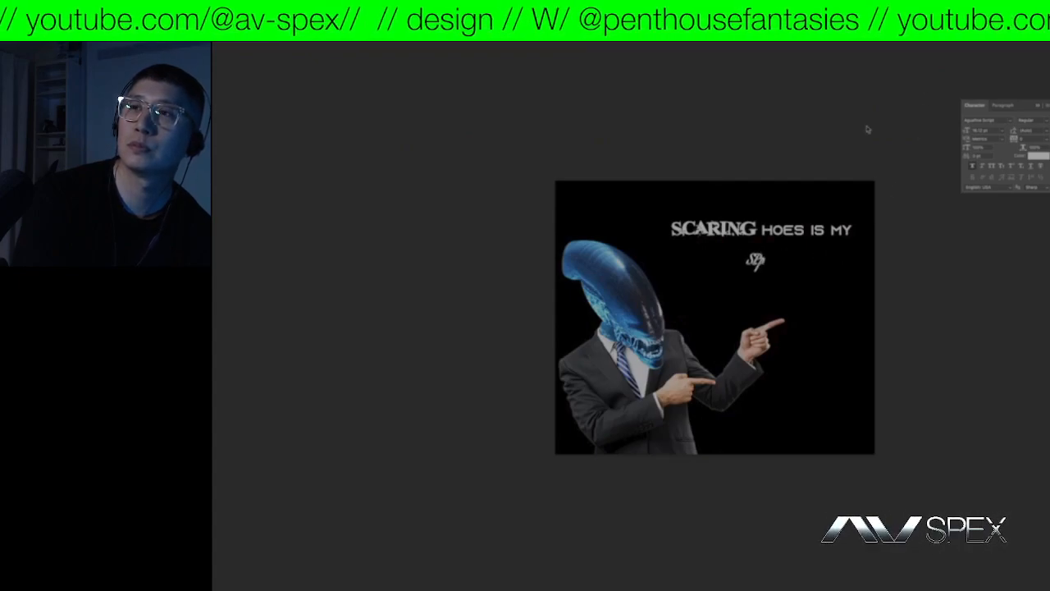
{"action": "type", "text": "ecialty"}
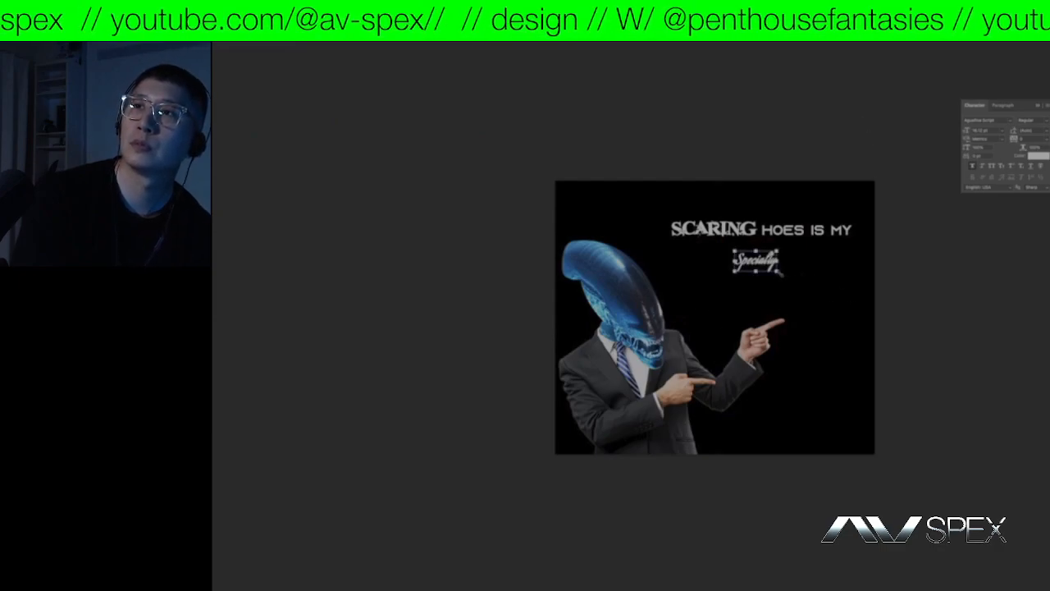
- Scale the script word "Specialty" up to more than twice its size
{"action": "mouse_move", "coordinate": [780, 272]}
{"action": "left_mouse_down"}
{"action": "mouse_move", "coordinate": [850, 310]}
{"action": "mouse_move", "coordinate": [791, 281]}
{"action": "left_mouse_up"}
{"action": "key", "text": "Return"}
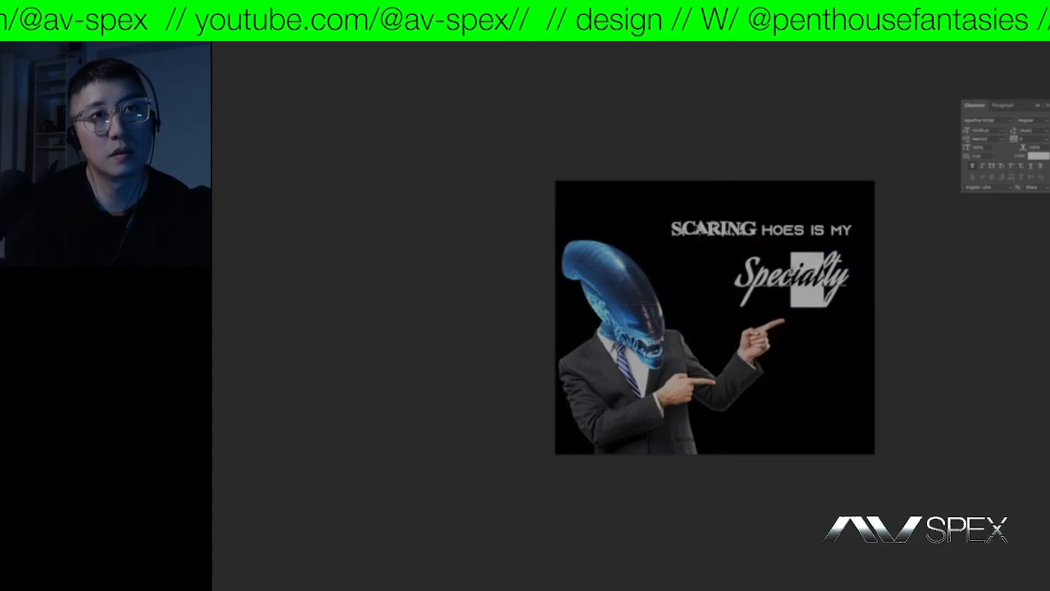
{"action": "left_click", "coordinate": [825, 340]}
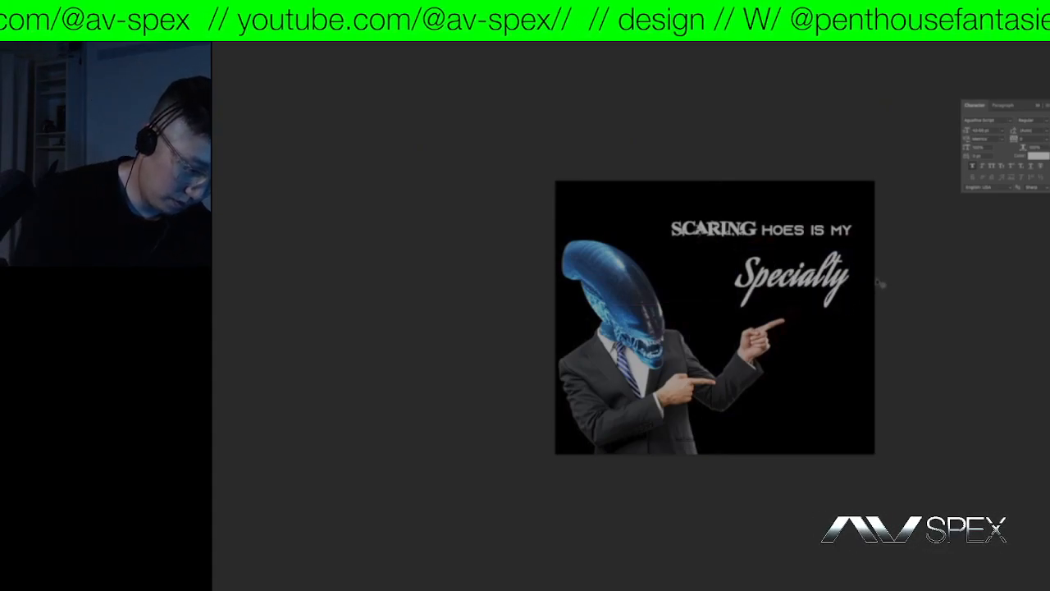
- Add "THE" in front of "HOES IS MY", left-align that line and place it directly beside "SCARING"
{"action": "key", "text": "shift+Left"}
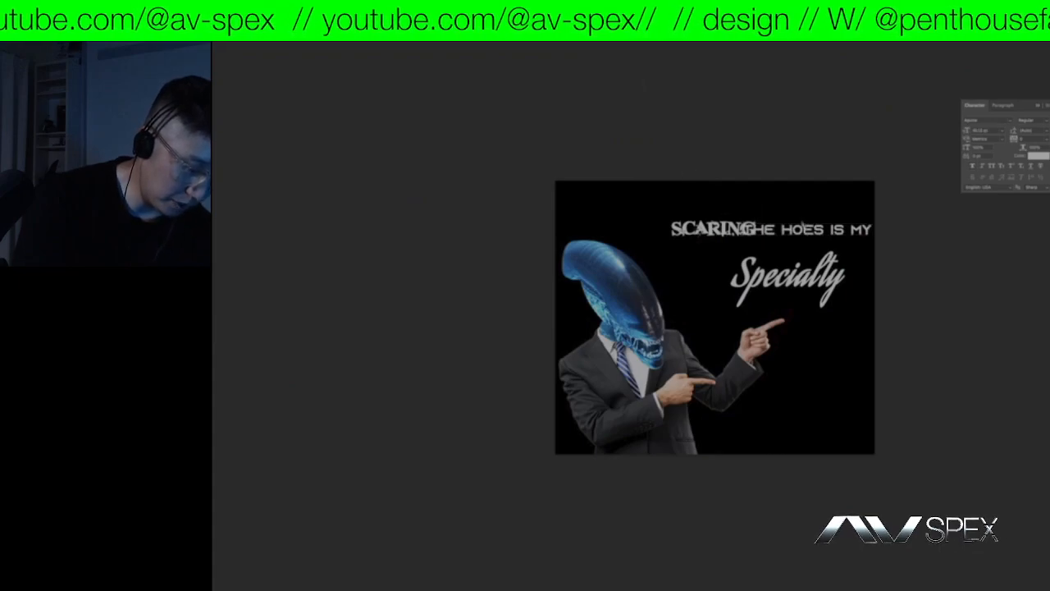
{"action": "left_click", "coordinate": [1003, 105]}
{"action": "key", "text": "shift+Right"}
{"action": "key", "text": "shift+Right"}
{"action": "key", "text": "shift+Right"}
{"action": "key", "text": "shift+Right"}
{"action": "key", "text": "shift+Right"}
{"action": "key", "text": "shift+Right"}
{"action": "key", "text": "shift+Right"}
{"action": "key", "text": "shift+Right"}
{"action": "key", "text": "shift+Right"}
{"action": "key", "text": "shift+Right"}
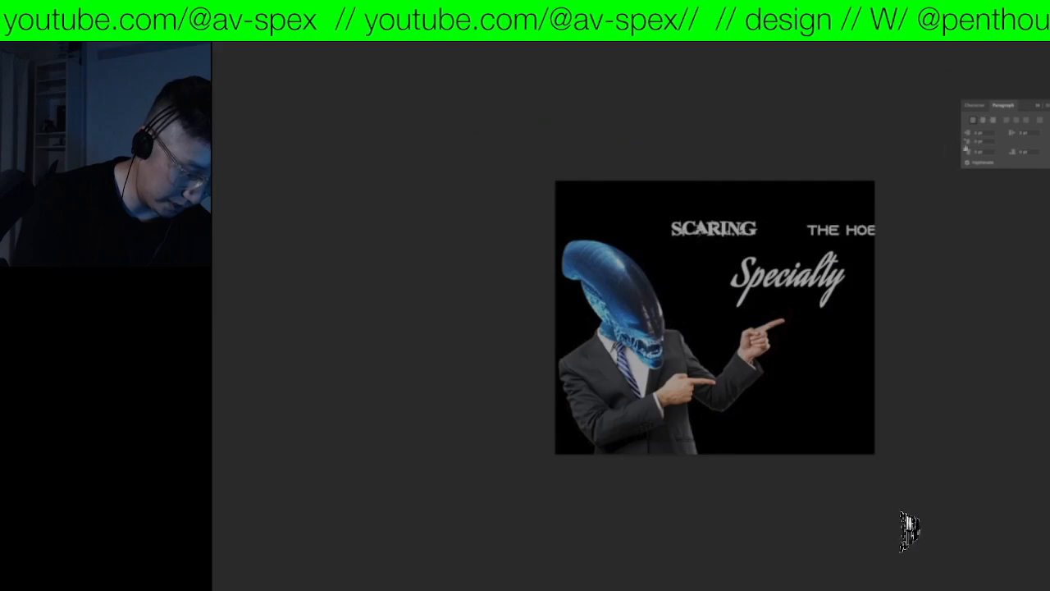
{"action": "left_click_drag", "start_coordinate": [858, 212], "coordinate": [813, 210]}
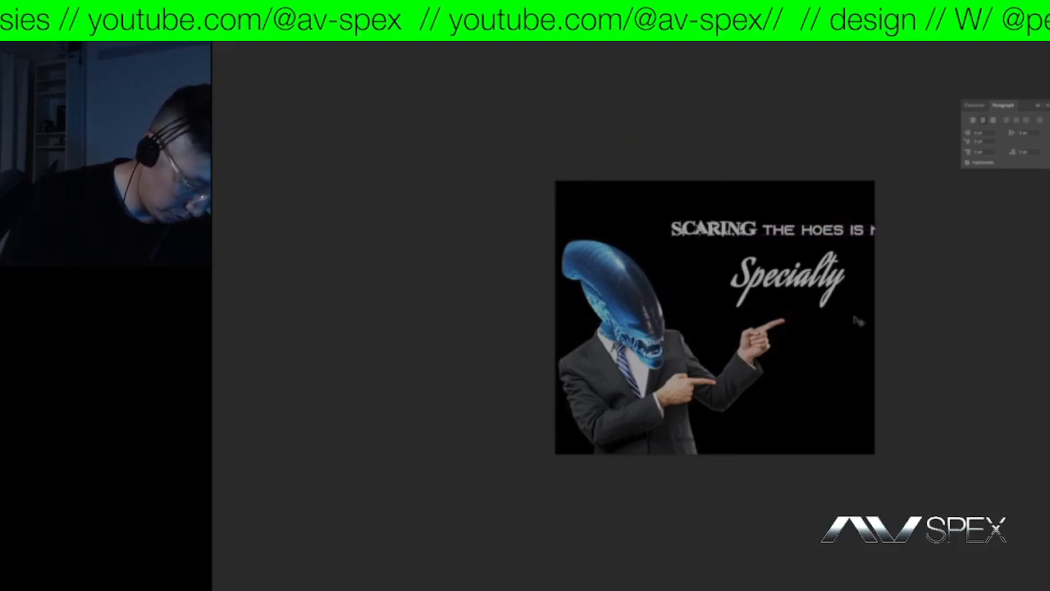
- Enlarge "SCARING" and "THE HOES IS MY" together and stack them left-aligned, with "SCARING" above, over the script word
{"action": "left_click_drag", "start_coordinate": [838, 285], "coordinate": [835, 284]}
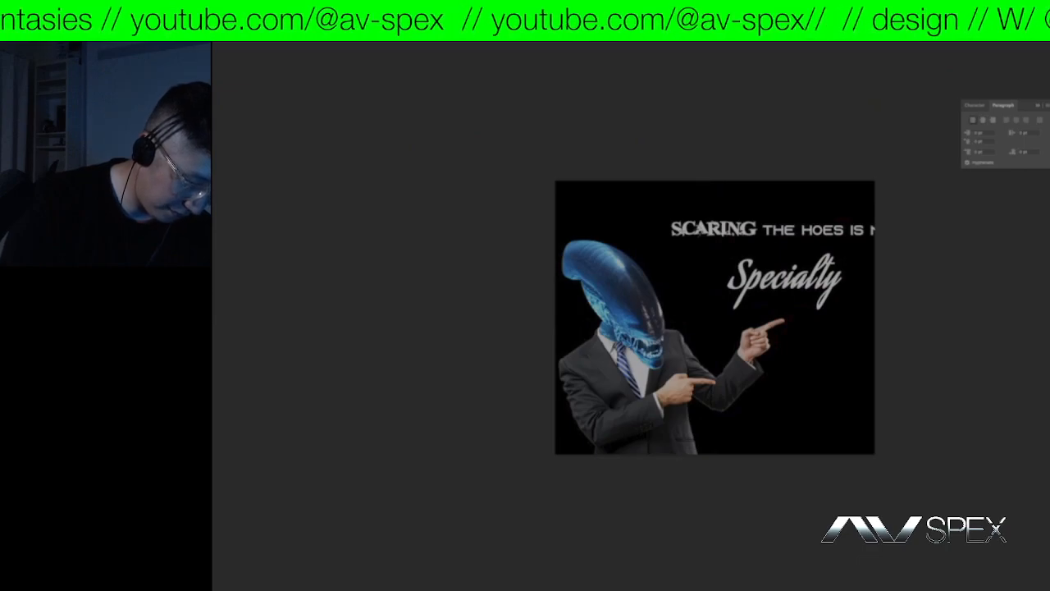
{"action": "key", "text": "ctrl+t"}
{"action": "left_click_drag", "start_coordinate": [670, 218], "coordinate": [623, 213]}
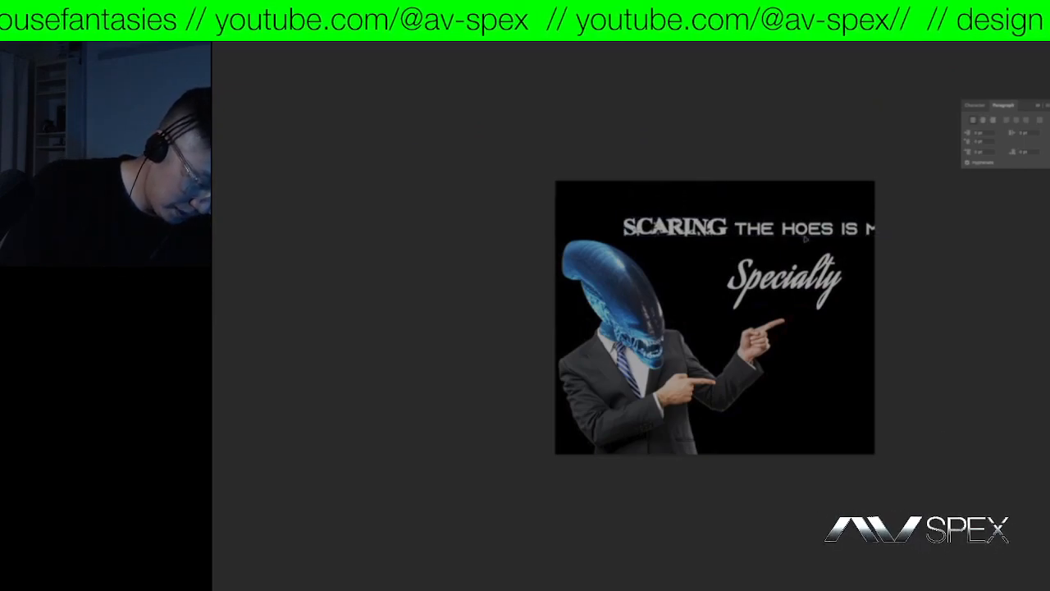
{"action": "key", "text": "Return"}
{"action": "left_click_drag", "start_coordinate": [821, 212], "coordinate": [790, 225]}
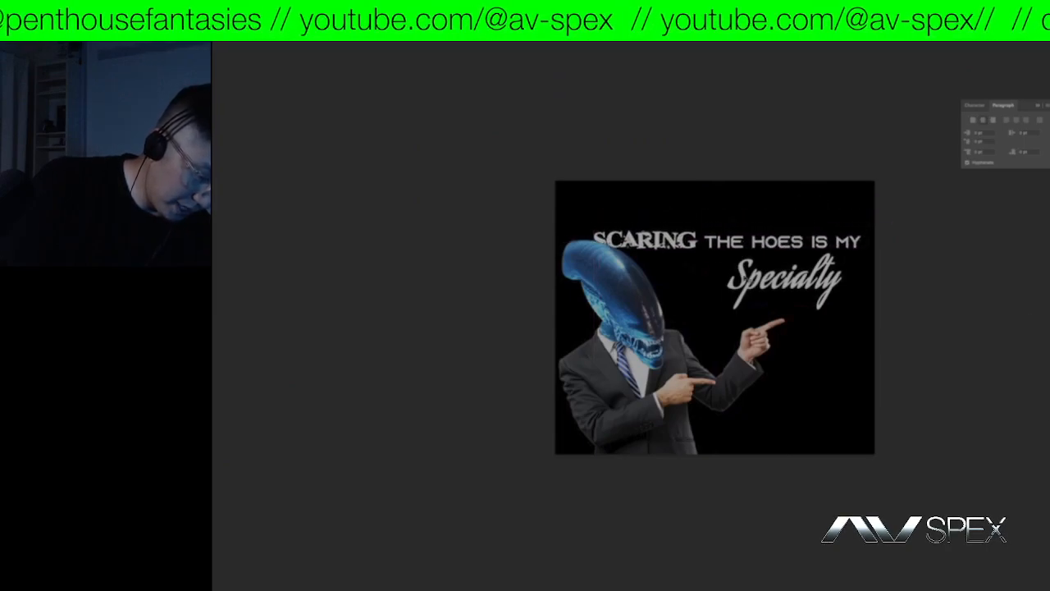
{"action": "left_click_drag", "start_coordinate": [702, 256], "coordinate": [759, 235]}
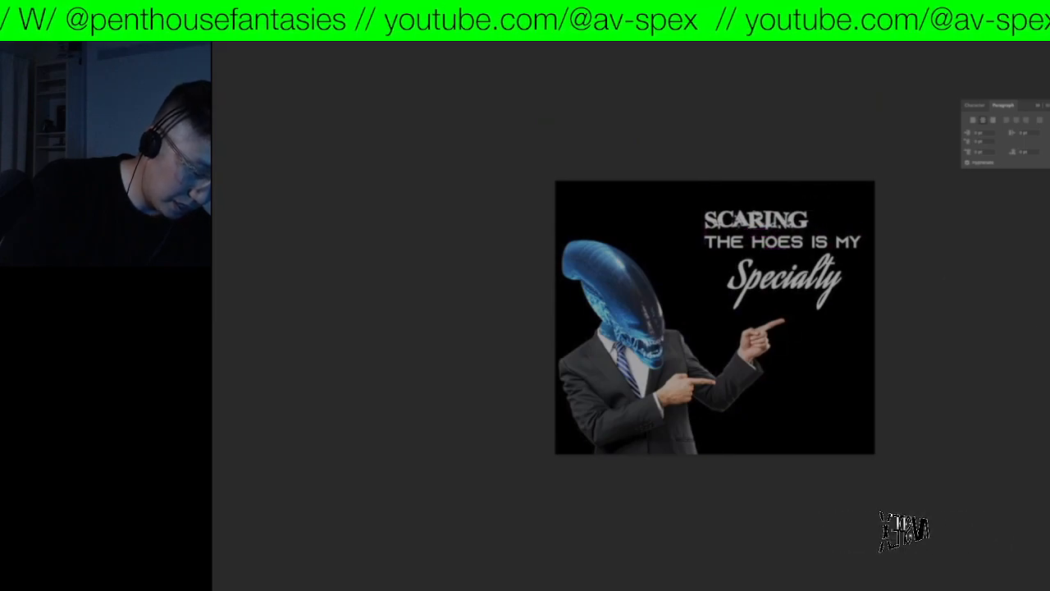
- Scale the script word "Specialty" down to about 80% of its size, keeping its upper corner near "THE HOES IS MY"
{"action": "key", "text": "ctrl+t"}
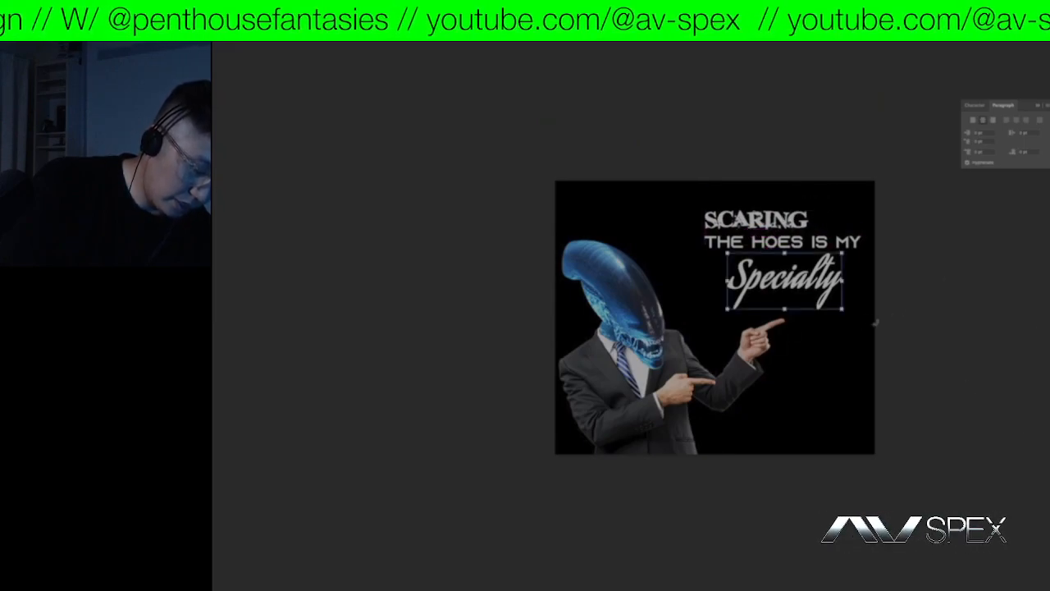
{"action": "left_click_drag", "start_coordinate": [843, 309], "coordinate": [820, 294]}
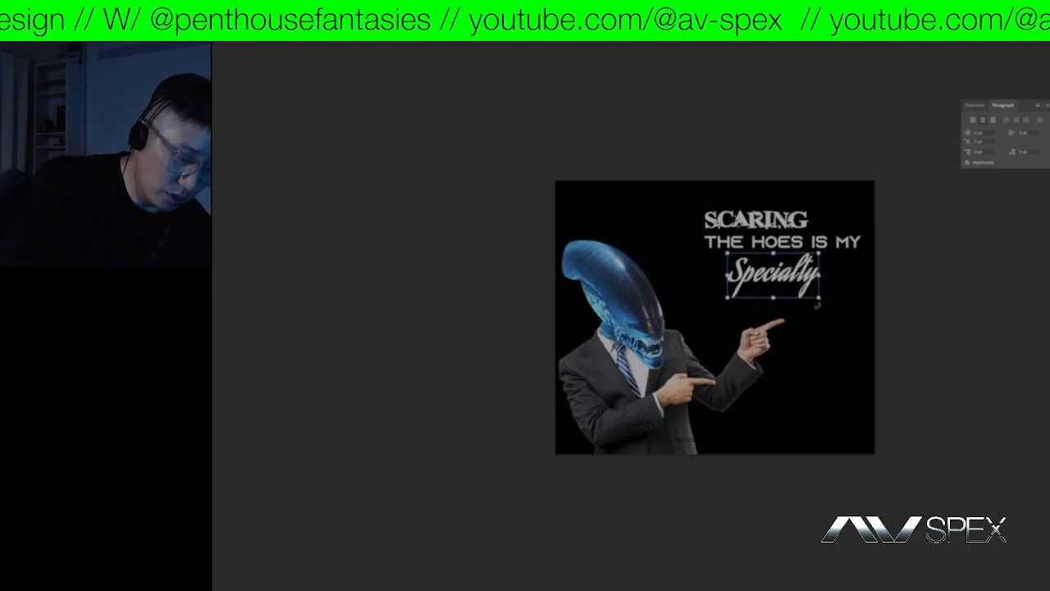
{"action": "key", "text": "Return"}
{"action": "scroll", "coordinate": [872, 299], "scroll_direction": "down", "scroll_amount": 1}
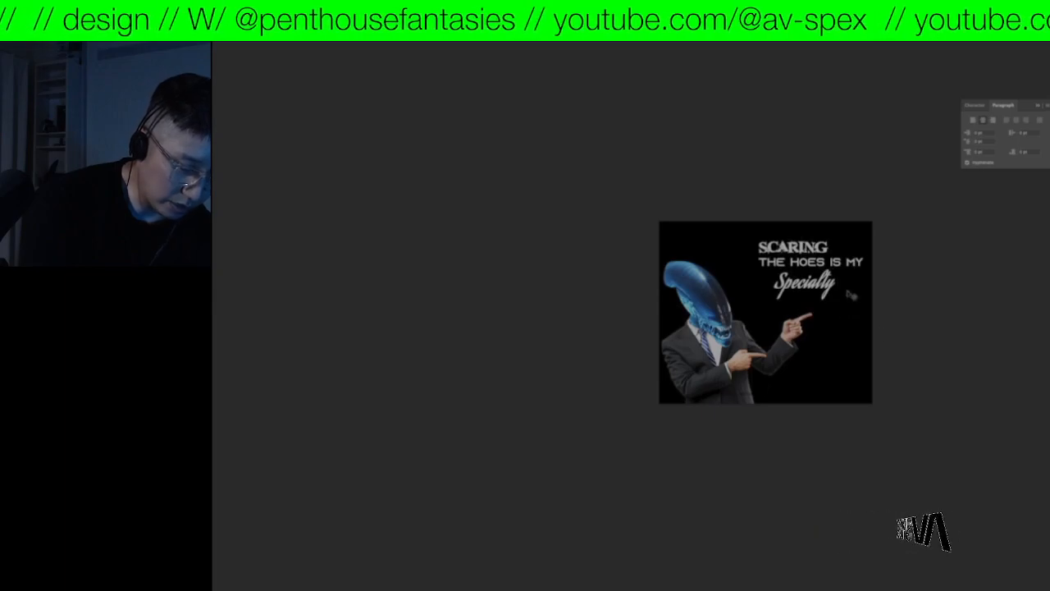
- Slightly enlarge "SCARING" and "THE HOES IS MY" and set them side by side on one line across the upper edge of the artwork
{"action": "left_click", "coordinate": [794, 261]}
{"action": "left_click_drag", "start_coordinate": [795, 261], "coordinate": [786, 261]}
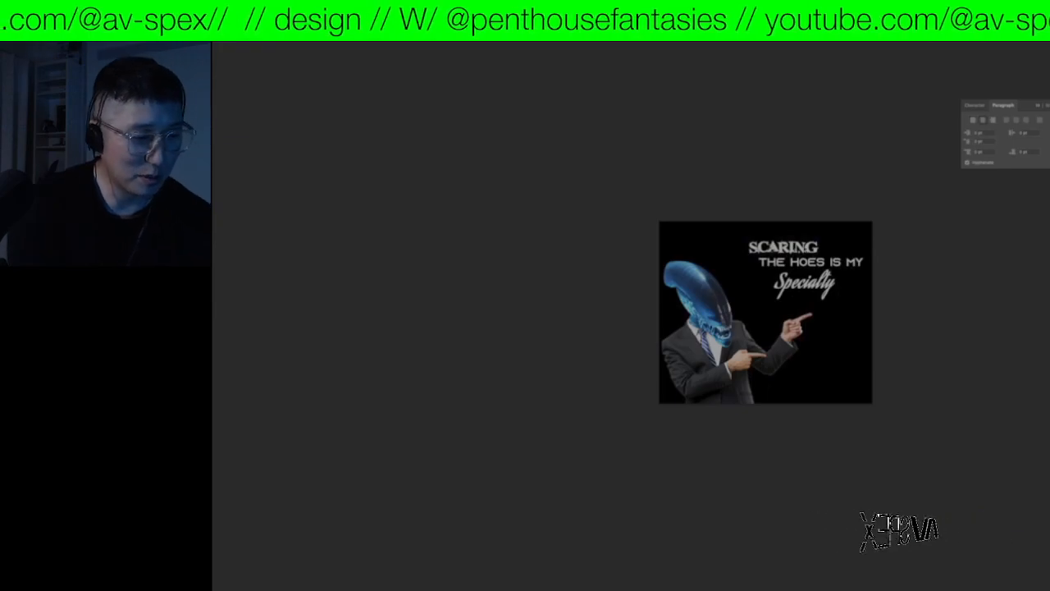
{"action": "left_click", "coordinate": [806, 254]}
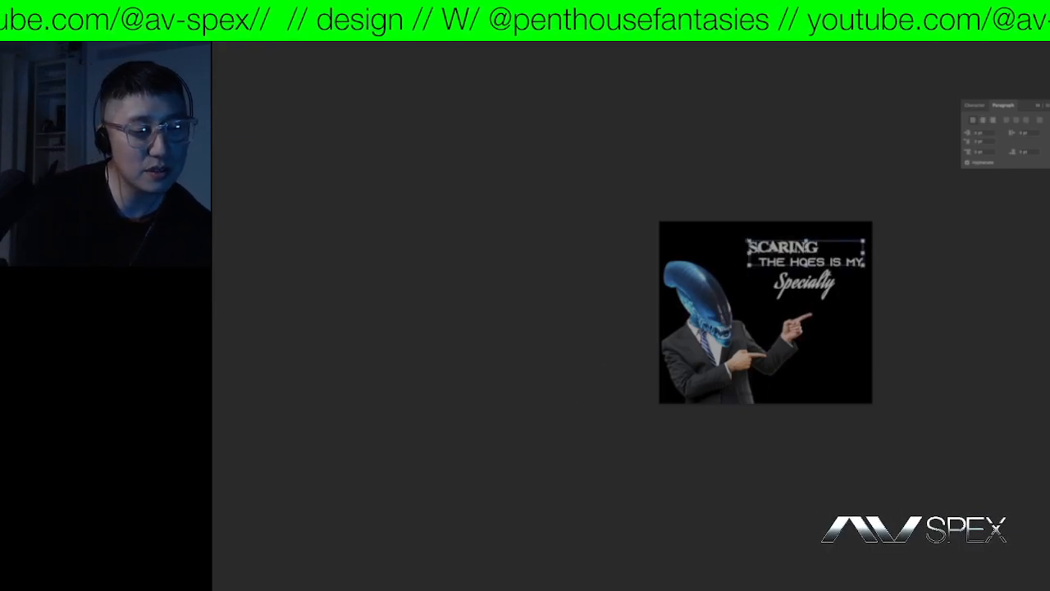
{"action": "left_click", "coordinate": [682, 195]}
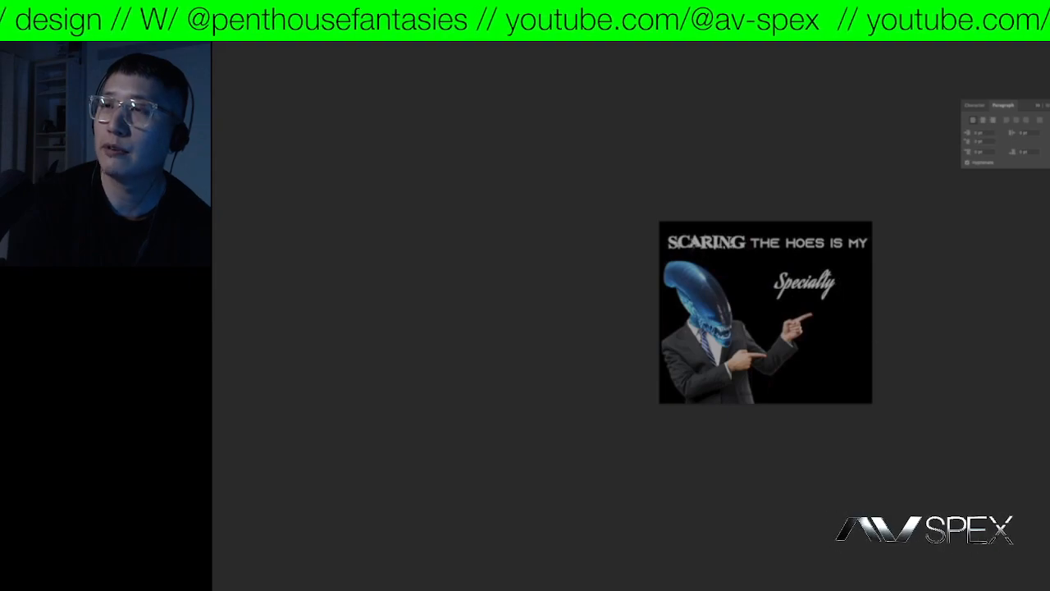
- Enlarge the script word "Specialty" slightly and nudge it up close beneath "THE HOES IS MY"
{"action": "mouse_move", "coordinate": [821, 282]}
{"action": "left_mouse_down"}
{"action": "mouse_move", "coordinate": [816, 270]}
{"action": "mouse_move", "coordinate": [840, 266]}
{"action": "mouse_move", "coordinate": [819, 279]}
{"action": "mouse_move", "coordinate": [832, 286]}
{"action": "mouse_move", "coordinate": [802, 271]}
{"action": "left_mouse_up"}
{"action": "key", "text": "Return"}
{"action": "key", "text": "Up"}
{"action": "key", "text": "Right"}
{"action": "key", "text": "Up"}
{"action": "key", "text": "Right"}
{"action": "key", "text": "Up"}
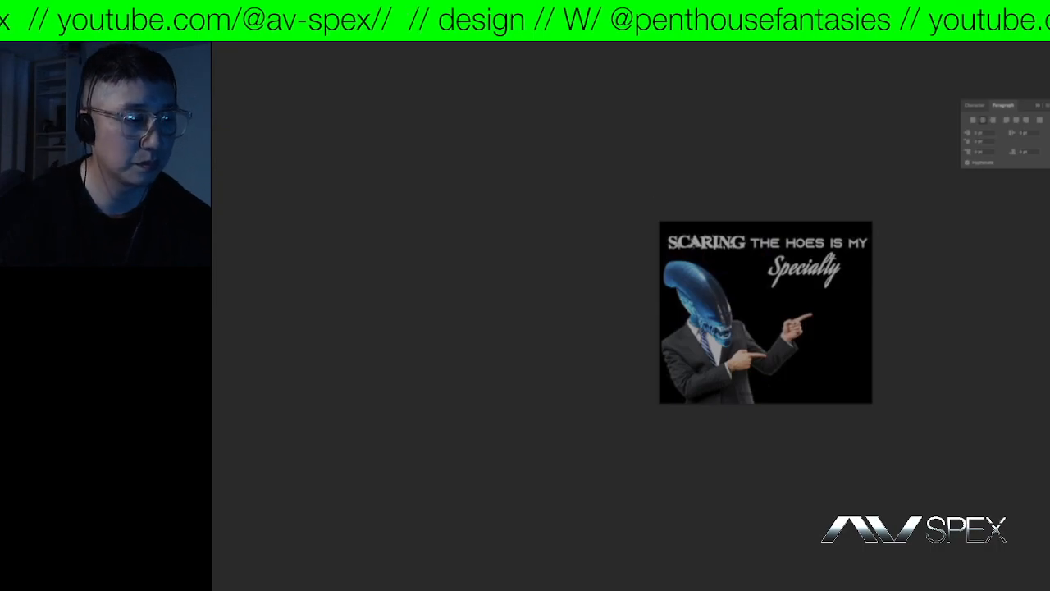
- Open the headless suited figure's layer in the Liquify filter and reduce the brush size to 500
{"action": "left_click", "coordinate": [390, 33]}
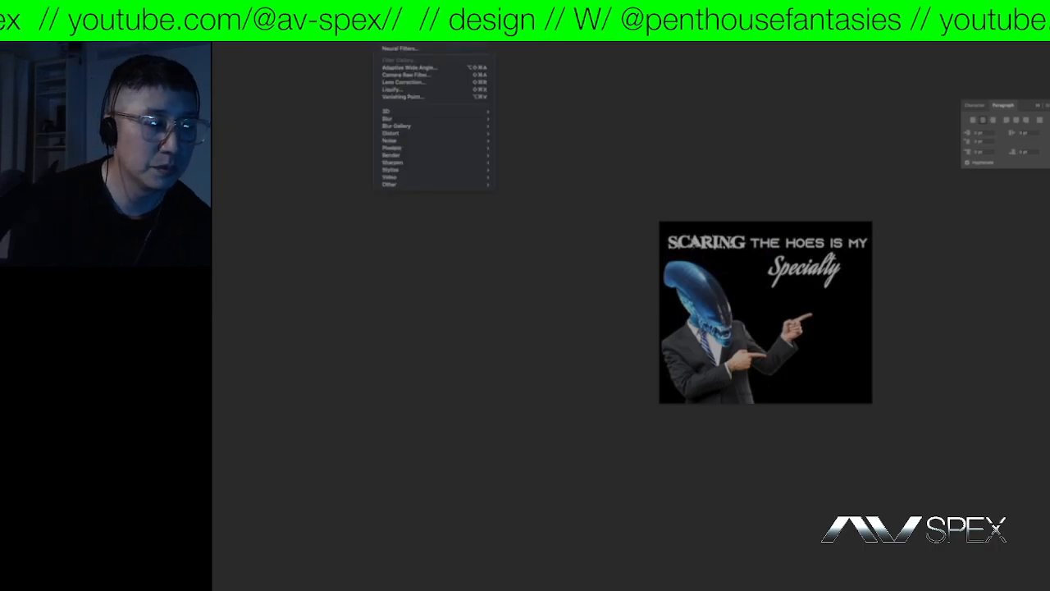
{"action": "left_click", "coordinate": [409, 91]}
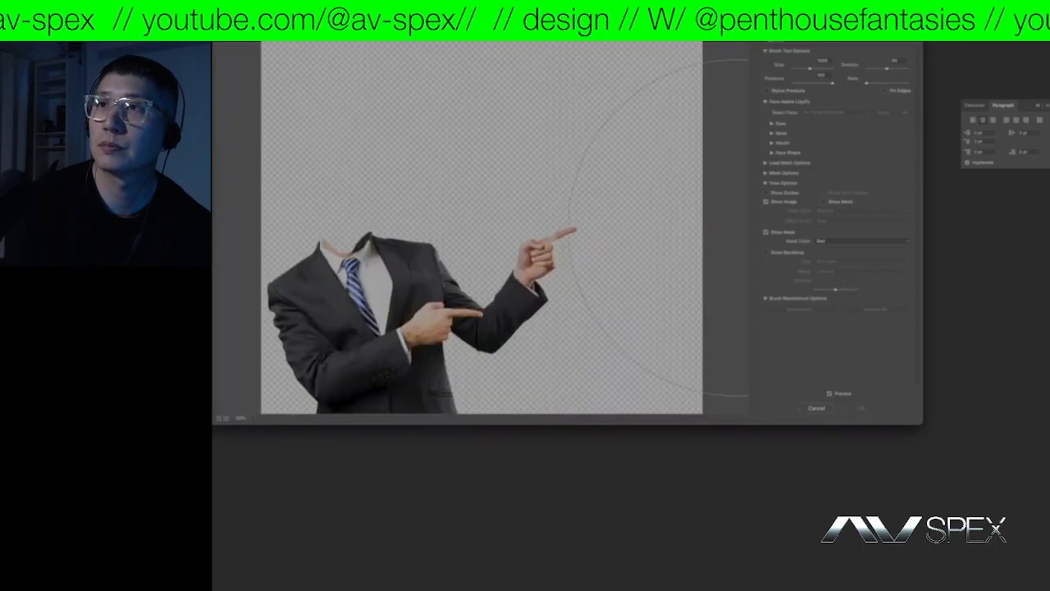
{"action": "key", "text": "bracketleft"}
{"action": "key", "text": "bracketleft"}
{"action": "key", "text": "bracketleft"}
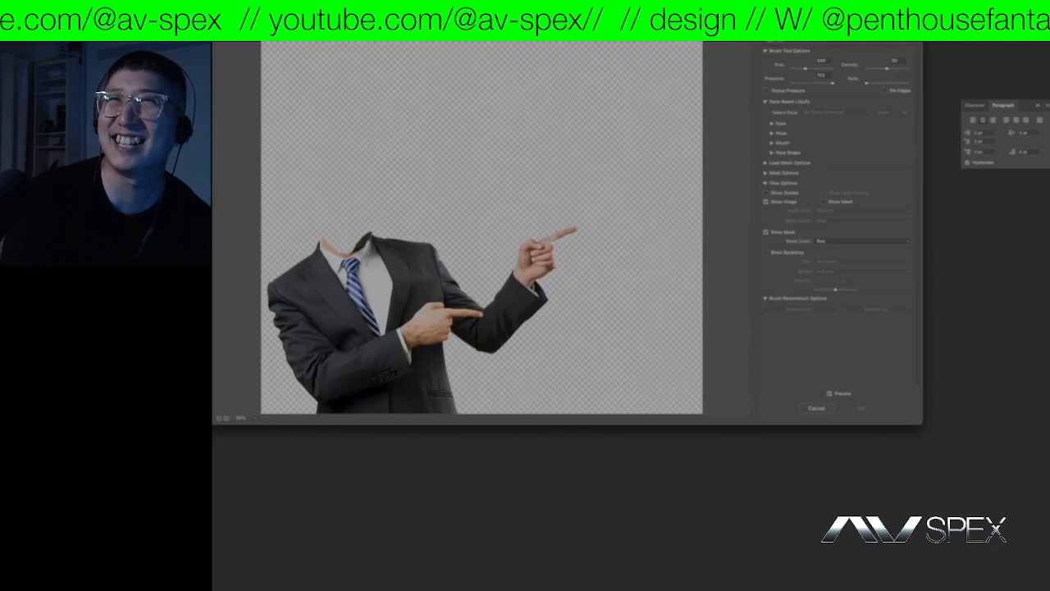
{"action": "key", "text": "bracketleft"}
{"action": "key", "text": "bracketright"}
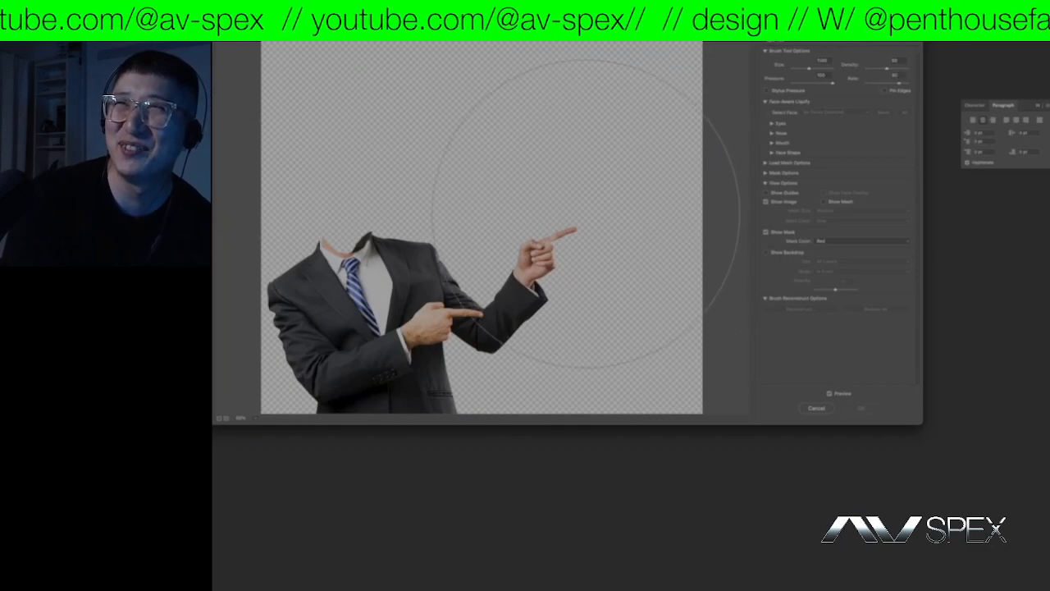
{"action": "key", "text": "bracketleft"}
{"action": "key", "text": "bracketleft"}
{"action": "key", "text": "bracketleft"}
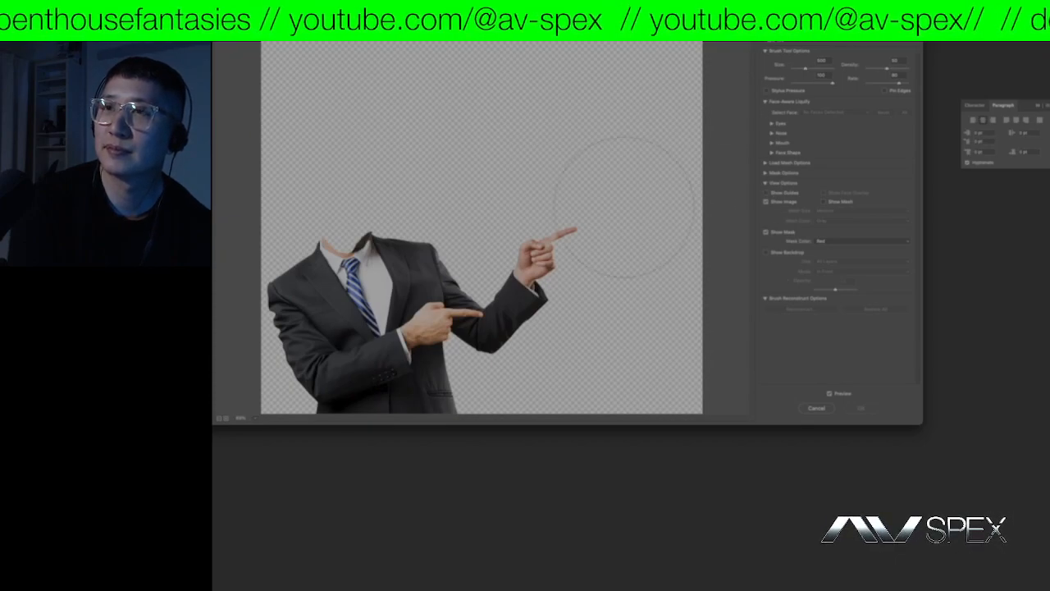
- Try a twirl on the raised pointing hand, undo it and expand the mask and load mesh options
{"action": "left_click", "coordinate": [555, 240]}
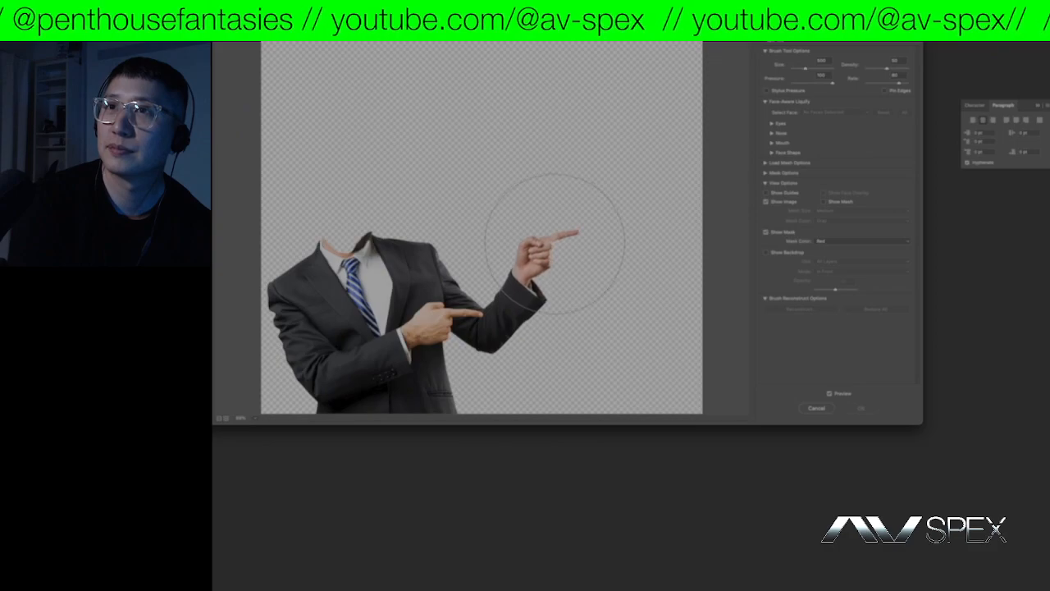
{"action": "key", "text": "super+z"}
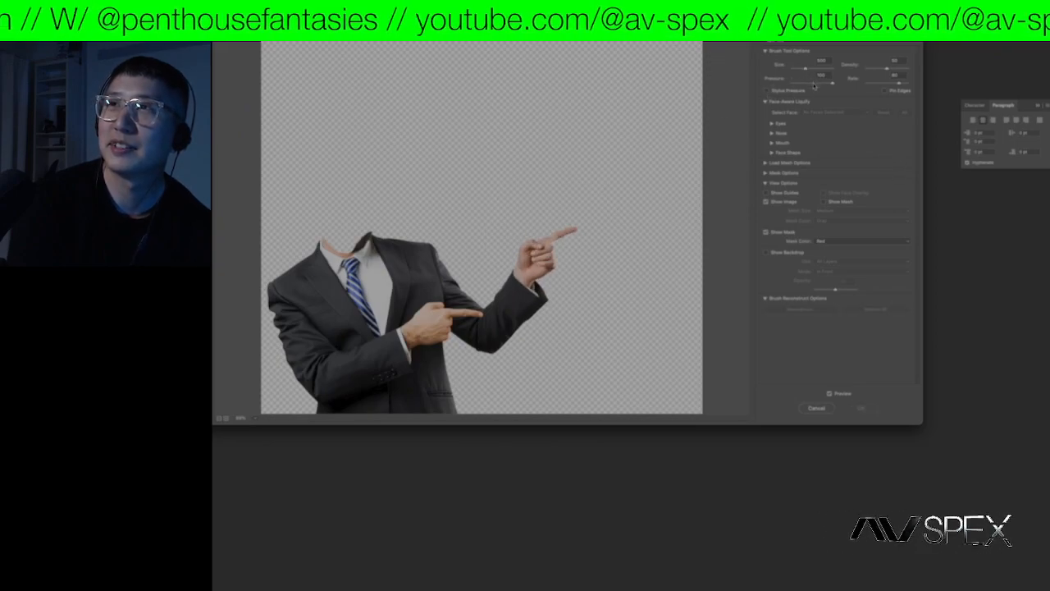
{"action": "left_click", "coordinate": [766, 173]}
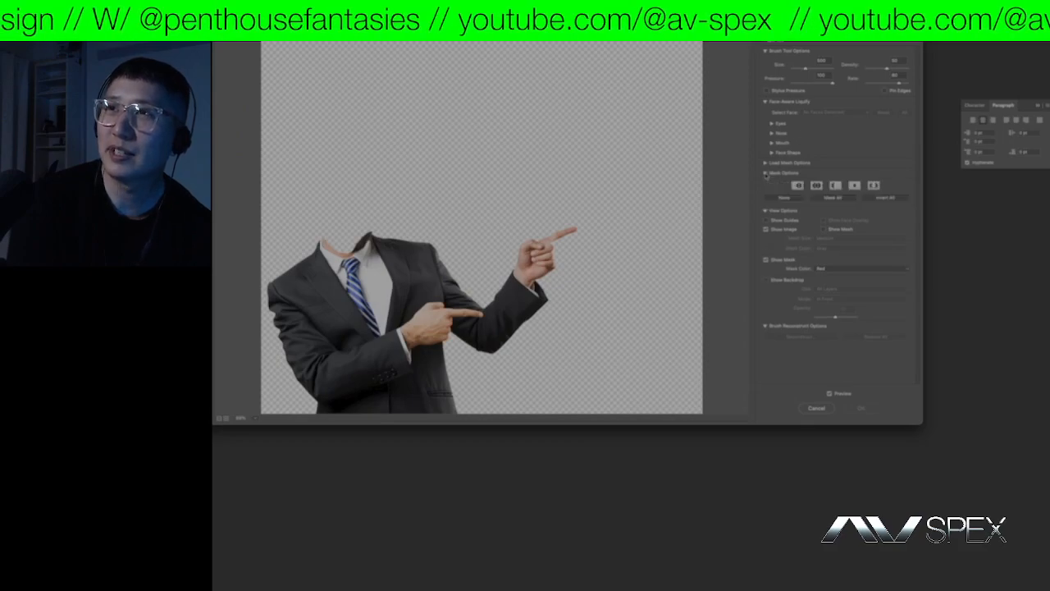
{"action": "left_click", "coordinate": [766, 164]}
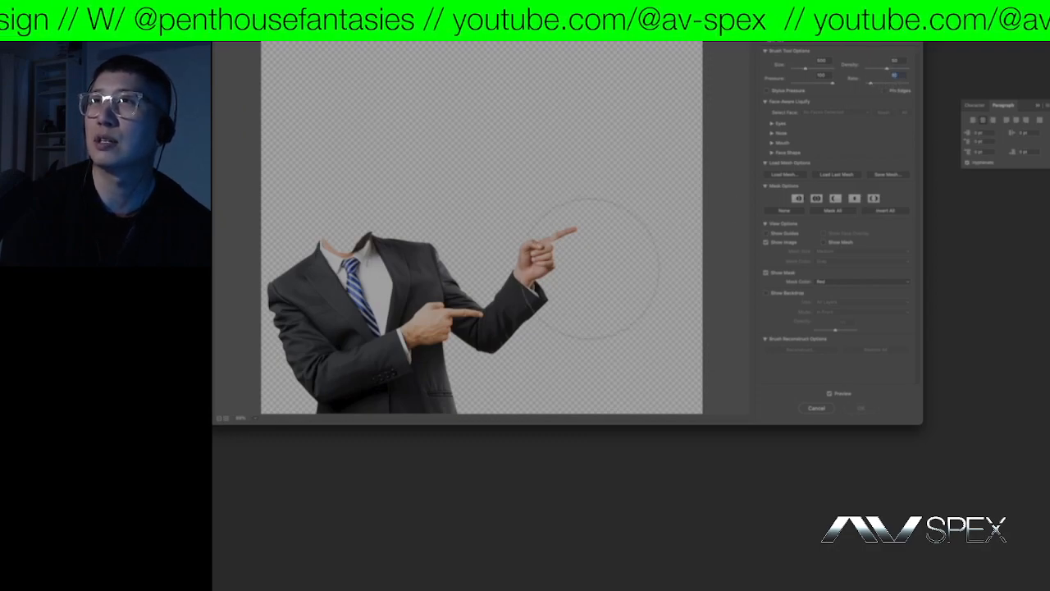
{"action": "key", "text": "alt"}
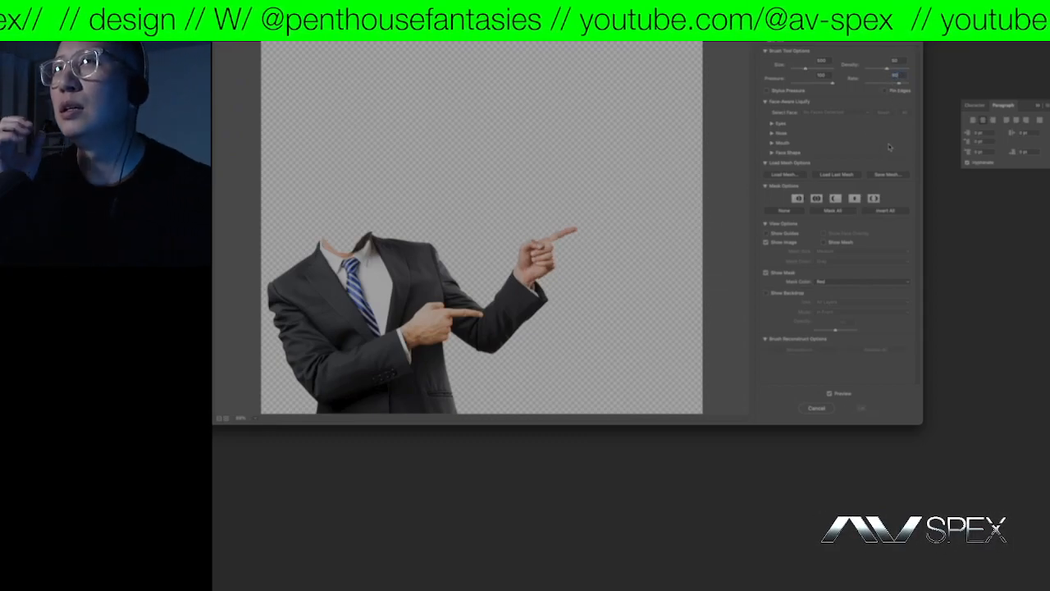
- Invert the Liquify mask over the whole image and switch it back to unmasked
{"action": "left_click", "coordinate": [886, 210]}
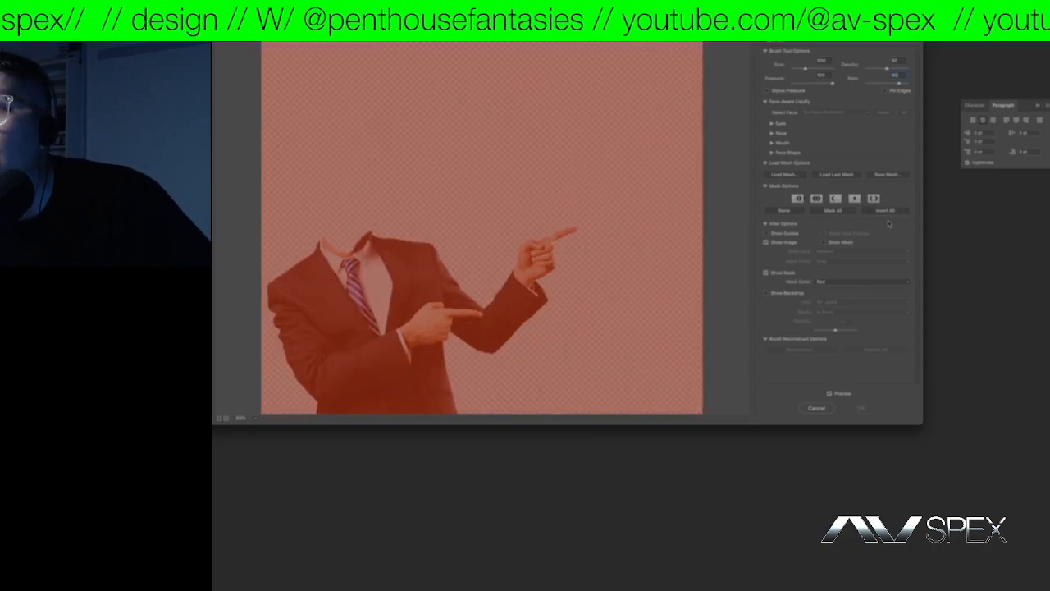
{"action": "left_click", "coordinate": [883, 215]}
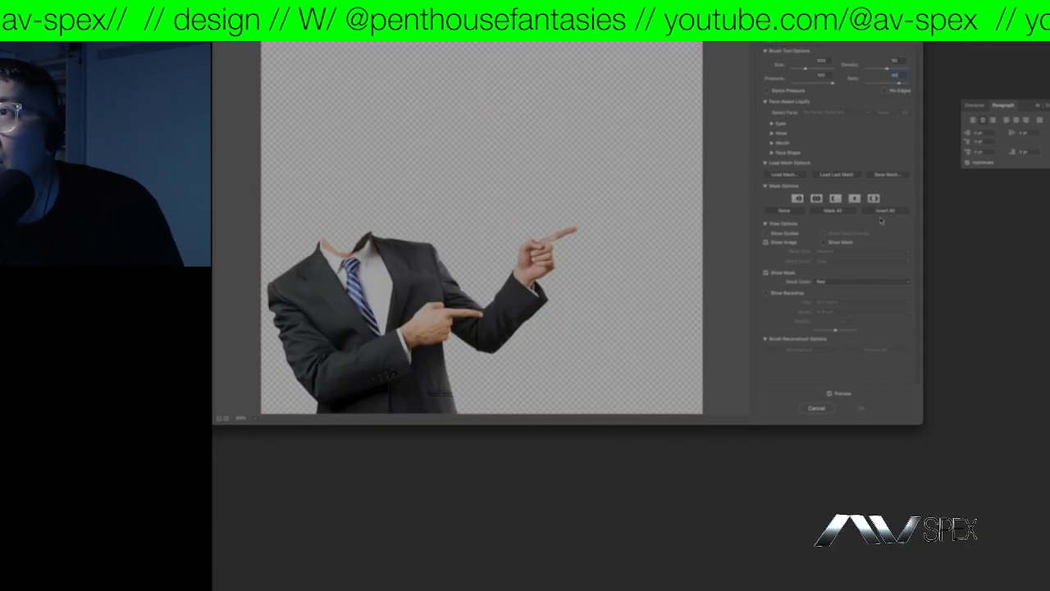
{"action": "left_click", "coordinate": [884, 212]}
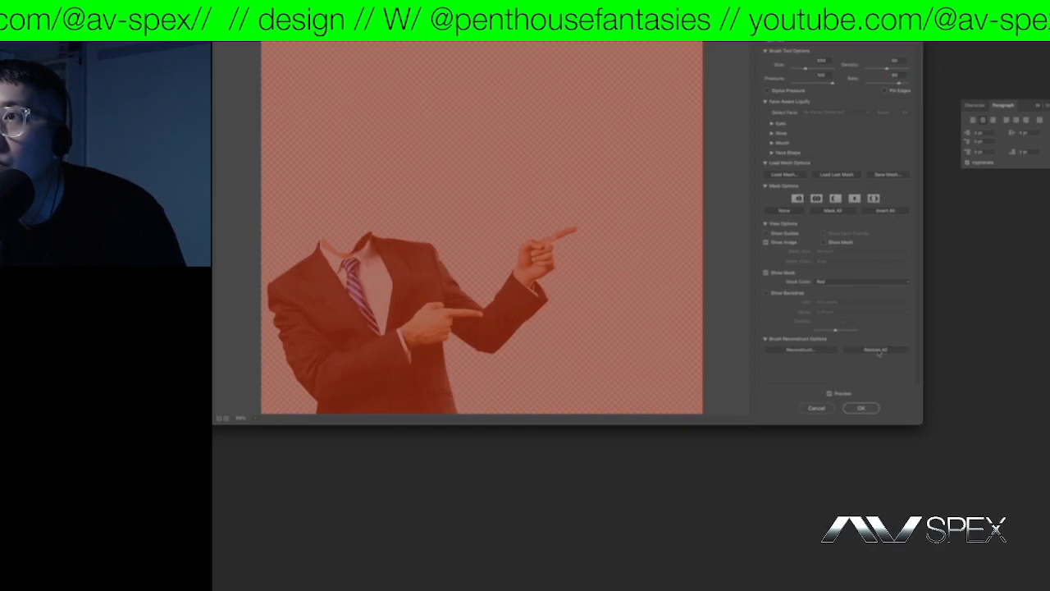
{"action": "left_click", "coordinate": [889, 212]}
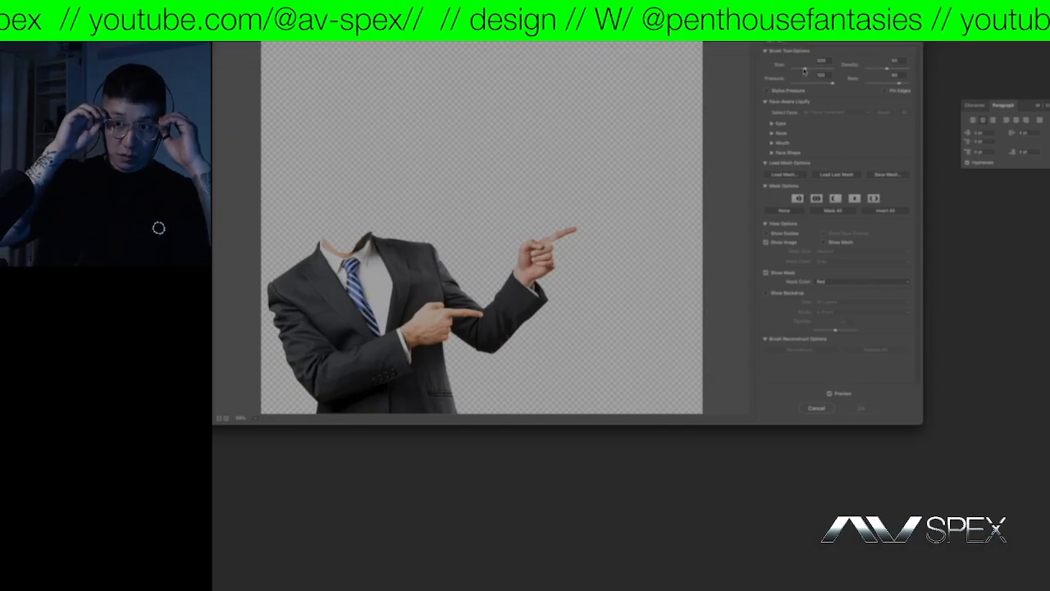
- Switch to the web browser, begin a search for "Liquify" in a new tab, and go back to the Liquify window to check the tool's name
{"action": "key", "text": "ctrl+Up"}
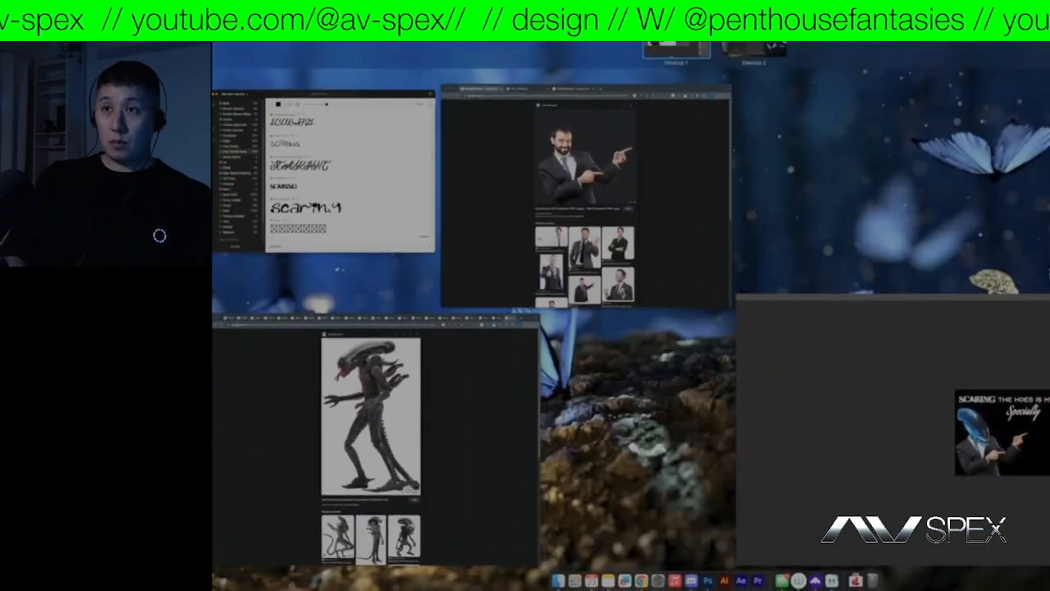
{"action": "left_click", "coordinate": [441, 362]}
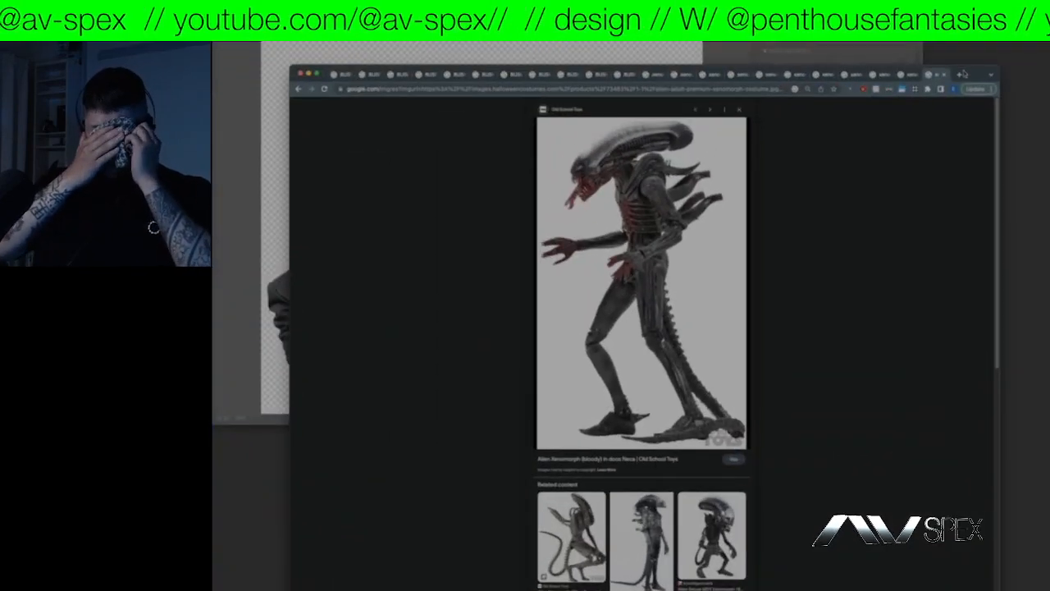
{"action": "key", "text": "super+t"}
{"action": "type", "text": "Liq"}
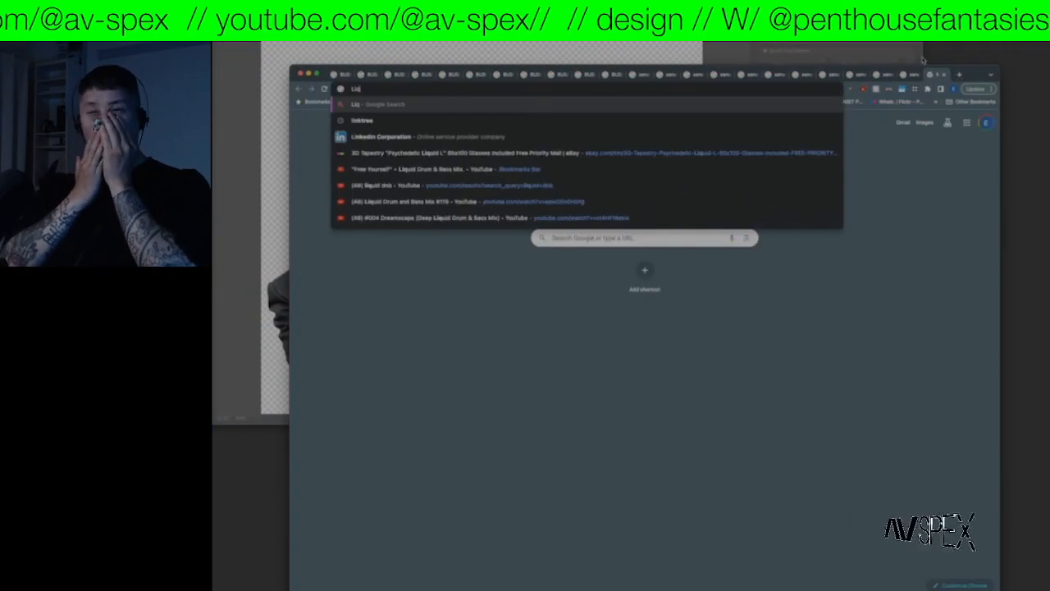
{"action": "type", "text": "uify"}
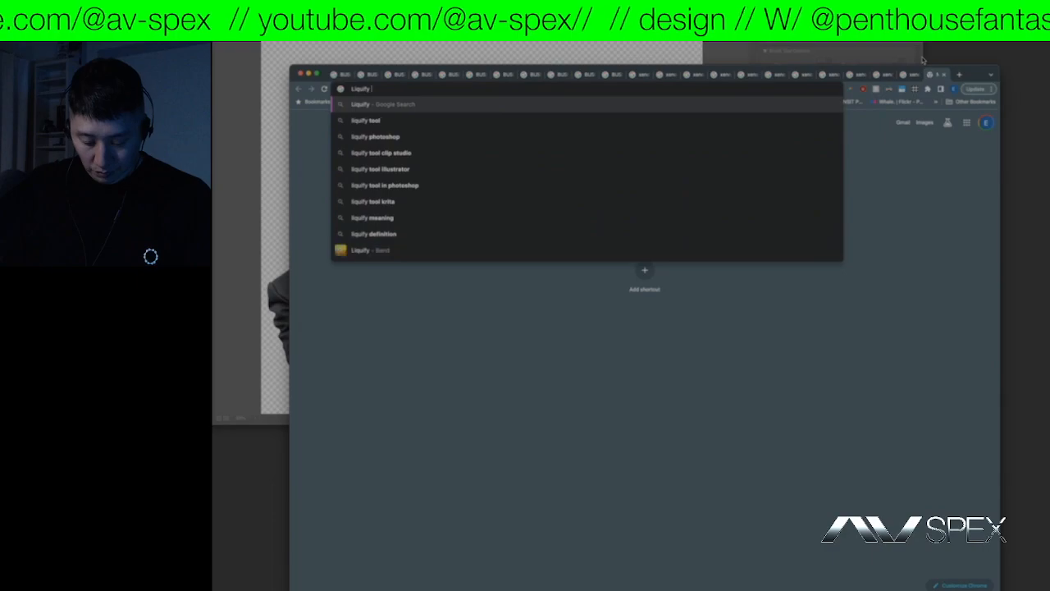
{"action": "left_click", "coordinate": [923, 60]}
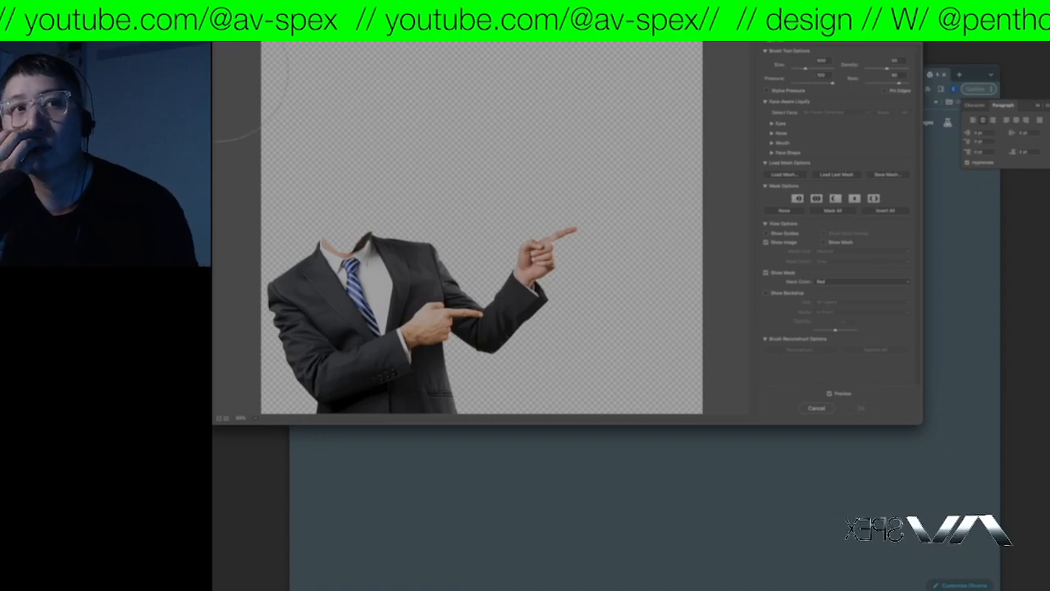
{"action": "key", "text": "ctrl+Up"}
{"action": "key", "text": "ctrl+Up"}
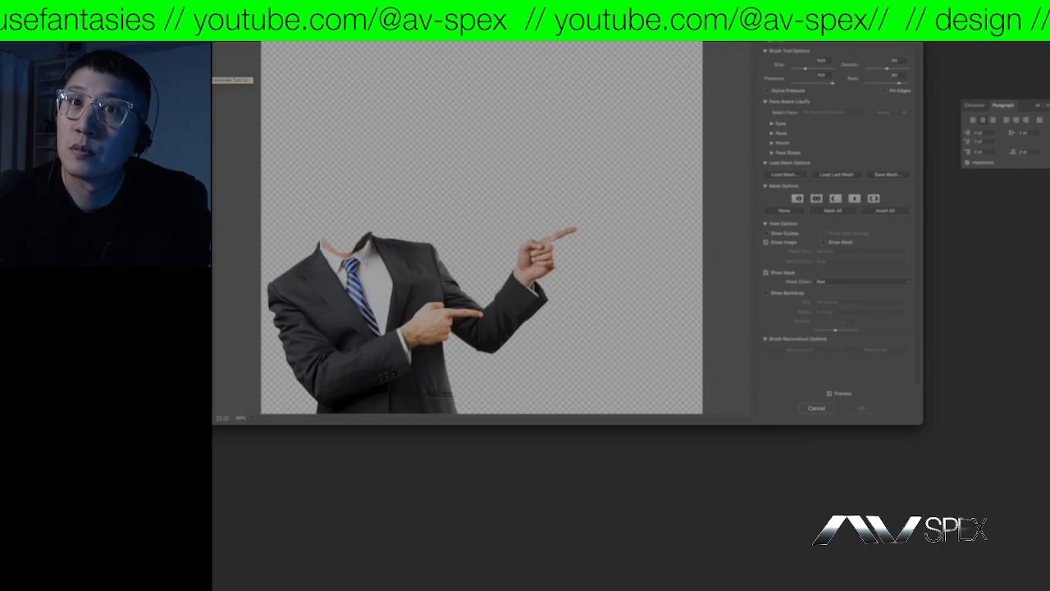
- Return to the browser and search Google for "liquify twirl counterclockwise"
{"action": "key", "text": "ctrl+Up"}
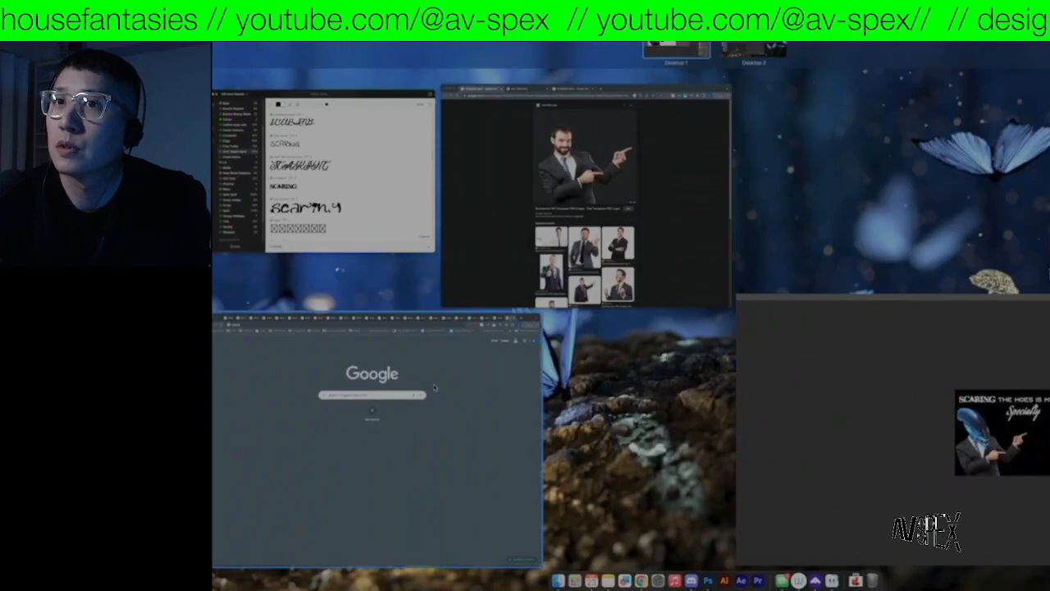
{"action": "left_click", "coordinate": [420, 351]}
{"action": "type", "text": "twirl"}
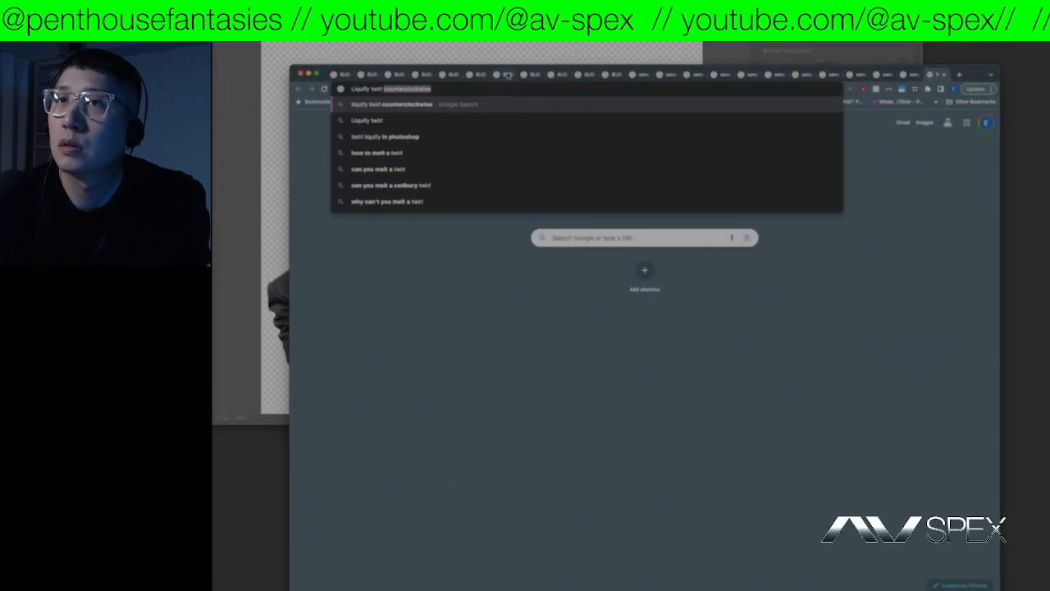
{"action": "key", "text": "Return"}
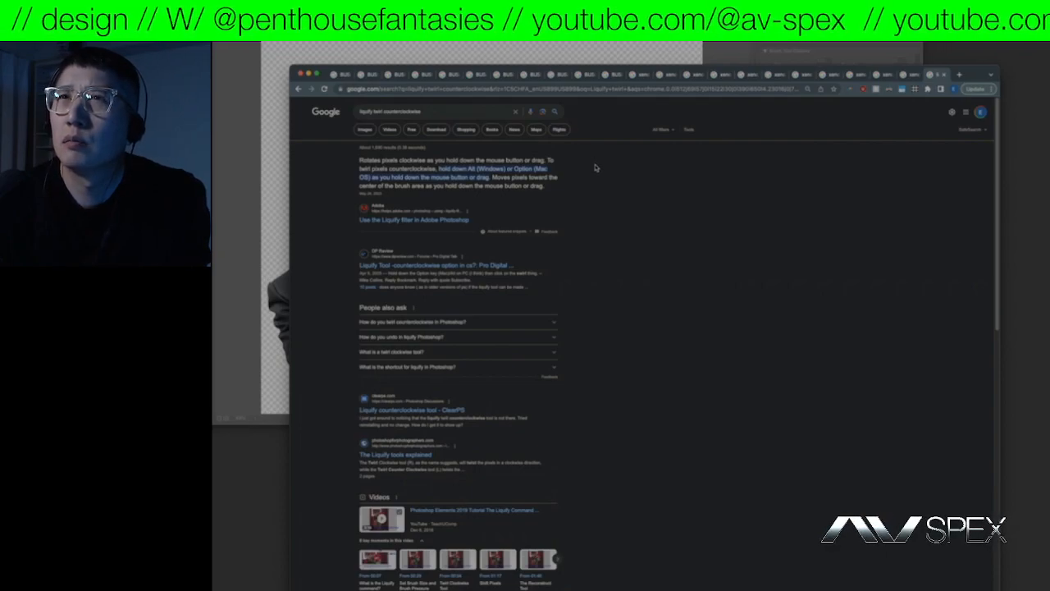
- Switch back to Photoshop, try twirling the raised pointing hand counterclockwise in Liquify, and undo the distortions
{"action": "key", "text": "super+Tab"}
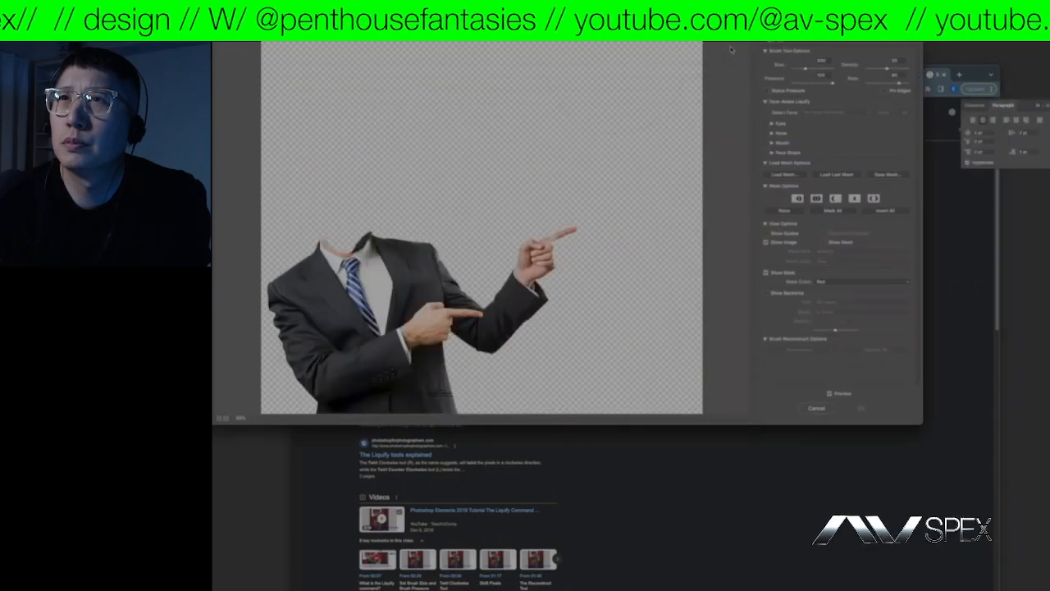
{"action": "left_click_drag", "start_coordinate": [565, 244], "coordinate": [583, 222]}
{"action": "key", "text": "super+z"}
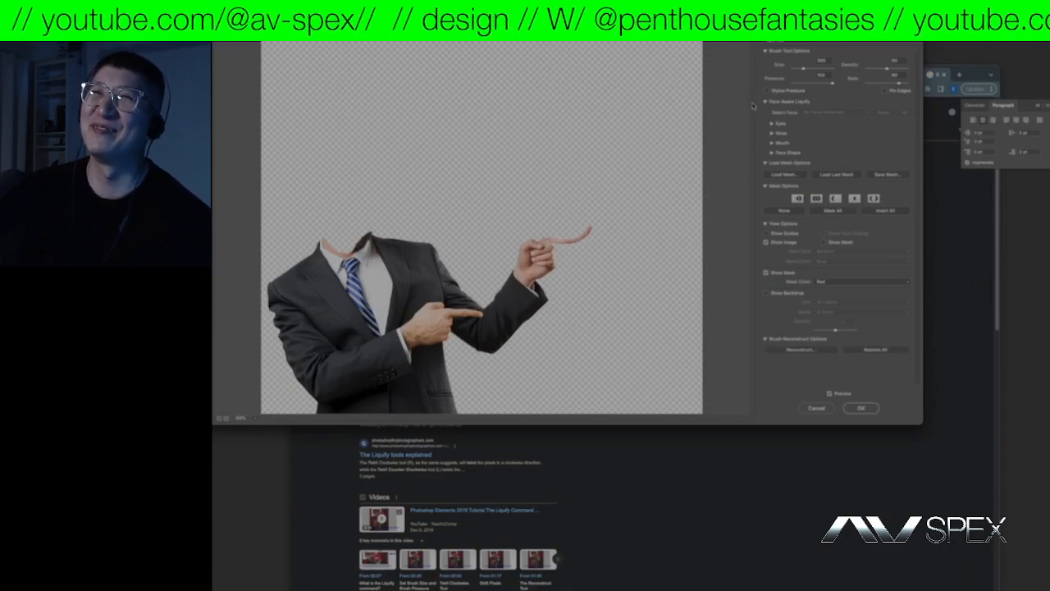
{"action": "key", "text": "super+z"}
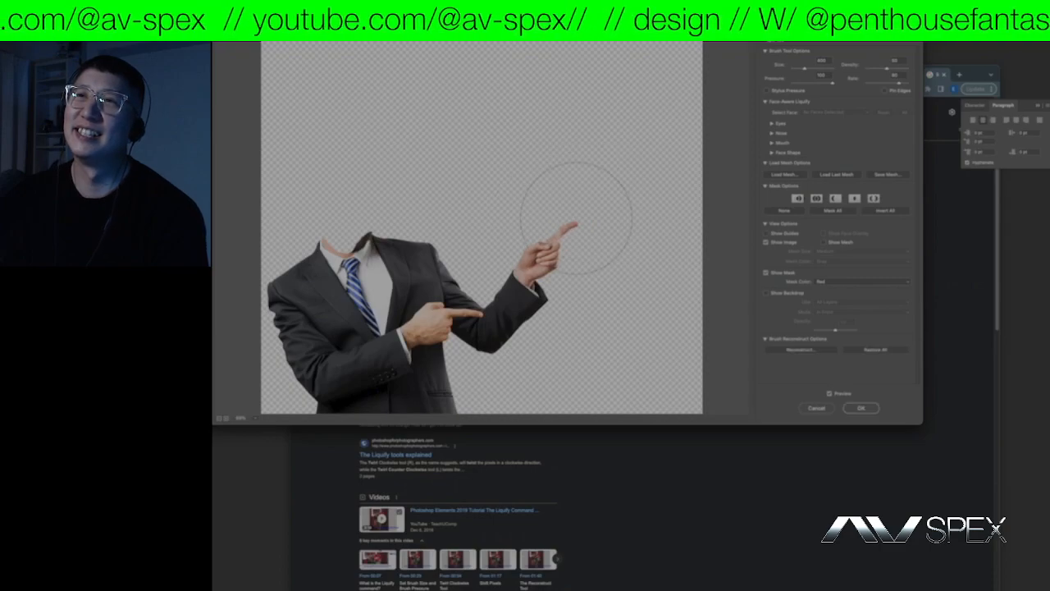
- Try different brush sizes in Liquify and stretch the raised hand's pointing finger outward
{"action": "key", "text": "bracketleft"}
{"action": "key", "text": "bracketleft"}
{"action": "key", "text": "bracketleft"}
{"action": "key", "text": "bracketleft"}
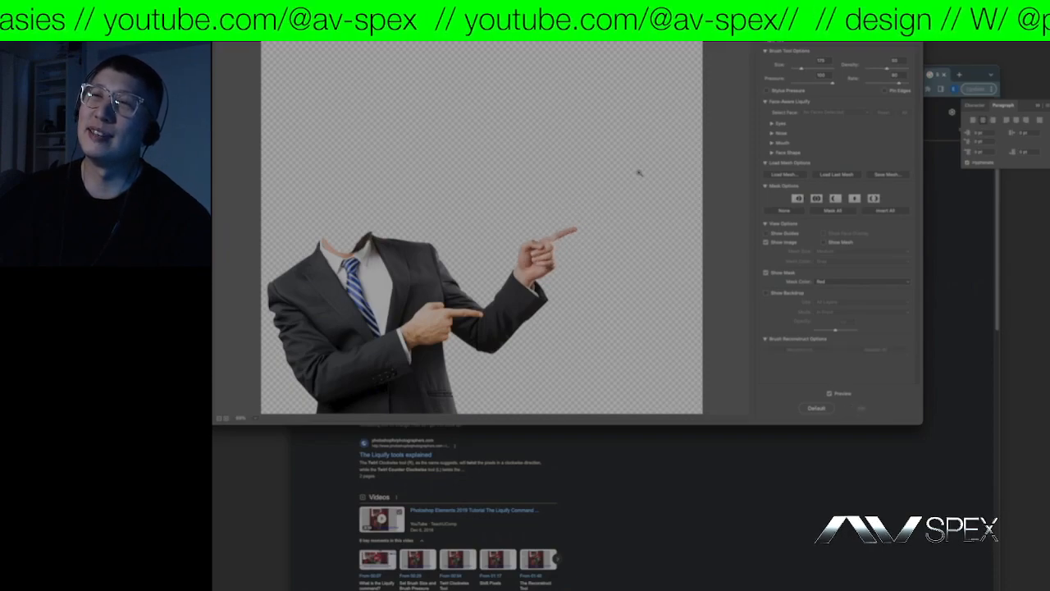
{"action": "mouse_move", "coordinate": [312, 131]}
{"action": "left_mouse_down"}
{"action": "mouse_move", "coordinate": [574, 228]}
{"action": "mouse_move", "coordinate": [550, 230]}
{"action": "left_mouse_up"}
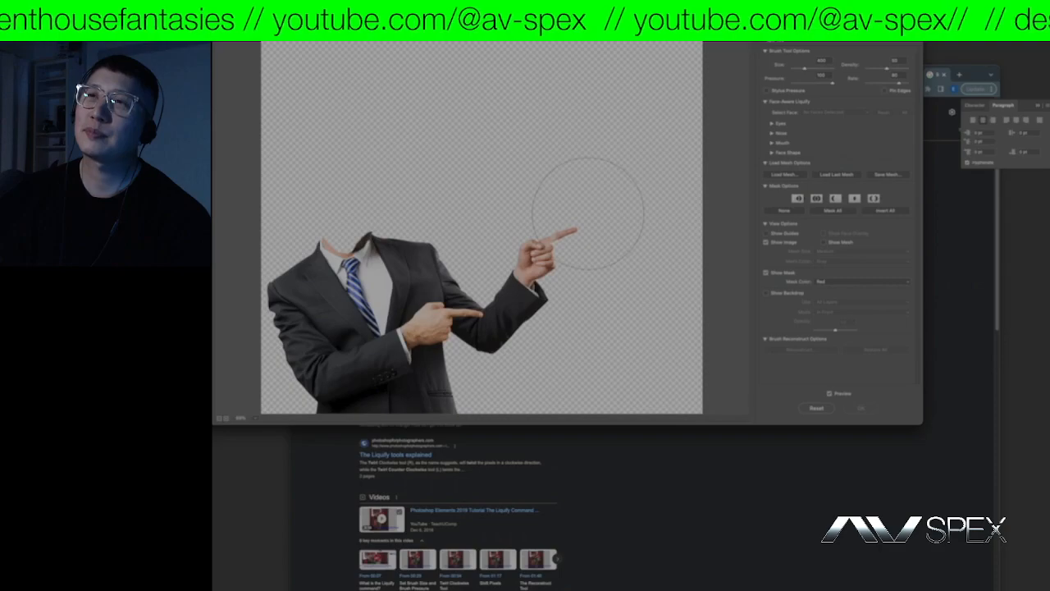
{"action": "left_click_drag", "start_coordinate": [588, 211], "coordinate": [604, 201]}
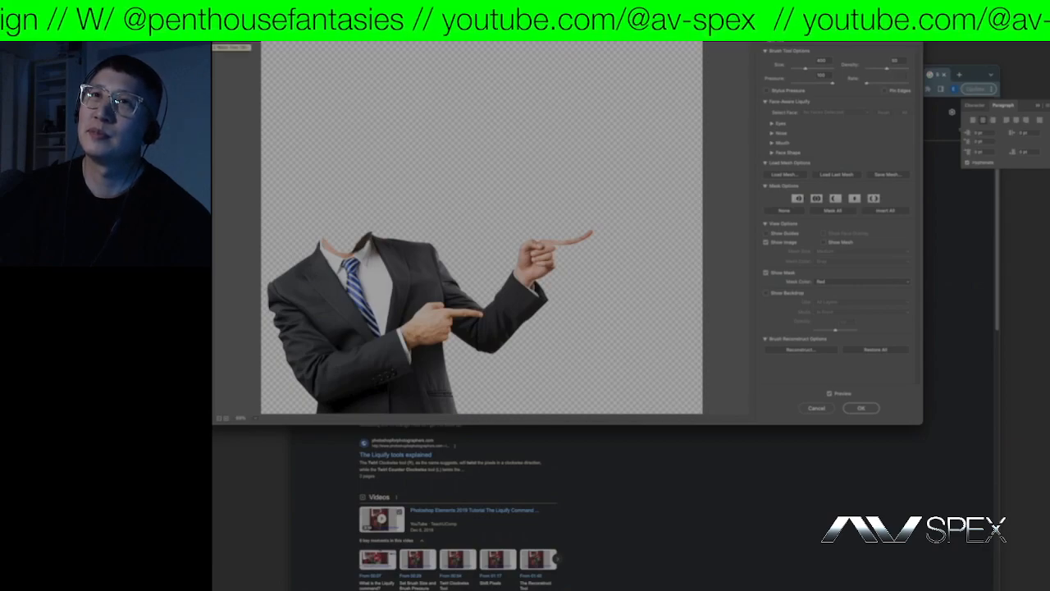
- Bend the raised finger's tip upward with a smaller Liquify brush, apply the filter, and undo the distortion on the canvas
{"action": "key", "text": "bracketleft"}
{"action": "key", "text": "bracketleft"}
{"action": "key", "text": "bracketleft"}
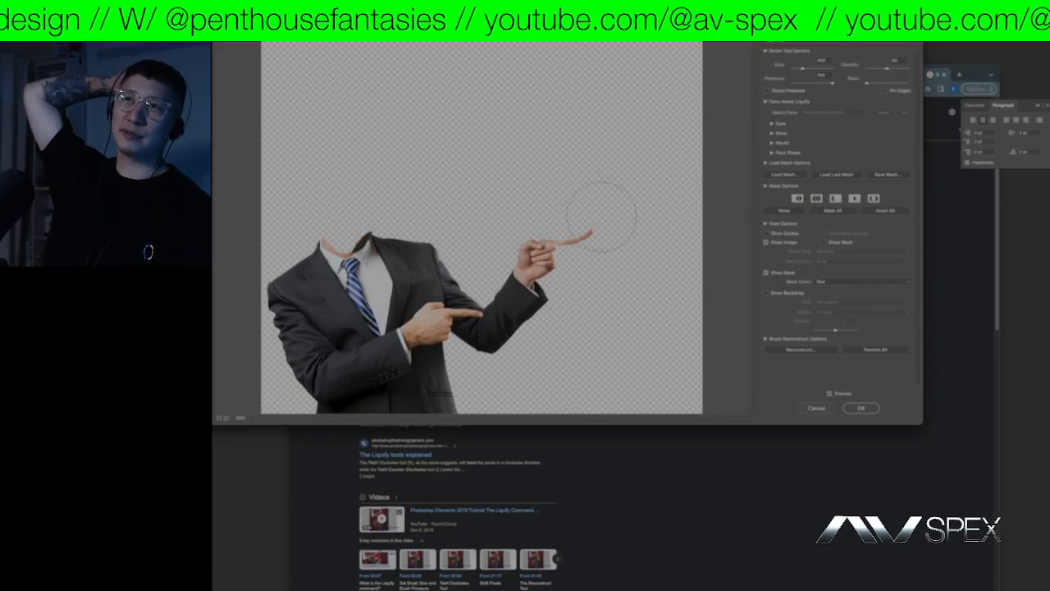
{"action": "left_click_drag", "start_coordinate": [589, 231], "coordinate": [584, 222]}
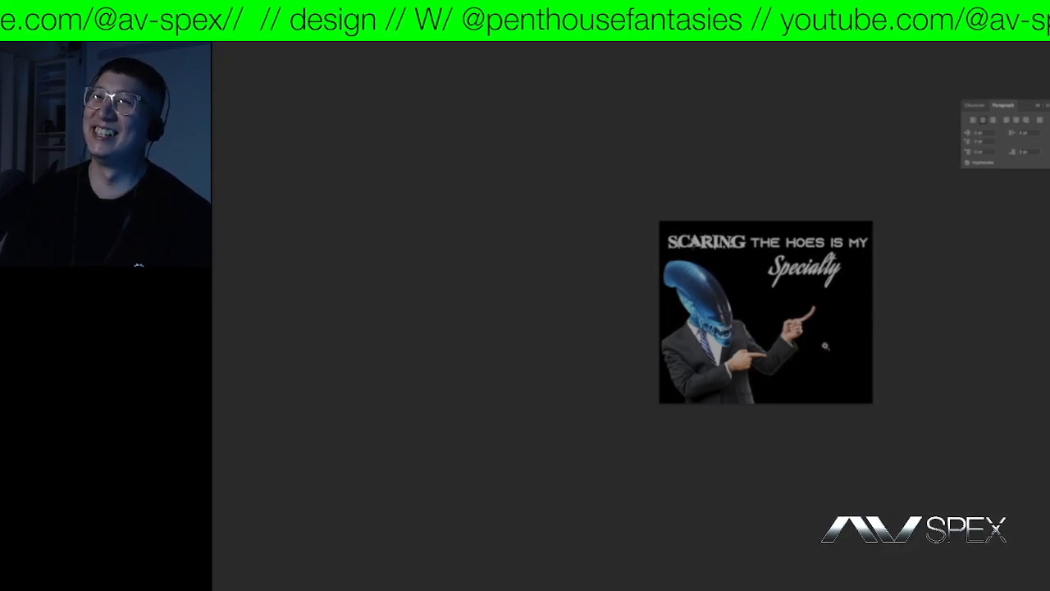
{"action": "scroll", "coordinate": [893, 342], "scroll_direction": "up", "scroll_amount": 3}
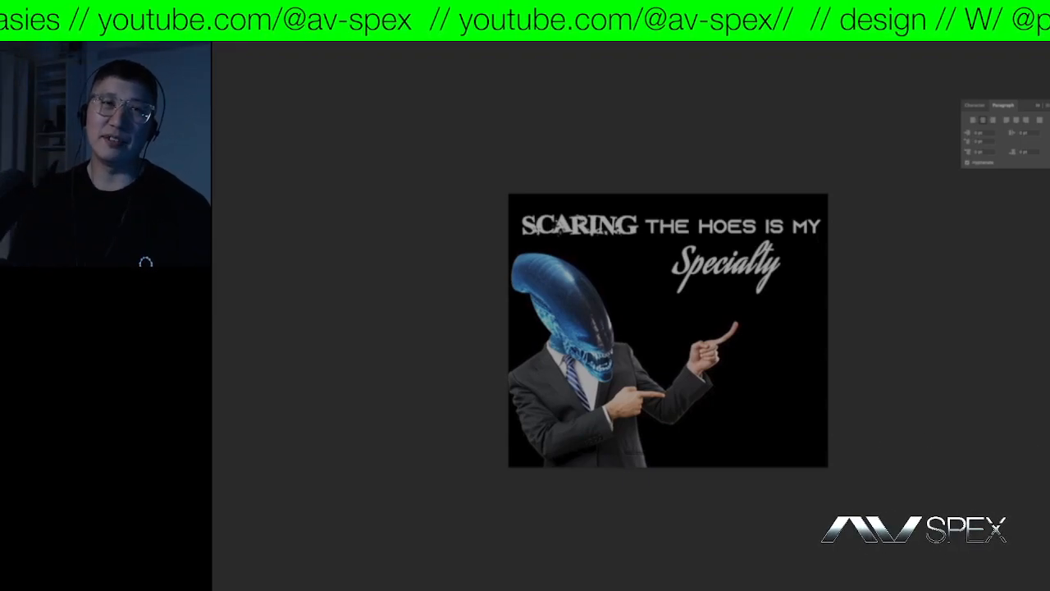
{"action": "key", "text": "ctrl+z"}
{"action": "key", "text": "ctrl+z"}
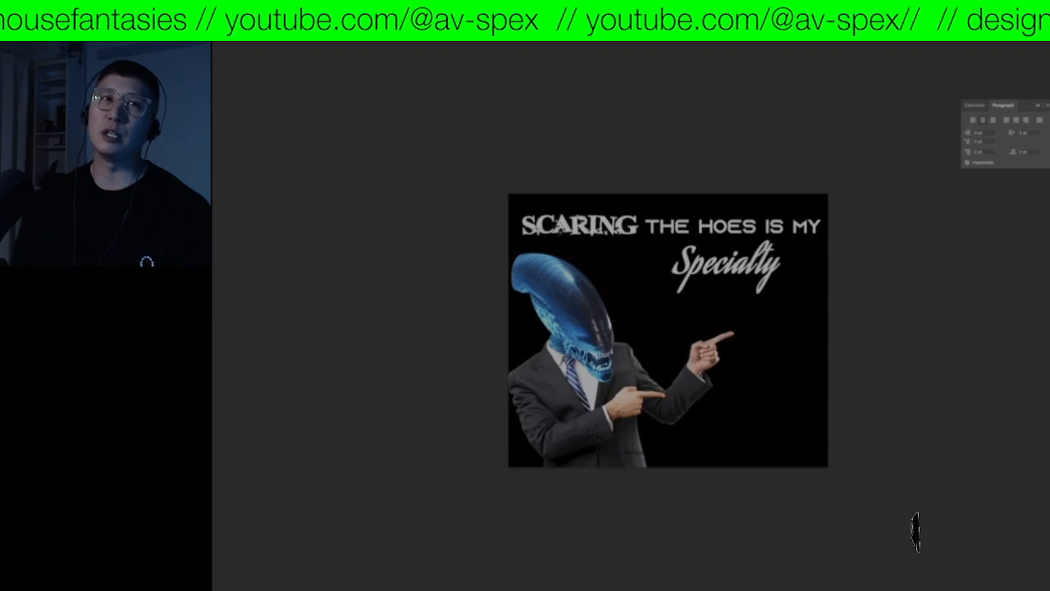
- Switch to the browser window with the businessman image results and search Google for "Aliens movie"
{"action": "key", "text": "ctrl+Up"}
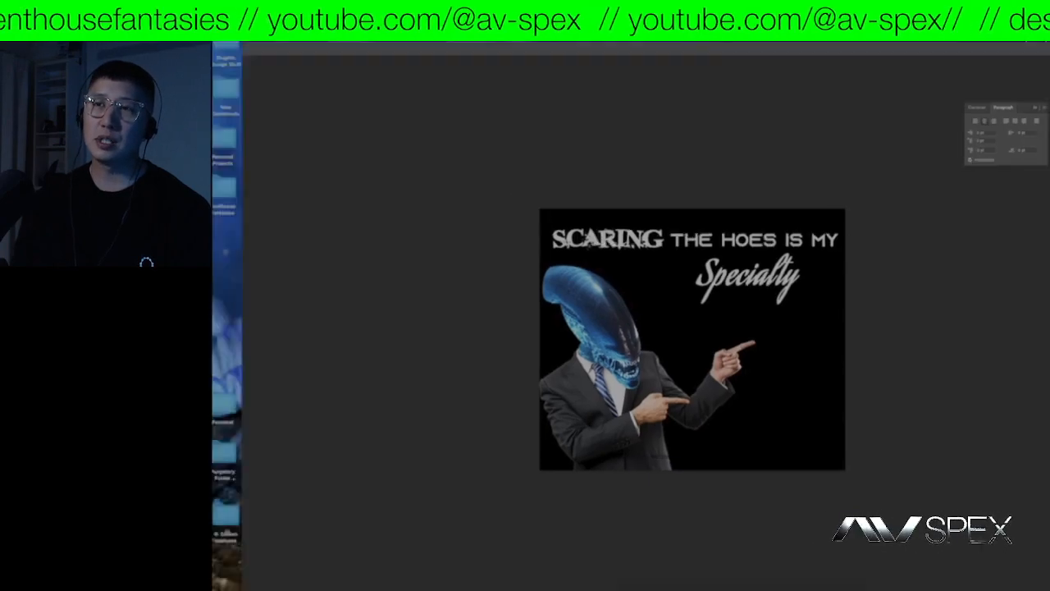
{"action": "left_click", "coordinate": [607, 232]}
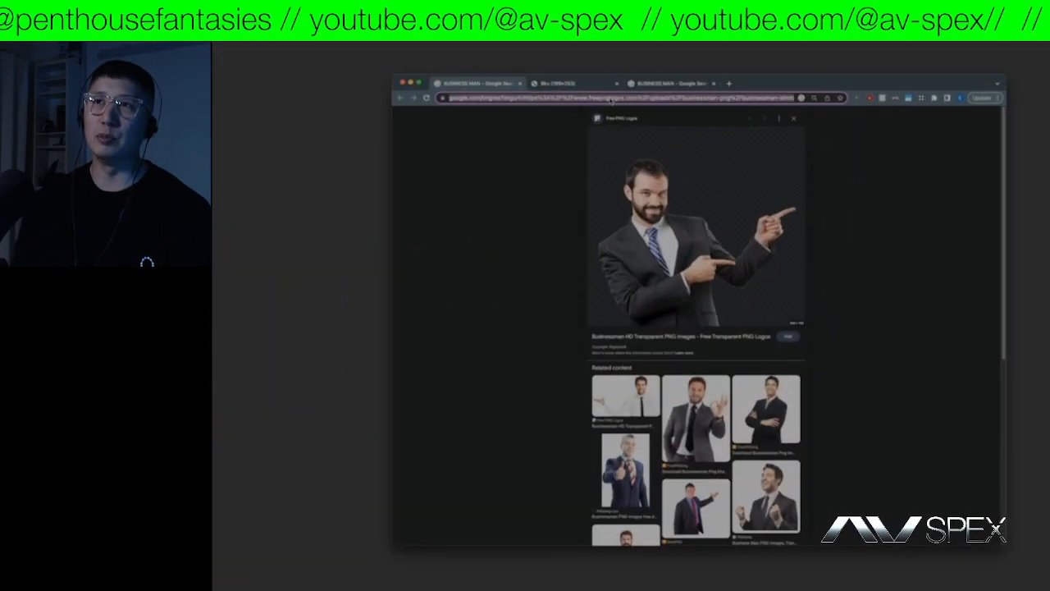
{"action": "key", "text": "super+l"}
{"action": "type", "text": "Aliens movie"}
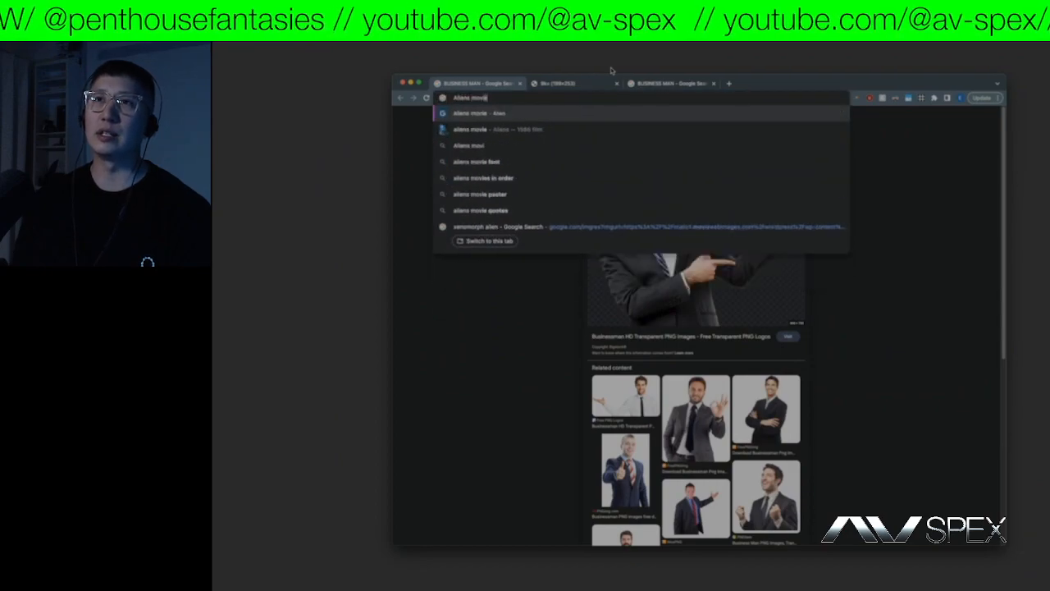
{"action": "key", "text": "Return"}
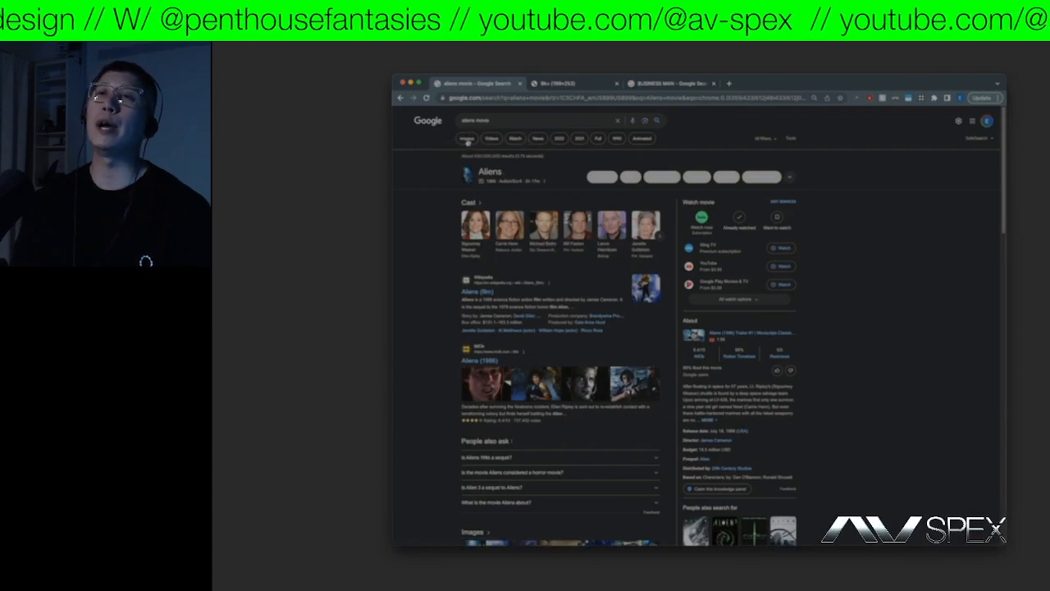
- Show image results for the film and refine the search to "aliens movie title cards"
{"action": "left_click", "coordinate": [504, 123]}
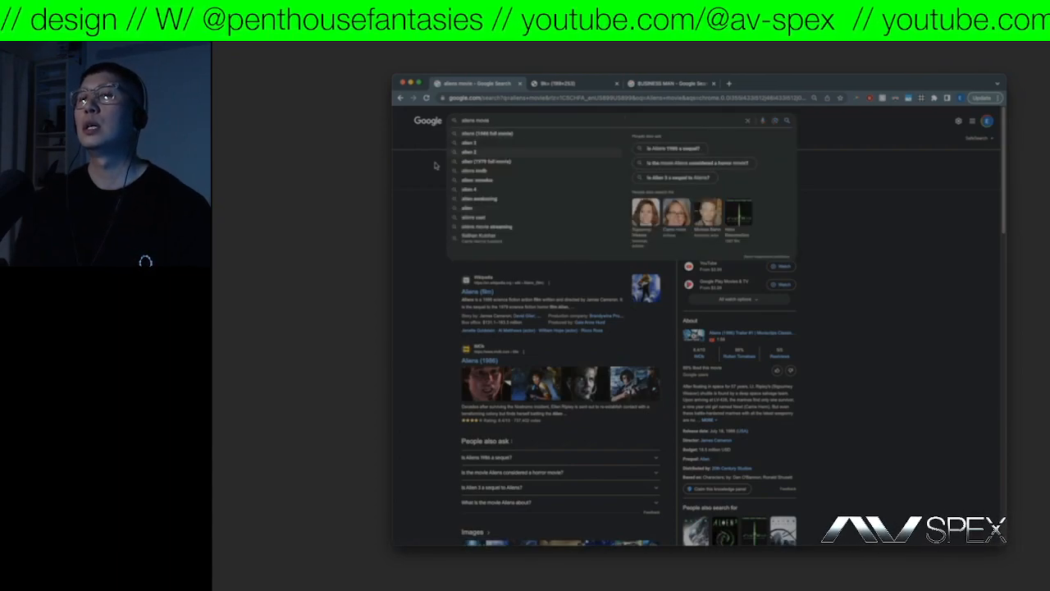
{"action": "left_click", "coordinate": [436, 165]}
{"action": "left_click", "coordinate": [484, 137]}
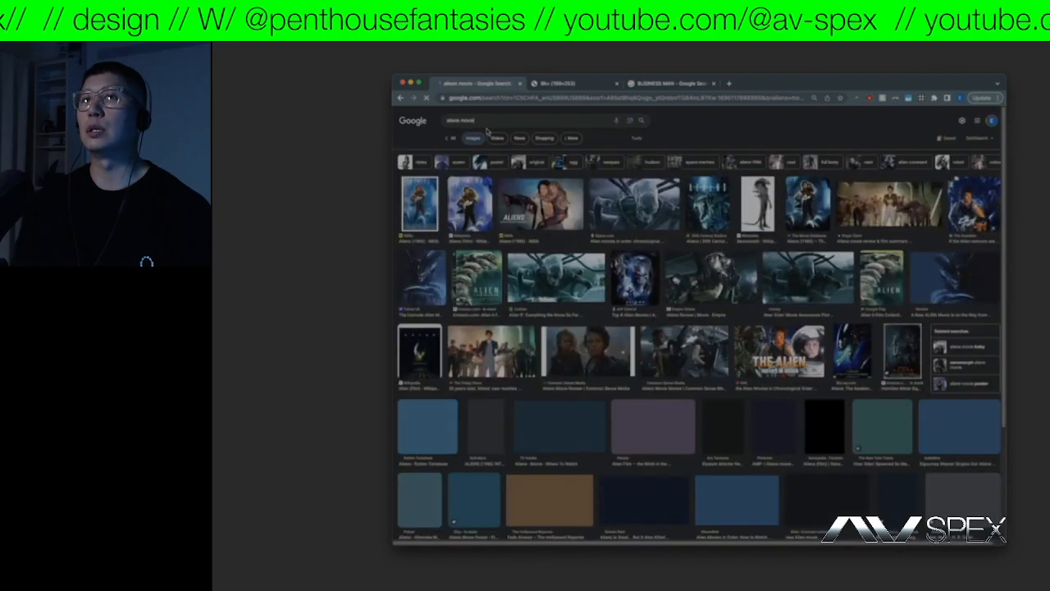
{"action": "left_click", "coordinate": [489, 121]}
{"action": "type", "text": "title cards"}
{"action": "key", "text": "Return"}
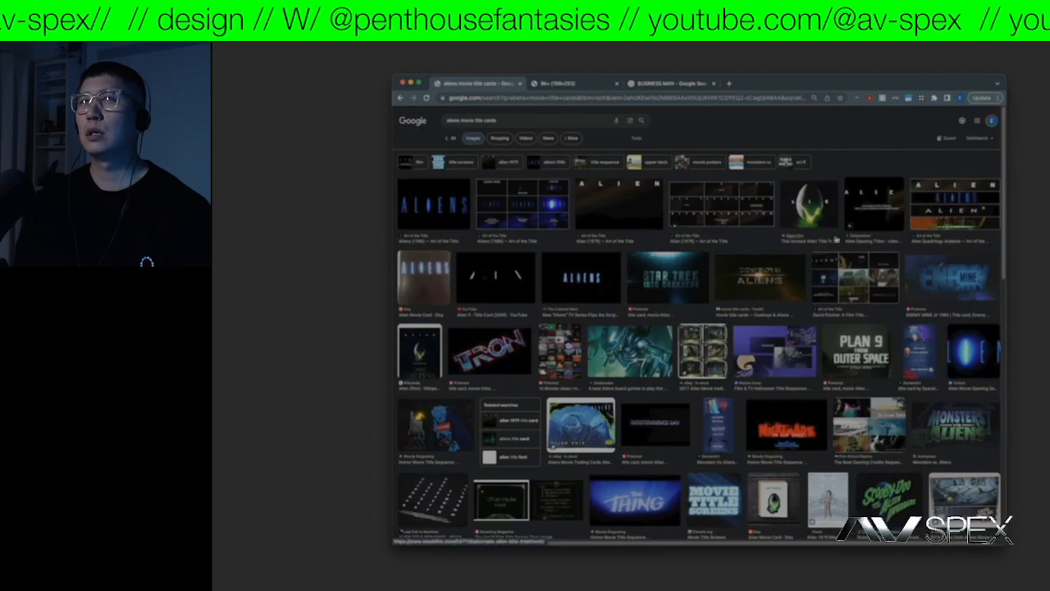
- Open the Alien title image with the glowing egg in a new tab, view it, and return to the image results
{"action": "scroll", "coordinate": [997, 150], "scroll_direction": "down", "scroll_amount": 1}
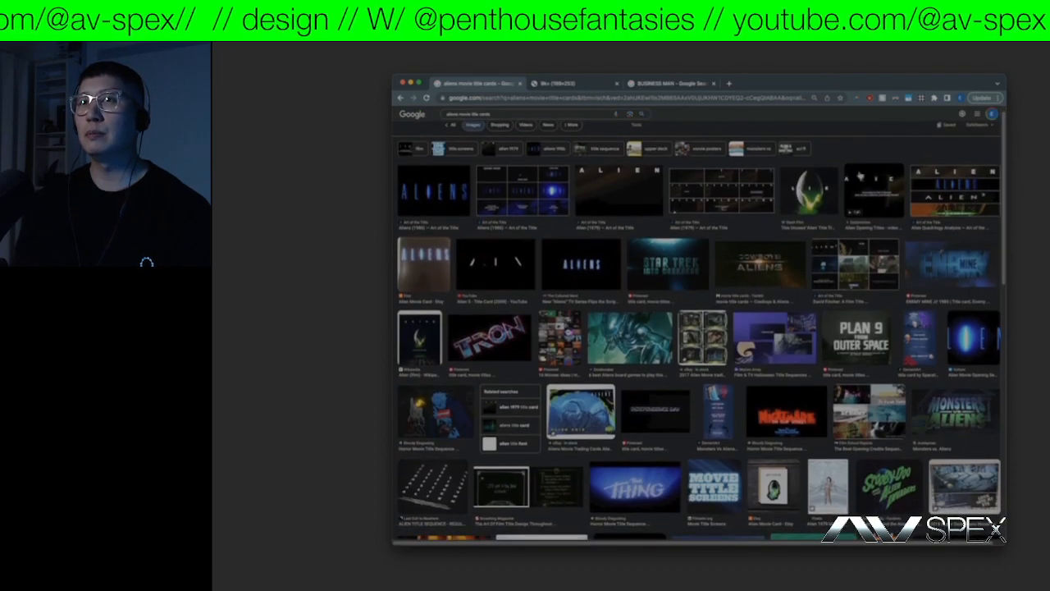
{"action": "right_click", "coordinate": [809, 172]}
{"action": "left_click", "coordinate": [828, 184]}
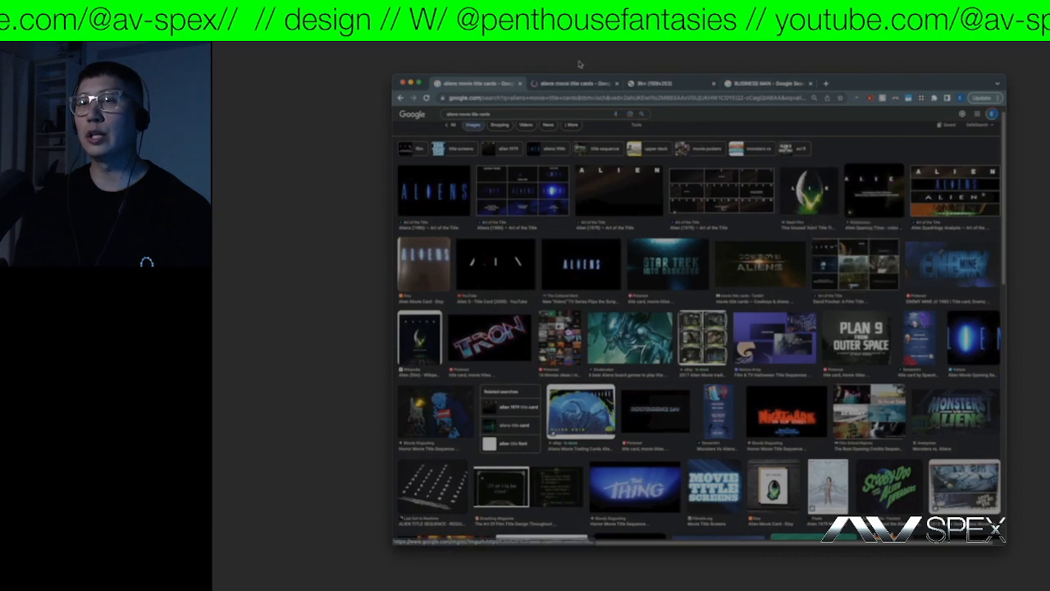
{"action": "left_click", "coordinate": [558, 83]}
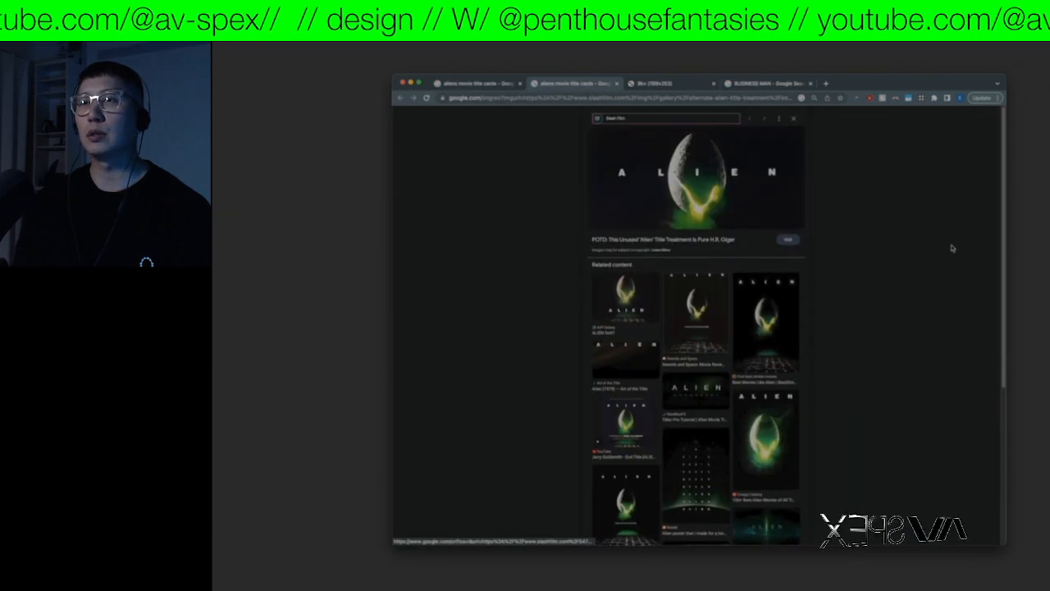
{"action": "left_click", "coordinate": [480, 83]}
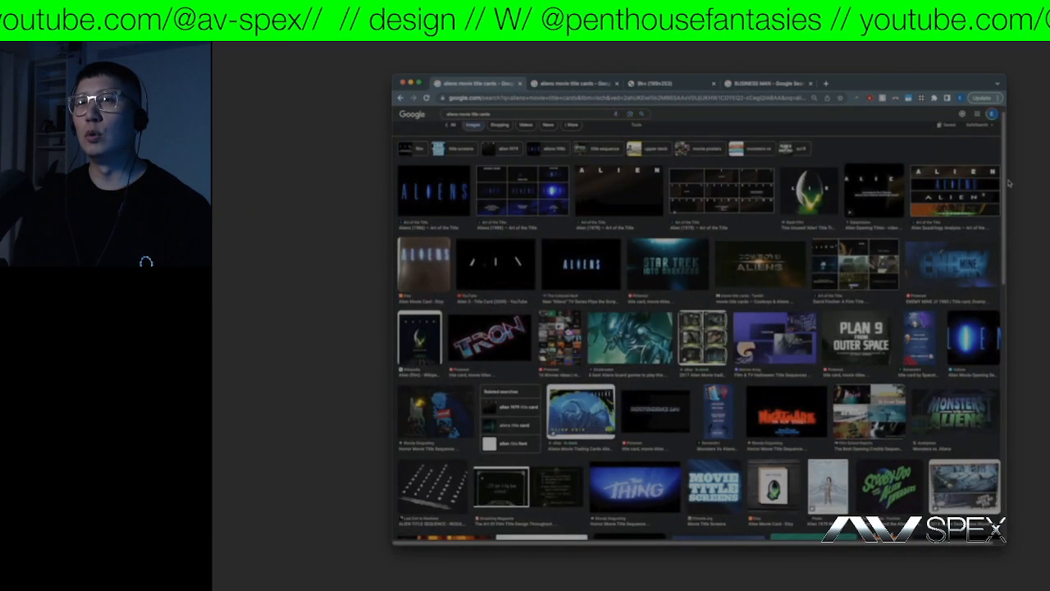
- Preview The Cultured Nerd's blue "ALIENS" title card as lettering reference, comparing it with the graphic in Photoshop
{"action": "scroll", "coordinate": [1005, 189], "scroll_direction": "down", "scroll_amount": 1}
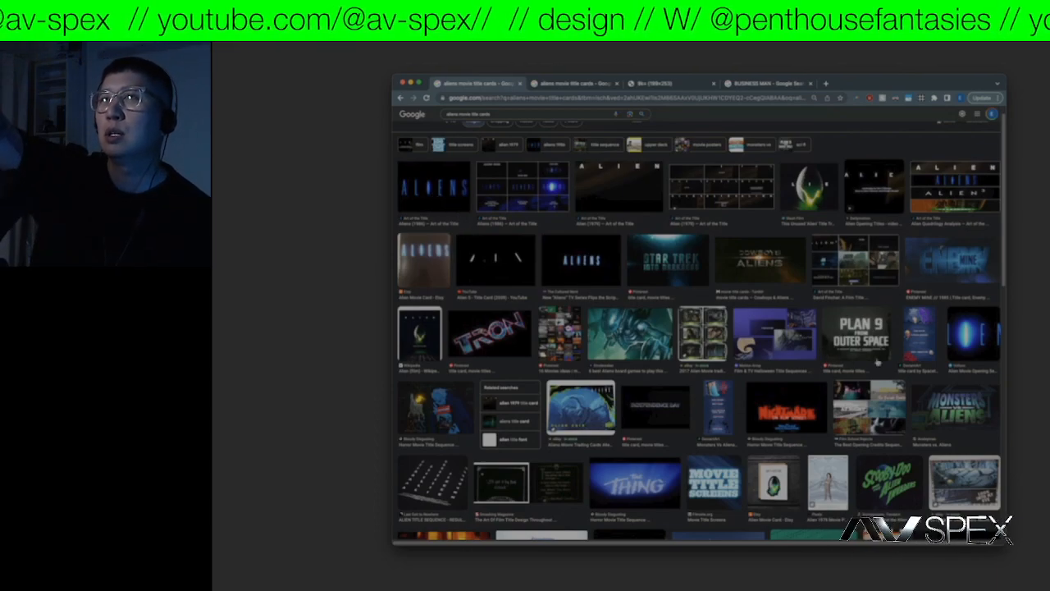
{"action": "left_click", "coordinate": [591, 268]}
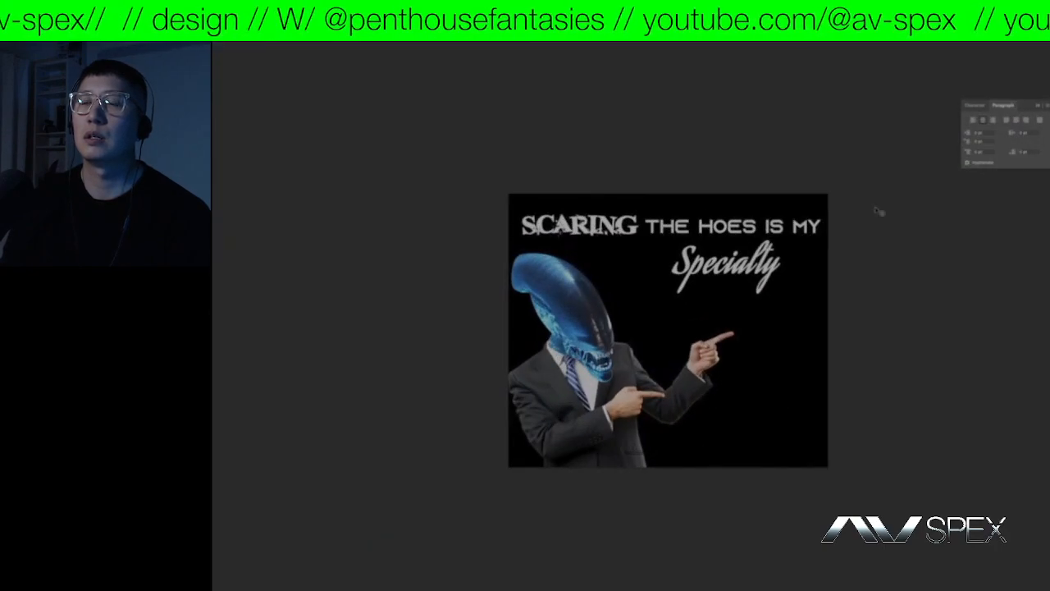
{"action": "key", "text": "ctrl+Up"}
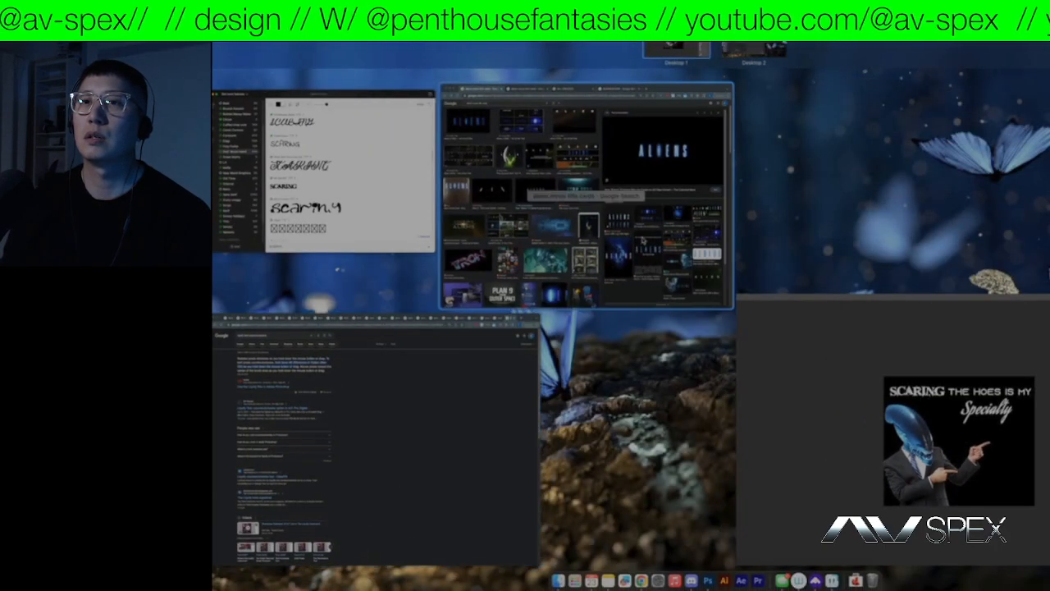
{"action": "left_click", "coordinate": [644, 238]}
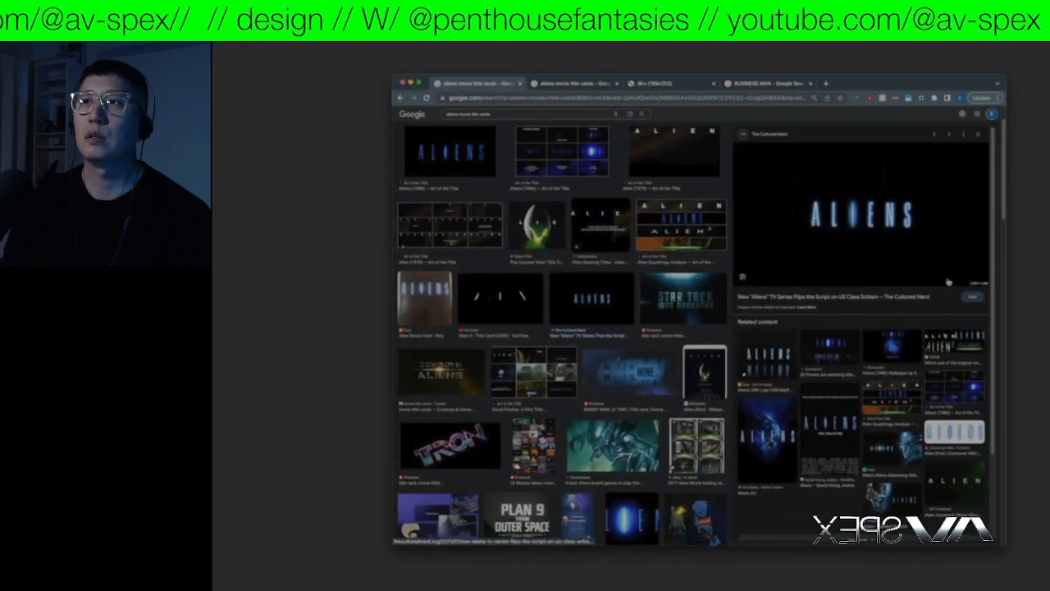
{"action": "key", "text": "super+Tab"}
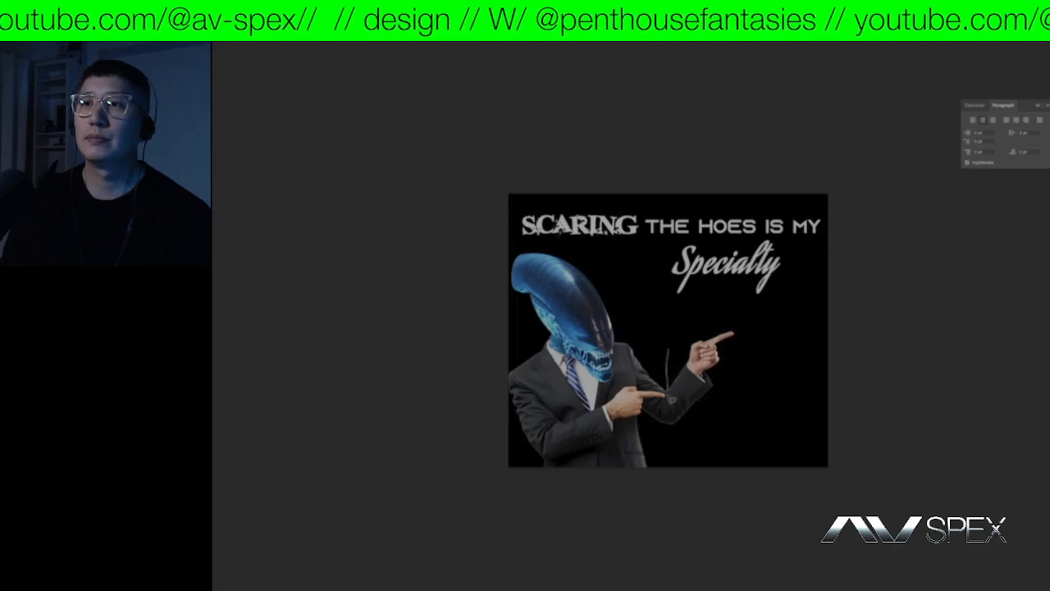
- Lasso the figure's raised forearm and hand and rotate them counterclockwise with Free Transform so the finger points more steeply upward
{"action": "mouse_move", "coordinate": [744, 331]}
{"action": "left_mouse_down"}
{"action": "mouse_move", "coordinate": [749, 315]}
{"action": "mouse_move", "coordinate": [736, 304]}
{"action": "left_mouse_up"}
{"action": "key", "text": "ctrl+t"}
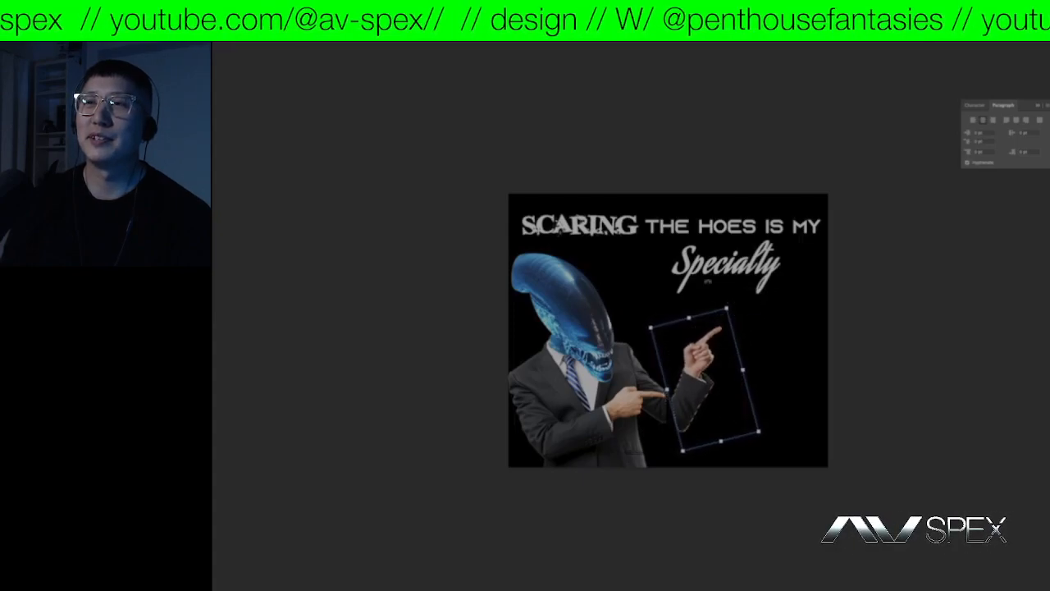
{"action": "key", "text": "Return"}
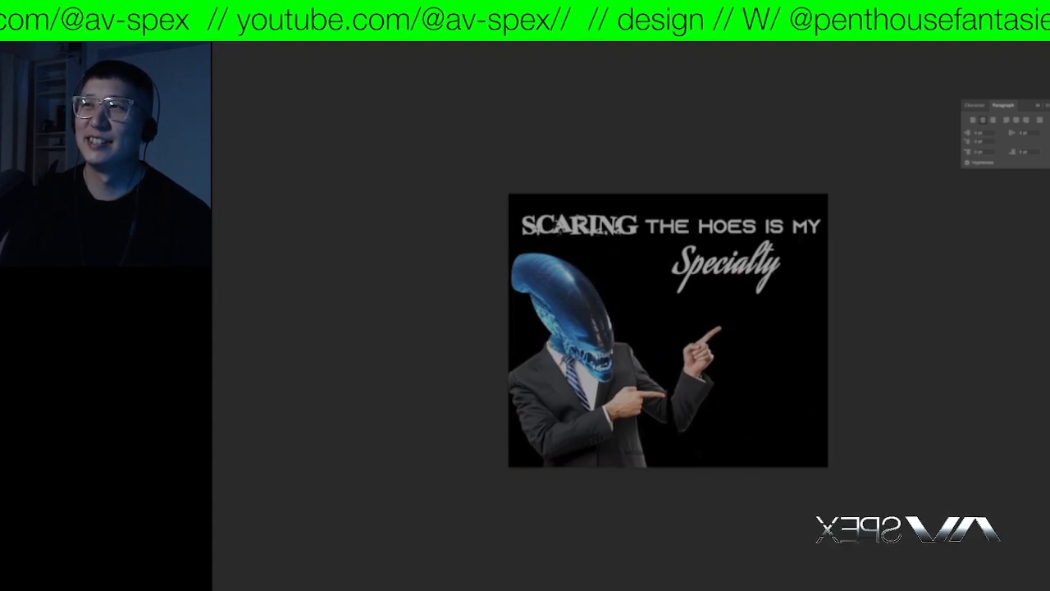
- Lasso the rotated forearm and hand again and separate them onto their own layer with Layer Via Cut
{"action": "left_click_drag", "start_coordinate": [665, 330], "coordinate": [671, 357]}
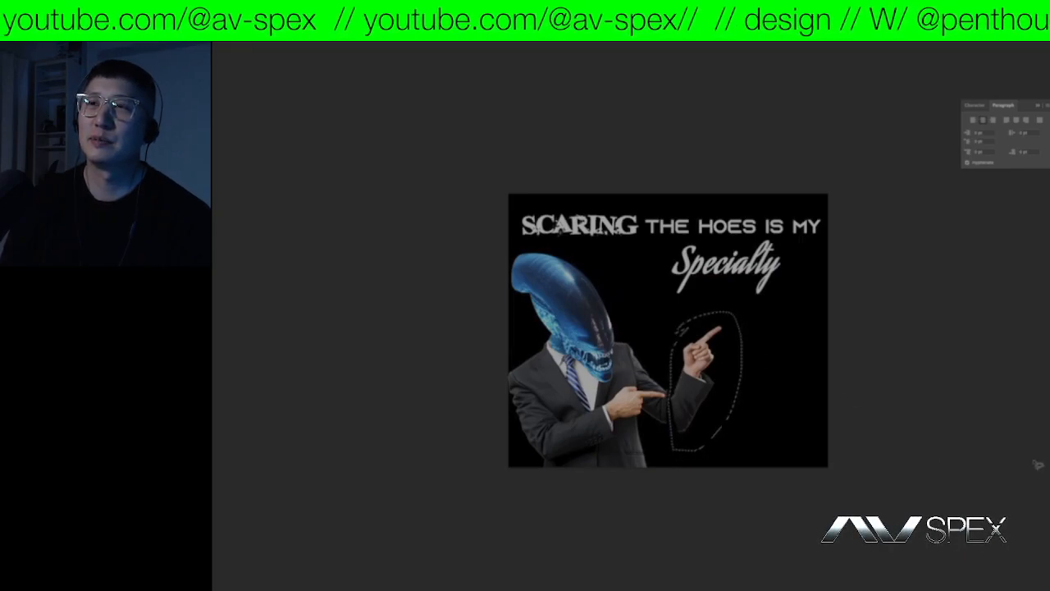
{"action": "right_click", "coordinate": [722, 384]}
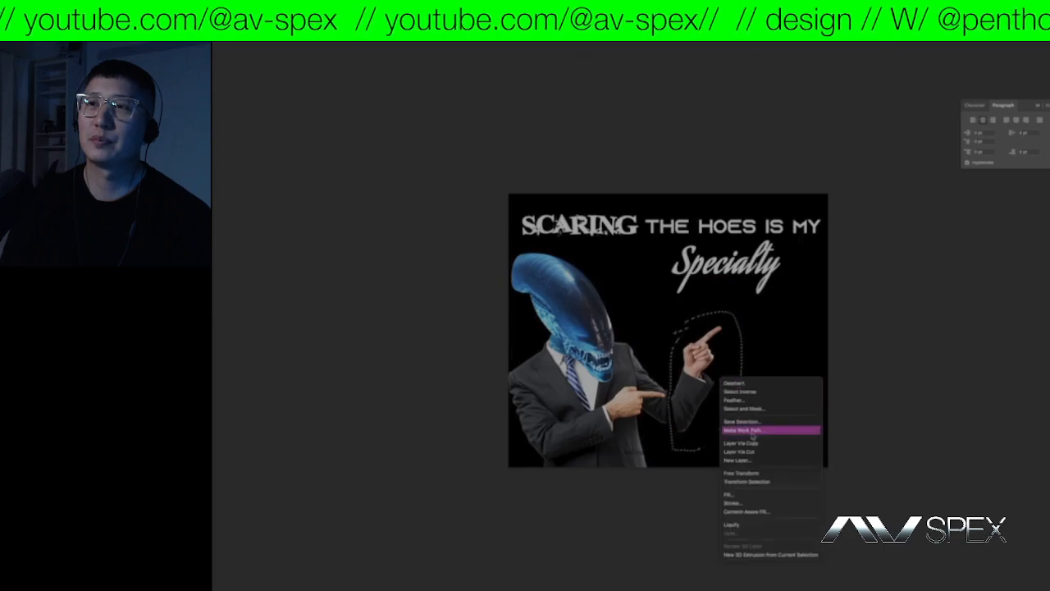
{"action": "left_click", "coordinate": [766, 453]}
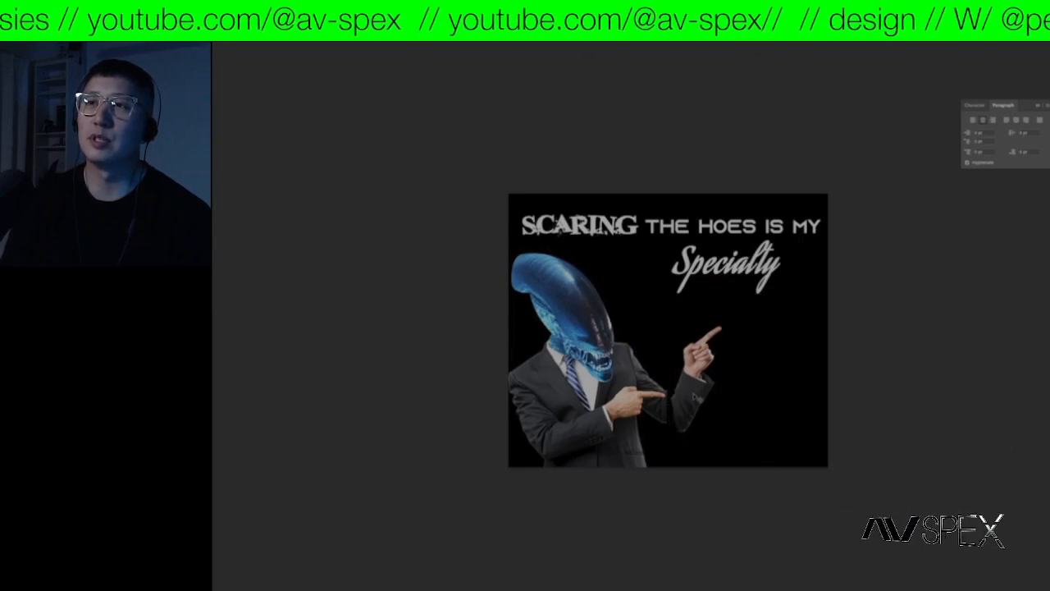
- Move the separated forearm inward to meet the elbow, rotate it further counterclockwise, and apply the transform
{"action": "left_click_drag", "start_coordinate": [722, 387], "coordinate": [685, 389]}
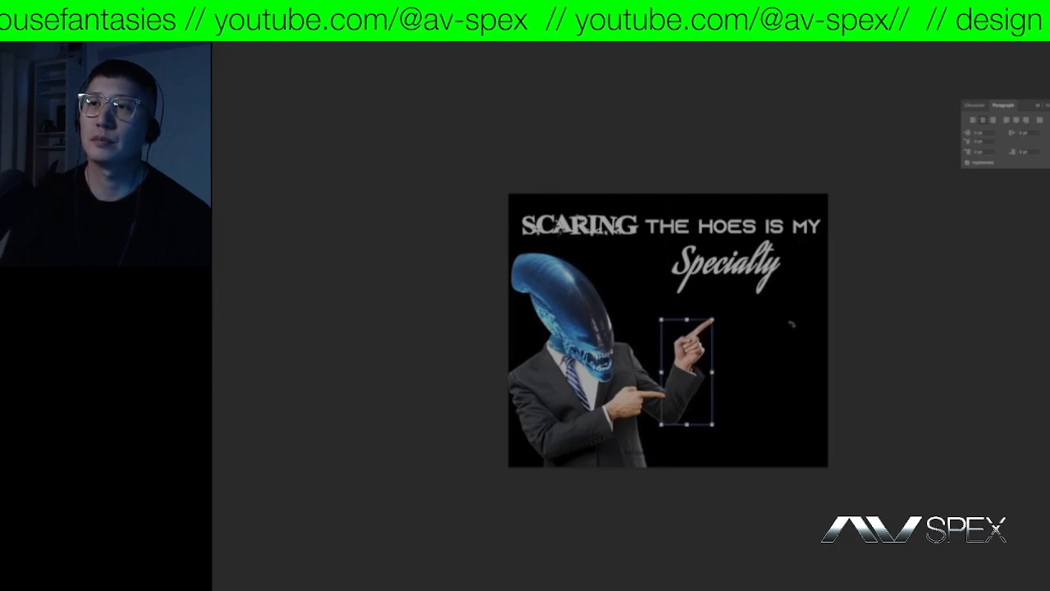
{"action": "left_click_drag", "start_coordinate": [791, 324], "coordinate": [748, 303]}
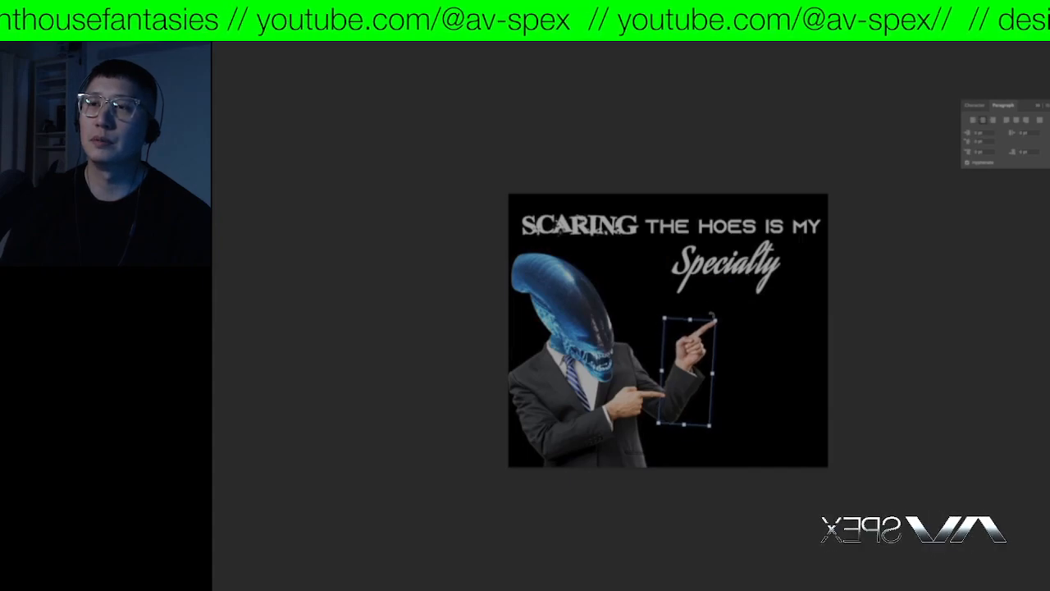
{"action": "key", "text": "Return"}
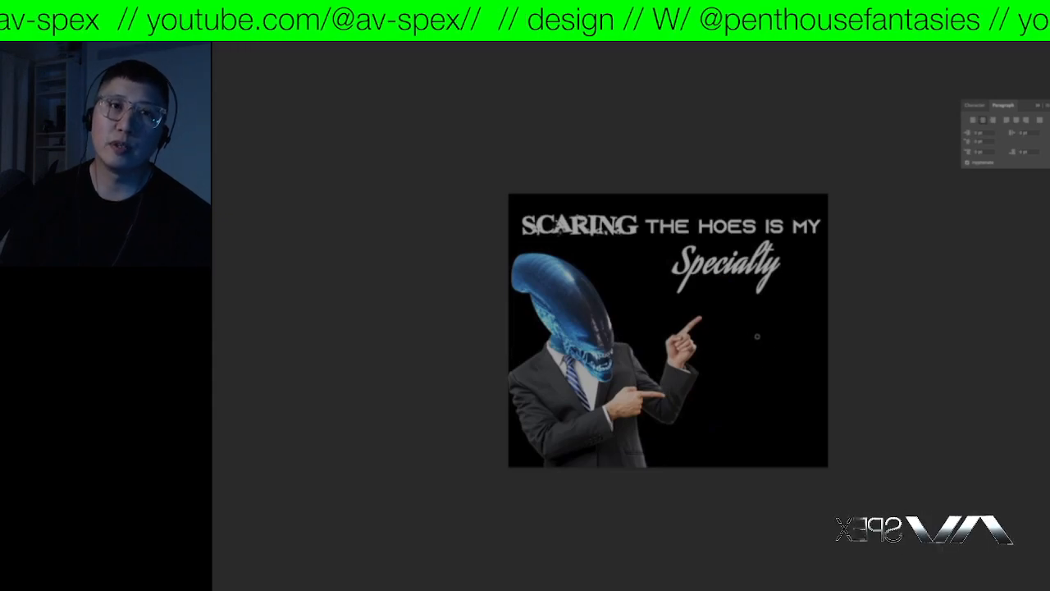
- Return to the browser's businessman image results and preview the related pictures of suited men with crossed arms
{"action": "key", "text": "ctrl+Up"}
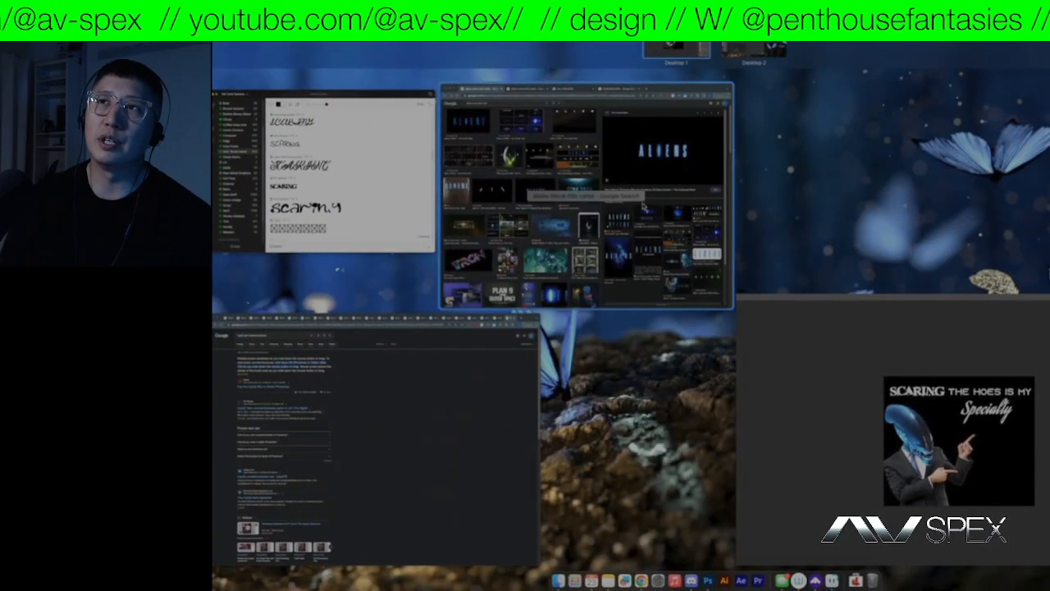
{"action": "left_click", "coordinate": [644, 205]}
{"action": "left_click", "coordinate": [762, 85]}
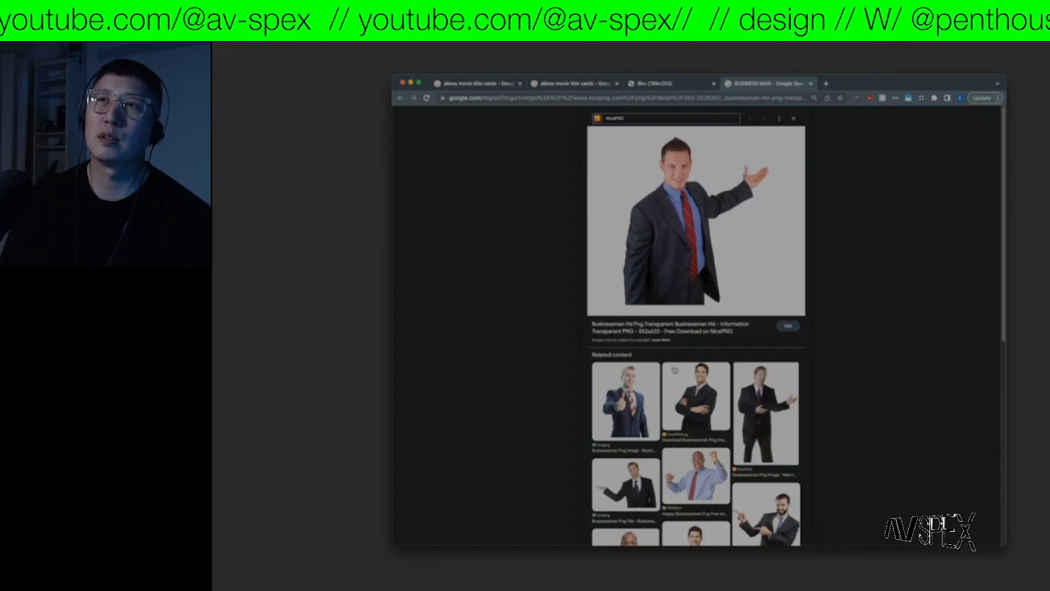
{"action": "left_click", "coordinate": [677, 371]}
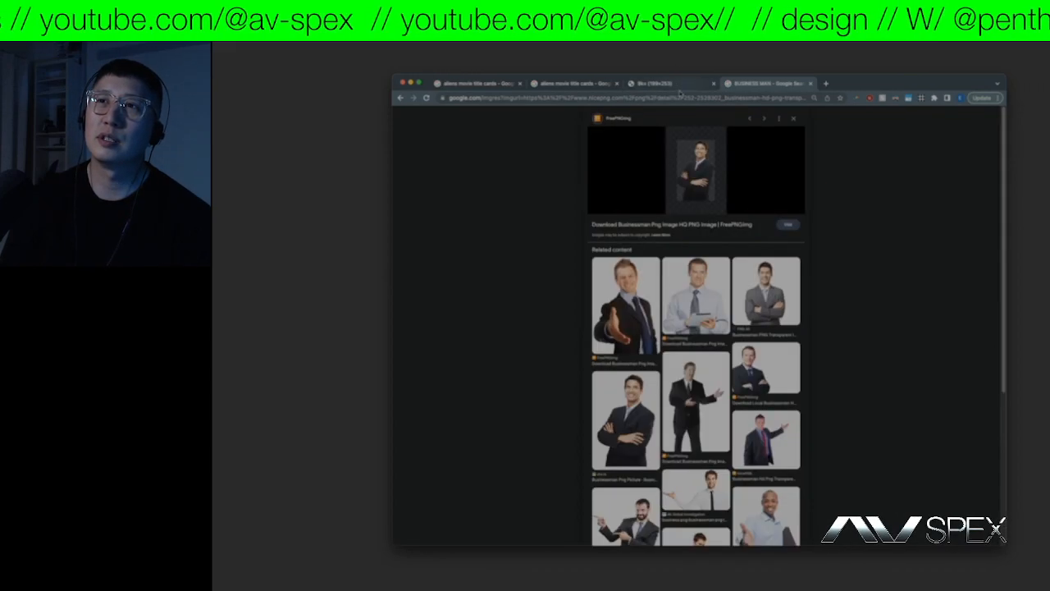
{"action": "left_click", "coordinate": [769, 284]}
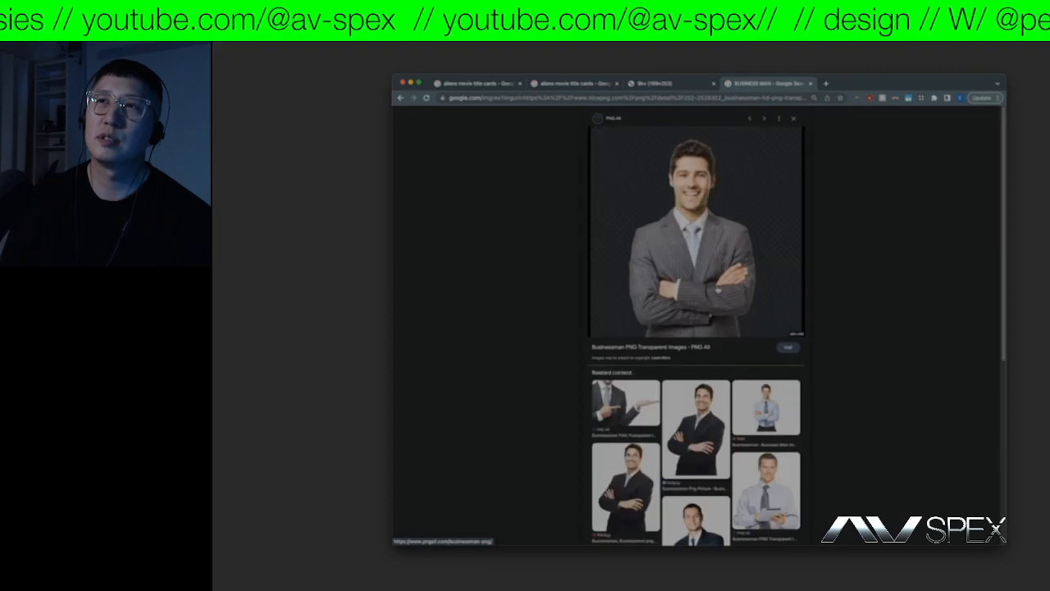
- Preview the black-suited businessman with crossed arms, place his image in the Photoshop composition, and move it toward the canvas's right side
{"action": "left_click", "coordinate": [707, 406]}
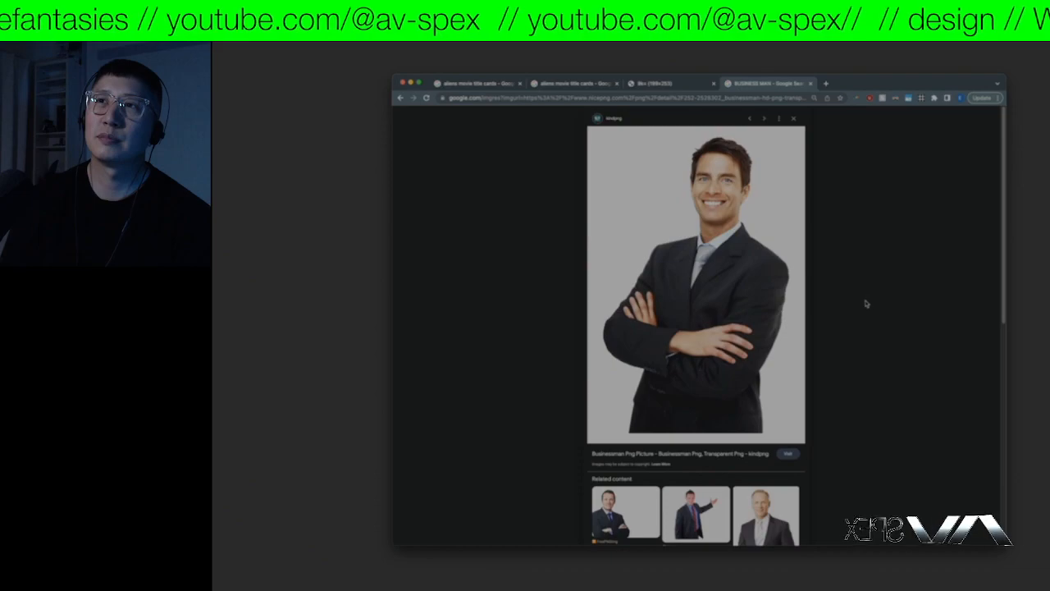
{"action": "left_click_drag", "start_coordinate": [722, 279], "coordinate": [1029, 330]}
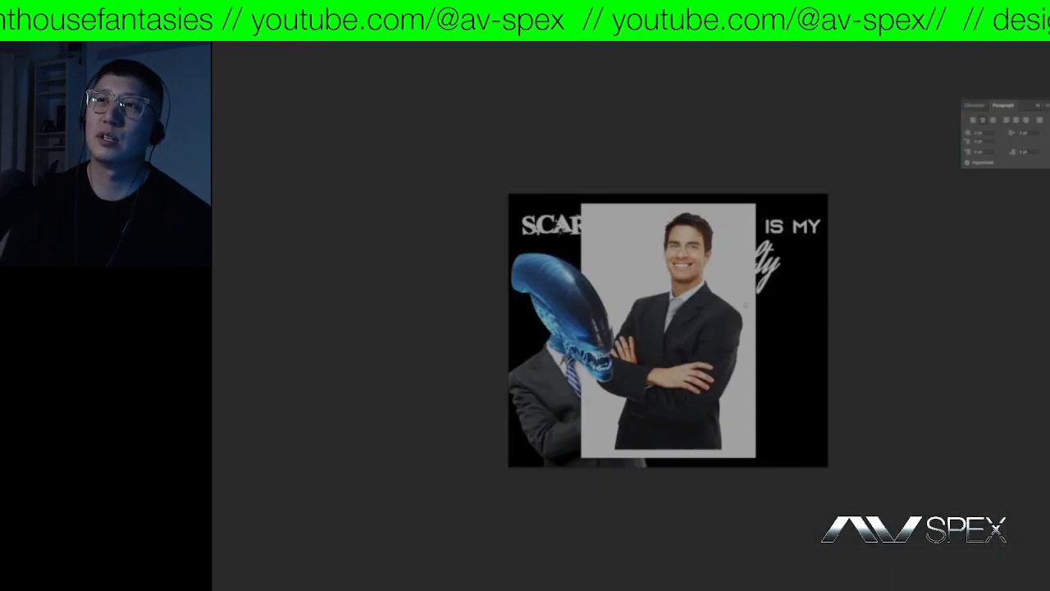
{"action": "left_click_drag", "start_coordinate": [711, 330], "coordinate": [759, 323]}
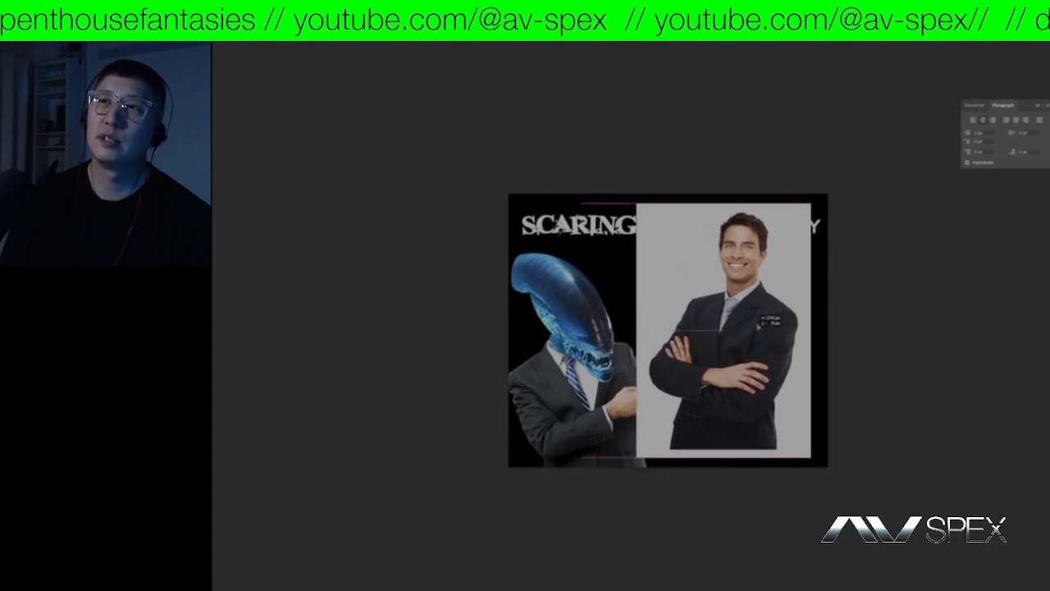
- Select the businessman with Select Subject and mask out his white background, then close the mask's properties
{"action": "left_click", "coordinate": [284, 24]}
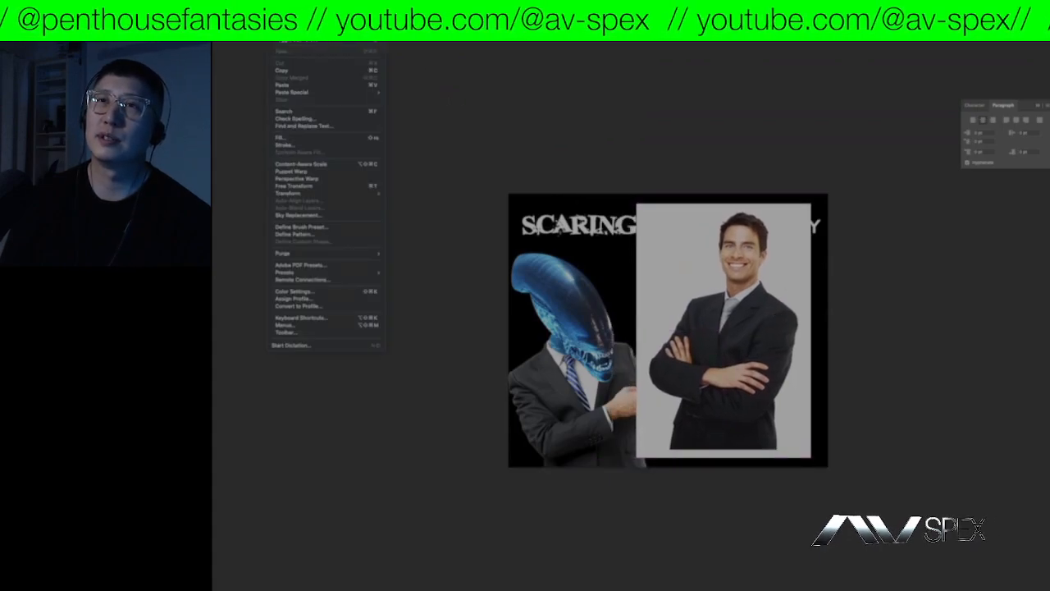
{"action": "mouse_move", "coordinate": [314, 199]}
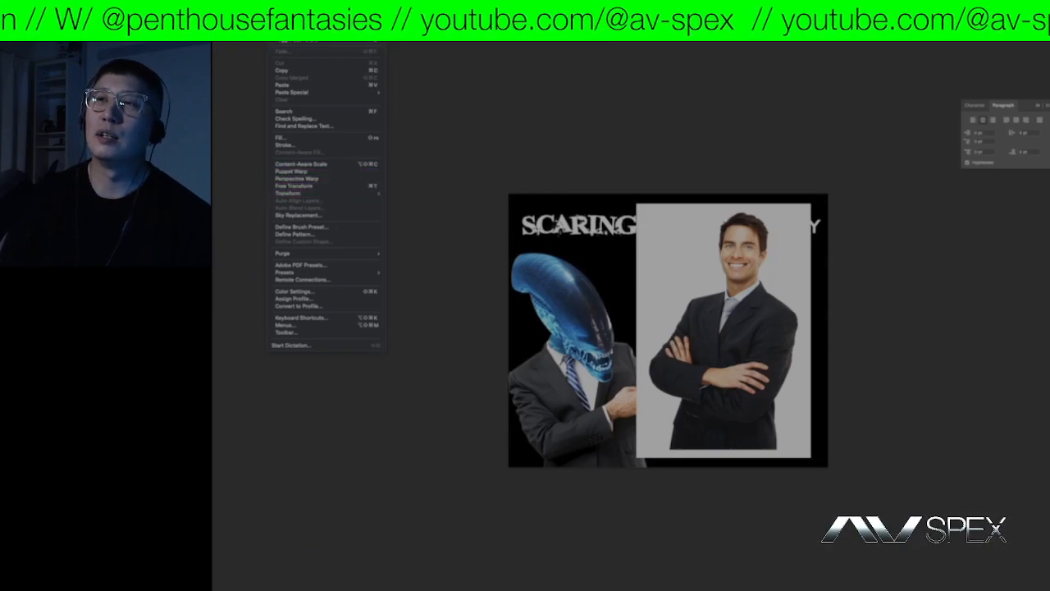
{"action": "mouse_move", "coordinate": [324, 25]}
{"action": "mouse_move", "coordinate": [283, 25]}
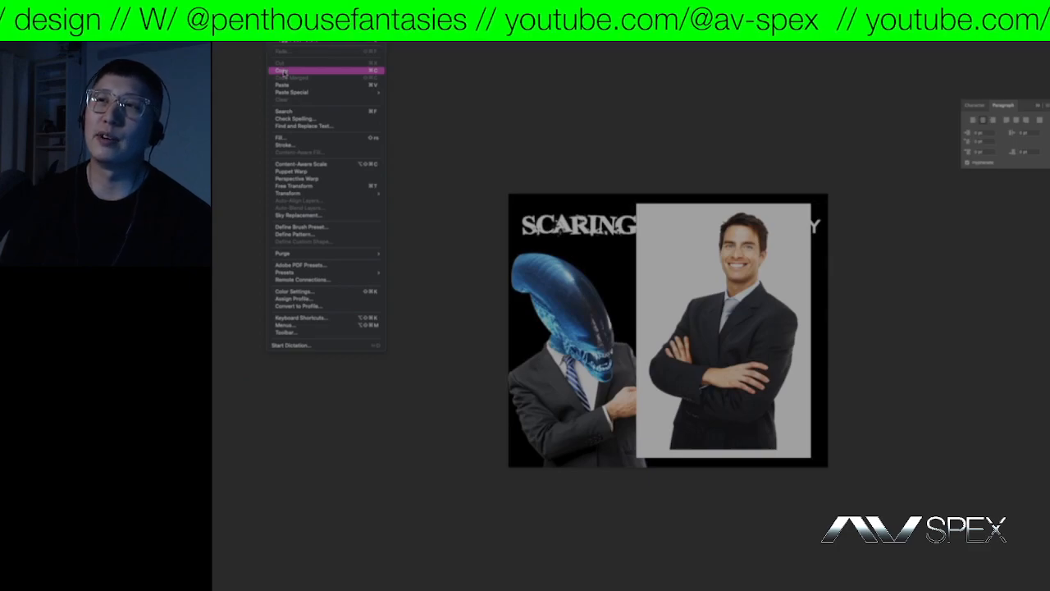
{"action": "mouse_move", "coordinate": [368, 24]}
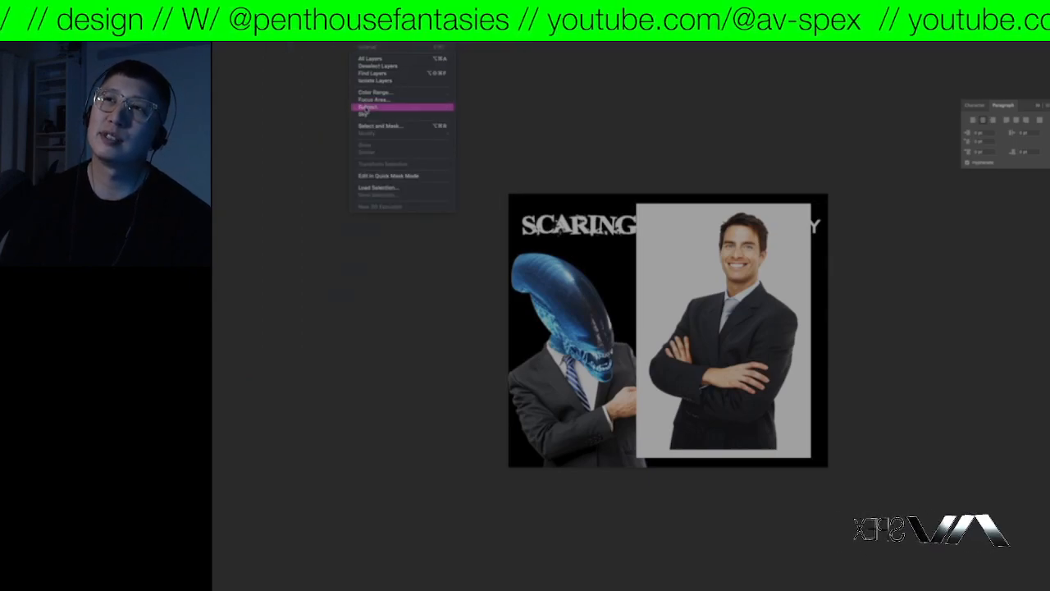
{"action": "left_click", "coordinate": [366, 107]}
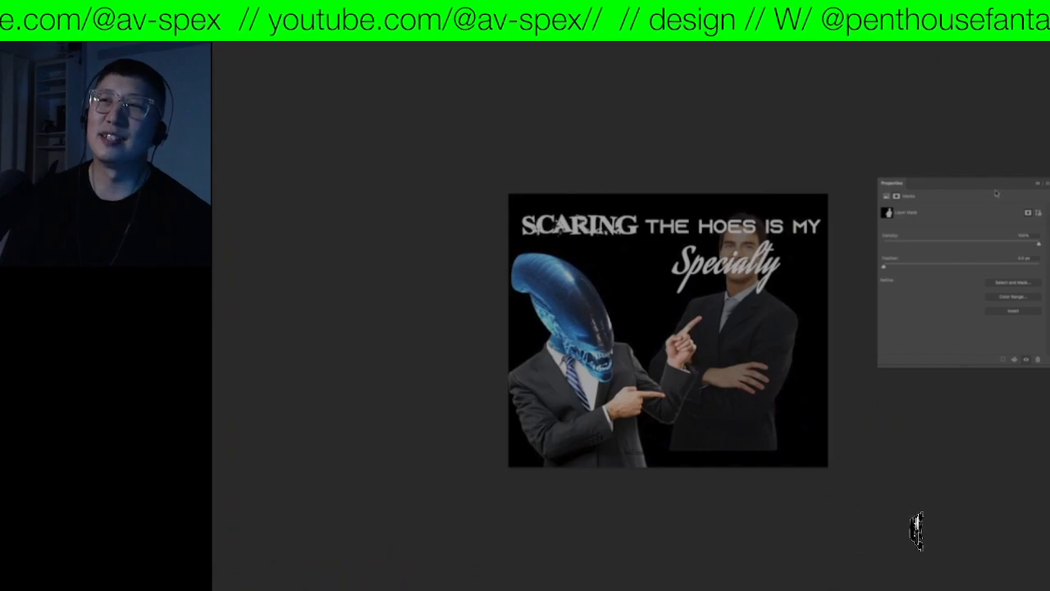
{"action": "left_click", "coordinate": [1036, 186]}
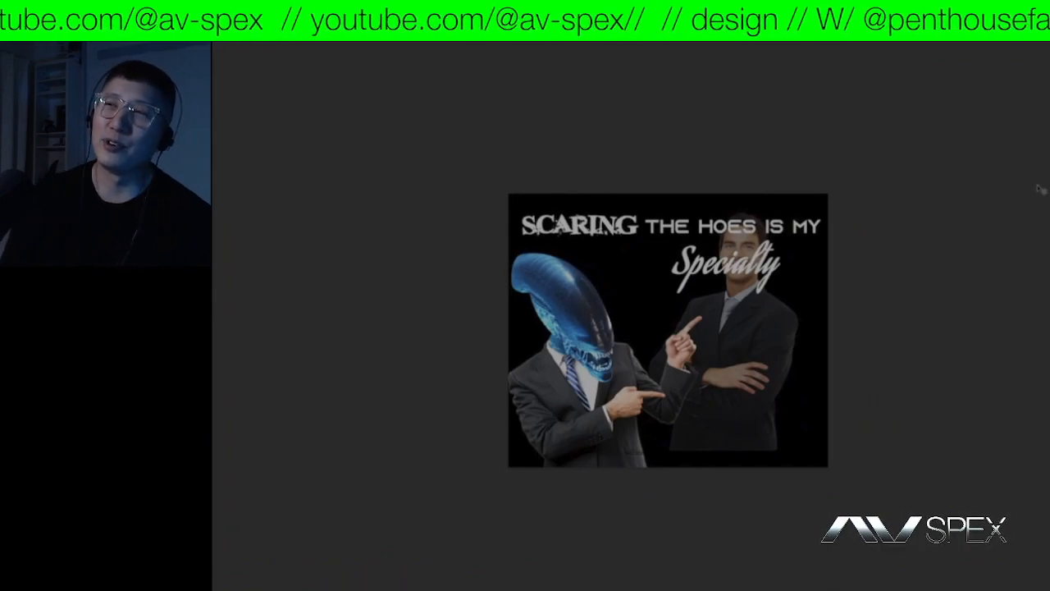
- Enlarge the cut-out businessman behind the headline, lower his layer opacity to 20%, and shift him slightly downward
{"action": "left_click", "coordinate": [753, 357]}
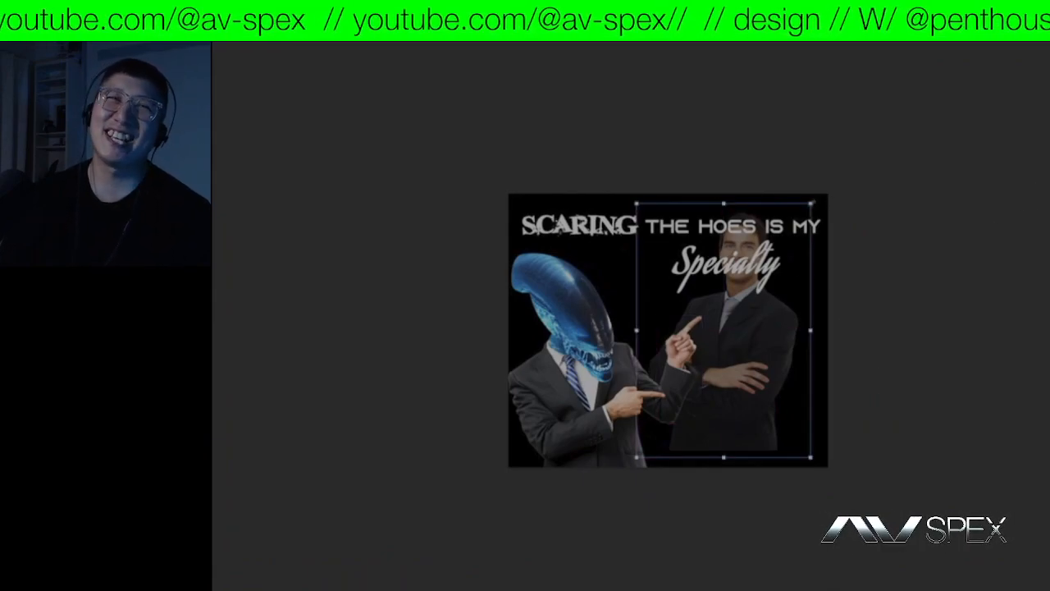
{"action": "left_click_drag", "start_coordinate": [813, 202], "coordinate": [912, 177]}
{"action": "key", "text": "Return"}
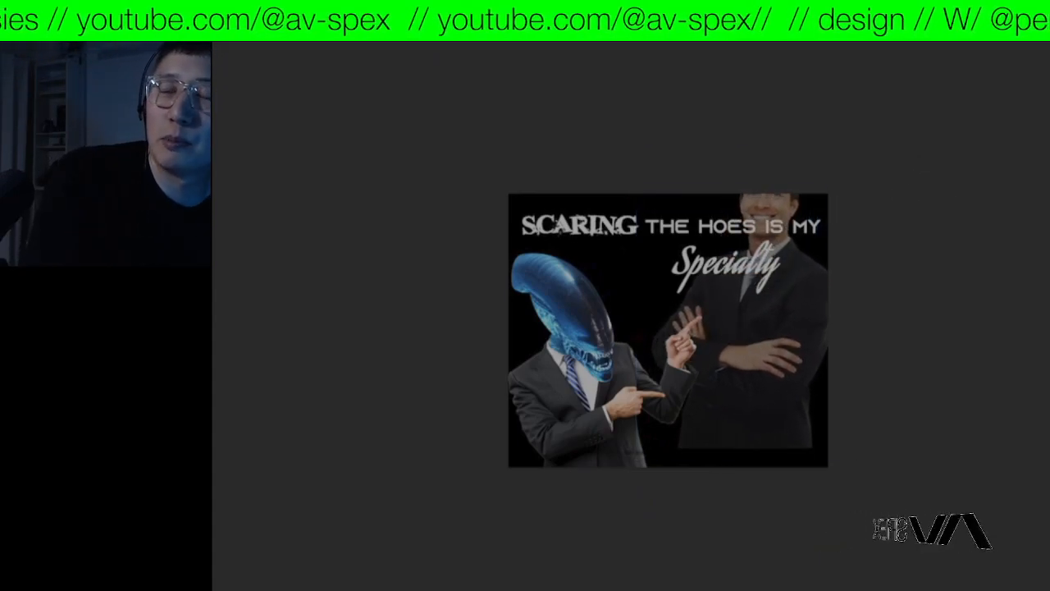
{"action": "key", "text": "2"}
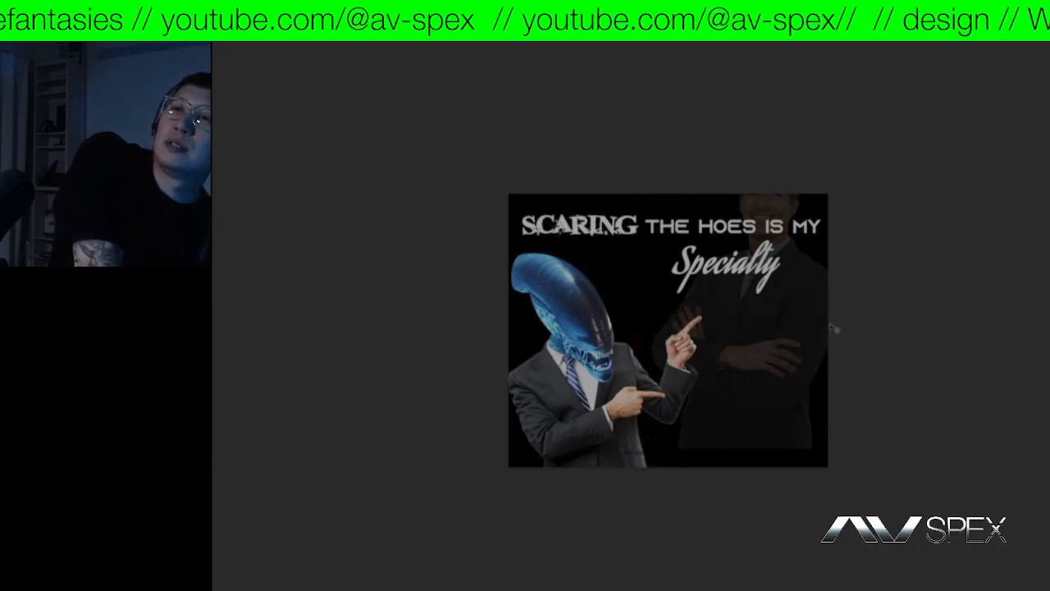
{"action": "left_click_drag", "start_coordinate": [815, 363], "coordinate": [819, 380]}
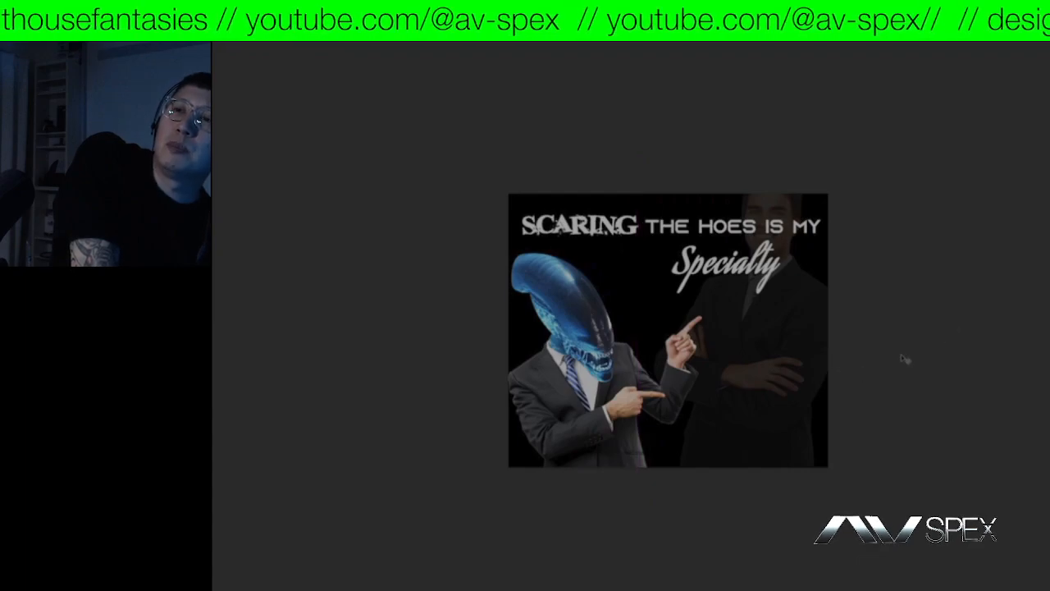
- Scale the faded businessman down with Free Transform so he fits the canvas's lower-right corner beneath the headline
{"action": "key", "text": "ctrl+t"}
{"action": "left_click_drag", "start_coordinate": [643, 165], "coordinate": [688, 292]}
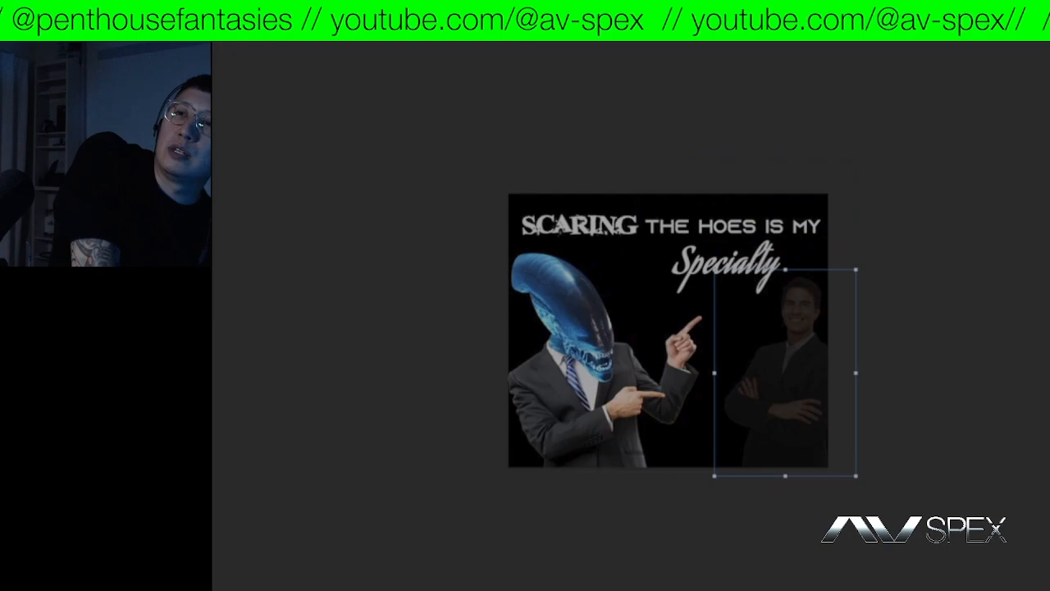
{"action": "key", "text": "Return"}
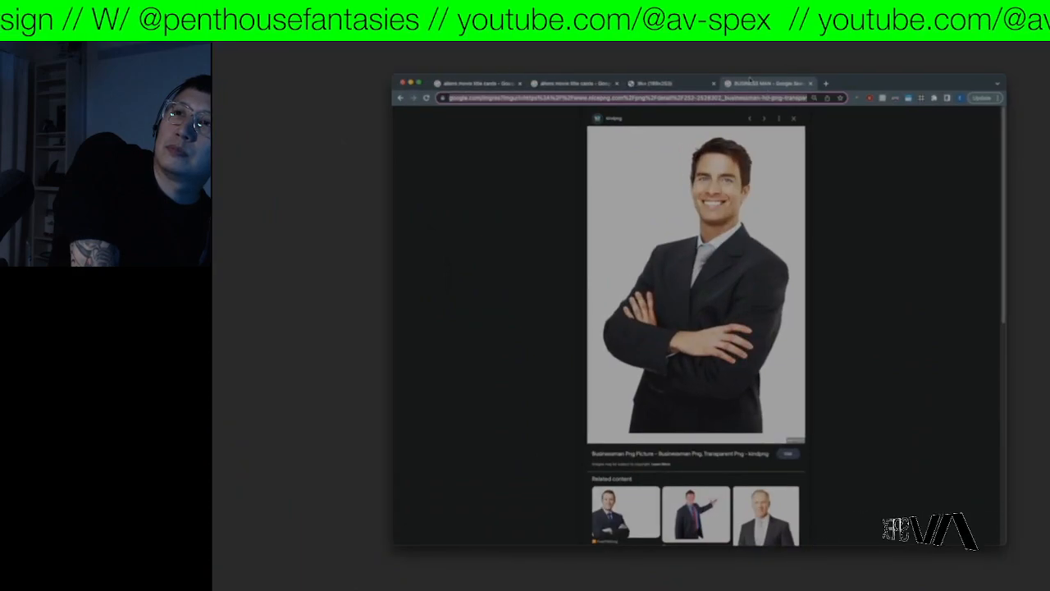
- Switch to the browser and search Google Images for "face hugger alien"
{"action": "key", "text": "super+l"}
{"action": "type", "text": "face"}
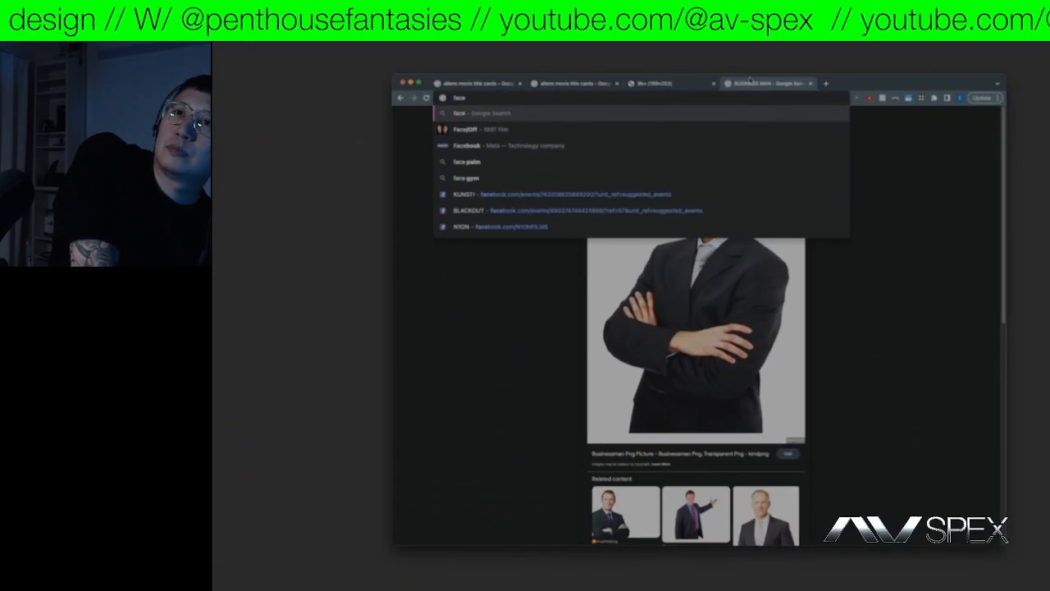
{"action": "type", "text": " hugger alien"}
{"action": "key", "text": "Return"}
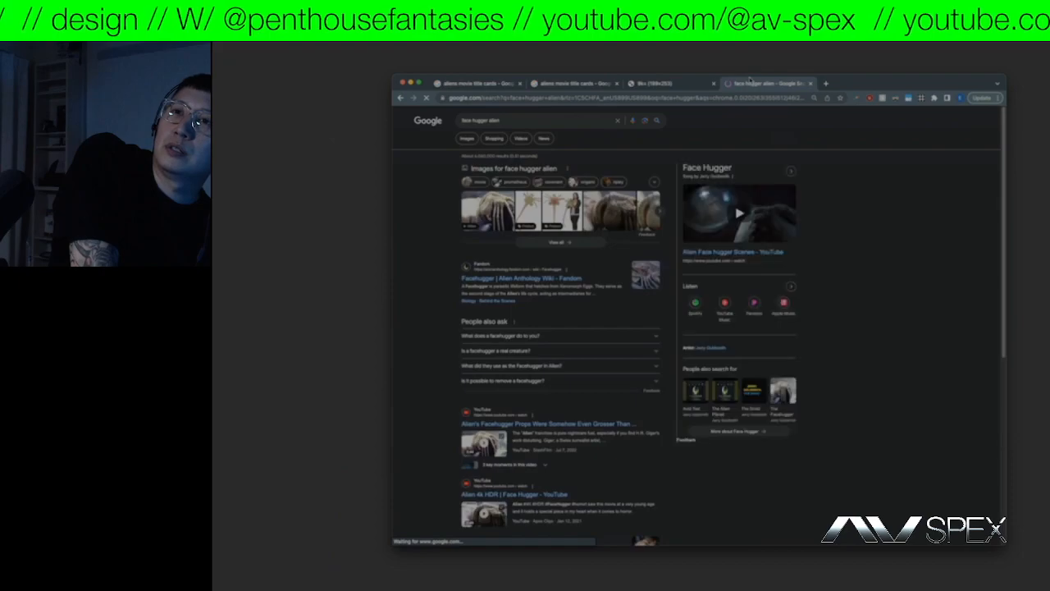
{"action": "left_click", "coordinate": [467, 139]}
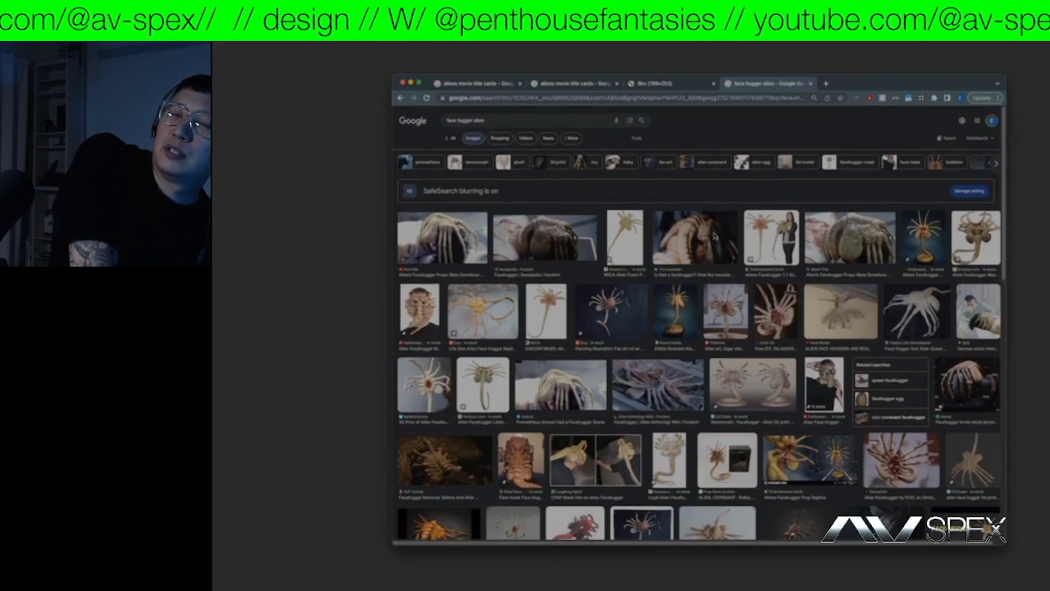
- Open the white-background facehugger prop, the man wearing a facehugger mask, and the Amazon latex mask results in separate tabs
{"action": "right_click", "coordinate": [626, 237]}
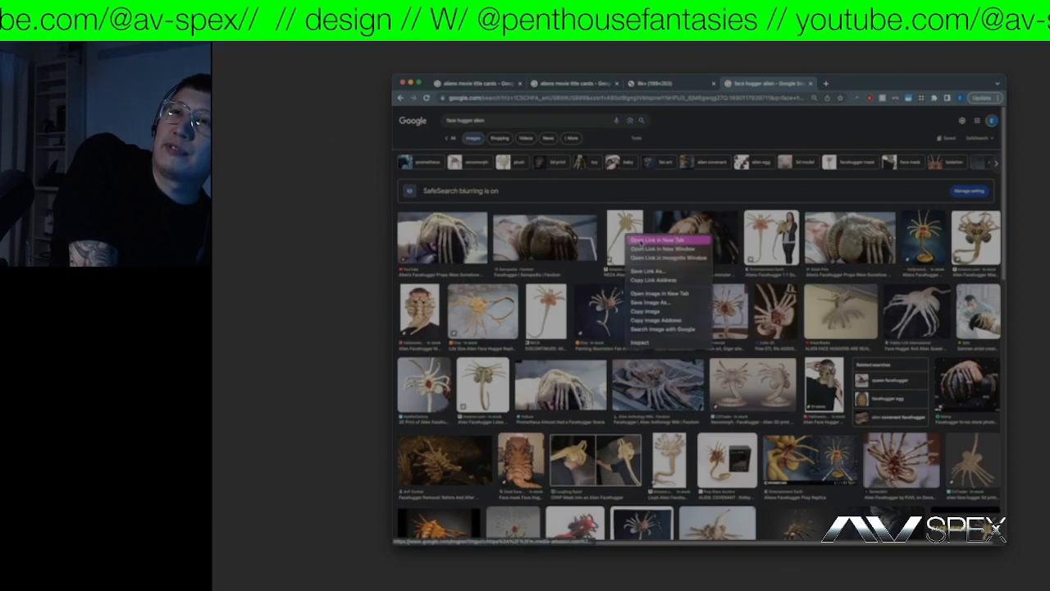
{"action": "left_click", "coordinate": [648, 243]}
{"action": "right_click", "coordinate": [486, 376]}
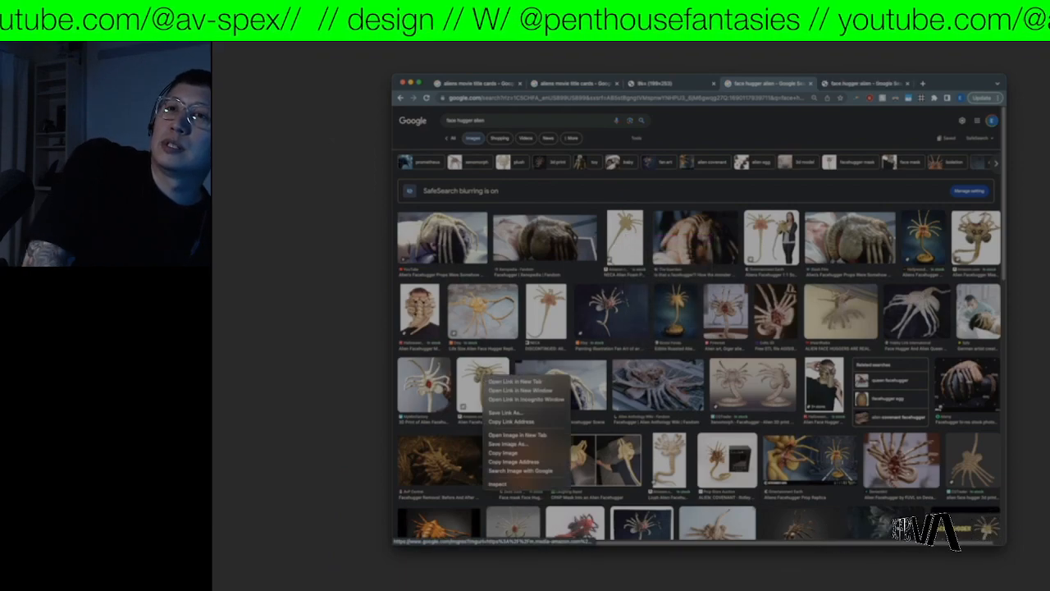
{"action": "right_click", "coordinate": [418, 302]}
{"action": "left_click", "coordinate": [459, 310]}
{"action": "right_click", "coordinate": [484, 371]}
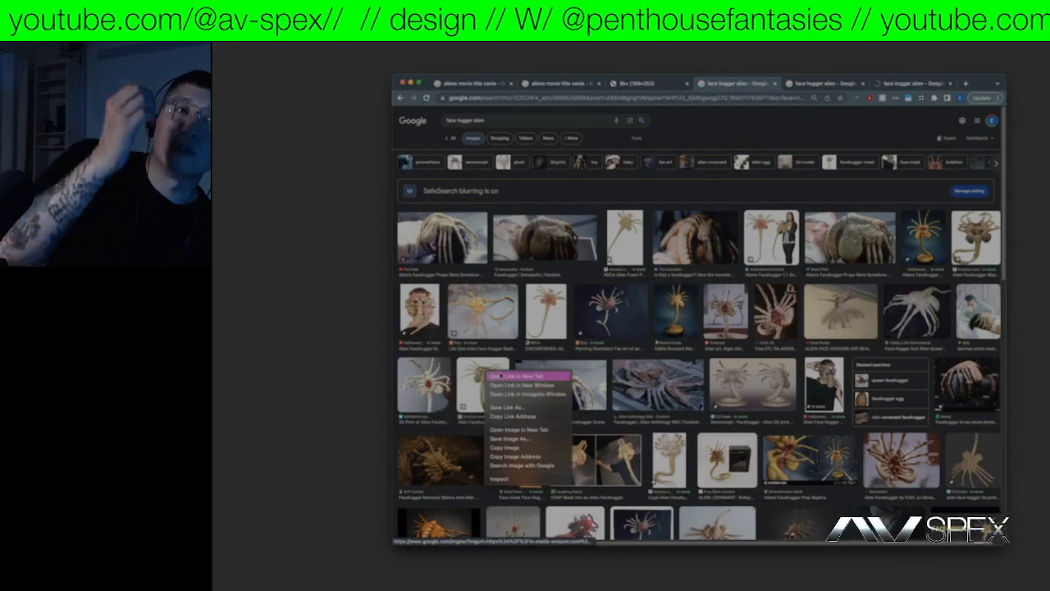
{"action": "left_click", "coordinate": [508, 375]}
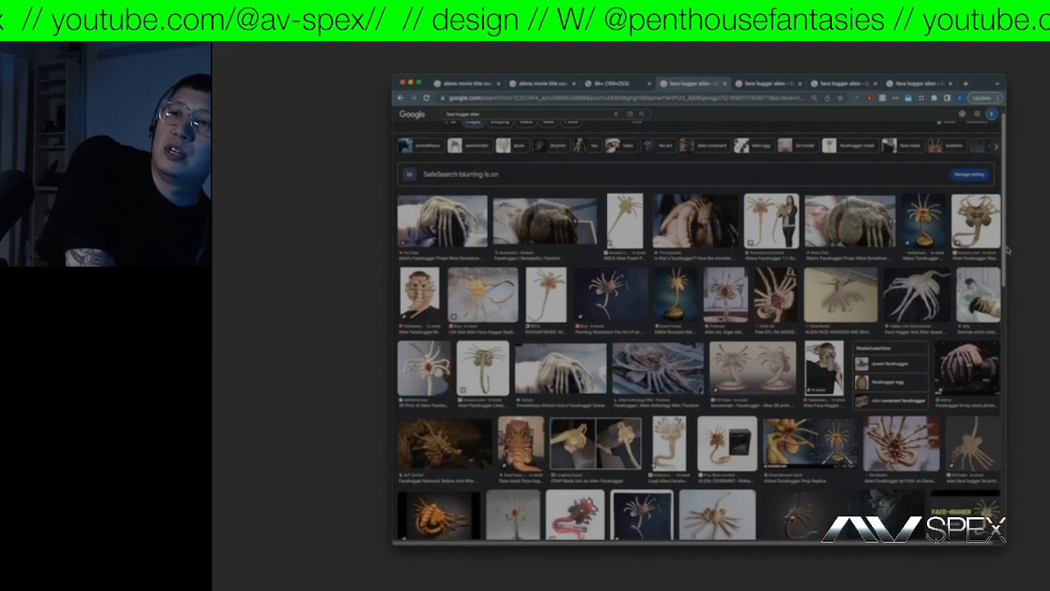
- Look further down the facehugger results and open the getDigital Alien Facehugger Plush picture in a new tab
{"action": "left_click_drag", "start_coordinate": [1008, 248], "coordinate": [999, 485]}
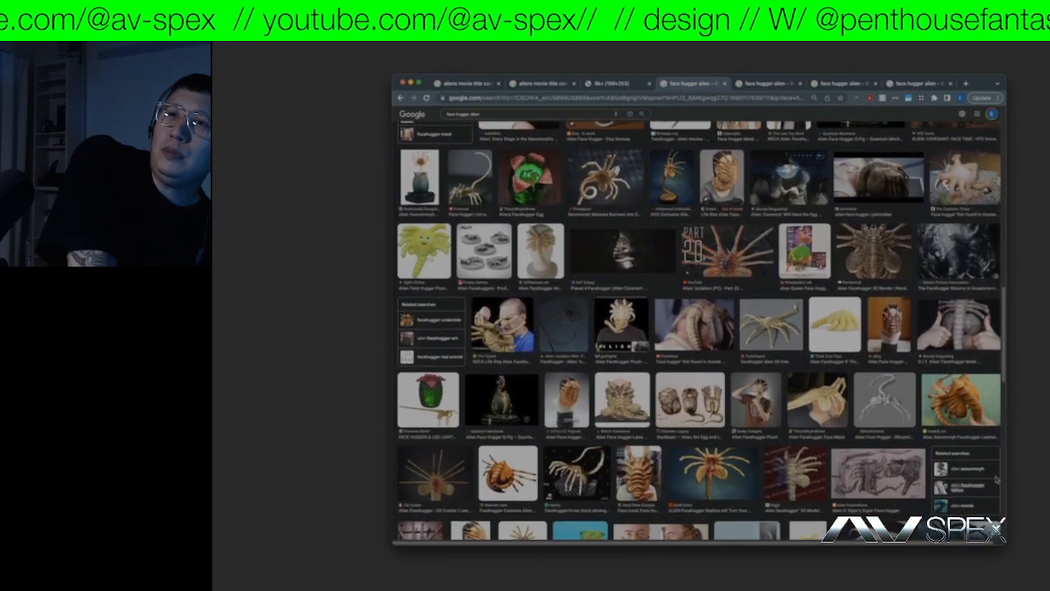
{"action": "right_click", "coordinate": [631, 315]}
{"action": "left_click", "coordinate": [661, 317]}
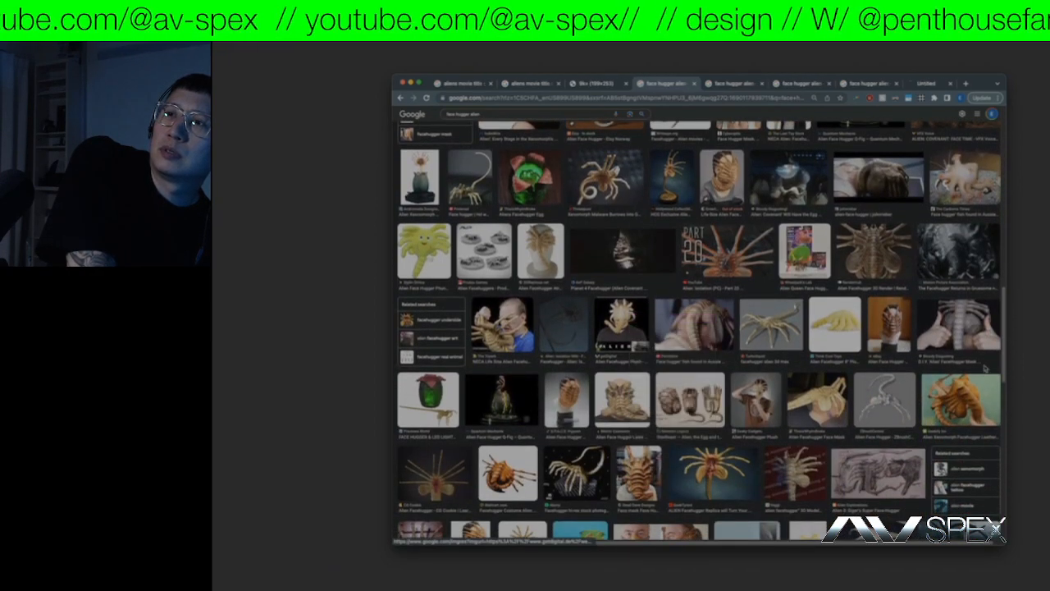
{"action": "left_click_drag", "start_coordinate": [1005, 367], "coordinate": [1006, 402]}
- Review the opened facehugger previews, close the Amazon latex mask and getDigital plush tabs, and return to the image results
{"action": "left_click", "coordinate": [742, 84]}
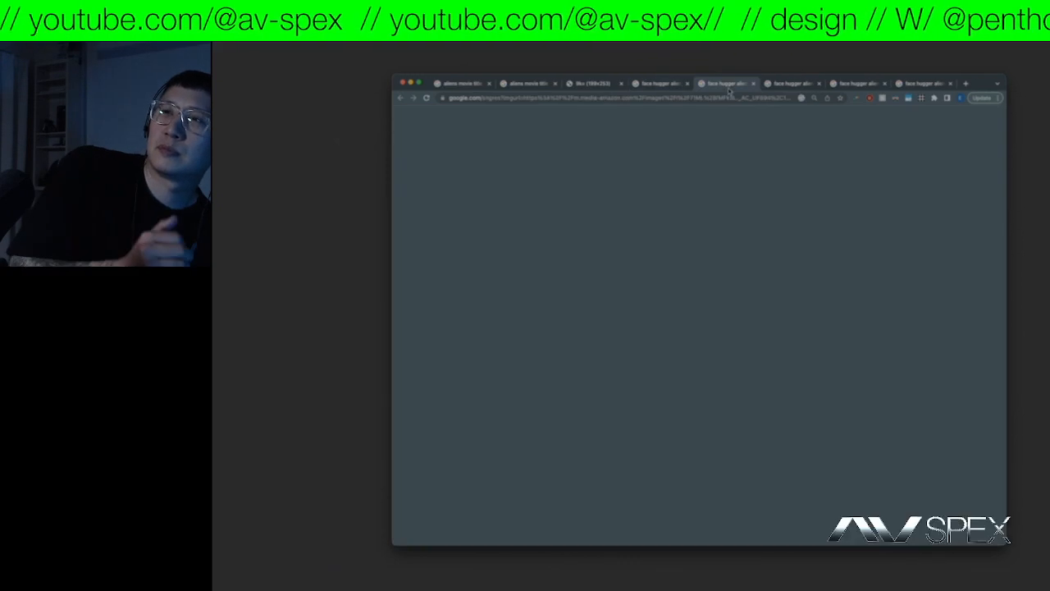
{"action": "left_click", "coordinate": [806, 89]}
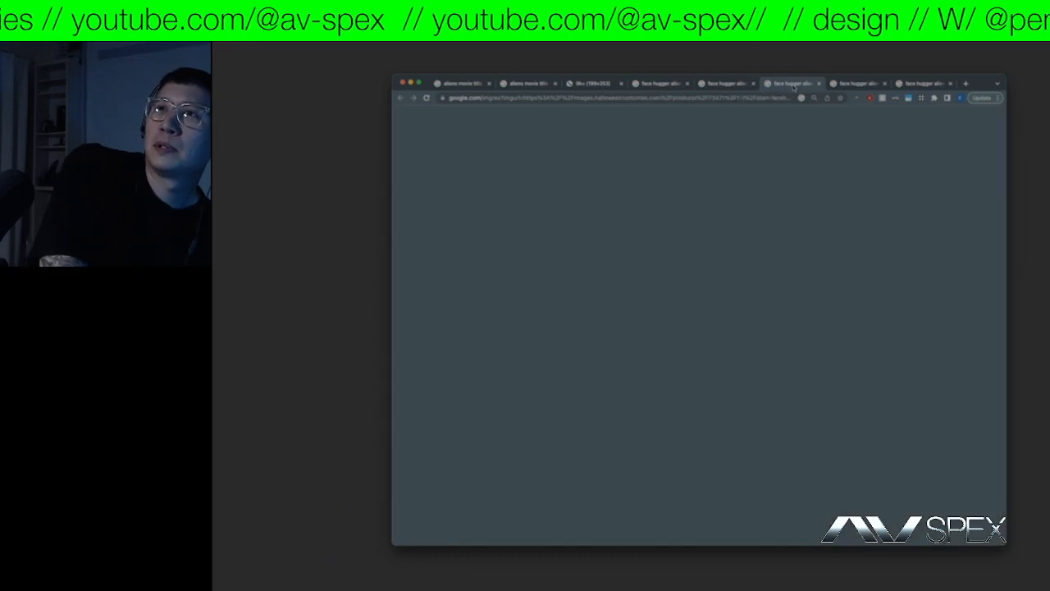
{"action": "scroll", "coordinate": [995, 196], "scroll_direction": "down", "scroll_amount": 3}
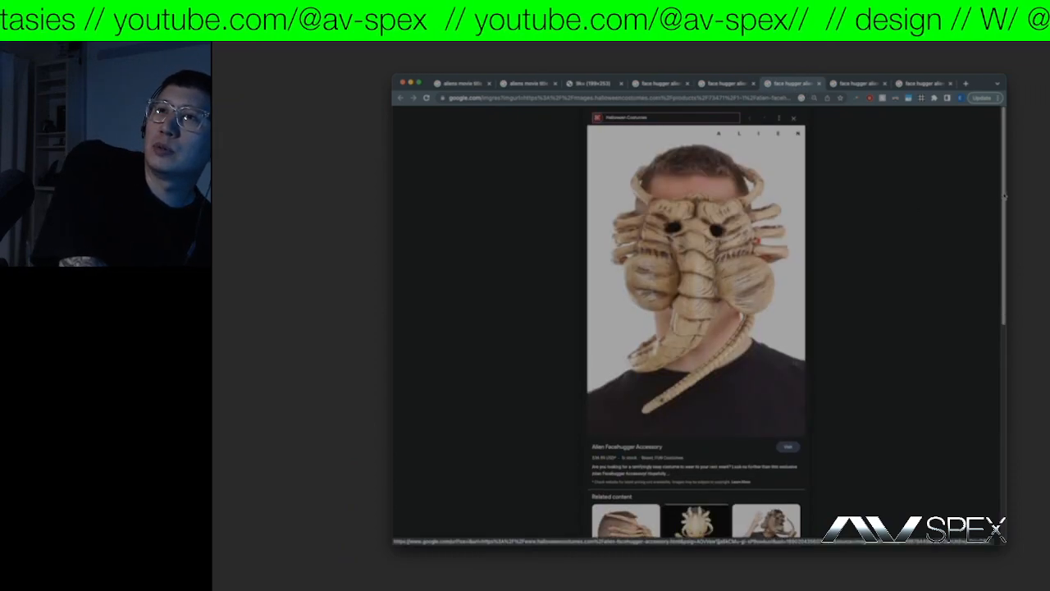
{"action": "left_click", "coordinate": [856, 85]}
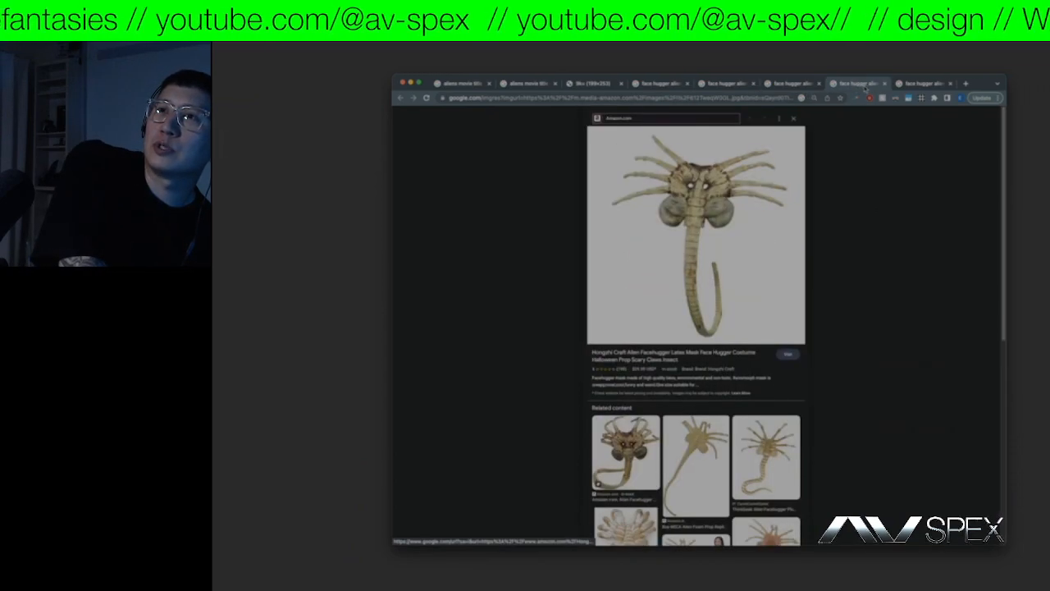
{"action": "left_click", "coordinate": [884, 84]}
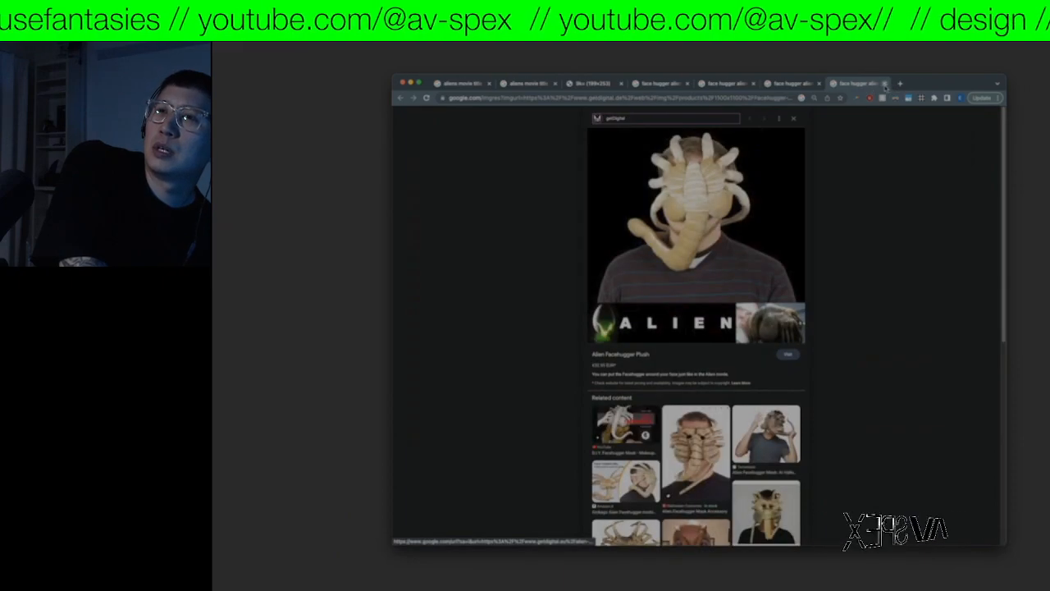
{"action": "left_click", "coordinate": [885, 84]}
{"action": "left_click", "coordinate": [753, 86]}
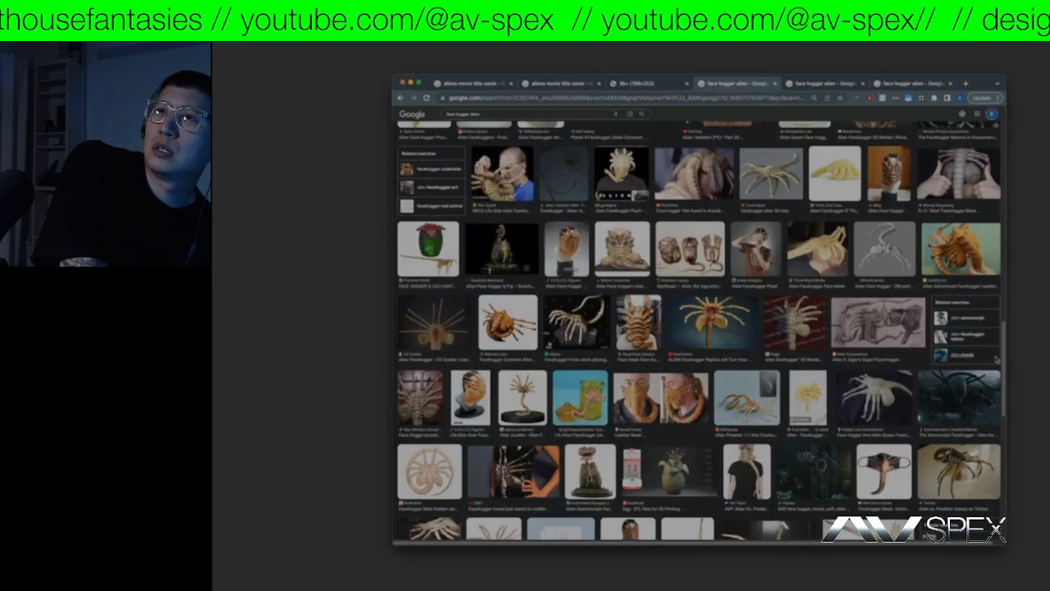
- Open the PerthNow picture of a facehugger wrapped around a head in a new tab and examine its related images
{"action": "left_click_drag", "start_coordinate": [1005, 354], "coordinate": [1037, 262]}
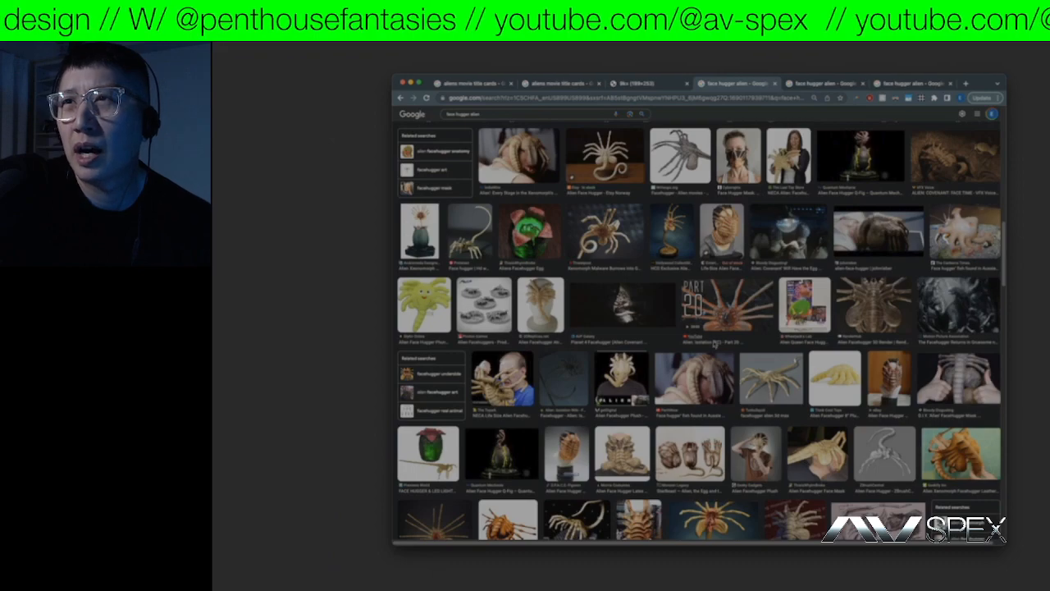
{"action": "right_click", "coordinate": [704, 371]}
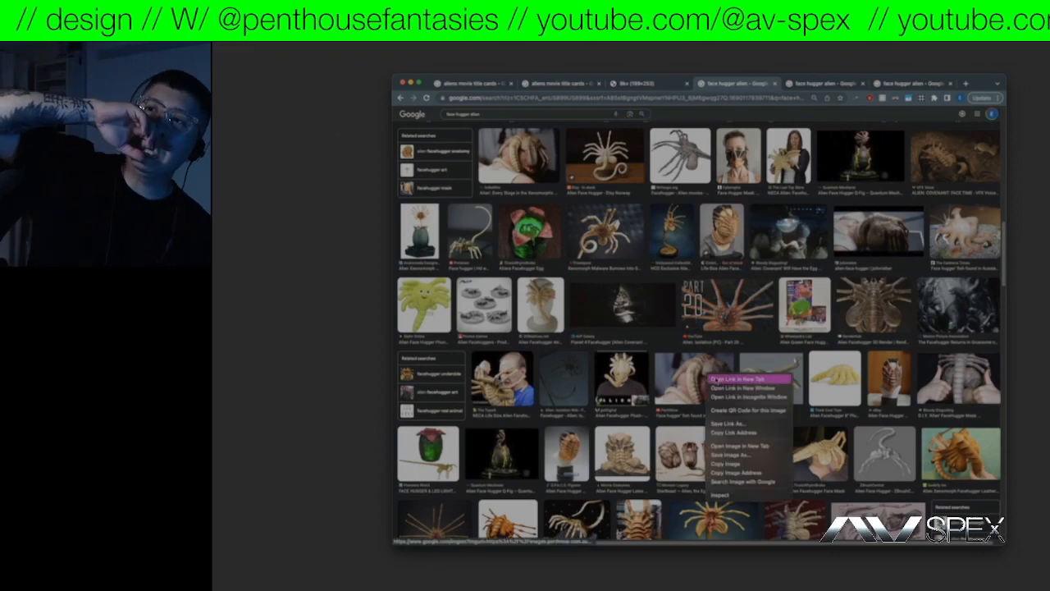
{"action": "left_click", "coordinate": [726, 376]}
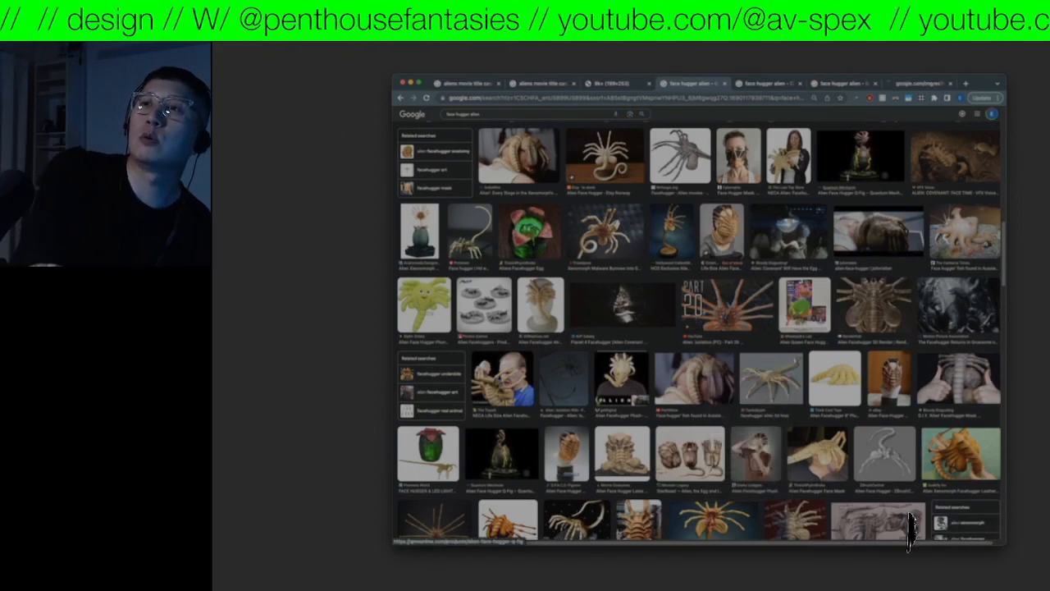
{"action": "left_click", "coordinate": [919, 83]}
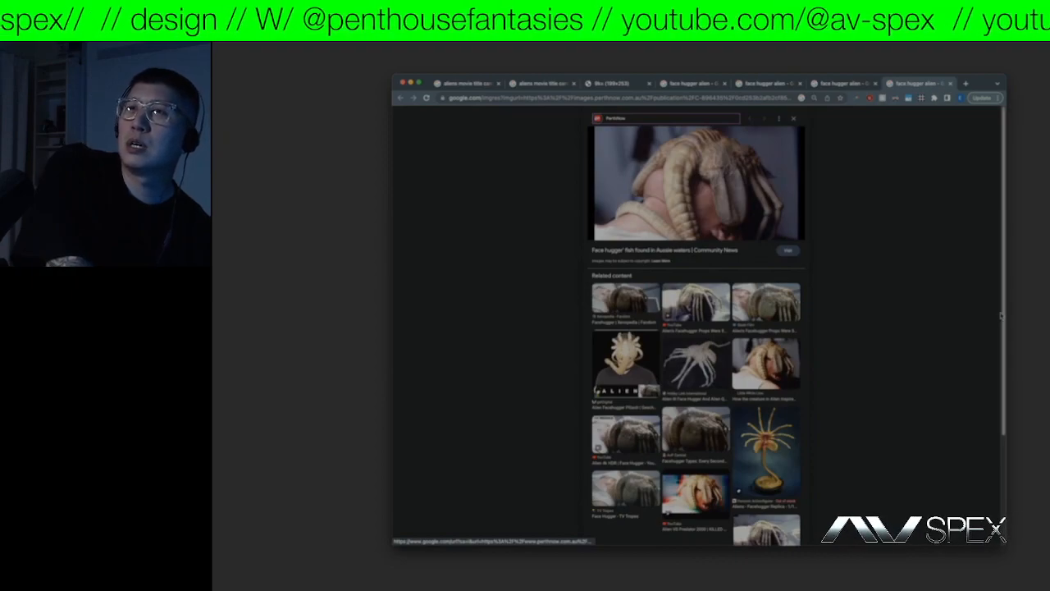
{"action": "left_click_drag", "start_coordinate": [1001, 316], "coordinate": [1005, 380]}
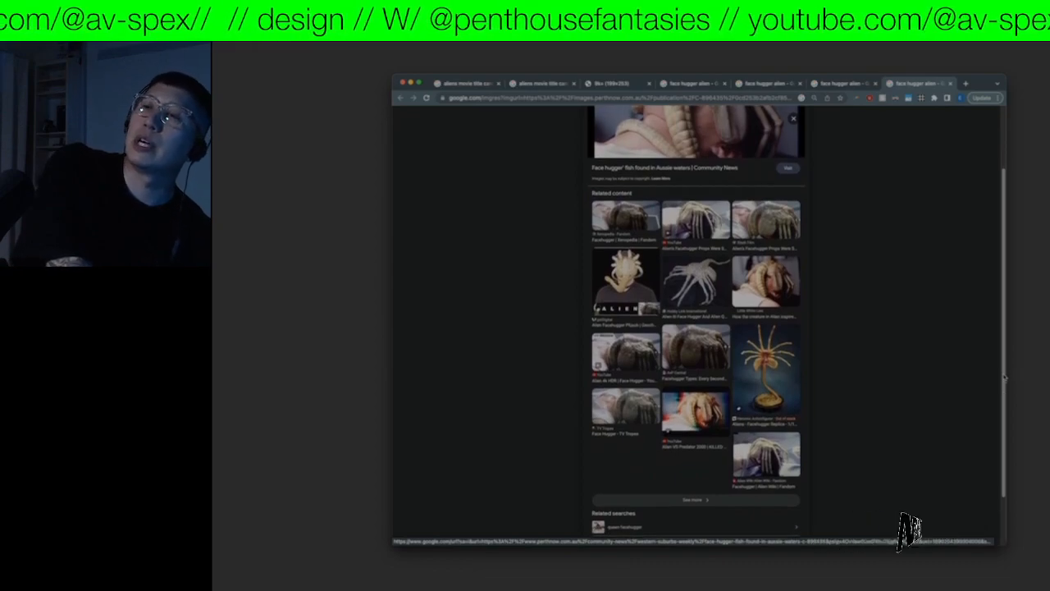
- Follow the related images through the "How the creature in Alien inspired a generation of SFX artists" picture to the Facehugger Anatomy picture
{"action": "scroll", "coordinate": [726, 284], "scroll_direction": "up", "scroll_amount": 1}
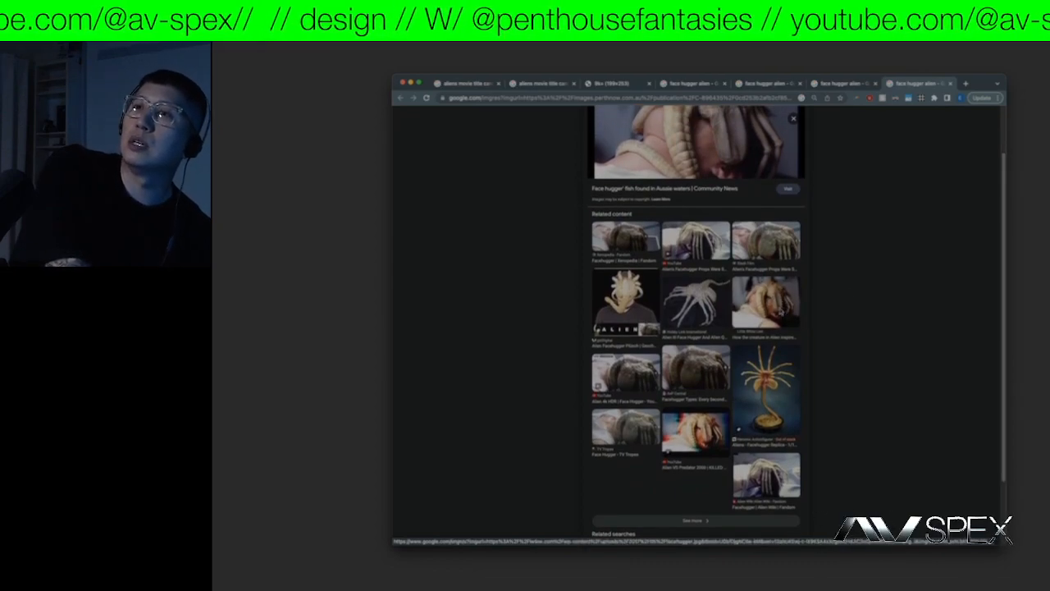
{"action": "left_click", "coordinate": [782, 311]}
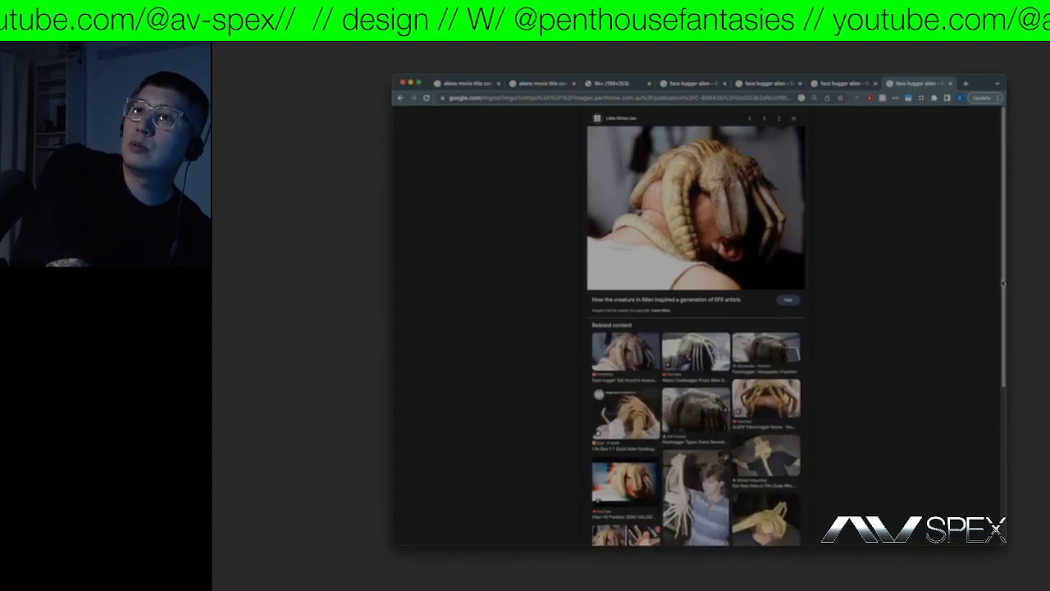
{"action": "left_click_drag", "start_coordinate": [1006, 283], "coordinate": [1008, 397]}
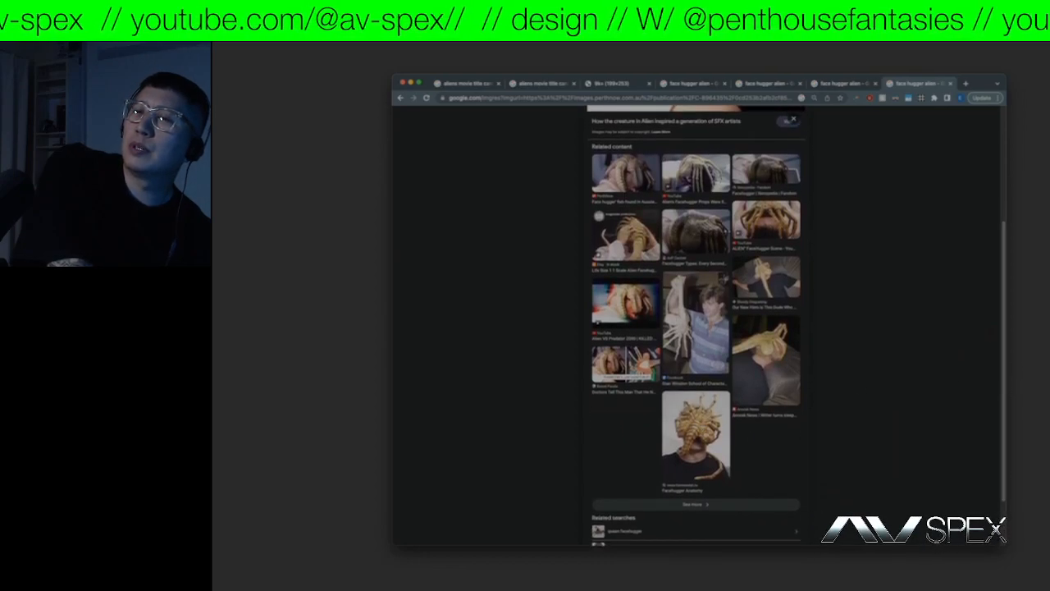
{"action": "left_click", "coordinate": [690, 433]}
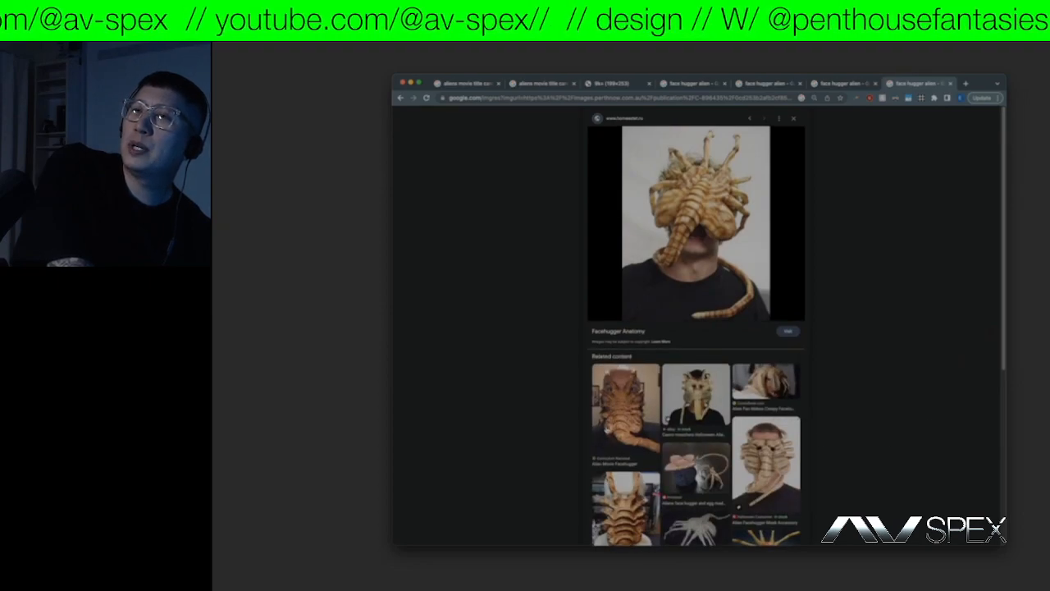
{"action": "scroll", "coordinate": [1006, 355], "scroll_direction": "down", "scroll_amount": 2}
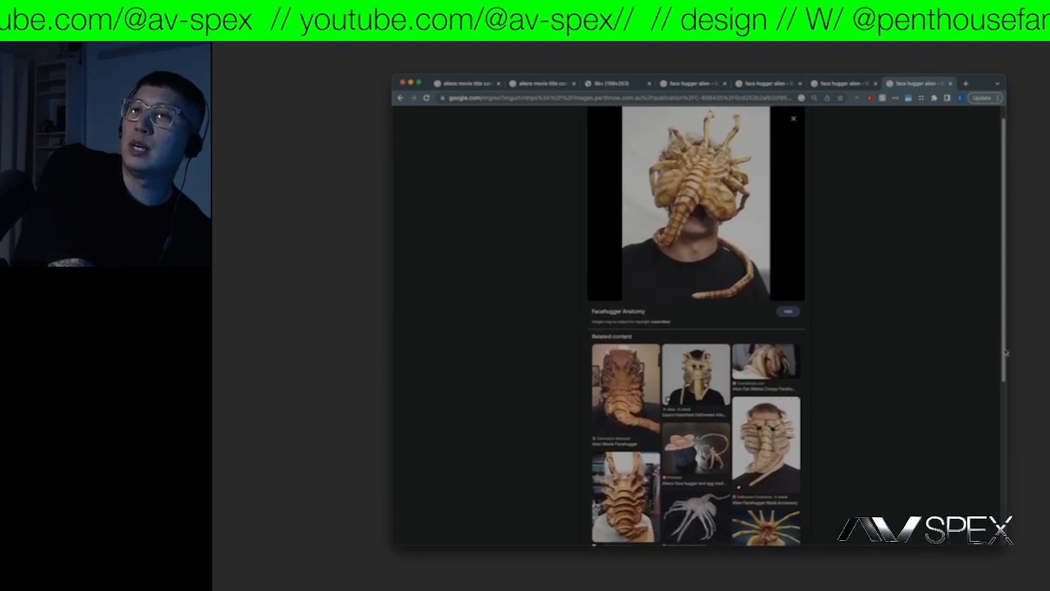
{"action": "scroll", "coordinate": [1006, 353], "scroll_direction": "up", "scroll_amount": 1}
{"action": "scroll", "coordinate": [1003, 350], "scroll_direction": "up", "scroll_amount": 1}
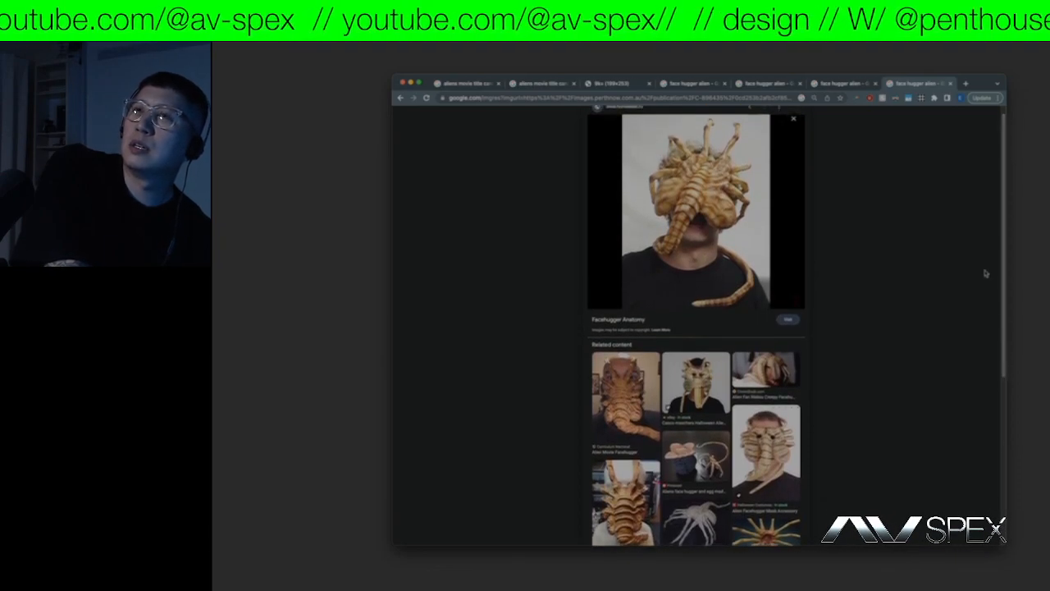
- Copy the Facehugger Anatomy image, switch to Photoshop, paste it into the meme, and place it over the faded businessman
{"action": "right_click", "coordinate": [706, 212]}
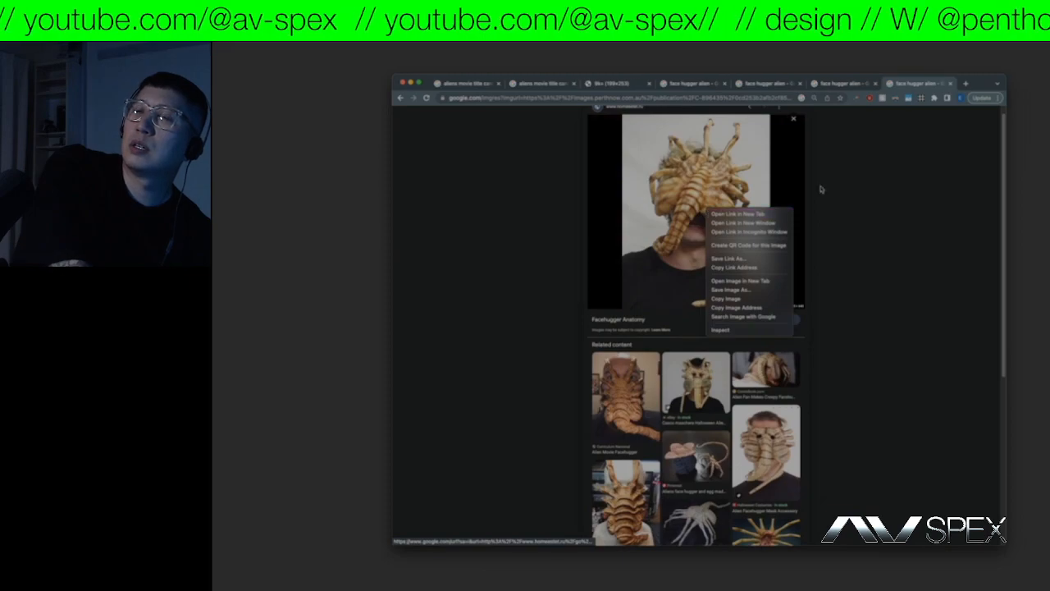
{"action": "left_click", "coordinate": [726, 299]}
{"action": "key", "text": "super+Tab"}
{"action": "key", "text": "super+v"}
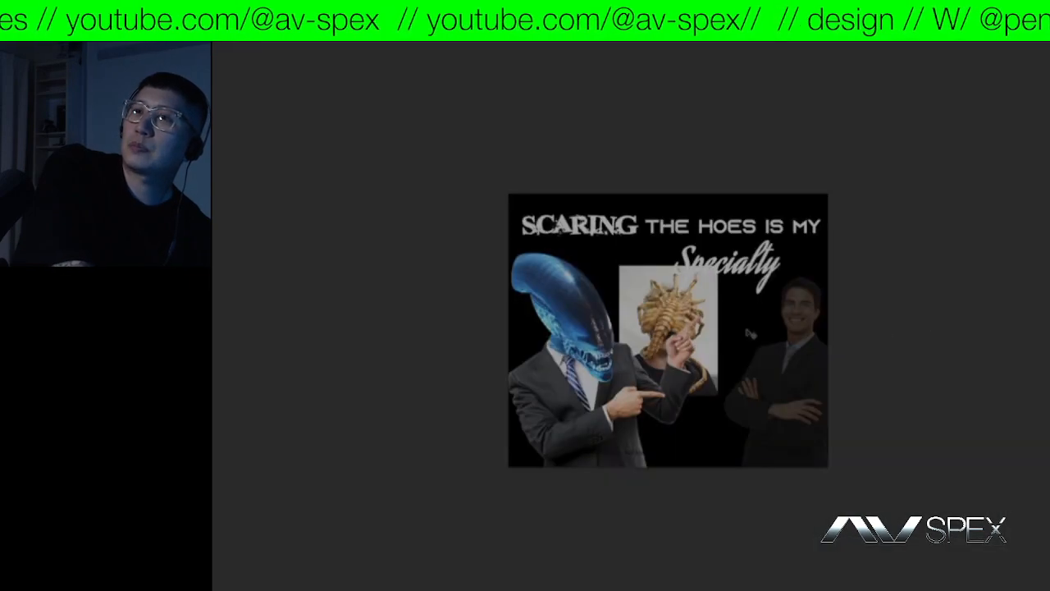
{"action": "left_click_drag", "start_coordinate": [749, 332], "coordinate": [837, 359]}
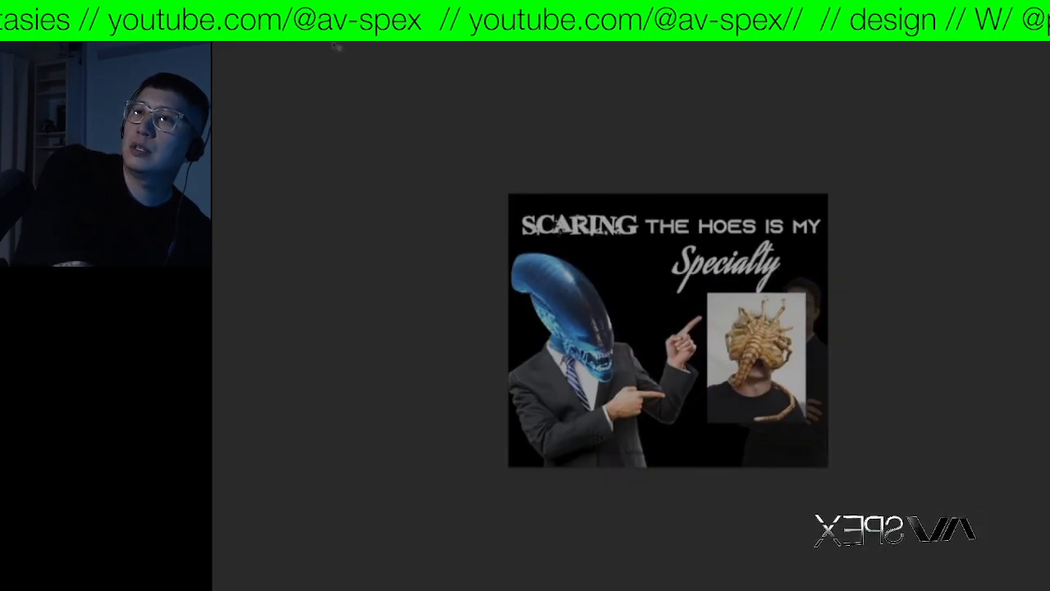
- Cut the facehugger-covered head out of its white background and remove the black shirt
{"action": "left_click", "coordinate": [329, 24]}
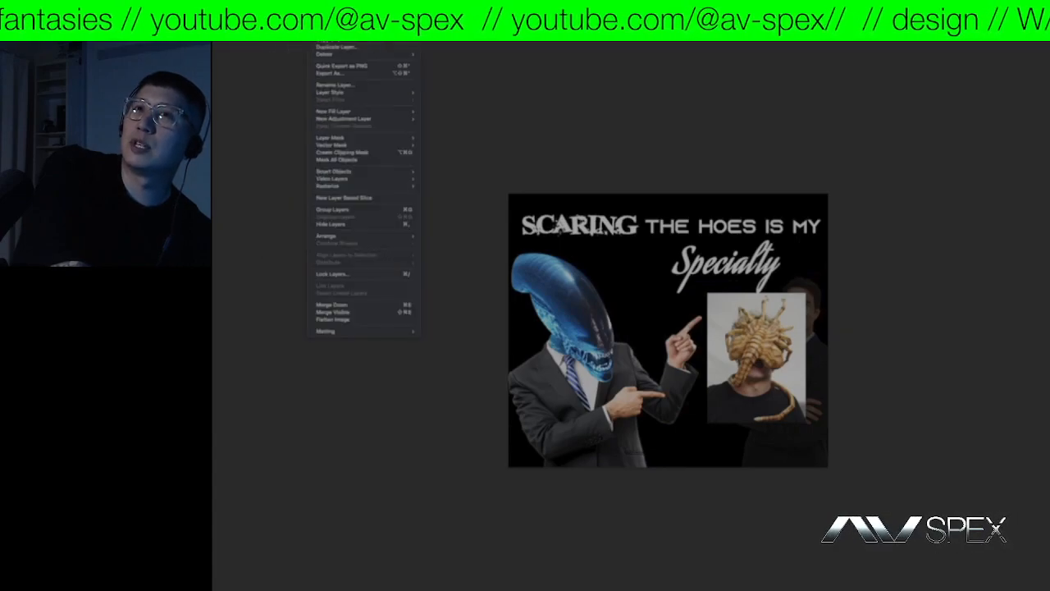
{"action": "mouse_move", "coordinate": [365, 24]}
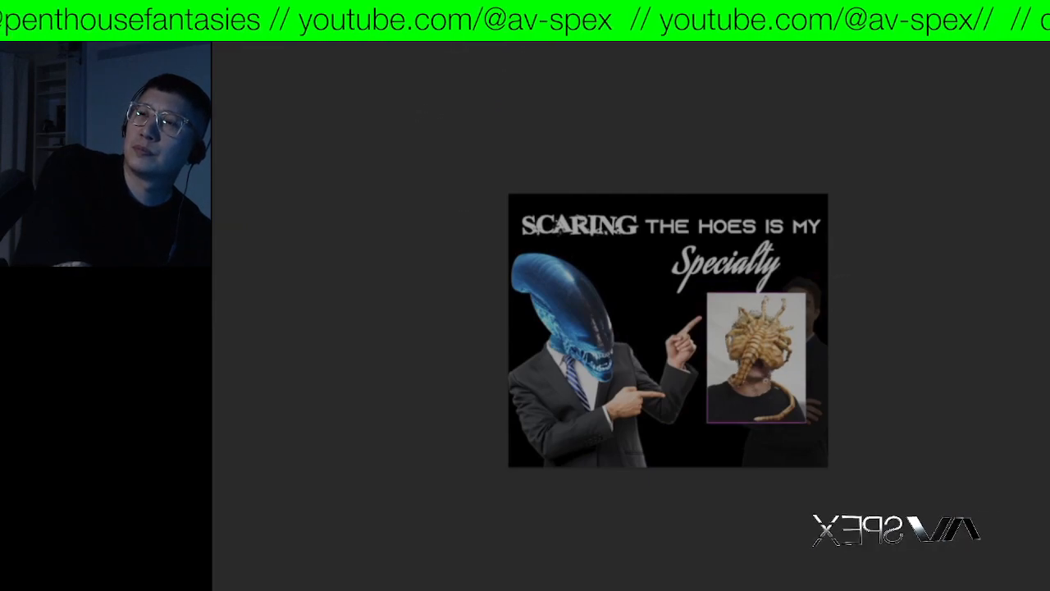
{"action": "key", "text": "ctrl+plus"}
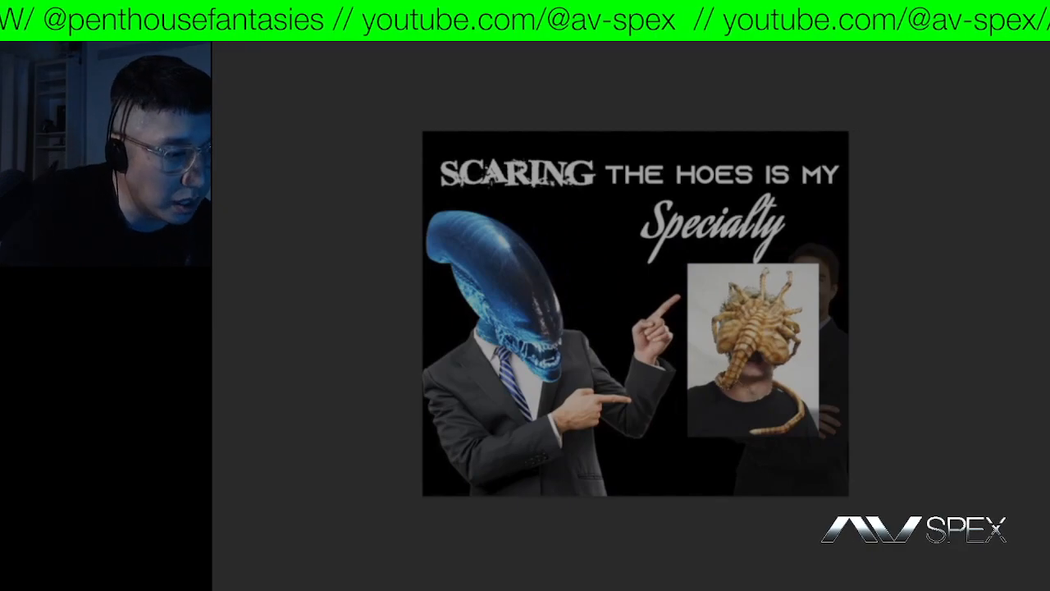
{"action": "key", "text": "ctrl+plus"}
{"action": "key", "text": "ctrl+plus"}
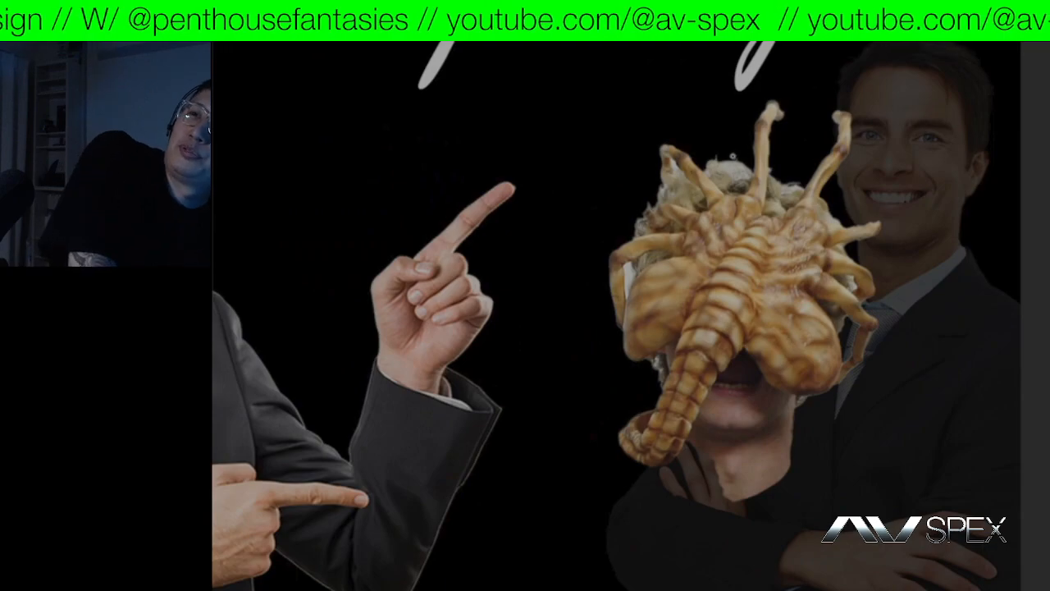
- Turn the path around the hair at the crown, between the facehugger's upper-left legs, into a selection and delete that hair
{"action": "key", "text": "ctrl+plus"}
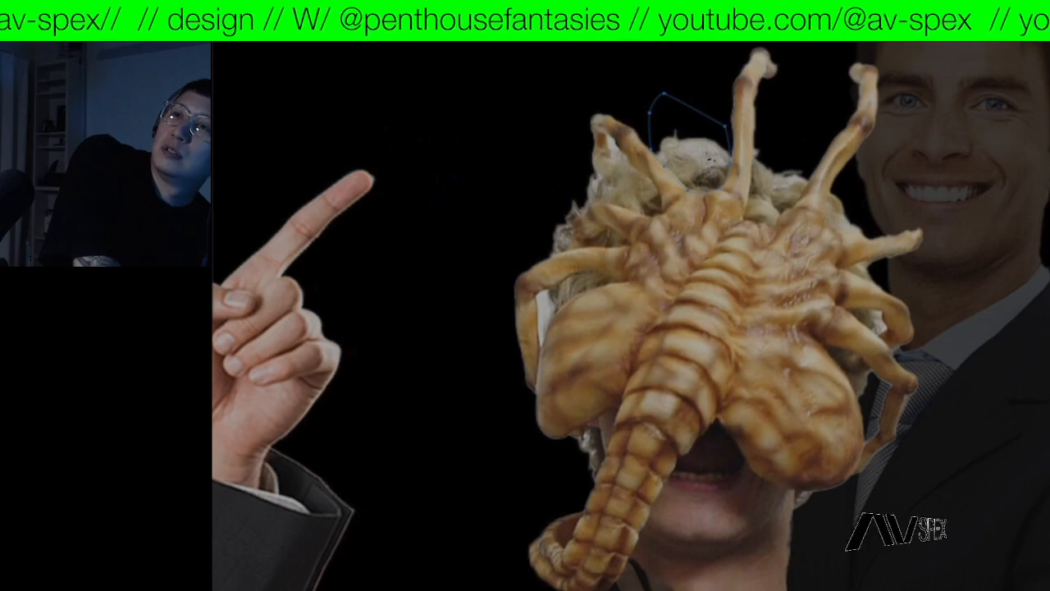
{"action": "right_click", "coordinate": [717, 156]}
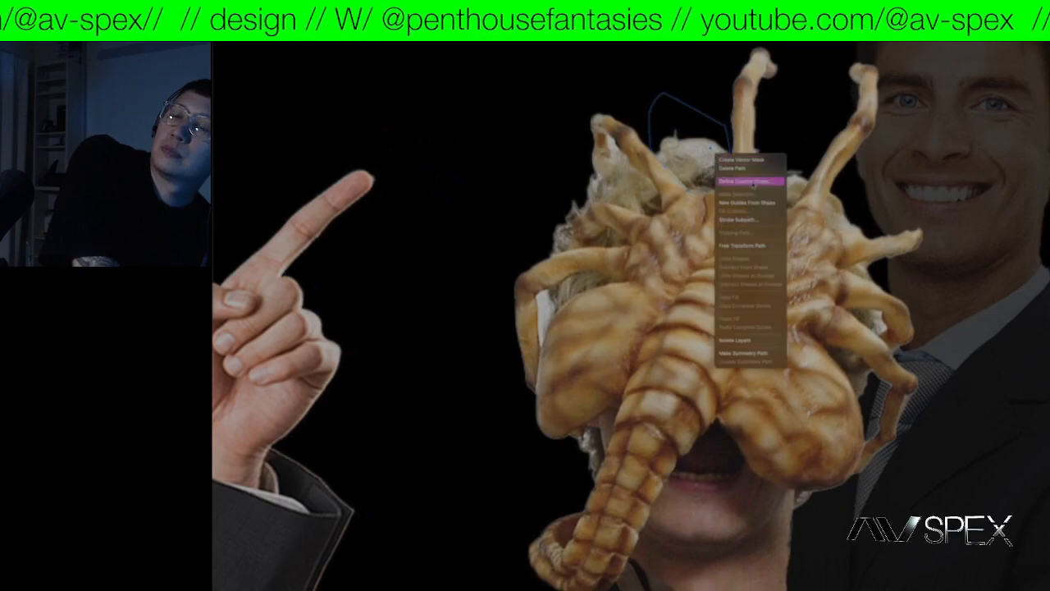
{"action": "left_click", "coordinate": [689, 138]}
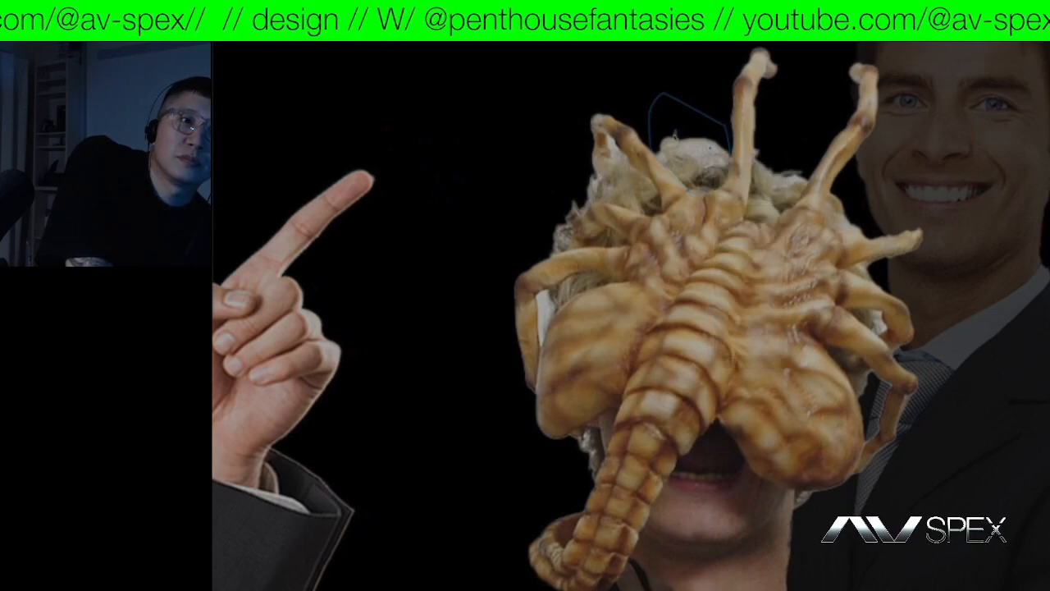
{"action": "right_click", "coordinate": [676, 136]}
{"action": "left_click", "coordinate": [680, 157]}
{"action": "right_click", "coordinate": [680, 157]}
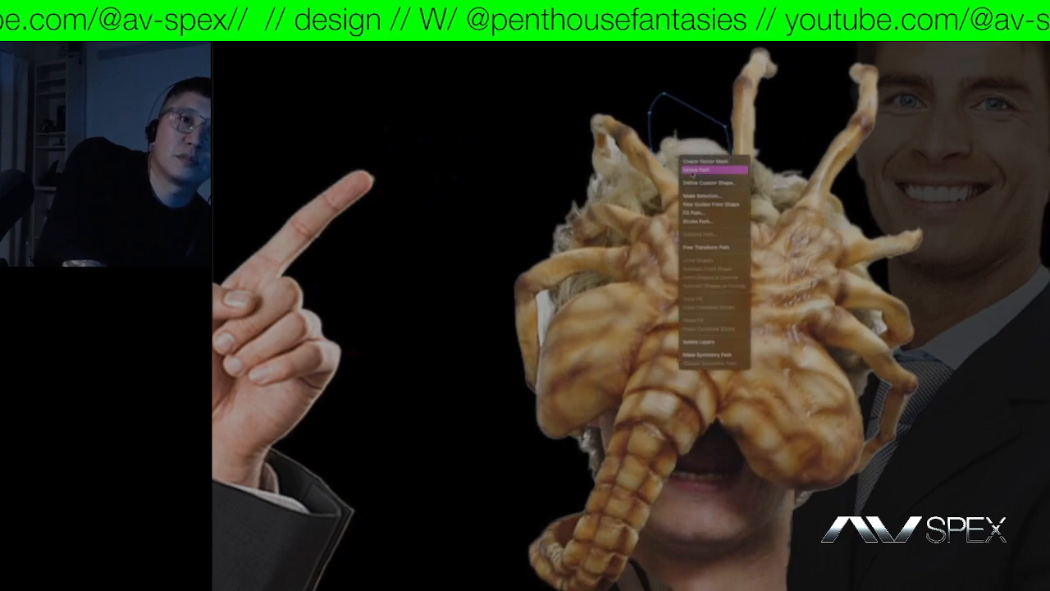
{"action": "left_click", "coordinate": [701, 196]}
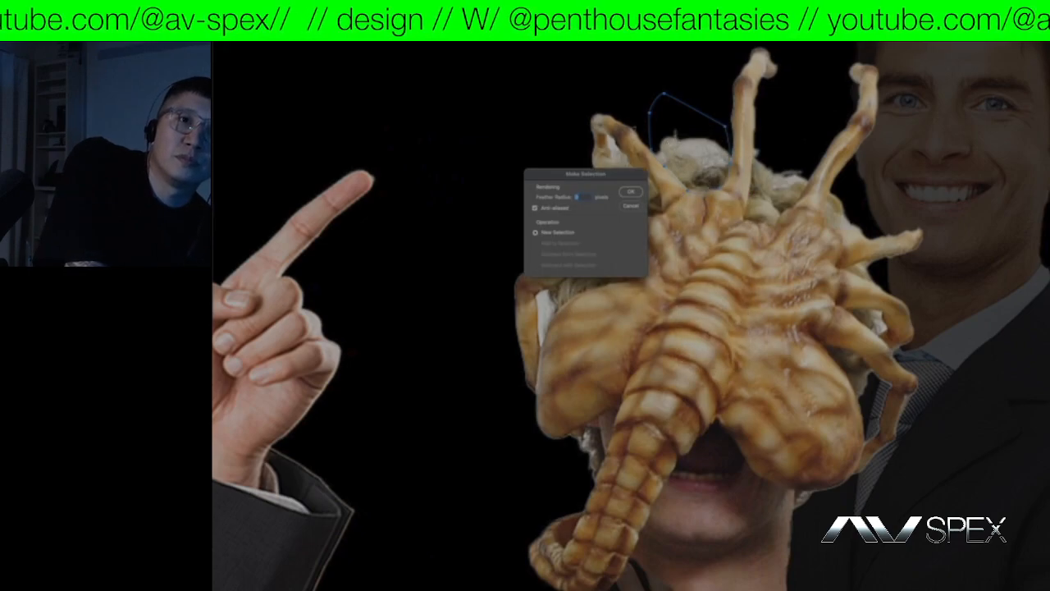
{"action": "key", "text": "Return"}
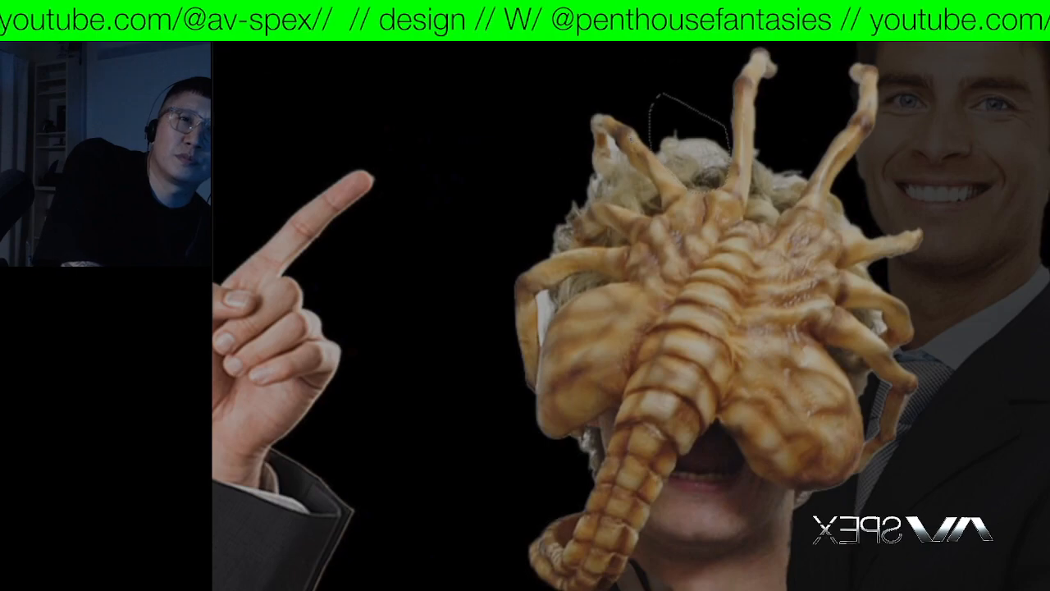
{"action": "key", "text": "Delete"}
{"action": "key", "text": "ctrl+d"}
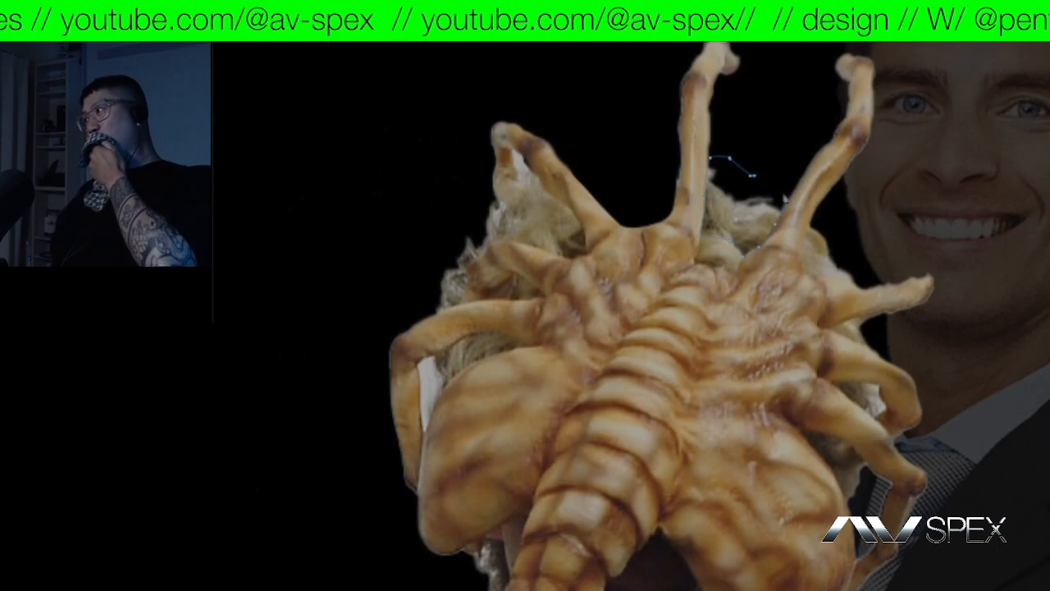
- Convert the path around the hair between the facehugger's two tallest legs into a selection, delete the hair, and deselect
{"action": "right_click", "coordinate": [742, 202]}
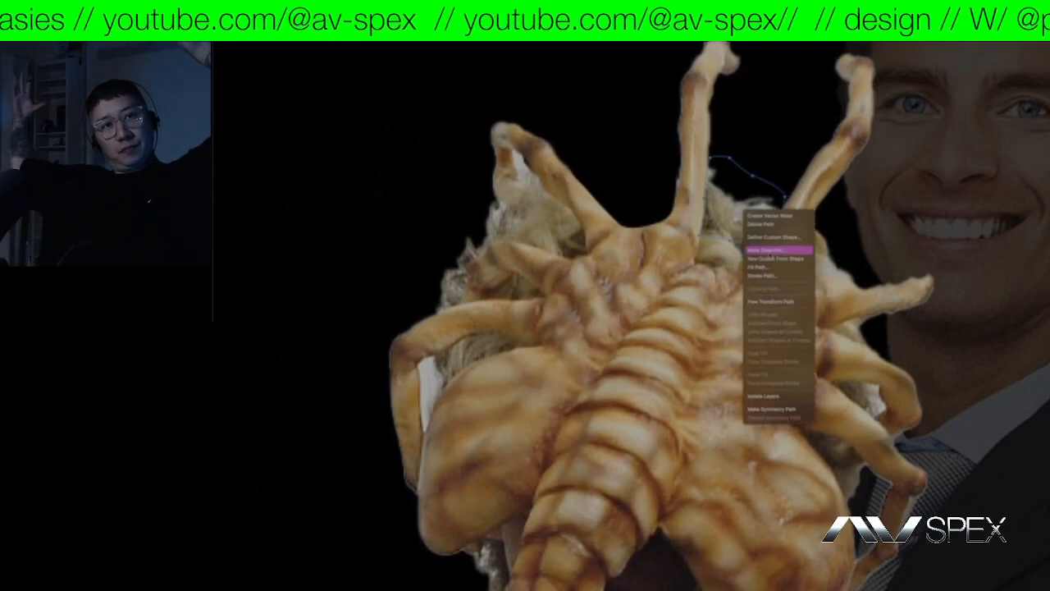
{"action": "left_click", "coordinate": [828, 213]}
{"action": "left_click", "coordinate": [632, 192]}
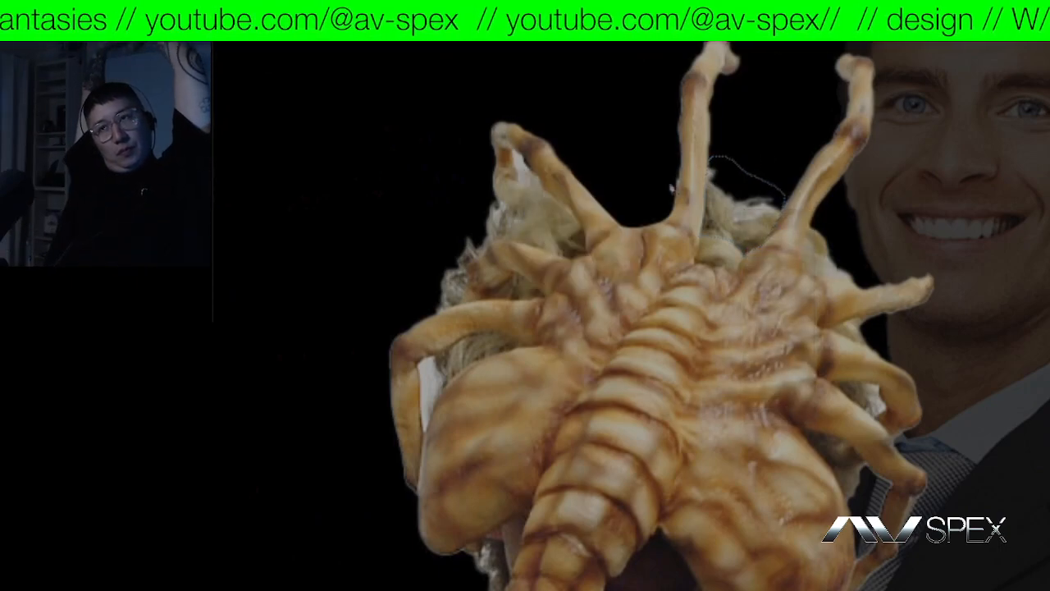
{"action": "key", "text": "Delete"}
{"action": "key", "text": "ctrl+d"}
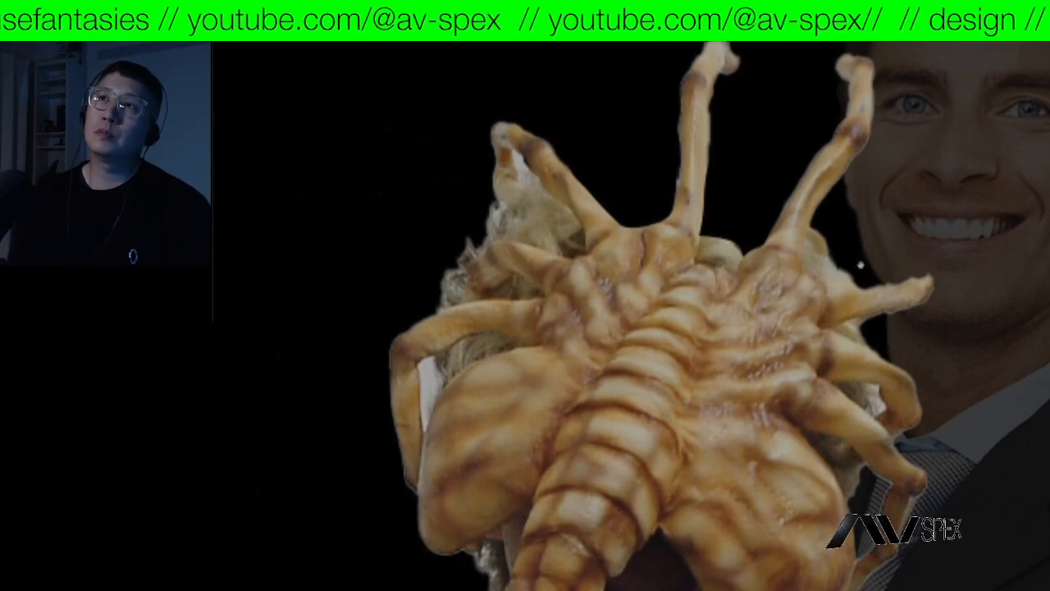
- Outline the hair between the tall right leg and the next leg below with a path, make it a selection, and erase it
{"action": "left_click_drag", "start_coordinate": [861, 265], "coordinate": [823, 245]}
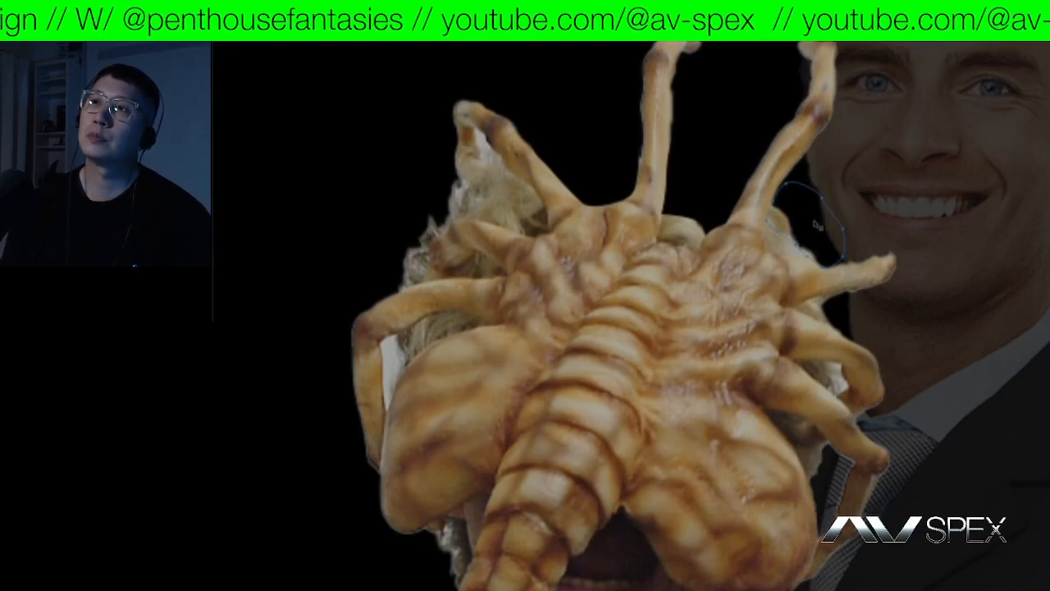
{"action": "key", "text": "ctrl"}
{"action": "key", "text": "ctrl"}
{"action": "left_click", "coordinate": [751, 198]}
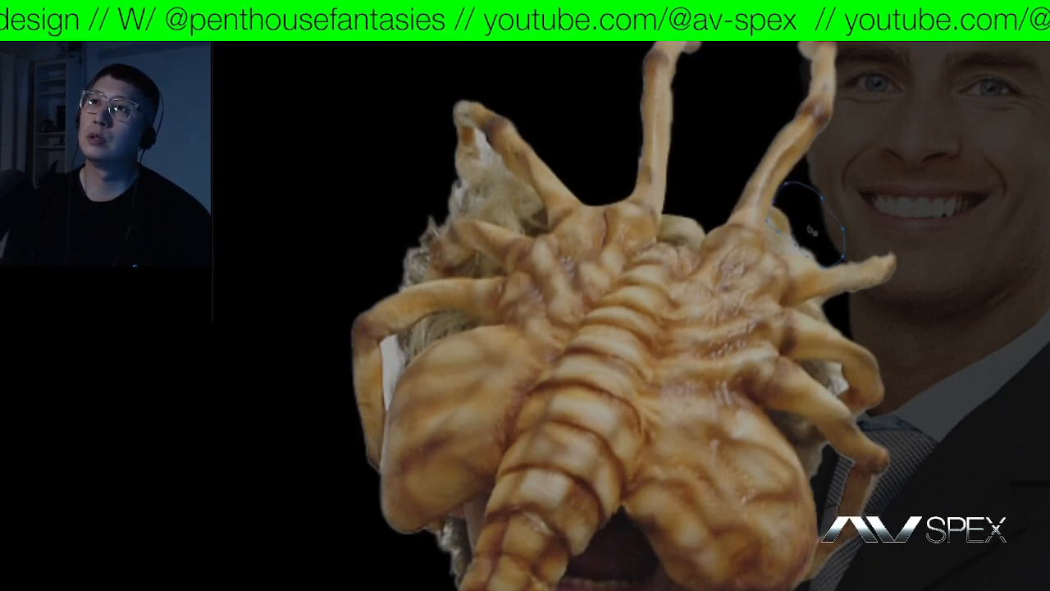
{"action": "right_click", "coordinate": [810, 227]}
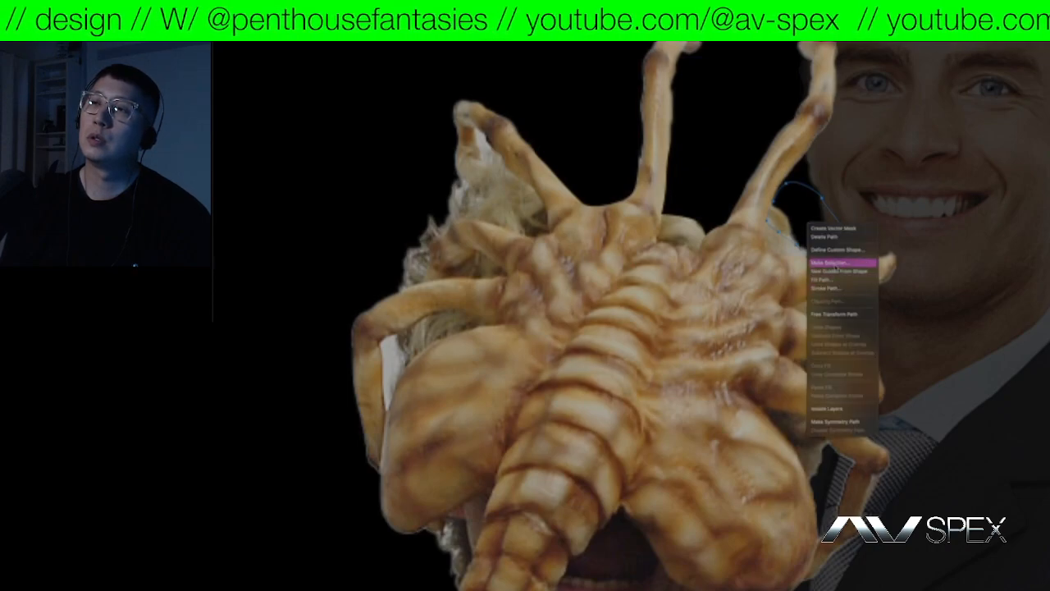
{"action": "left_click", "coordinate": [831, 262]}
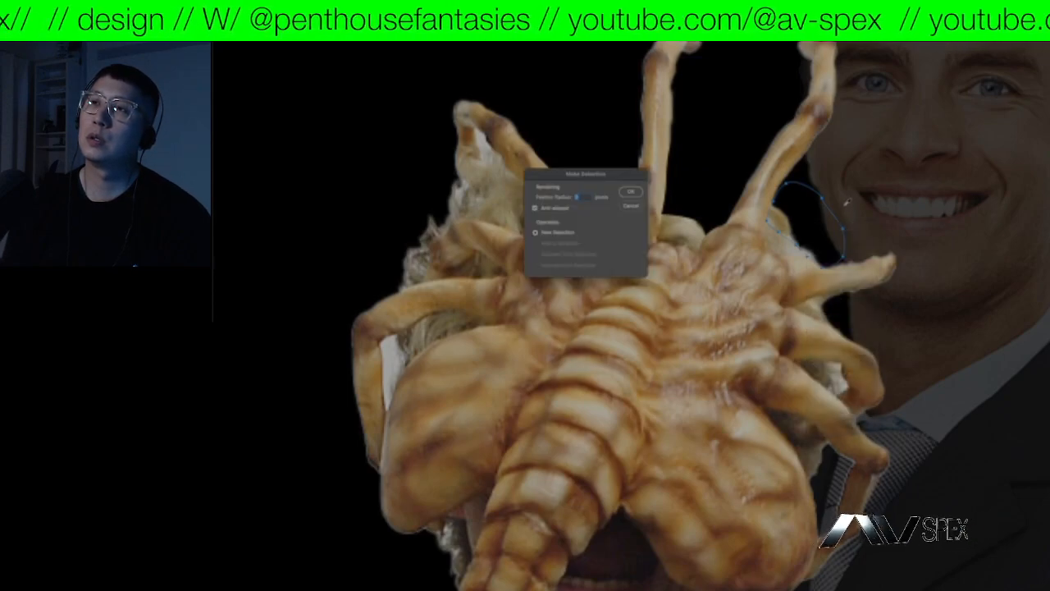
{"action": "key", "text": "Return"}
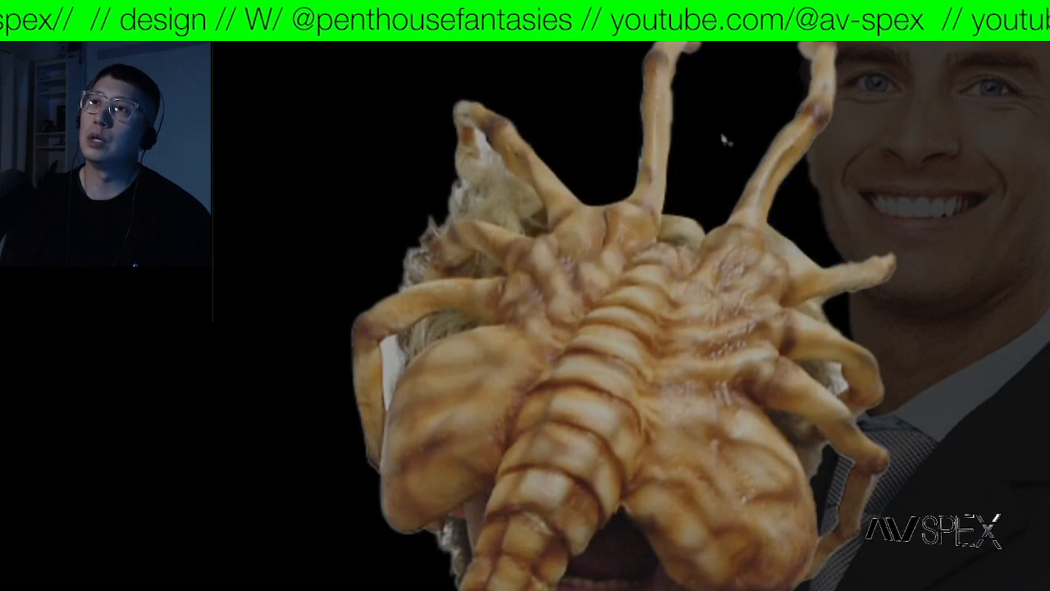
- Trace the hair between the facehugger's upper-left legs with a closed path, convert it to a selection, and remove the hair
{"action": "scroll", "coordinate": [908, 245], "scroll_direction": "down", "scroll_amount": 5}
{"action": "scroll", "coordinate": [908, 244], "scroll_direction": "up", "scroll_amount": 5}
{"action": "scroll", "coordinate": [908, 245], "scroll_direction": "left", "scroll_amount": 3}
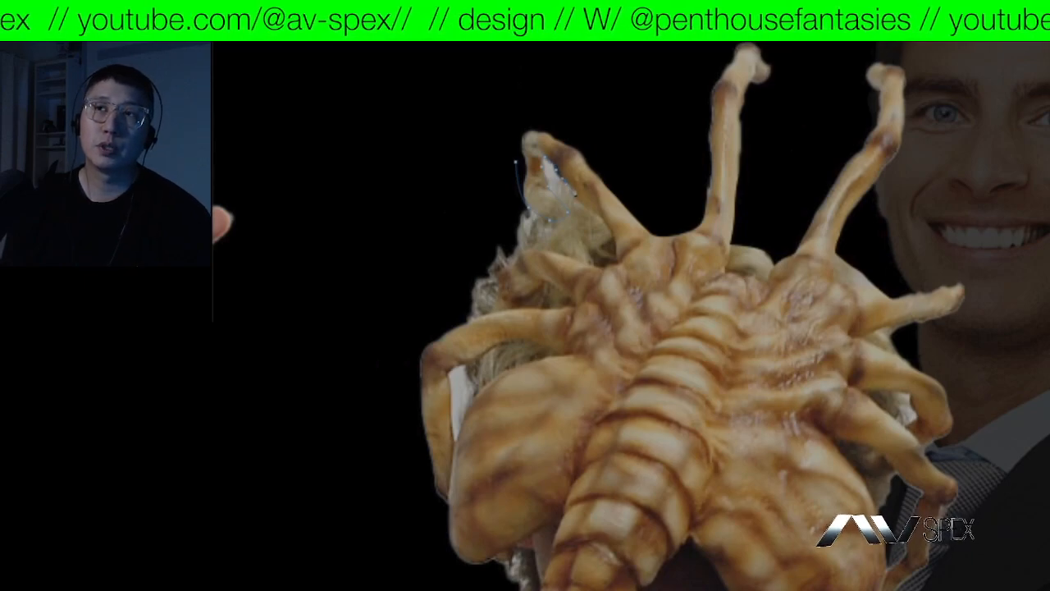
{"action": "left_click", "coordinate": [586, 209]}
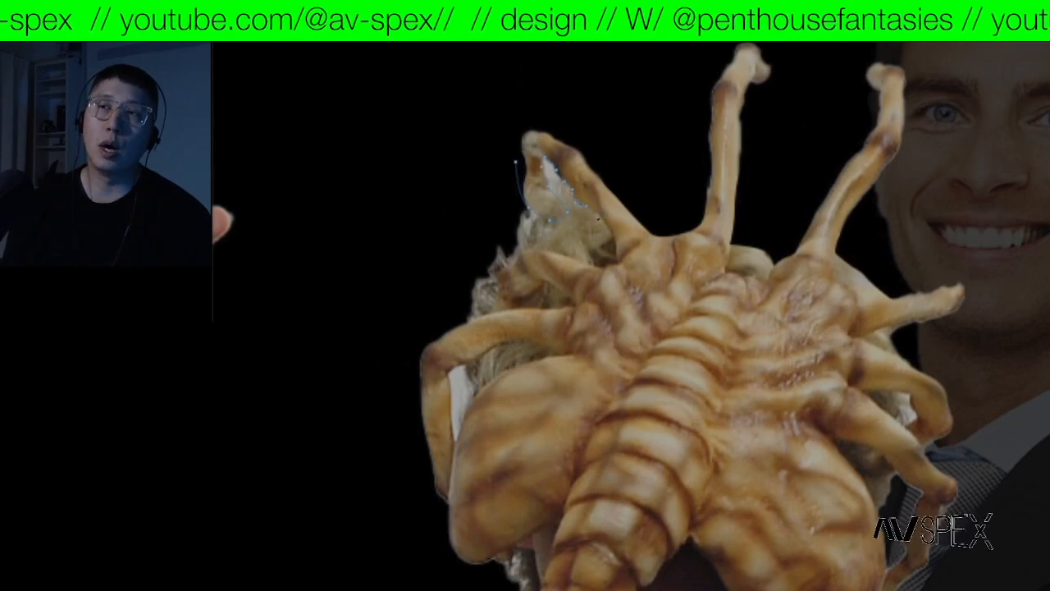
{"action": "left_click", "coordinate": [602, 215]}
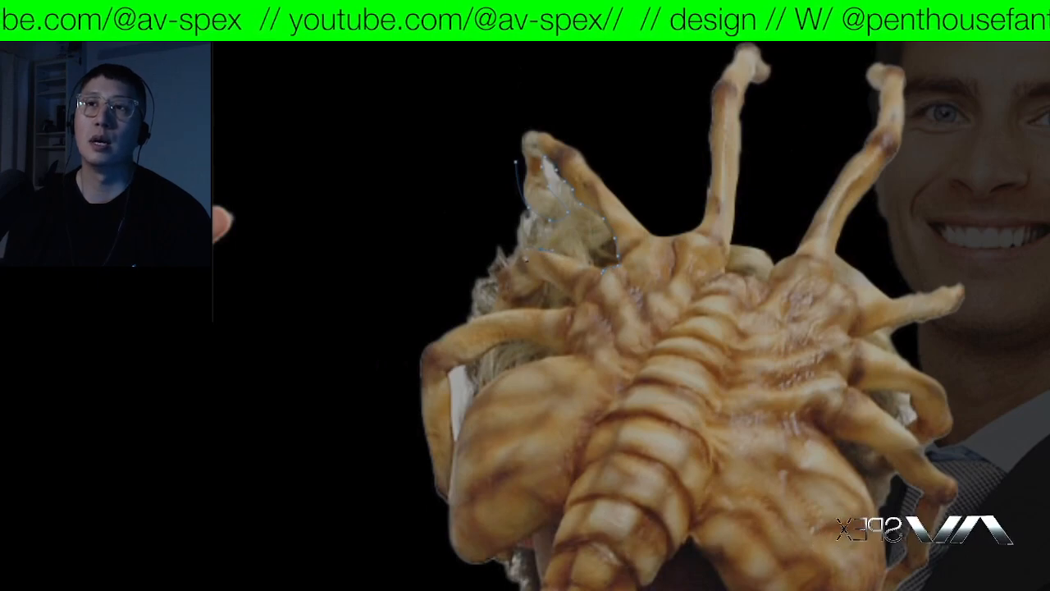
{"action": "left_click", "coordinate": [506, 277]}
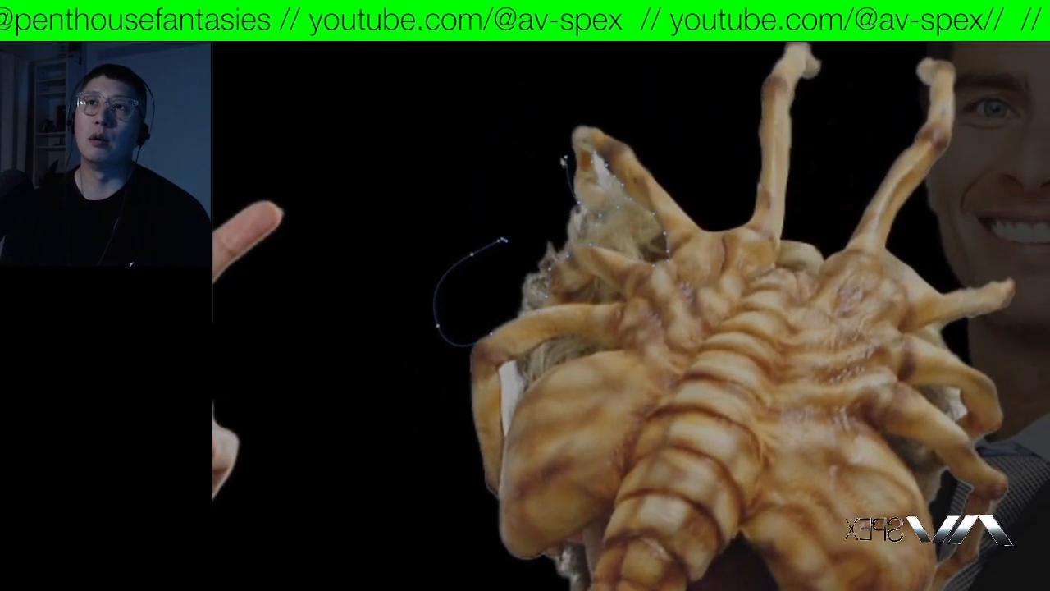
{"action": "right_click", "coordinate": [554, 207]}
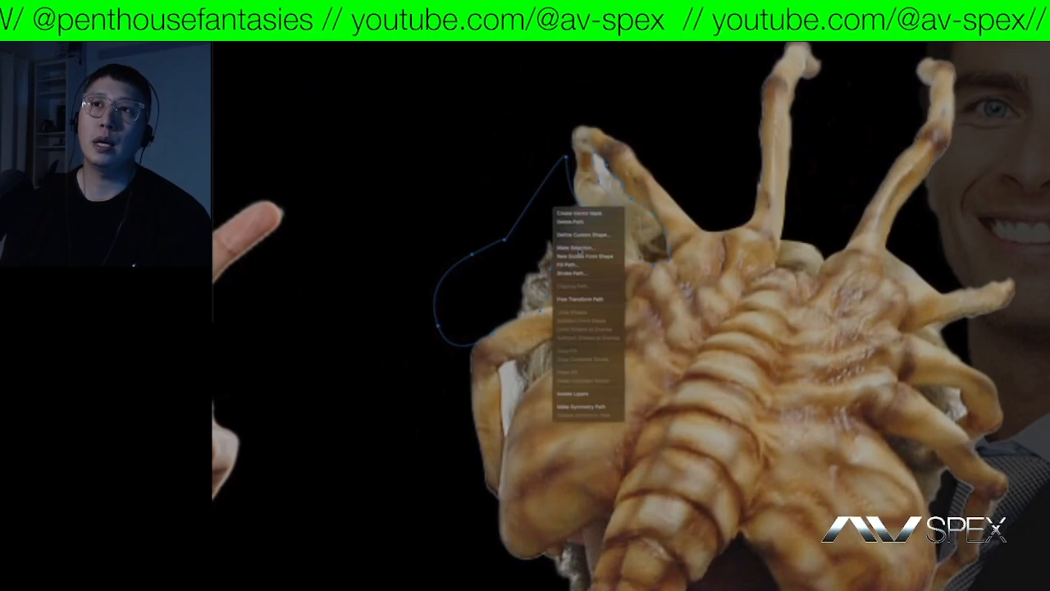
{"action": "left_click", "coordinate": [578, 248]}
{"action": "key", "text": "Return"}
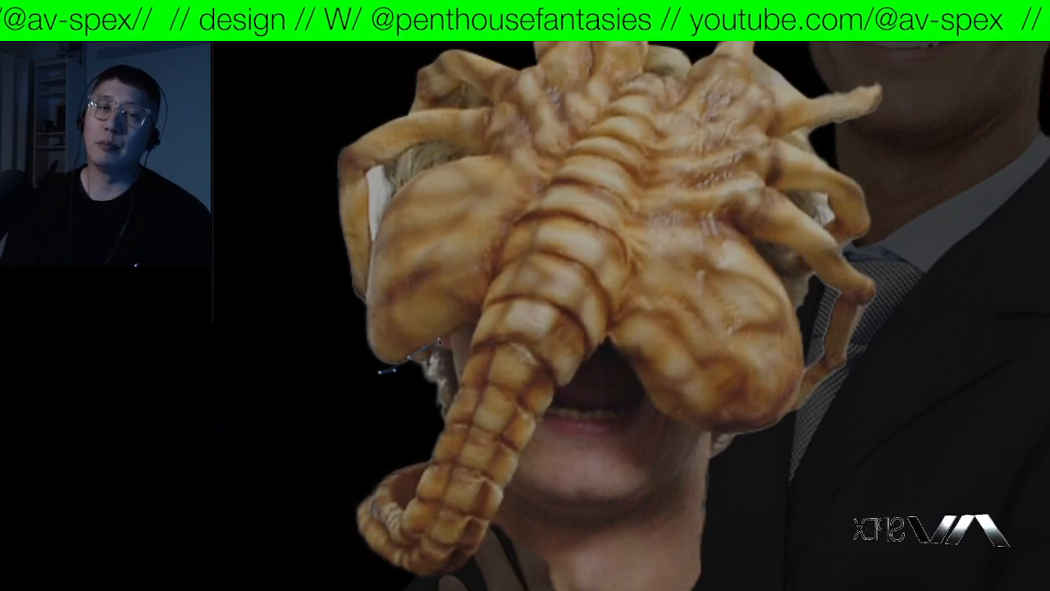
- Outline the hair and cheek between the facehugger's left lobe and tail with a closed path and make it a selection
{"action": "left_click", "coordinate": [475, 320]}
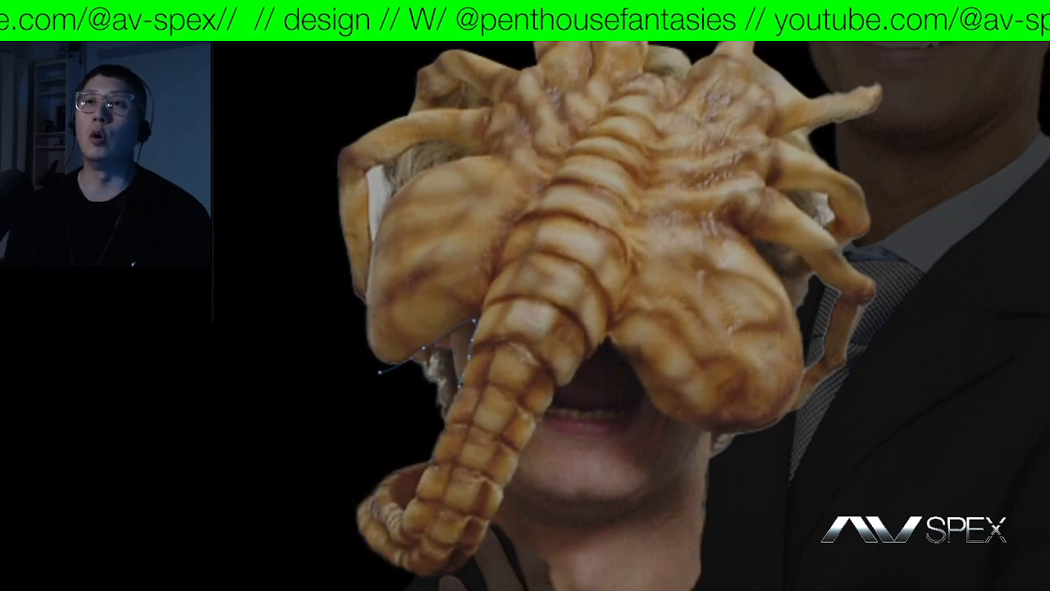
{"action": "left_click_drag", "start_coordinate": [401, 427], "coordinate": [367, 387]}
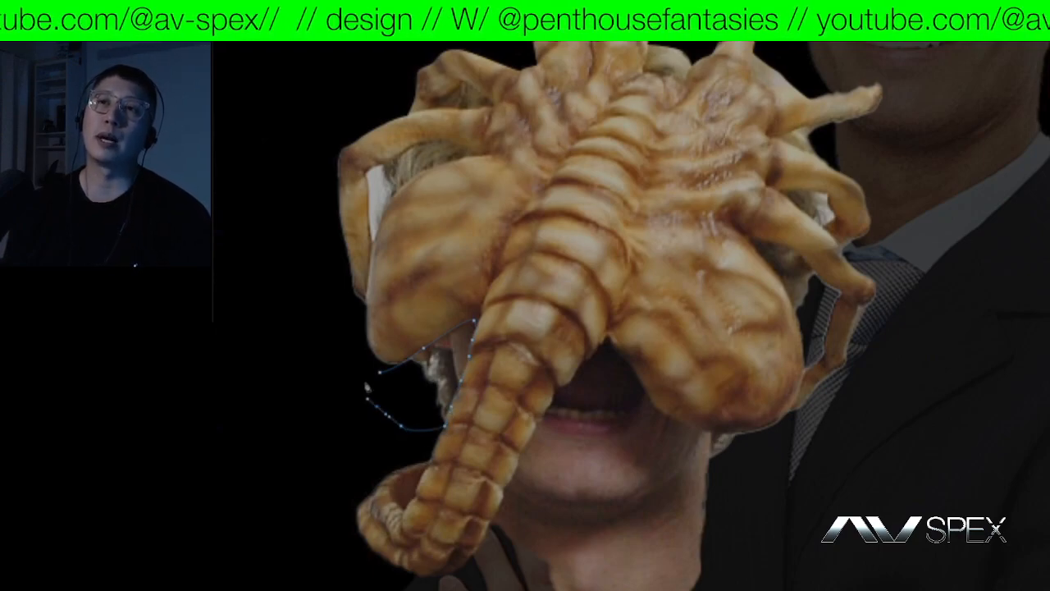
{"action": "right_click", "coordinate": [406, 388]}
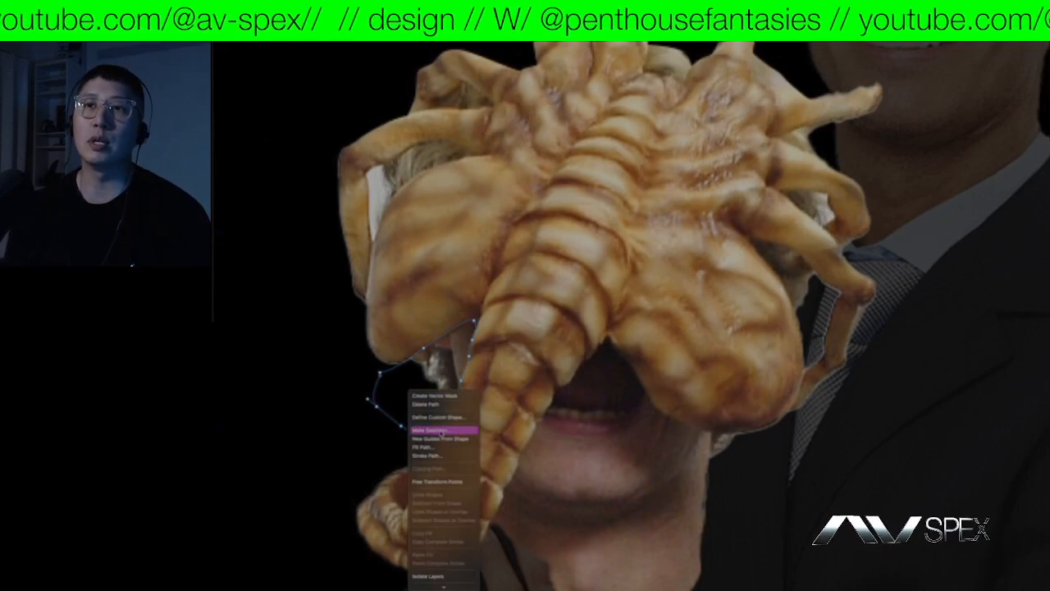
- Convert the traced path around the face remnant between the facehugger's left lobe and tail into a selection
{"action": "left_click", "coordinate": [406, 429]}
{"action": "key", "text": "Return"}
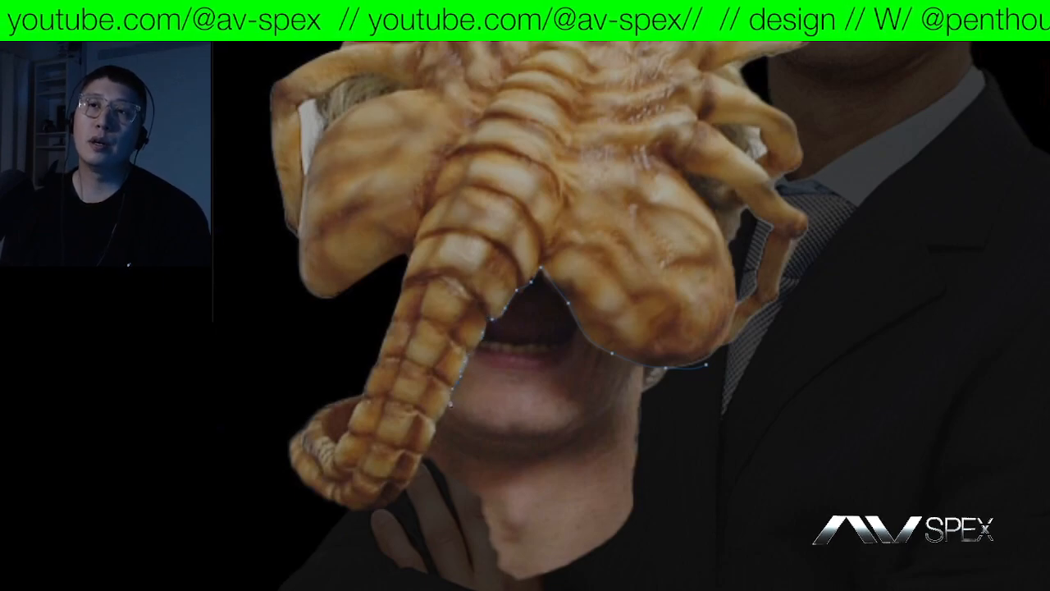
- Trace the exposed lower face and neck along the facehugger's tail and right lobe with the Pen tool, convert the path to a selection and delete it
{"action": "left_click", "coordinate": [443, 418]}
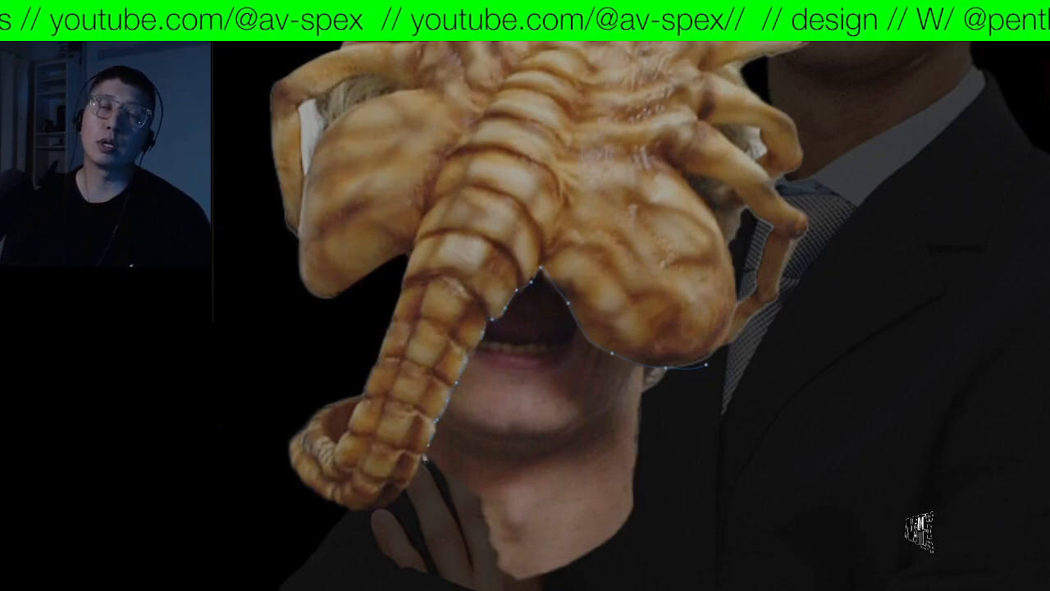
{"action": "left_click", "coordinate": [425, 458]}
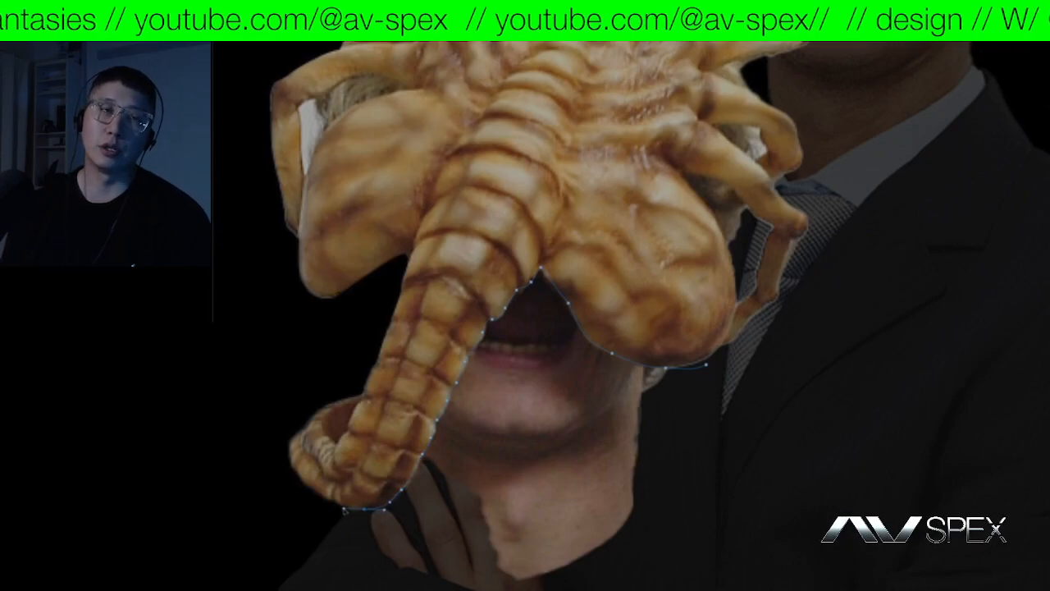
{"action": "scroll", "coordinate": [656, 328], "scroll_direction": "down", "scroll_amount": 3}
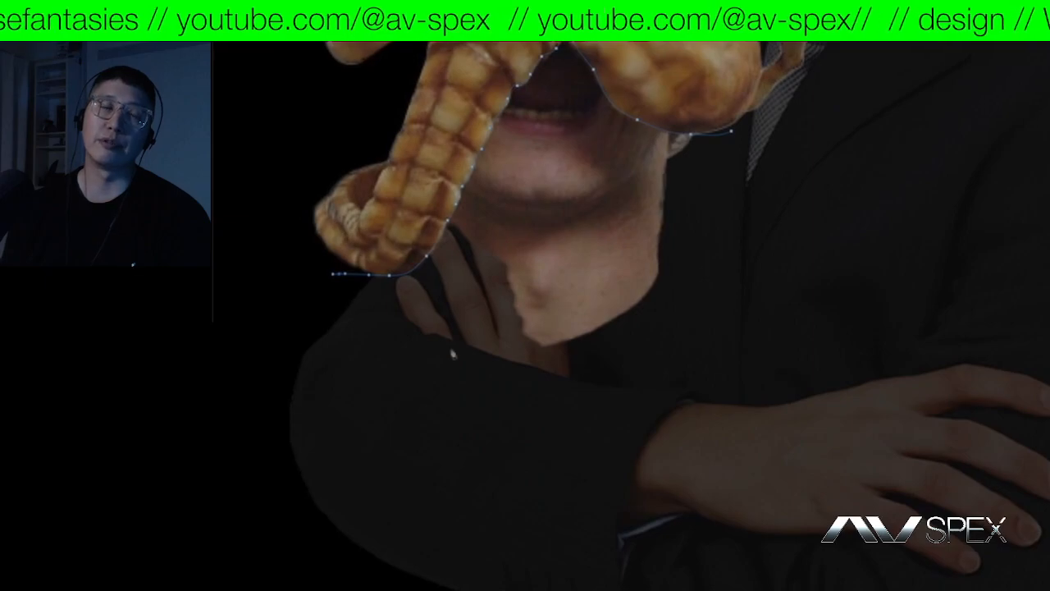
{"action": "left_click", "coordinate": [457, 375]}
{"action": "left_click", "coordinate": [760, 278]}
{"action": "scroll", "coordinate": [759, 278], "scroll_direction": "up", "scroll_amount": 5}
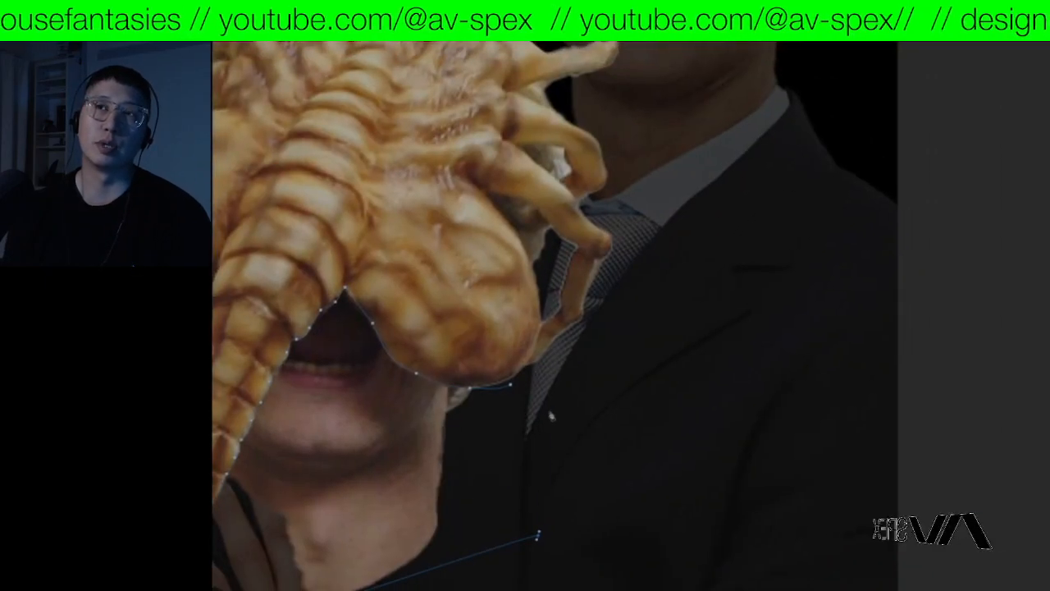
{"action": "left_click", "coordinate": [550, 412]}
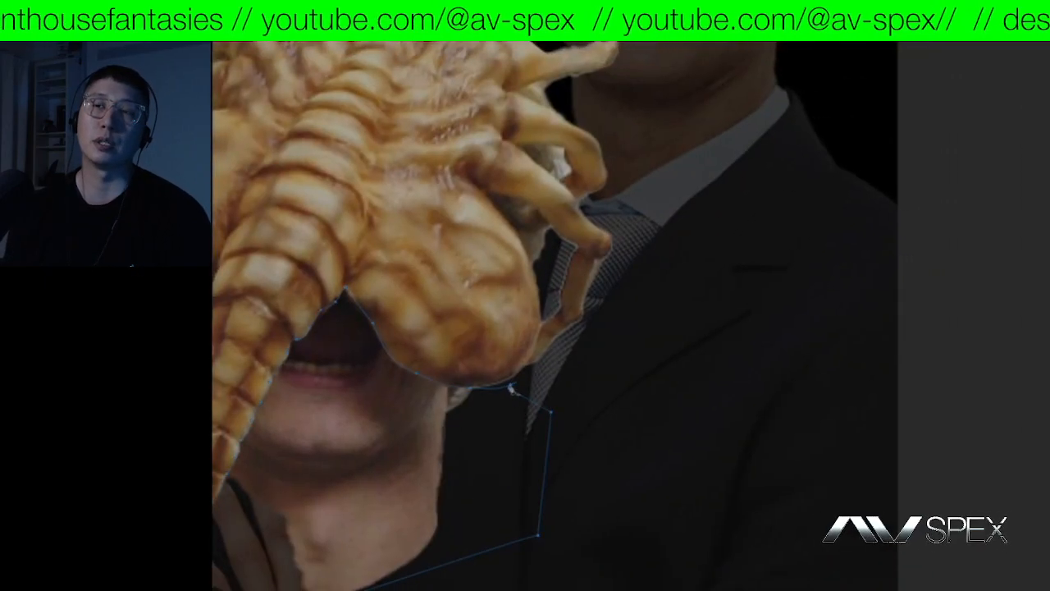
{"action": "right_click", "coordinate": [512, 421]}
{"action": "left_click", "coordinate": [543, 462]}
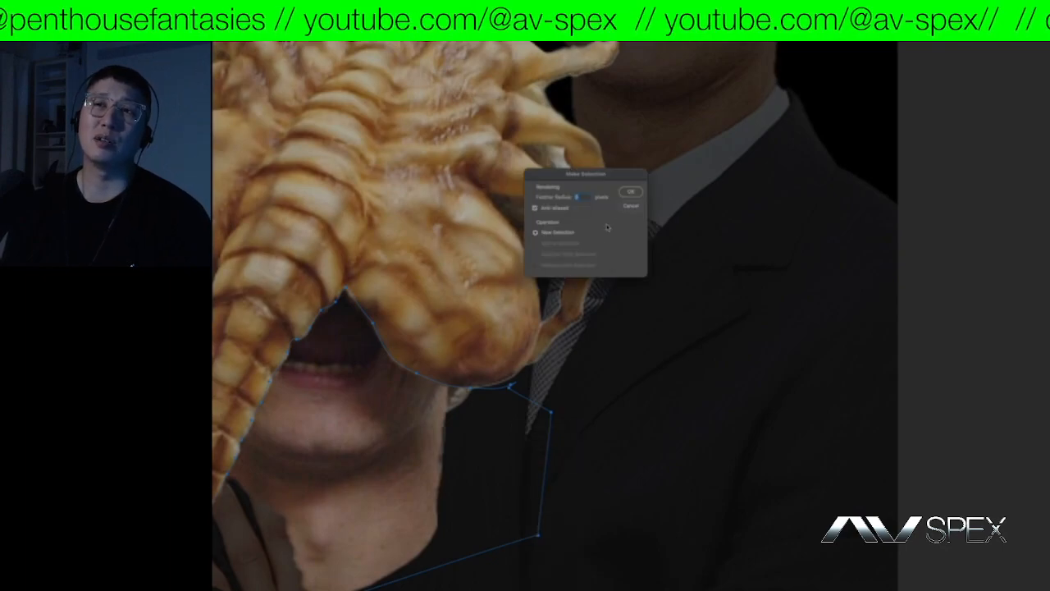
{"action": "key", "text": "Return"}
{"action": "key", "text": "Delete"}
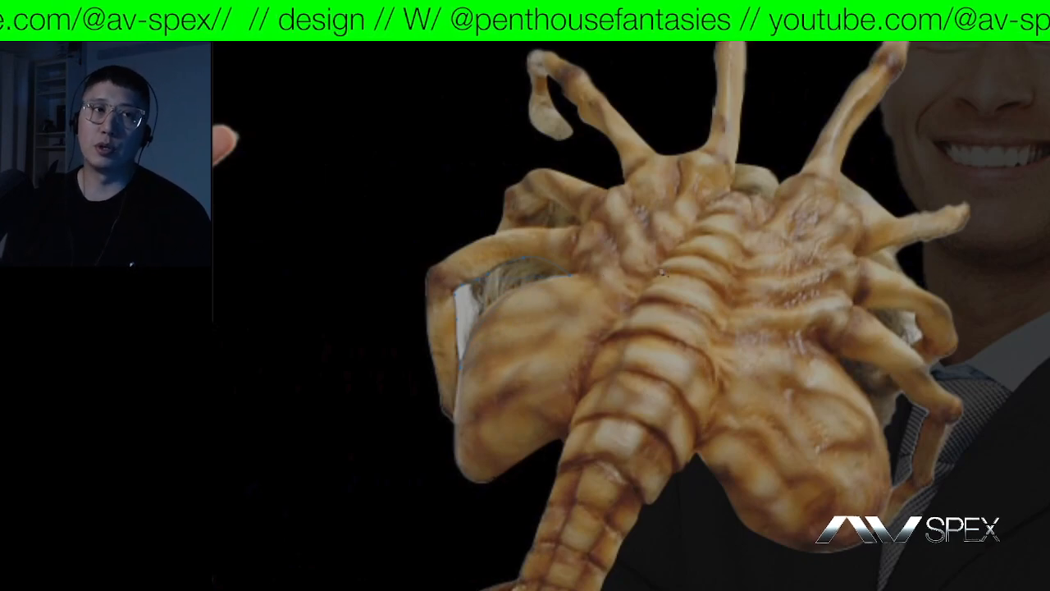
- Select and remove the traced leftovers beneath the facehugger's bent left leg and between its upper right legs
{"action": "right_click", "coordinate": [517, 270]}
{"action": "left_click", "coordinate": [544, 308]}
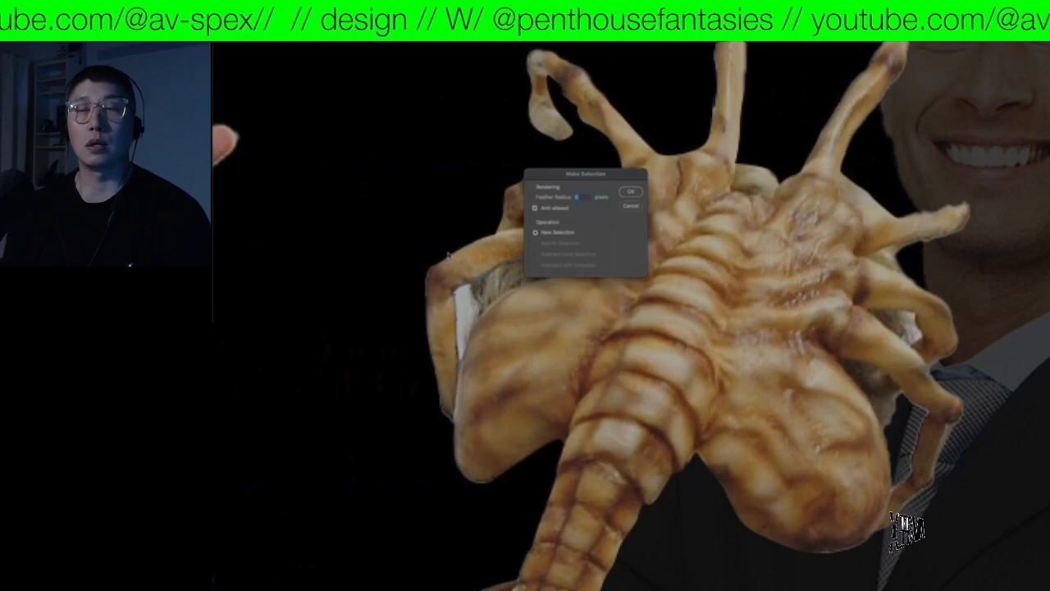
{"action": "key", "text": "Return"}
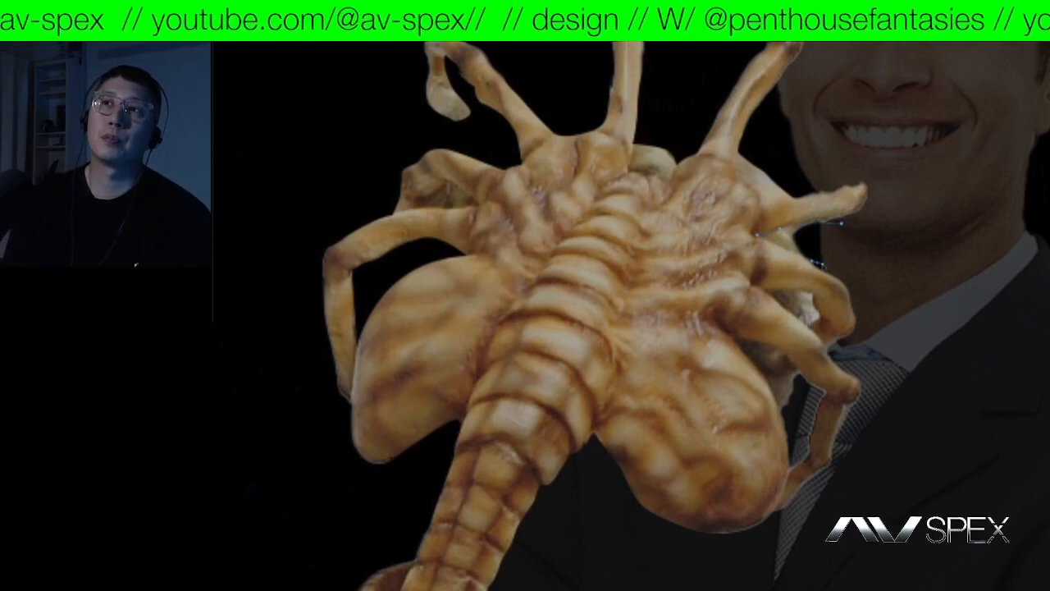
{"action": "right_click", "coordinate": [843, 251]}
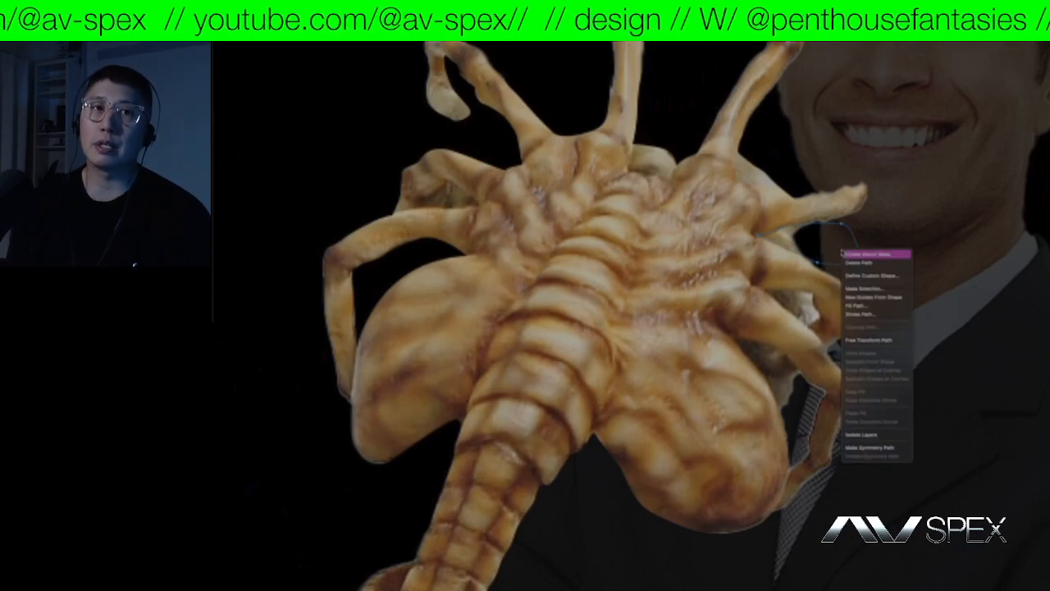
{"action": "left_click", "coordinate": [862, 289]}
{"action": "key", "text": "Return"}
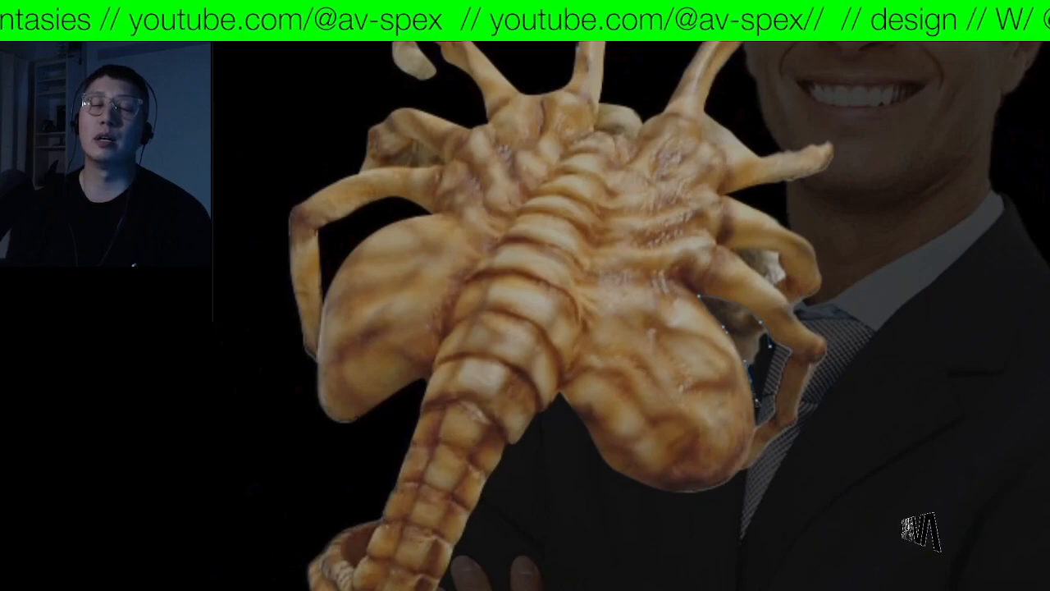
- Select and remove the traced hair remnants between the right lobe and lowest right leg, and between the two lower right legs
{"action": "right_click", "coordinate": [750, 329]}
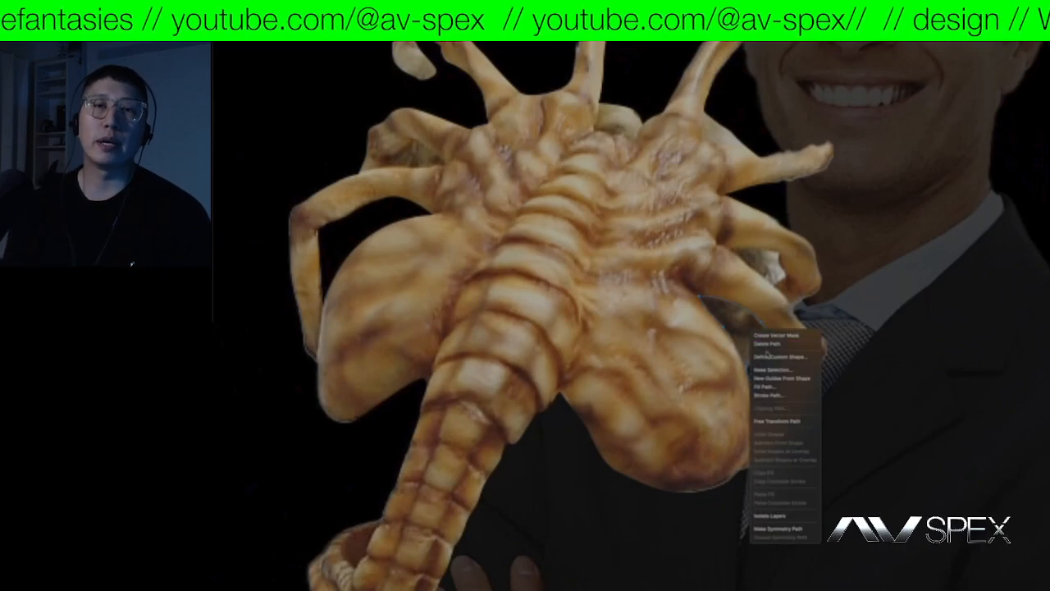
{"action": "left_click", "coordinate": [765, 370]}
{"action": "key", "text": "Return"}
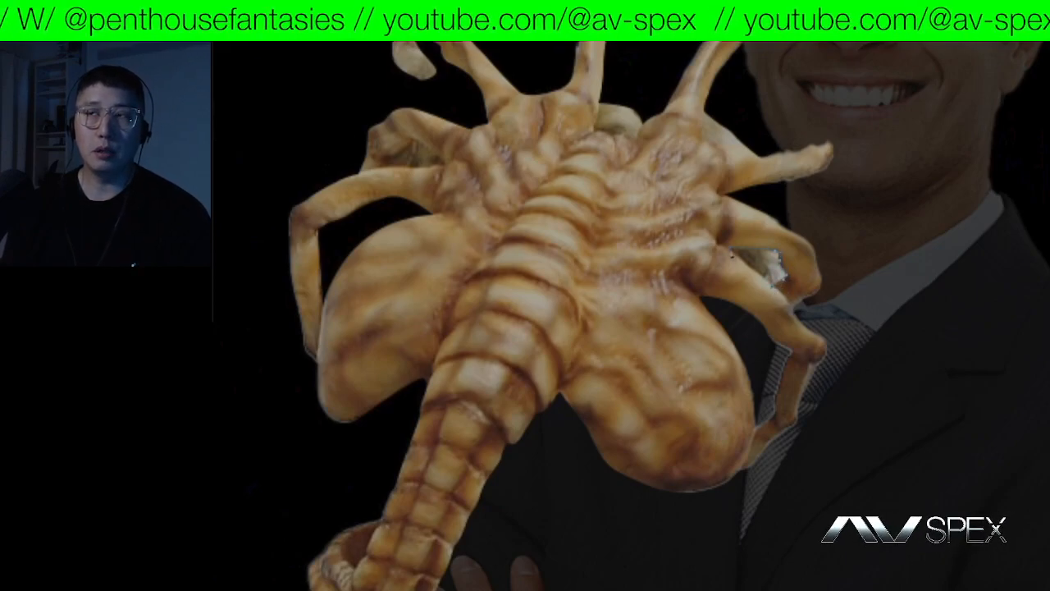
{"action": "right_click", "coordinate": [754, 265]}
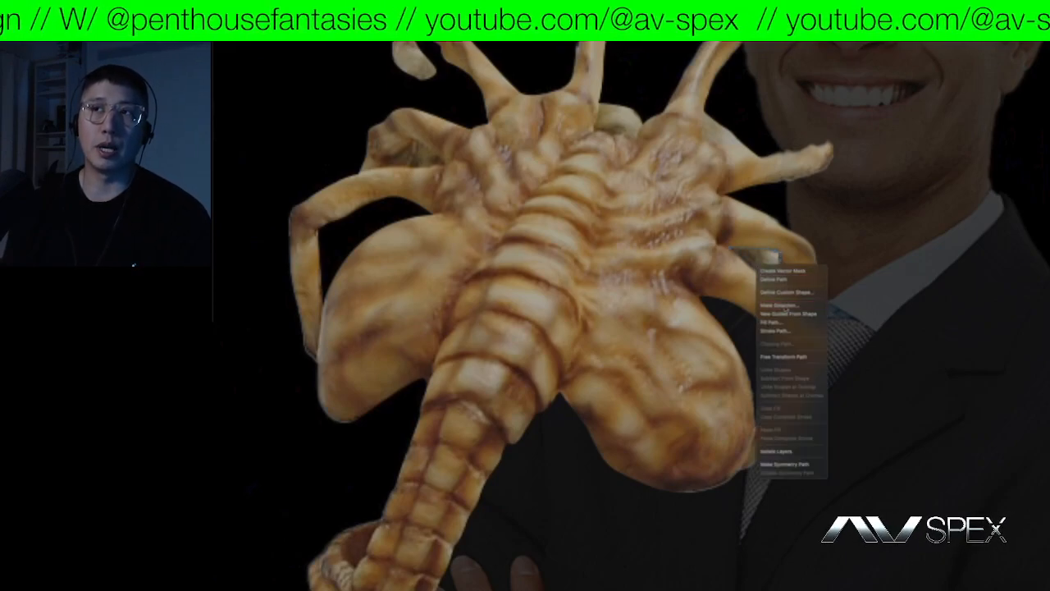
{"action": "left_click", "coordinate": [788, 305]}
{"action": "key", "text": "Return"}
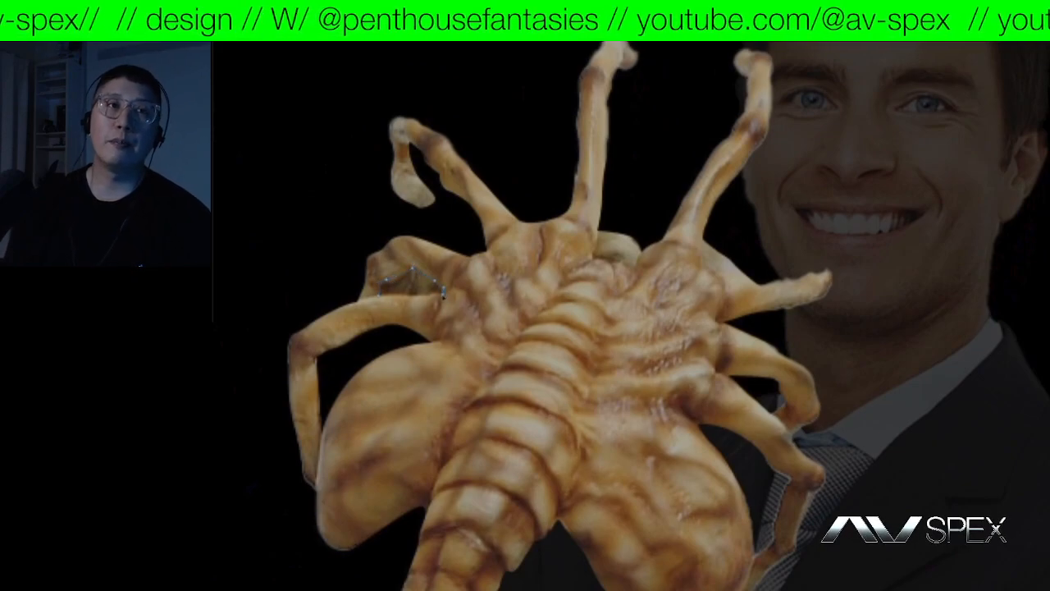
- Turn the traced remnants inside the upper left leg and between the two upper right legs into selections and clear them
{"action": "right_click", "coordinate": [402, 284]}
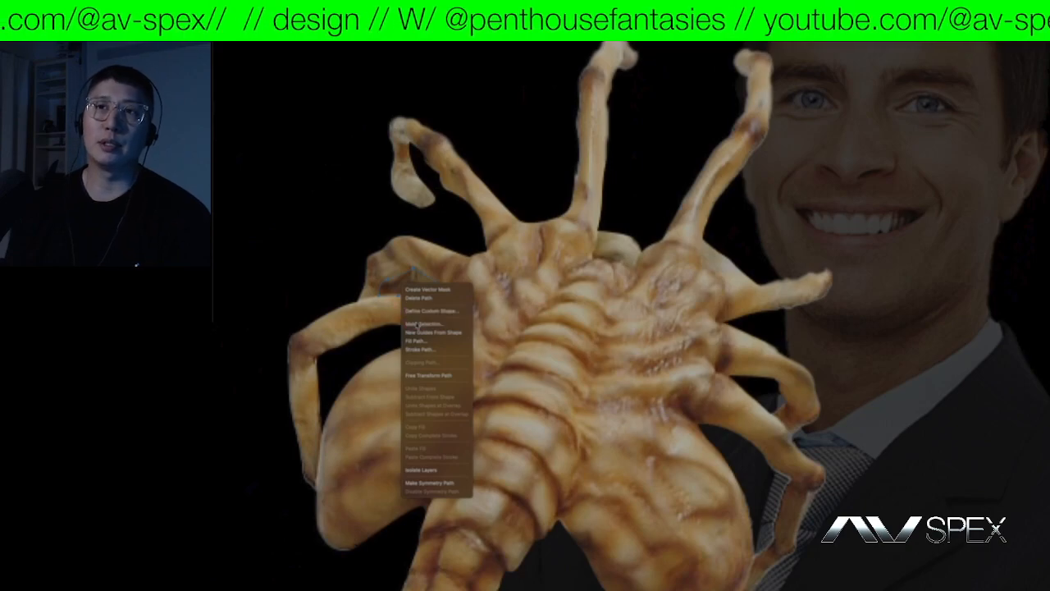
{"action": "left_click", "coordinate": [422, 323]}
{"action": "key", "text": "Return"}
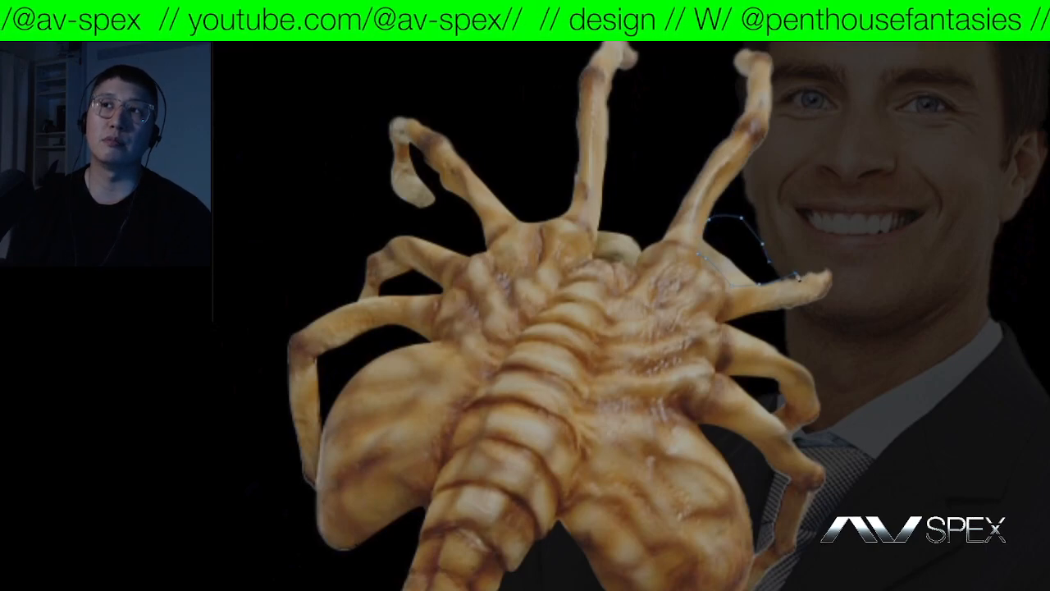
{"action": "right_click", "coordinate": [757, 263]}
{"action": "left_click", "coordinate": [775, 302]}
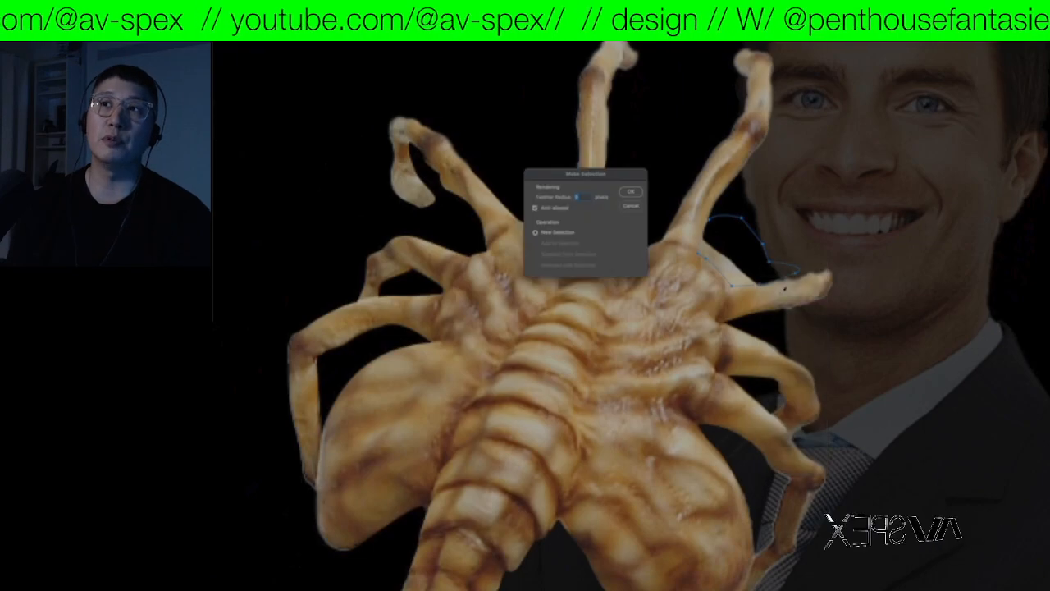
{"action": "key", "text": "Return"}
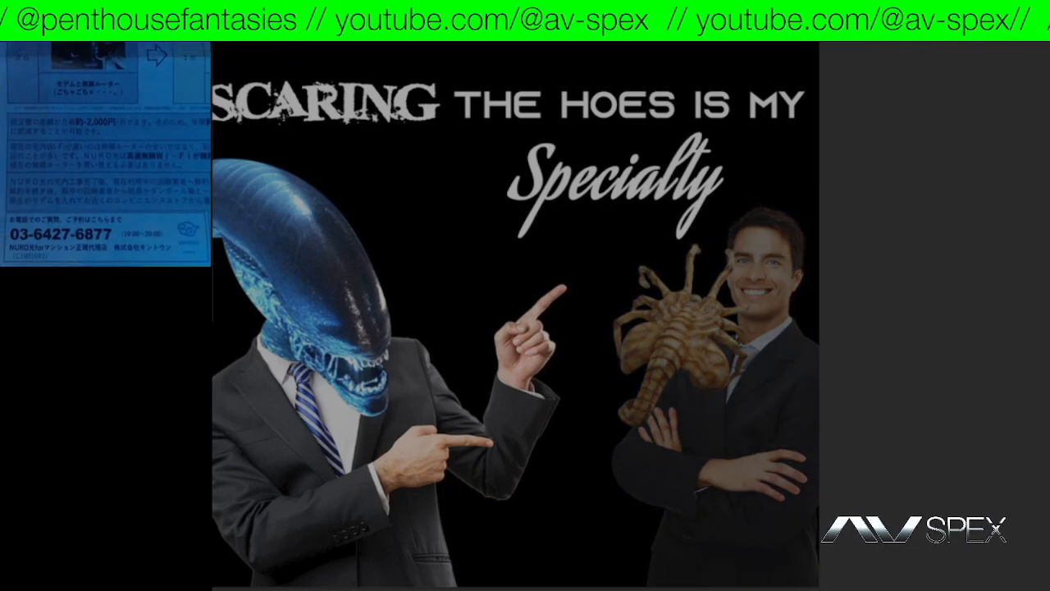
{"action": "key", "text": "ctrl+Up"}
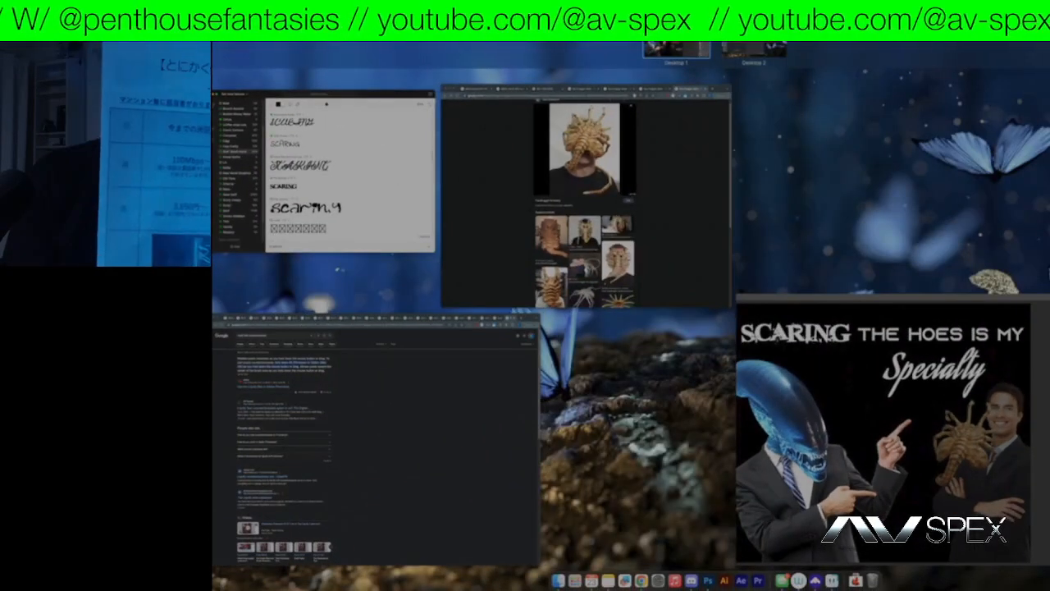
{"action": "key", "text": "ctrl+Right"}
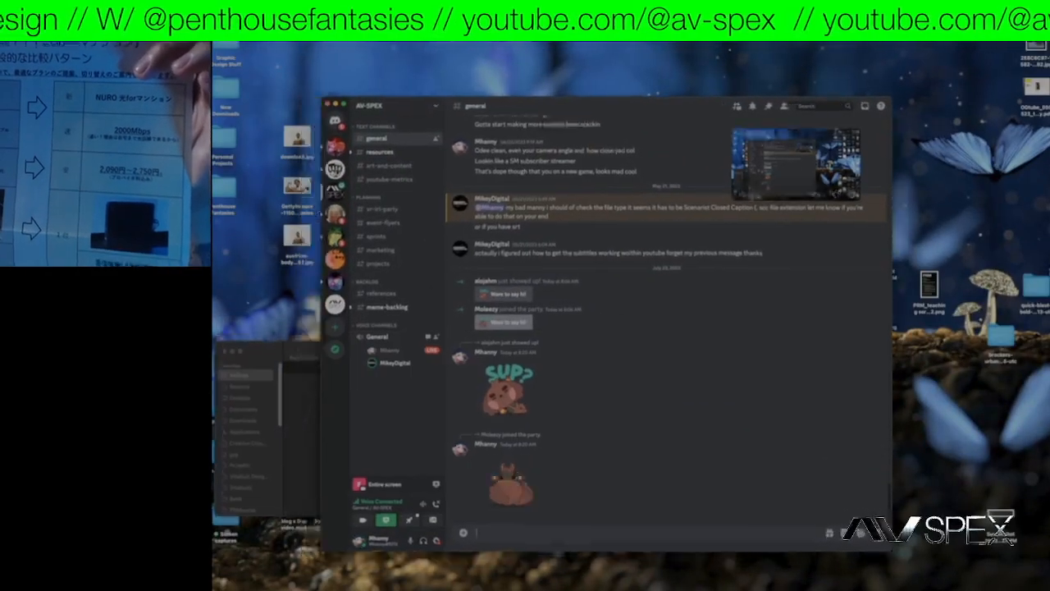
{"action": "key", "text": "ctrl+Left"}
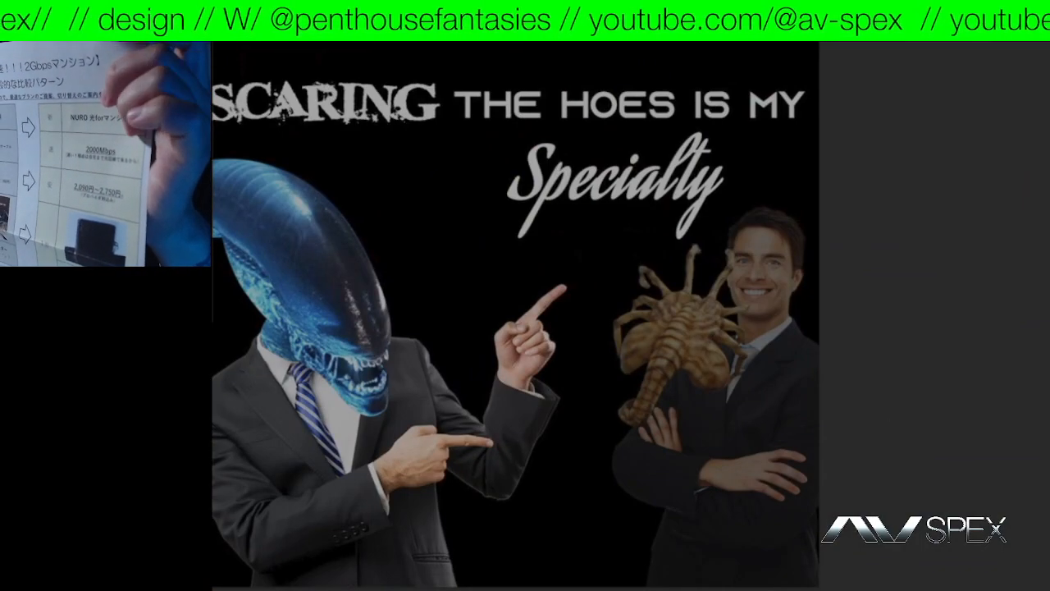
- Move the facehugger cutout over the right-hand man's face and scale it down slightly
{"action": "left_click_drag", "start_coordinate": [696, 357], "coordinate": [768, 310]}
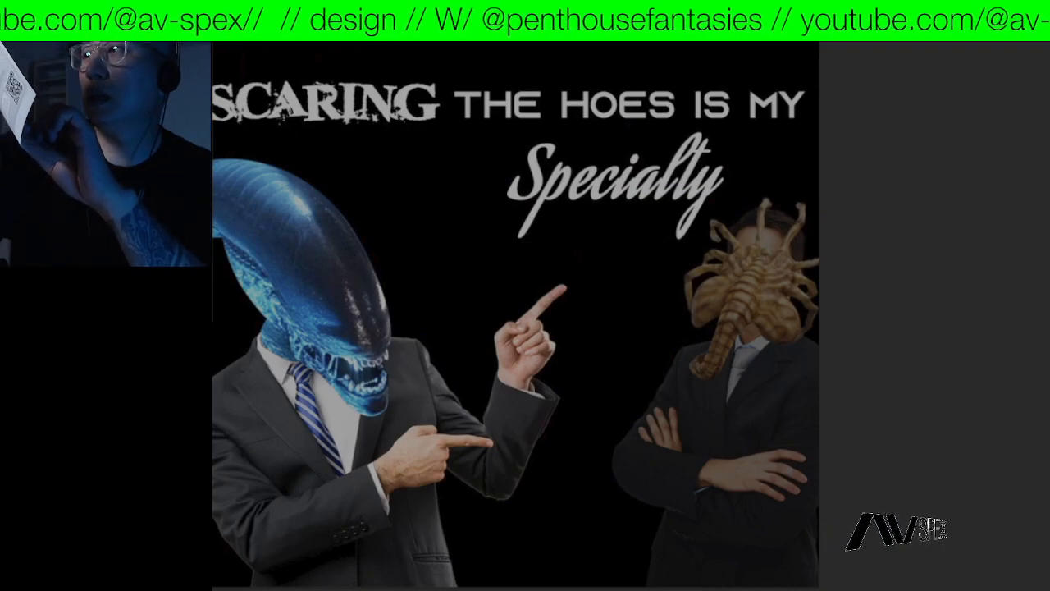
{"action": "key", "text": "ctrl+minus"}
{"action": "left_click", "coordinate": [706, 373]}
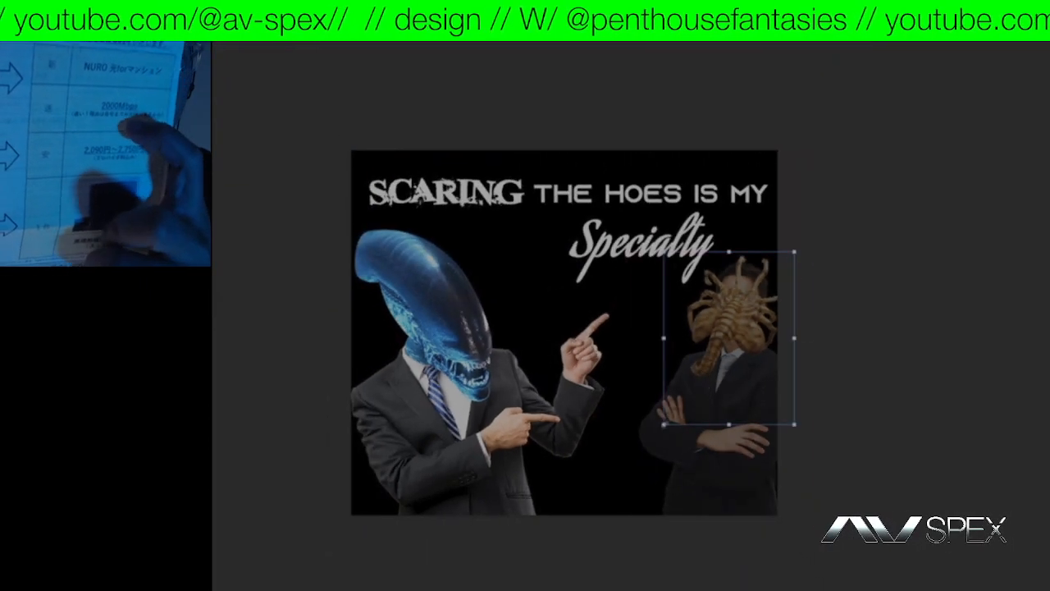
{"action": "left_click_drag", "start_coordinate": [664, 425], "coordinate": [665, 421]}
{"action": "key", "text": "Return"}
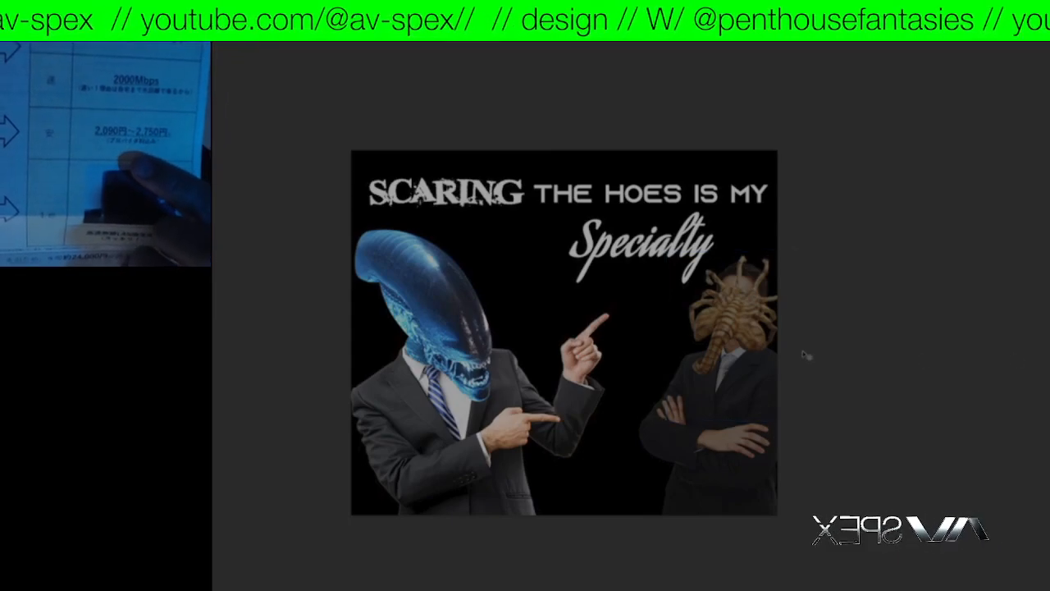
- Scale the facehugger down proportionally with Free Transform and nudge it slightly right and down on the face
{"action": "key", "text": "ctrl+t"}
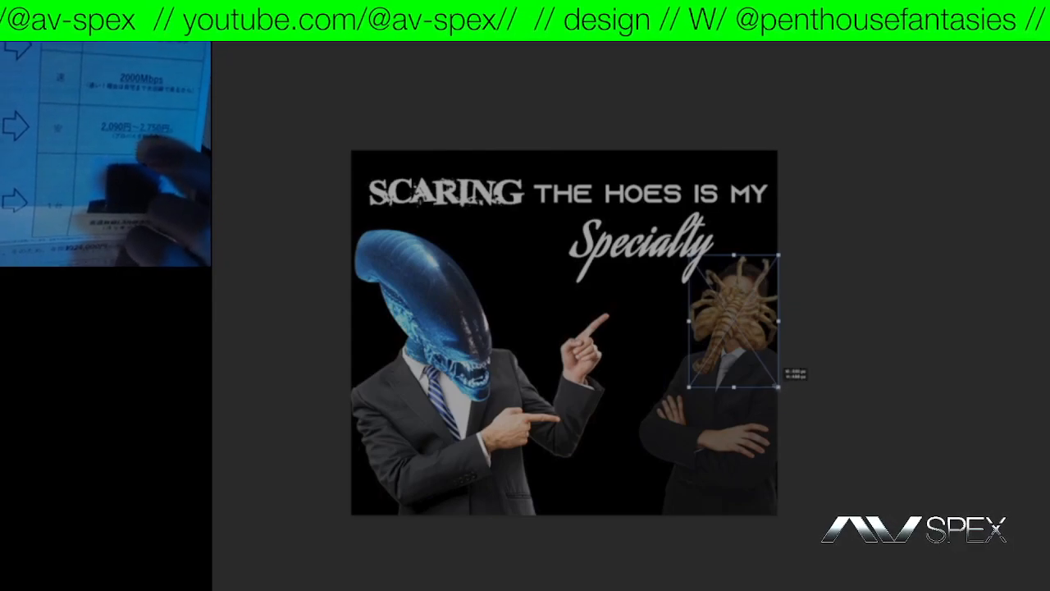
{"action": "left_click_drag", "start_coordinate": [778, 384], "coordinate": [759, 361]}
{"action": "key", "text": "Return"}
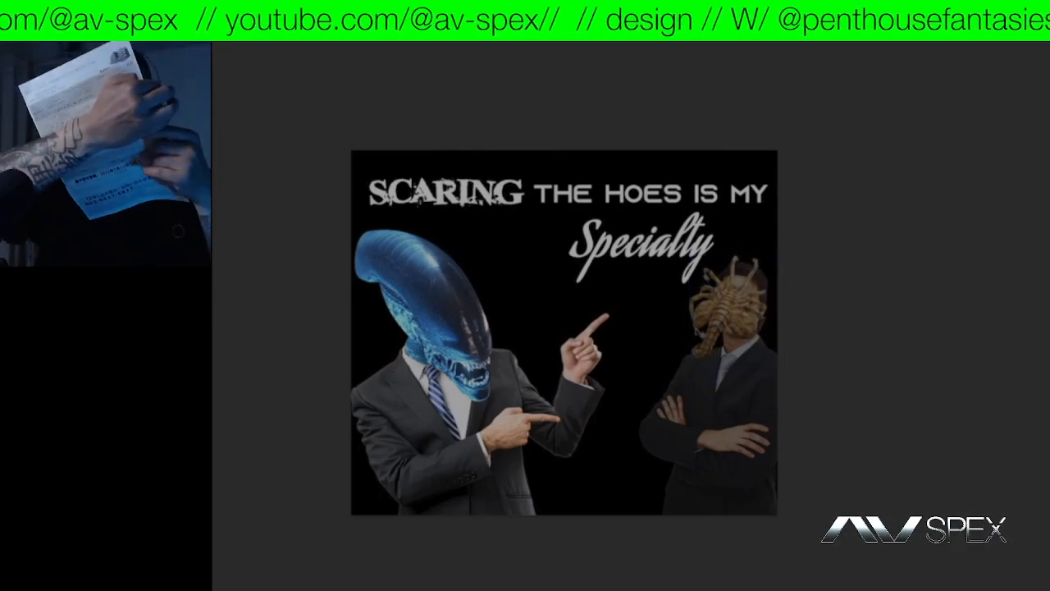
{"action": "key", "text": "Right"}
{"action": "key", "text": "Down"}
{"action": "key", "text": "Down"}
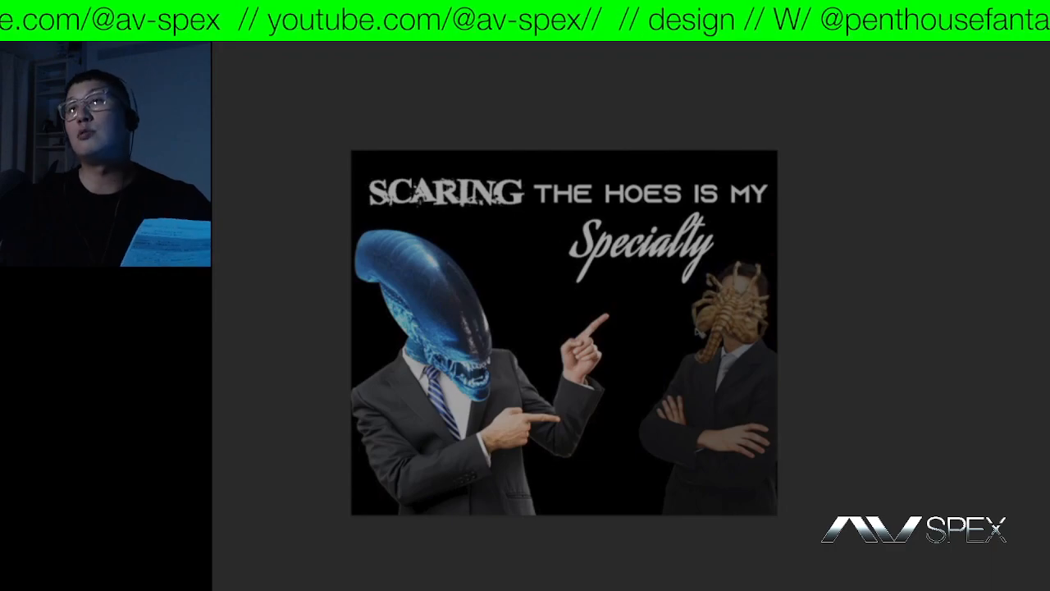
- Shrink the facehugger further with Free Transform to fit within the man's head
{"action": "key", "text": "ctrl+t"}
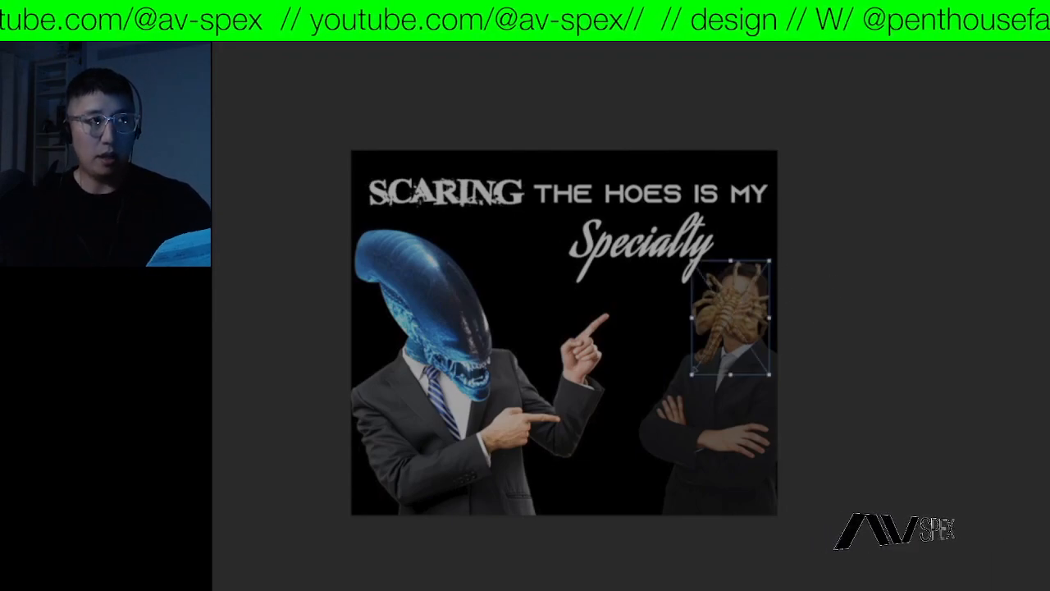
{"action": "mouse_move", "coordinate": [692, 375]}
{"action": "left_mouse_down"}
{"action": "mouse_move", "coordinate": [705, 355]}
{"action": "mouse_move", "coordinate": [695, 365]}
{"action": "left_mouse_up"}
{"action": "key", "text": "Return"}
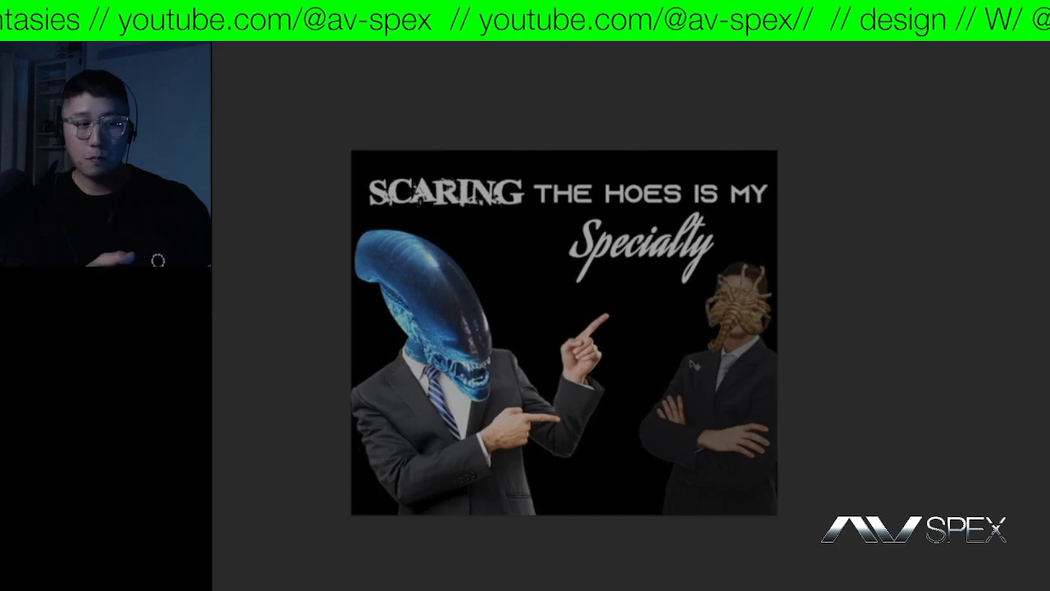
- Rotate the facehugger slightly counterclockwise in two passes to match the tilt of the man's head
{"action": "key", "text": "ctrl+t"}
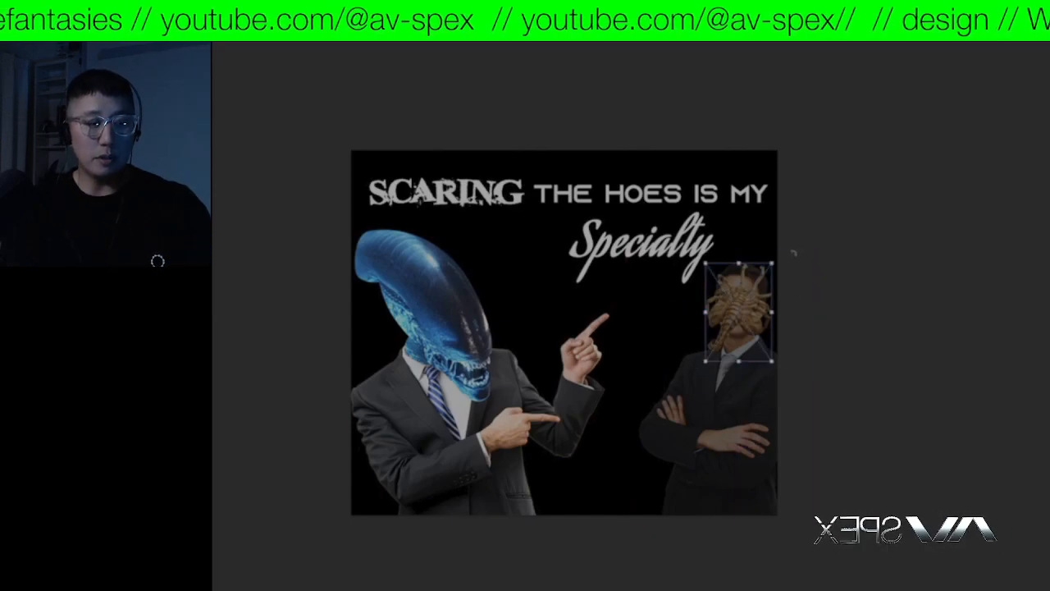
{"action": "key", "text": "Return"}
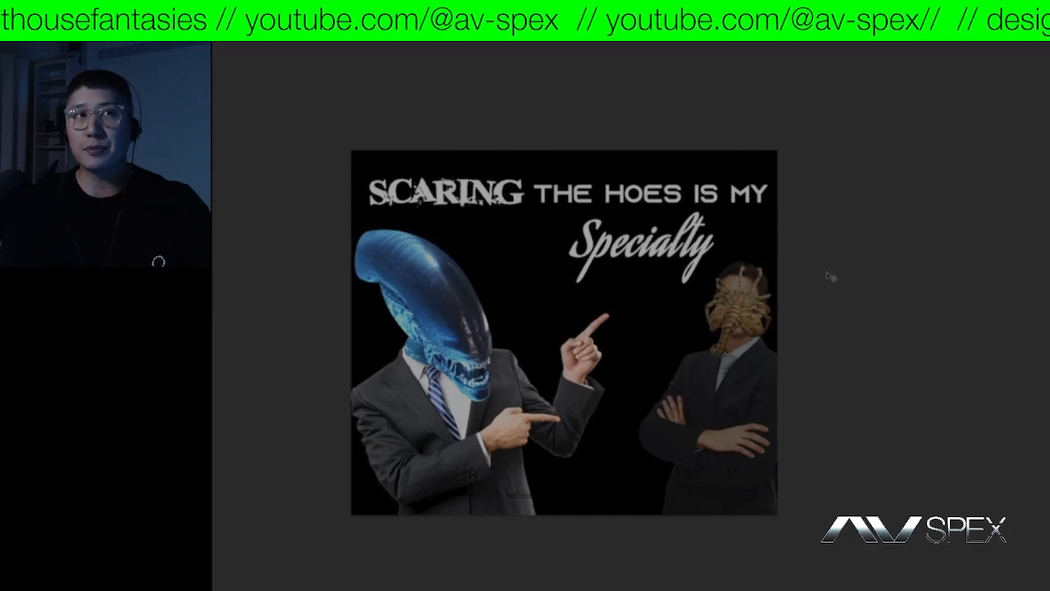
{"action": "key", "text": "ctrl+t"}
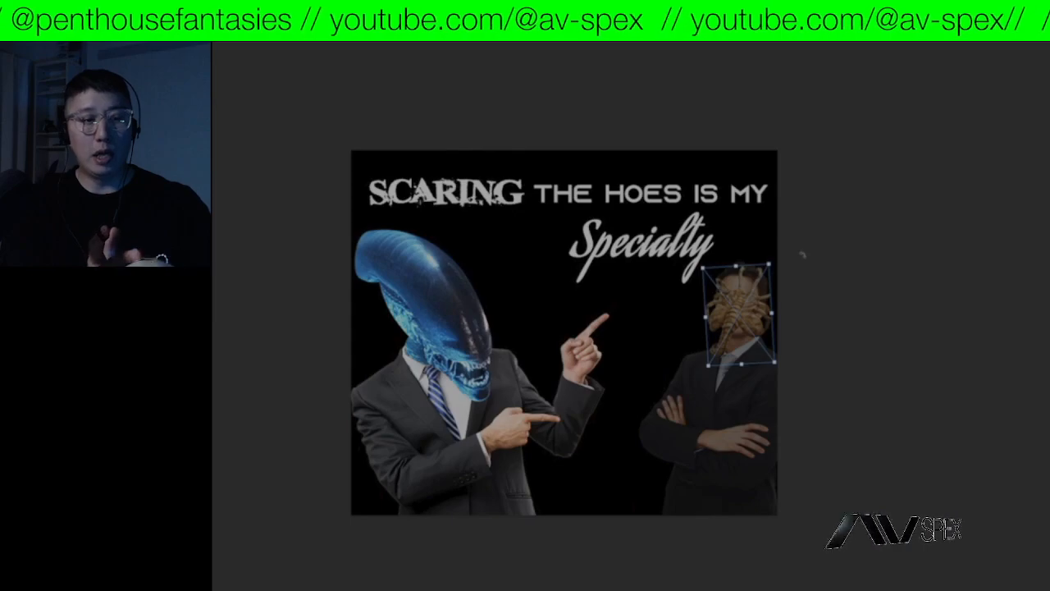
{"action": "key", "text": "Return"}
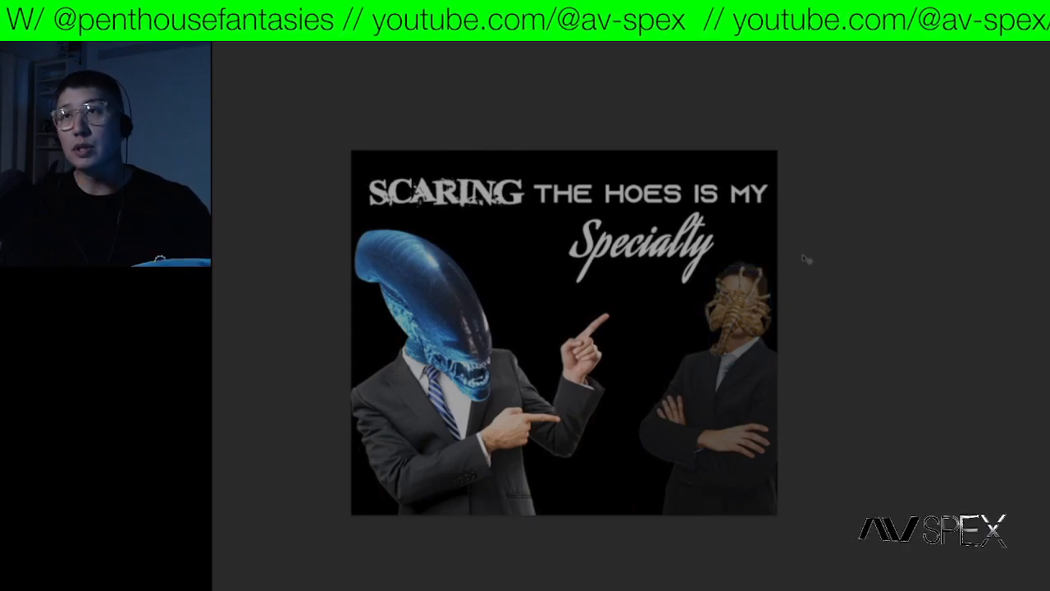
- Try a slight counterclockwise rotation of the facehugger with Free Transform, and undo the last two changes
{"action": "key", "text": "ctrl+t"}
{"action": "left_click_drag", "start_coordinate": [799, 248], "coordinate": [800, 244]}
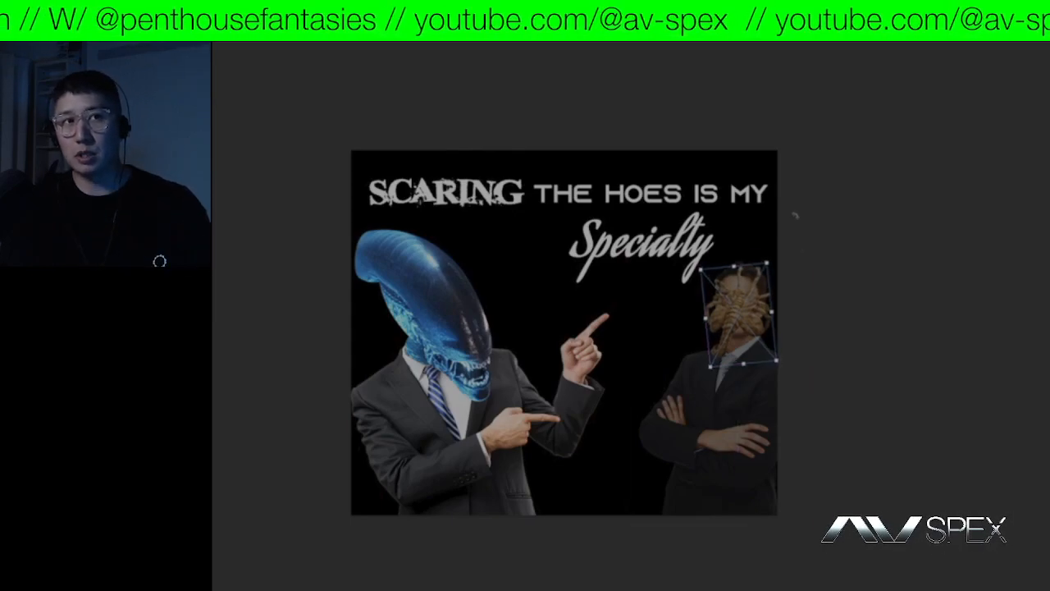
{"action": "key", "text": "Return"}
{"action": "key", "text": "ctrl+z"}
{"action": "key", "text": "ctrl+z"}
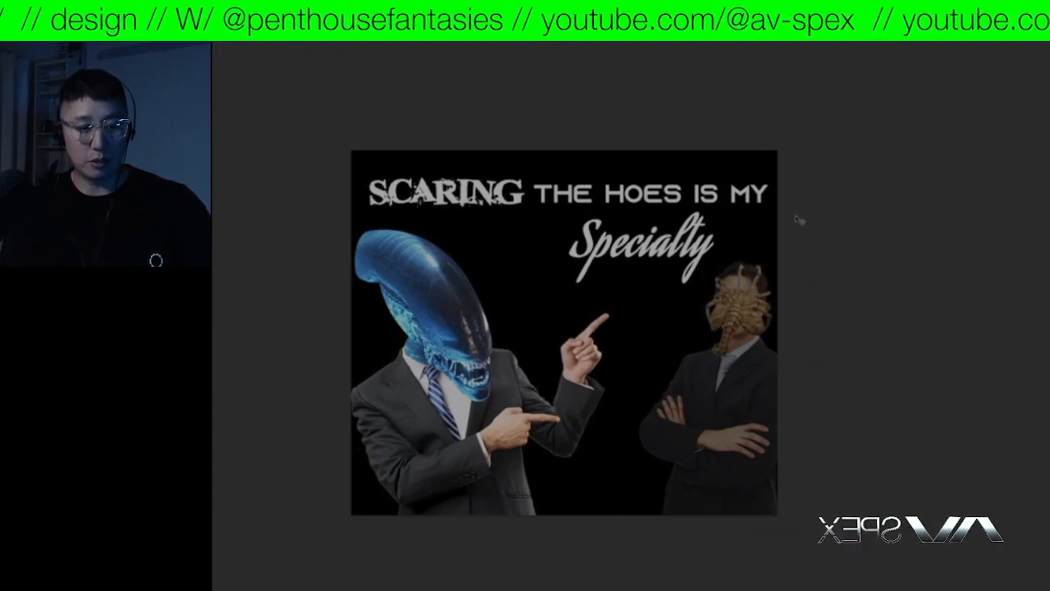
- Rotate the facehugger slightly clockwise on the man's face with Free Transform
{"action": "key", "text": "ctrl+t"}
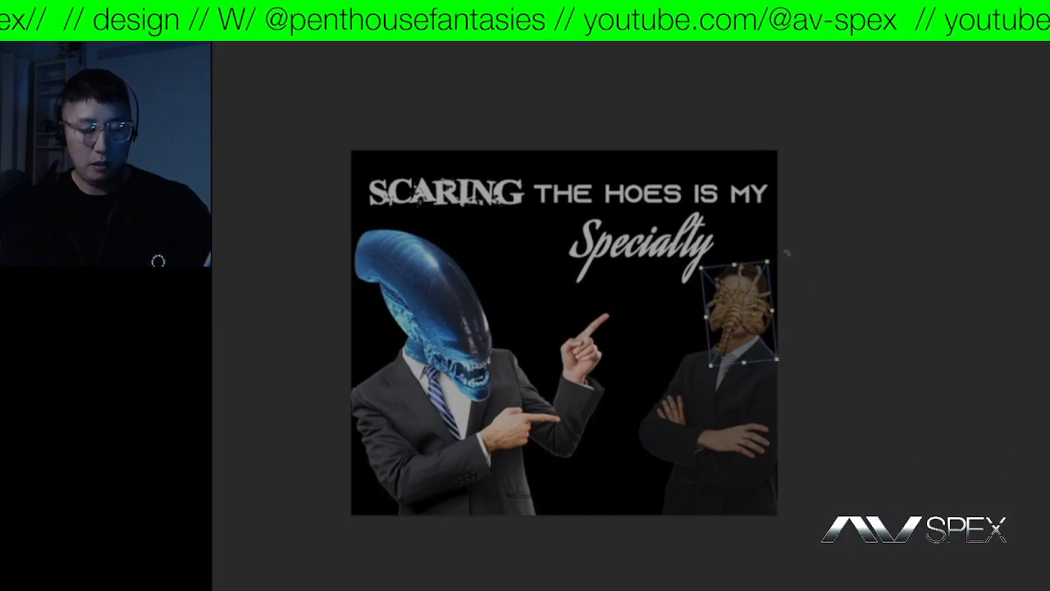
{"action": "key", "text": "Return"}
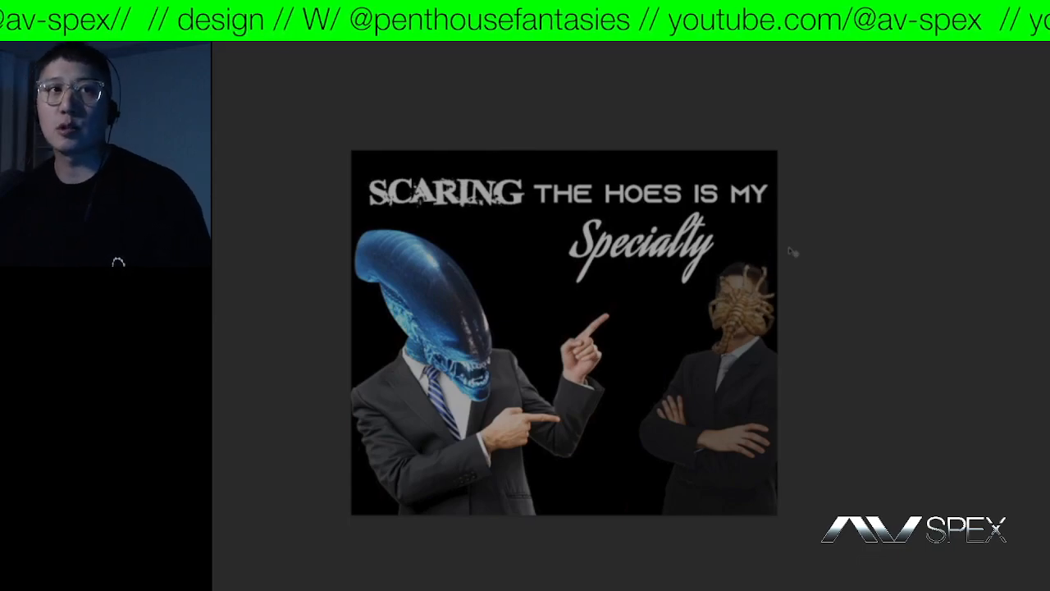
{"action": "key", "text": "ctrl+t"}
{"action": "mouse_move", "coordinate": [811, 263]}
{"action": "left_mouse_down"}
{"action": "mouse_move", "coordinate": [825, 251]}
{"action": "mouse_move", "coordinate": [832, 259]}
{"action": "left_mouse_up"}
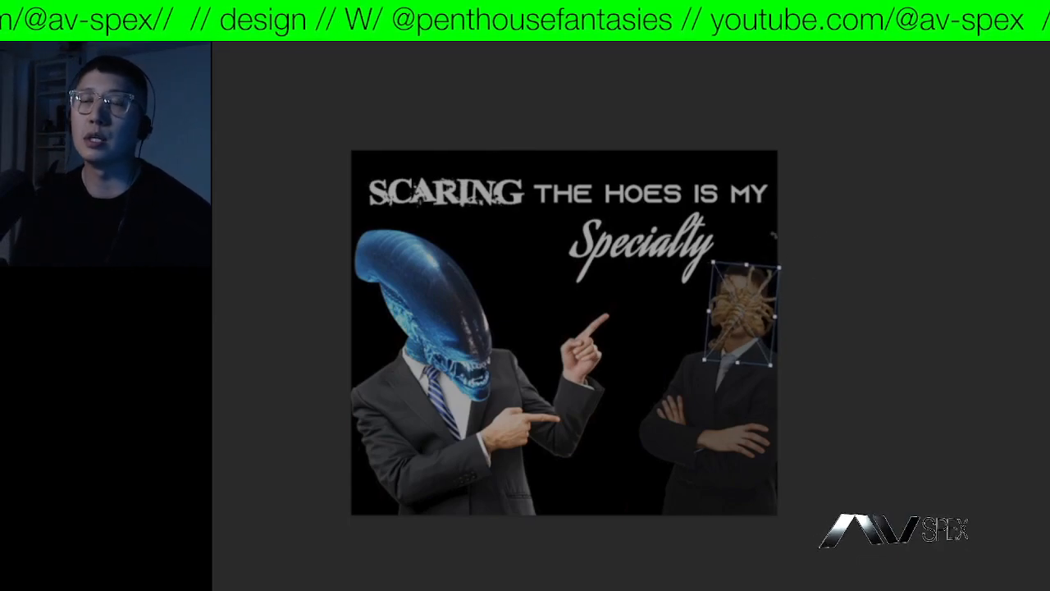
{"action": "key", "text": "Return"}
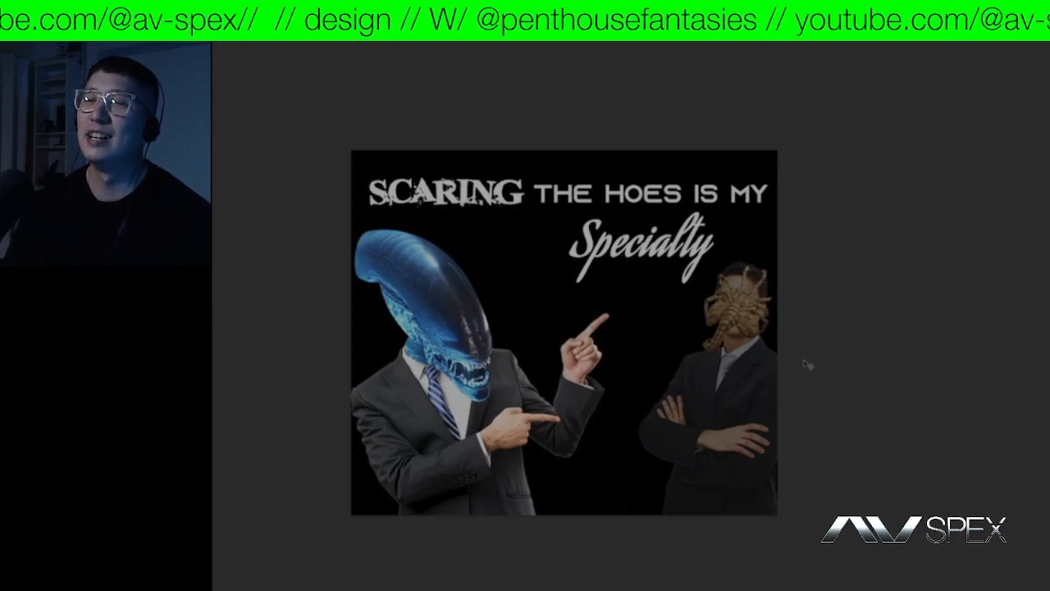
- Rotate the facehugger back slightly counterclockwise with Free Transform to match the tilt of the man's head
{"action": "key", "text": "ctrl+t"}
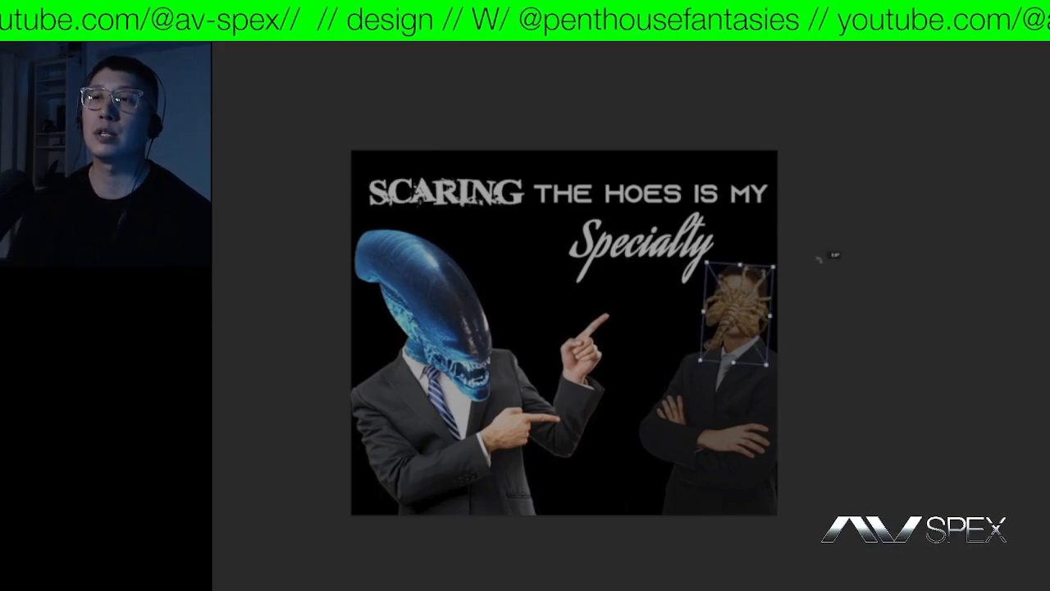
{"action": "left_click_drag", "start_coordinate": [819, 259], "coordinate": [816, 252]}
{"action": "key", "text": "Return"}
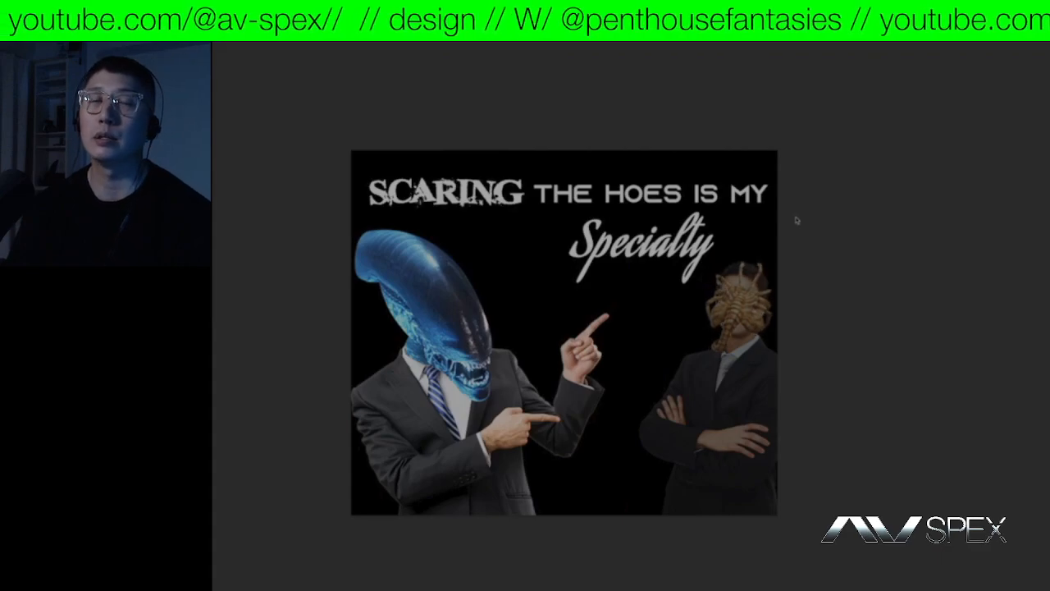
{"action": "key", "text": "ctrl+t"}
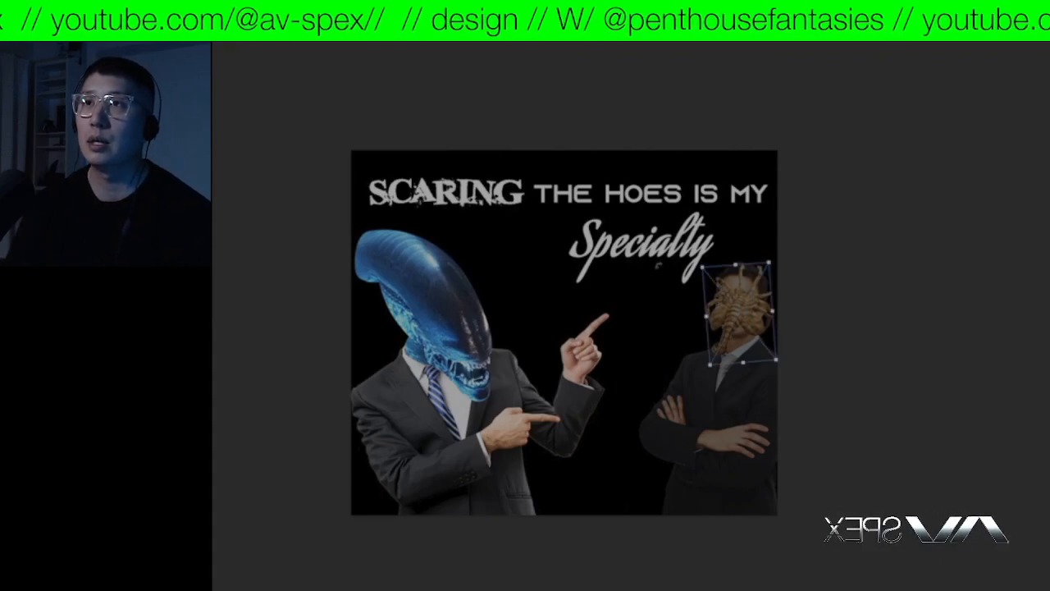
{"action": "key", "text": "Return"}
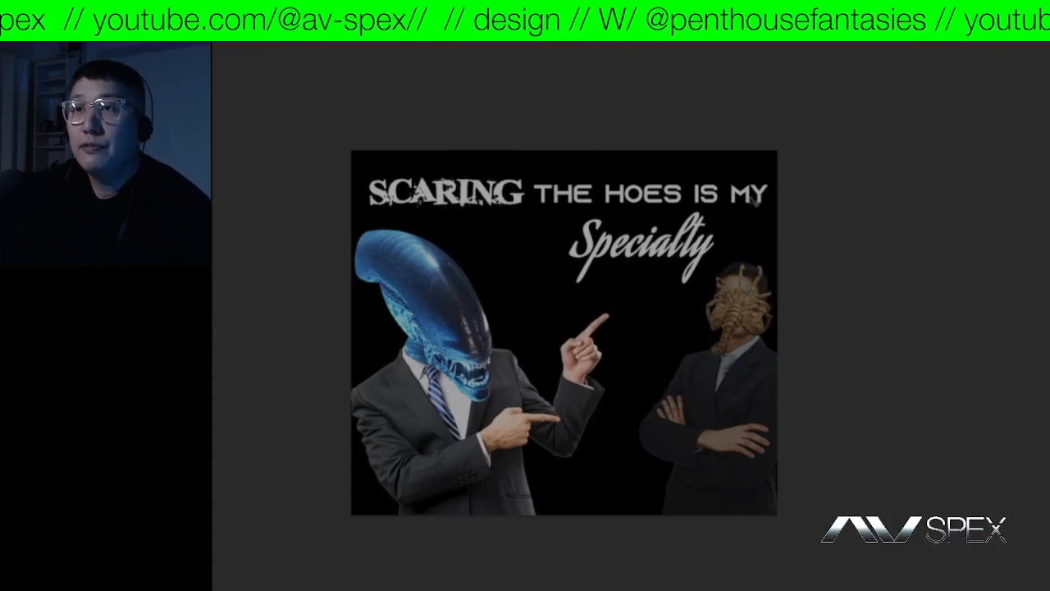
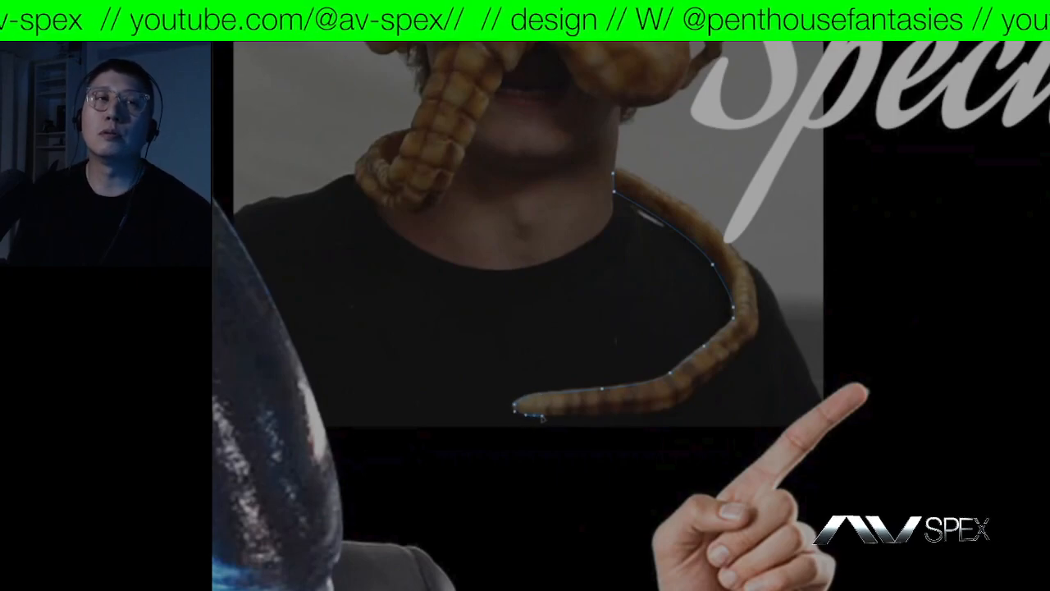
- Finish the pen path around the loose tail piece in the facehugger source photo and convert it to a selection
{"action": "left_click_drag", "start_coordinate": [648, 408], "coordinate": [737, 361]}
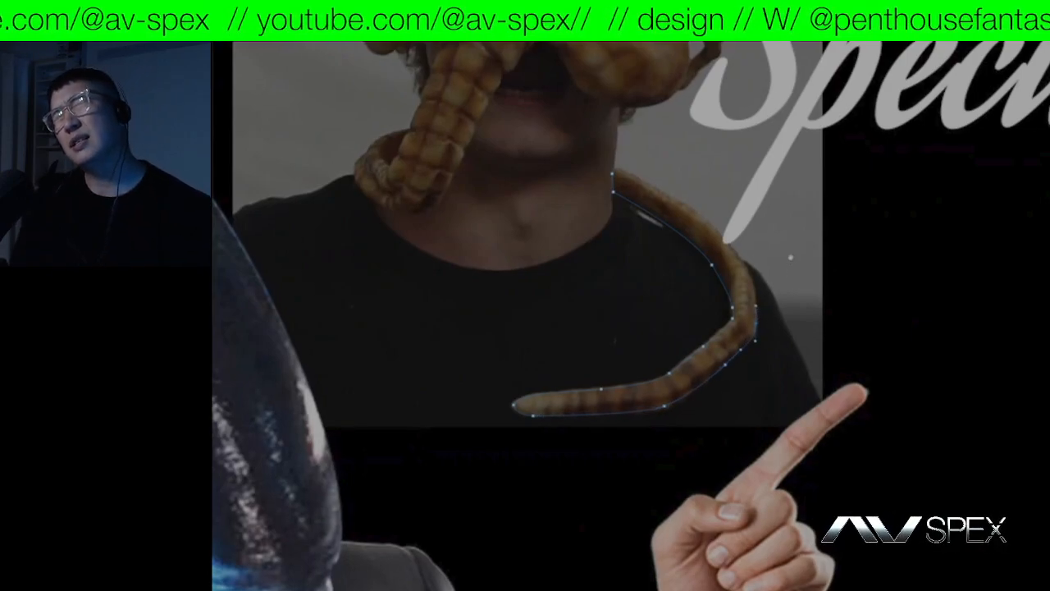
{"action": "left_click_drag", "start_coordinate": [792, 259], "coordinate": [773, 361]}
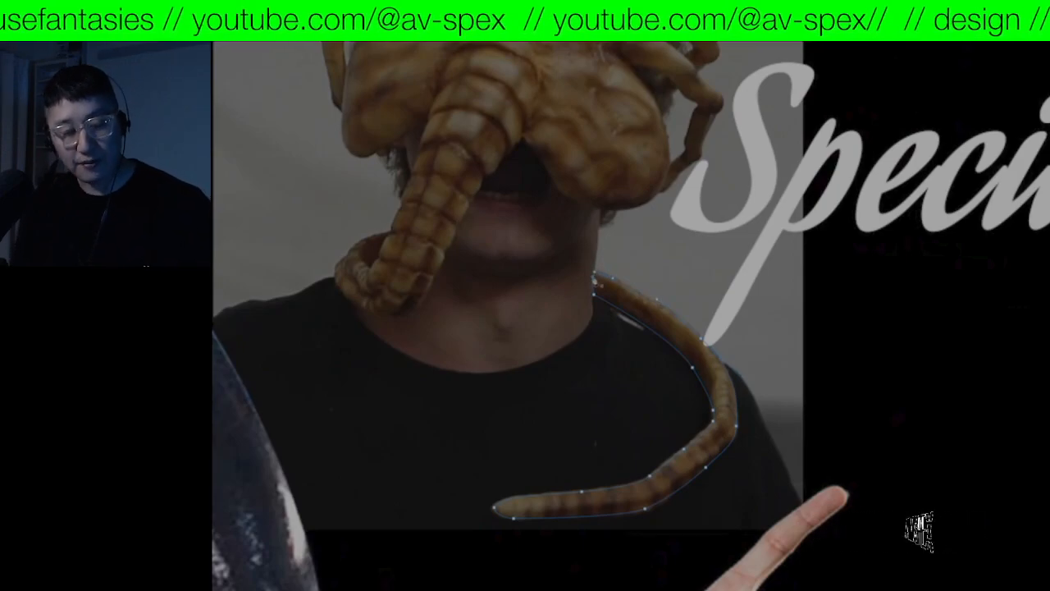
{"action": "right_click", "coordinate": [619, 289]}
{"action": "left_click", "coordinate": [649, 329]}
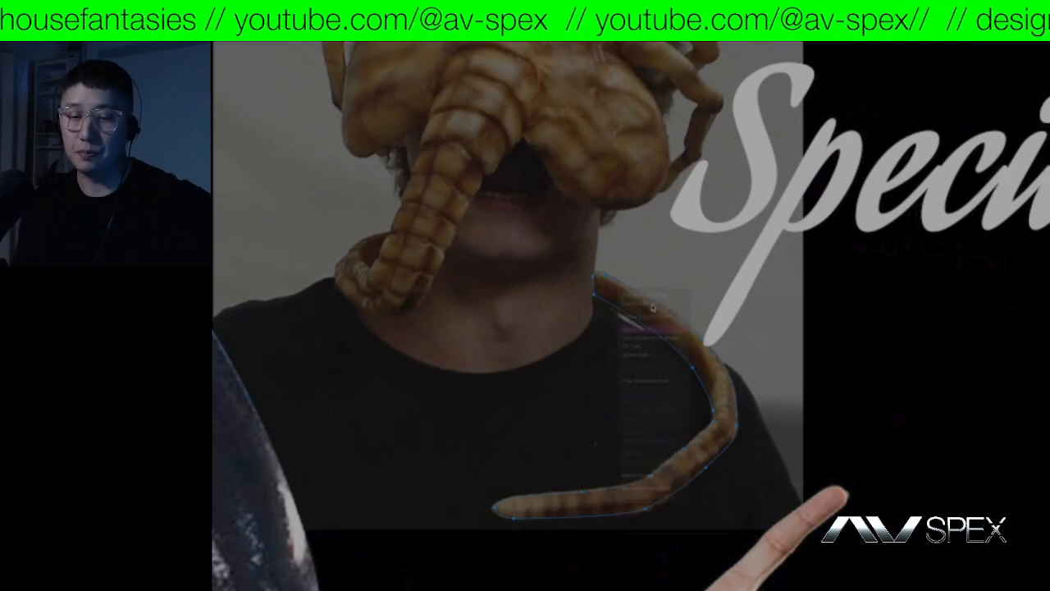
{"action": "left_click", "coordinate": [639, 198]}
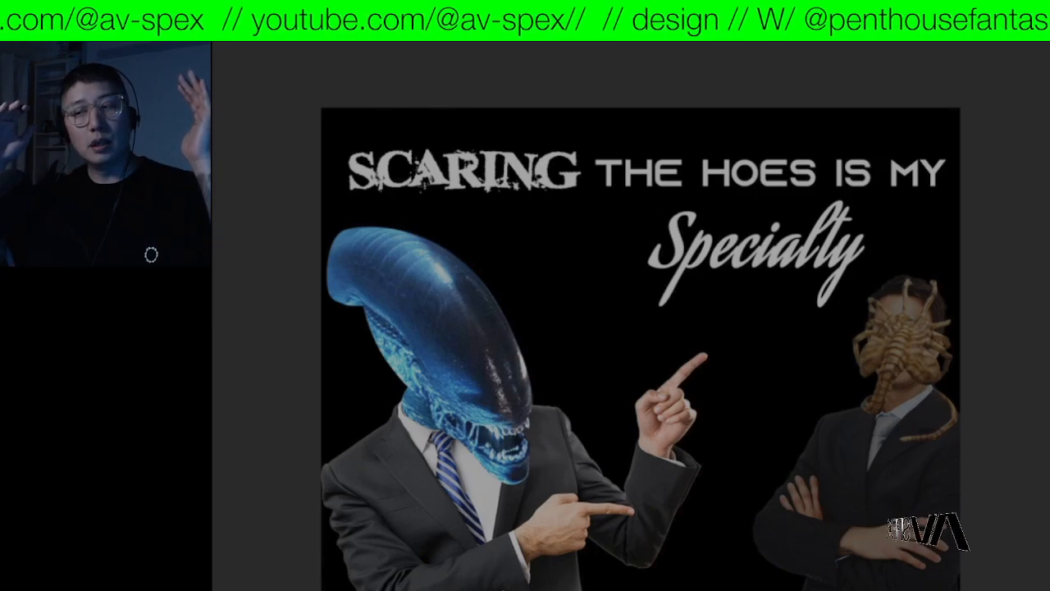
{"action": "right_click", "coordinate": [149, 258]}
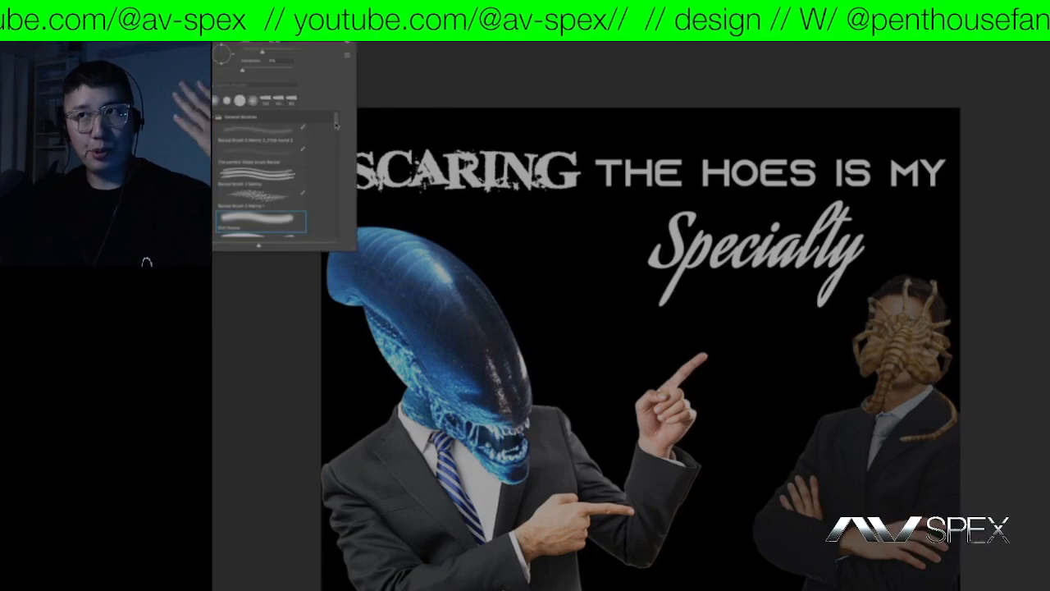
{"action": "scroll", "coordinate": [271, 189], "scroll_direction": "down", "scroll_amount": 2}
{"action": "left_click", "coordinate": [557, 246]}
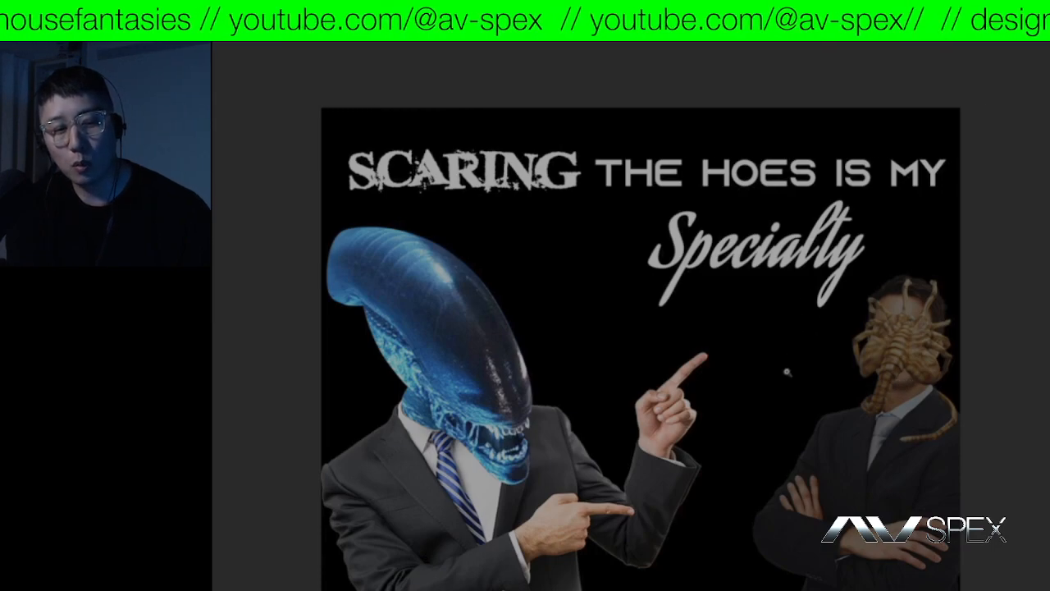
- Select the SCARING and THE HOES IS MY text together and move the headline down slightly, closer to Specialty
{"action": "scroll", "coordinate": [787, 371], "scroll_direction": "down", "scroll_amount": 1}
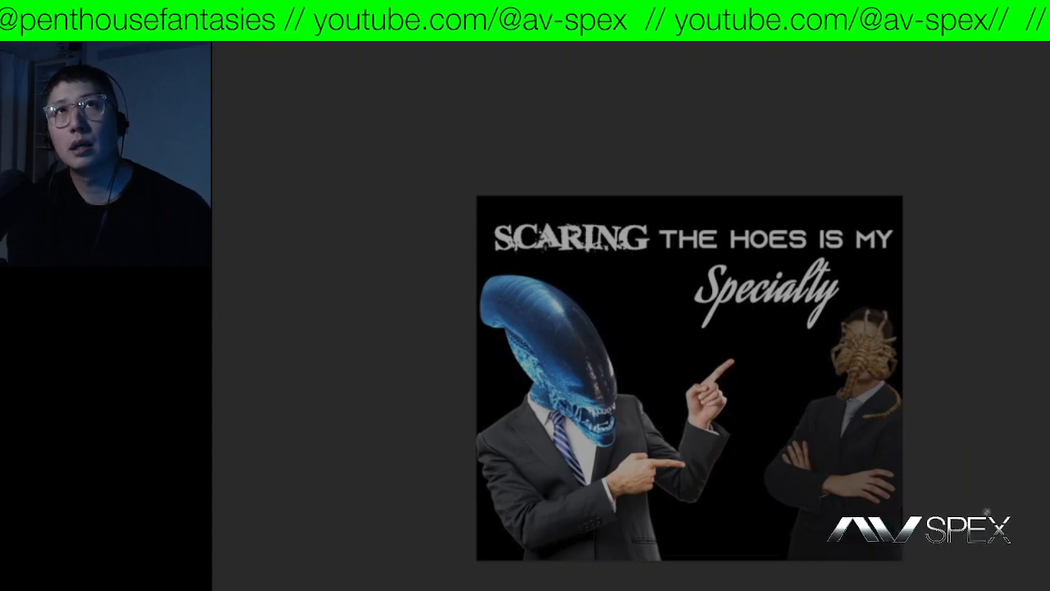
{"action": "scroll", "coordinate": [766, 418], "scroll_direction": "down", "scroll_amount": 1}
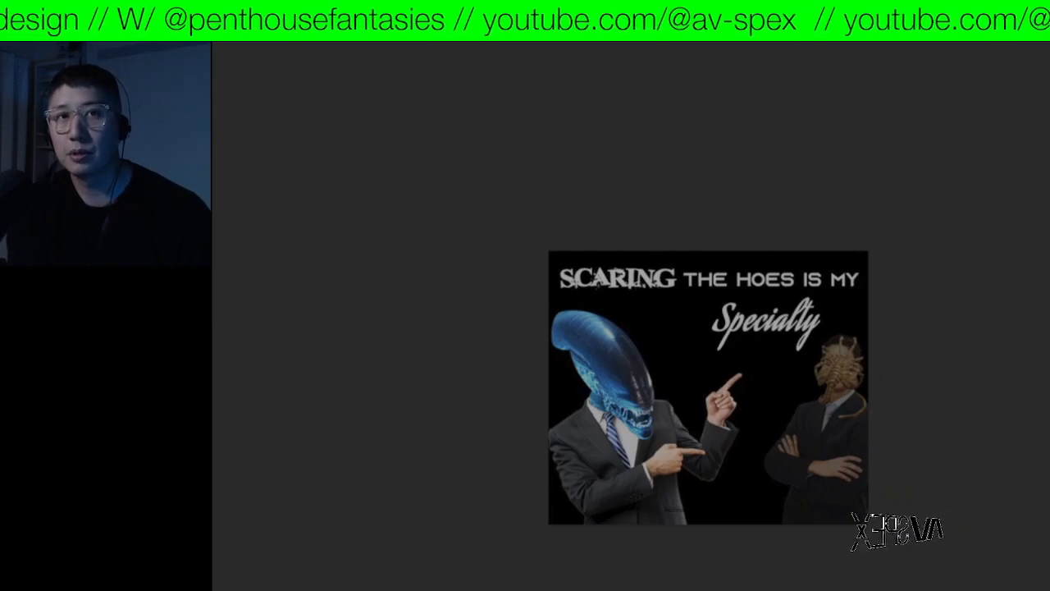
{"action": "left_click_drag", "start_coordinate": [556, 267], "coordinate": [861, 296]}
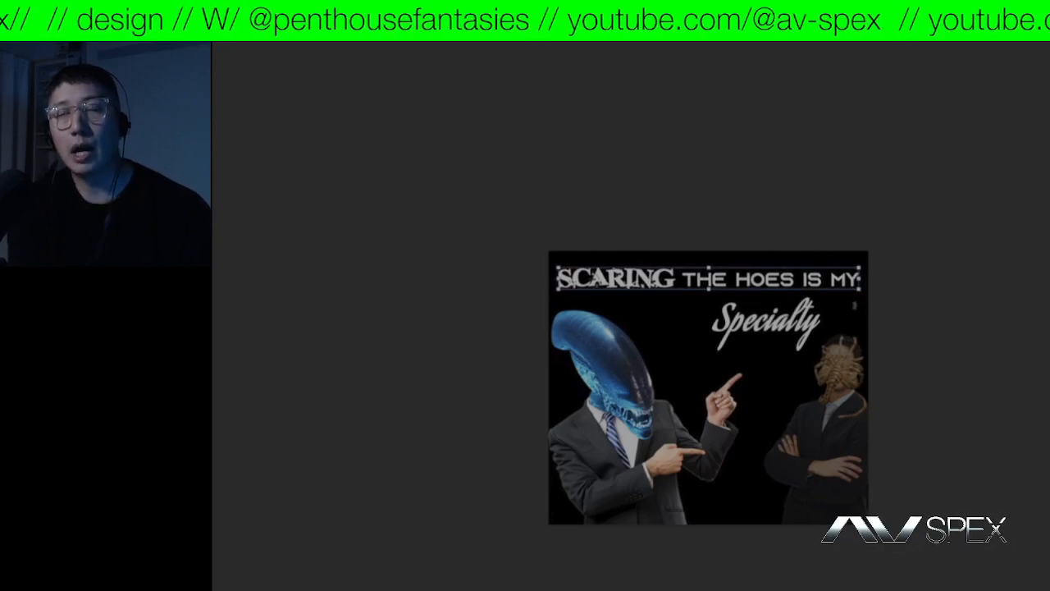
{"action": "left_click", "coordinate": [855, 308]}
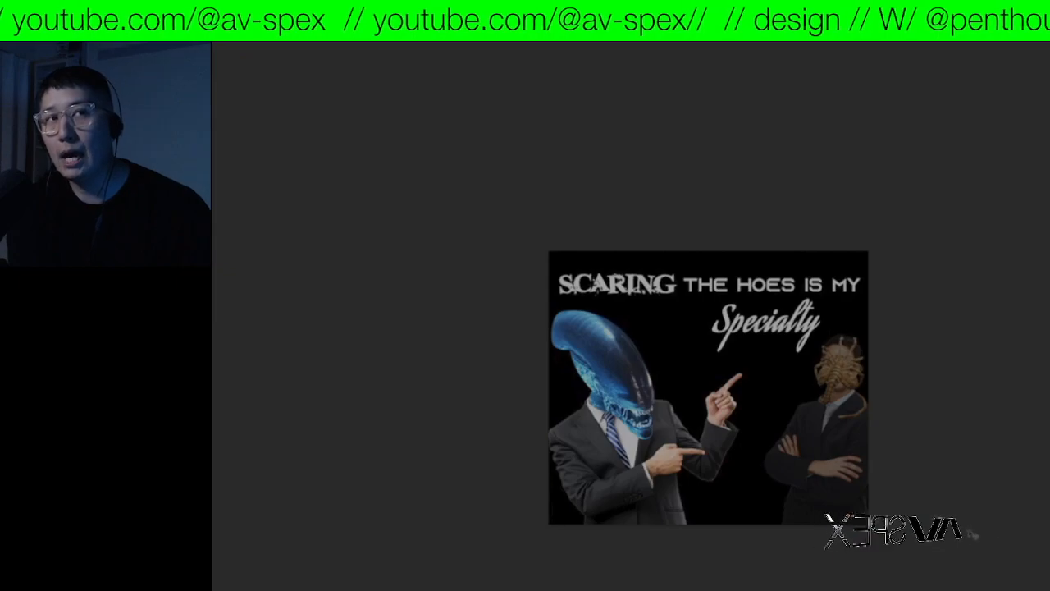
- Crop the canvas symmetrically, trimming a thin strip from the upper and lower edges of the design
{"action": "key", "text": "c"}
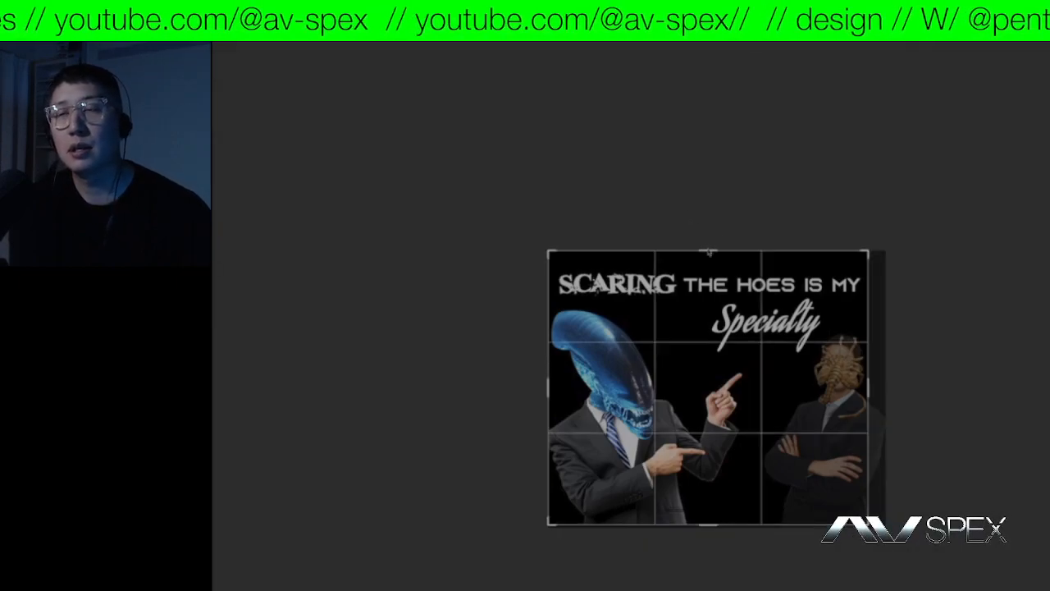
{"action": "left_click_drag", "start_coordinate": [710, 253], "coordinate": [711, 258]}
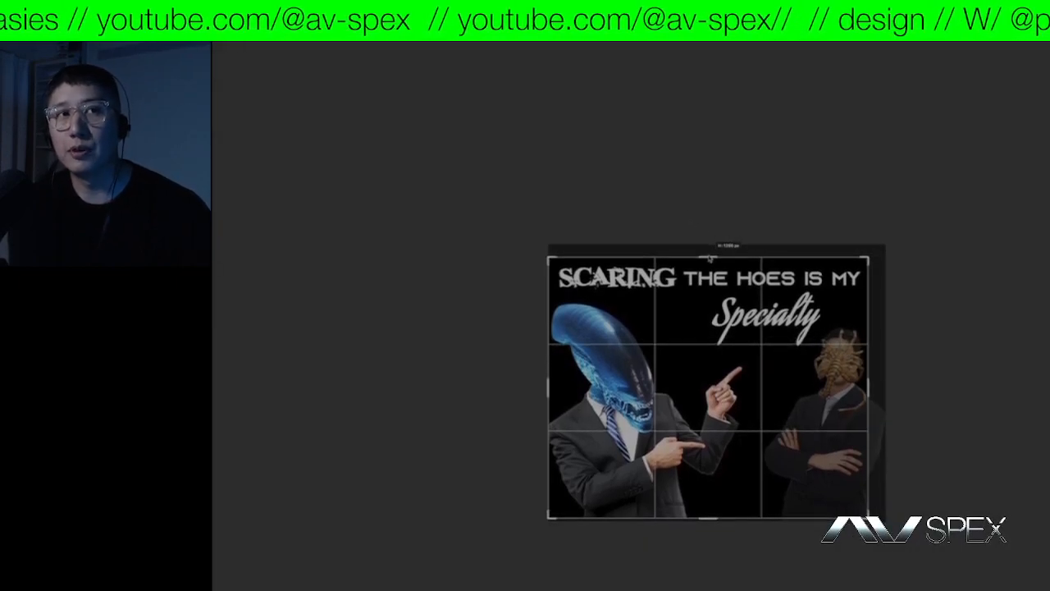
{"action": "key", "text": "Return"}
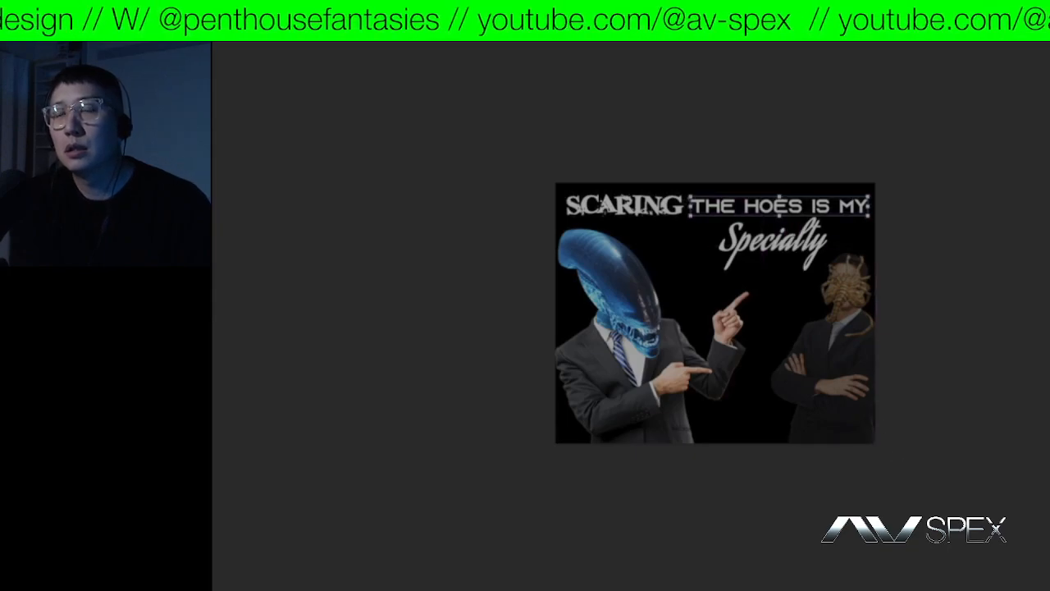
- Scale THE HOES IS MY down slightly and enlarge SCARING a little to rebalance the headline
{"action": "left_click_drag", "start_coordinate": [689, 206], "coordinate": [693, 206]}
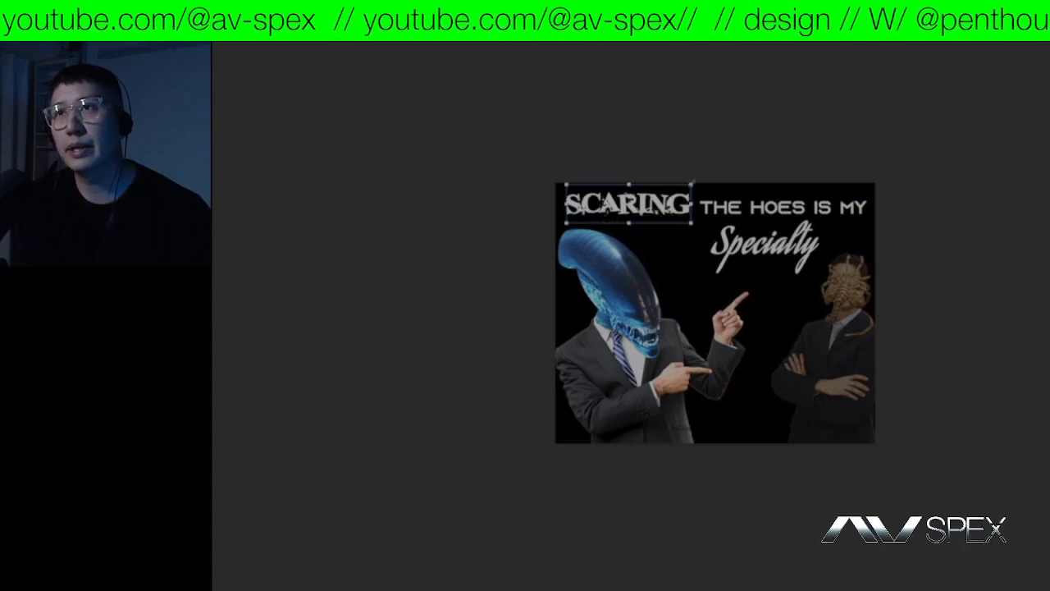
{"action": "left_click_drag", "start_coordinate": [693, 184], "coordinate": [696, 184]}
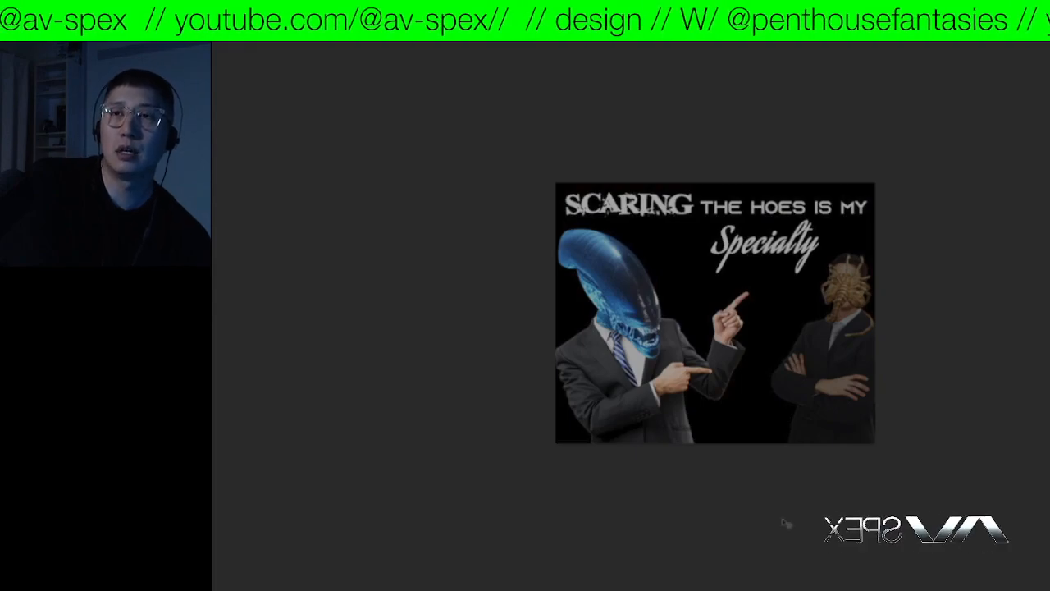
- Switch to the Chrome window, search Google for "Naan bread", and show the image results
{"action": "key", "text": "ctrl+Up"}
{"action": "left_click", "coordinate": [612, 271]}
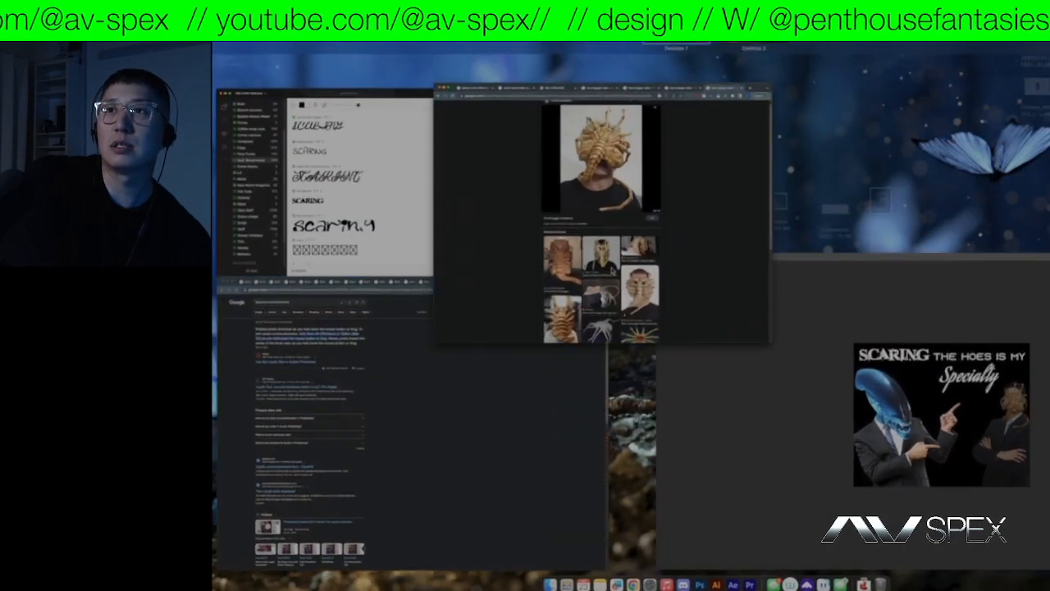
{"action": "left_click", "coordinate": [775, 97]}
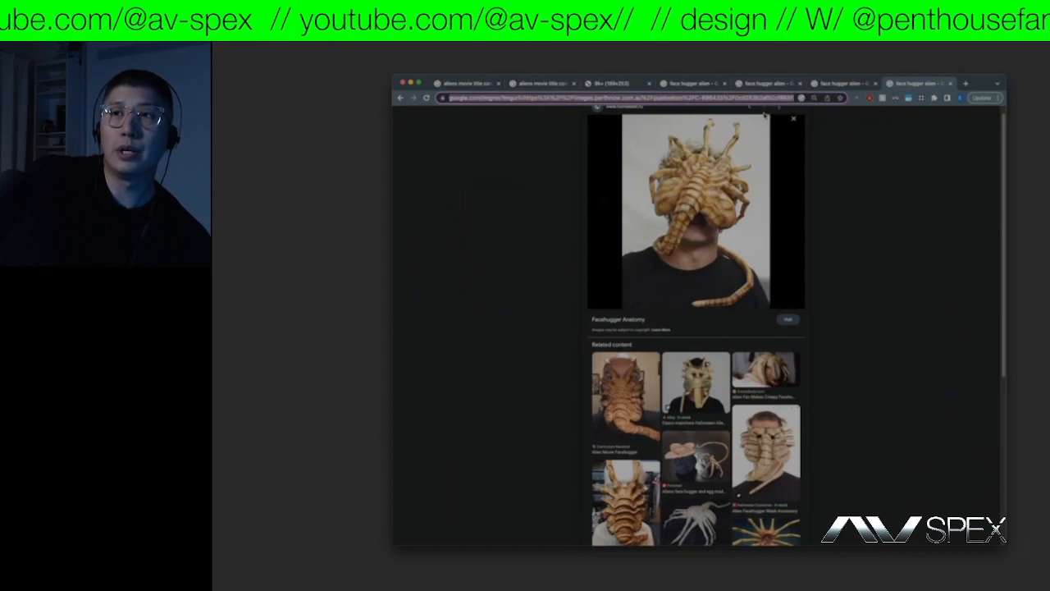
{"action": "type", "text": "Naan bread"}
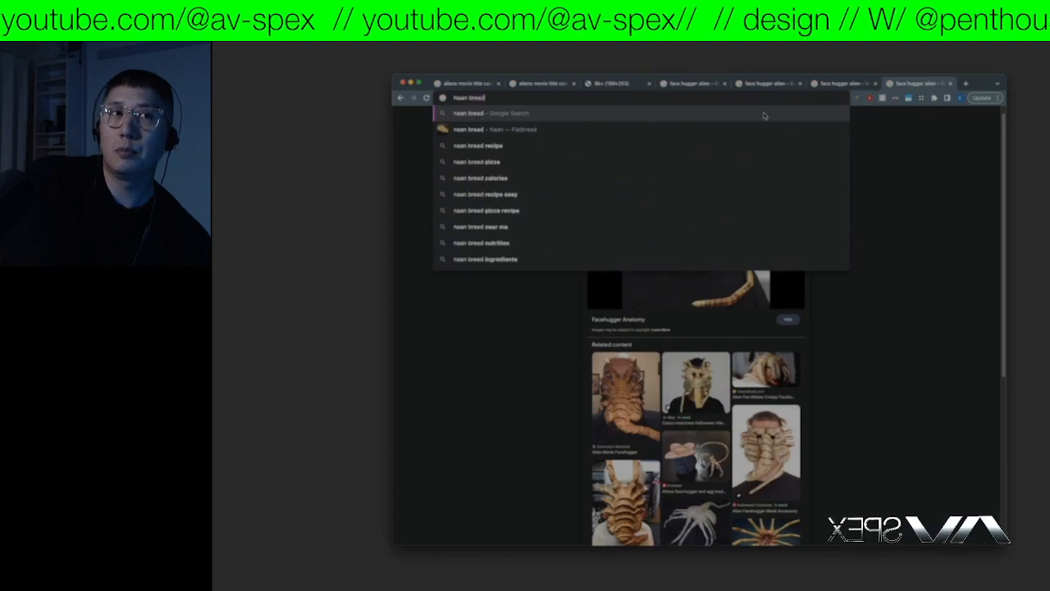
{"action": "key", "text": "Return"}
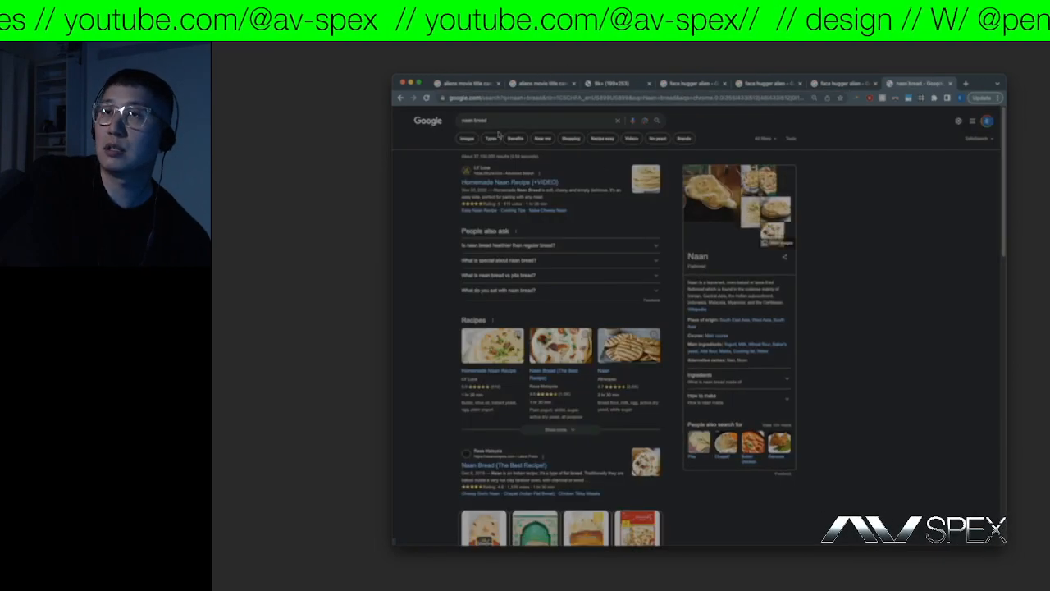
{"action": "left_click", "coordinate": [471, 142]}
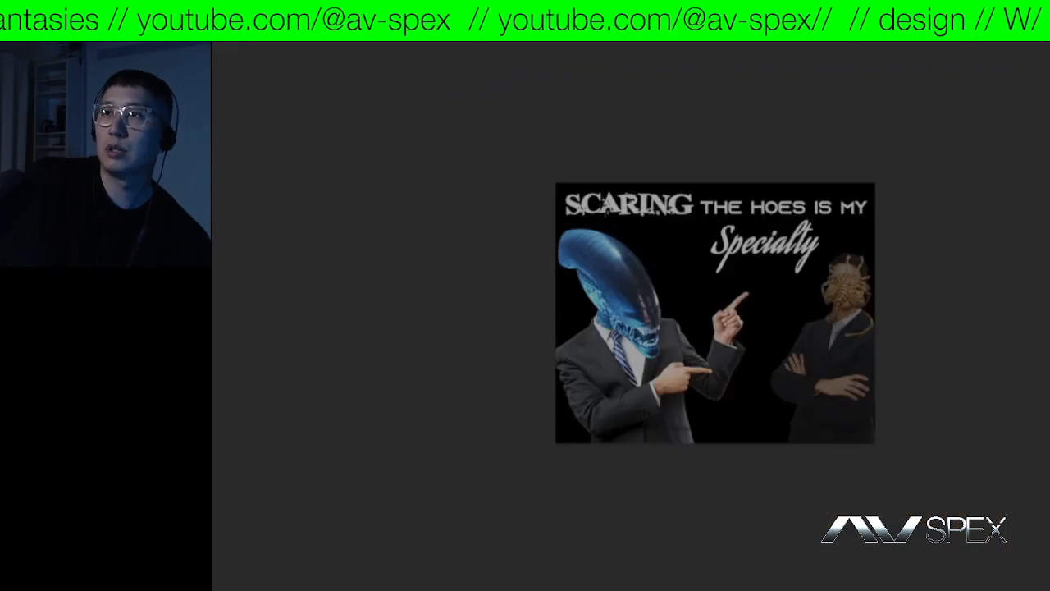
- Create a new RGB document from the recent custom preset beside Clipboard and cover it with a solid black fill layer
{"action": "left_click", "coordinate": [264, 24]}
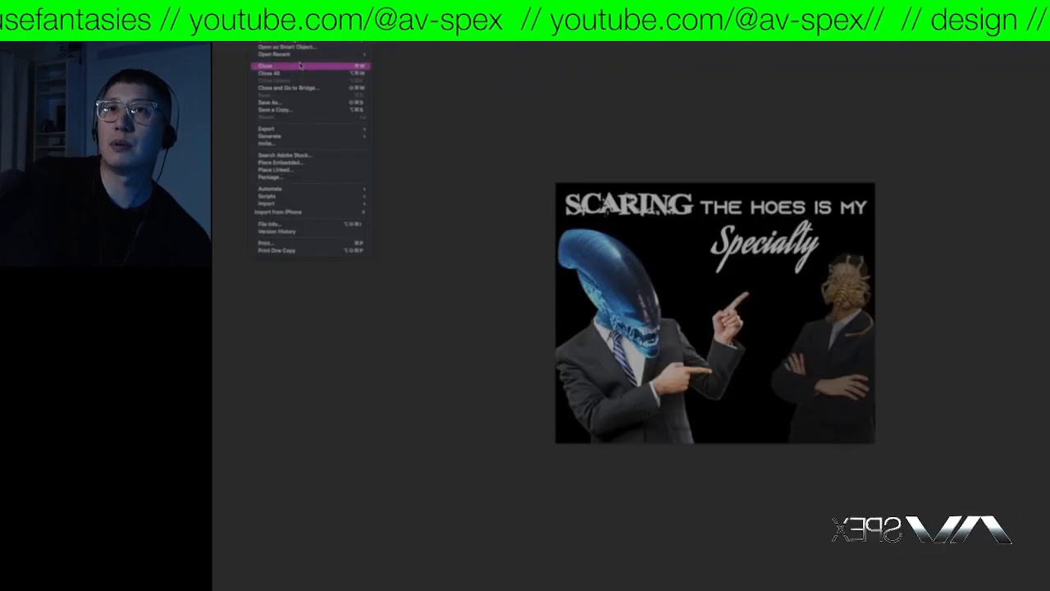
{"action": "left_click", "coordinate": [654, 84]}
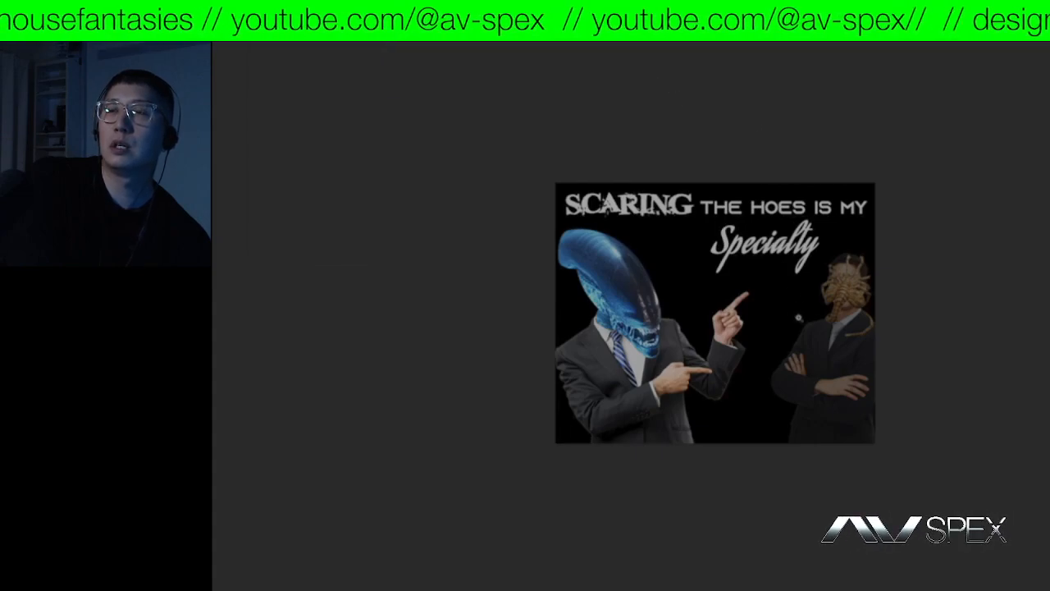
{"action": "key", "text": "ctrl+minus"}
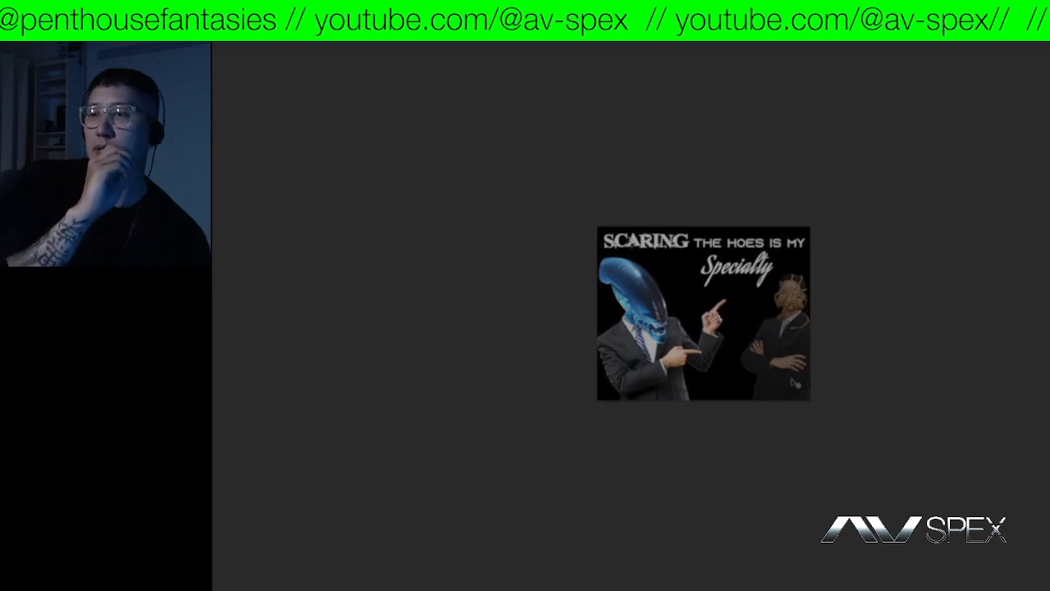
{"action": "left_click", "coordinate": [265, 31]}
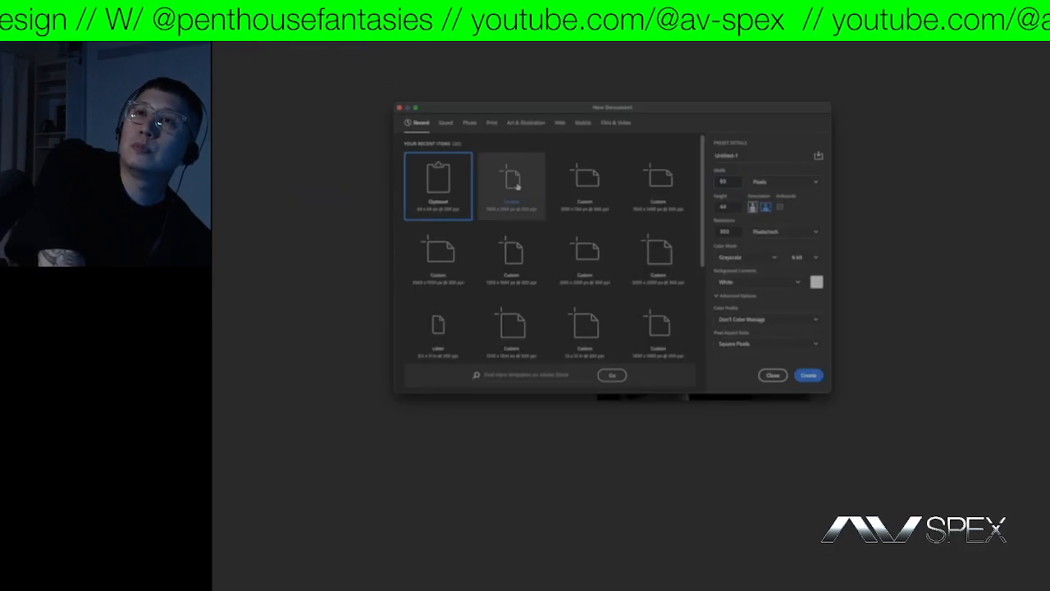
{"action": "left_click", "coordinate": [534, 194]}
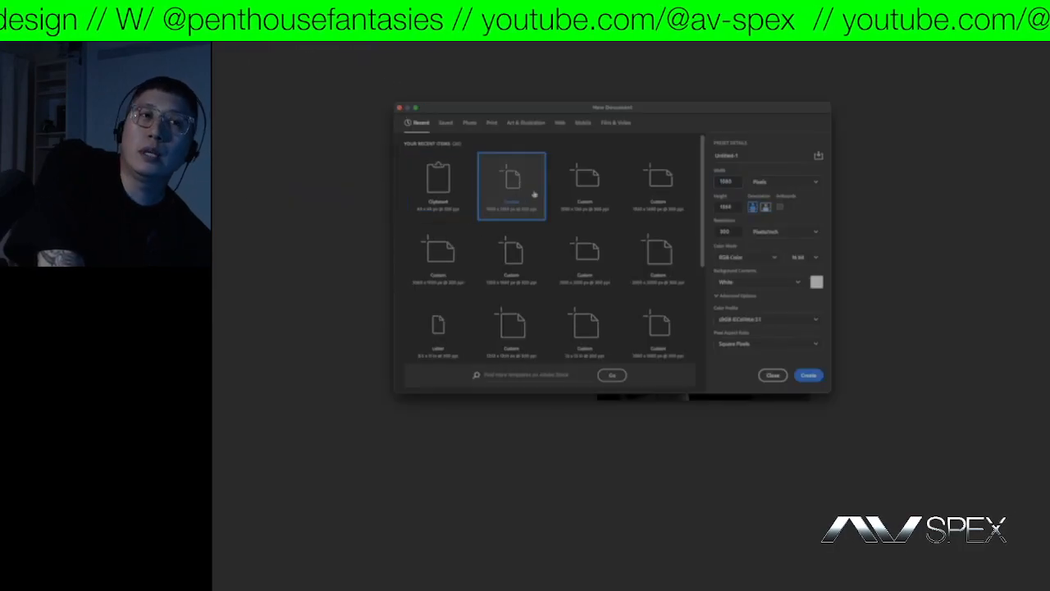
{"action": "left_click", "coordinate": [808, 375]}
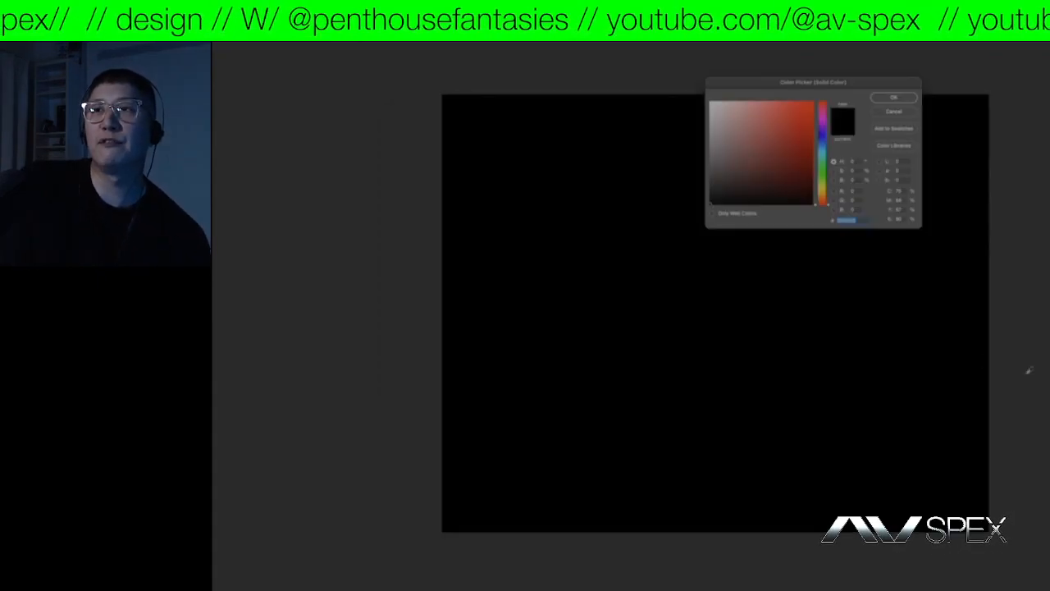
{"action": "left_click", "coordinate": [893, 99]}
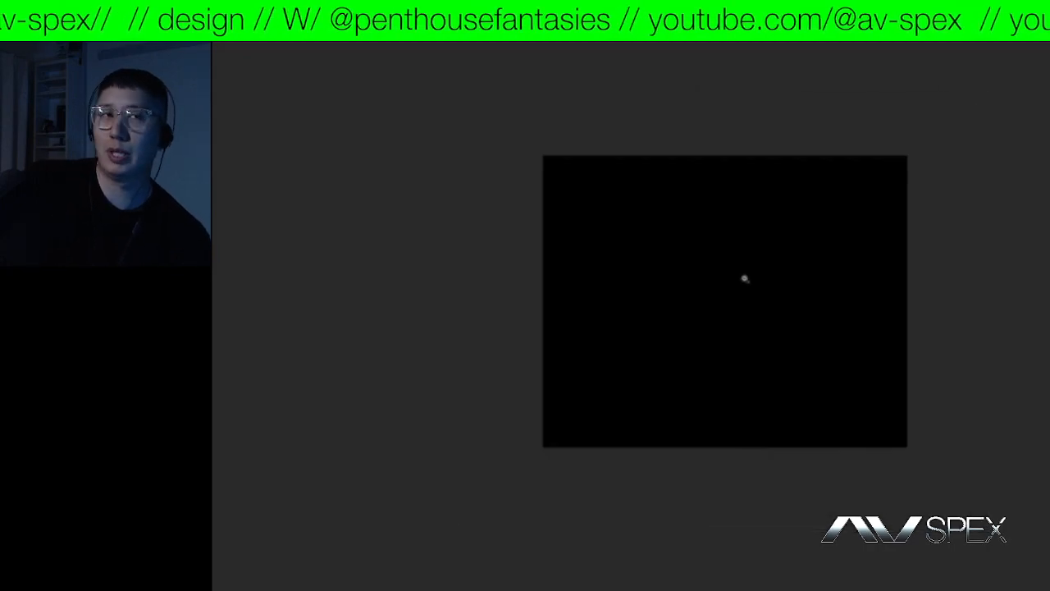
- Switch to the Chrome window with the naan bread images and open the Budget Bytes naan stack in a new tab
{"action": "key", "text": "ctrl+Up"}
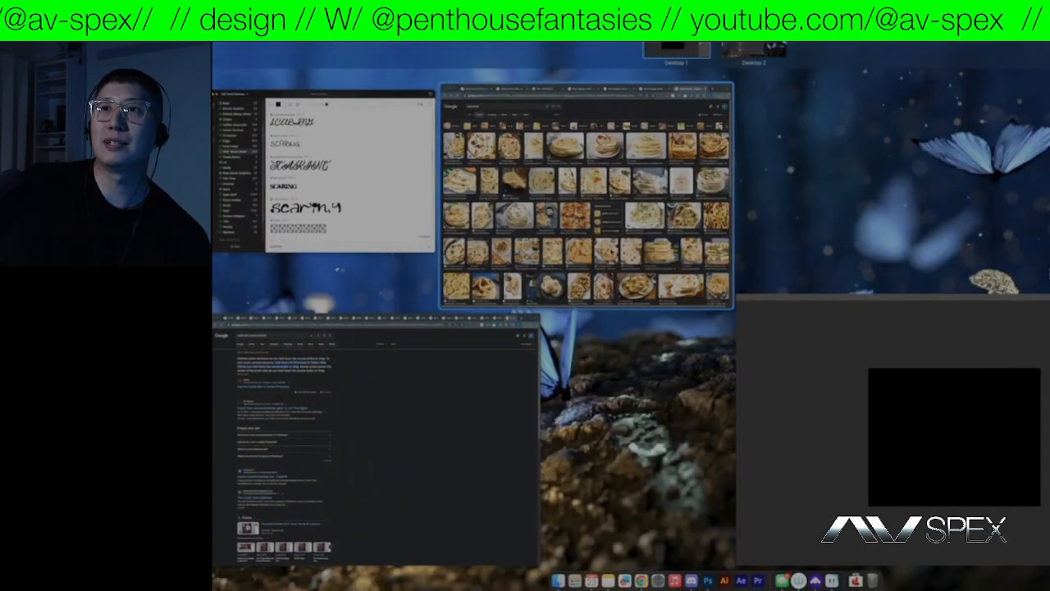
{"action": "left_click", "coordinate": [612, 246]}
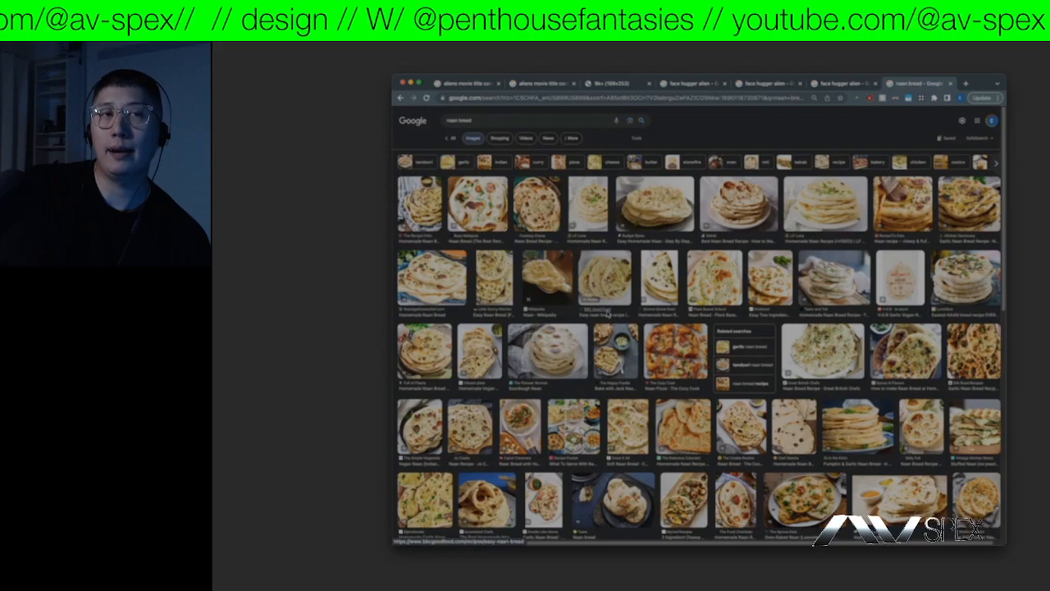
{"action": "right_click", "coordinate": [651, 215]}
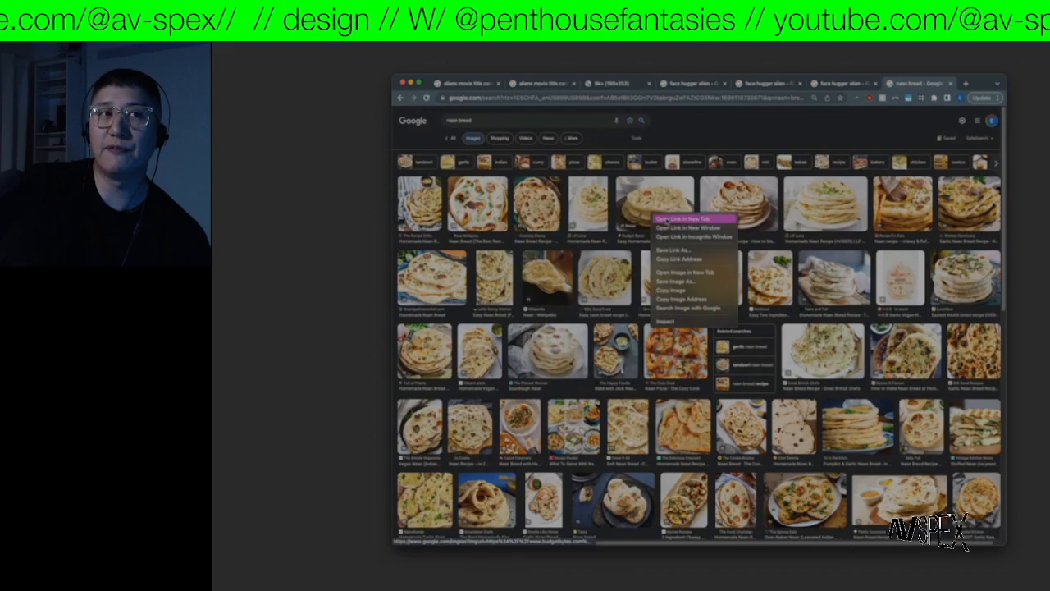
{"action": "left_click", "coordinate": [681, 218]}
- Reuse a facehugger tab to search Google Images for "rick ross" and refine the search to "rick ross full body"
{"action": "left_click", "coordinate": [789, 84]}
{"action": "left_click", "coordinate": [774, 98]}
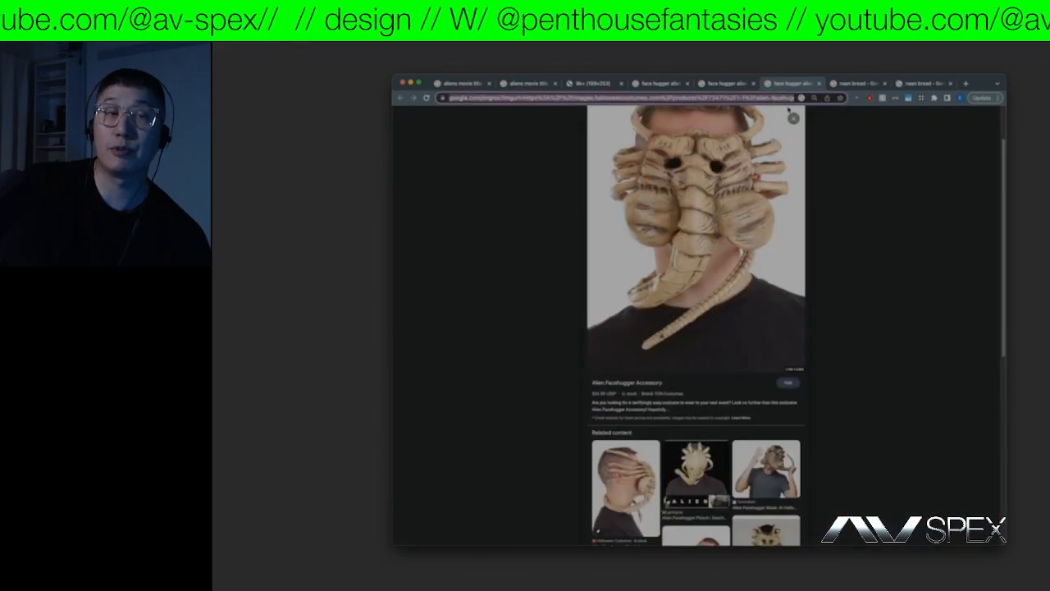
{"action": "type", "text": "rick ross"}
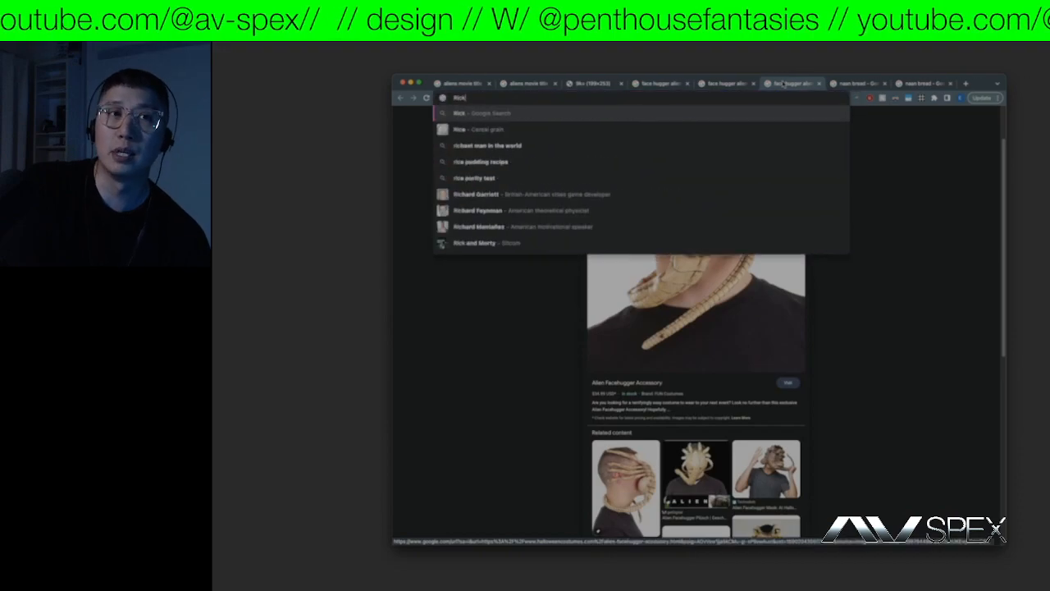
{"action": "key", "text": "Return"}
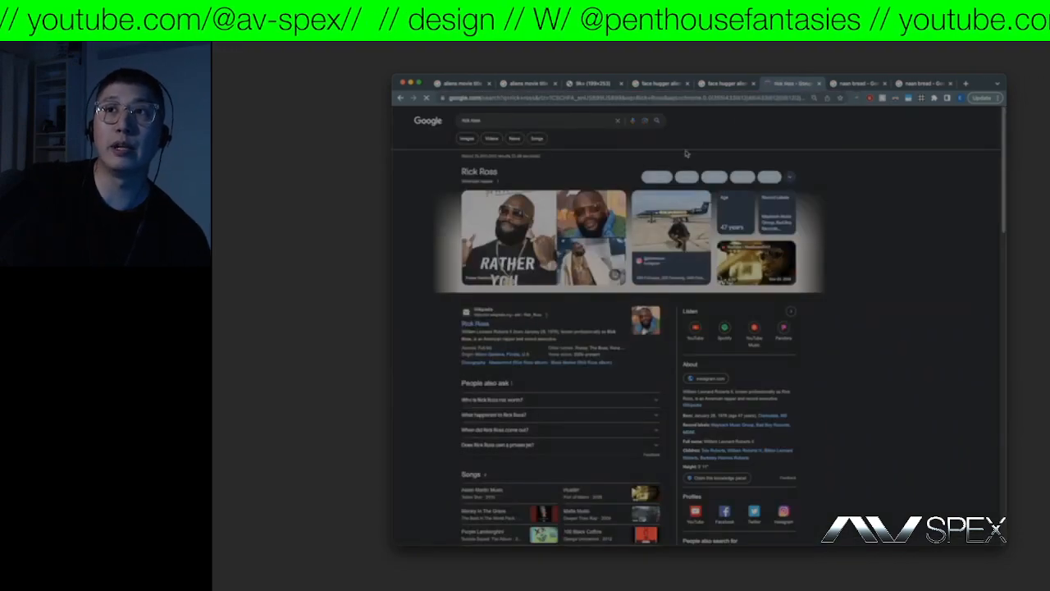
{"action": "left_click", "coordinate": [473, 139]}
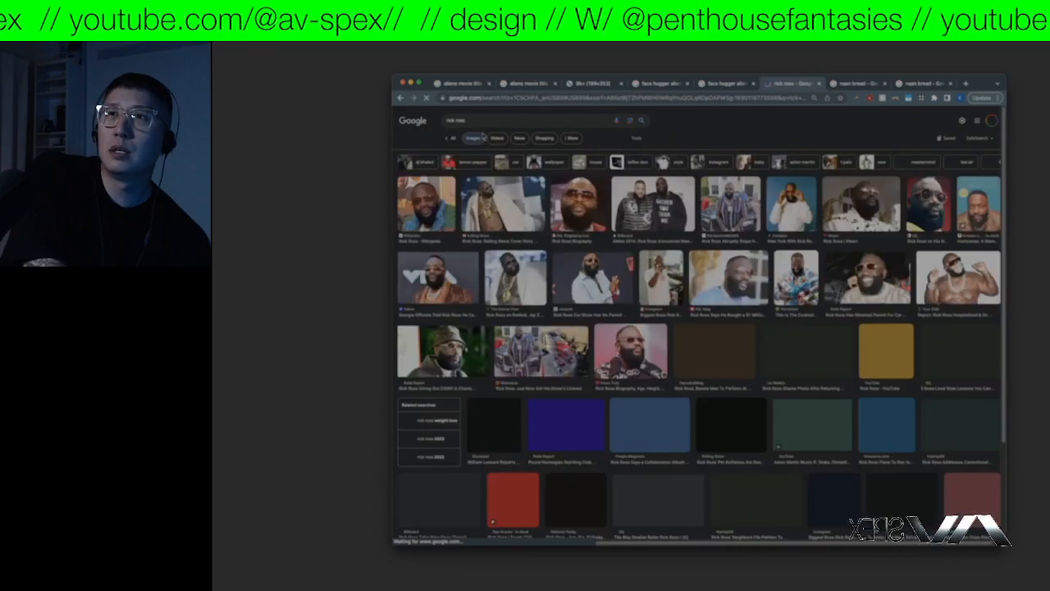
{"action": "left_click", "coordinate": [547, 122]}
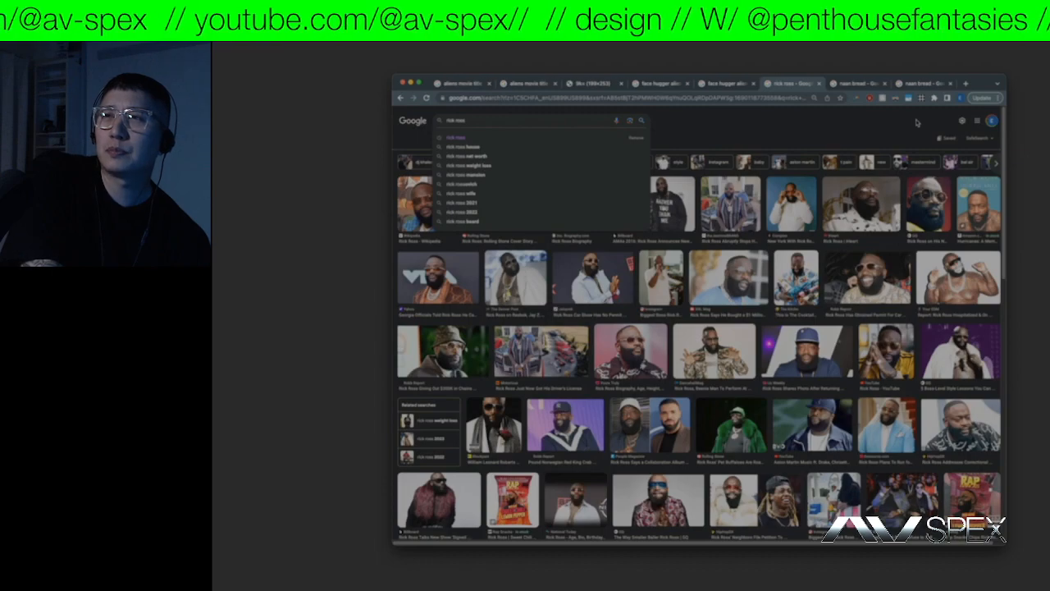
{"action": "key", "text": "Return"}
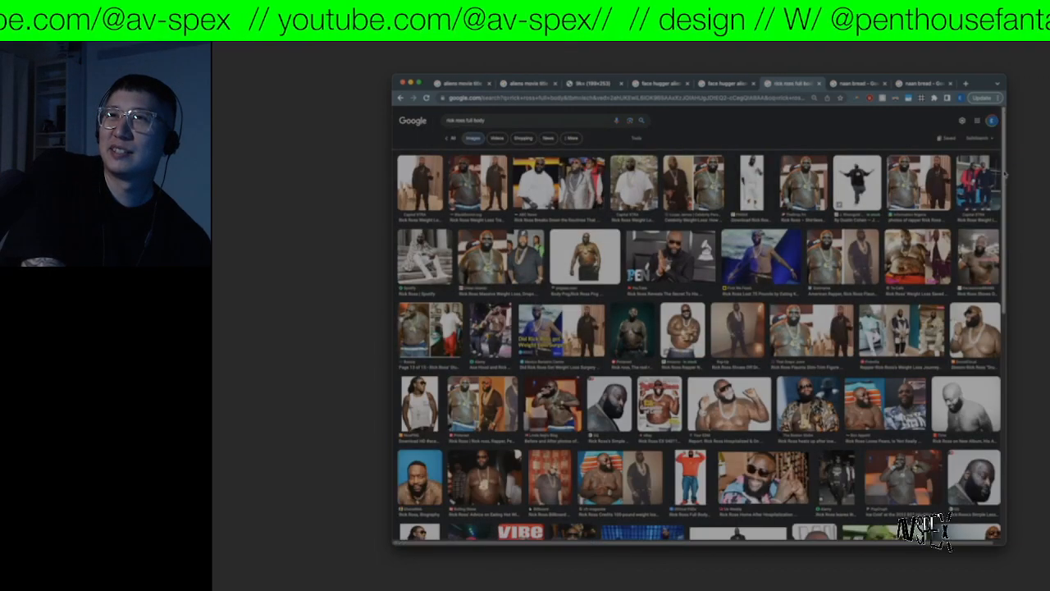
- Open the second photo in the first row of Rick Ross results in a new tab and browse the remaining full-body pictures
{"action": "scroll", "coordinate": [737, 207], "scroll_direction": "down", "scroll_amount": 1}
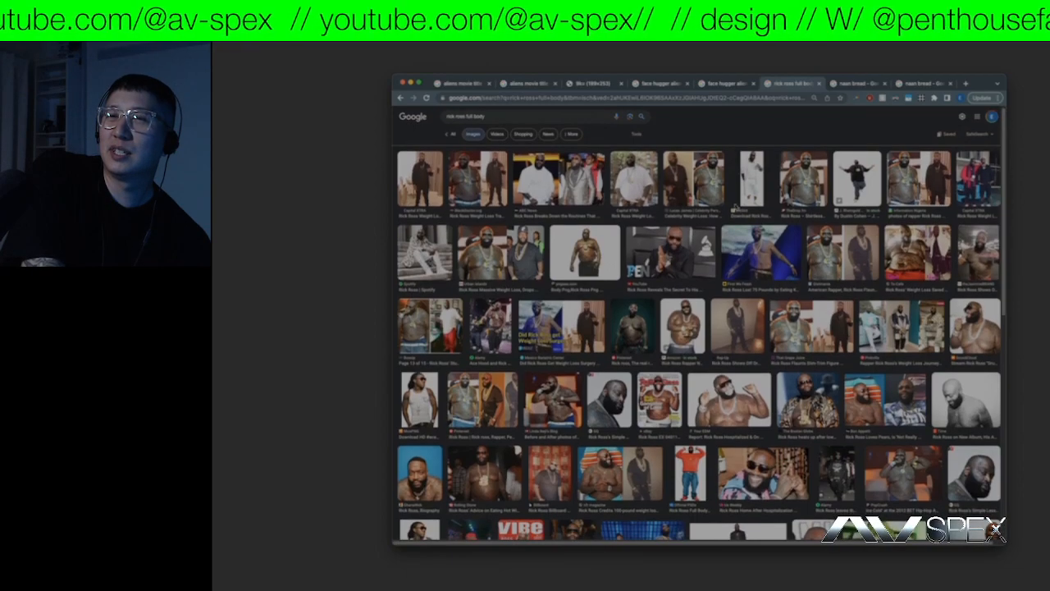
{"action": "right_click", "coordinate": [493, 190]}
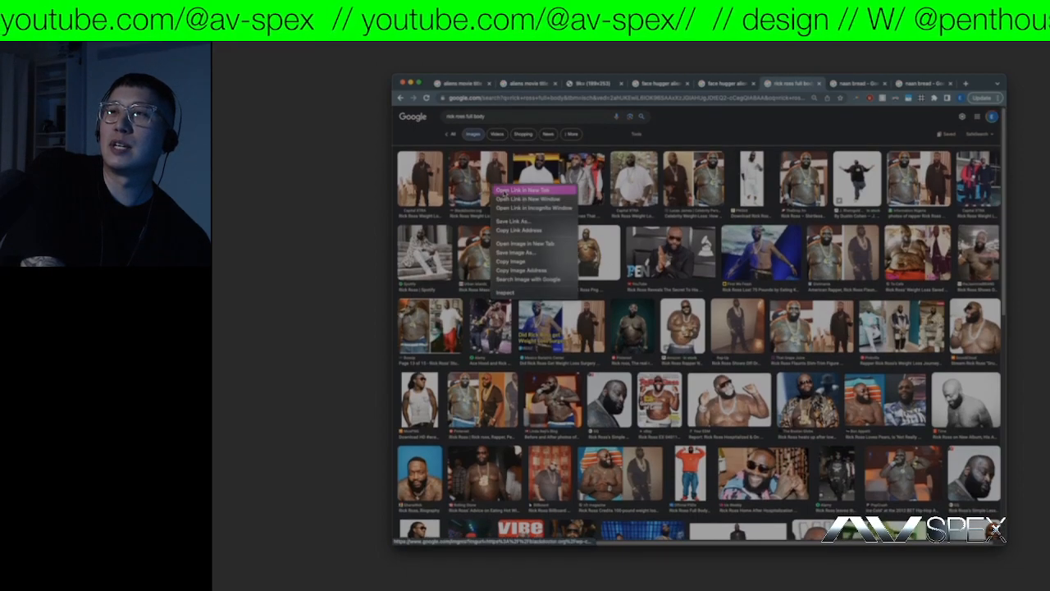
{"action": "left_click", "coordinate": [502, 191]}
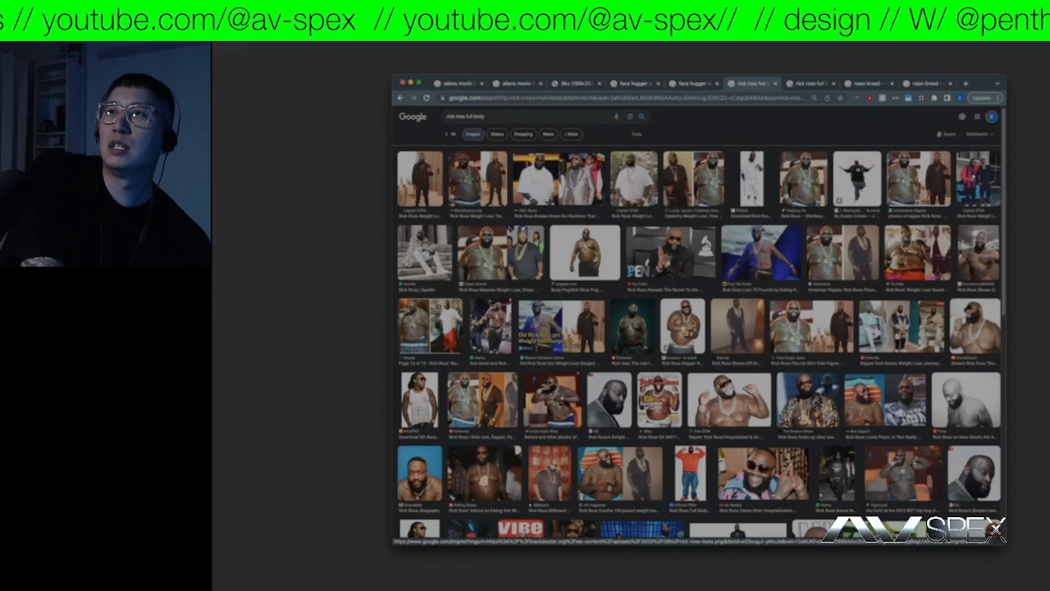
{"action": "scroll", "coordinate": [699, 328], "scroll_direction": "down", "scroll_amount": 2}
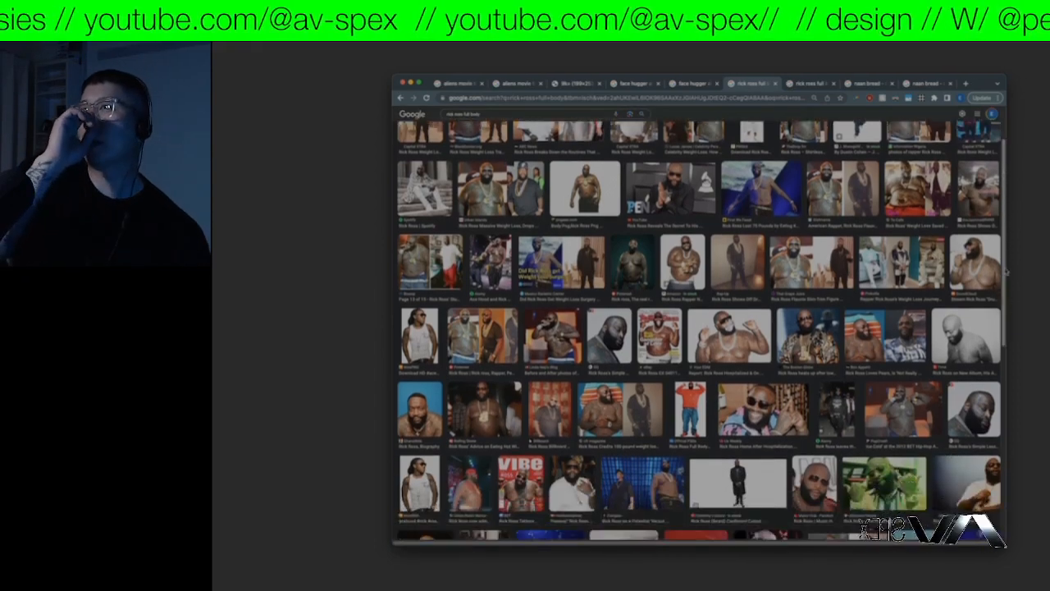
{"action": "scroll", "coordinate": [1006, 271], "scroll_direction": "down", "scroll_amount": 5}
{"action": "scroll", "coordinate": [1020, 375], "scroll_direction": "up", "scroll_amount": 4}
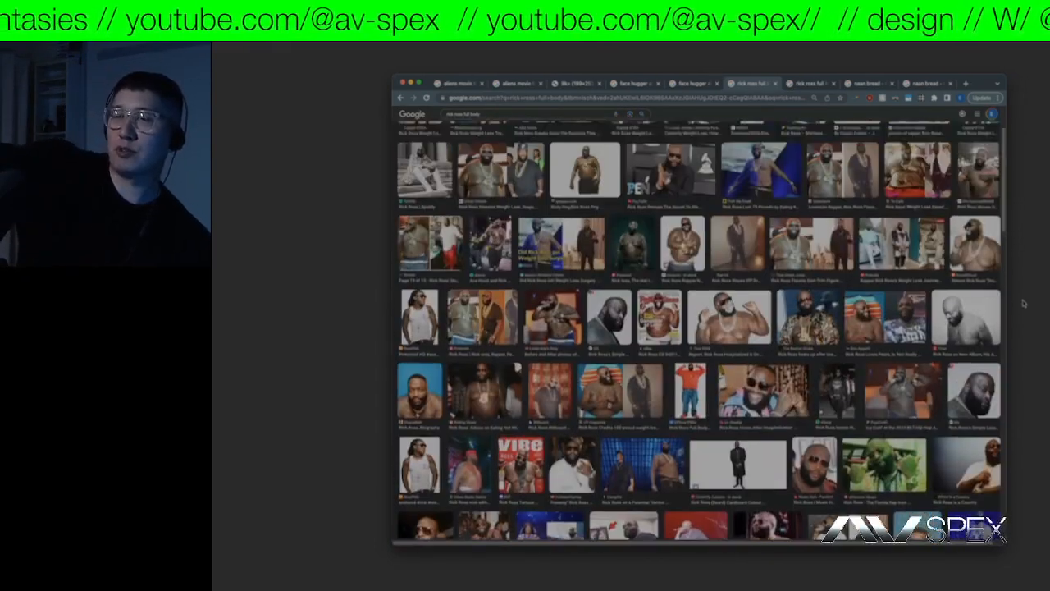
{"action": "scroll", "coordinate": [790, 142], "scroll_direction": "up", "scroll_amount": 3}
- Return to the naan bread image results and open the stacked naan photo beside the Budget Bytes result in a new tab
{"action": "left_click", "coordinate": [813, 84]}
{"action": "left_click", "coordinate": [858, 84]}
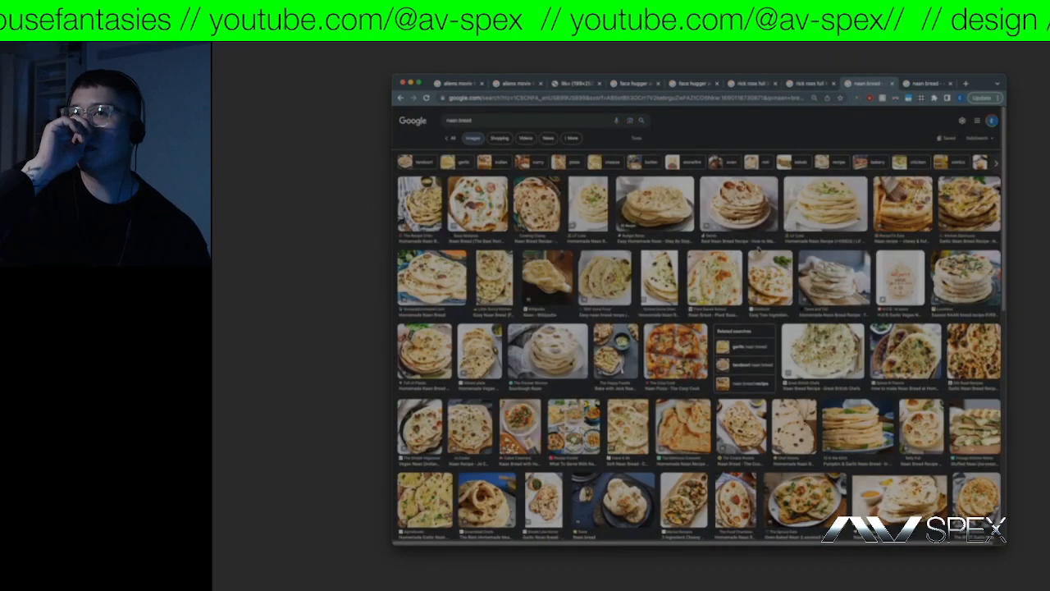
{"action": "left_click", "coordinate": [926, 84]}
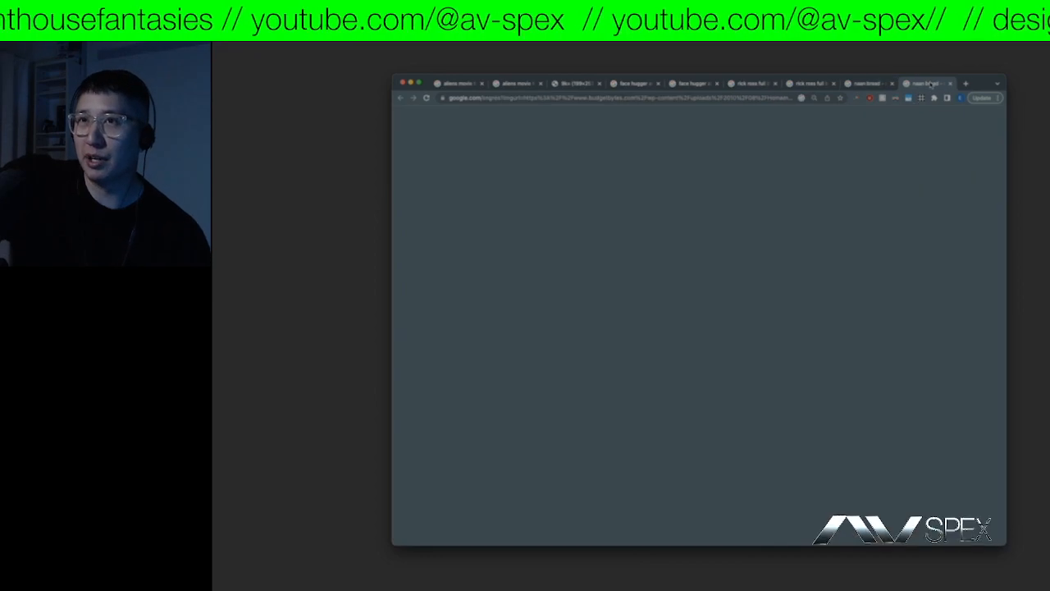
{"action": "left_click", "coordinate": [858, 83]}
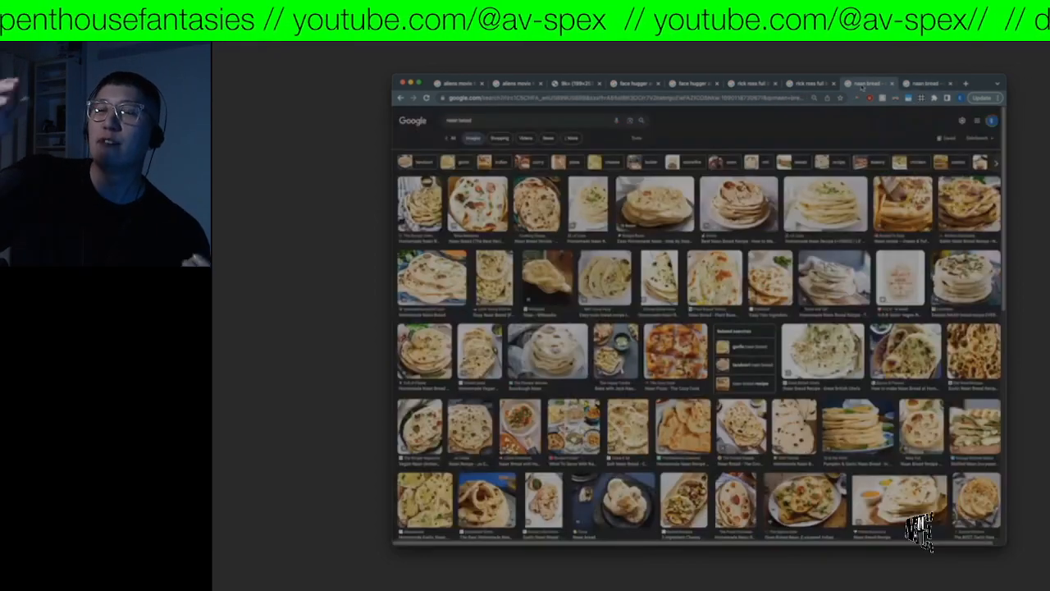
{"action": "right_click", "coordinate": [752, 196]}
{"action": "left_click", "coordinate": [780, 204]}
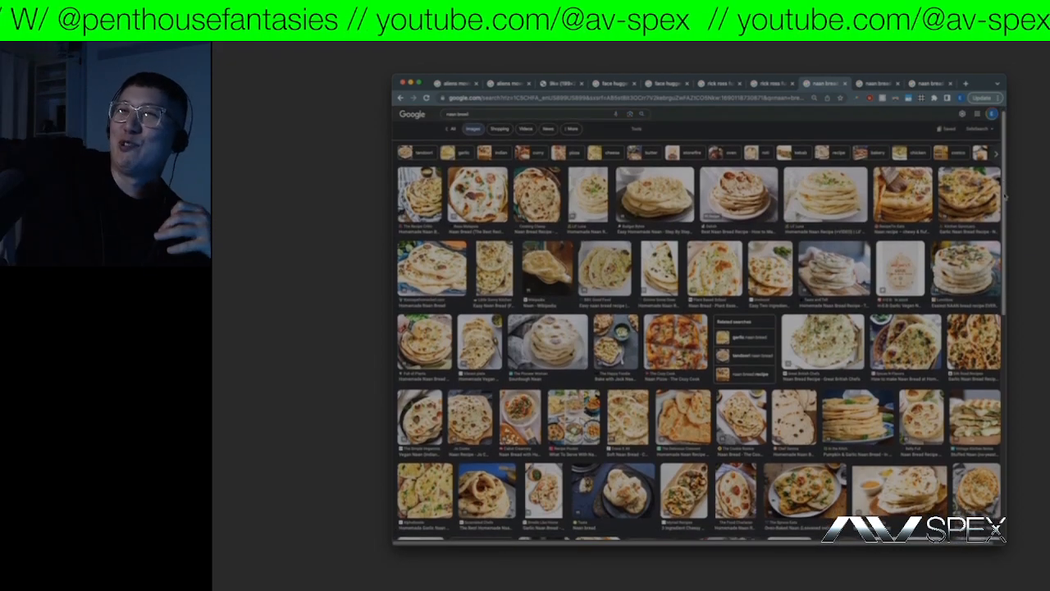
- Find the "How to Make Naan Bread" photo further down the naan results and open it in a new tab
{"action": "scroll", "coordinate": [1006, 206], "scroll_direction": "down", "scroll_amount": 3}
{"action": "scroll", "coordinate": [1006, 227], "scroll_direction": "down", "scroll_amount": 4}
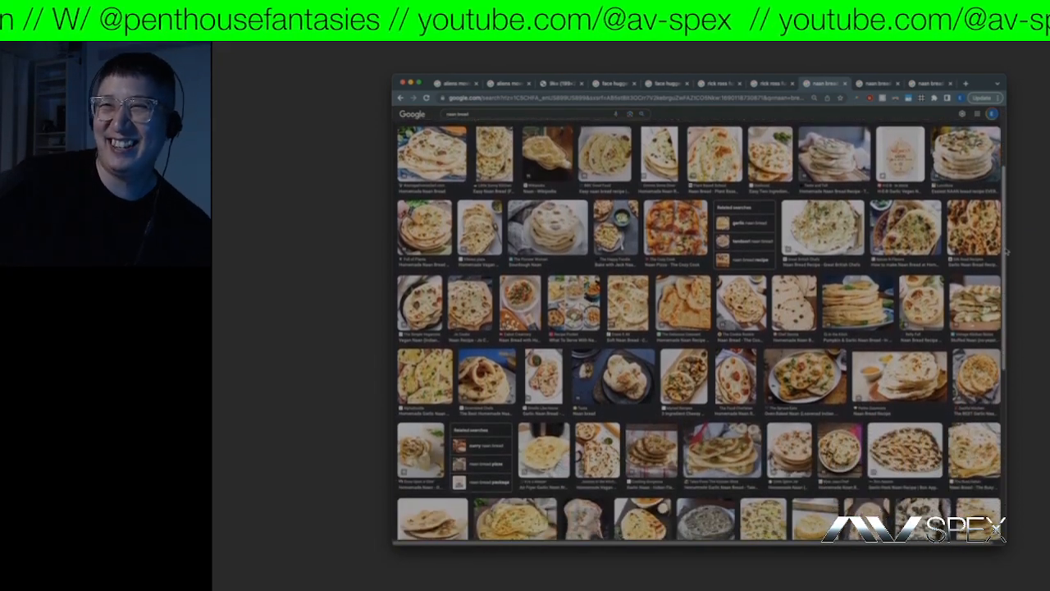
{"action": "scroll", "coordinate": [1007, 264], "scroll_direction": "down", "scroll_amount": 8}
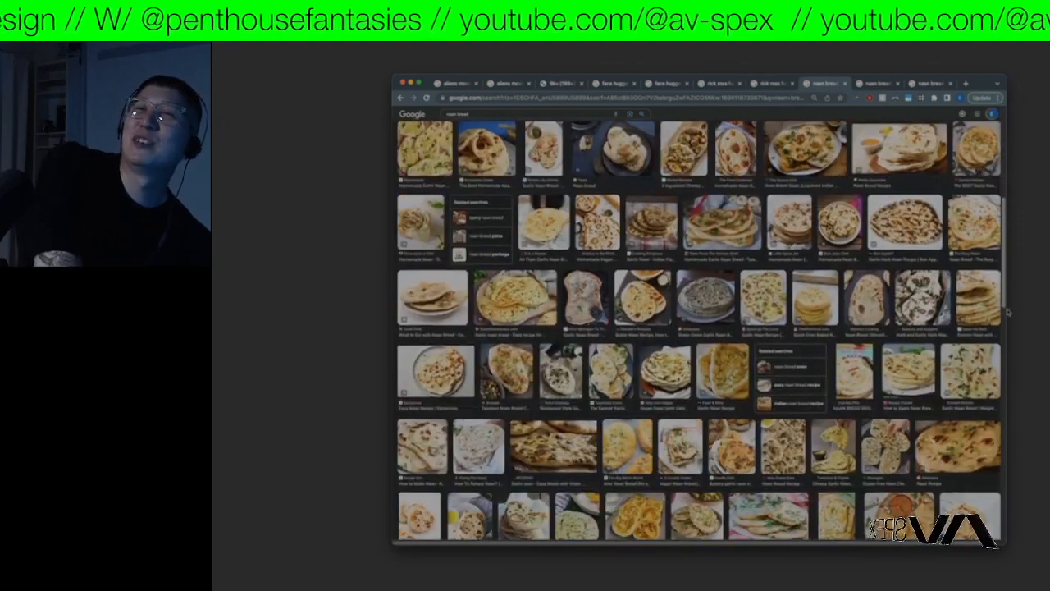
{"action": "right_click", "coordinate": [917, 368]}
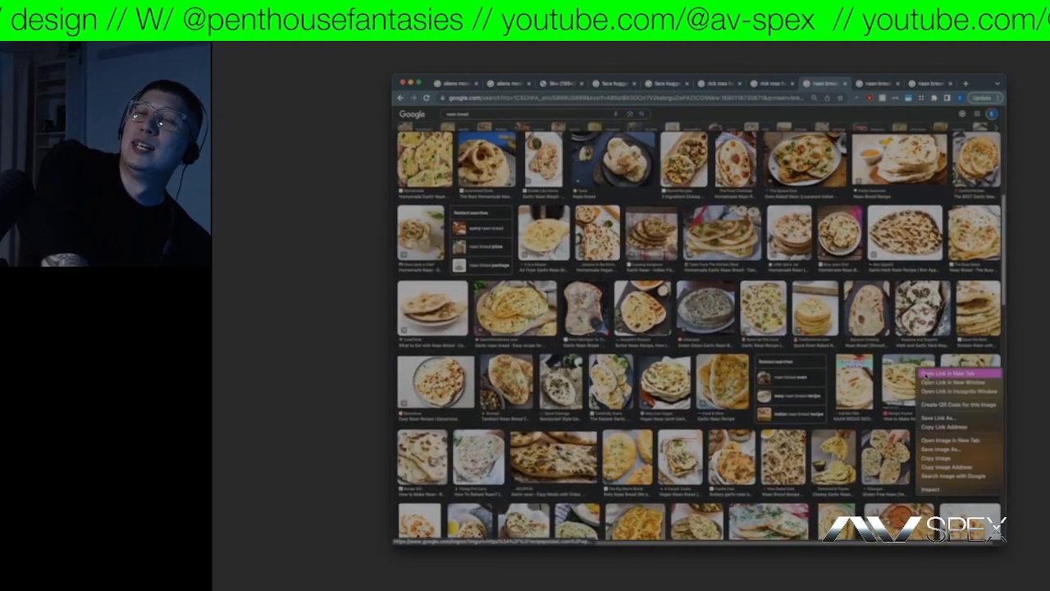
{"action": "left_click", "coordinate": [952, 373]}
- Browse the rest of the naan bread results and open more candidate photos in new tabs, including the Crazy Dough Naan image
{"action": "scroll", "coordinate": [1003, 324], "scroll_direction": "down", "scroll_amount": 2}
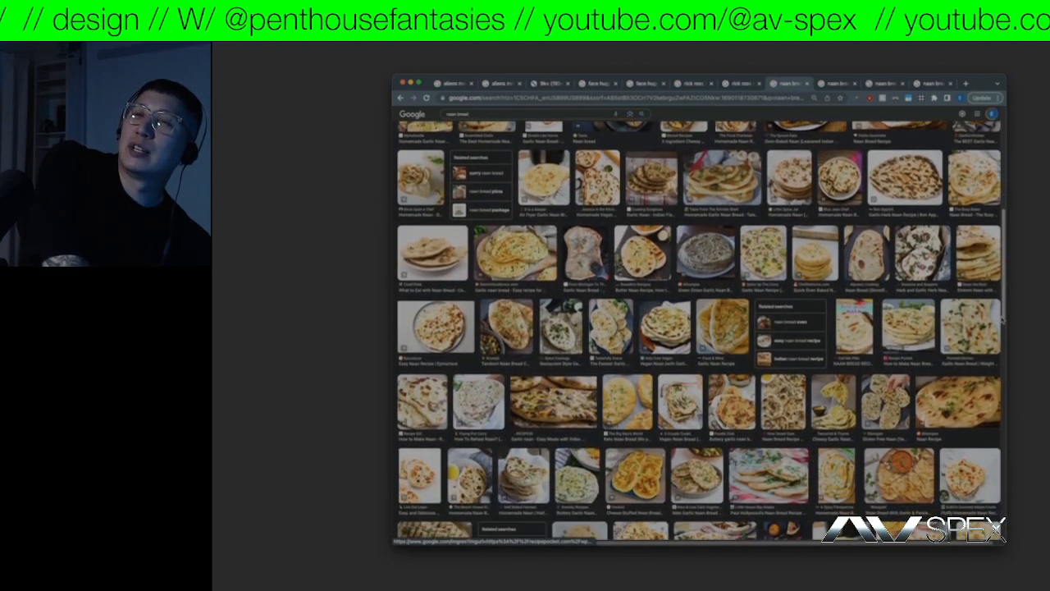
{"action": "scroll", "coordinate": [1004, 327], "scroll_direction": "down", "scroll_amount": 2}
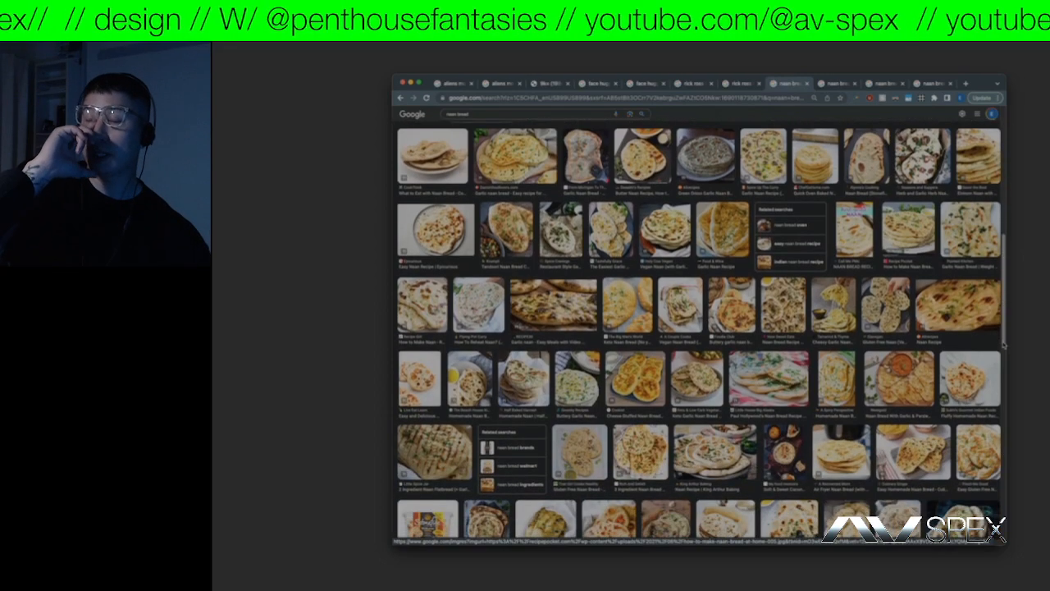
{"action": "left_click", "coordinate": [554, 393]}
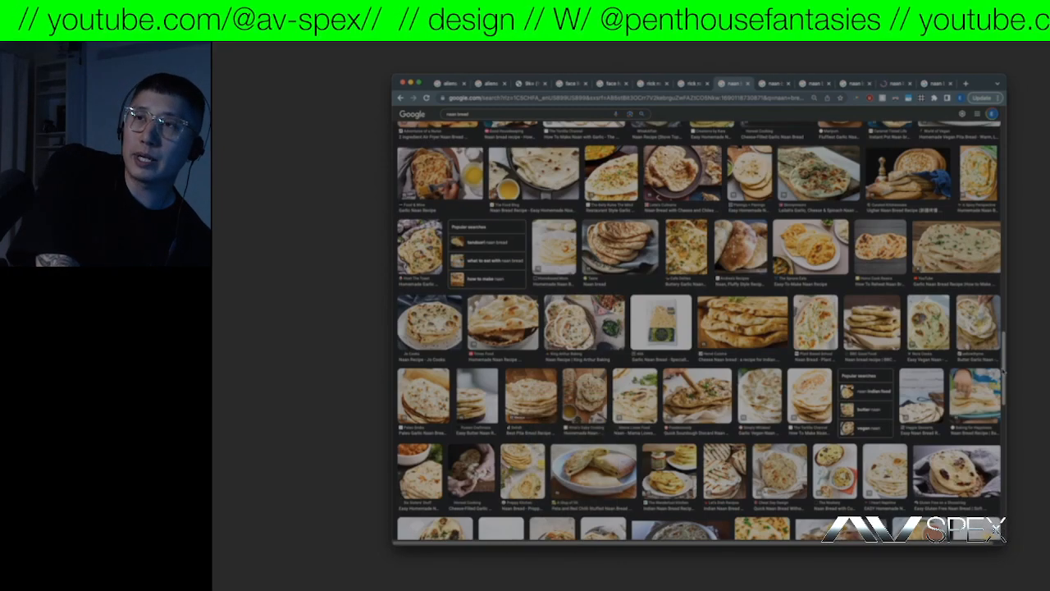
{"action": "scroll", "coordinate": [1011, 378], "scroll_direction": "down", "scroll_amount": 5}
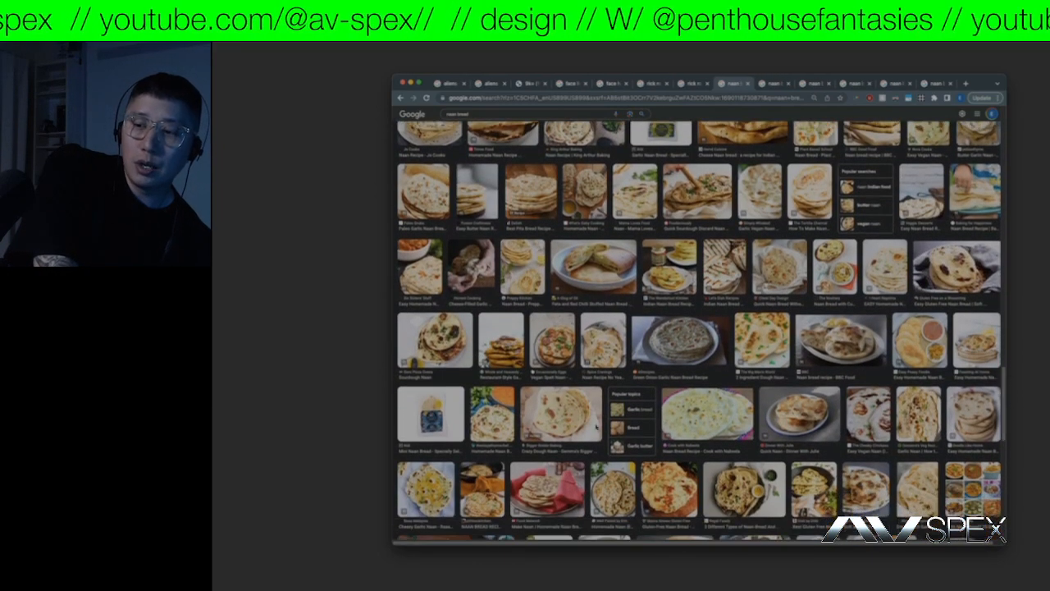
{"action": "right_click", "coordinate": [579, 414]}
{"action": "left_click", "coordinate": [607, 416]}
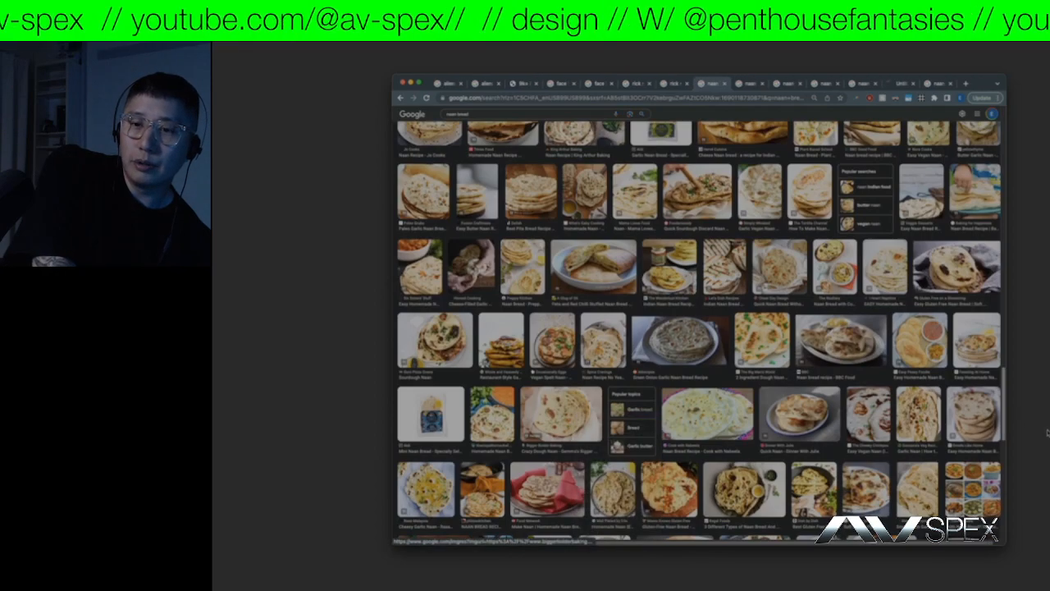
{"action": "scroll", "coordinate": [1011, 451], "scroll_direction": "down", "scroll_amount": 7}
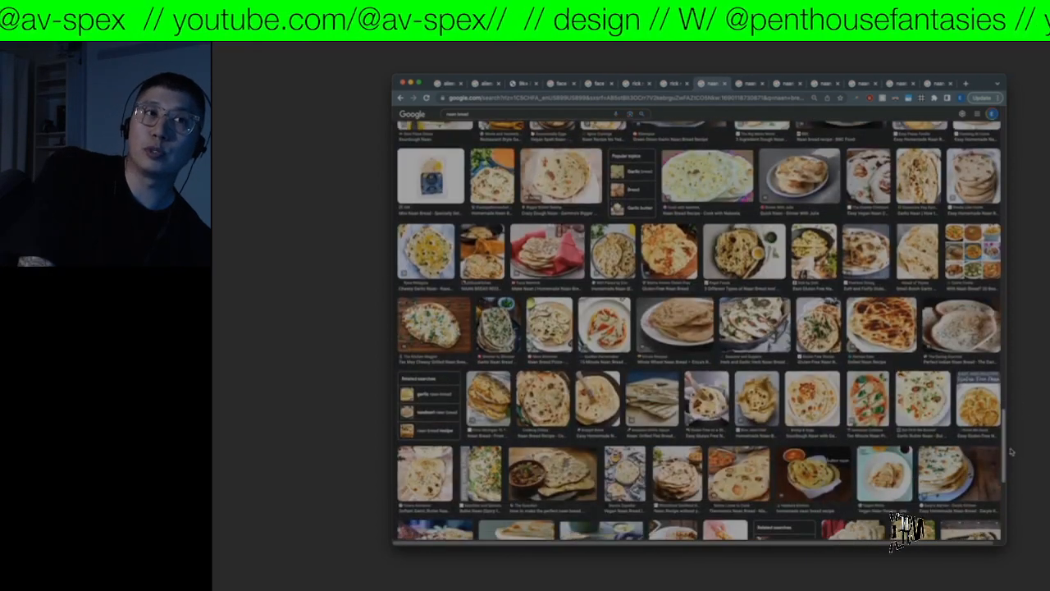
{"action": "scroll", "coordinate": [1011, 452], "scroll_direction": "down", "scroll_amount": 10}
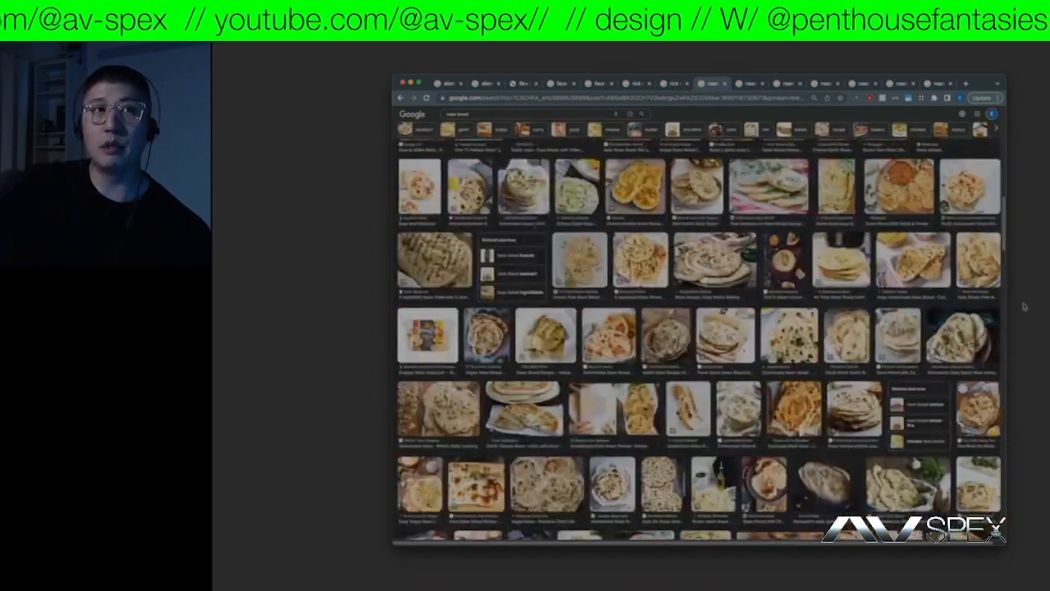
- Review the open naan photo tabs and close the Half Baked Harvest naan and Homemade Pita Bread ones
{"action": "left_click", "coordinate": [749, 83]}
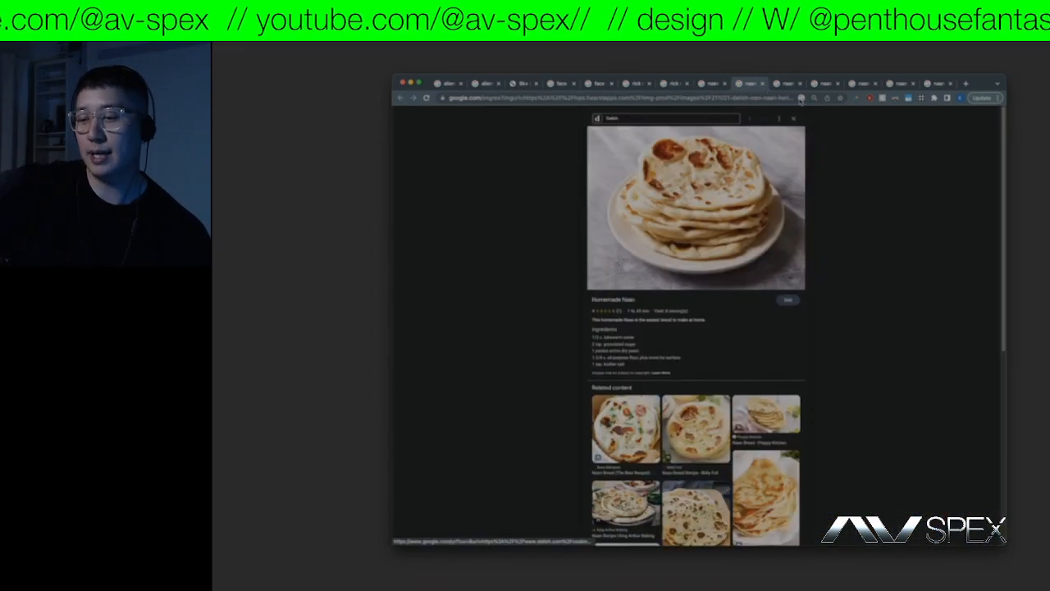
{"action": "left_click", "coordinate": [786, 84]}
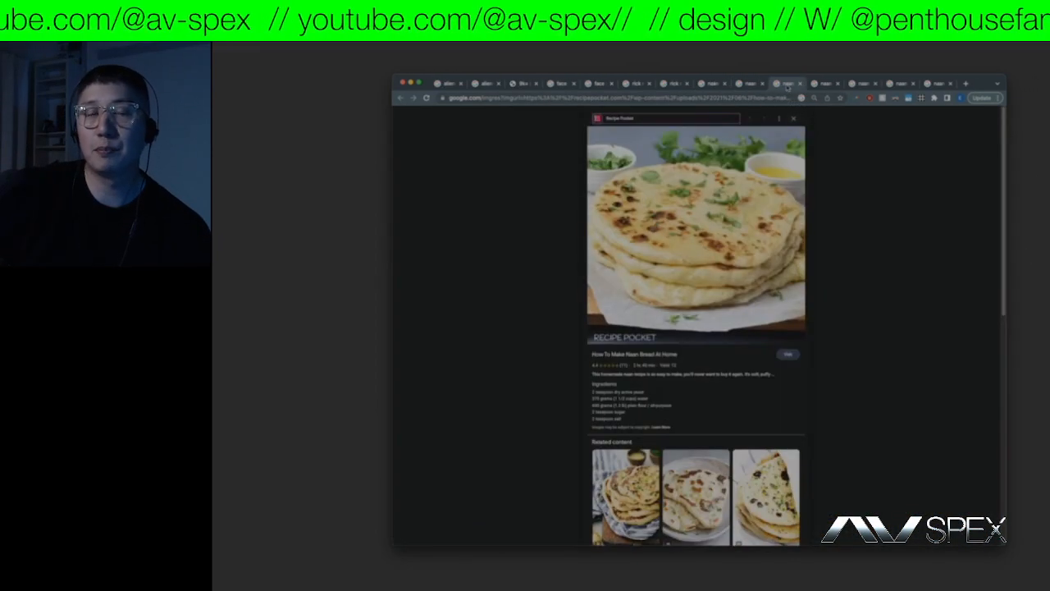
{"action": "left_click", "coordinate": [823, 83]}
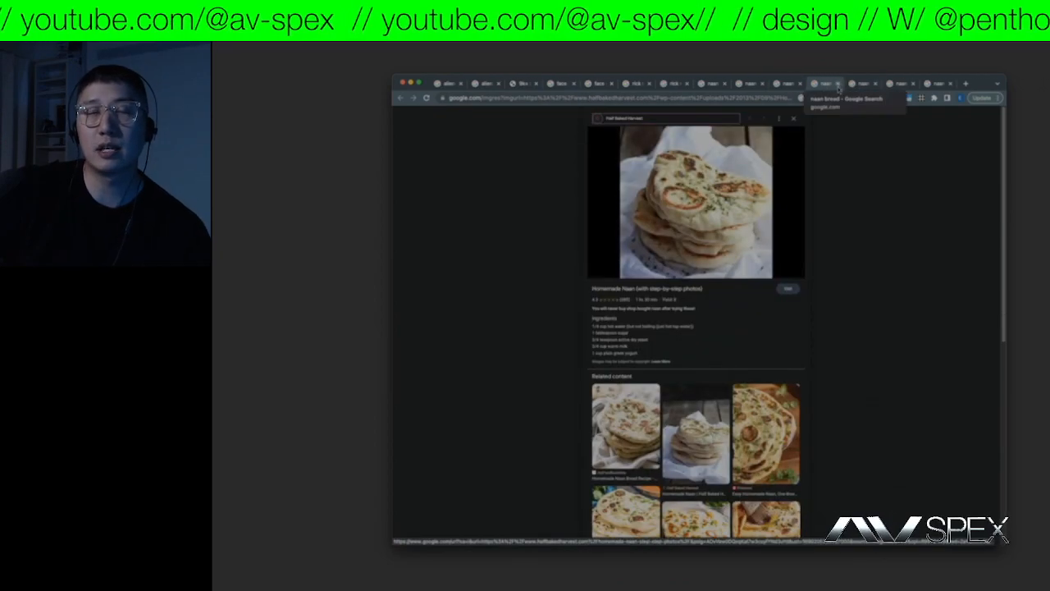
{"action": "left_click", "coordinate": [838, 84]}
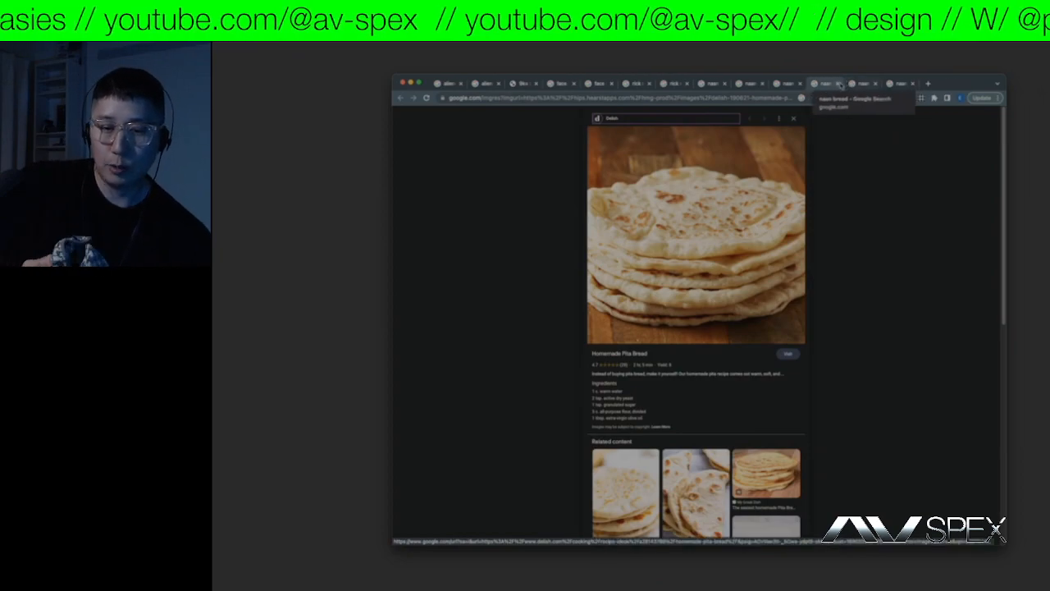
{"action": "left_click", "coordinate": [838, 84]}
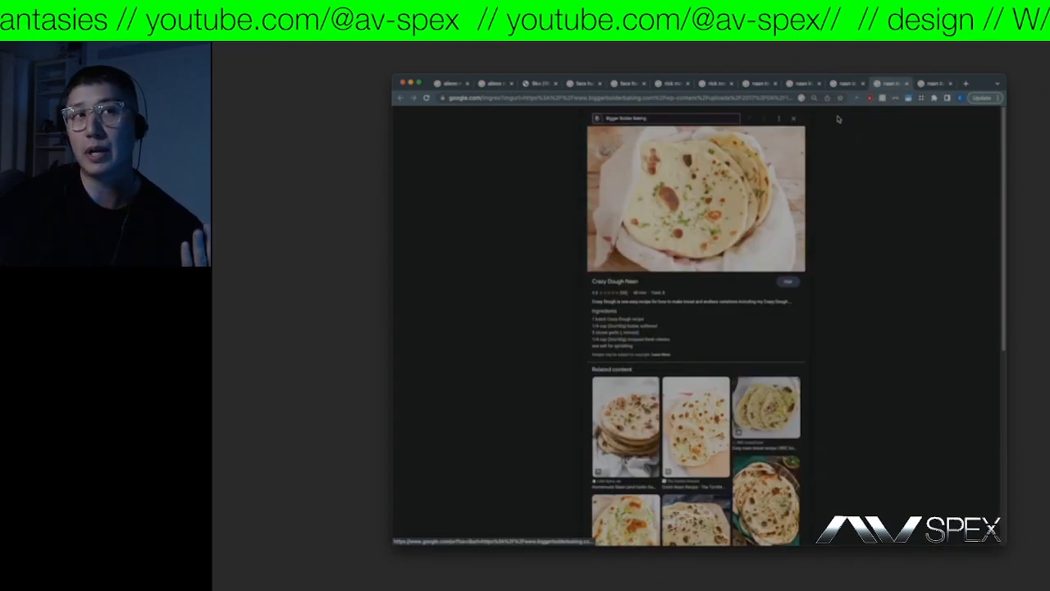
- Open the Homemade Naan and Garlic Naan photo from the Crazy Dough Naan image's related content
{"action": "right_click", "coordinate": [642, 425]}
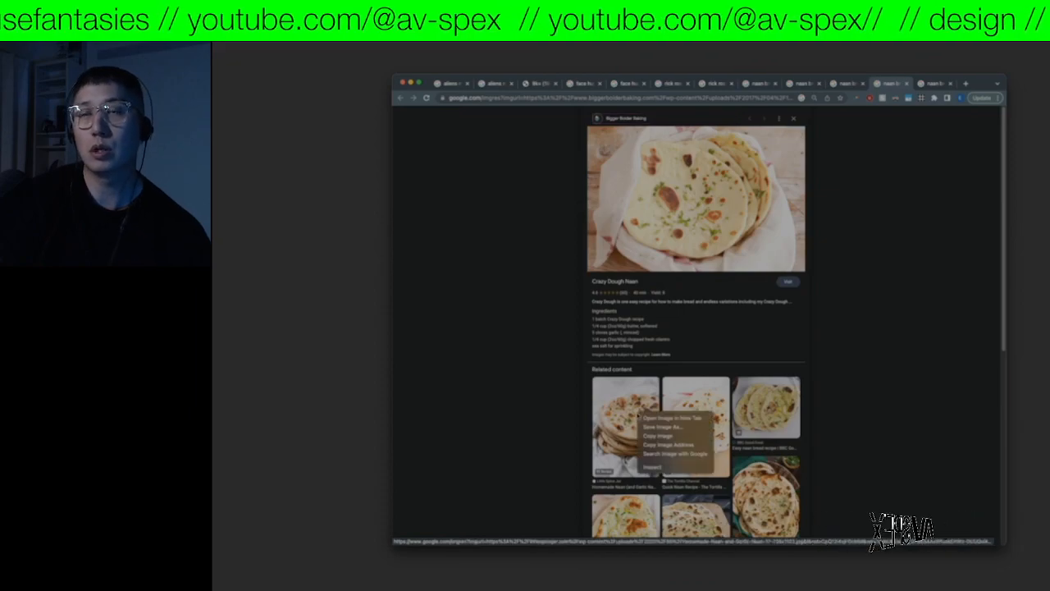
{"action": "key", "text": "Escape"}
{"action": "left_click", "coordinate": [621, 417]}
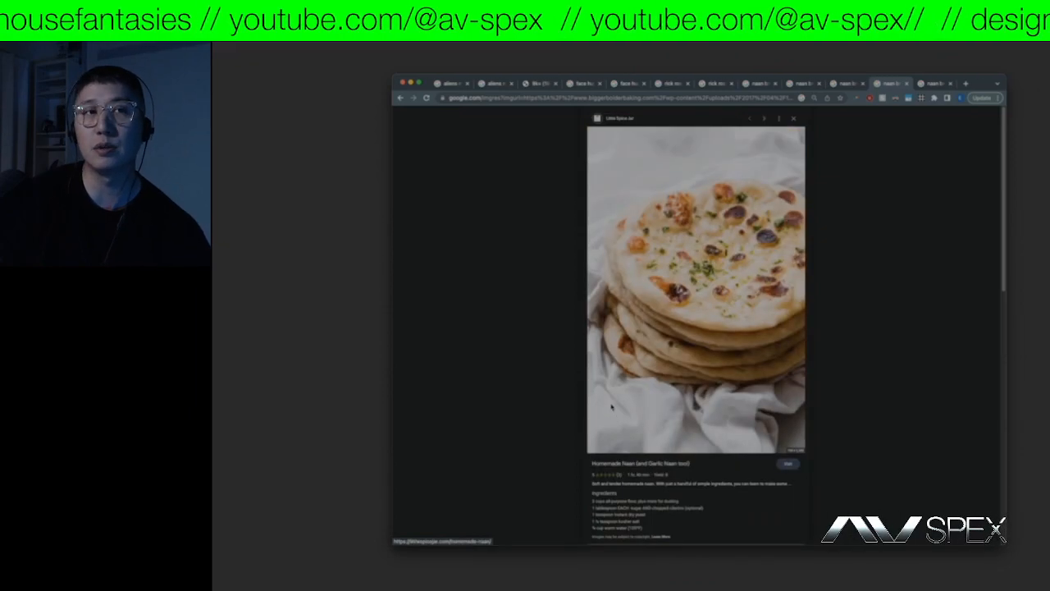
- Look through the Budget Bytes naan photo's related content and open the Recipe Pocket "How To Make Naan Bread At Home" image
{"action": "left_click", "coordinate": [931, 85]}
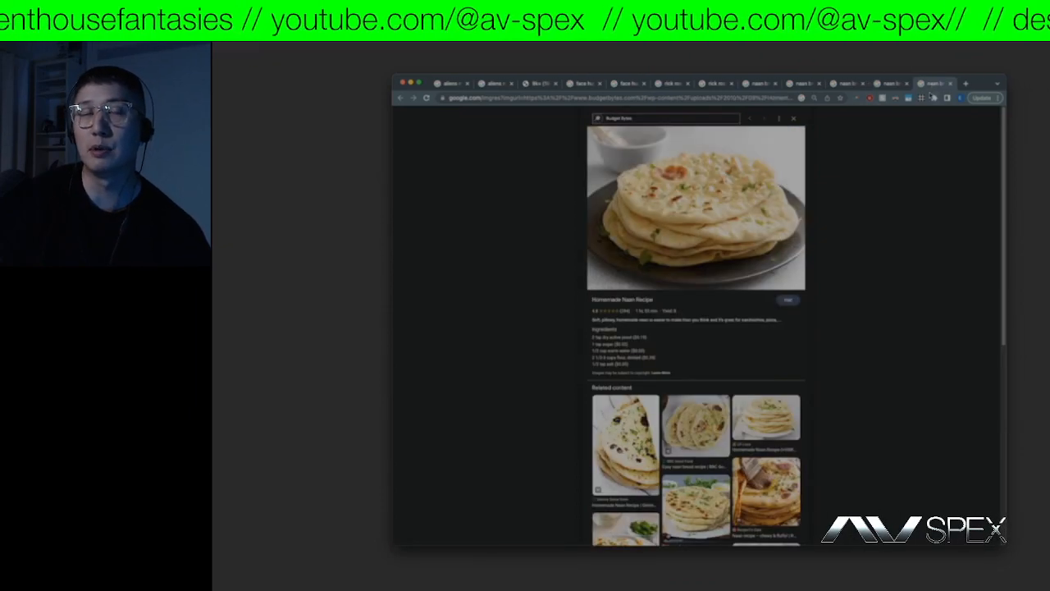
{"action": "scroll", "coordinate": [696, 328], "scroll_direction": "down", "scroll_amount": 5}
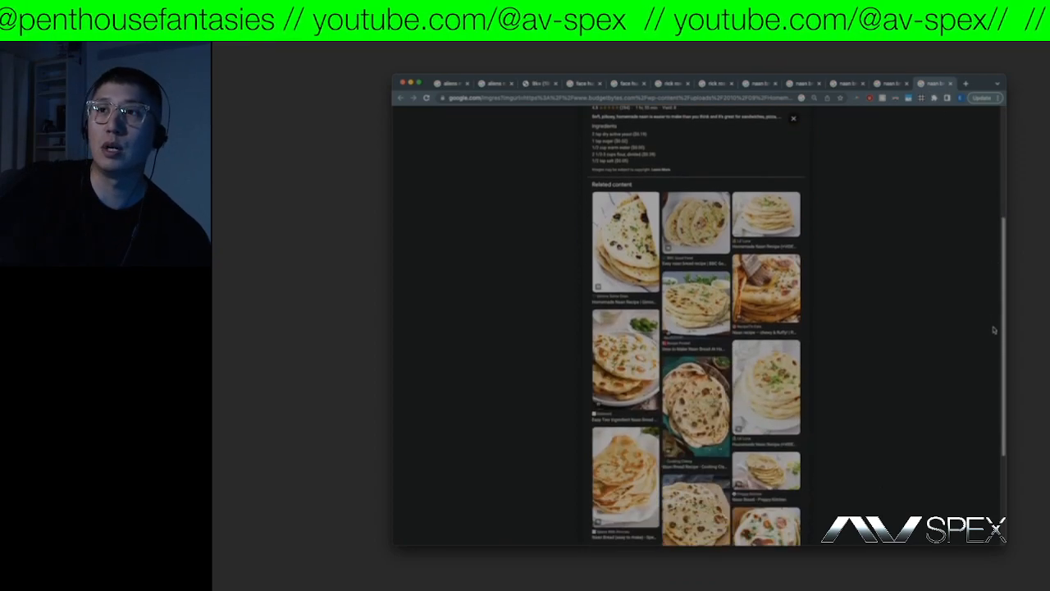
{"action": "key", "text": "Right"}
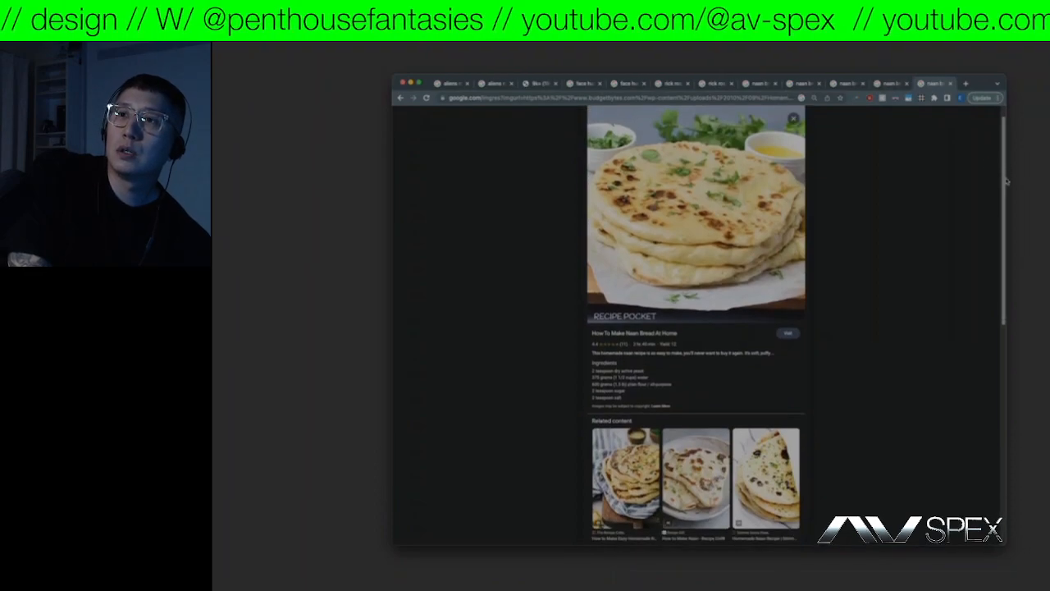
- Compare the Recipe Pocket and Delish naan photos across the open tabs and go back to the naan bread image results
{"action": "left_click", "coordinate": [887, 84]}
{"action": "left_click", "coordinate": [807, 83]}
{"action": "left_click", "coordinate": [847, 84]}
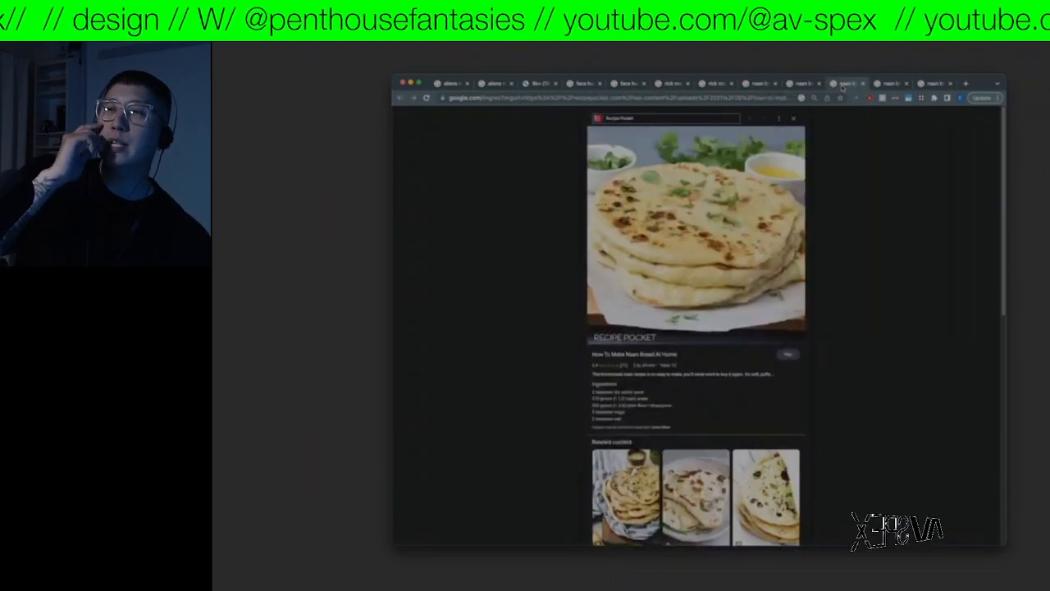
{"action": "left_click", "coordinate": [805, 84]}
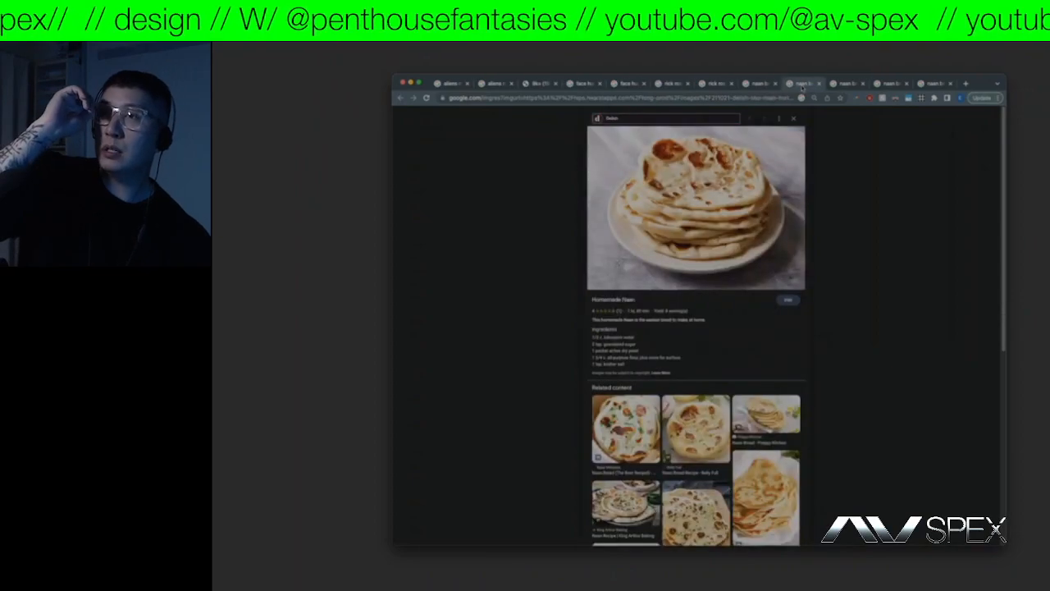
{"action": "left_click", "coordinate": [762, 83]}
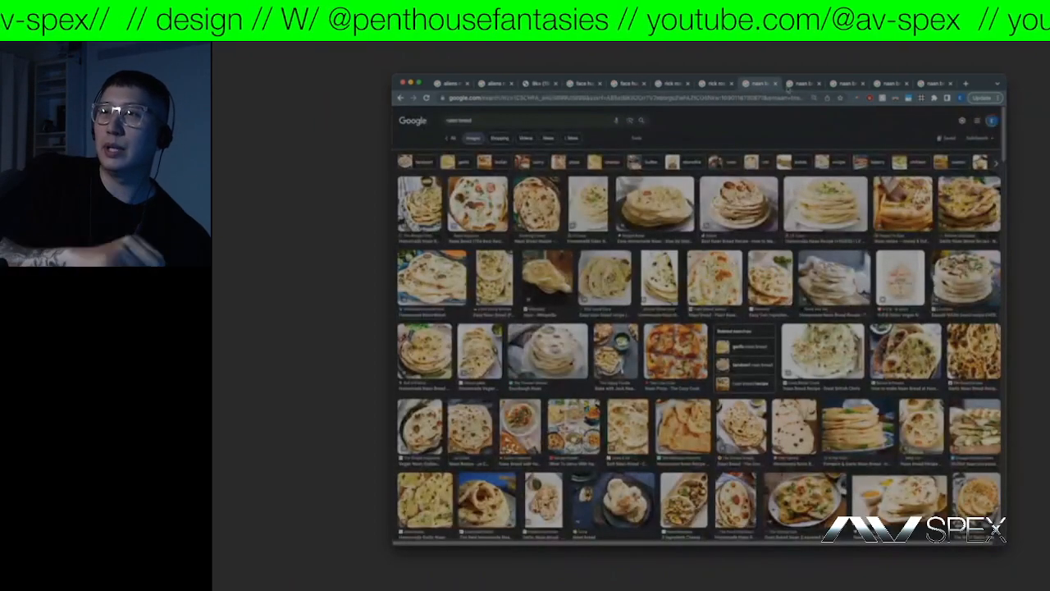
{"action": "left_click", "coordinate": [807, 84]}
{"action": "left_click", "coordinate": [756, 85]}
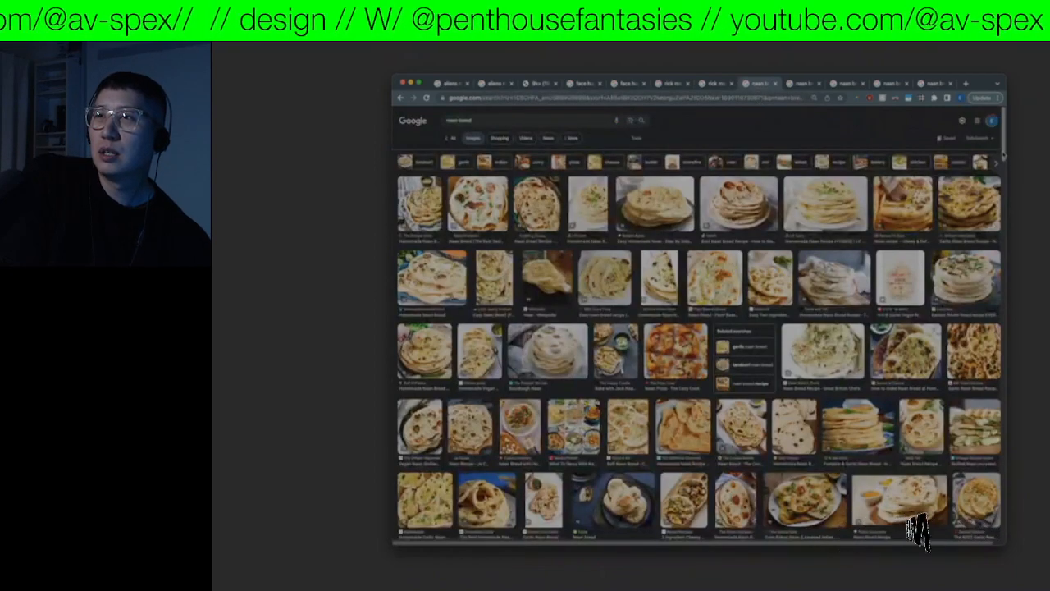
- Refine the image search to "naan bread indian" and browse the results for a suitable photo
{"action": "scroll", "coordinate": [700, 328], "scroll_direction": "down", "scroll_amount": 2}
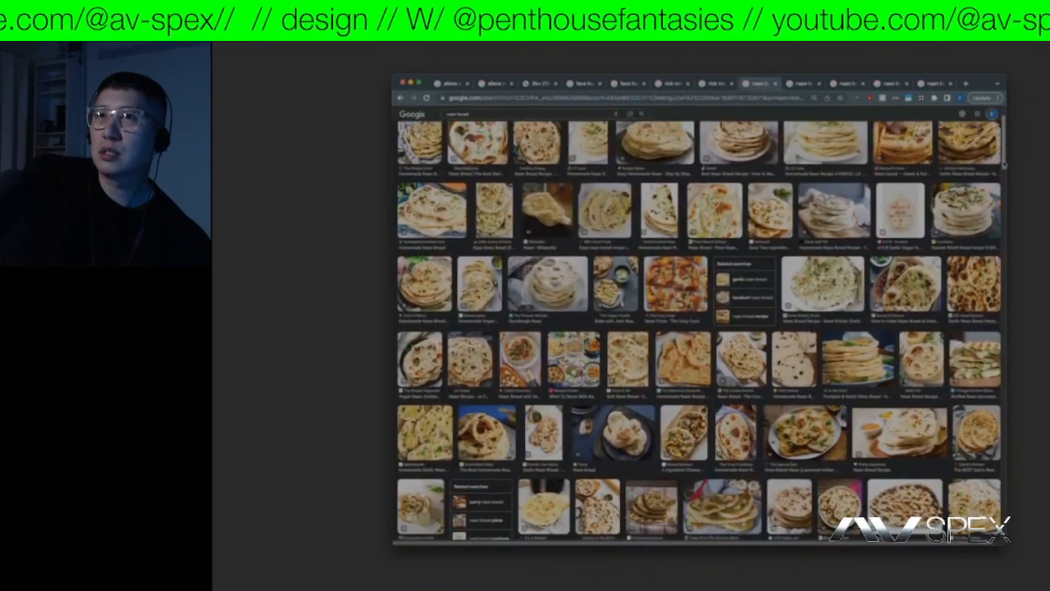
{"action": "scroll", "coordinate": [700, 328], "scroll_direction": "down", "scroll_amount": 2}
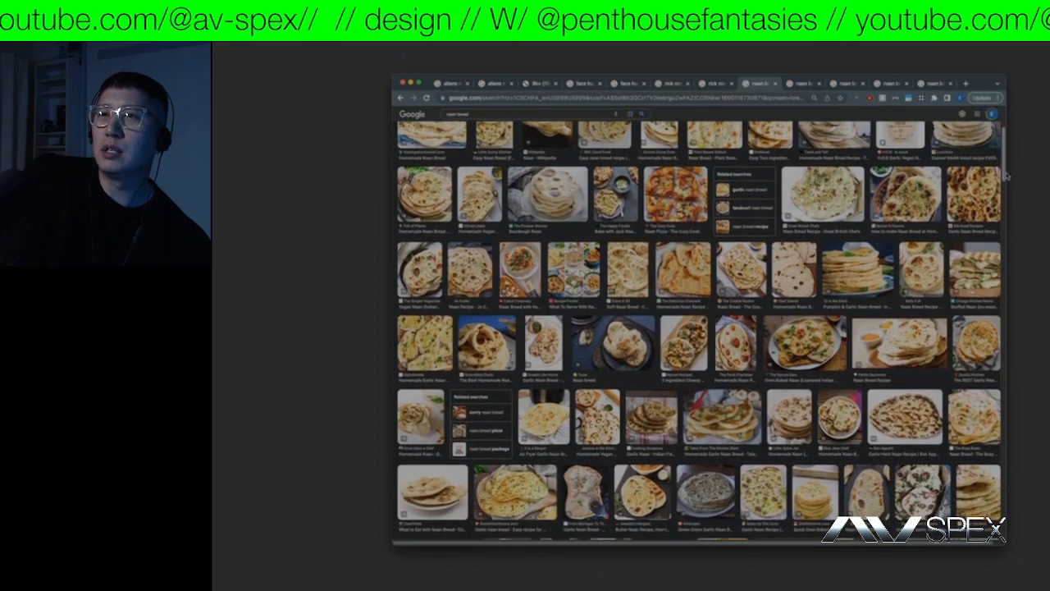
{"action": "scroll", "coordinate": [526, 123], "scroll_direction": "up", "scroll_amount": 3}
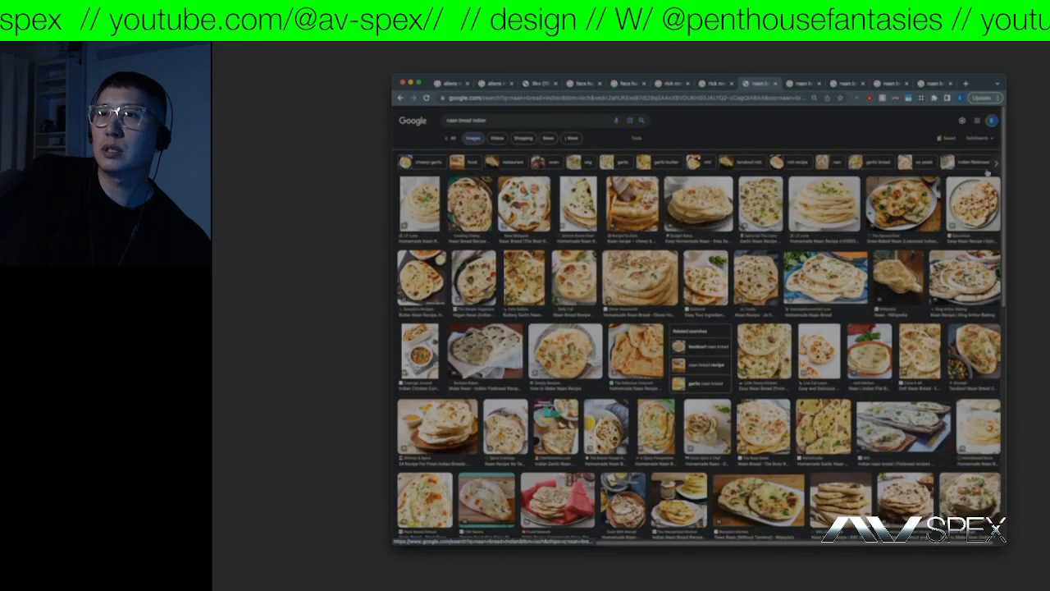
{"action": "scroll", "coordinate": [1003, 166], "scroll_direction": "down", "scroll_amount": 1}
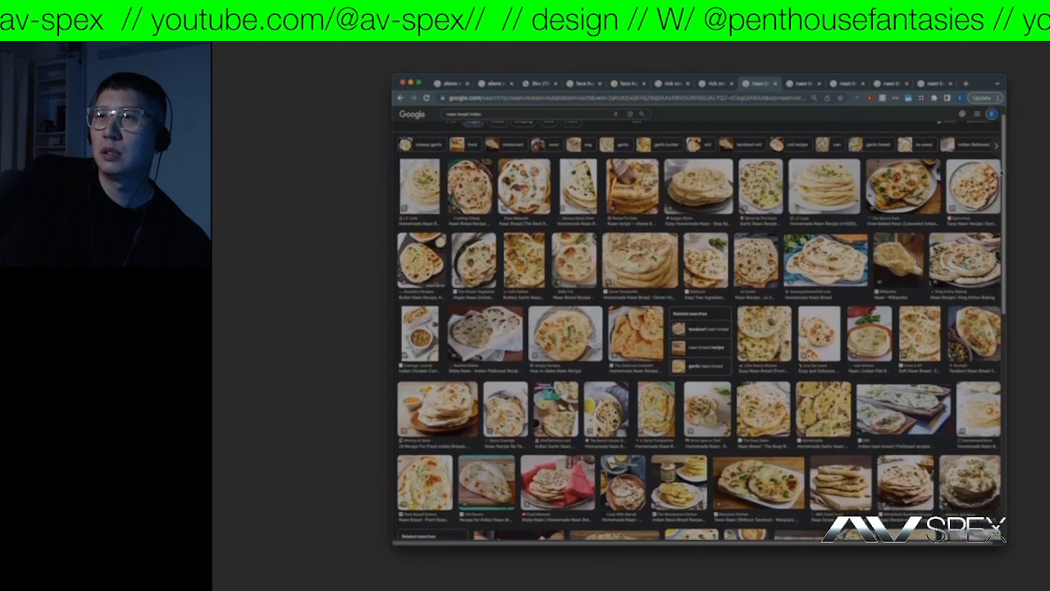
{"action": "scroll", "coordinate": [1003, 165], "scroll_direction": "down", "scroll_amount": 2}
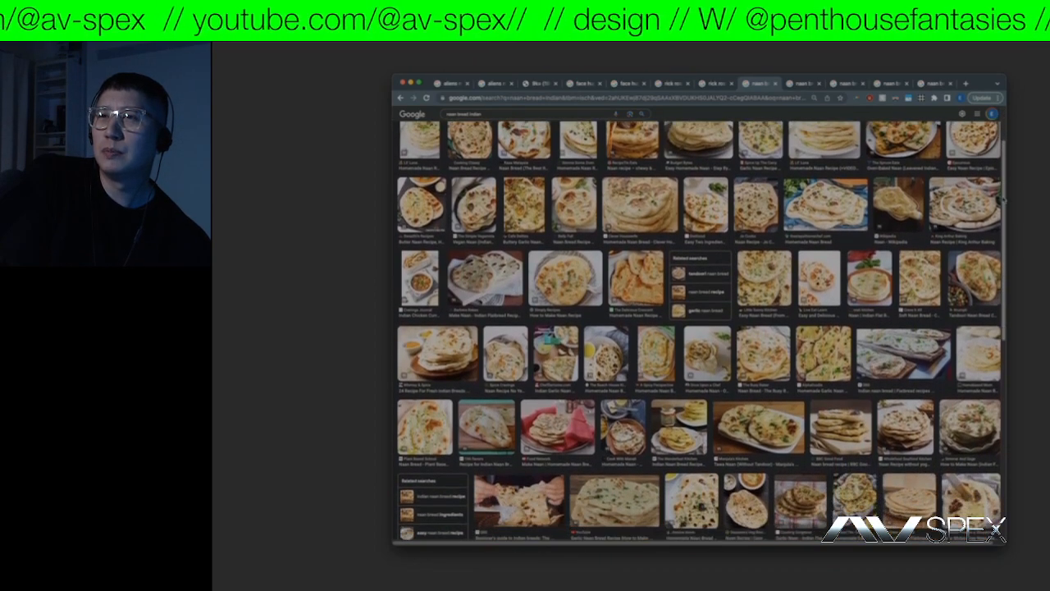
{"action": "scroll", "coordinate": [1005, 232], "scroll_direction": "down", "scroll_amount": 4}
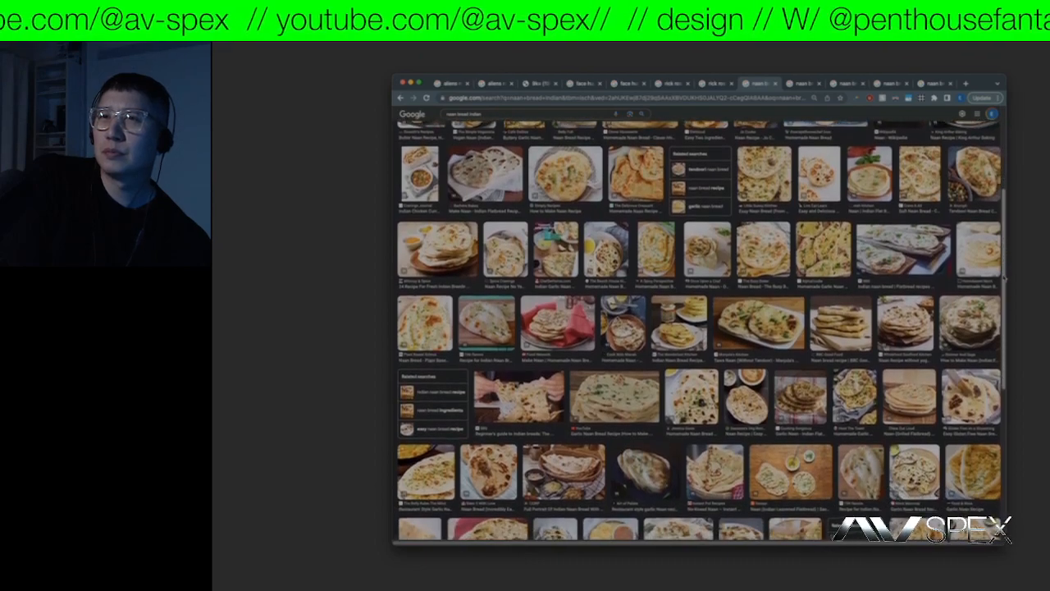
{"action": "scroll", "coordinate": [1006, 277], "scroll_direction": "down", "scroll_amount": 1}
{"action": "scroll", "coordinate": [1006, 257], "scroll_direction": "down", "scroll_amount": 2}
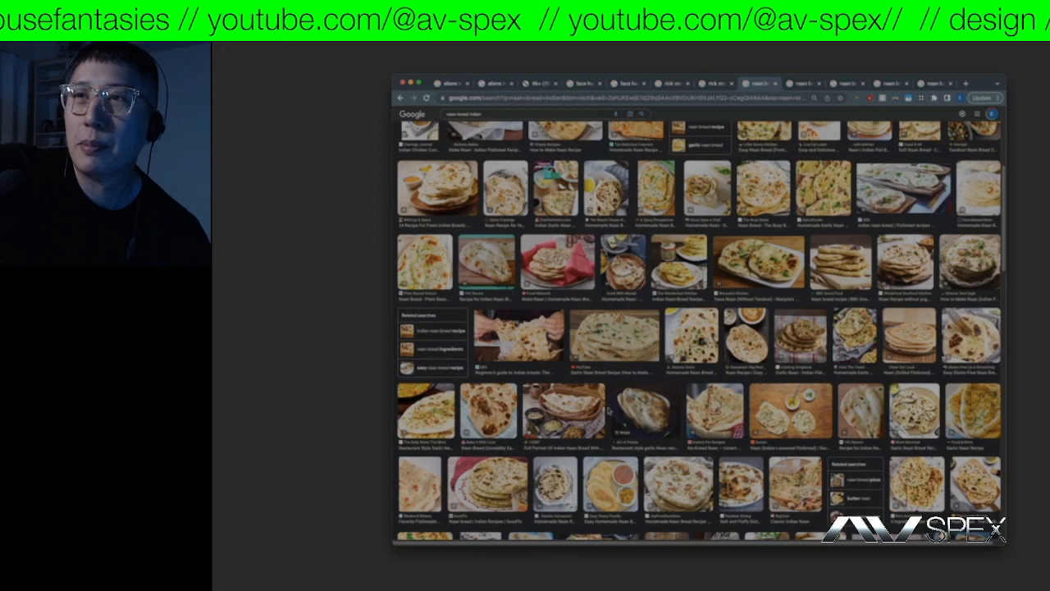
- Open the 123RF photo of Indian naan bread in a basket with ingredients in a new tab and view it
{"action": "right_click", "coordinate": [581, 396]}
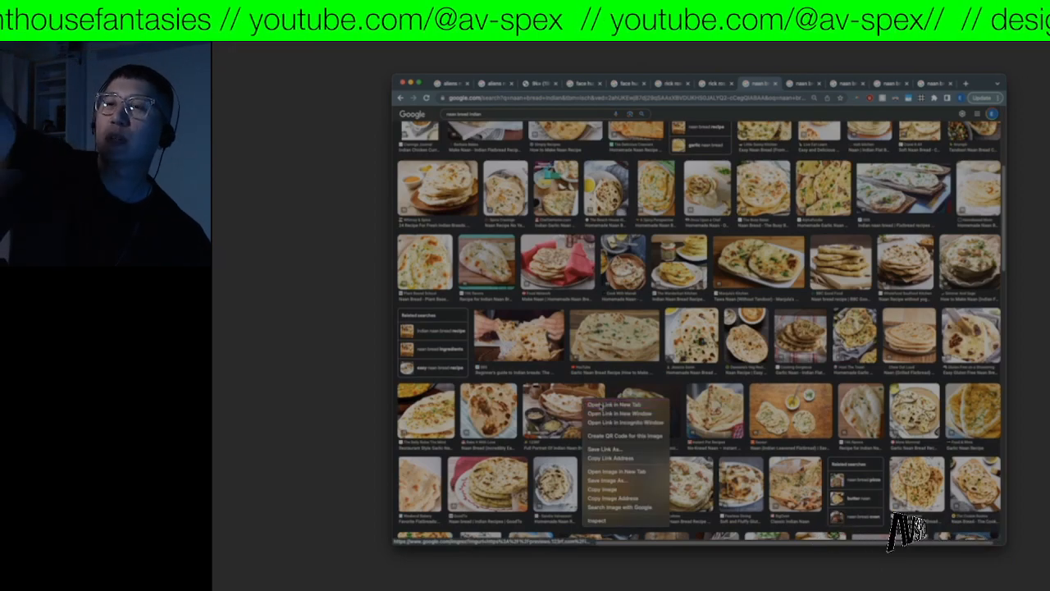
{"action": "left_click", "coordinate": [607, 401]}
{"action": "left_click", "coordinate": [771, 84]}
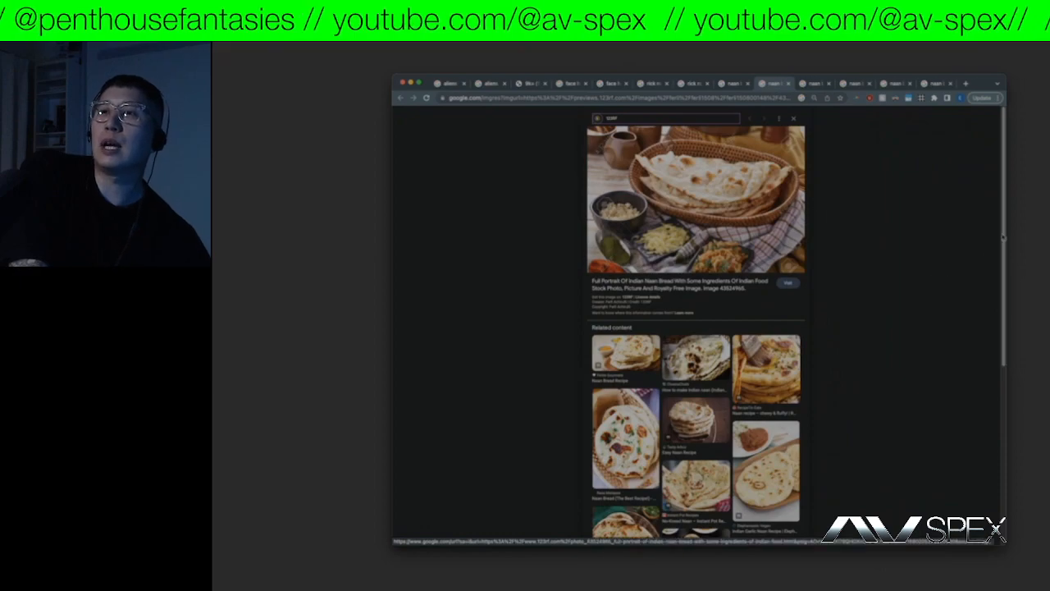
{"action": "left_click_drag", "start_coordinate": [1006, 236], "coordinate": [1003, 246]}
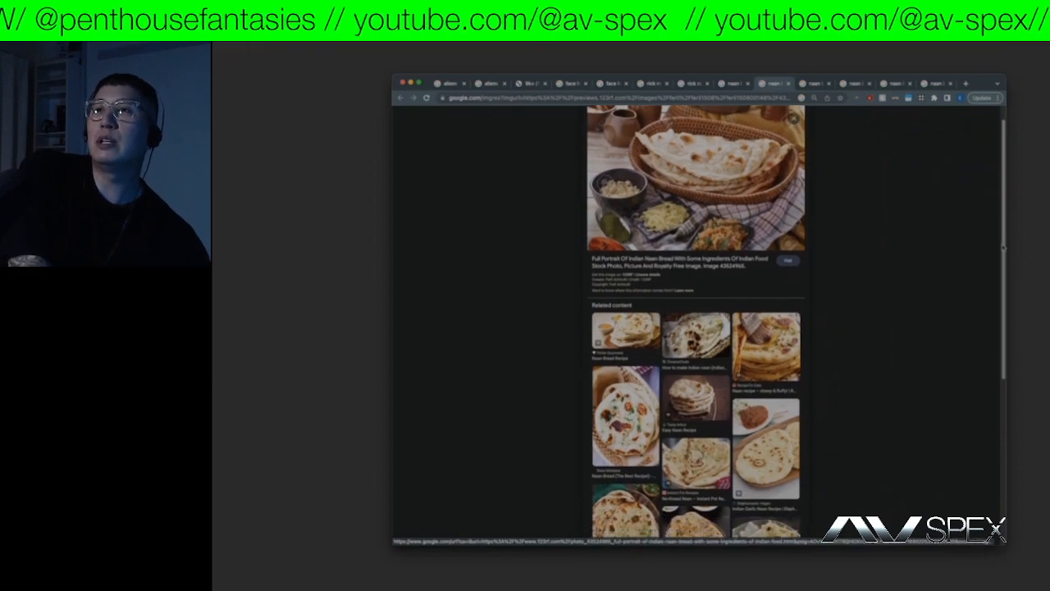
- Search Google Images for "Naan bread in basket" in place of the Delish Homemade Naan photo
{"action": "left_click", "coordinate": [815, 84]}
{"action": "left_click", "coordinate": [720, 94]}
{"action": "type", "text": "naan bread i"}
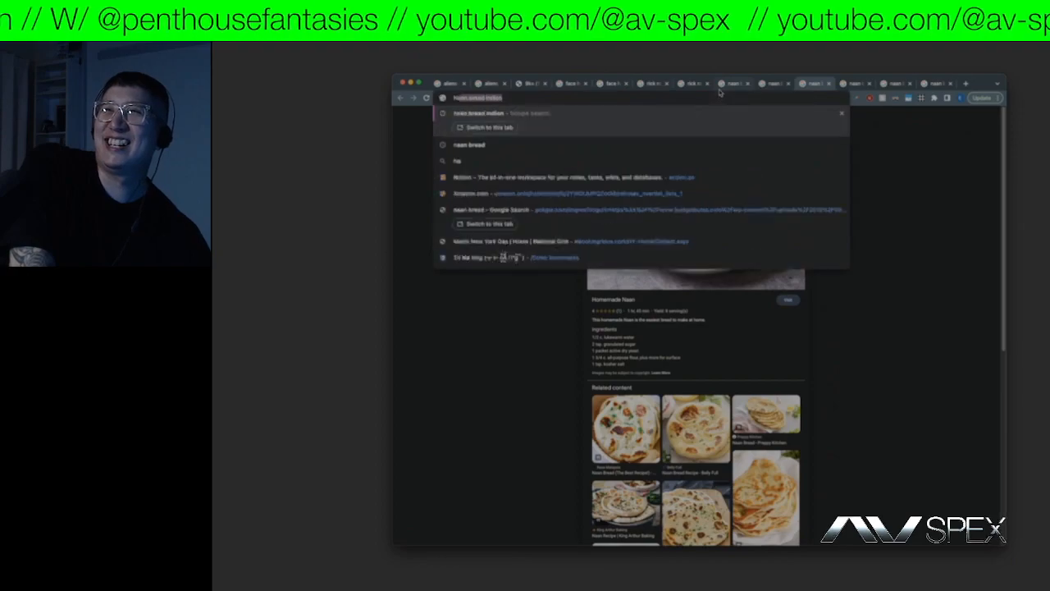
{"action": "type", "text": "n basket"}
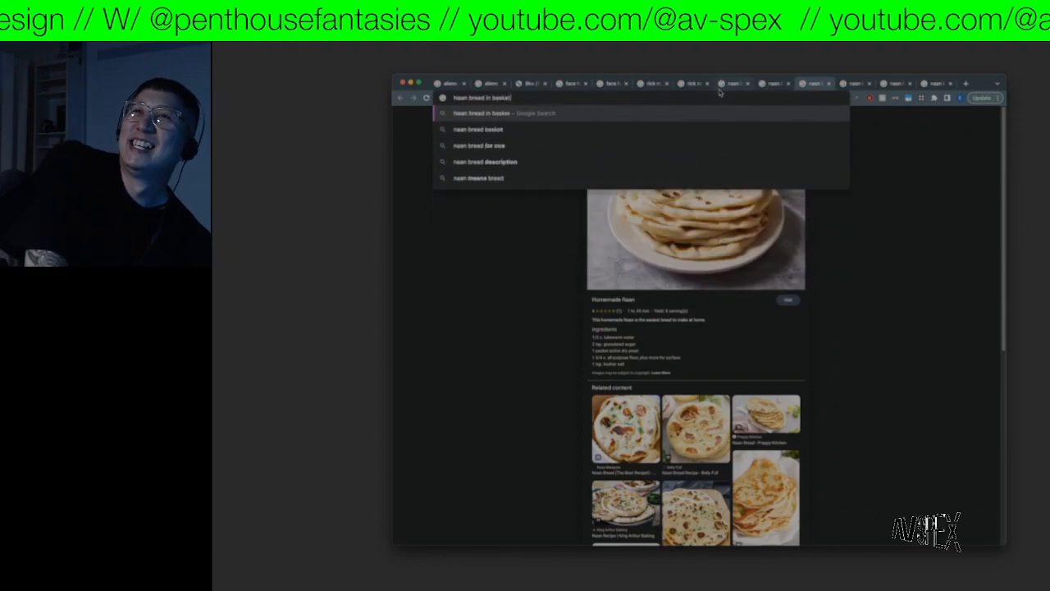
{"action": "key", "text": "Return"}
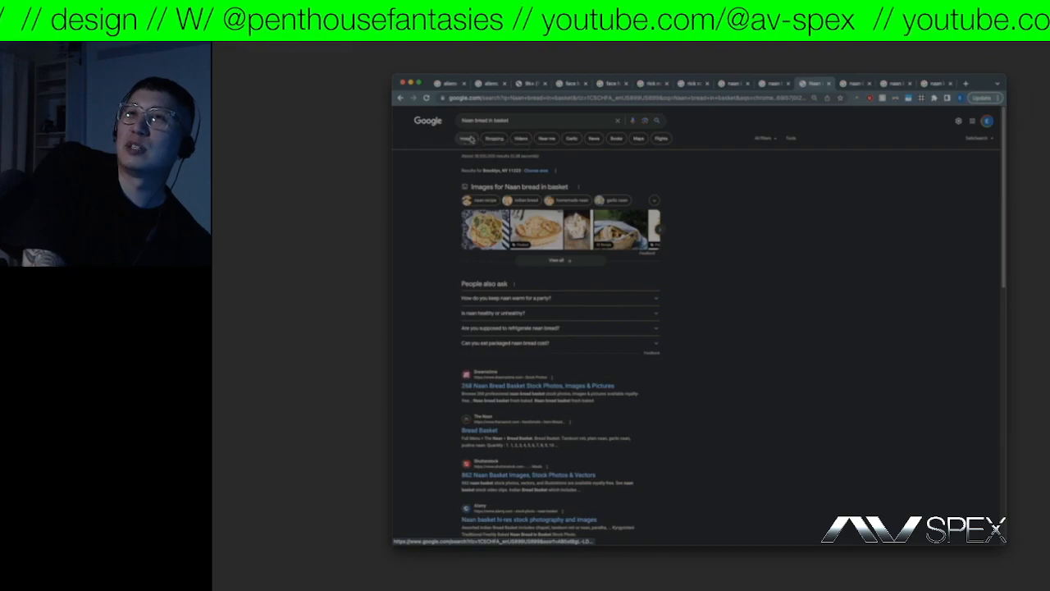
{"action": "left_click", "coordinate": [467, 140]}
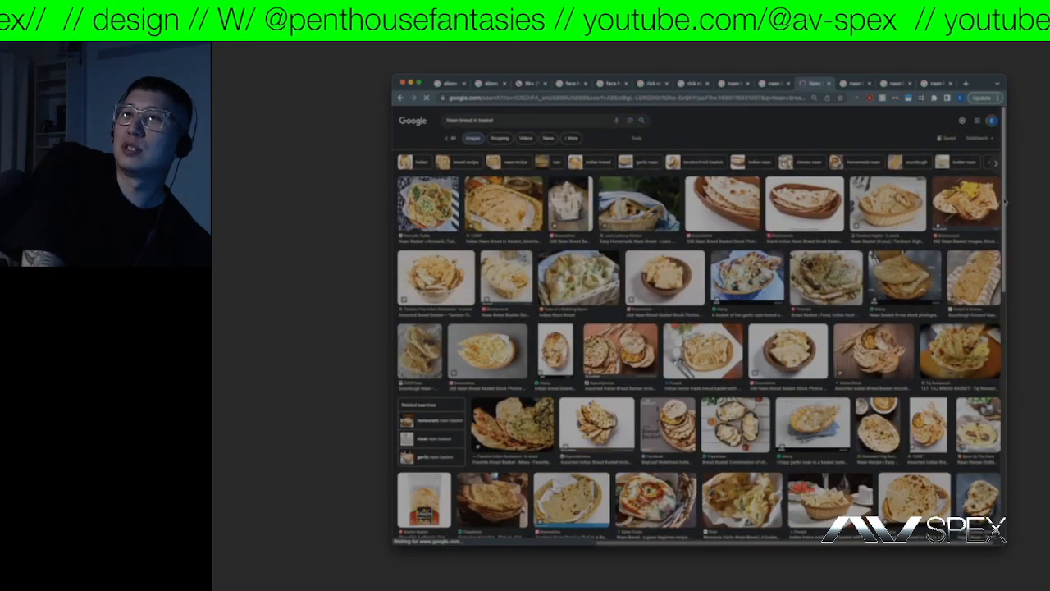
- Open the Shutterstock photo of stacked Indian naan bread in a small basket in a new tab and view it
{"action": "right_click", "coordinate": [811, 199]}
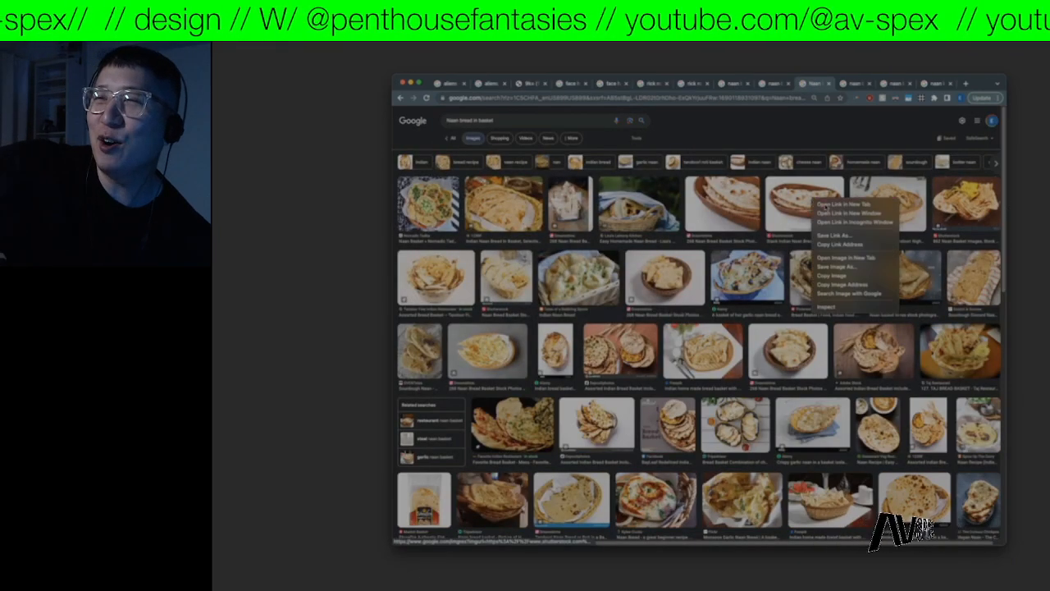
{"action": "left_click", "coordinate": [845, 205]}
{"action": "scroll", "coordinate": [885, 111], "scroll_direction": "down", "scroll_amount": 1}
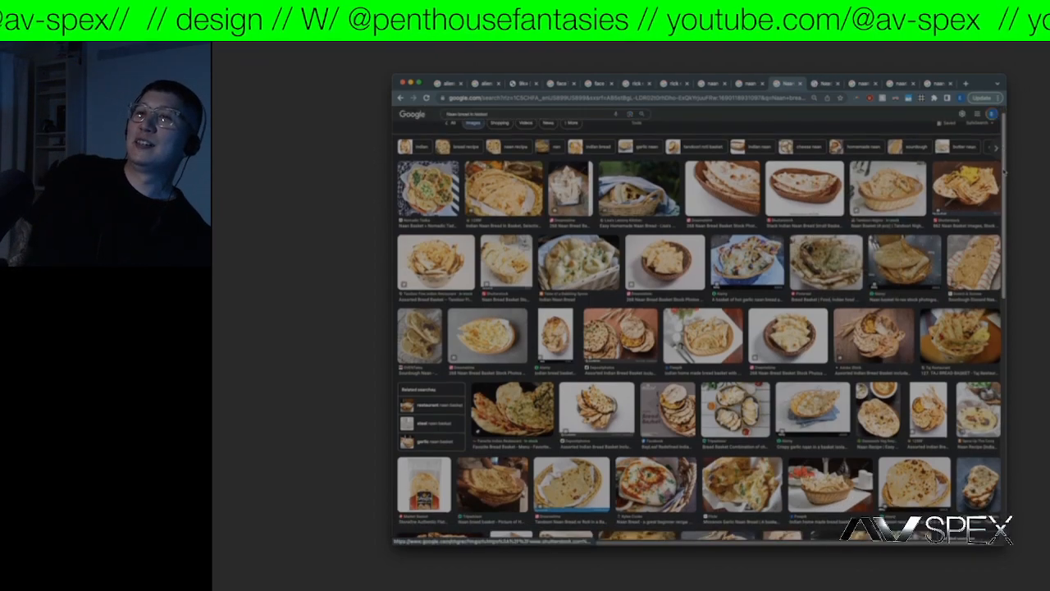
{"action": "left_click", "coordinate": [817, 84]}
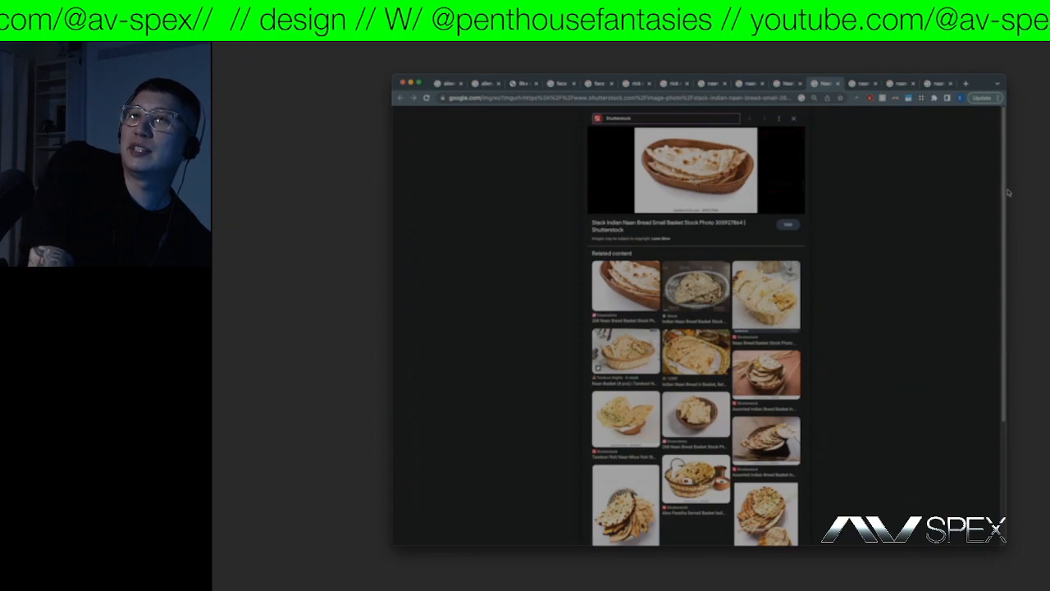
- Return to the basket results and preview the Dreamstime close-up, the related iStock basket photo and the Shutterstock small basket photo
{"action": "left_click", "coordinate": [782, 83]}
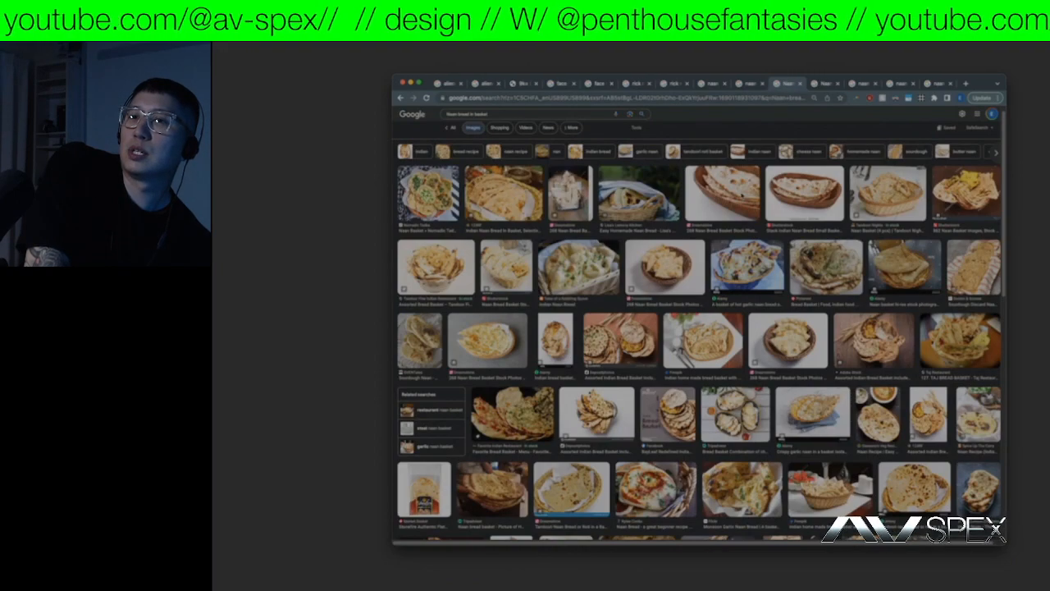
{"action": "left_click", "coordinate": [744, 215]}
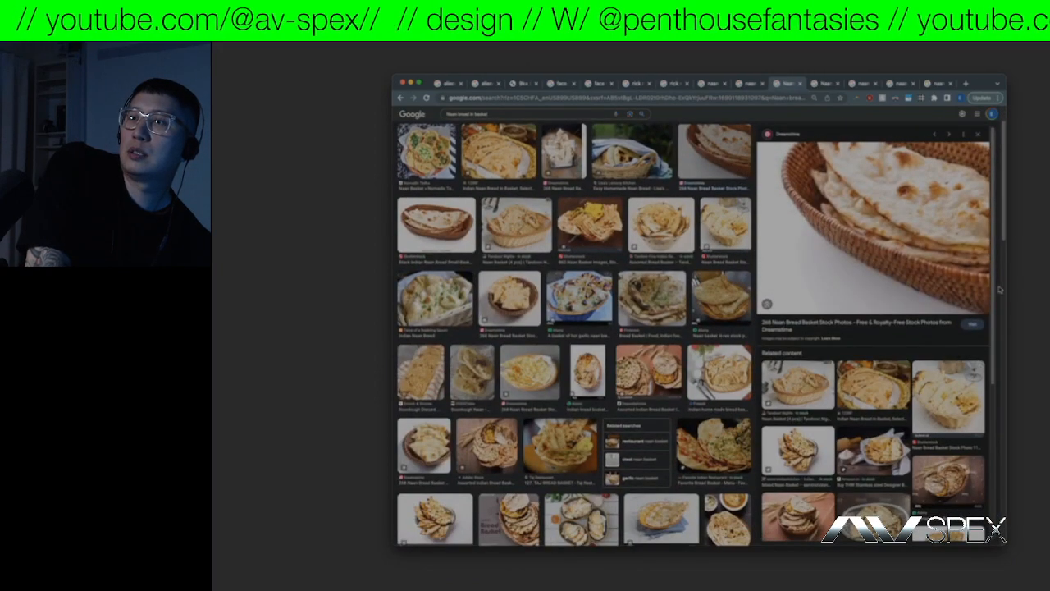
{"action": "left_click_drag", "start_coordinate": [996, 279], "coordinate": [988, 369]}
{"action": "left_click", "coordinate": [873, 373]}
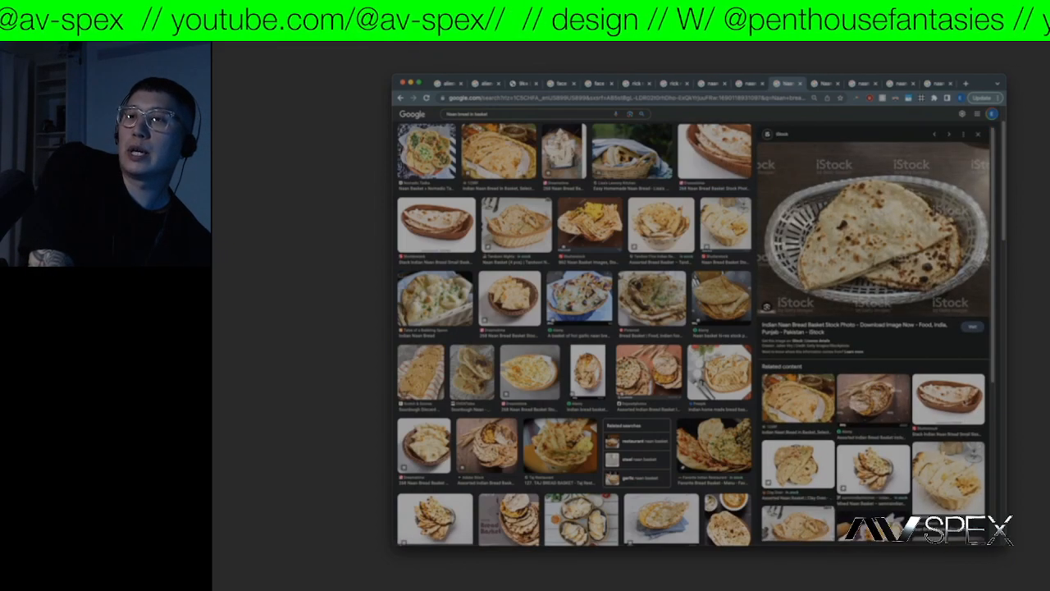
{"action": "left_click", "coordinate": [952, 400]}
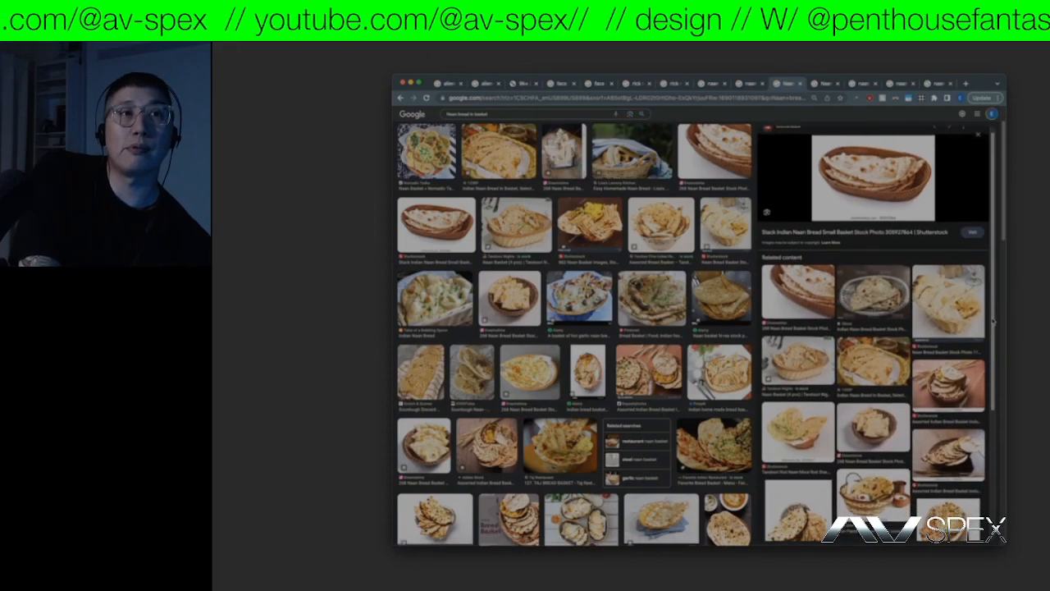
- Close the Shutterstock small basket preview and open the Indian Naan Bread photo from the basket results in a new tab
{"action": "scroll", "coordinate": [994, 337], "scroll_direction": "down", "scroll_amount": 2}
{"action": "scroll", "coordinate": [994, 362], "scroll_direction": "up", "scroll_amount": 3}
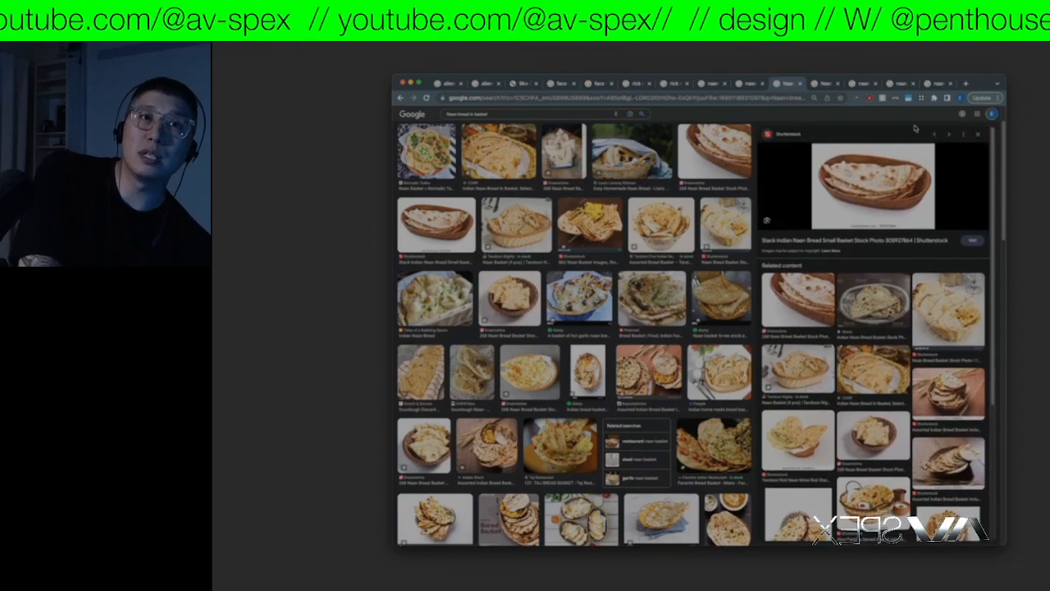
{"action": "left_click", "coordinate": [980, 136]}
{"action": "scroll", "coordinate": [1005, 261], "scroll_direction": "down", "scroll_amount": 1}
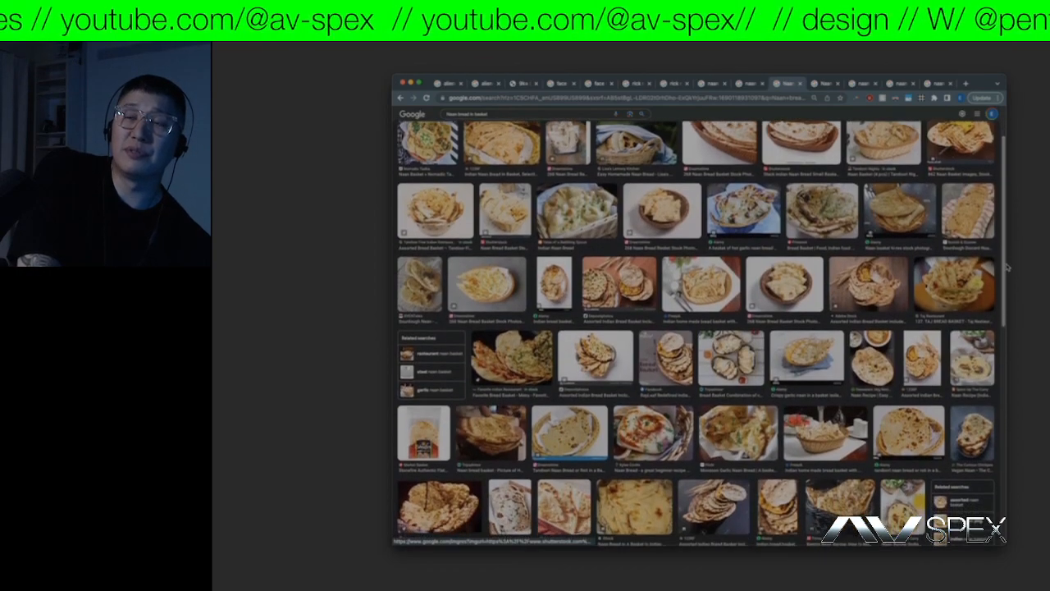
{"action": "scroll", "coordinate": [1005, 265], "scroll_direction": "down", "scroll_amount": 1}
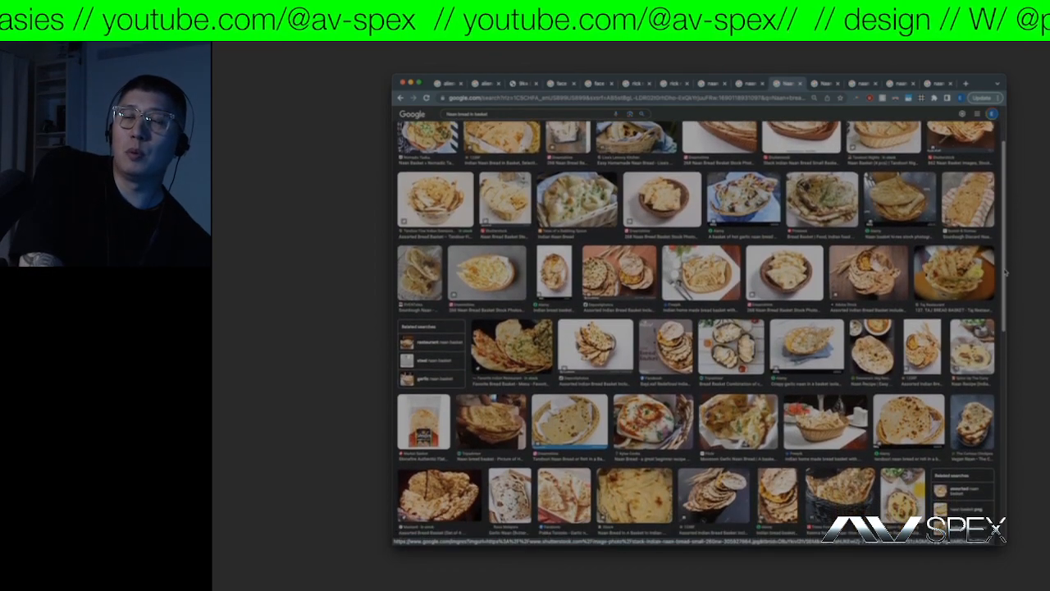
{"action": "scroll", "coordinate": [1006, 272], "scroll_direction": "down", "scroll_amount": 1}
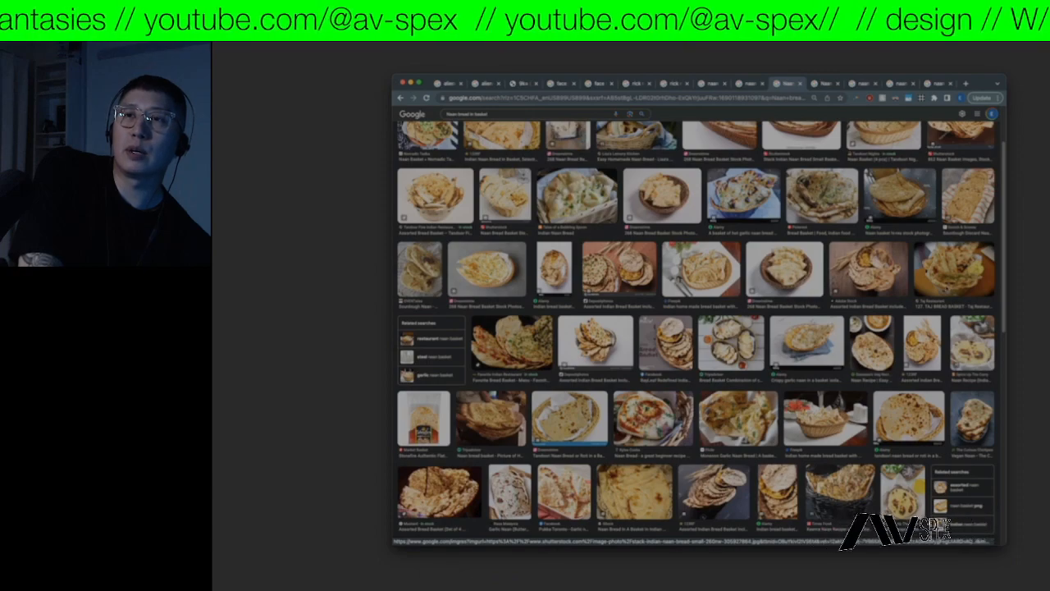
{"action": "right_click", "coordinate": [544, 188]}
{"action": "left_click", "coordinate": [571, 201]}
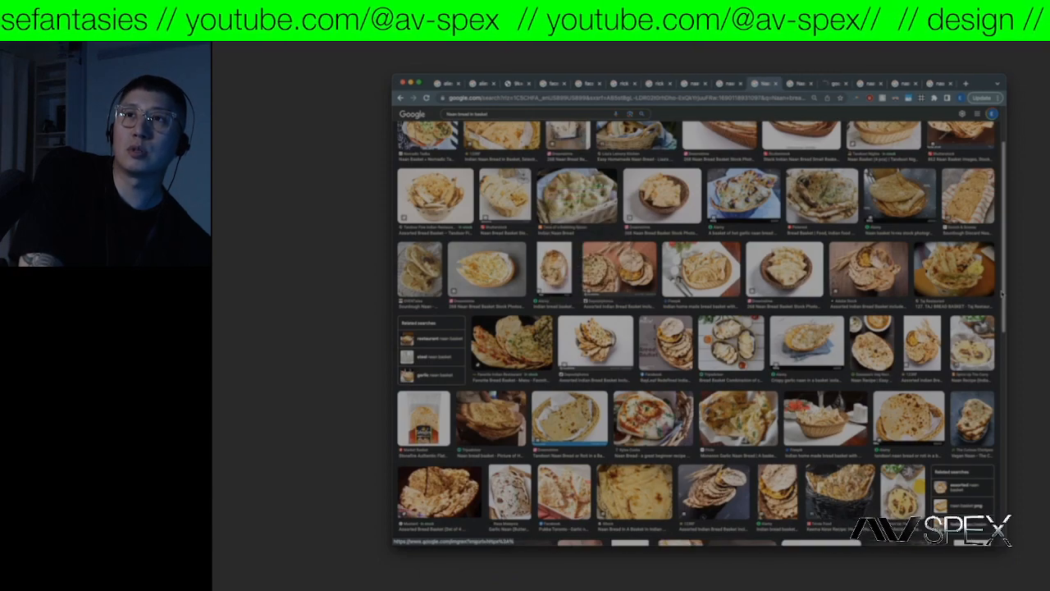
- Look further through the "Naan bread in basket" image results for more usable photos of naan served in a basket
{"action": "scroll", "coordinate": [1003, 280], "scroll_direction": "down", "scroll_amount": 3}
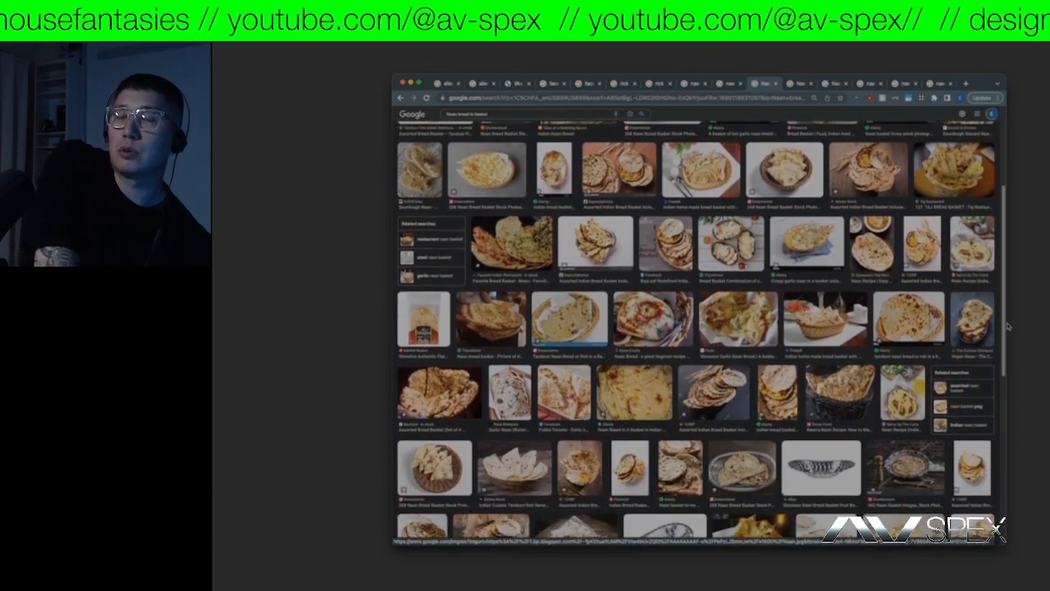
{"action": "scroll", "coordinate": [1008, 321], "scroll_direction": "down", "scroll_amount": 5}
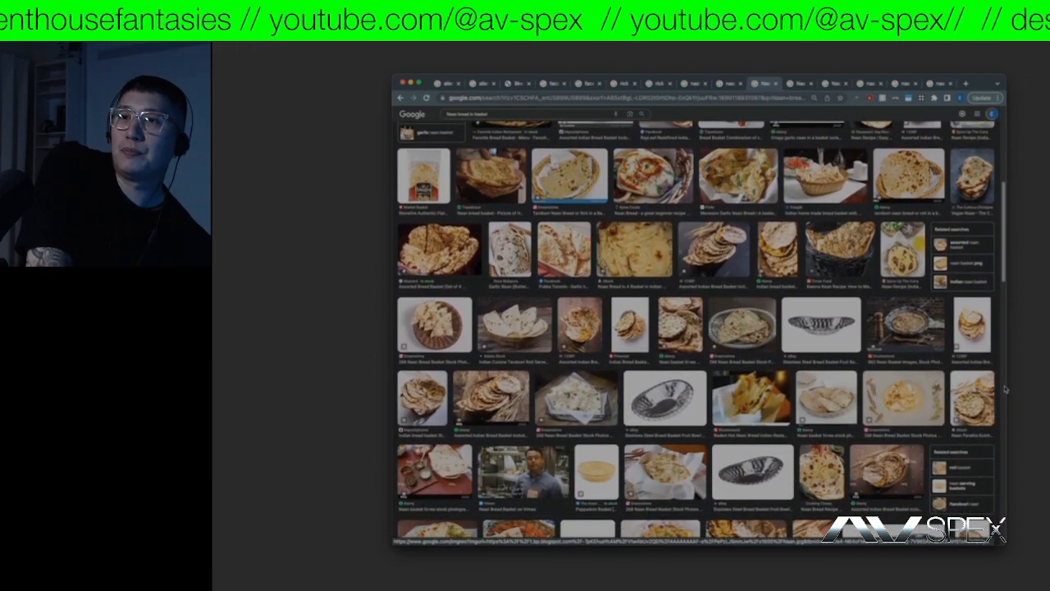
{"action": "scroll", "coordinate": [1006, 390], "scroll_direction": "down", "scroll_amount": 7}
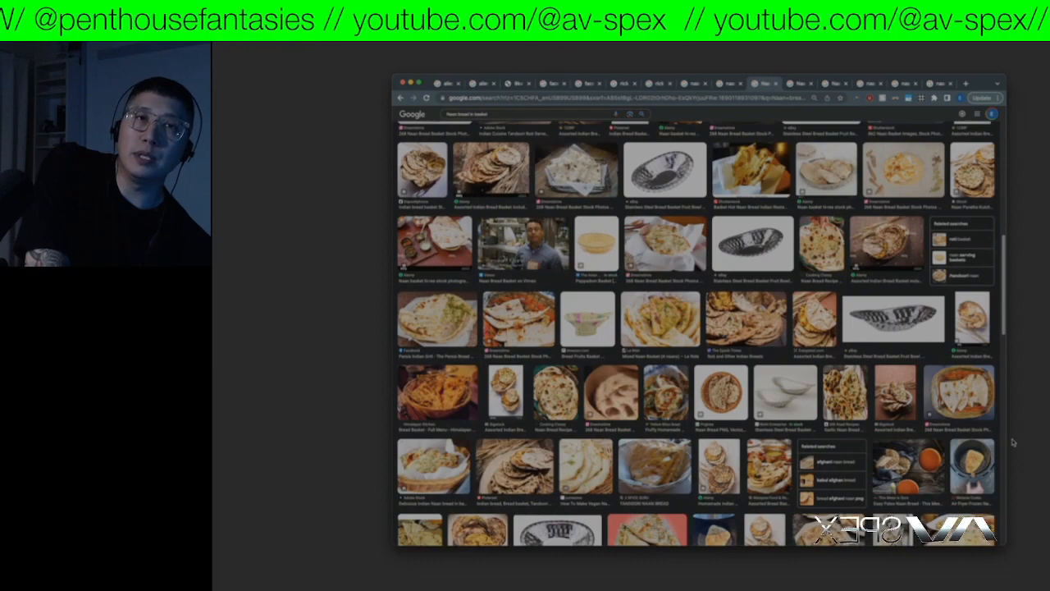
{"action": "scroll", "coordinate": [1013, 442], "scroll_direction": "down", "scroll_amount": 9}
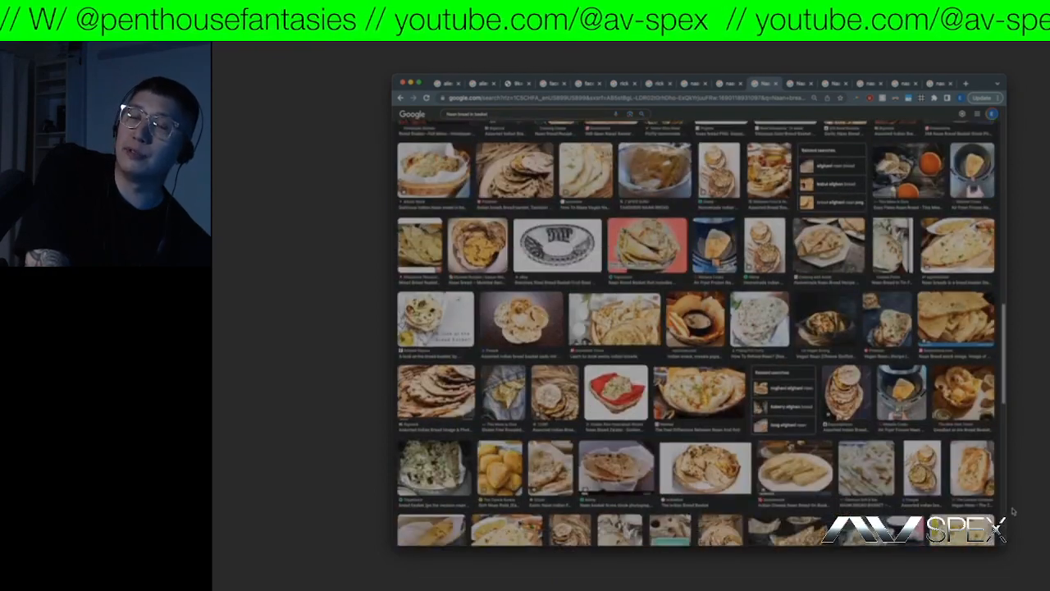
{"action": "scroll", "coordinate": [1013, 512], "scroll_direction": "down", "scroll_amount": 5}
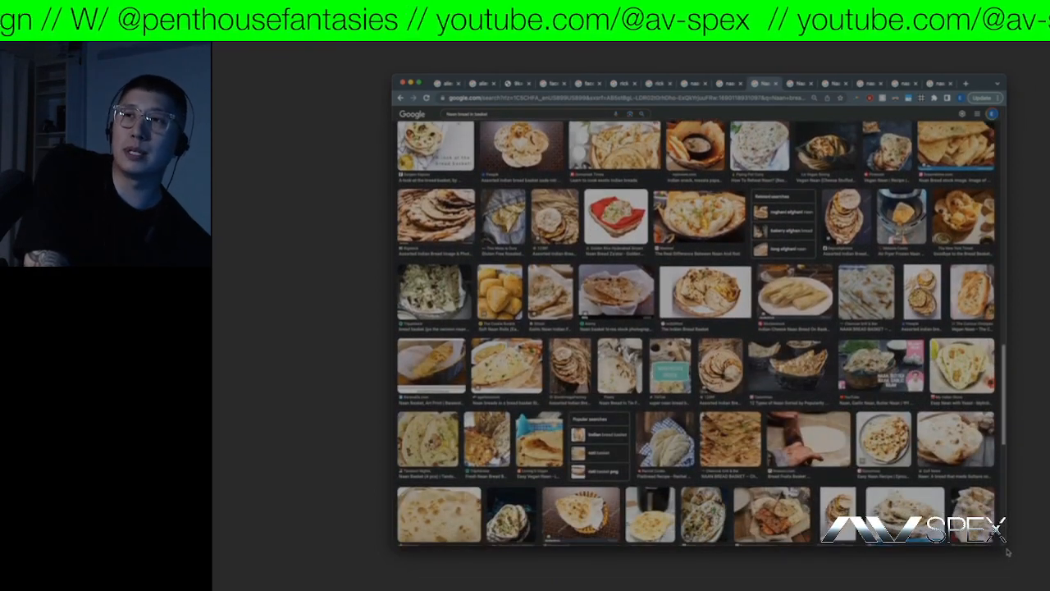
{"action": "scroll", "coordinate": [1008, 553], "scroll_direction": "down", "scroll_amount": 4}
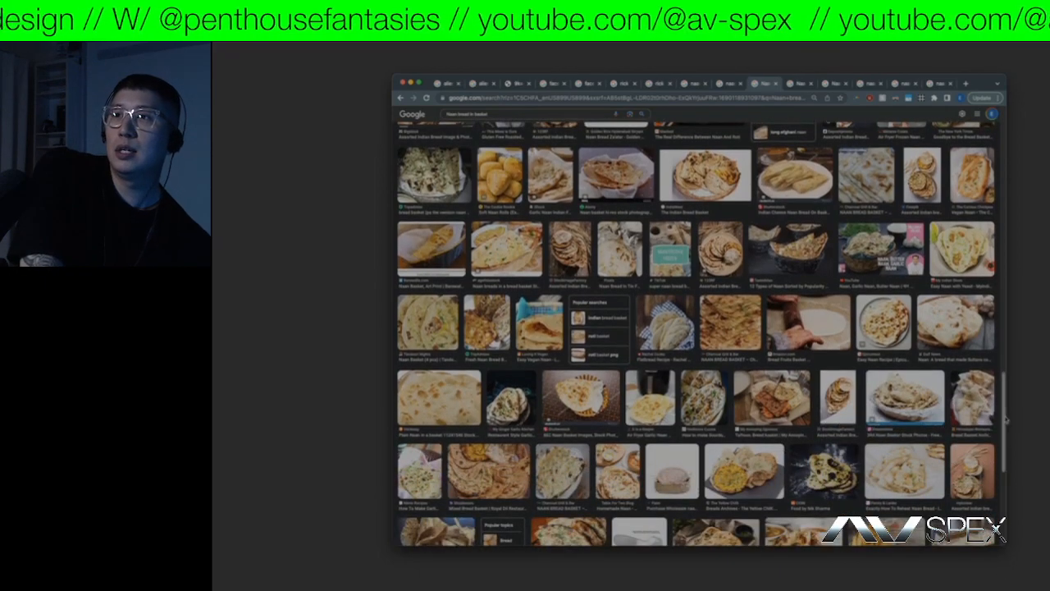
{"action": "scroll", "coordinate": [1006, 419], "scroll_direction": "down", "scroll_amount": 2}
{"action": "scroll", "coordinate": [1002, 437], "scroll_direction": "down", "scroll_amount": 4}
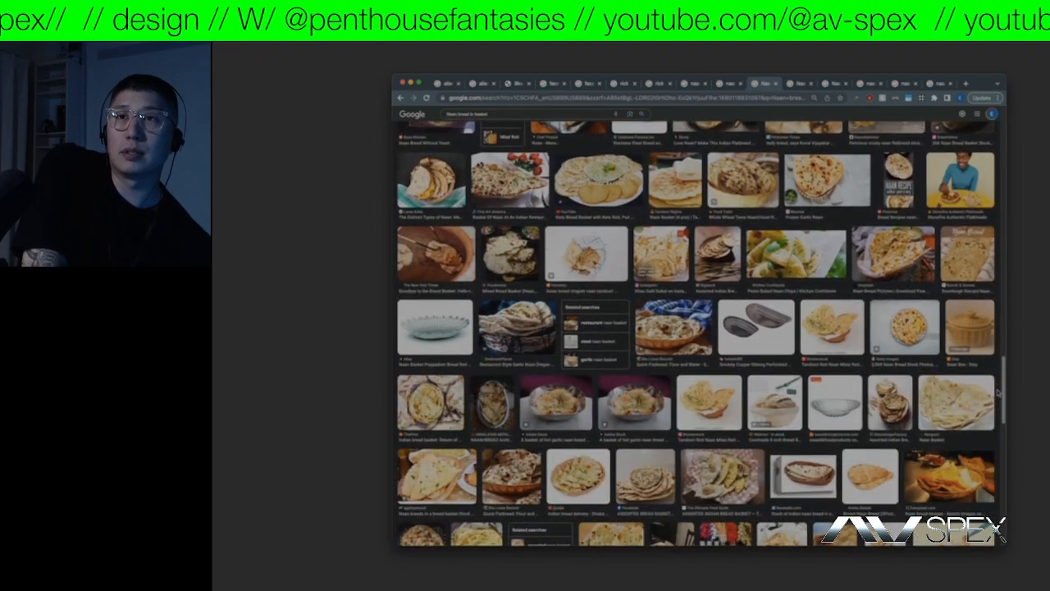
{"action": "scroll", "coordinate": [998, 394], "scroll_direction": "down", "scroll_amount": 3}
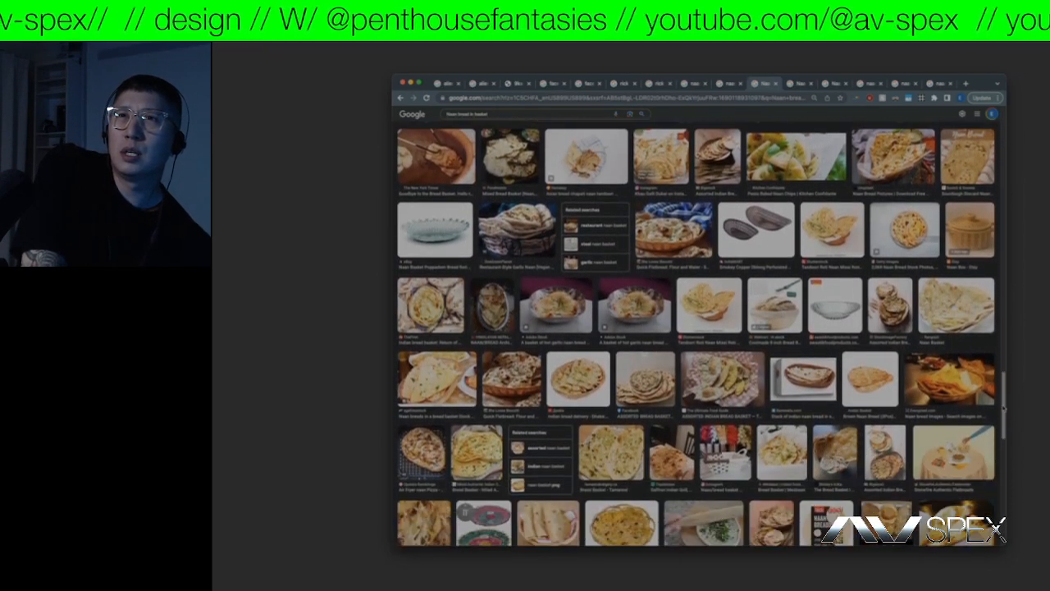
{"action": "scroll", "coordinate": [1003, 408], "scroll_direction": "up", "scroll_amount": 1}
{"action": "scroll", "coordinate": [1002, 401], "scroll_direction": "down", "scroll_amount": 3}
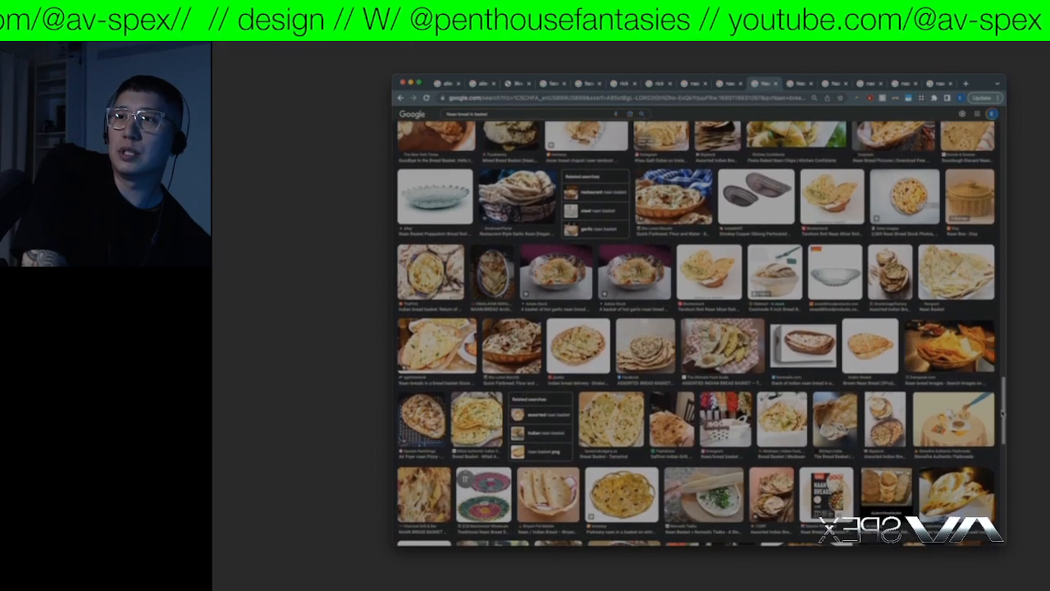
{"action": "scroll", "coordinate": [1003, 415], "scroll_direction": "up", "scroll_amount": 2}
{"action": "scroll", "coordinate": [1005, 419], "scroll_direction": "down", "scroll_amount": 3}
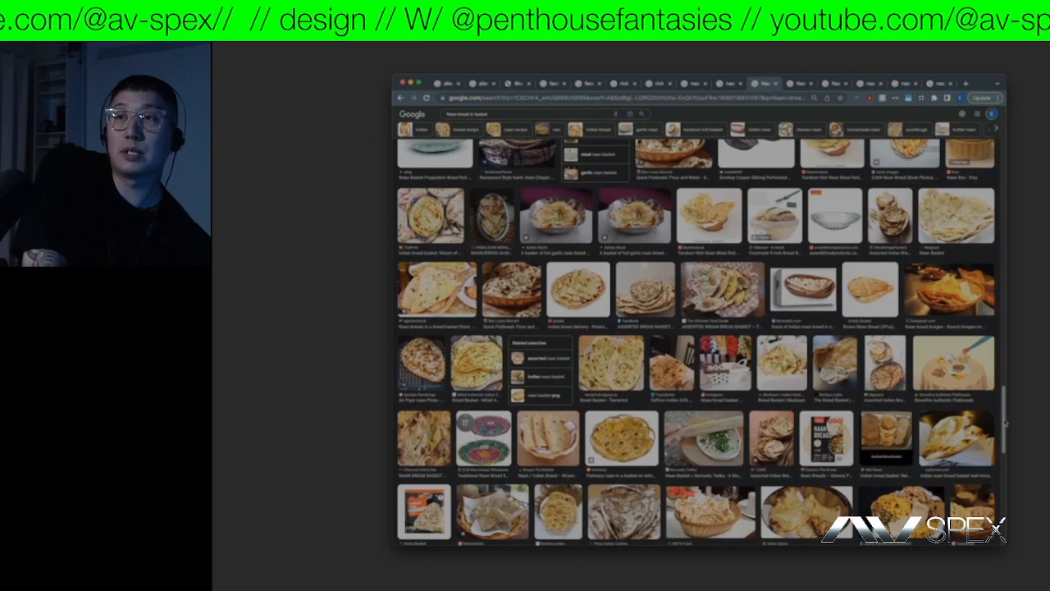
{"action": "scroll", "coordinate": [1001, 408], "scroll_direction": "down", "scroll_amount": 3}
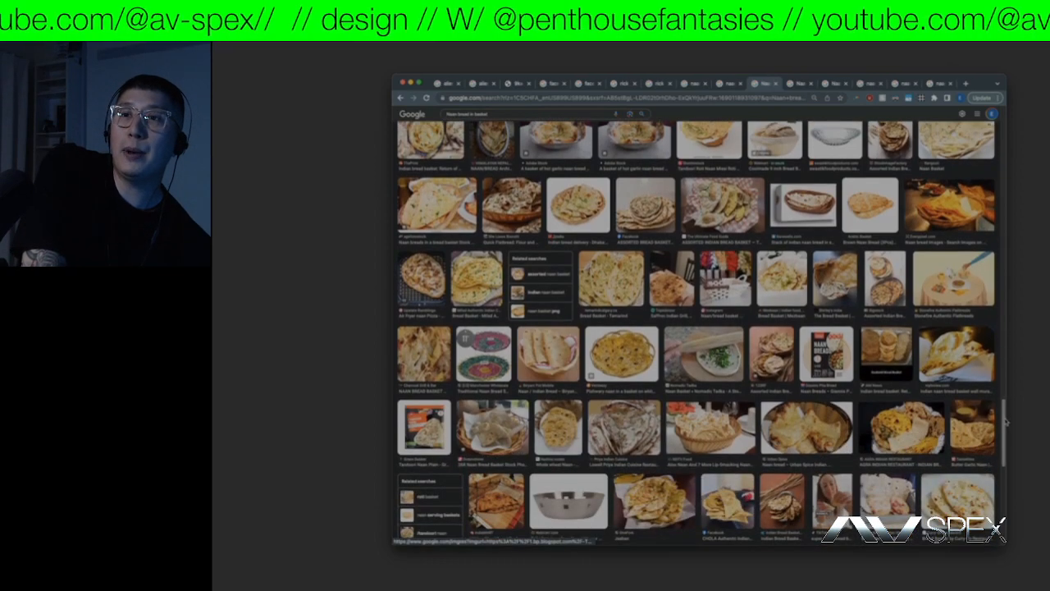
{"action": "scroll", "coordinate": [1006, 422], "scroll_direction": "down", "scroll_amount": 5}
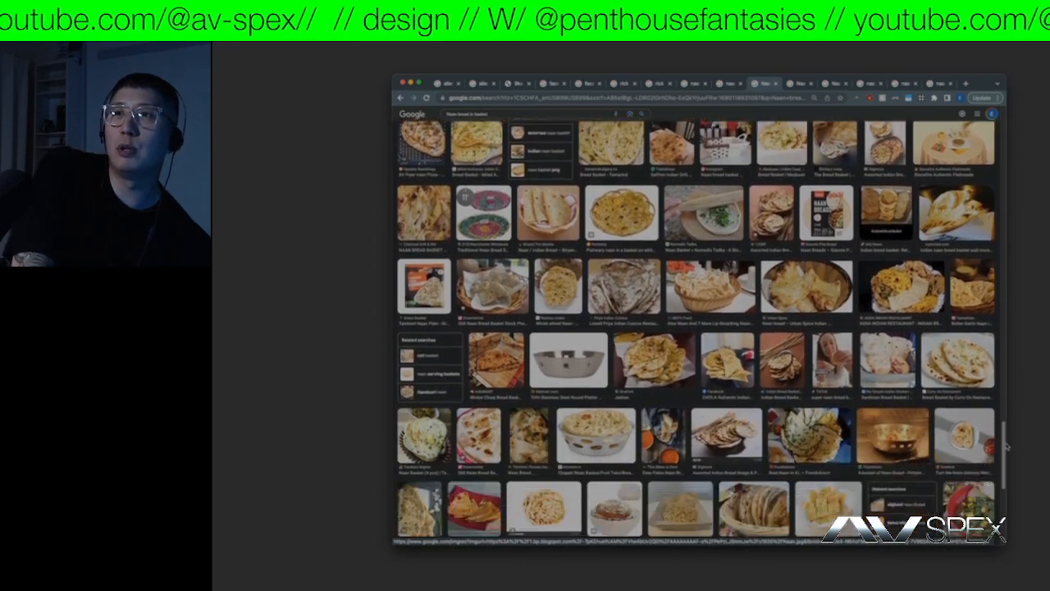
{"action": "scroll", "coordinate": [1007, 455], "scroll_direction": "down", "scroll_amount": 2}
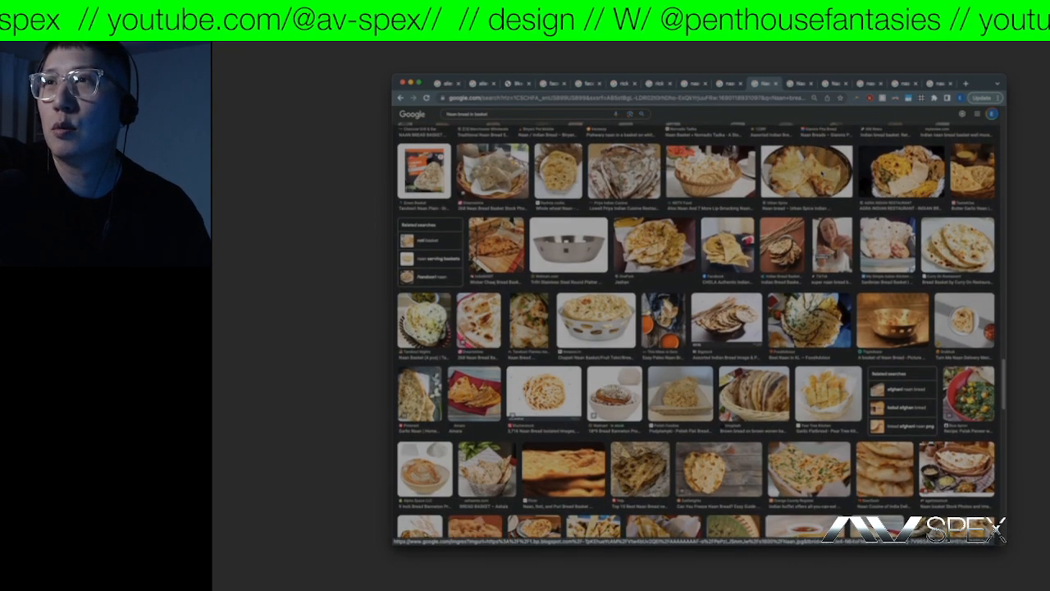
- Open the NDTV Food photo of naan in a basket in a new tab and browse further results
{"action": "right_click", "coordinate": [732, 172]}
{"action": "left_click", "coordinate": [767, 179]}
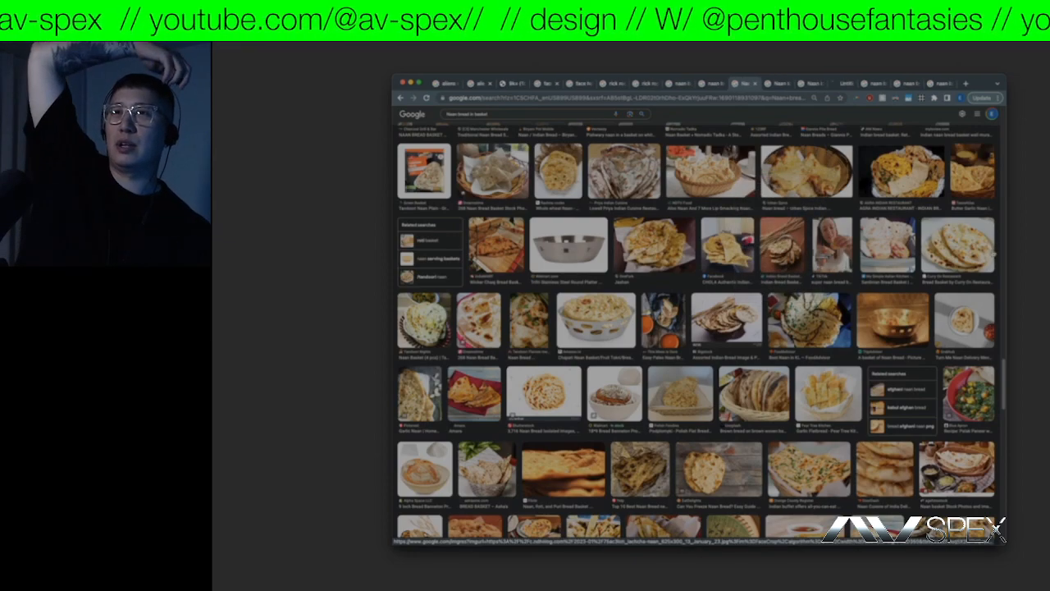
{"action": "scroll", "coordinate": [1007, 381], "scroll_direction": "down", "scroll_amount": 3}
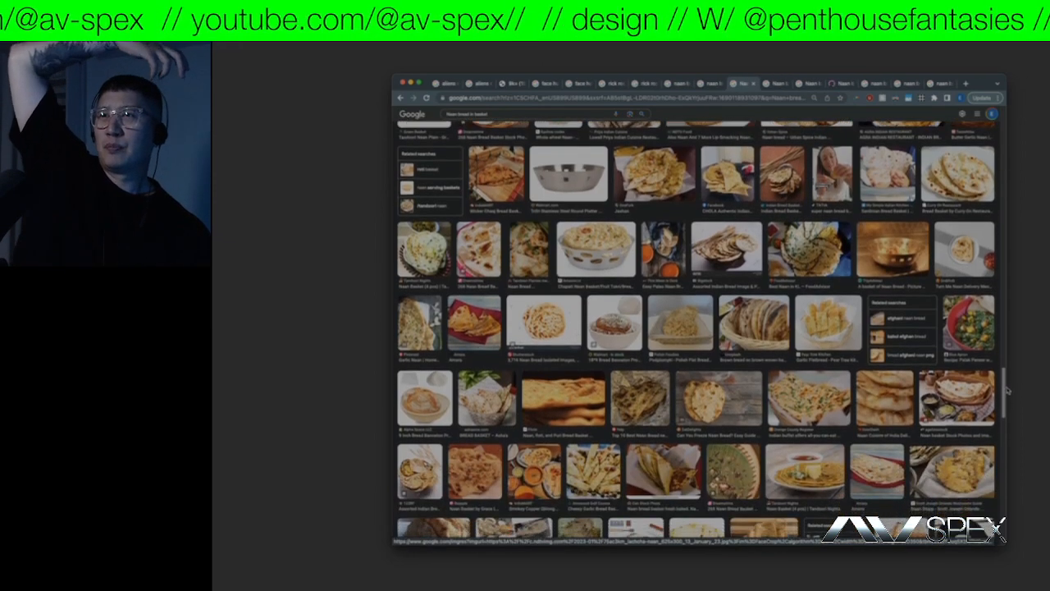
{"action": "scroll", "coordinate": [1010, 395], "scroll_direction": "down", "scroll_amount": 2}
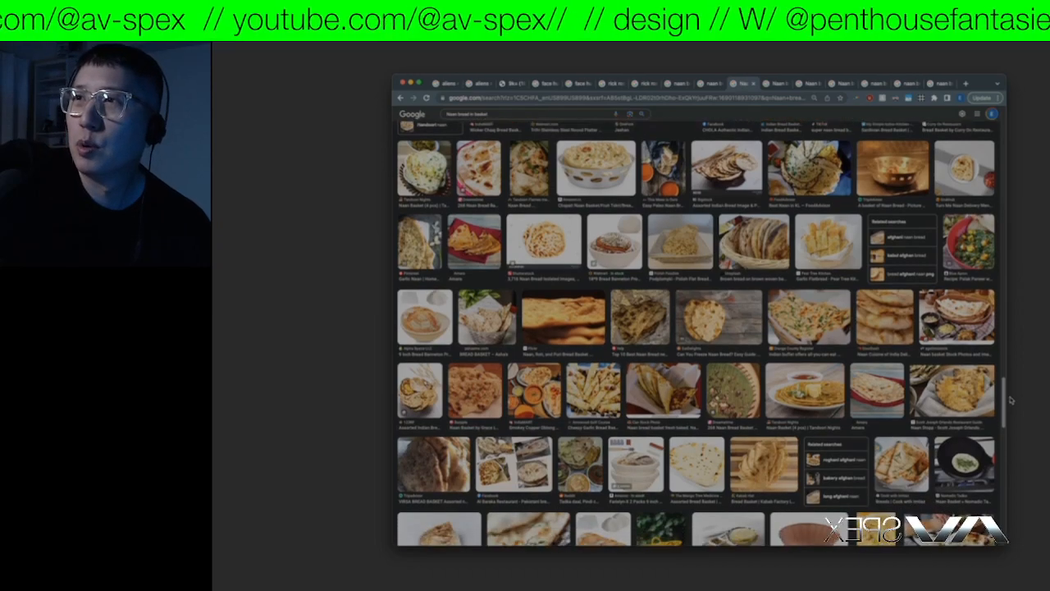
- Check the opened Shutterstock small basket photo, and open the agefotostock naan basket photo from the results in a new tab
{"action": "left_click", "coordinate": [776, 84]}
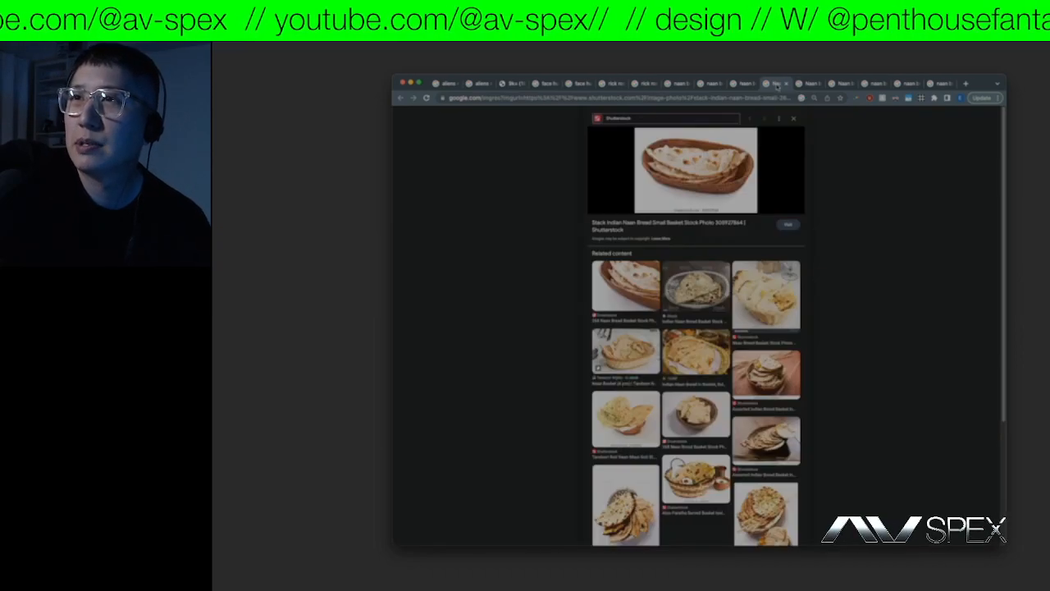
{"action": "left_click", "coordinate": [748, 85]}
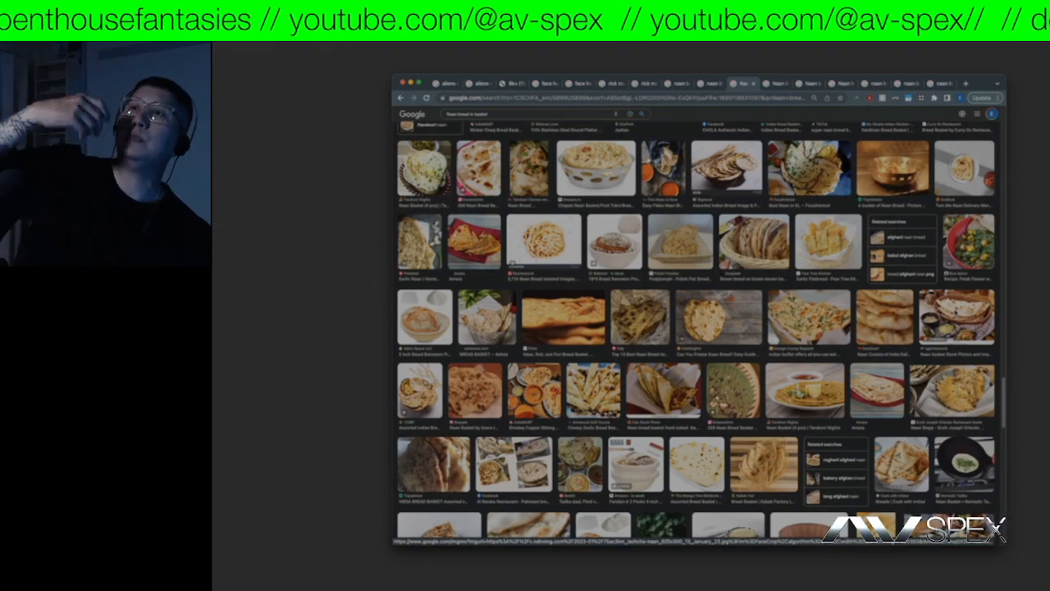
{"action": "right_click", "coordinate": [958, 311]}
{"action": "left_click", "coordinate": [984, 315]}
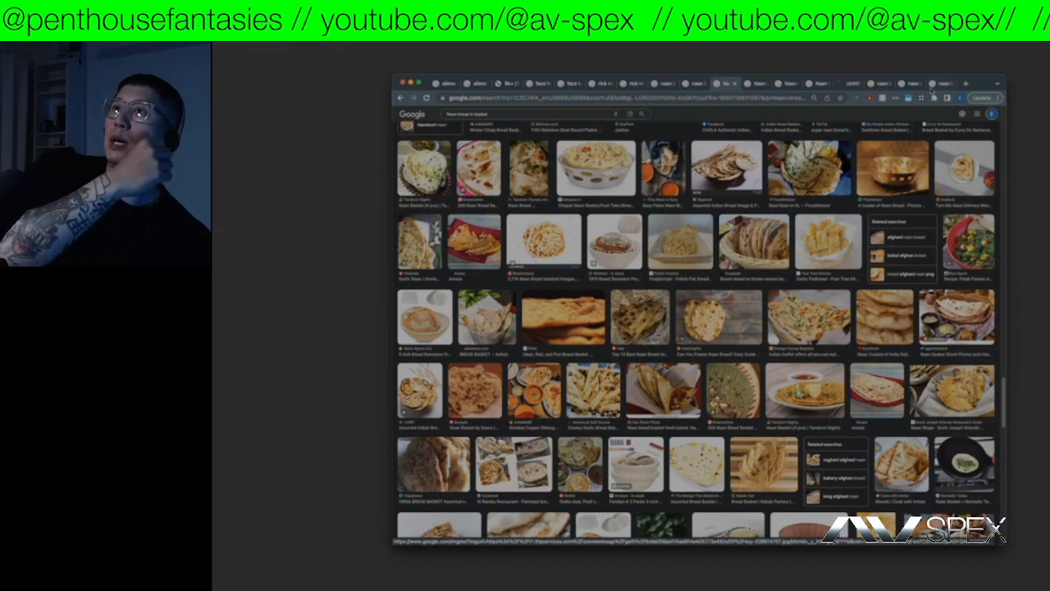
{"action": "left_click", "coordinate": [846, 83]}
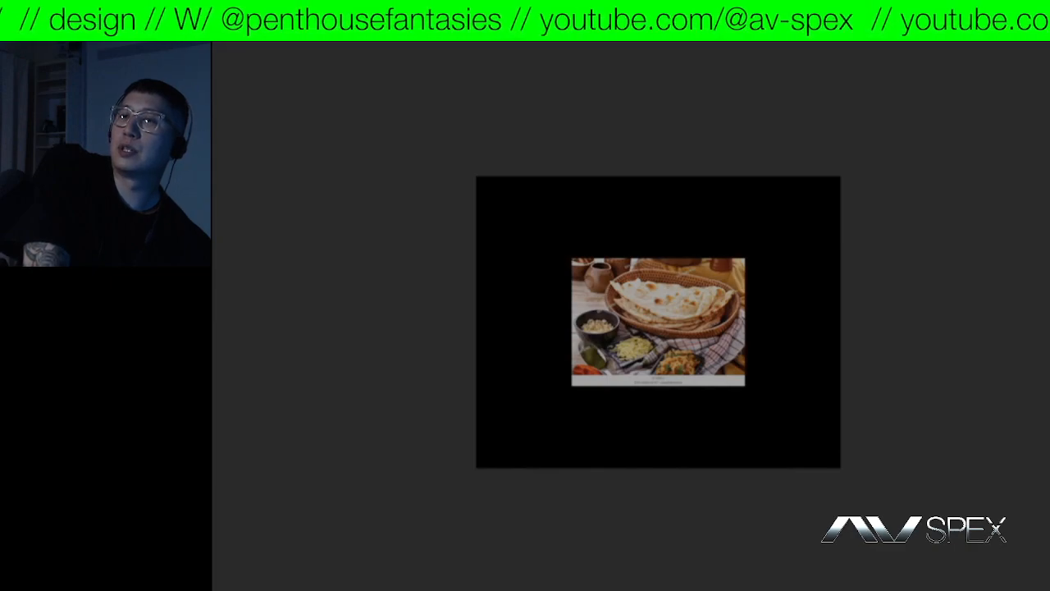
- In Photoshop, enlarge the agefotostock naan basket photo from its centre until it spans the full width of the black canvas
{"action": "left_click", "coordinate": [739, 271]}
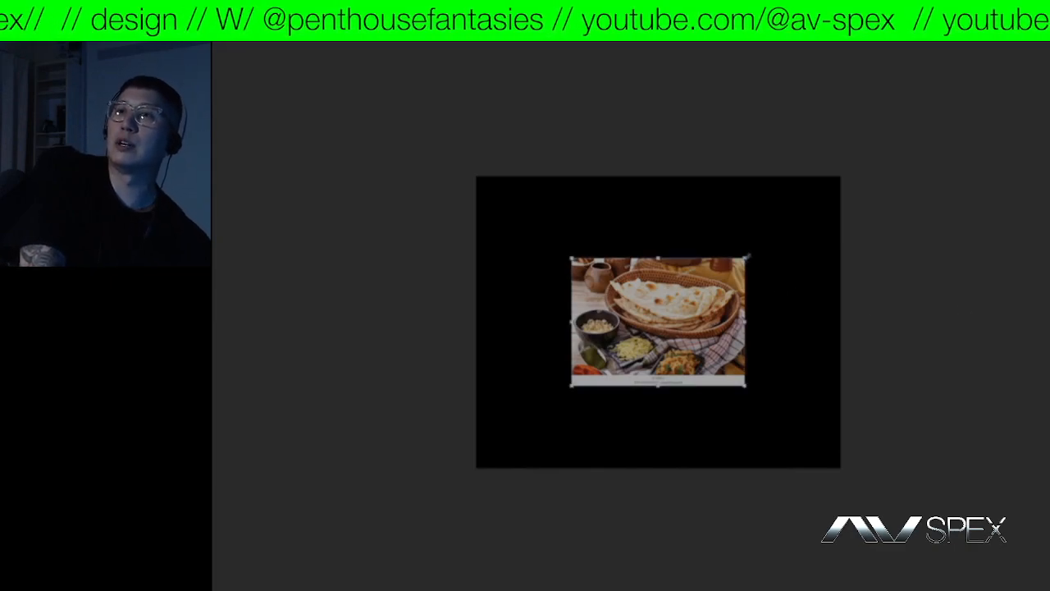
{"action": "left_click_drag", "start_coordinate": [747, 257], "coordinate": [872, 206]}
{"action": "left_click", "coordinate": [874, 207]}
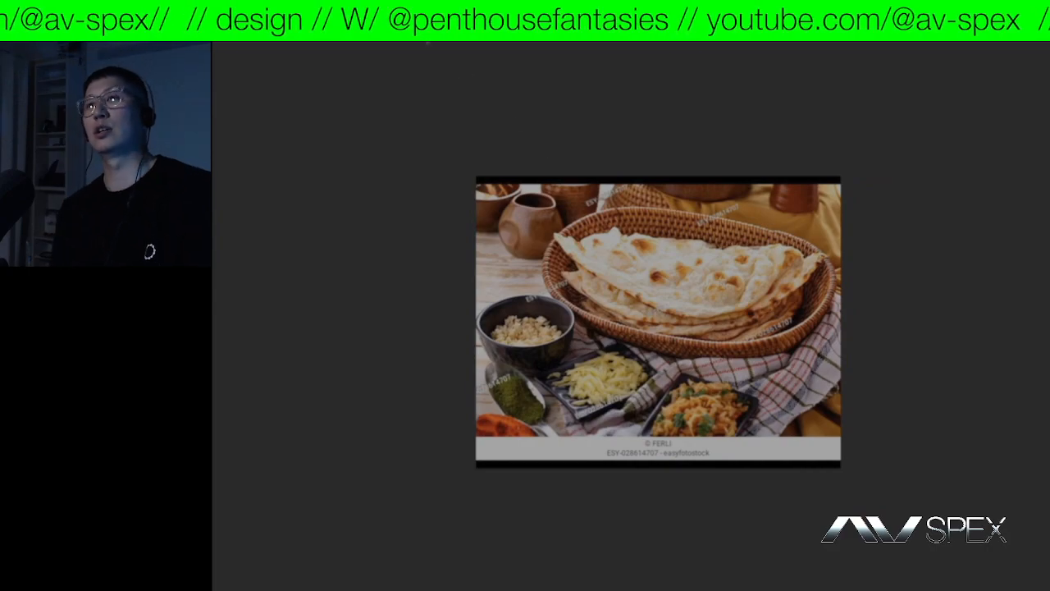
- Sharpen the enlarged naan basket photo with the Sharpen filter followed by Sharpen More
{"action": "left_click", "coordinate": [387, 24]}
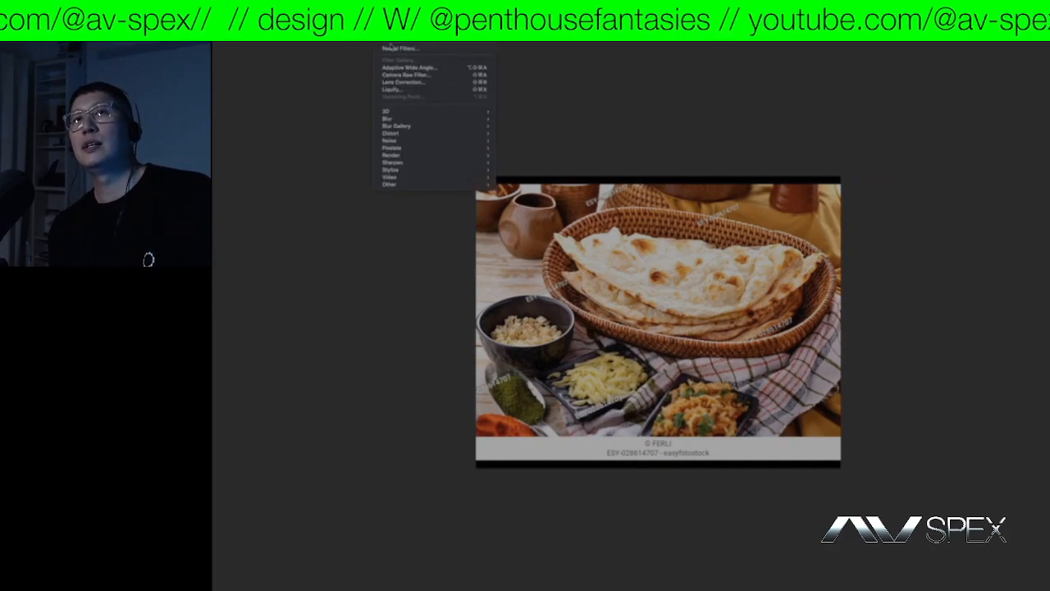
{"action": "mouse_move", "coordinate": [402, 163]}
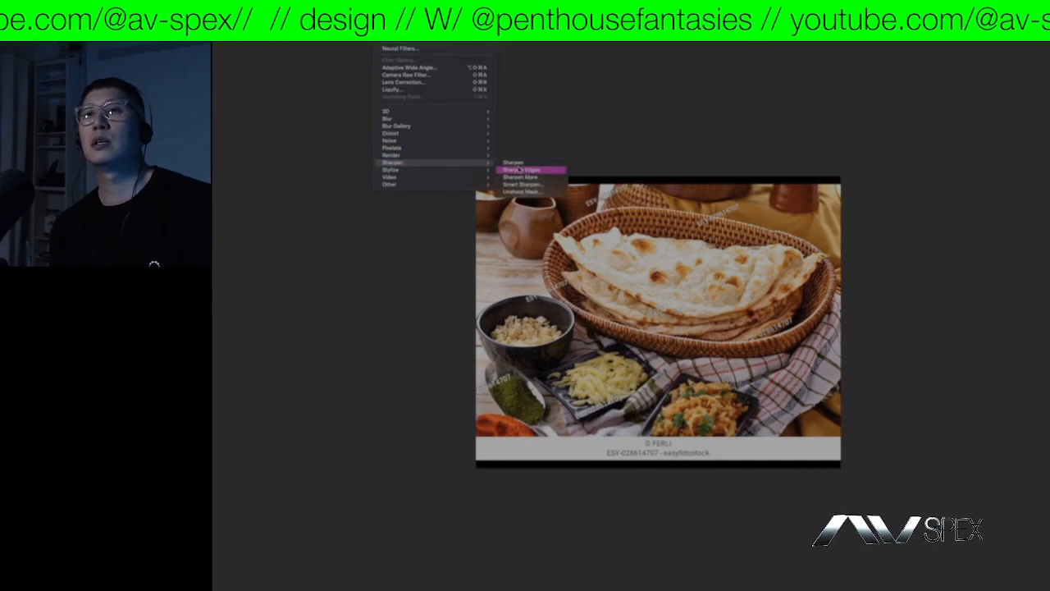
{"action": "left_click", "coordinate": [521, 164]}
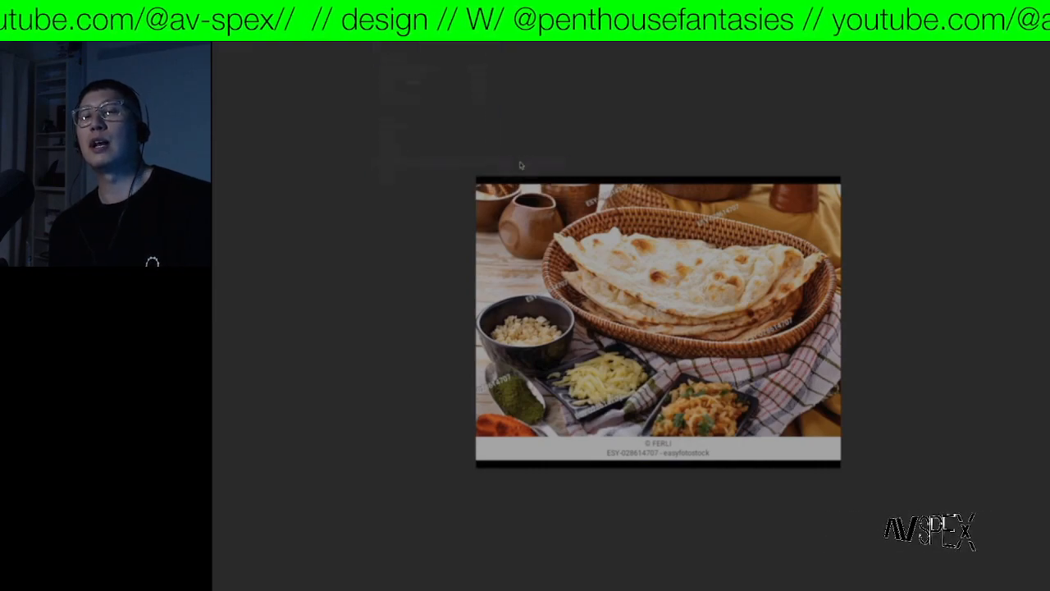
{"action": "left_click", "coordinate": [386, 33]}
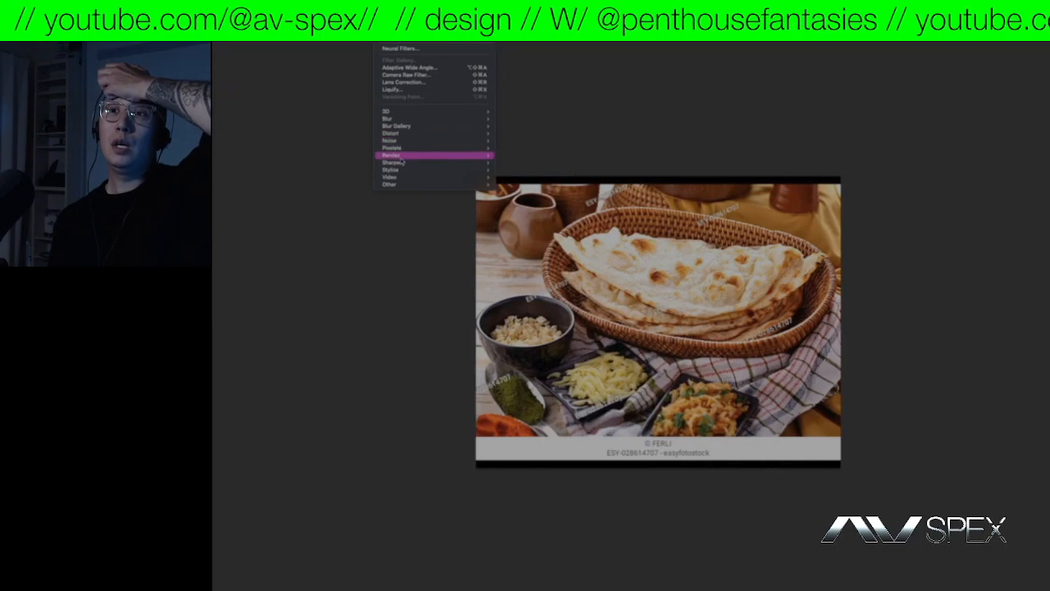
{"action": "mouse_move", "coordinate": [427, 163]}
{"action": "left_click", "coordinate": [532, 178]}
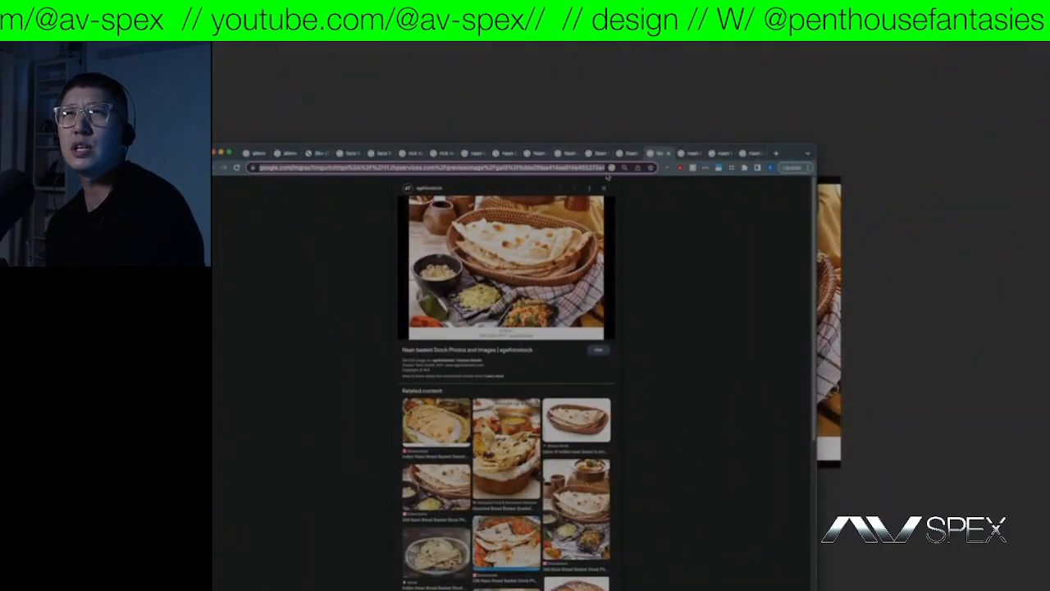
- In Chrome, search Google for "captcha template" and preview the iStock "Robot spam check. Choose images vector template" image
{"action": "left_click", "coordinate": [608, 172]}
{"action": "type", "text": "Captcha tem"}
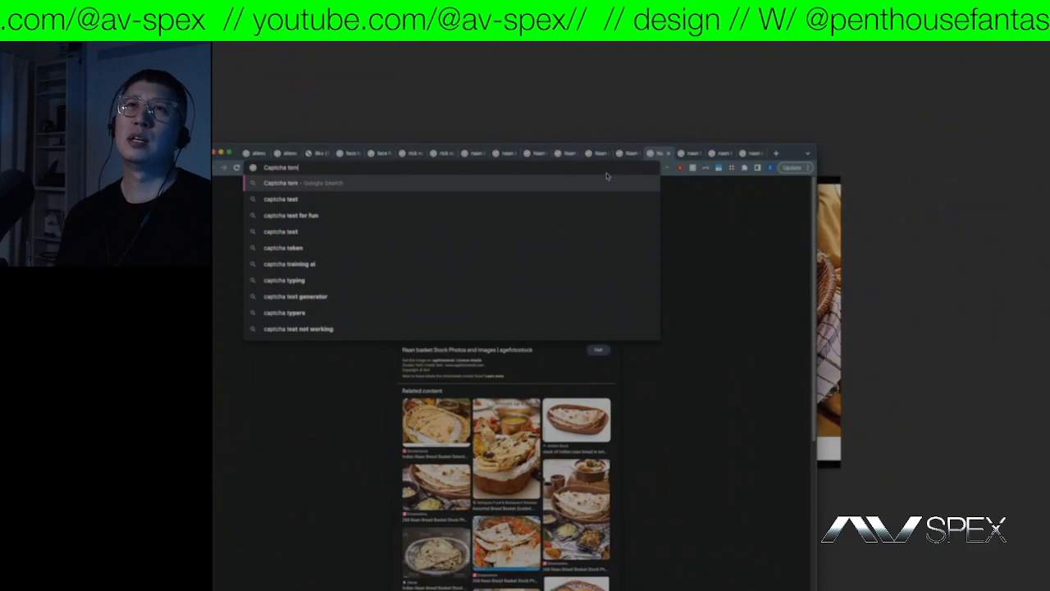
{"action": "type", "text": "plate"}
{"action": "key", "text": "Return"}
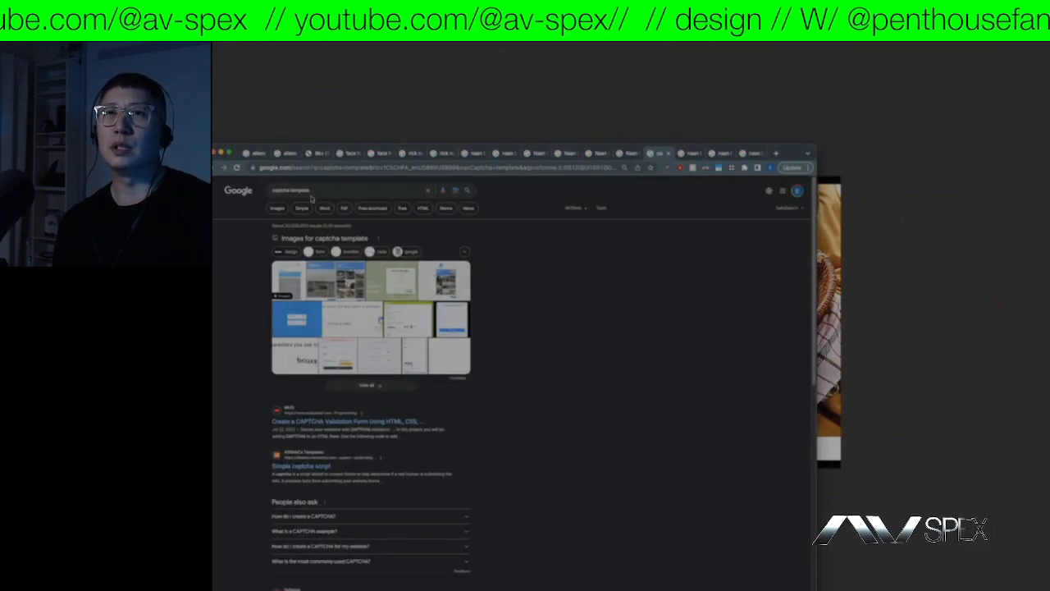
{"action": "left_click", "coordinate": [293, 289]}
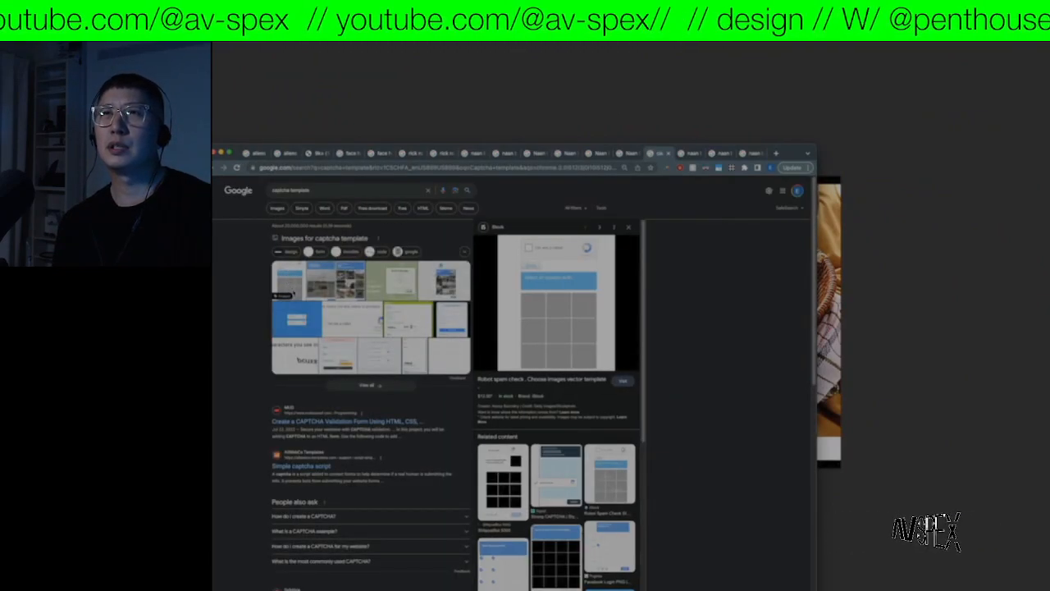
- In Photoshop, place the iStock captcha template over the naan photo at the canvas's upper-left corner and outline its 3x3 grid with a stroked square
{"action": "left_click_drag", "start_coordinate": [548, 296], "coordinate": [906, 348]}
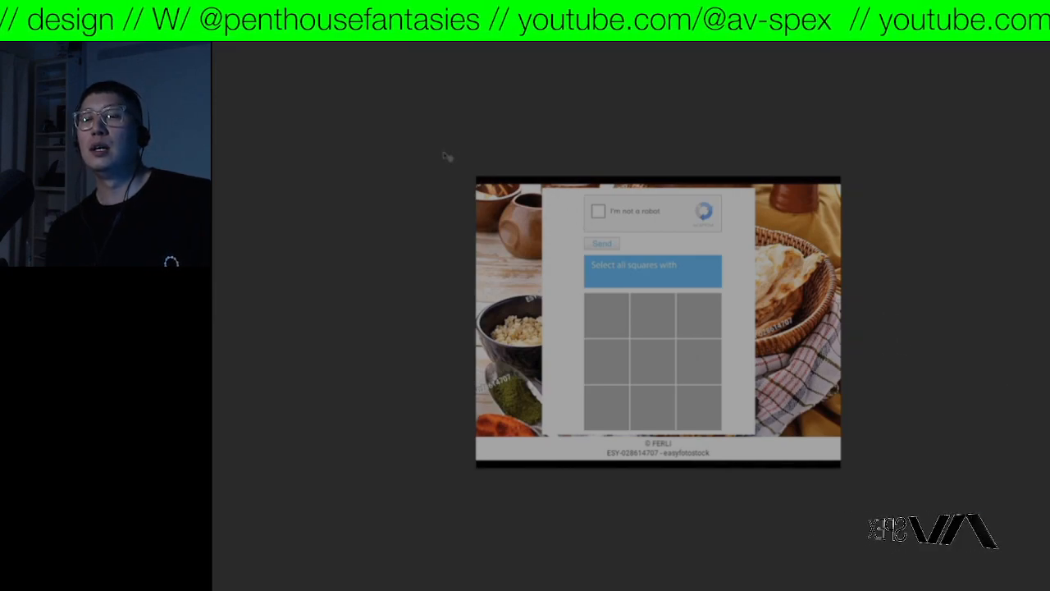
{"action": "left_click_drag", "start_coordinate": [661, 296], "coordinate": [599, 285]}
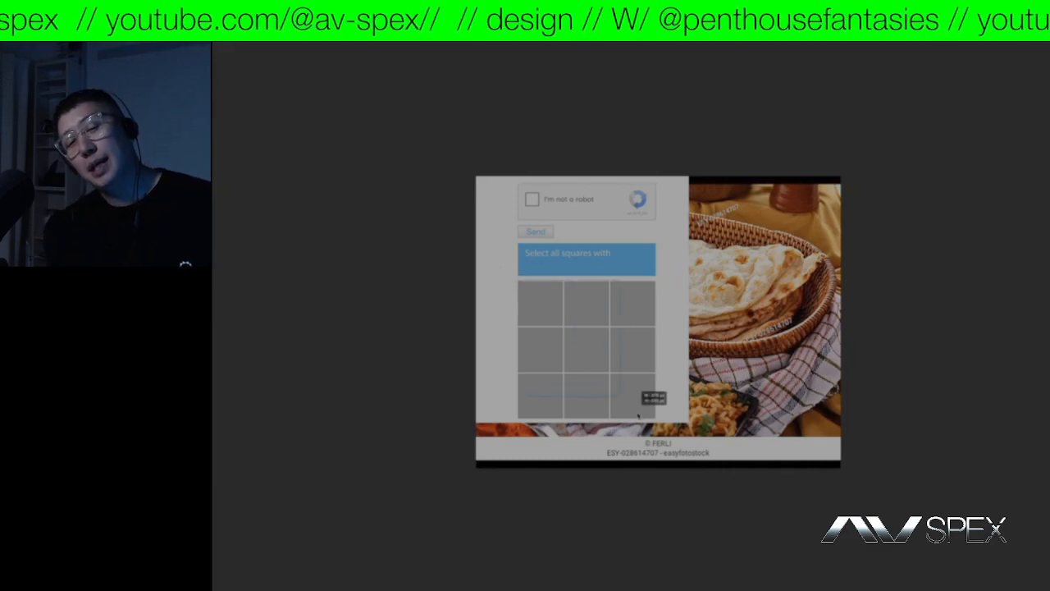
{"action": "left_click_drag", "start_coordinate": [656, 418], "coordinate": [656, 418]}
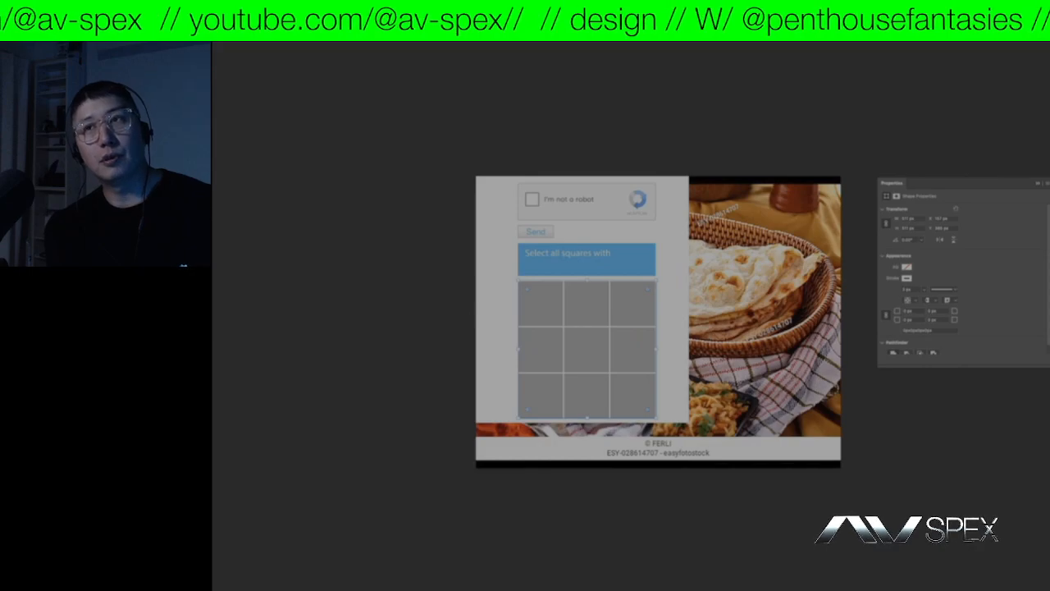
- Hide the captcha template, enlarge the outline square to nearly the naan photo's height, and shift it over the basket
{"action": "key", "text": "ctrl+comma"}
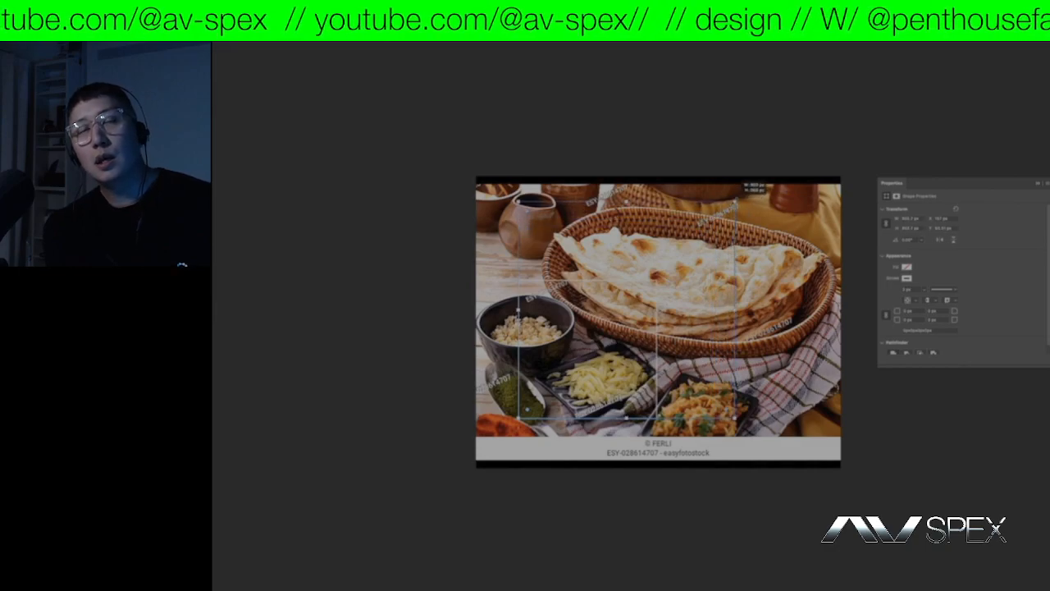
{"action": "left_click_drag", "start_coordinate": [742, 195], "coordinate": [763, 175]}
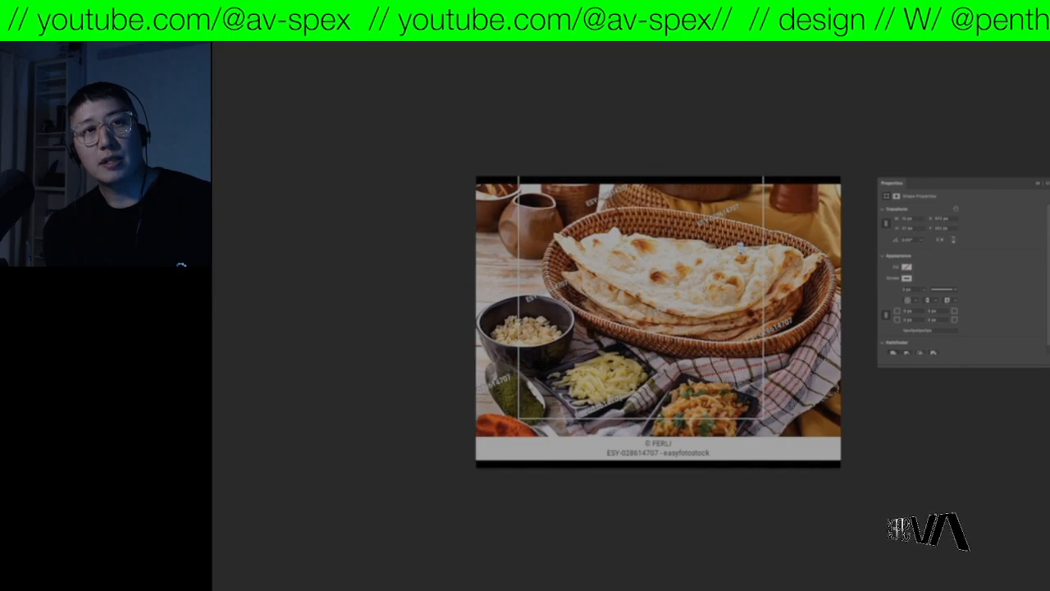
{"action": "left_click_drag", "start_coordinate": [734, 265], "coordinate": [757, 279]}
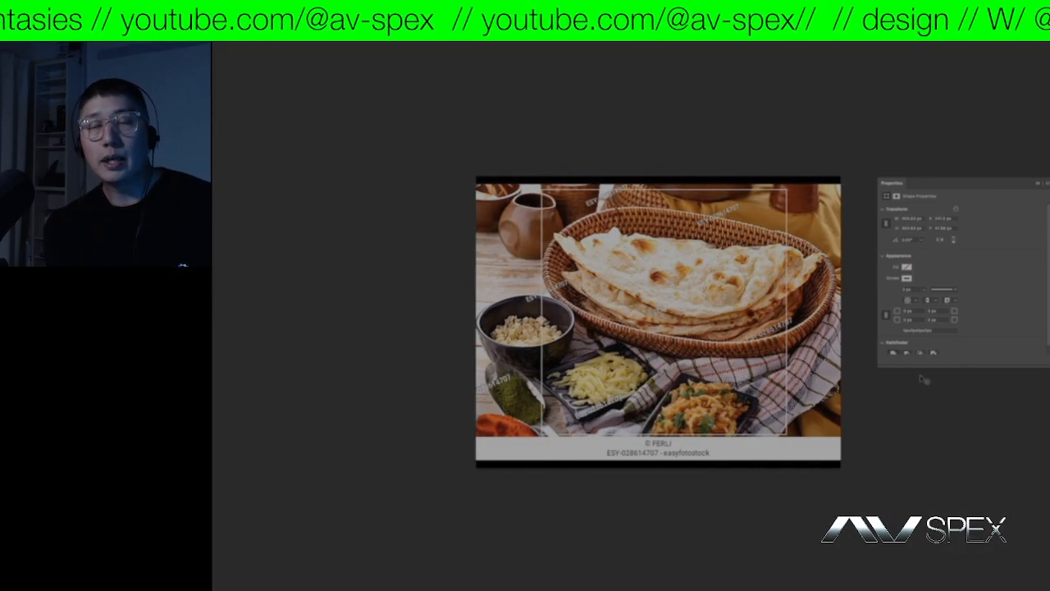
{"action": "left_click_drag", "start_coordinate": [788, 188], "coordinate": [794, 182]}
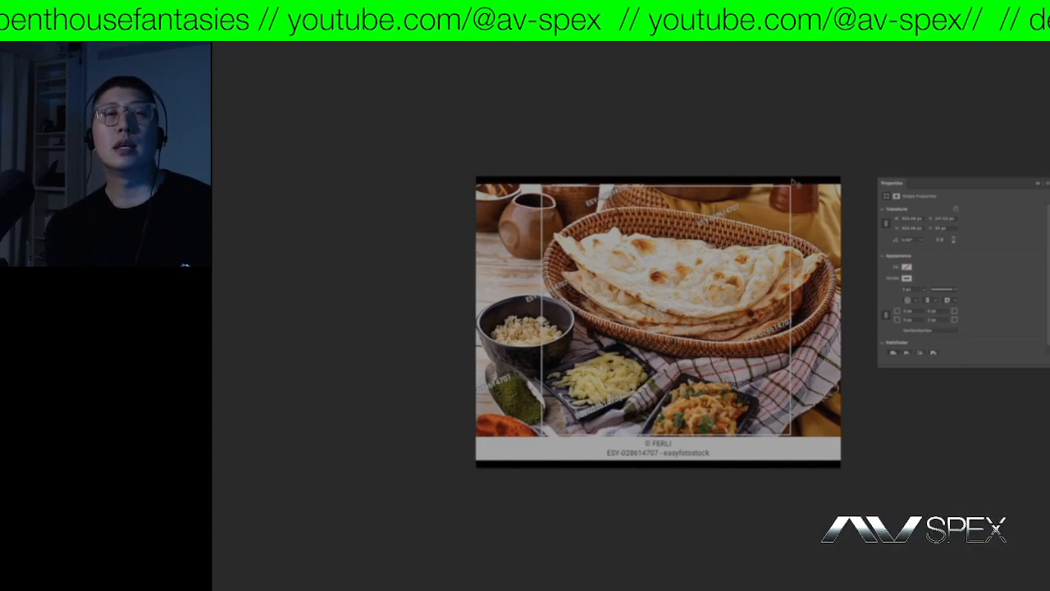
- Save the document to the computer as Naan.psd with Maximize Compatibility on, and close the shape properties
{"action": "key", "text": "ctrl+s"}
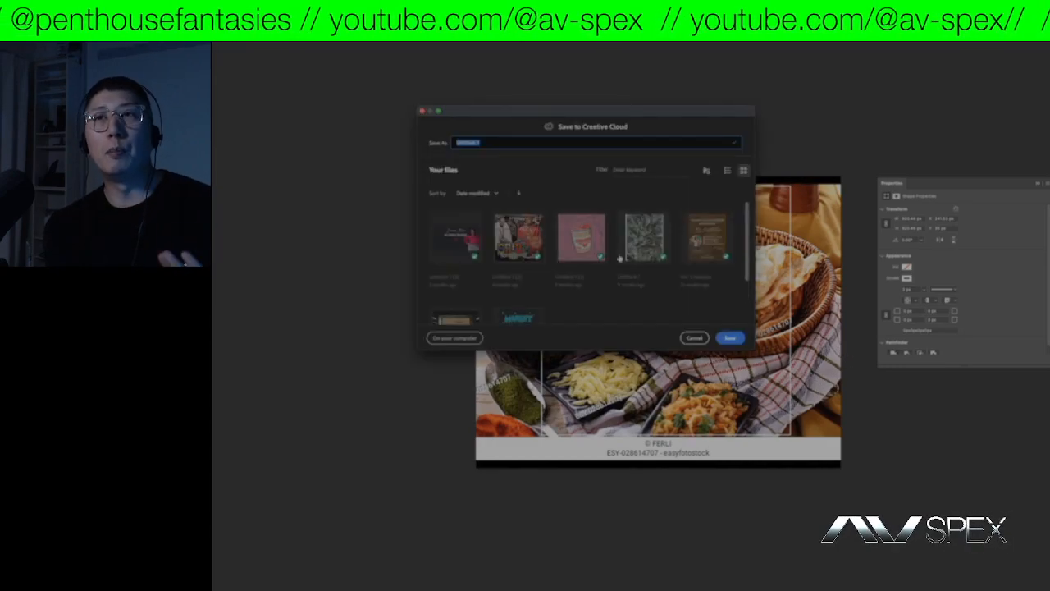
{"action": "left_click", "coordinate": [455, 337]}
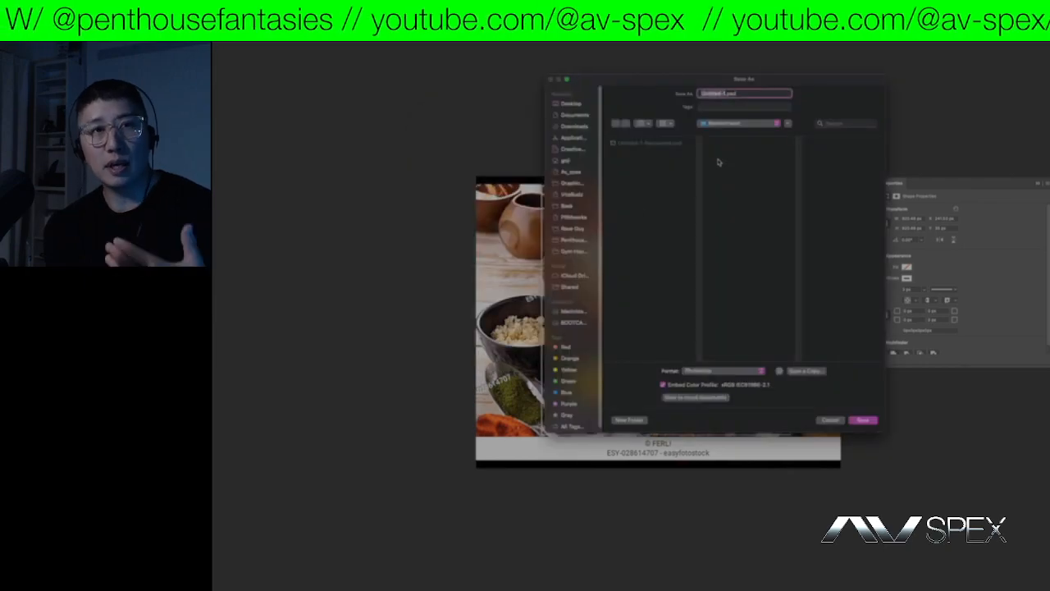
{"action": "type", "text": "Nest"}
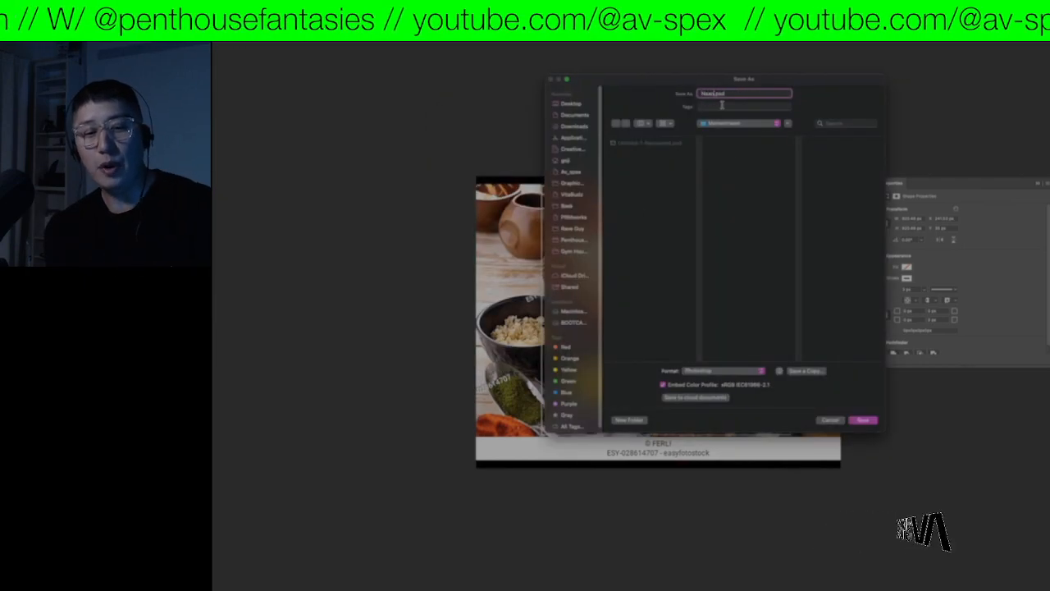
{"action": "left_click", "coordinate": [862, 420]}
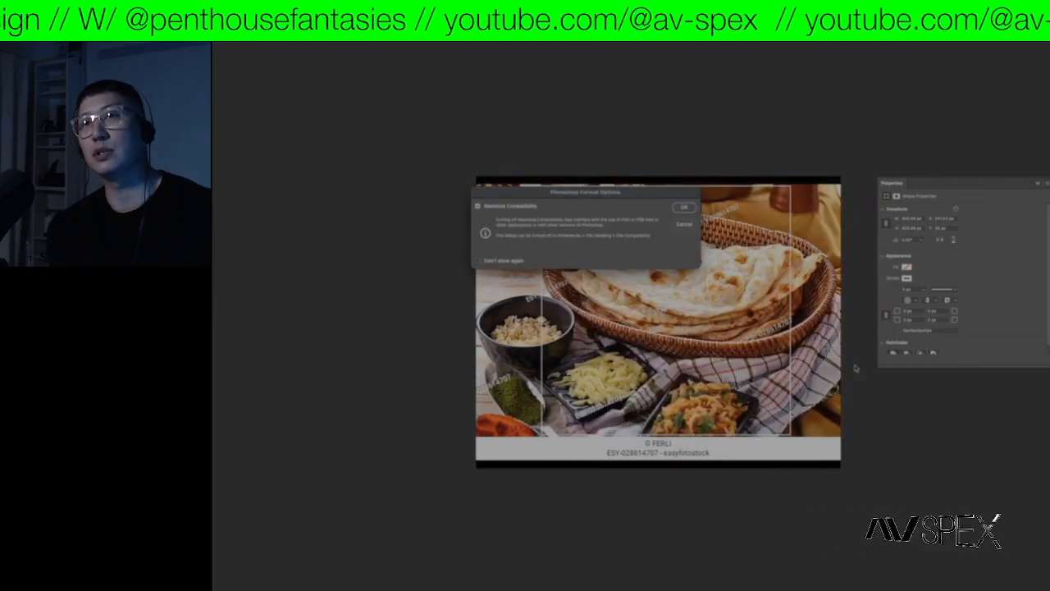
{"action": "left_click", "coordinate": [681, 208]}
{"action": "left_click", "coordinate": [1039, 185]}
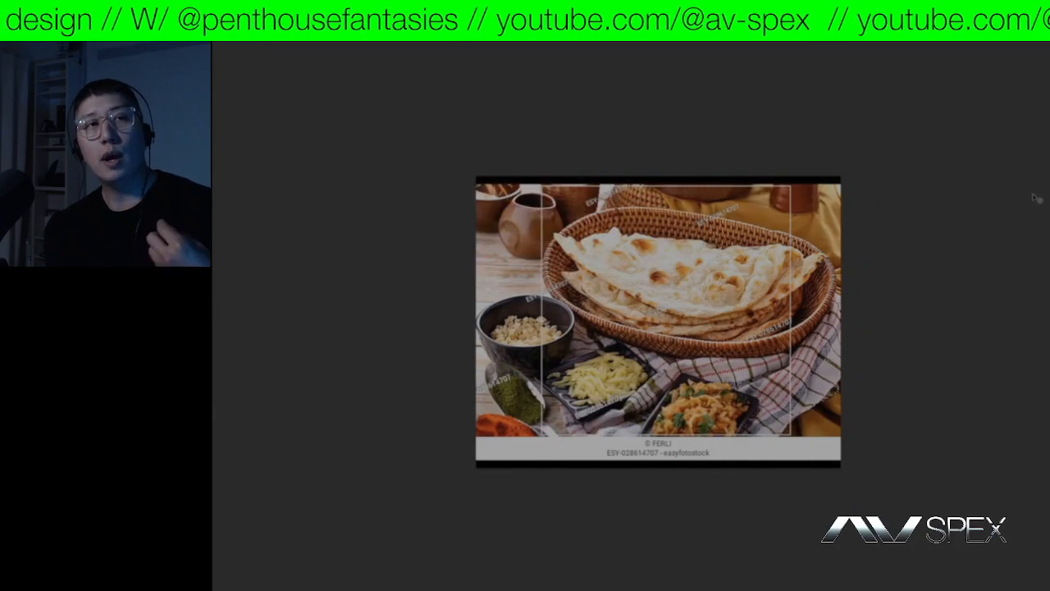
- Switch to the other Chrome window and search Google for "Rick Ross full body"
{"action": "key", "text": "ctrl+Up"}
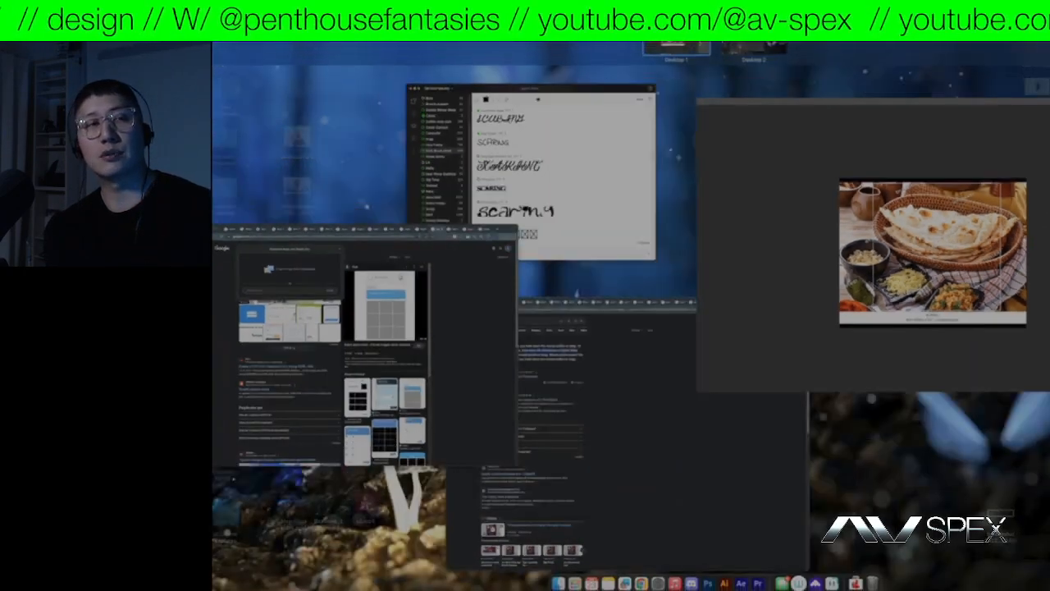
{"action": "left_click", "coordinate": [819, 99]}
{"action": "left_click", "coordinate": [768, 89]}
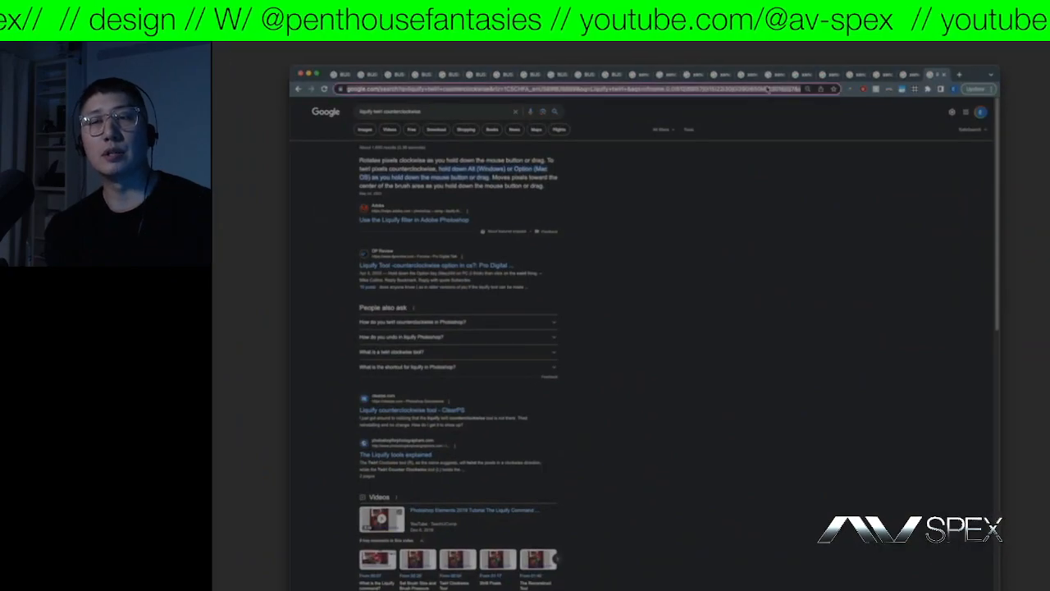
{"action": "type", "text": "Rick Ross full body"}
{"action": "key", "text": "Return"}
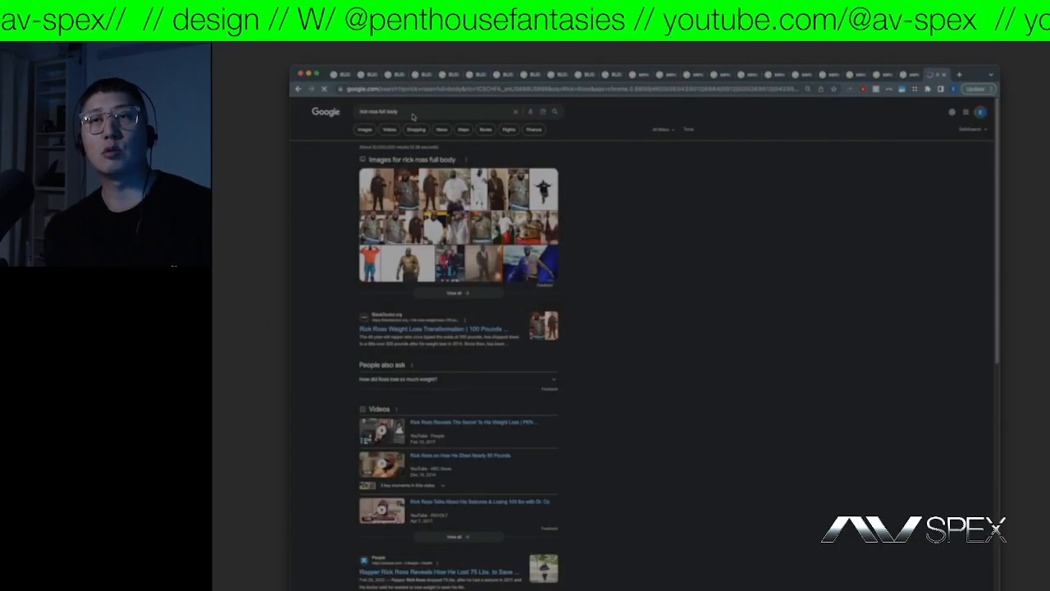
- Shorten the Google search to "rick ross" and display its image results
{"action": "key", "text": "BackSpace"}
{"action": "key", "text": "Return"}
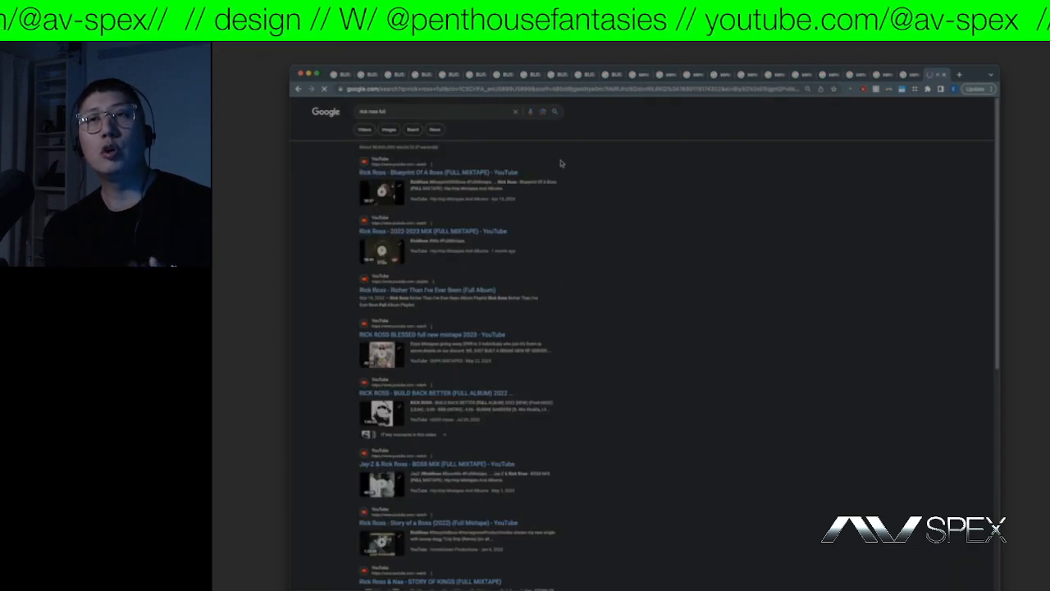
{"action": "left_click", "coordinate": [380, 118]}
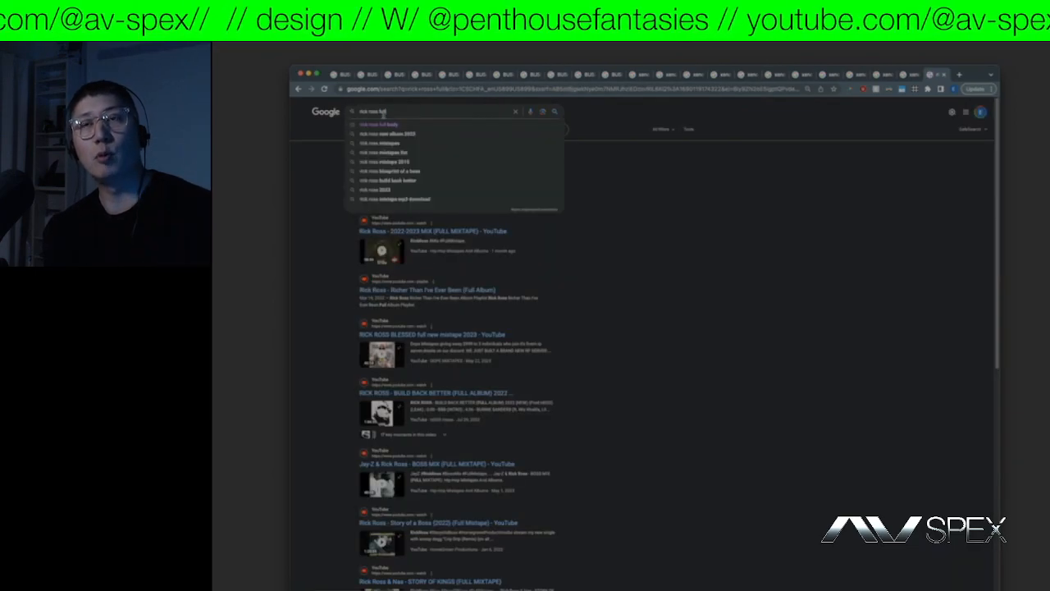
{"action": "key", "text": "BackSpace"}
{"action": "key", "text": "Return"}
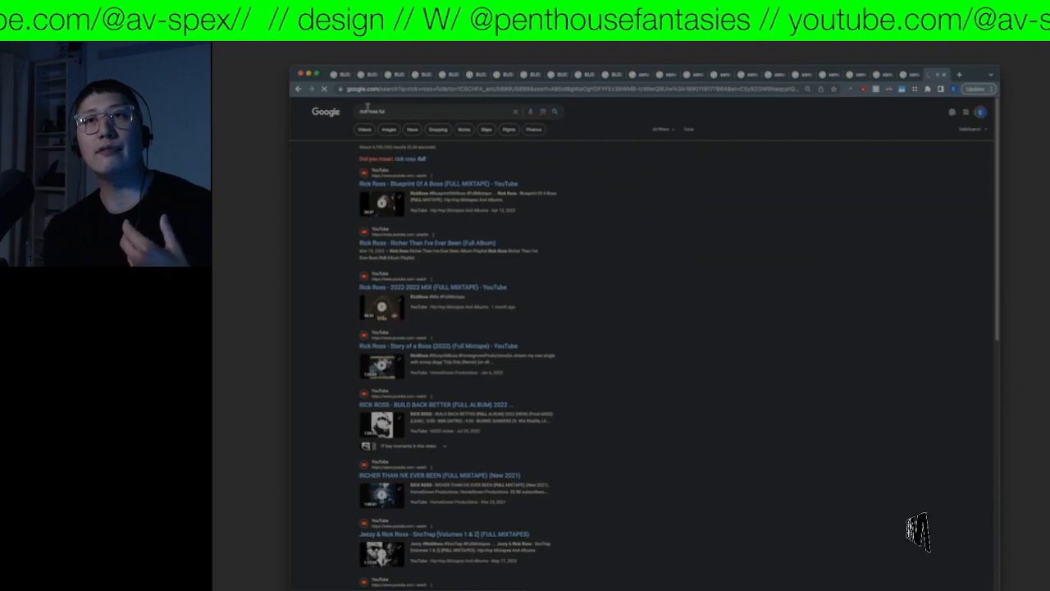
{"action": "left_click", "coordinate": [407, 115]}
{"action": "key", "text": "BackSpace"}
{"action": "key", "text": "BackSpace"}
{"action": "key", "text": "BackSpace"}
{"action": "key", "text": "BackSpace"}
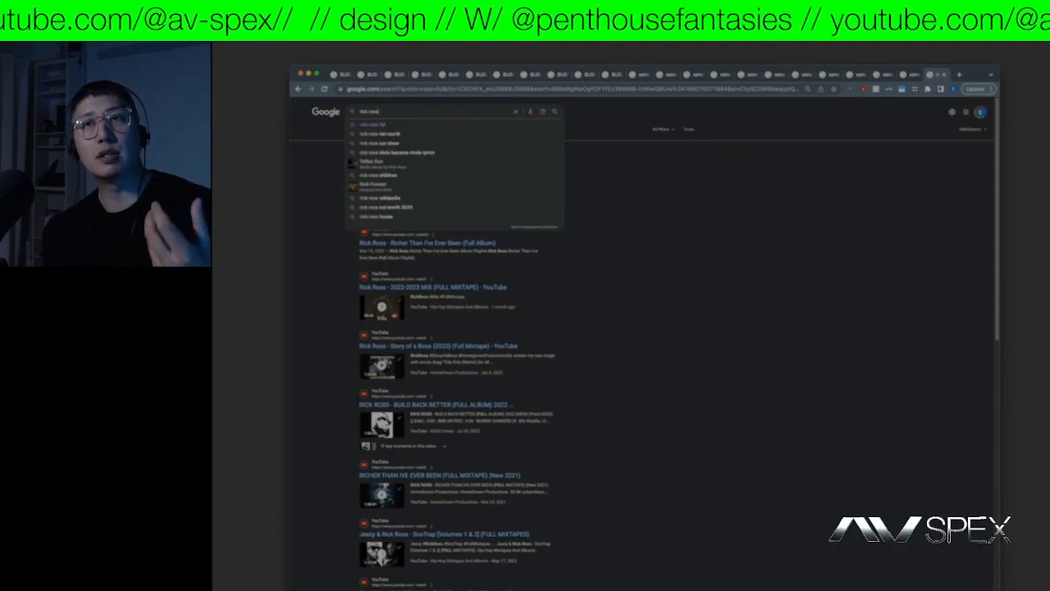
{"action": "key", "text": "Return"}
{"action": "left_click", "coordinate": [366, 130]}
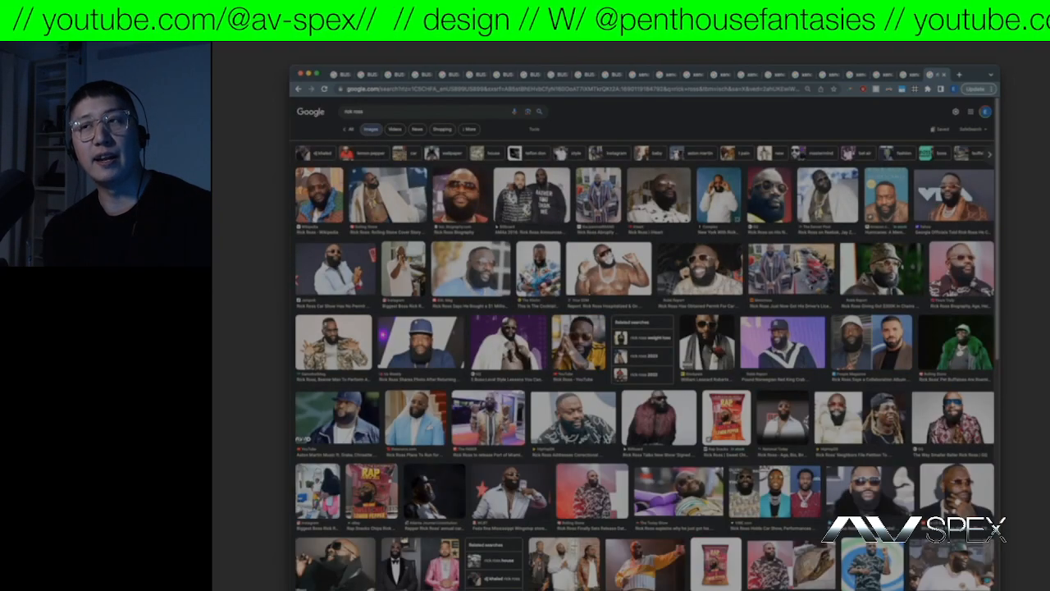
- Open the shirtless Rick Ross smoking photo in a new tab and place it over the naan basket in Photoshop
{"action": "right_click", "coordinate": [632, 268]}
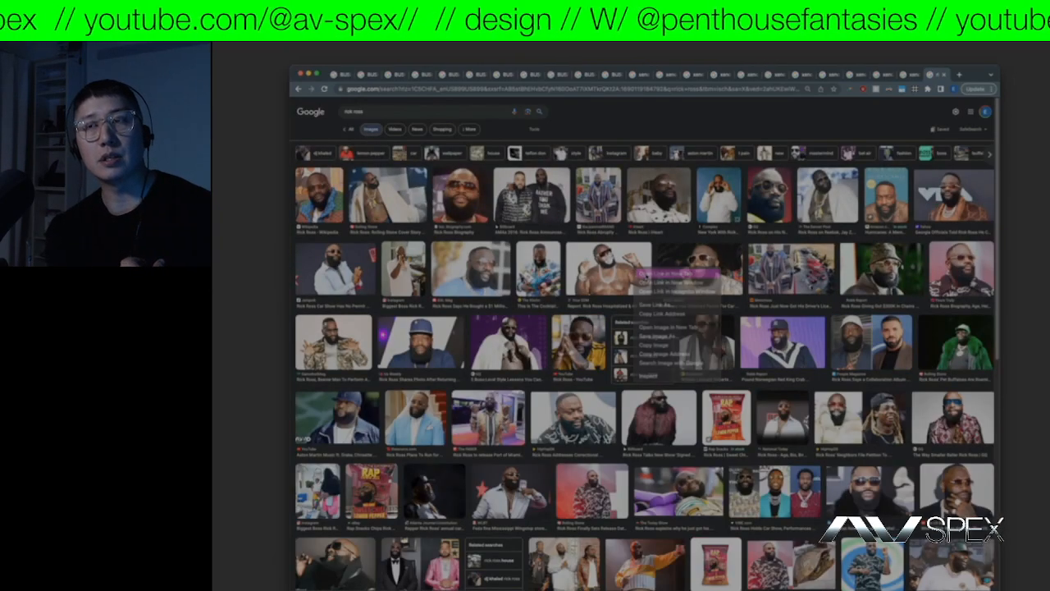
{"action": "left_click", "coordinate": [669, 275]}
{"action": "key", "text": "ctrl+Tab"}
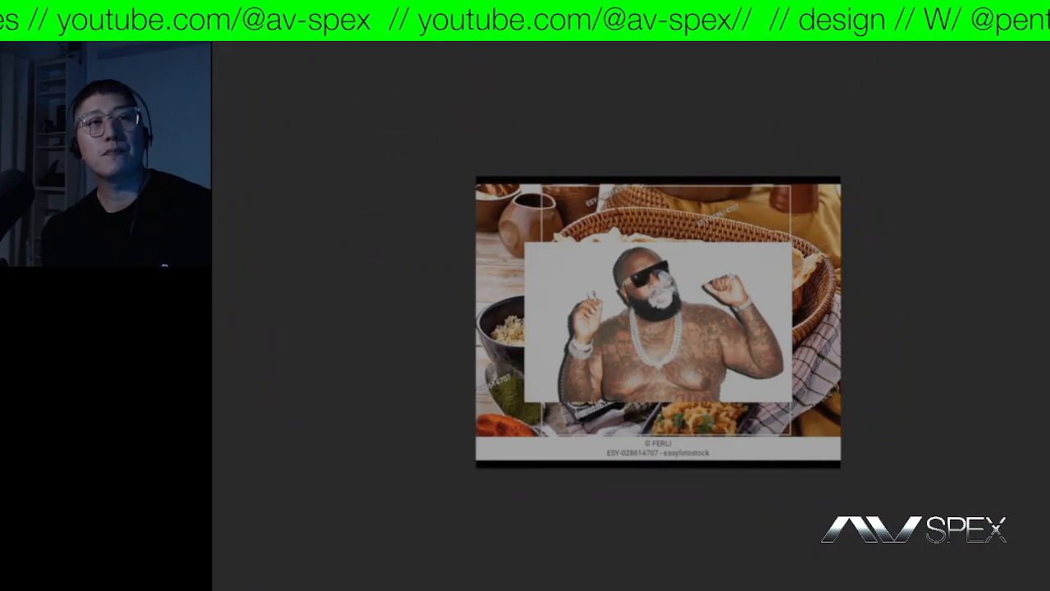
- Return to the Chrome window with the naan tabs and examine the Recipe Pocket and Little Spice Jar naan photos
{"action": "key", "text": "ctrl+Up"}
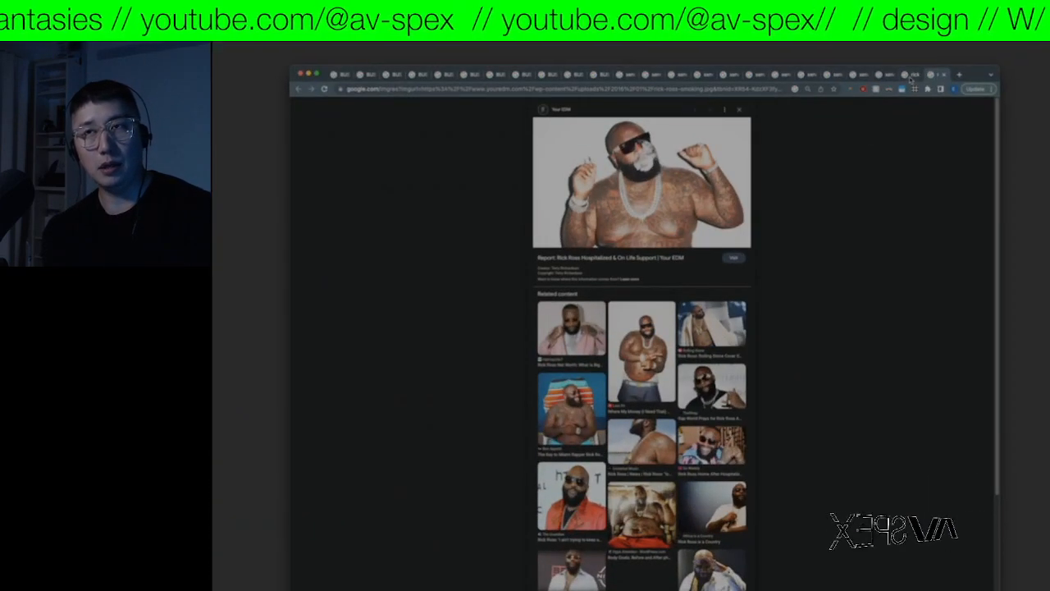
{"action": "left_click", "coordinate": [911, 76]}
{"action": "key", "text": "ctrl+Up"}
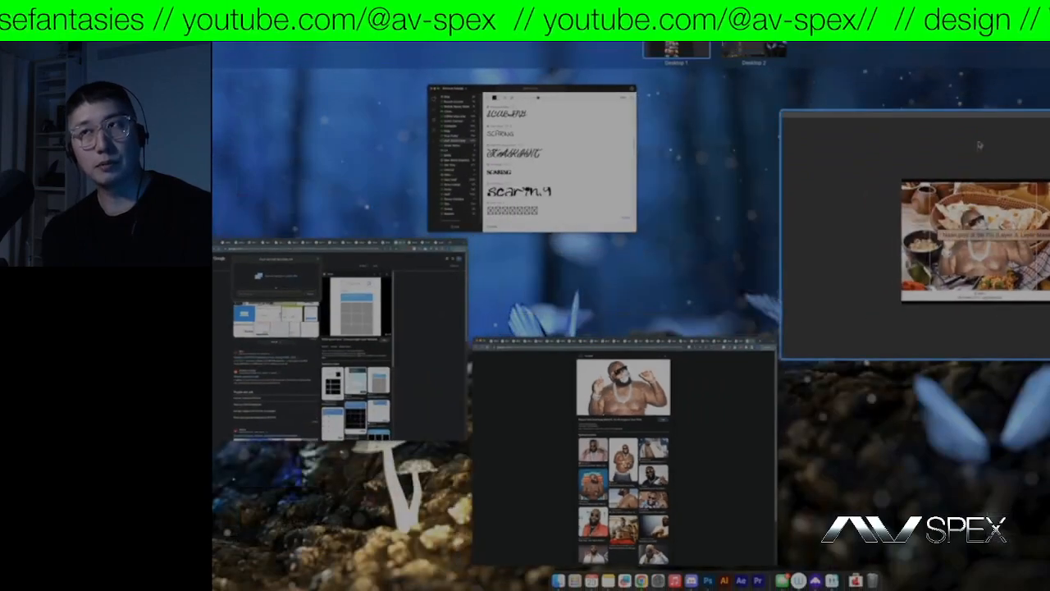
{"action": "key", "text": "ctrl+Up"}
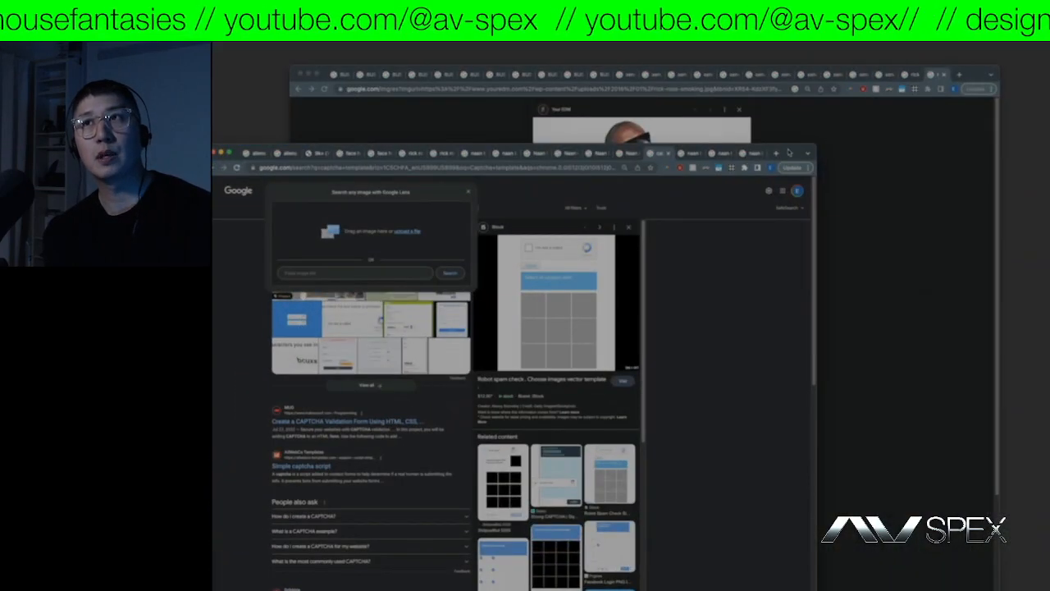
{"action": "left_click_drag", "start_coordinate": [789, 152], "coordinate": [887, 116]}
{"action": "left_click", "coordinate": [851, 117]}
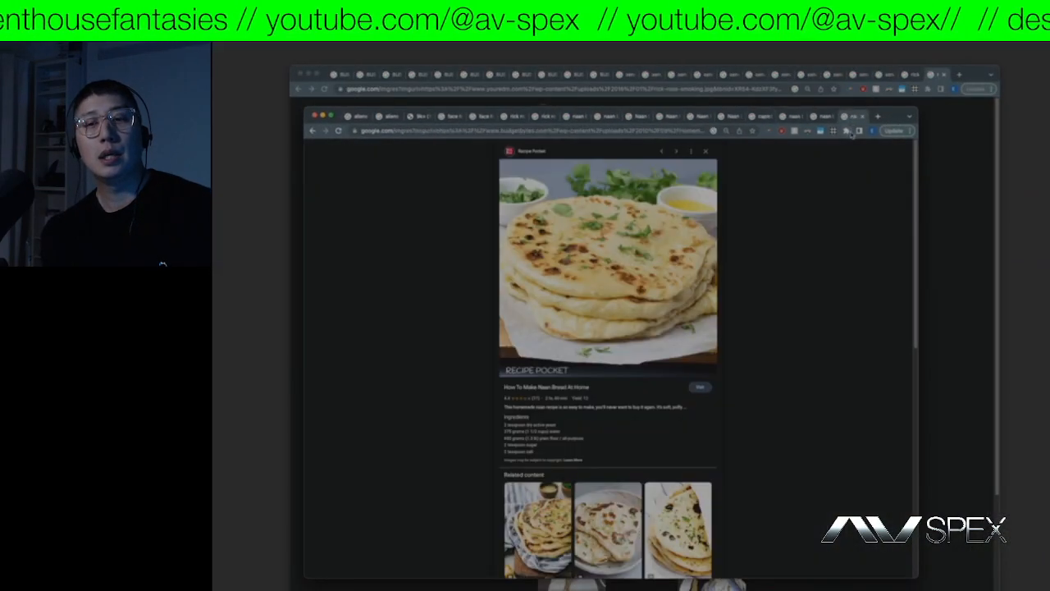
{"action": "left_click", "coordinate": [820, 118]}
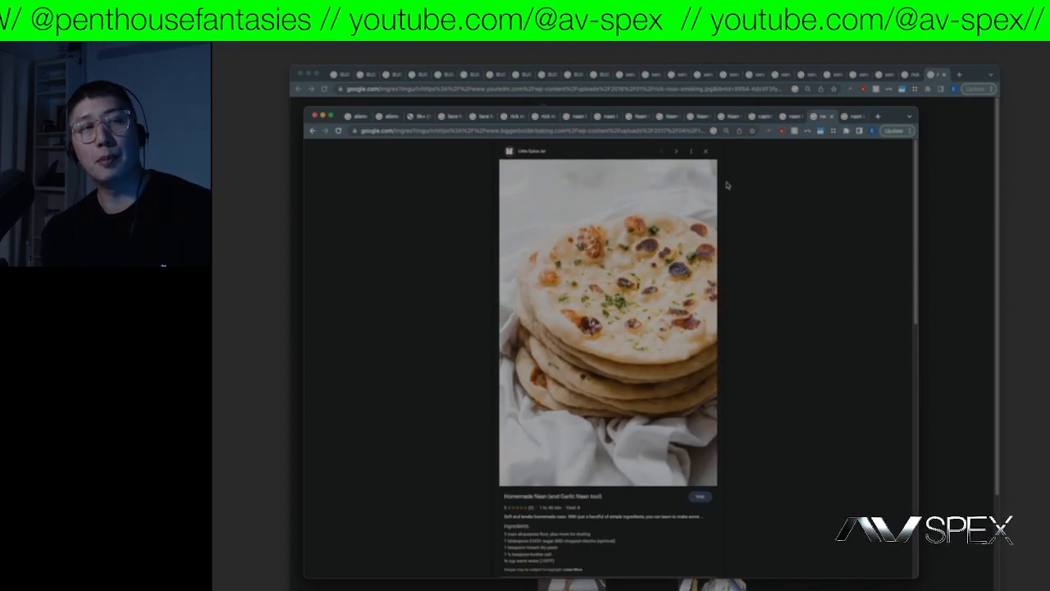
- Carry the Little Spice Jar naan photo into the other Chrome window and open a related photo under the Recipe Pocket naan
{"action": "left_click_drag", "start_coordinate": [710, 197], "coordinate": [967, 303]}
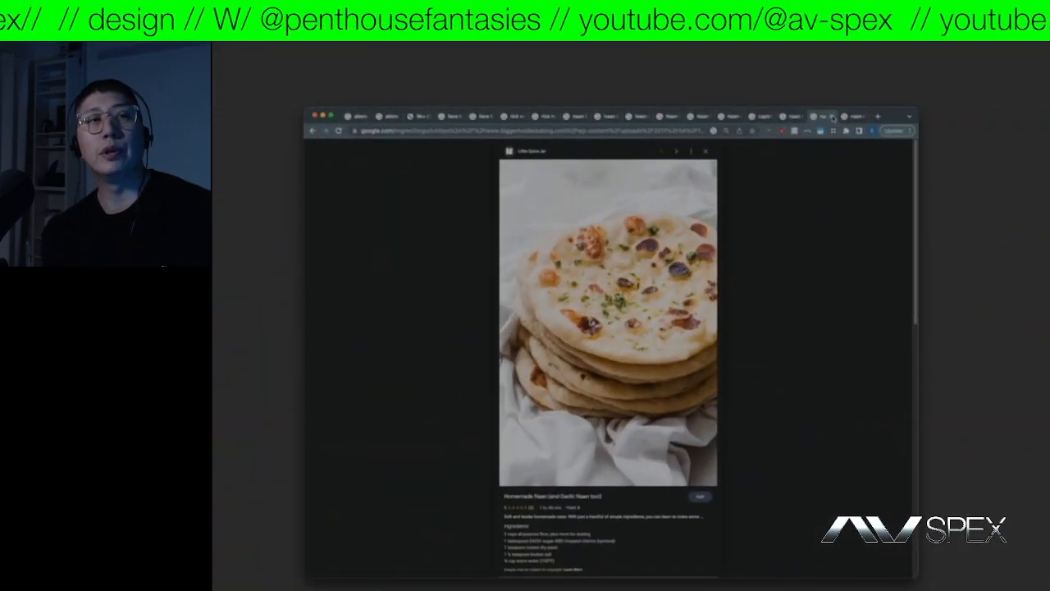
{"action": "key", "text": "Right"}
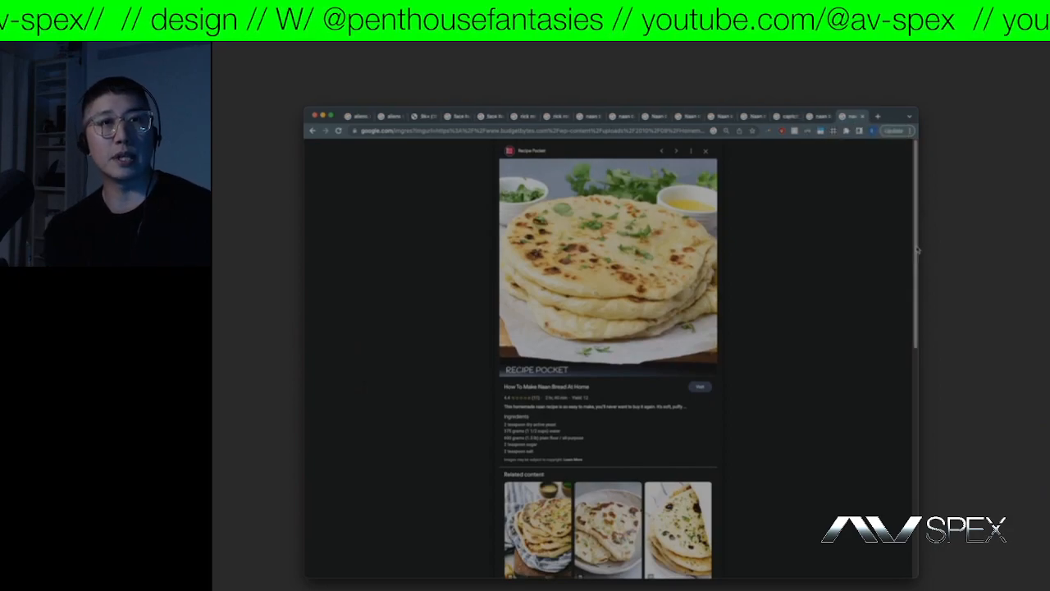
{"action": "left_click_drag", "start_coordinate": [917, 250], "coordinate": [909, 423]}
{"action": "left_click", "coordinate": [533, 382]}
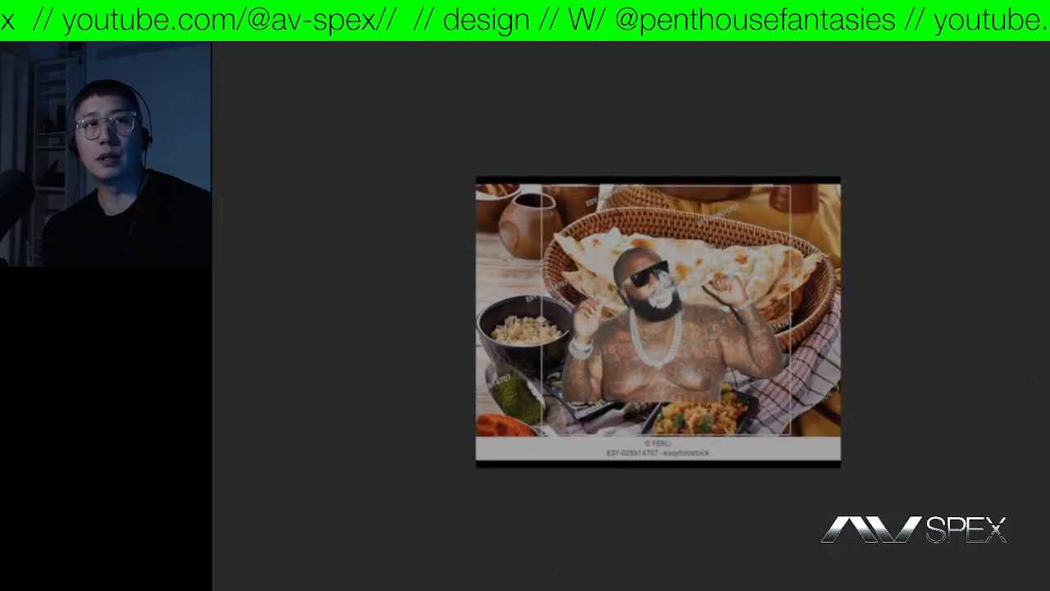
- Switch back to Photoshop and put the Rick Ross cutout over the naan basket
{"action": "key", "text": "ctrl+Up"}
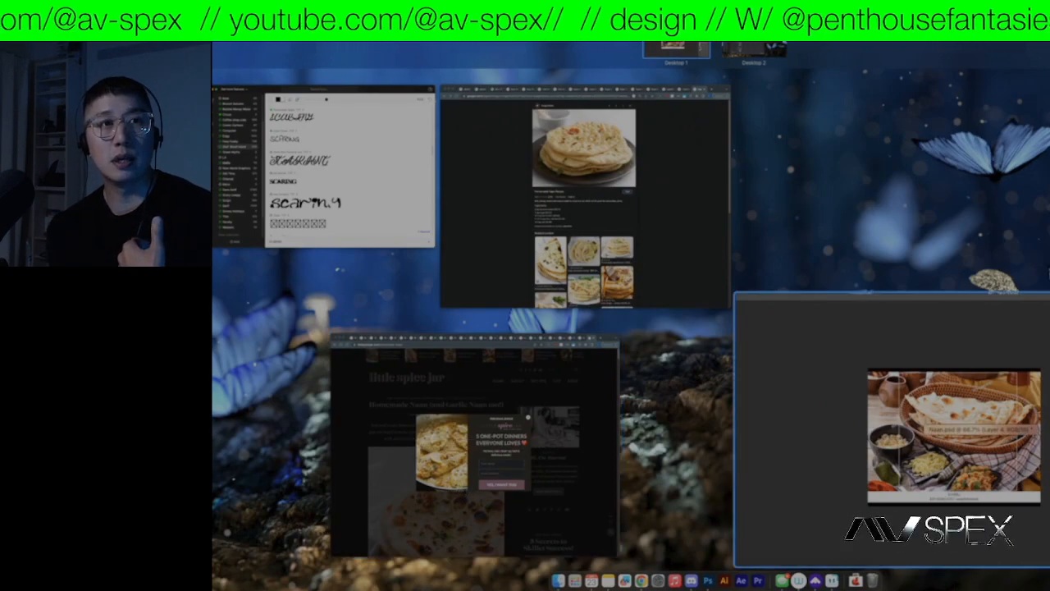
{"action": "left_click", "coordinate": [952, 435]}
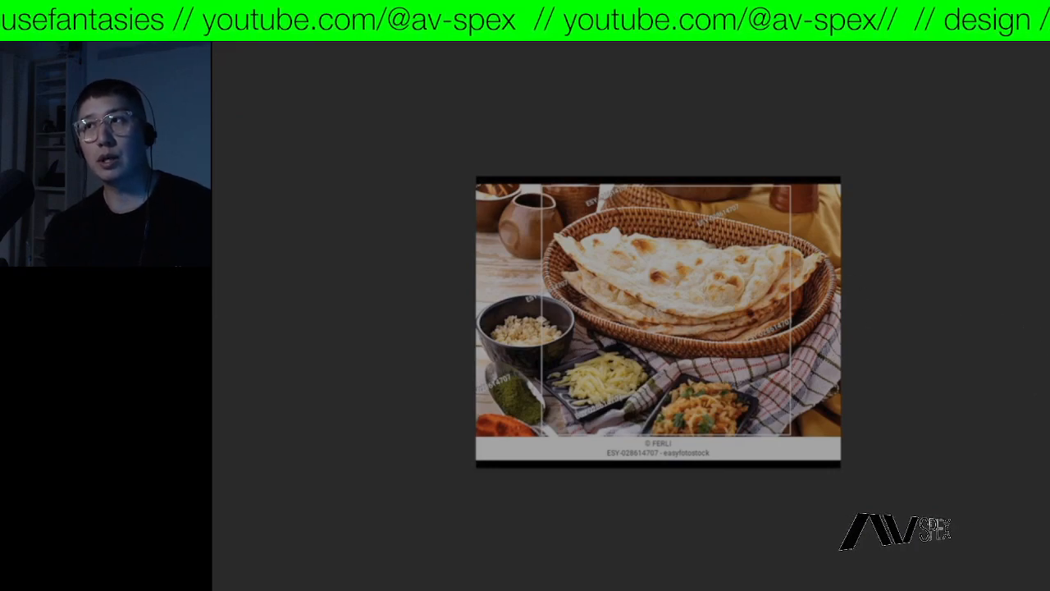
{"action": "key", "text": "ctrl+v"}
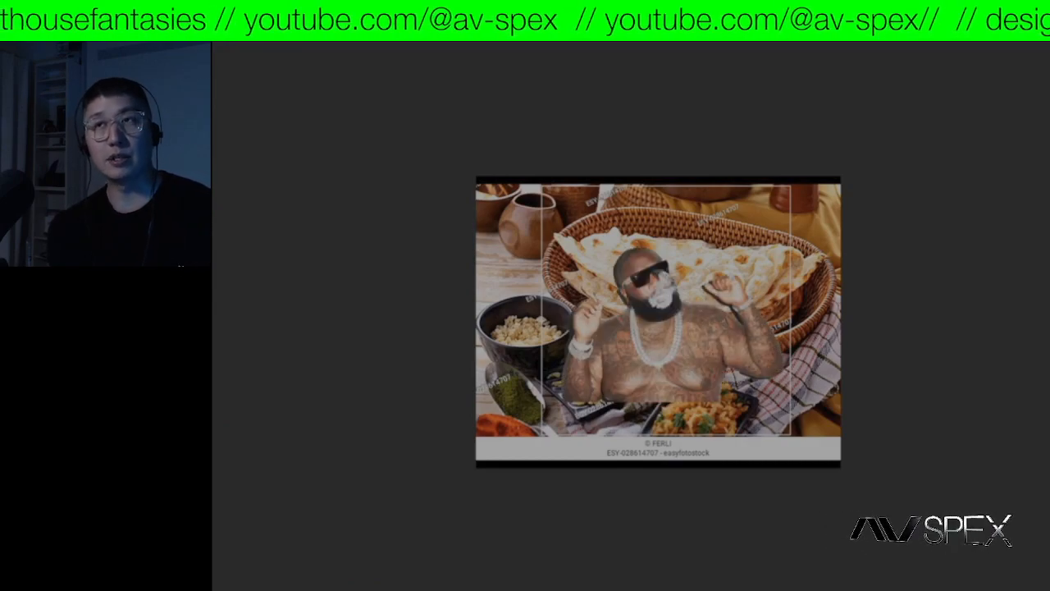
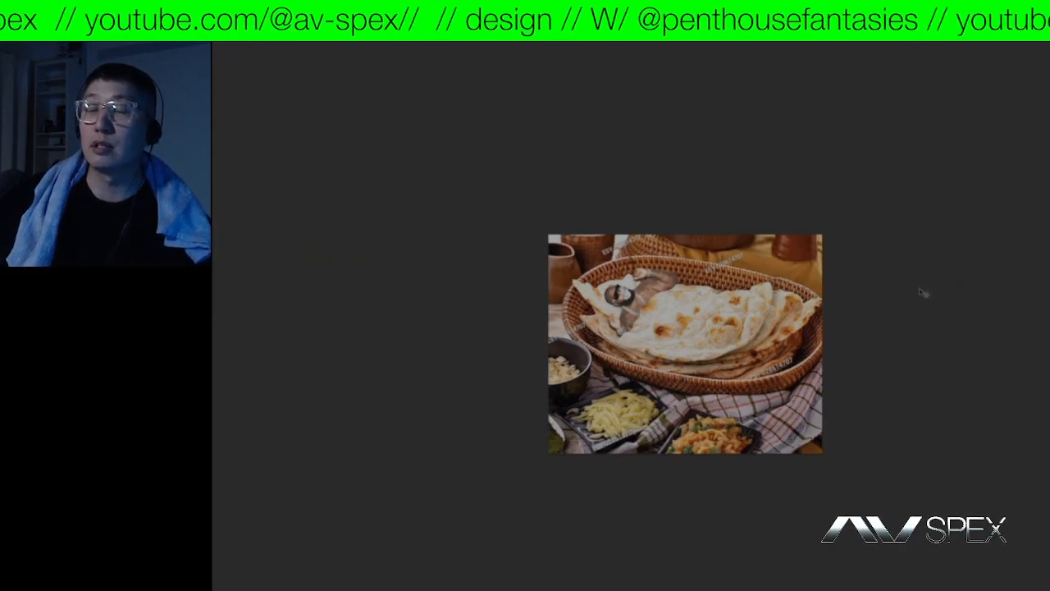
- Bring the Naan.psd document window to the front in Photoshop
{"action": "key", "text": "ctrl+Up"}
{"action": "left_click", "coordinate": [994, 336]}
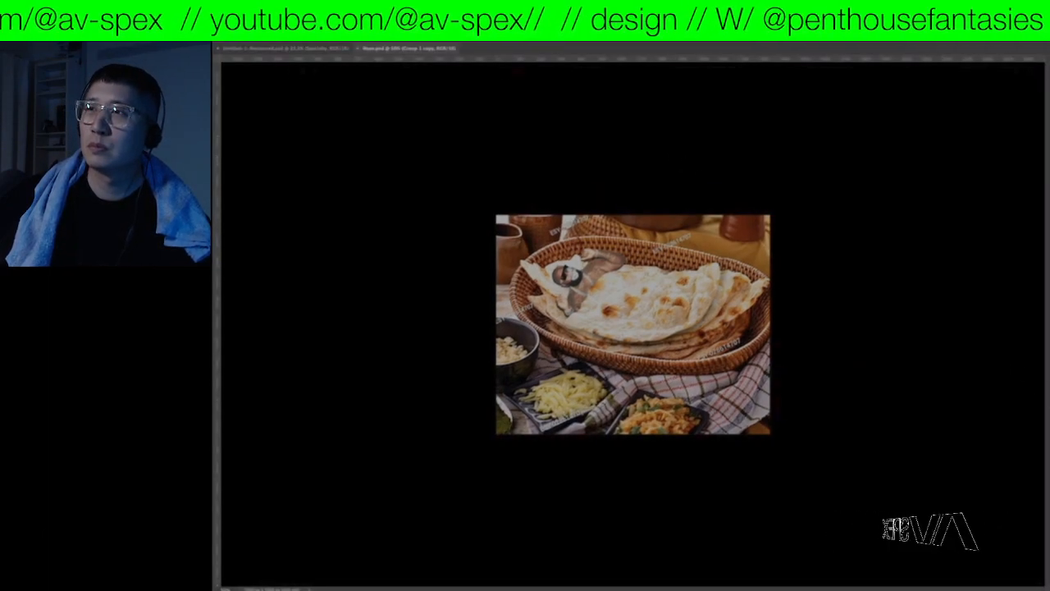
- Paste the captcha template over the naan basket photo in Naan.psd
{"action": "key", "text": "super+v"}
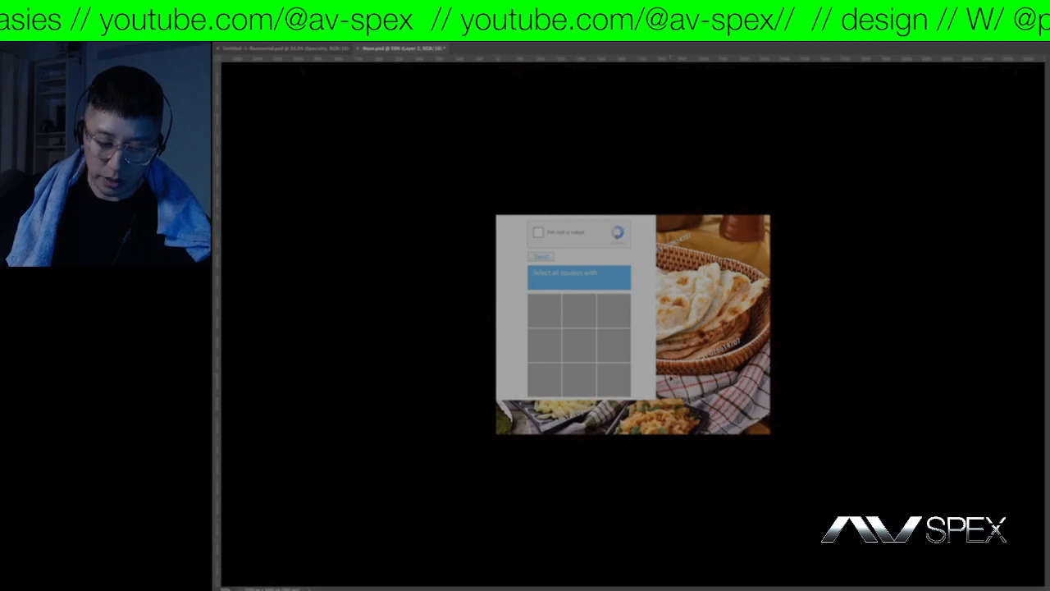
{"action": "left_click", "coordinate": [264, 15]}
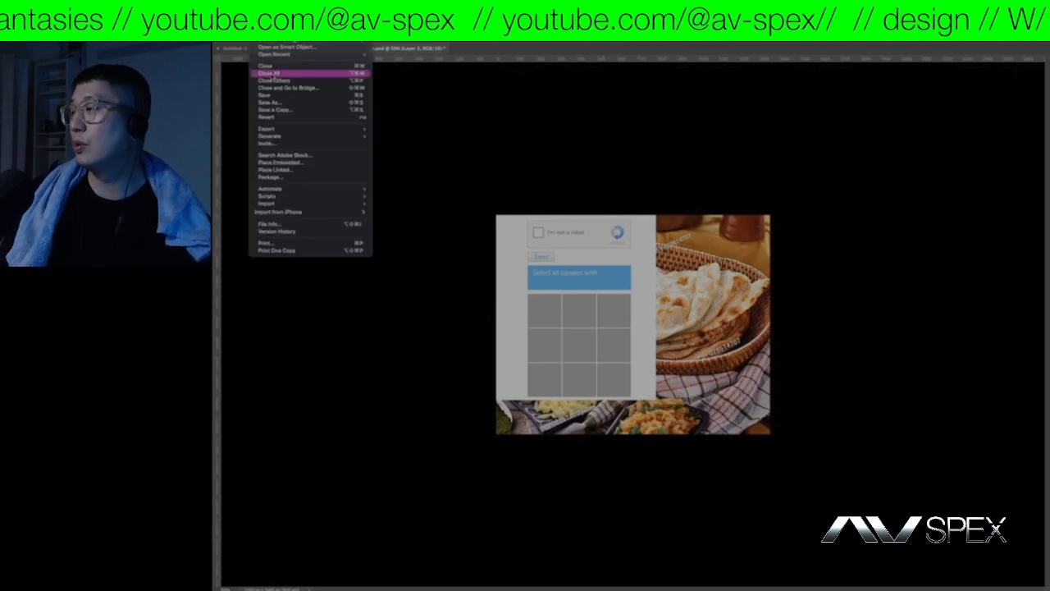
{"action": "left_click", "coordinate": [271, 25]}
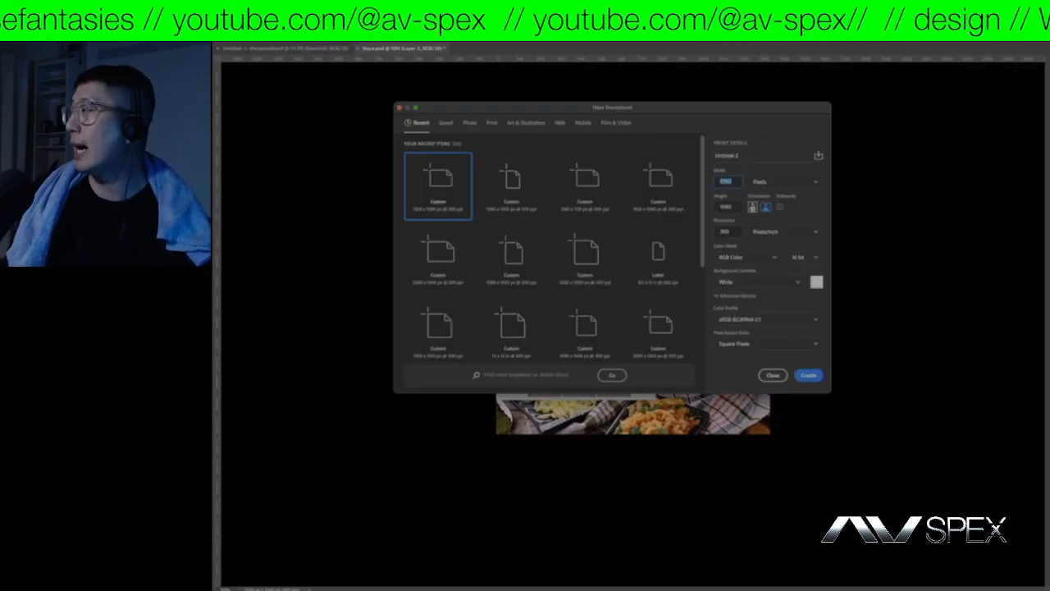
{"action": "left_click", "coordinate": [772, 375]}
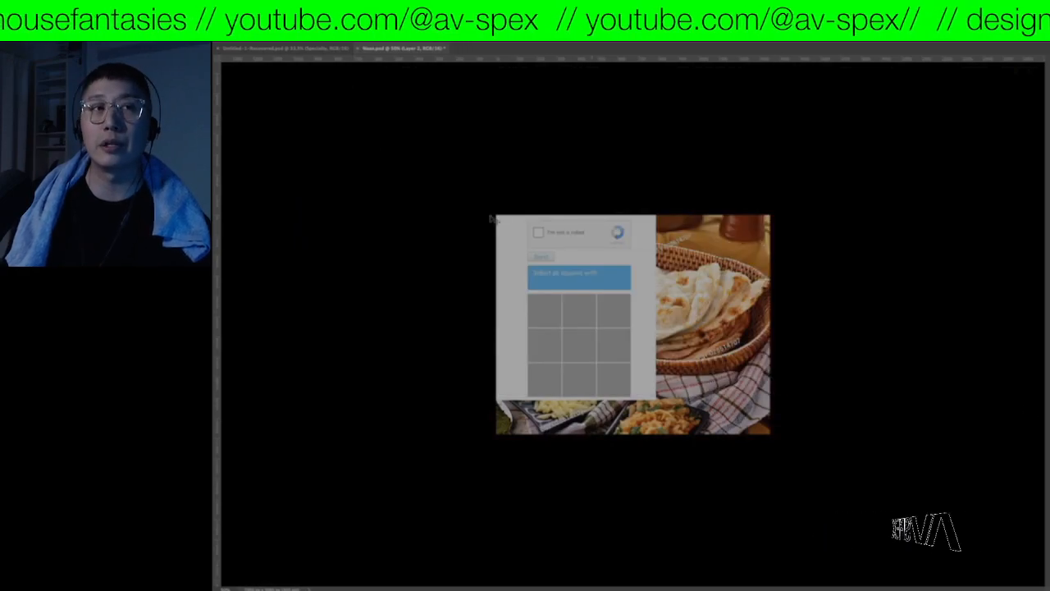
- Create a new portrait document from the recent 1350 x 1080 px, 300 ppi custom preset with a white background
{"action": "left_click", "coordinate": [264, 14]}
{"action": "left_click", "coordinate": [271, 46]}
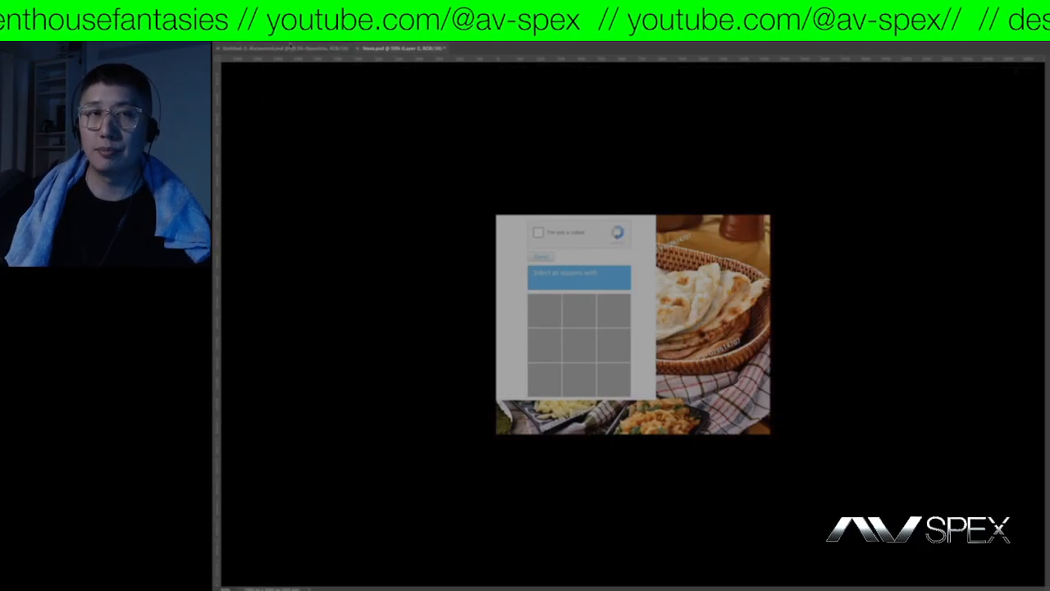
{"action": "left_click", "coordinate": [771, 182]}
{"action": "left_click", "coordinate": [511, 185]}
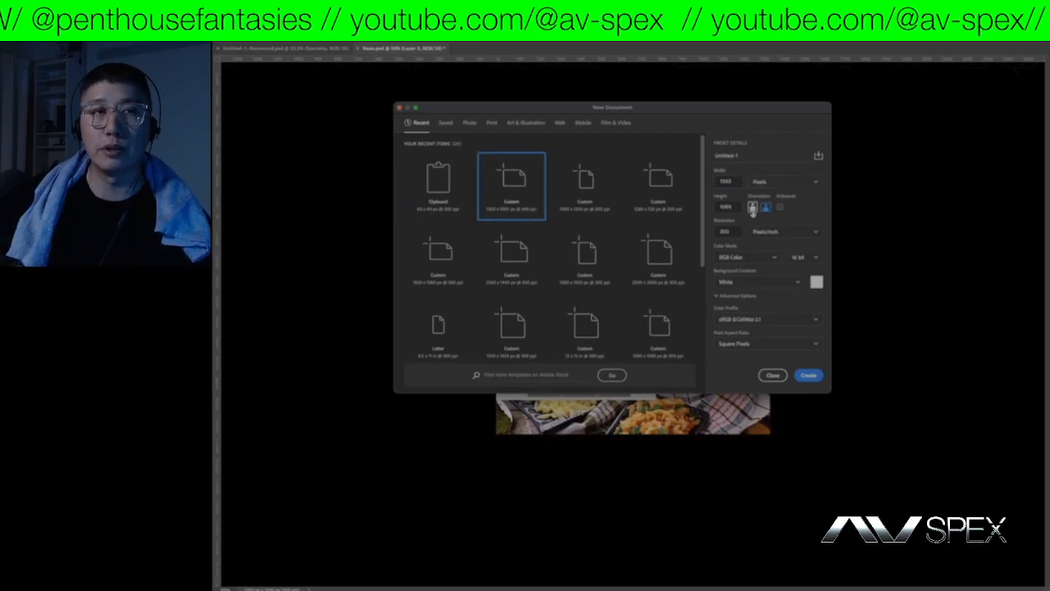
{"action": "left_click", "coordinate": [818, 376]}
- Carry the naan basket, Rick Ross cutout and captcha template layers from Naan.psd into the new document
{"action": "left_click", "coordinate": [399, 49]}
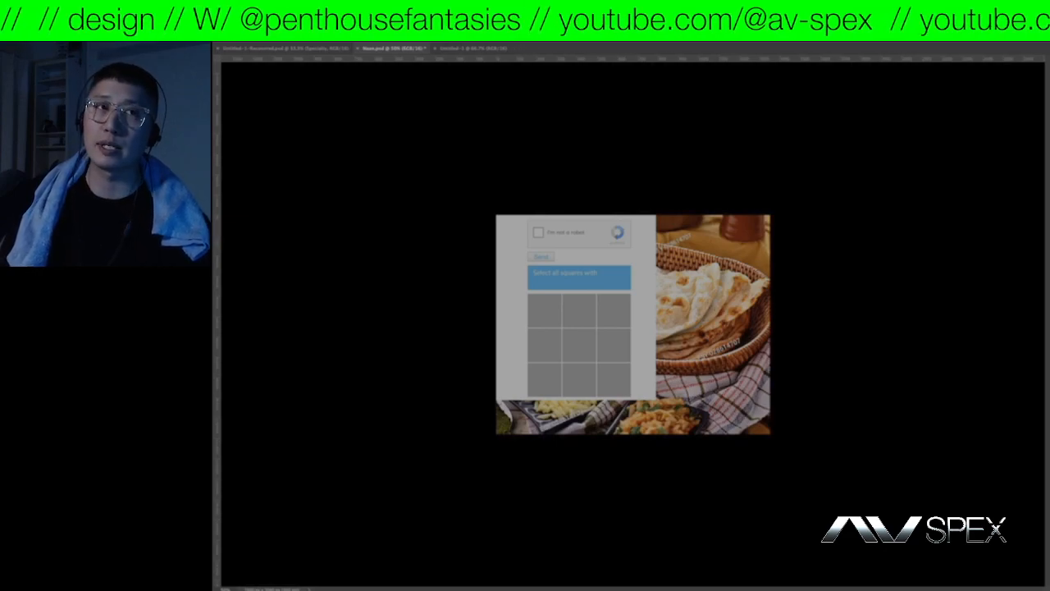
{"action": "left_click", "coordinate": [470, 49]}
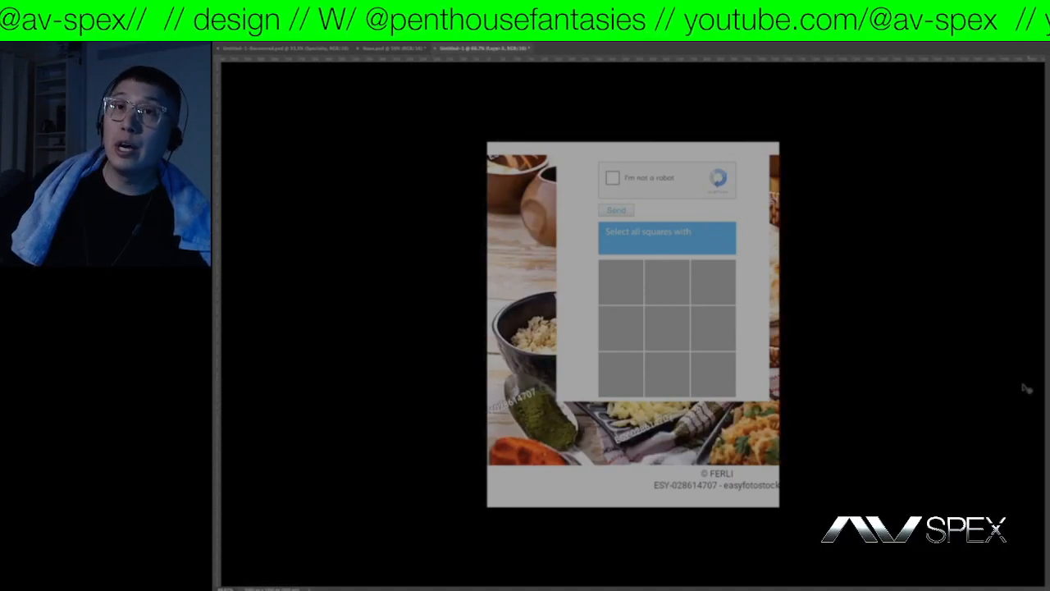
- Scale up the captcha template until it nearly fills the portrait canvas, with the whole checkbox panel and grid inside
{"action": "left_click_drag", "start_coordinate": [556, 401], "coordinate": [464, 507]}
{"action": "left_click_drag", "start_coordinate": [768, 156], "coordinate": [791, 128]}
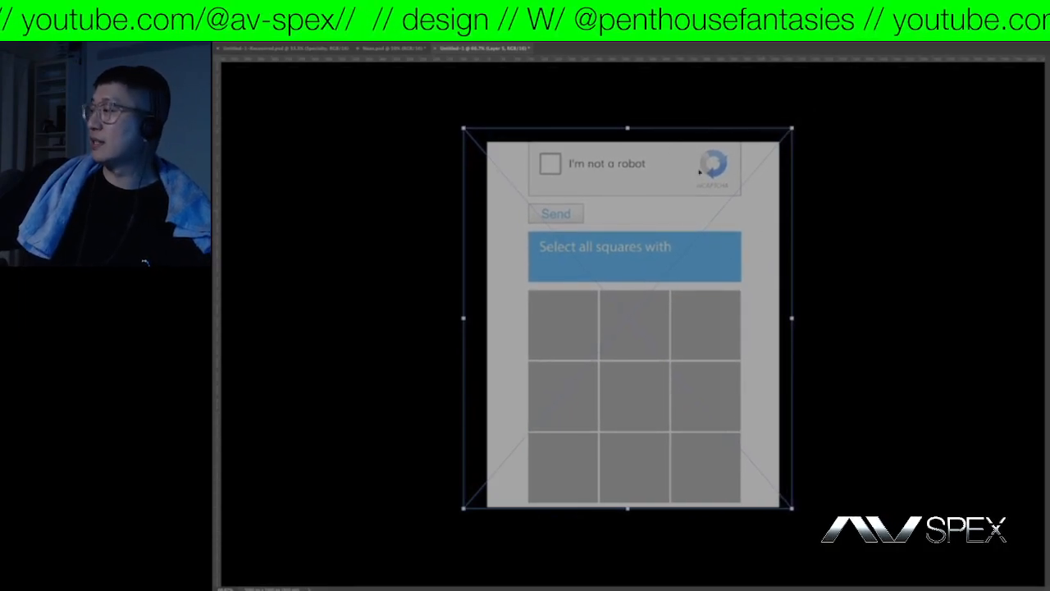
{"action": "left_click_drag", "start_coordinate": [792, 128], "coordinate": [784, 151]}
{"action": "key", "text": "Return"}
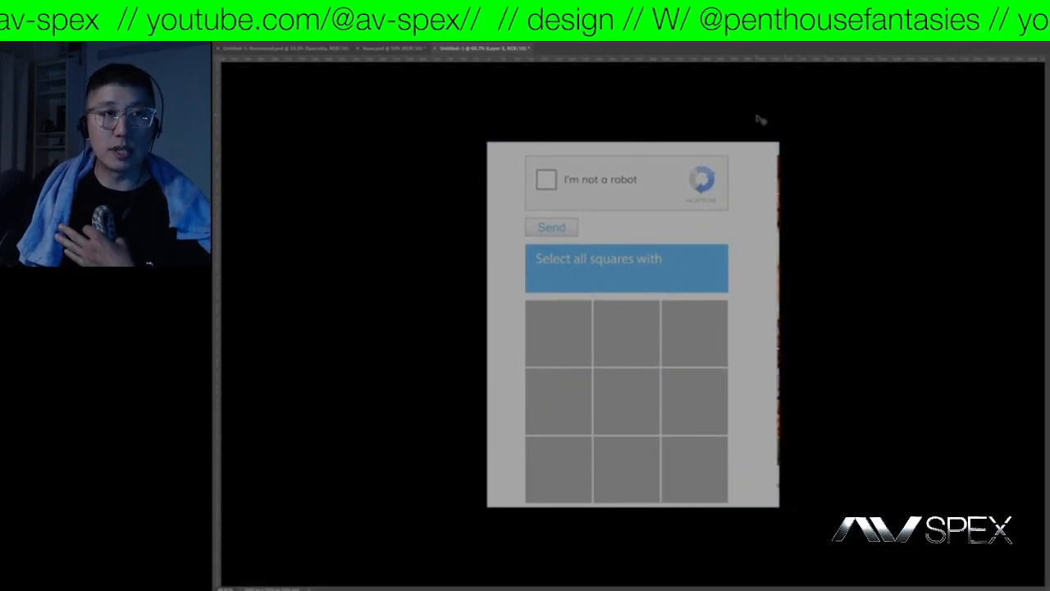
- Nudge the captcha template right and slightly up to centre it on the canvas
{"action": "key", "text": "shift+Right"}
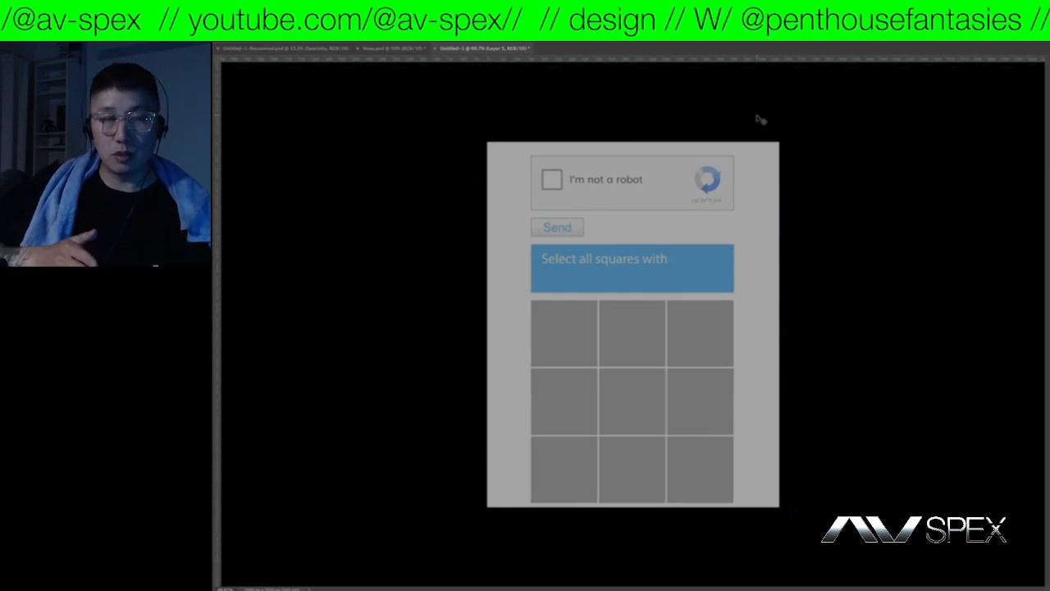
{"action": "key", "text": "Up"}
{"action": "key", "text": "Up"}
{"action": "key", "text": "Up"}
{"action": "key", "text": "Up"}
{"action": "key", "text": "Up"}
{"action": "key", "text": "Up"}
{"action": "key", "text": "Up"}
{"action": "key", "text": "Up"}
{"action": "key", "text": "Up"}
{"action": "key", "text": "Up"}
{"action": "key", "text": "Up"}
{"action": "key", "text": "Up"}
{"action": "key", "text": "Up"}
{"action": "key", "text": "Up"}
{"action": "key", "text": "Up"}
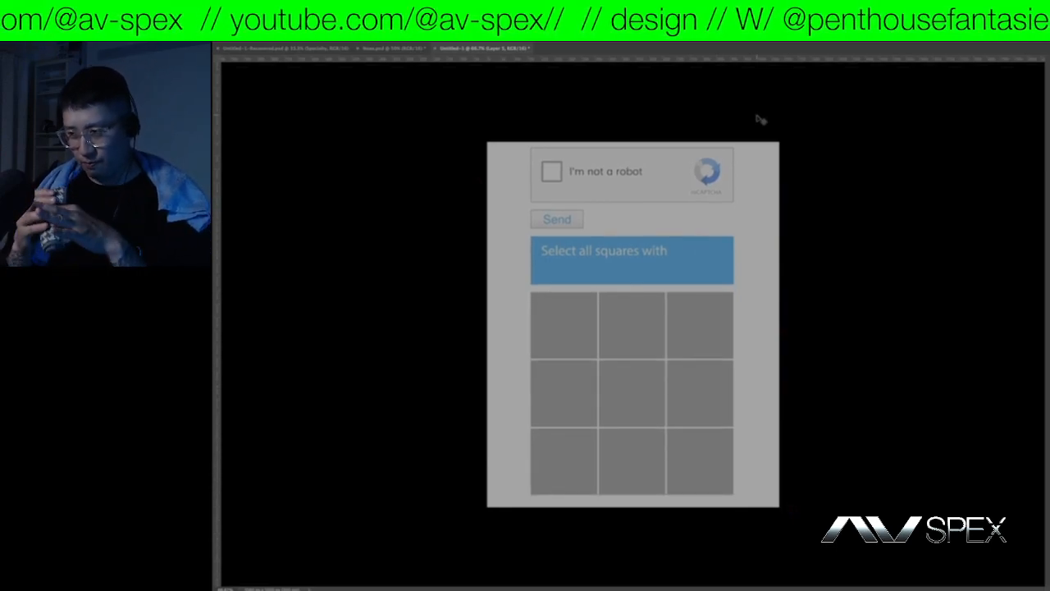
{"action": "key", "text": "Left"}
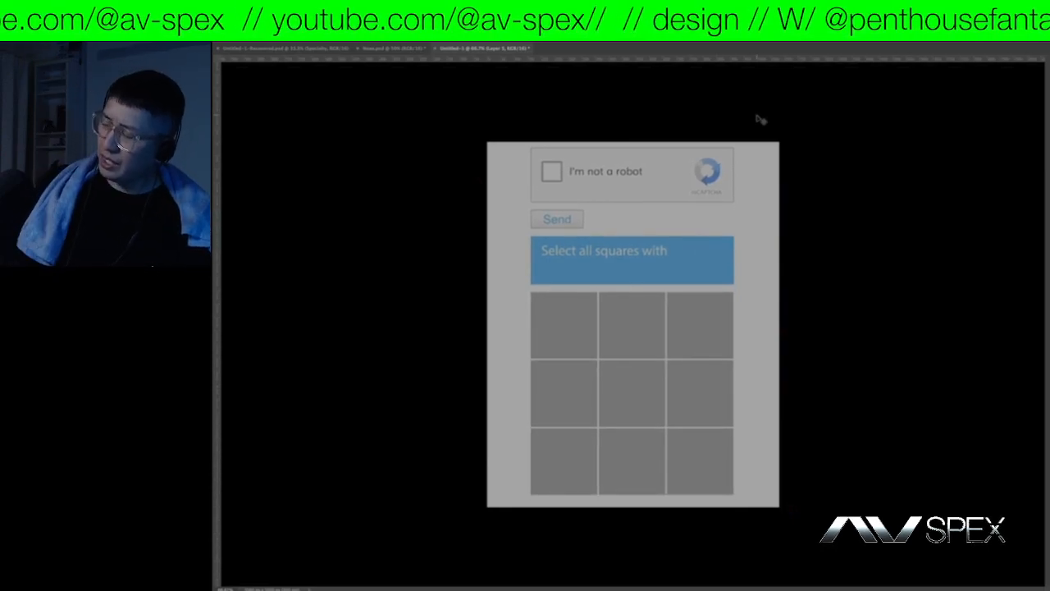
{"action": "key", "text": "Down"}
{"action": "key", "text": "Down"}
{"action": "key", "text": "Down"}
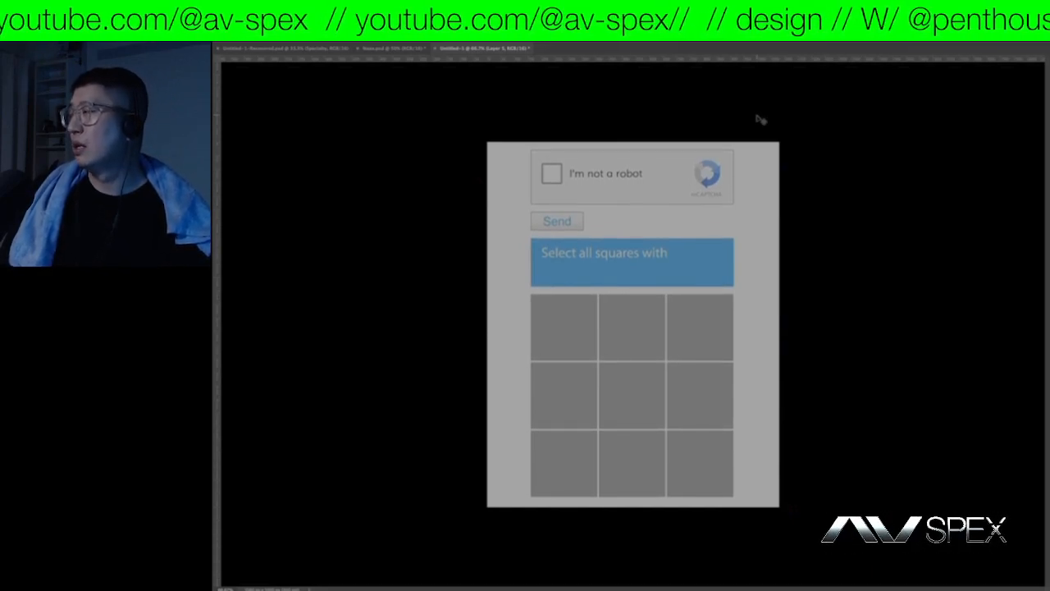
{"action": "key", "text": "Up"}
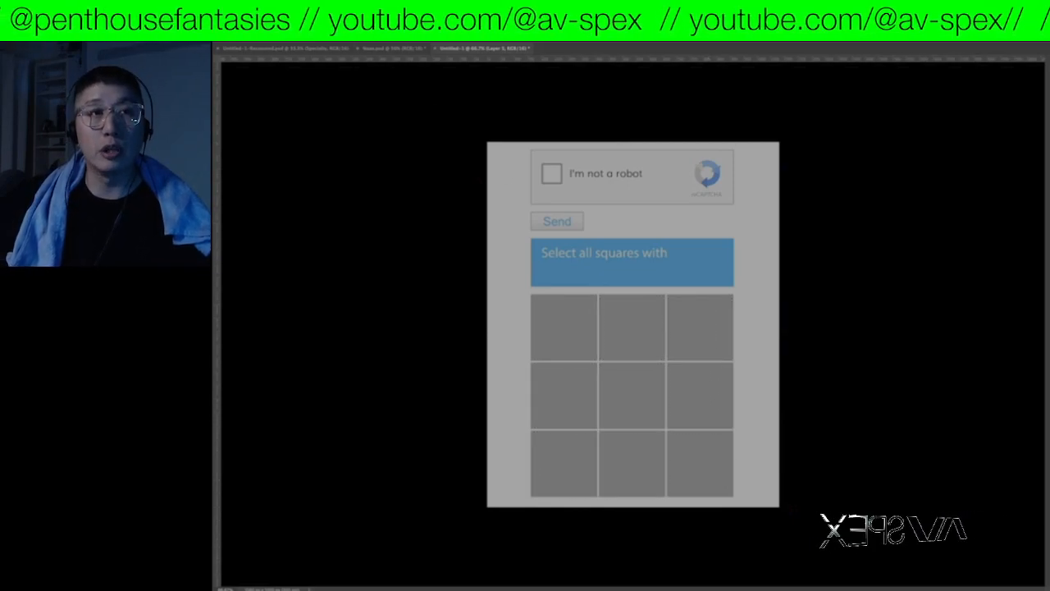
- Select the nine grey squares of the captcha grid
{"action": "left_click", "coordinate": [572, 352]}
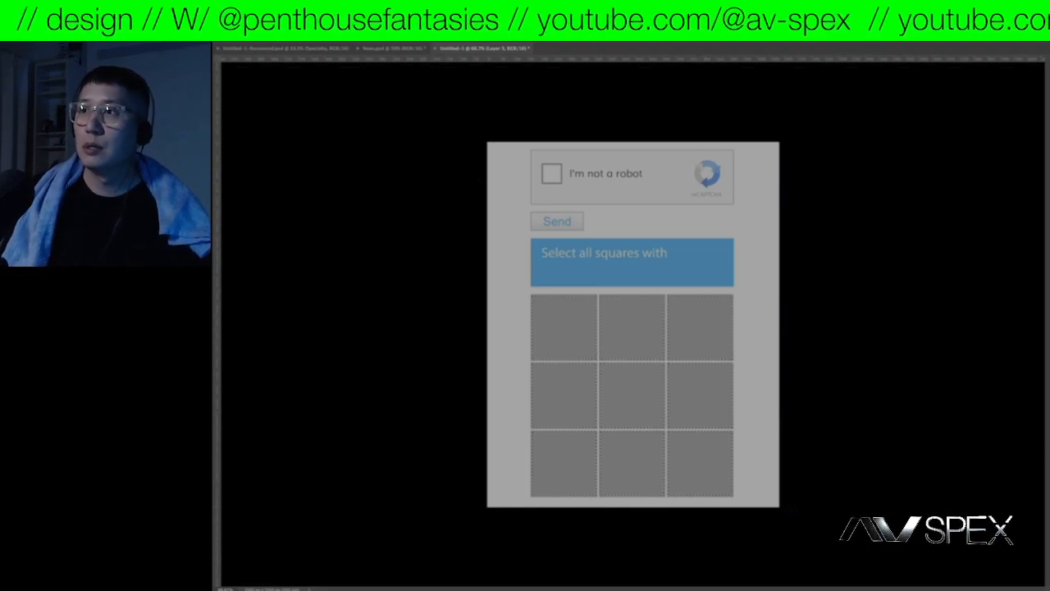
- Try to cut the nine grey squares out of the captcha layer with an inverted layer mask, and undo it
{"action": "left_click", "coordinate": [1049, 539]}
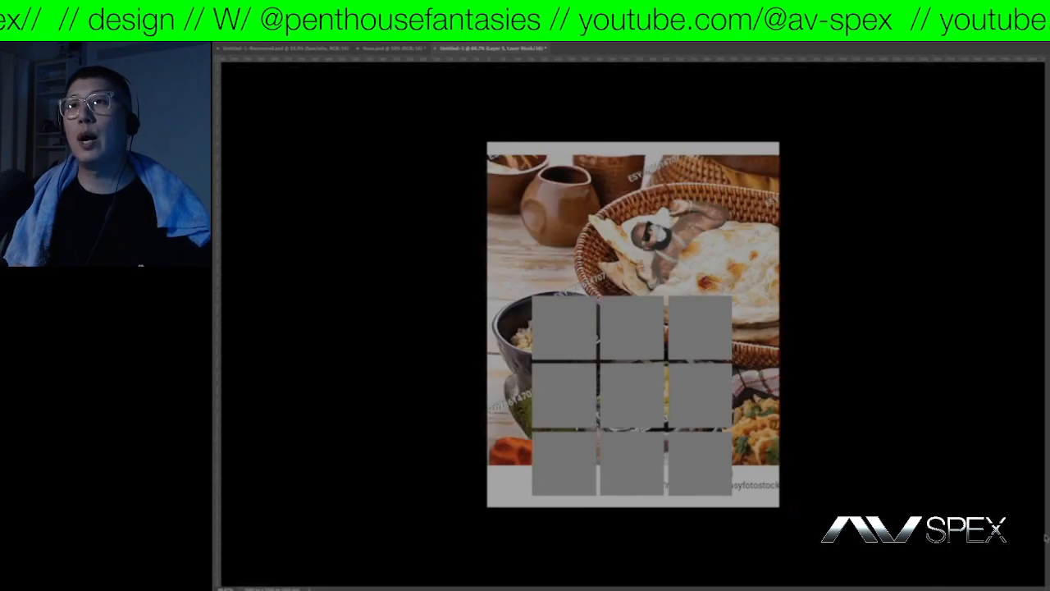
{"action": "left_click", "coordinate": [1046, 538]}
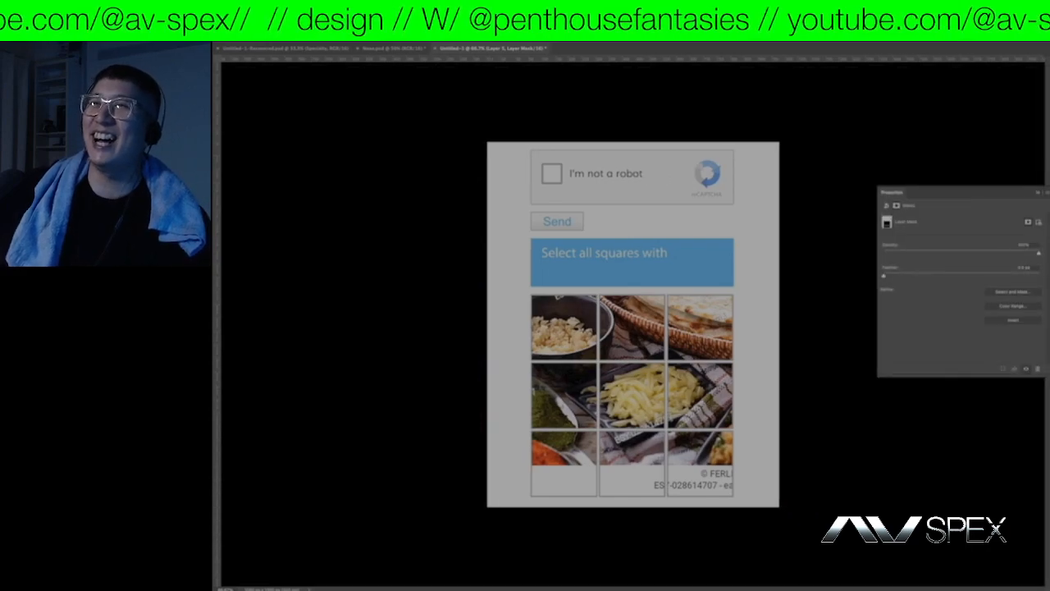
{"action": "key", "text": "super+z"}
{"action": "key", "text": "super+z"}
{"action": "key", "text": "super+z"}
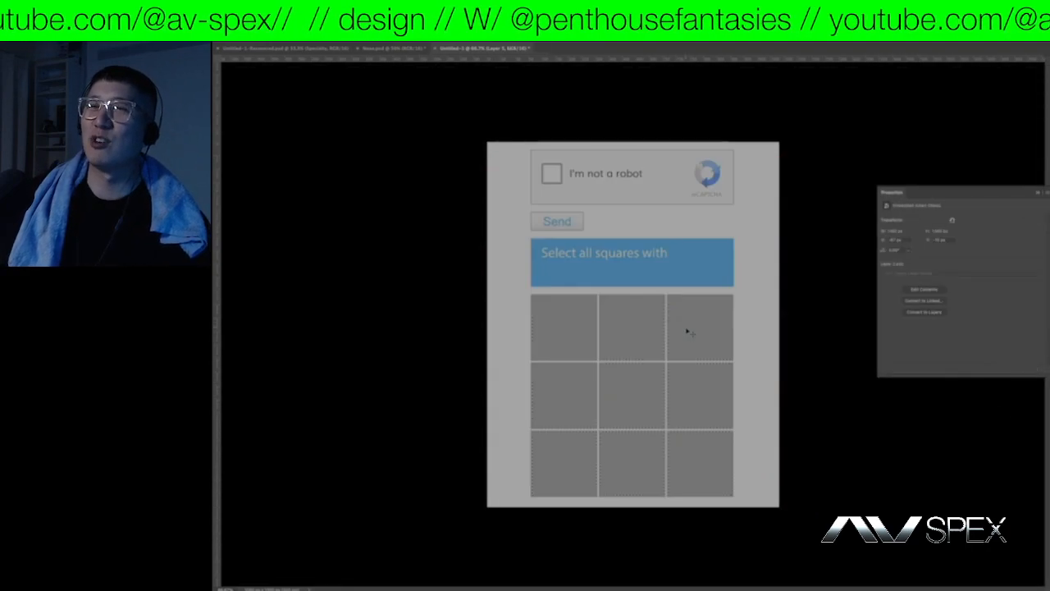
- Expand the selection of the nine grid squares by 4 pixels, twice in a row
{"action": "left_click", "coordinate": [365, 40]}
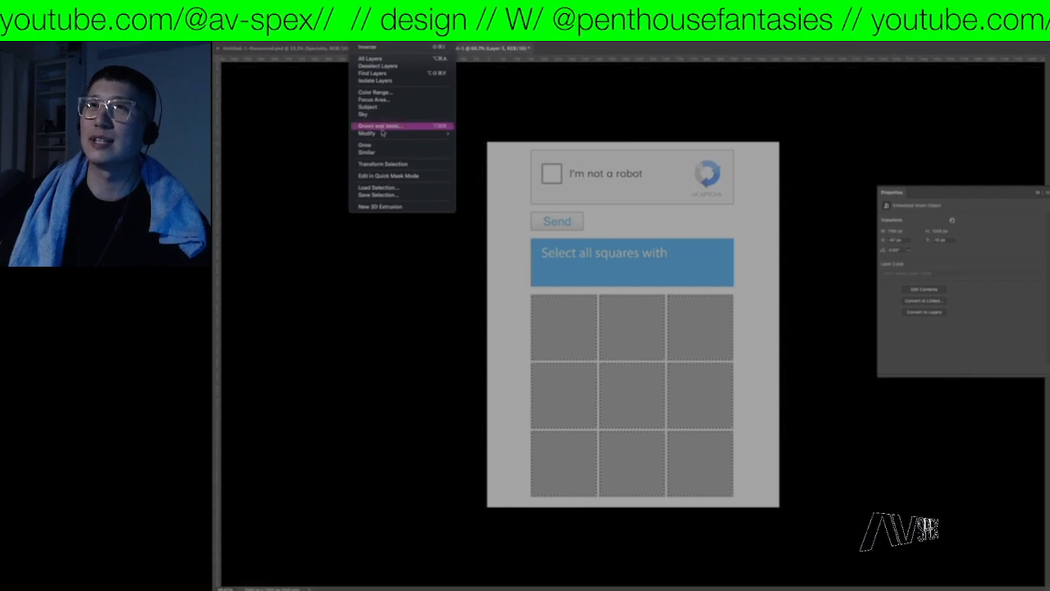
{"action": "mouse_move", "coordinate": [381, 135]}
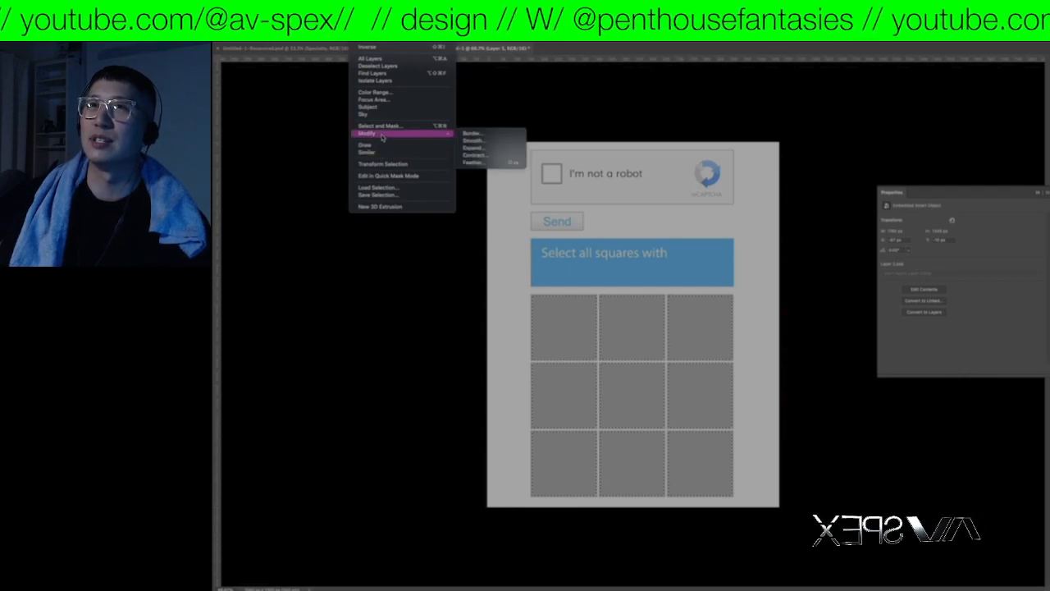
{"action": "left_click", "coordinate": [492, 156]}
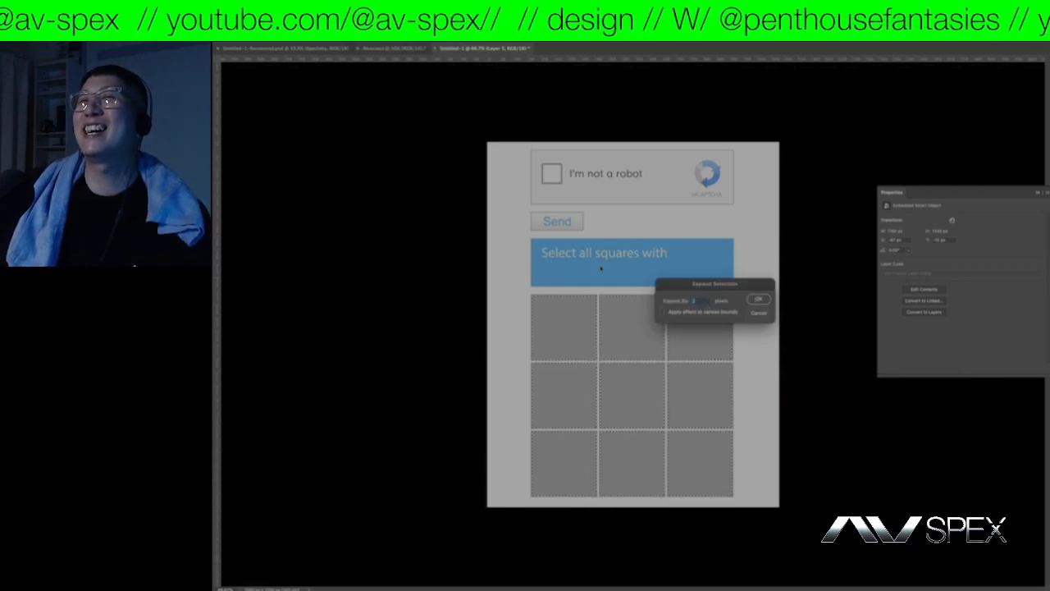
{"action": "type", "text": "4"}
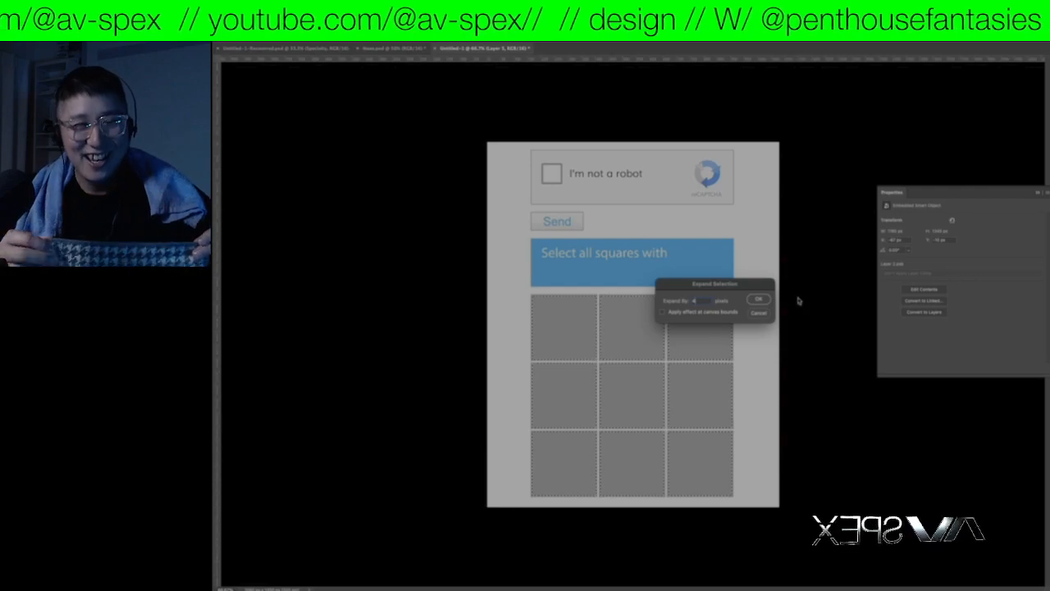
{"action": "left_click", "coordinate": [759, 299]}
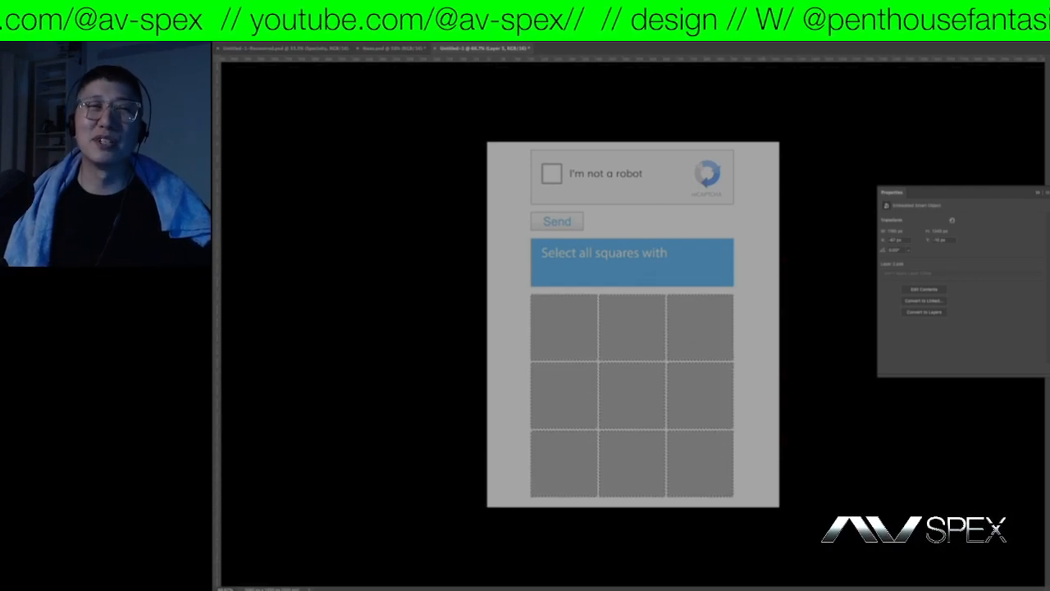
{"action": "left_click", "coordinate": [365, 34]}
{"action": "mouse_move", "coordinate": [380, 135]}
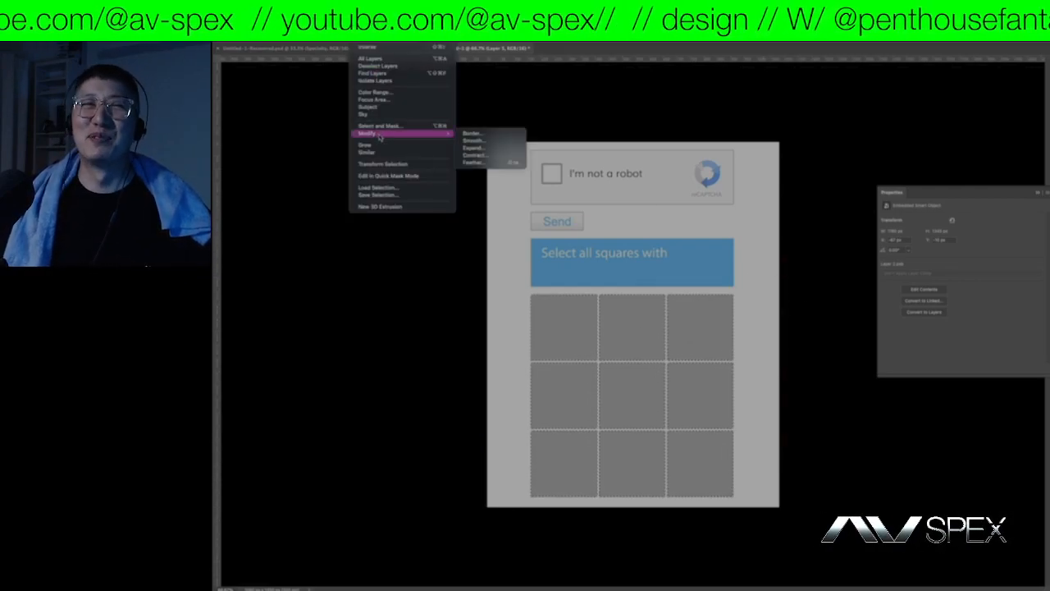
{"action": "left_click", "coordinate": [483, 148]}
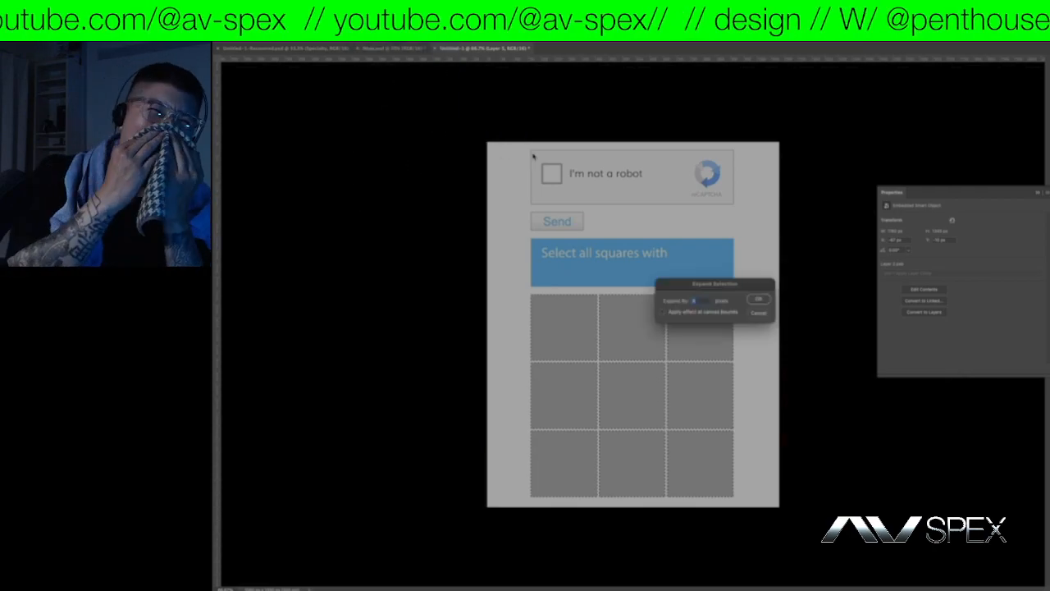
{"action": "left_click", "coordinate": [759, 299]}
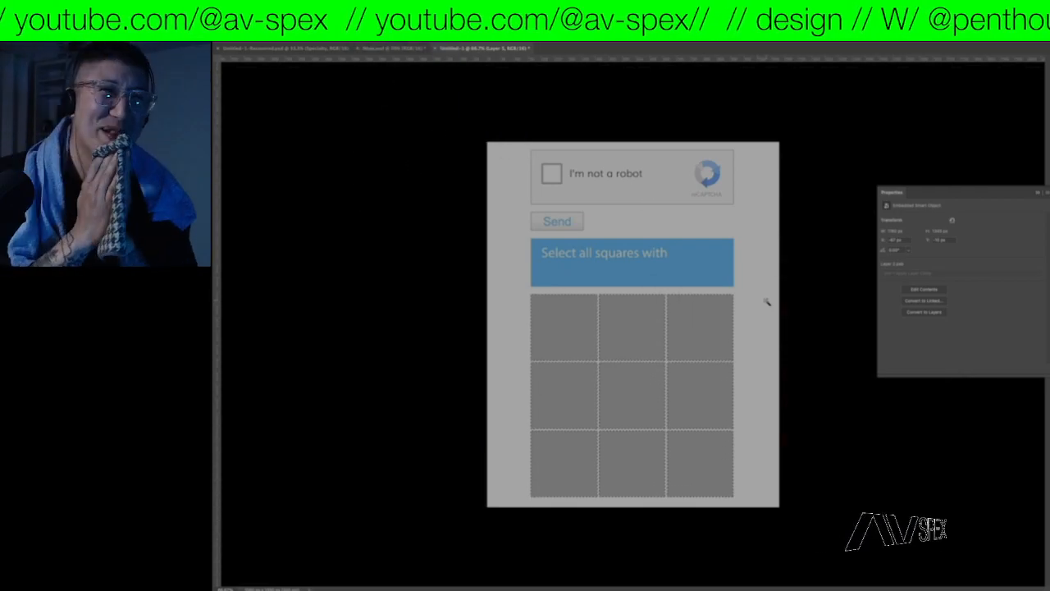
- Try an inverted layer mask from the expanded selection on the captcha layer, compare with and without it, and undo it
{"action": "key", "text": "ctrl+alt+shift+m"}
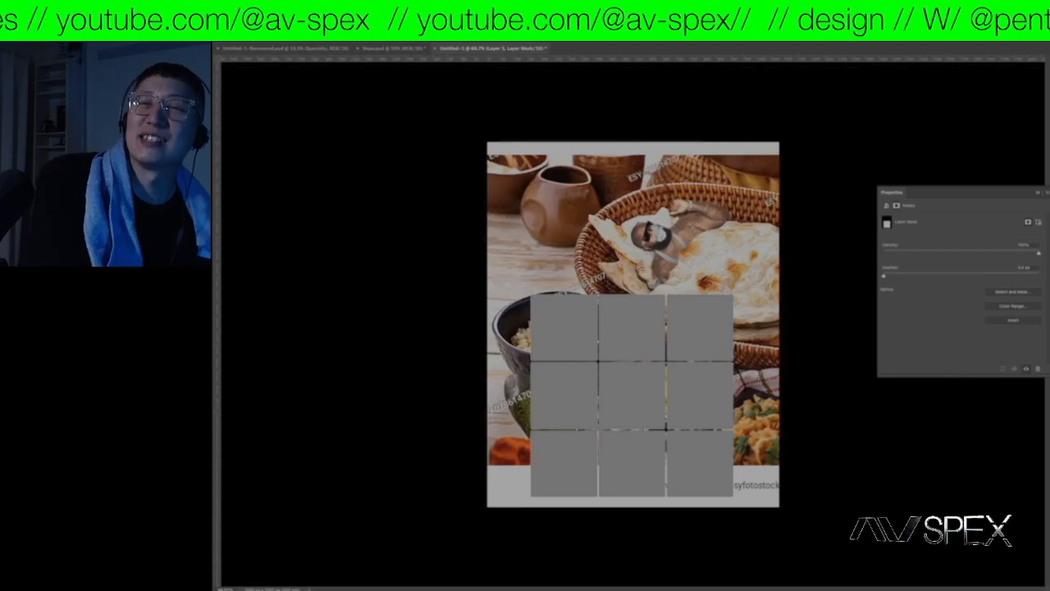
{"action": "key", "text": "ctrl+i"}
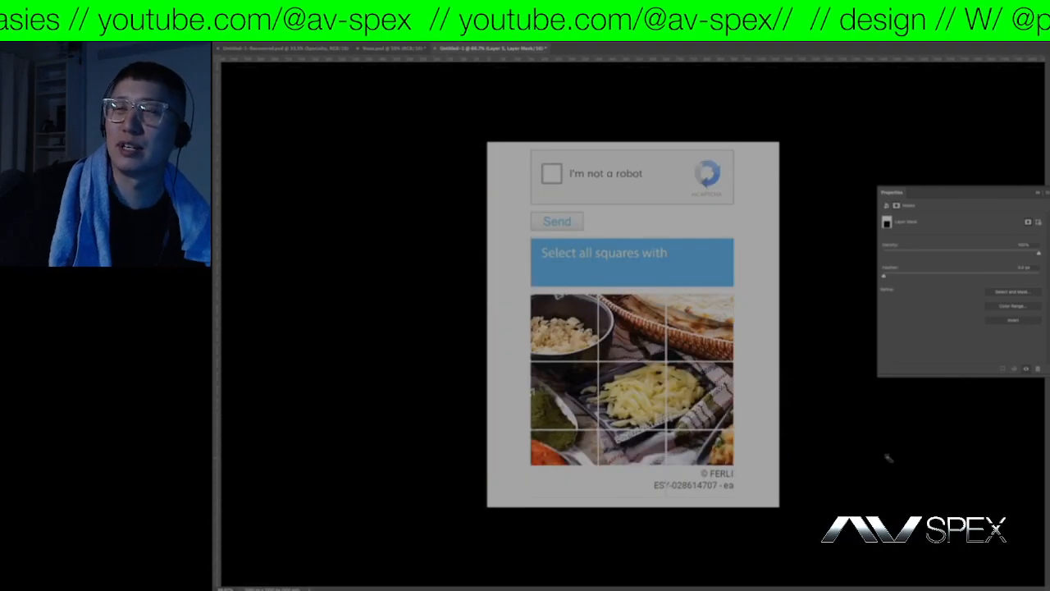
{"action": "key", "text": "ctrl+z"}
{"action": "key", "text": "ctrl+z"}
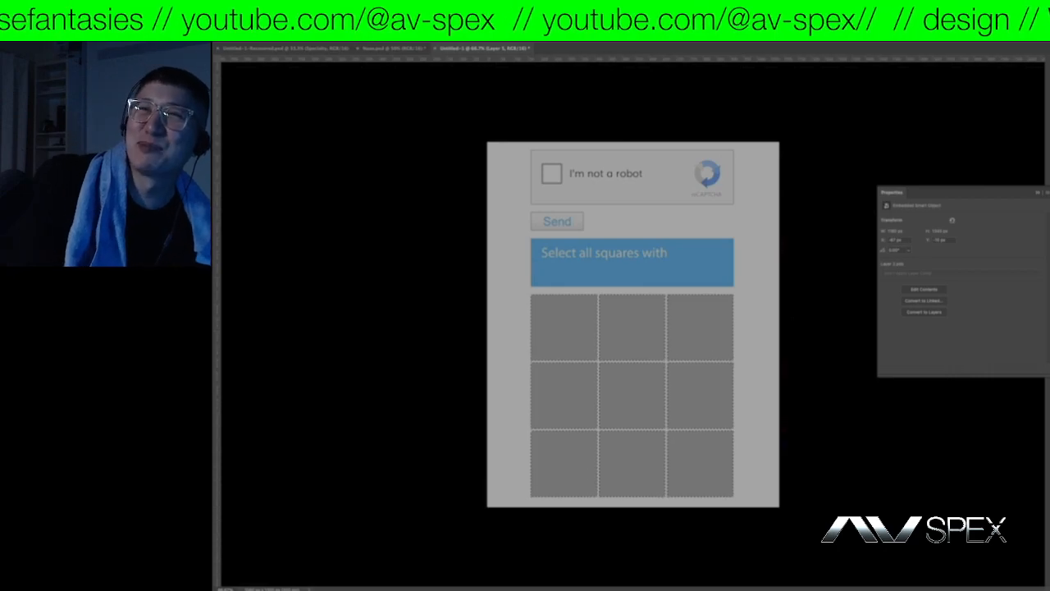
{"action": "key", "text": "ctrl+shift+z"}
{"action": "key", "text": "ctrl+shift+z"}
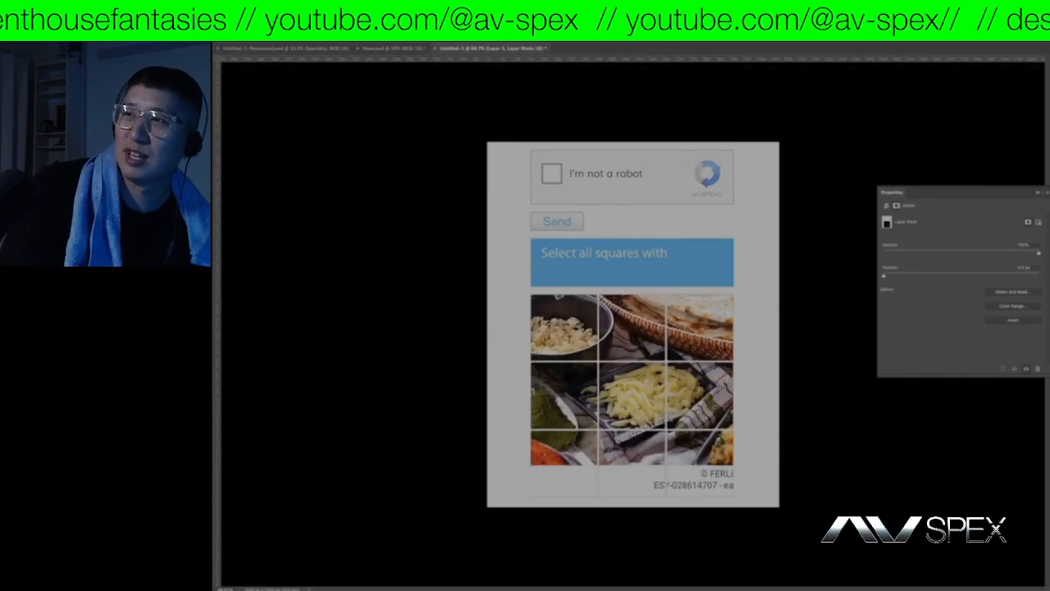
{"action": "key", "text": "ctrl+z"}
{"action": "key", "text": "ctrl+z"}
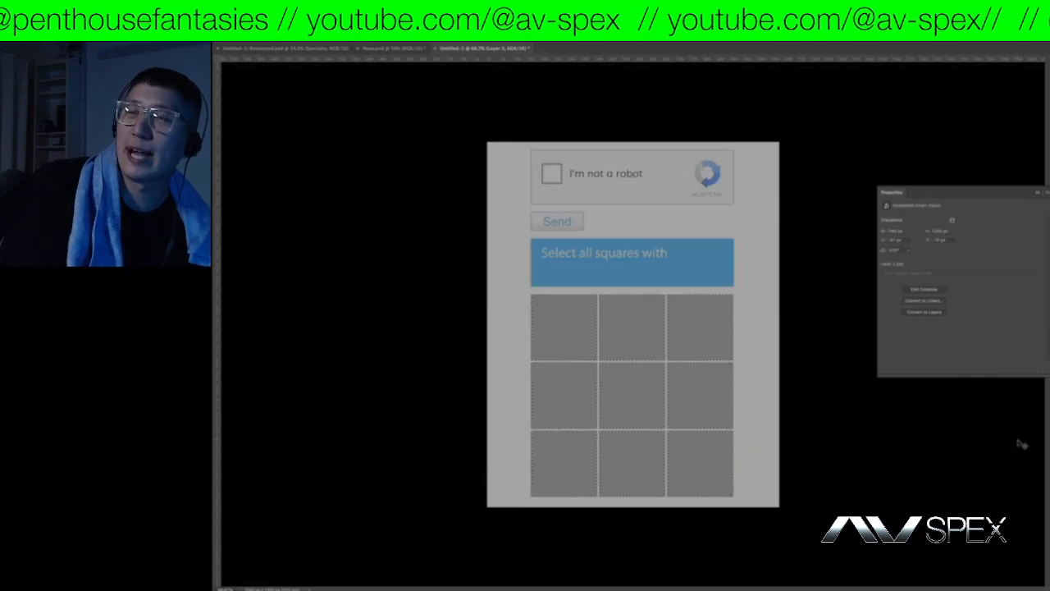
- Expand the grid-square selection again and mask the squares out of the captcha layer to reveal the naan photo
{"action": "left_click", "coordinate": [389, 33]}
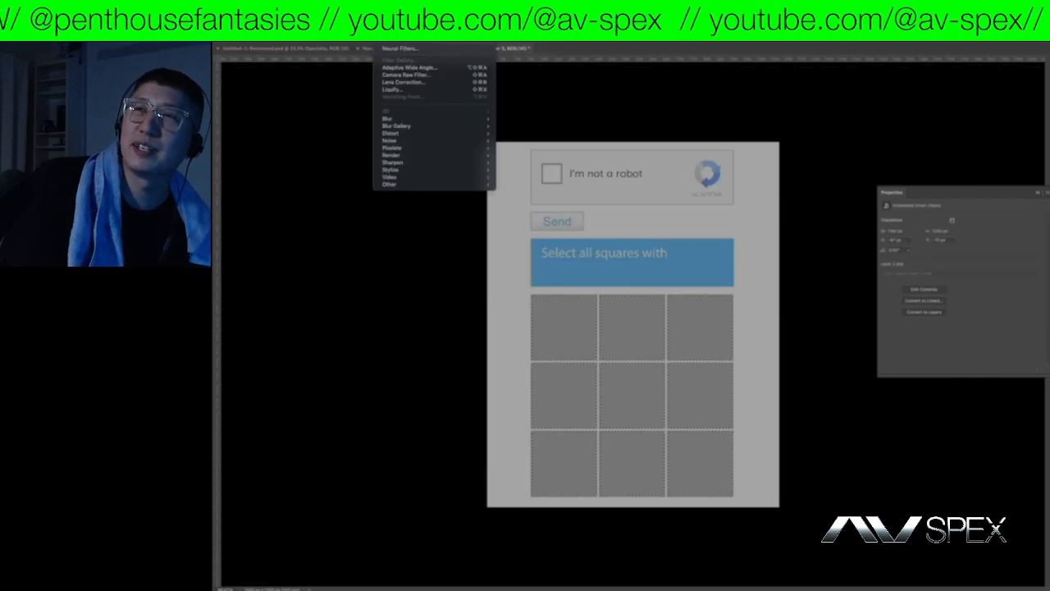
{"action": "mouse_move", "coordinate": [394, 134]}
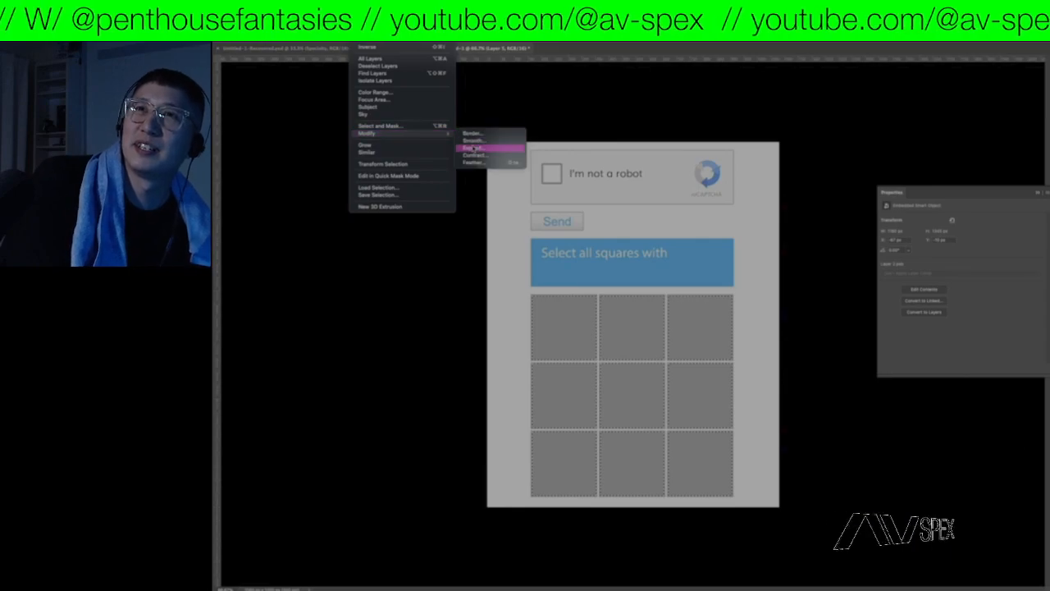
{"action": "left_click", "coordinate": [476, 146]}
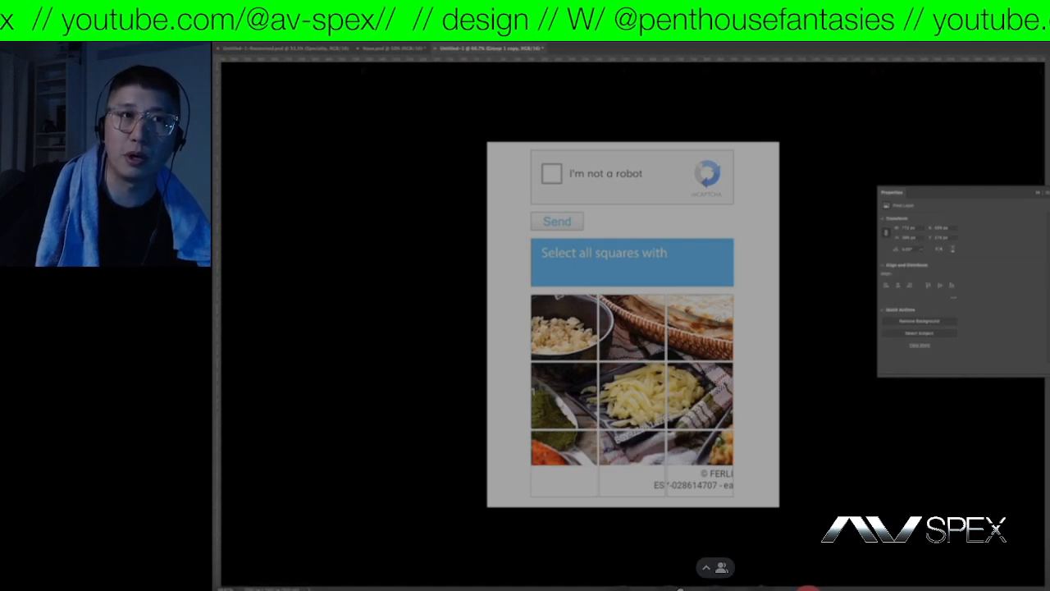
- Try the naan bread piece over the middle of the captcha grid, and take it back out
{"action": "key", "text": "Return"}
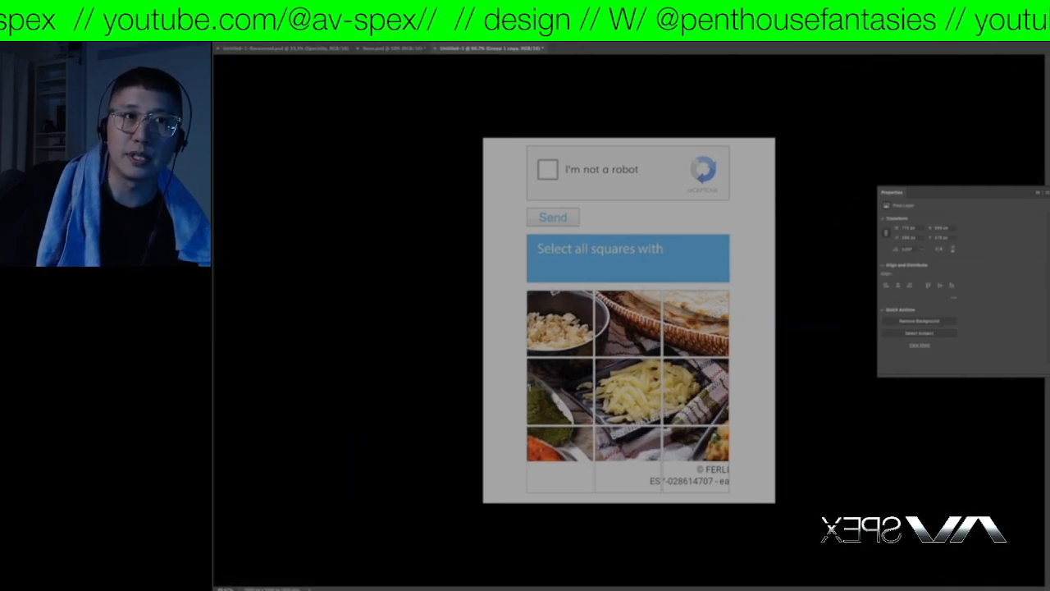
{"action": "left_click_drag", "start_coordinate": [737, 239], "coordinate": [652, 363]}
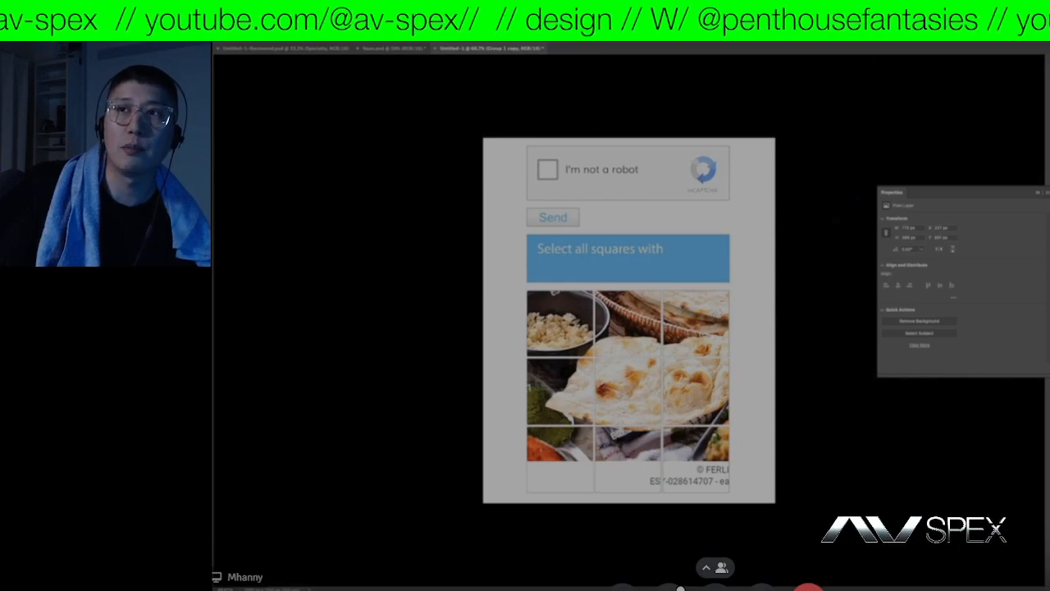
{"action": "key", "text": "Delete"}
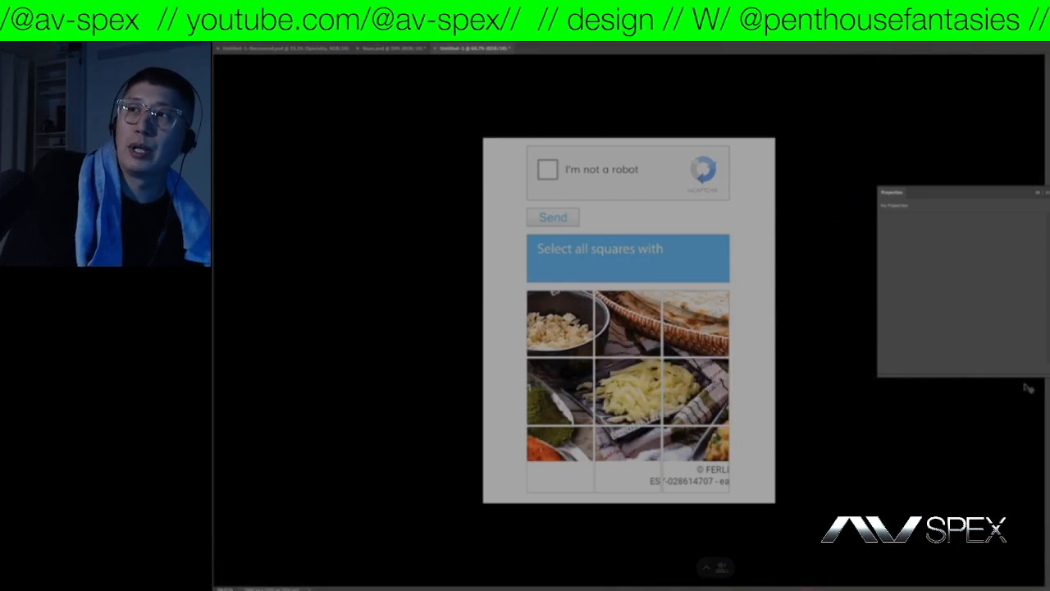
- Try scaling all the naan photo layers down together to fit the captcha grid, and revert the transform
{"action": "key", "text": "ctrl+alt+a"}
{"action": "left_click_drag", "start_coordinate": [965, 133], "coordinate": [934, 162]}
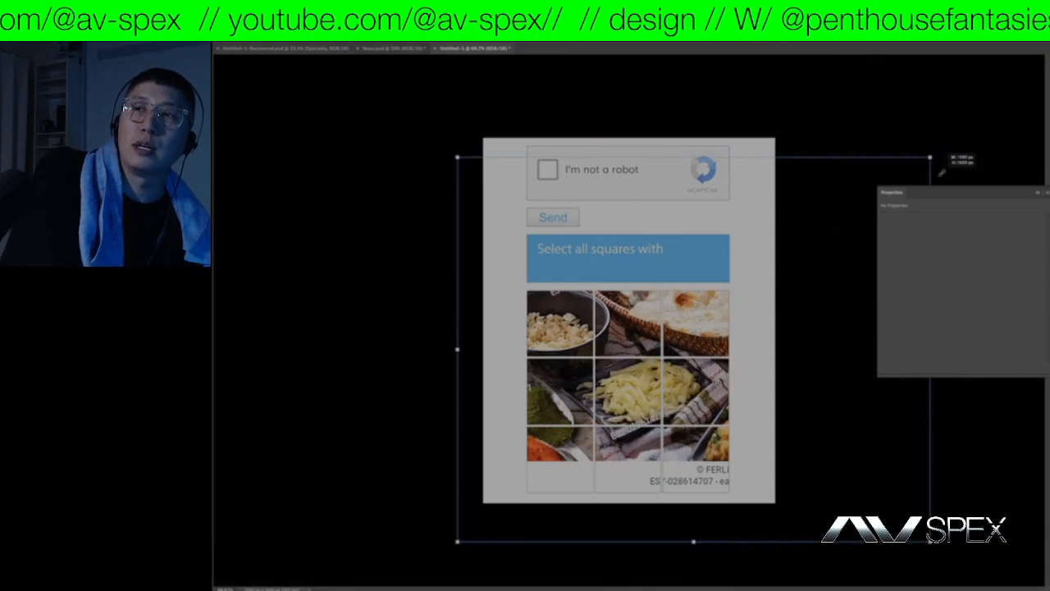
{"action": "key", "text": "Return"}
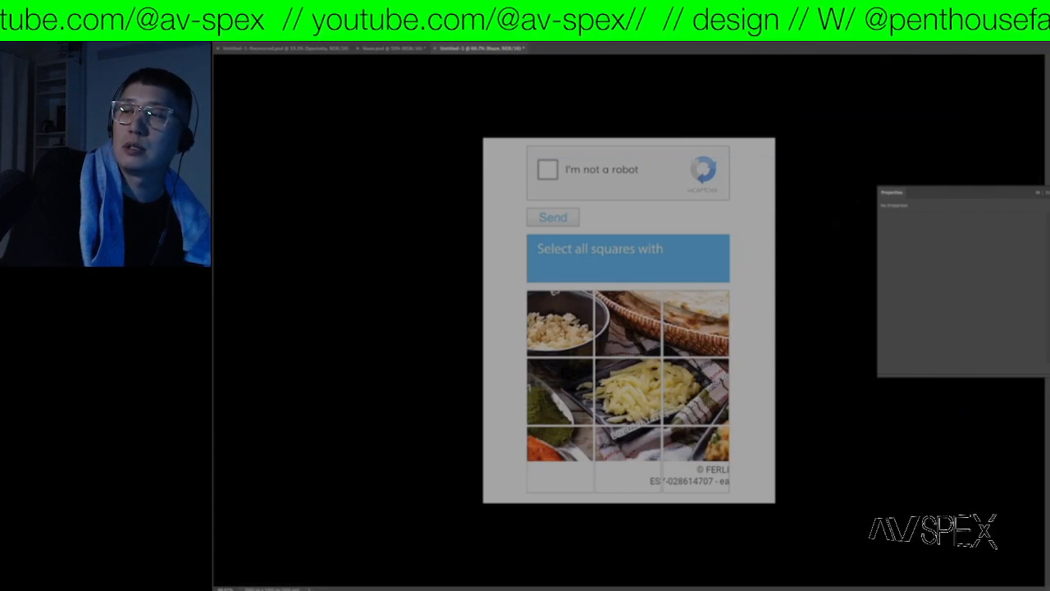
{"action": "key", "text": "ctrl+alt+a"}
{"action": "key", "text": "ctrl+t"}
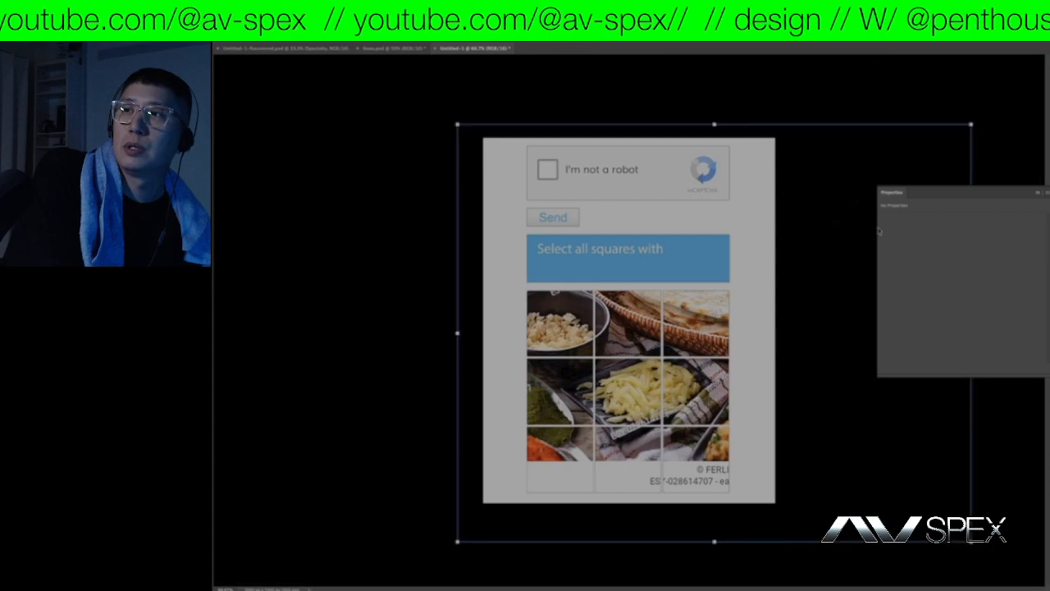
{"action": "left_click_drag", "start_coordinate": [975, 125], "coordinate": [755, 345]}
{"action": "key", "text": "Return"}
- Copy the Rick Ross and naan basket composite from the Naan.psd document and paste it behind the captcha in the Untitled-1 document
{"action": "left_click", "coordinate": [397, 48]}
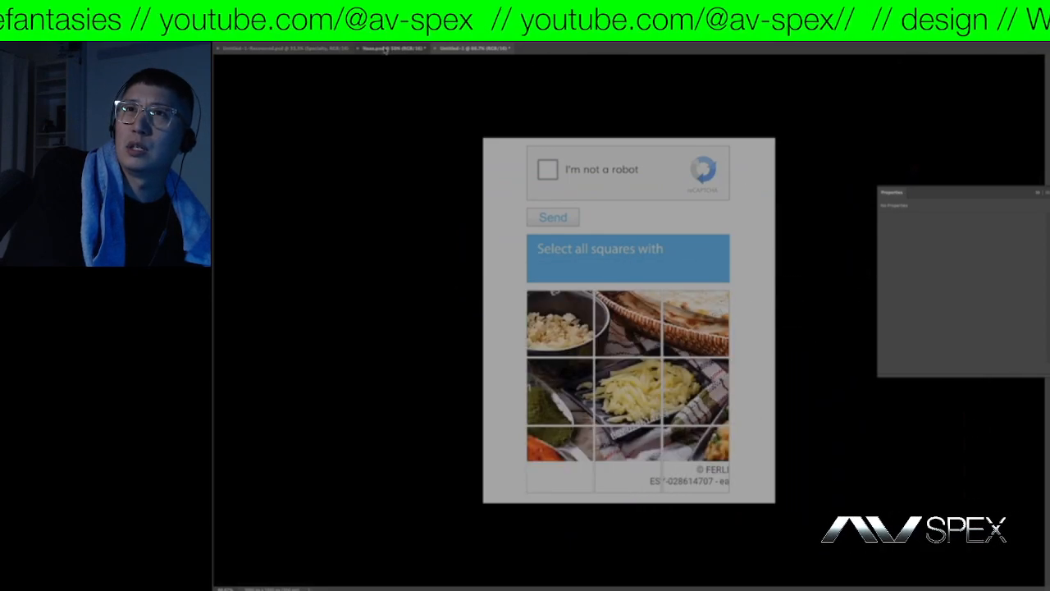
{"action": "left_click", "coordinate": [1038, 155]}
{"action": "right_click", "coordinate": [1038, 156]}
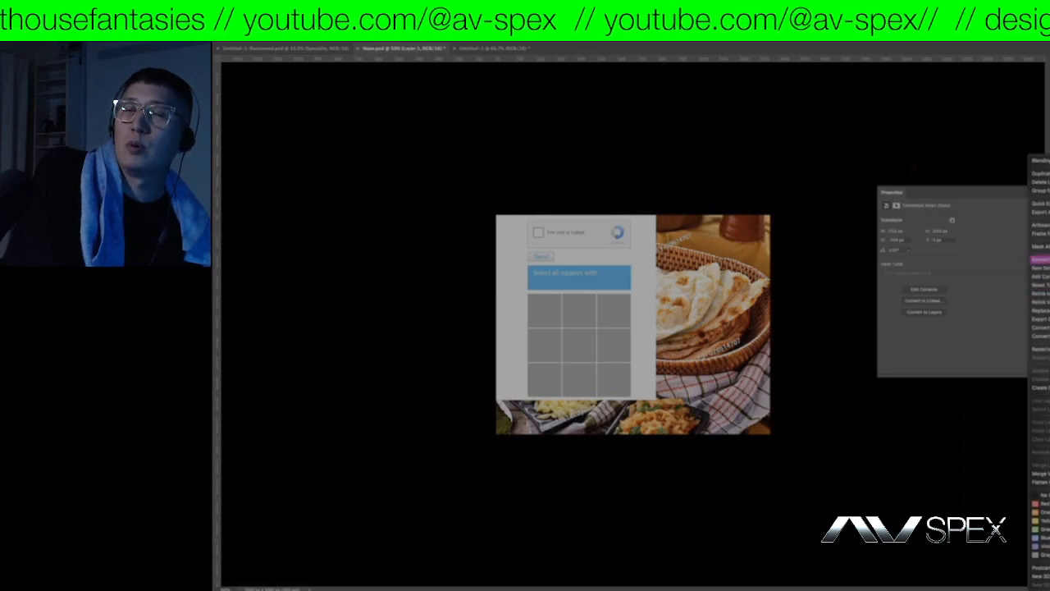
{"action": "key", "text": "Escape"}
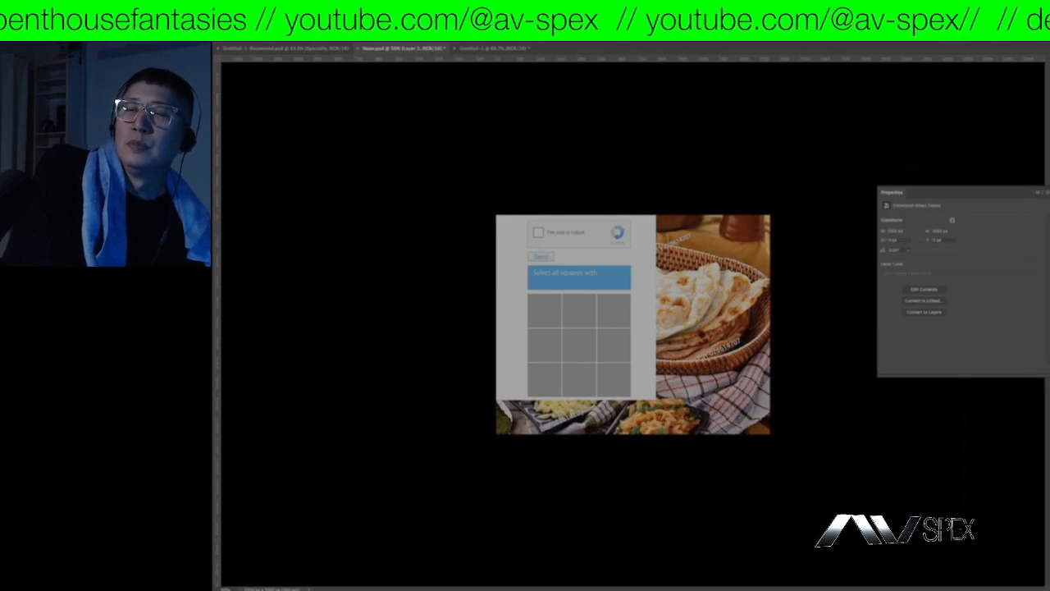
{"action": "left_click", "coordinate": [1039, 156]}
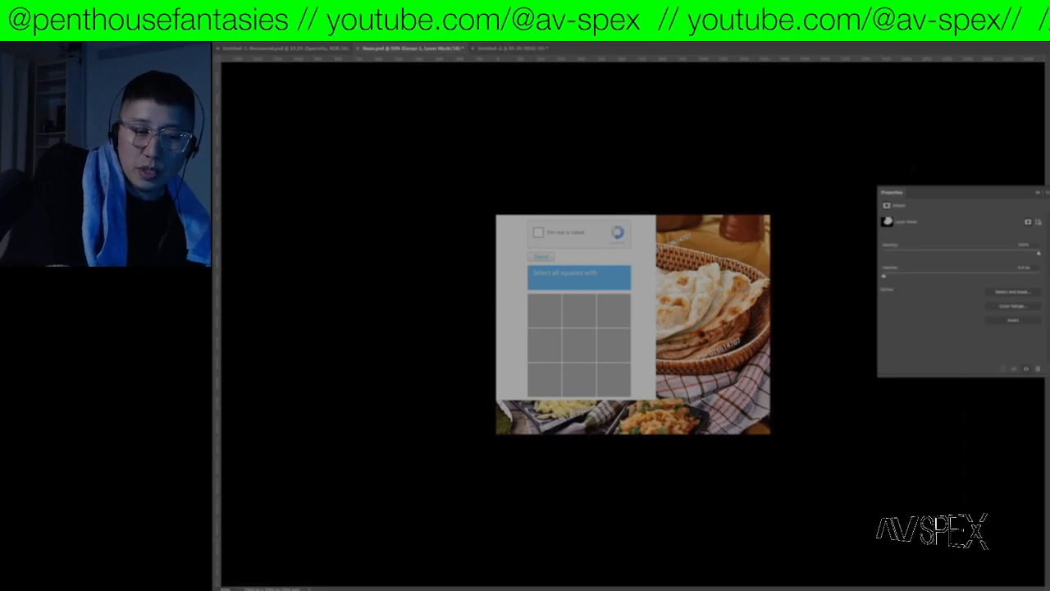
{"action": "key", "text": "ctrl+2"}
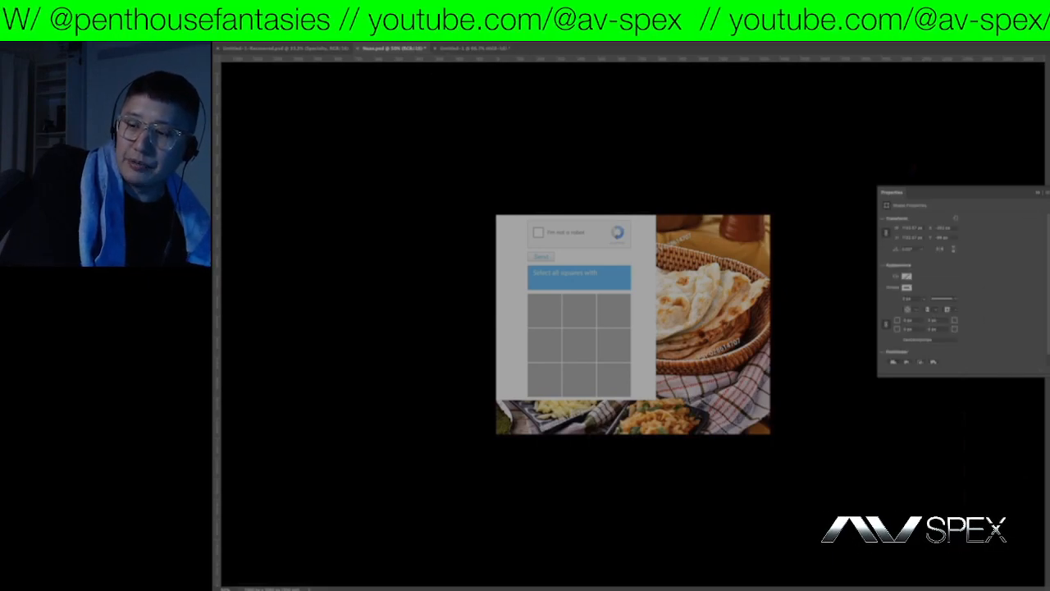
{"action": "left_click", "coordinate": [472, 48]}
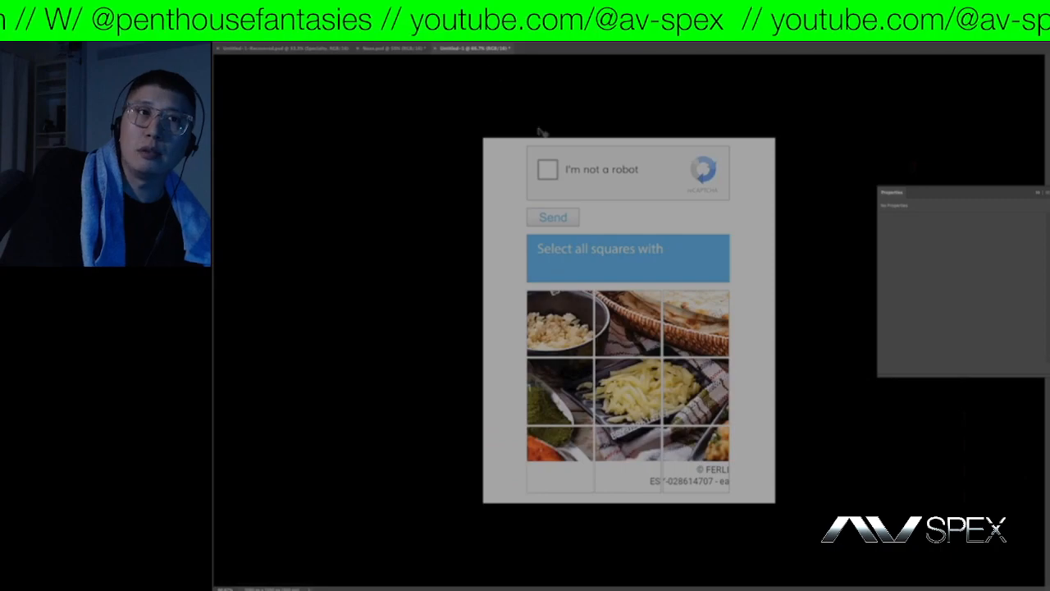
{"action": "key", "text": "ctrl+v"}
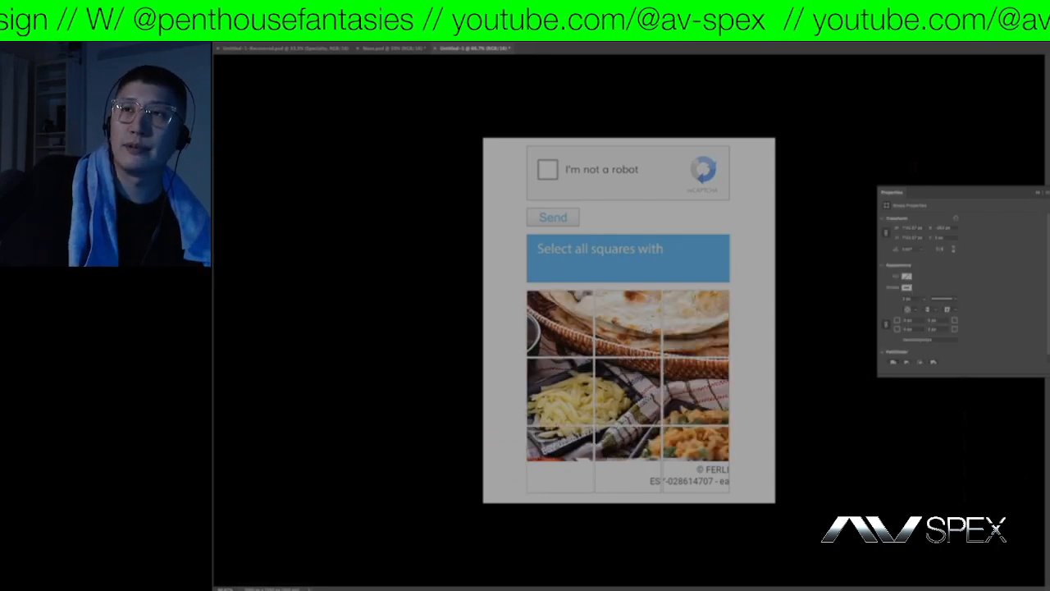
- Scale the pasted composite down and shift it so Rick Ross and the naan basket show through the nine squares
{"action": "key", "text": "ctrl+t"}
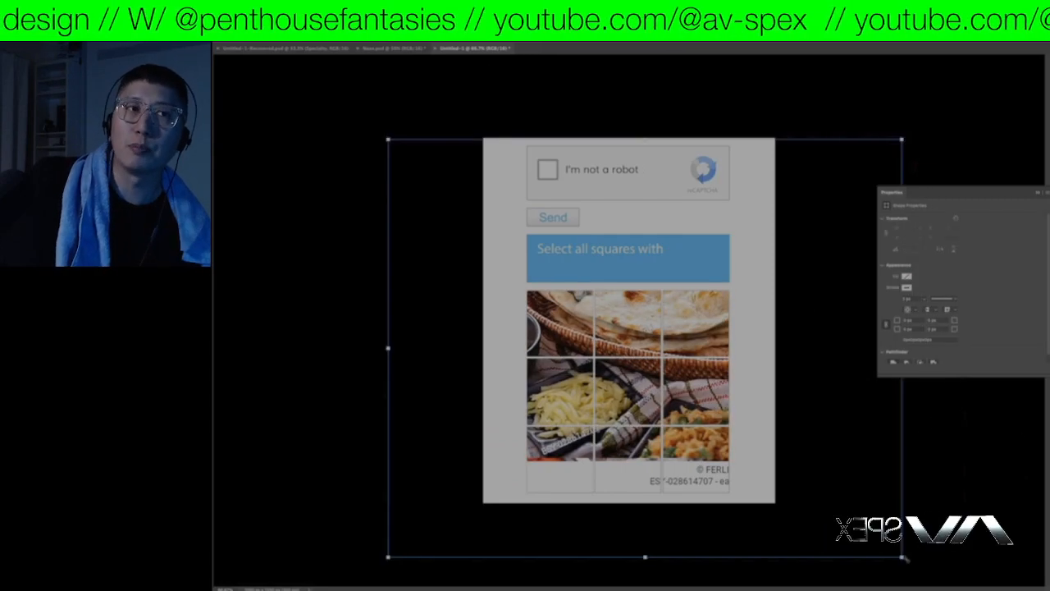
{"action": "left_click_drag", "start_coordinate": [900, 139], "coordinate": [776, 206]}
{"action": "left_click_drag", "start_coordinate": [691, 333], "coordinate": [748, 367]}
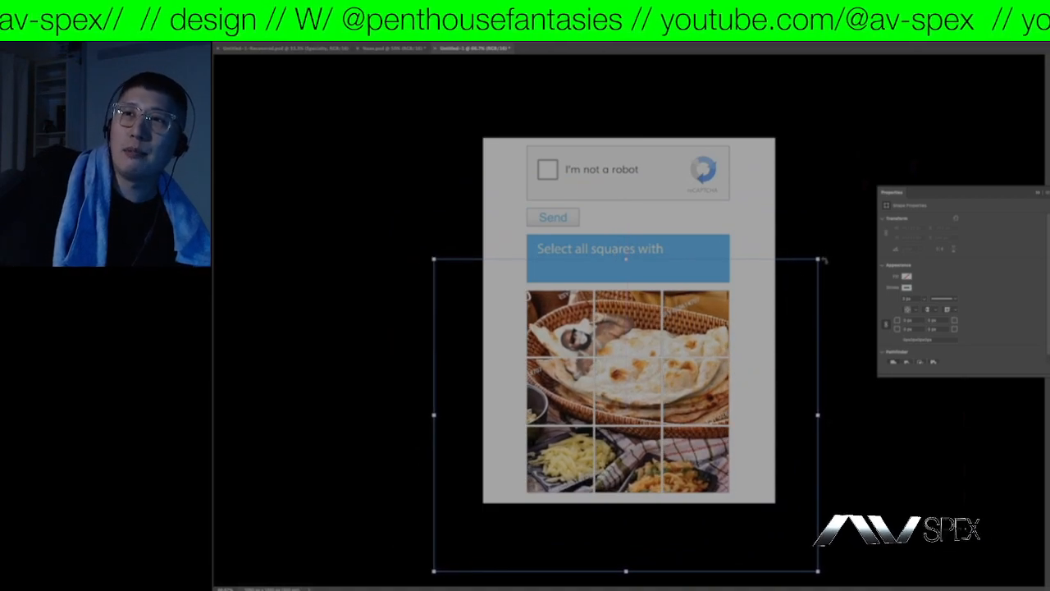
{"action": "mouse_move", "coordinate": [822, 260]}
{"action": "left_mouse_down"}
{"action": "mouse_move", "coordinate": [811, 270]}
{"action": "mouse_move", "coordinate": [819, 261]}
{"action": "left_mouse_up"}
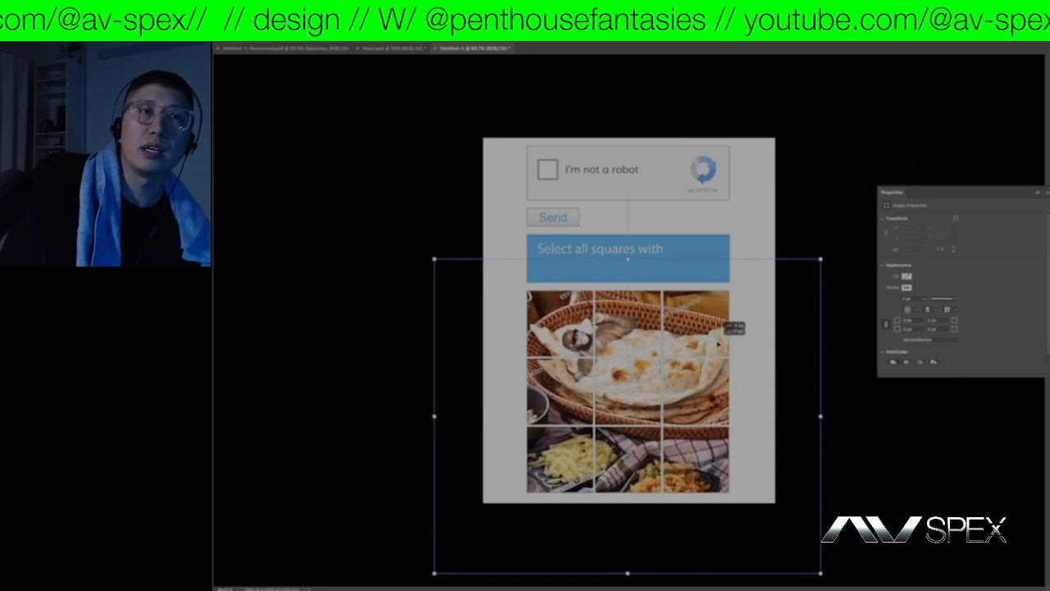
{"action": "key", "text": "Return"}
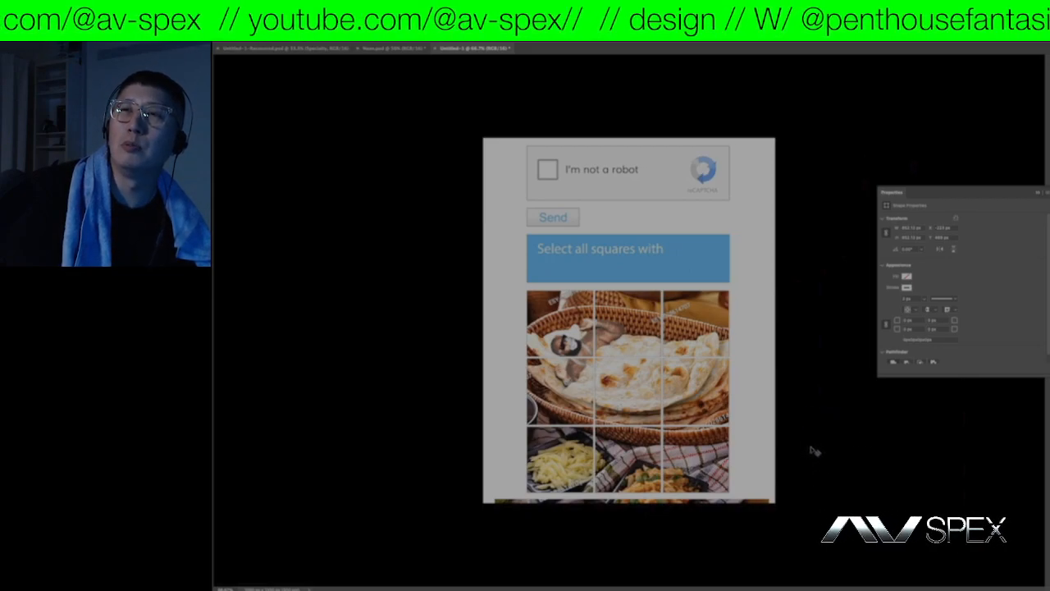
- Shrink the composite slightly and reposition it so it no longer spills past the lower edge of the captcha
{"action": "left_click", "coordinate": [780, 490]}
{"action": "left_click_drag", "start_coordinate": [808, 578], "coordinate": [793, 567]}
{"action": "left_click_drag", "start_coordinate": [715, 384], "coordinate": [729, 380]}
{"action": "left_click", "coordinate": [753, 395]}
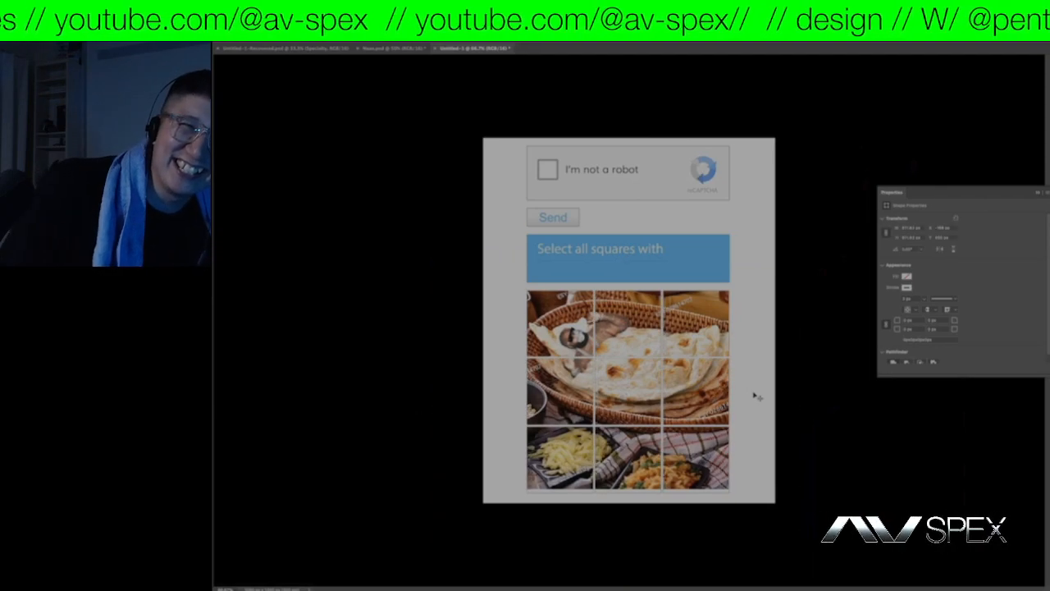
- Refine the composite's scale and position so it fills all nine squares down to the grid's lower edge
{"action": "left_click", "coordinate": [593, 525]}
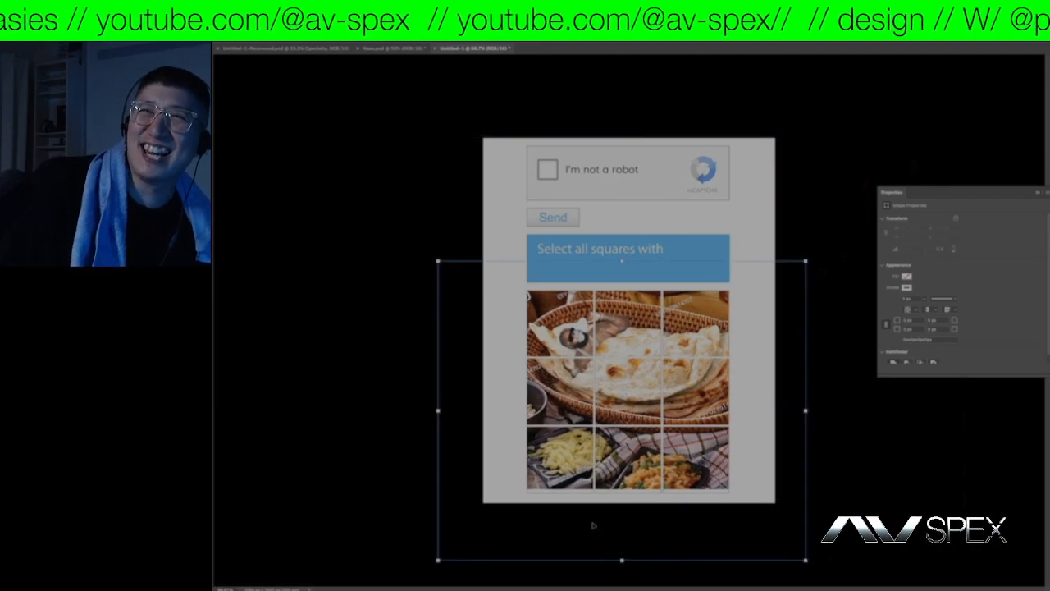
{"action": "left_click_drag", "start_coordinate": [439, 559], "coordinate": [446, 565]}
{"action": "left_click_drag", "start_coordinate": [804, 266], "coordinate": [795, 284]}
{"action": "left_click_drag", "start_coordinate": [715, 402], "coordinate": [719, 394]}
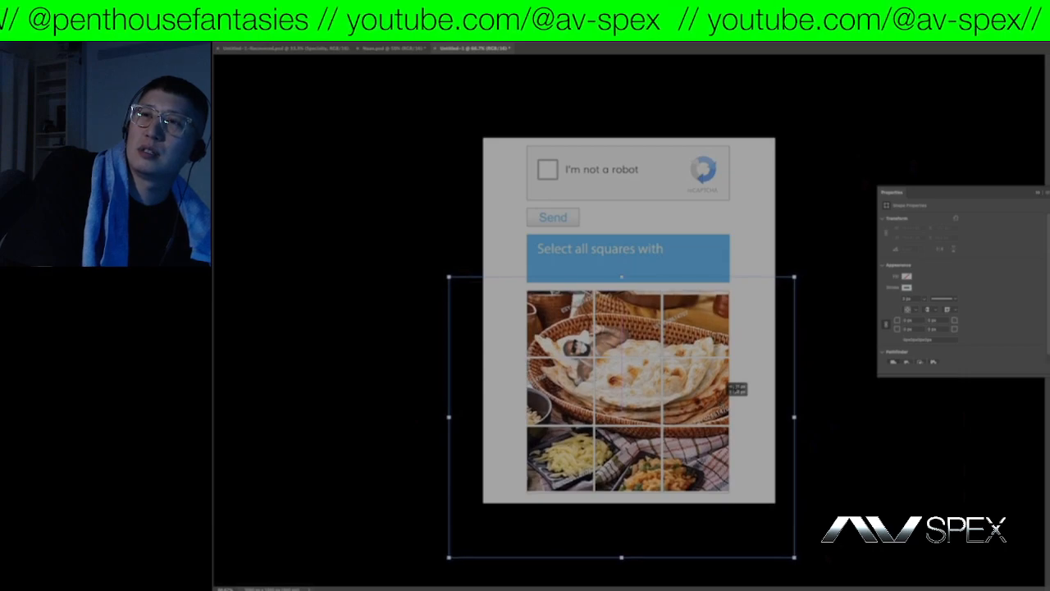
{"action": "left_click_drag", "start_coordinate": [795, 278], "coordinate": [799, 273]}
{"action": "left_click_drag", "start_coordinate": [799, 557], "coordinate": [803, 560]}
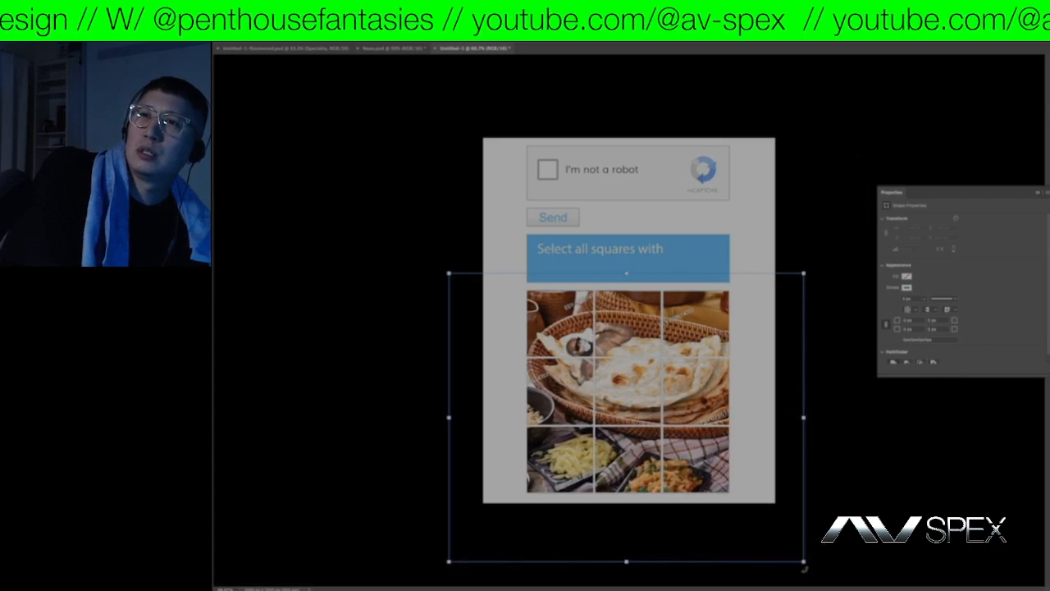
{"action": "key", "text": "Return"}
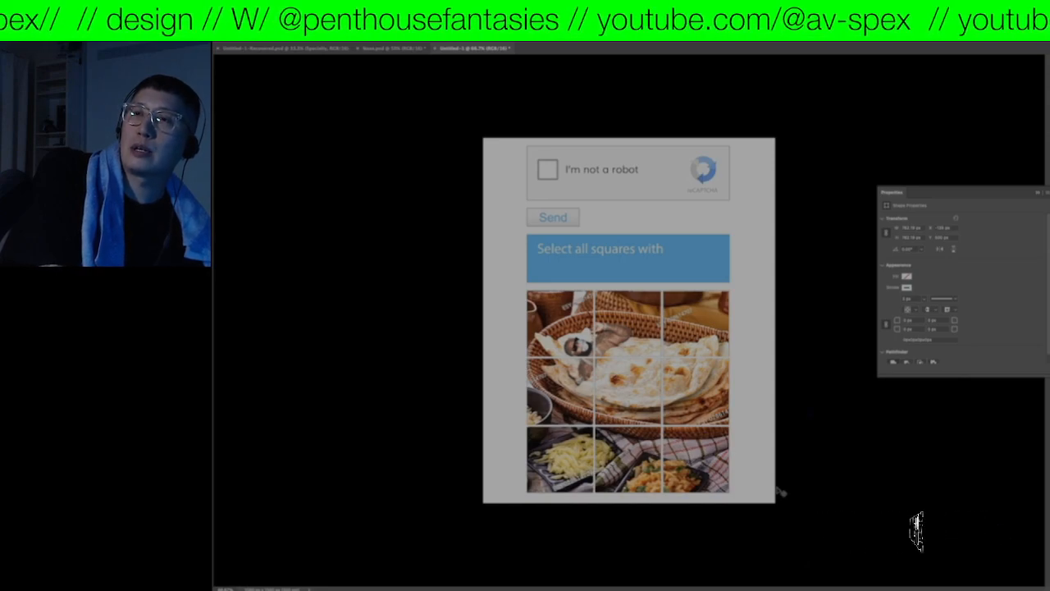
{"action": "key", "text": "super"}
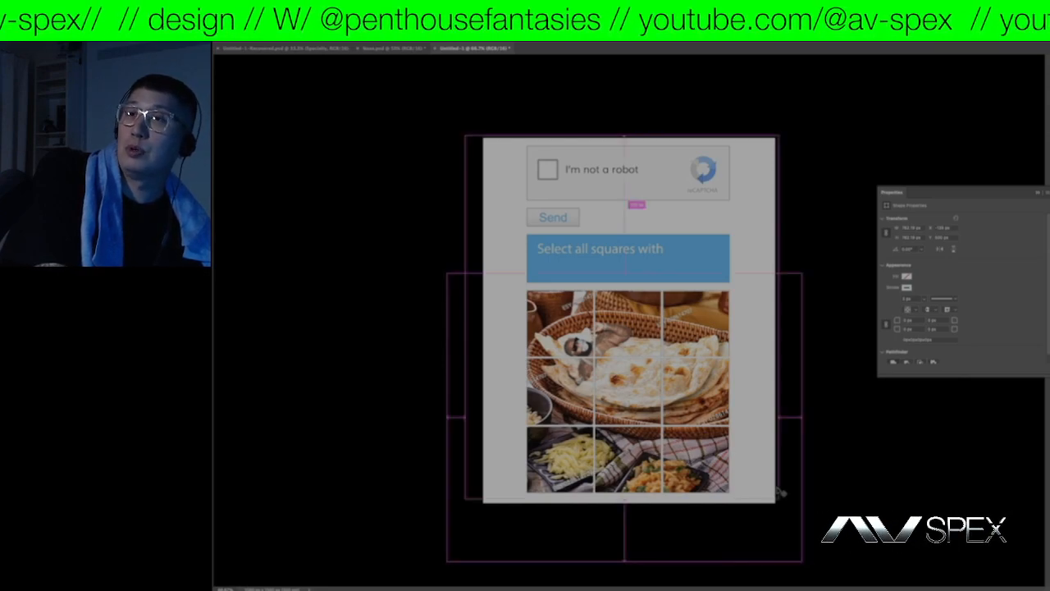
{"action": "key", "text": "super+s"}
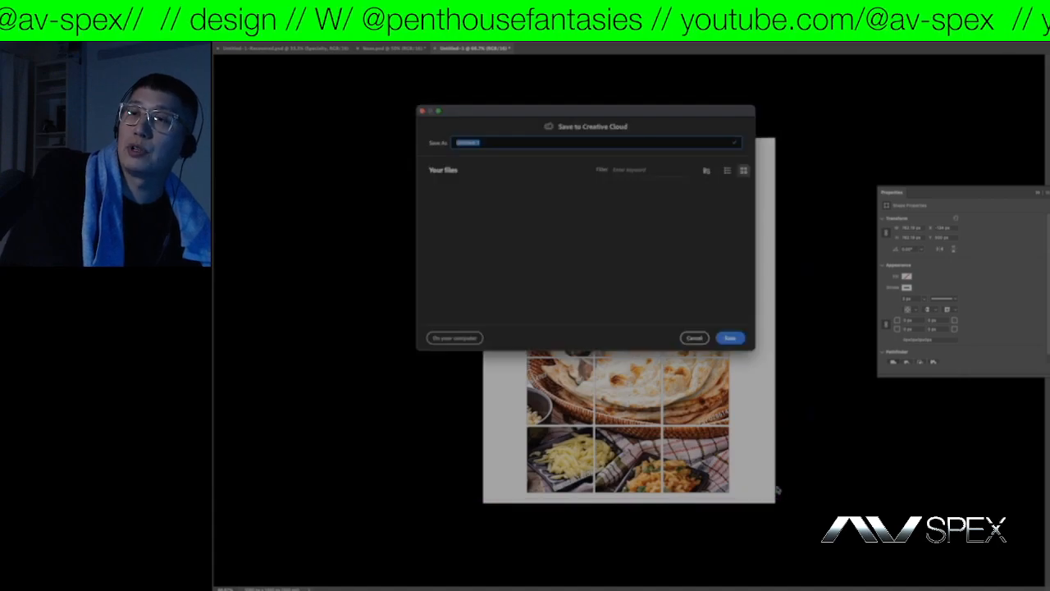
{"action": "left_click", "coordinate": [694, 337]}
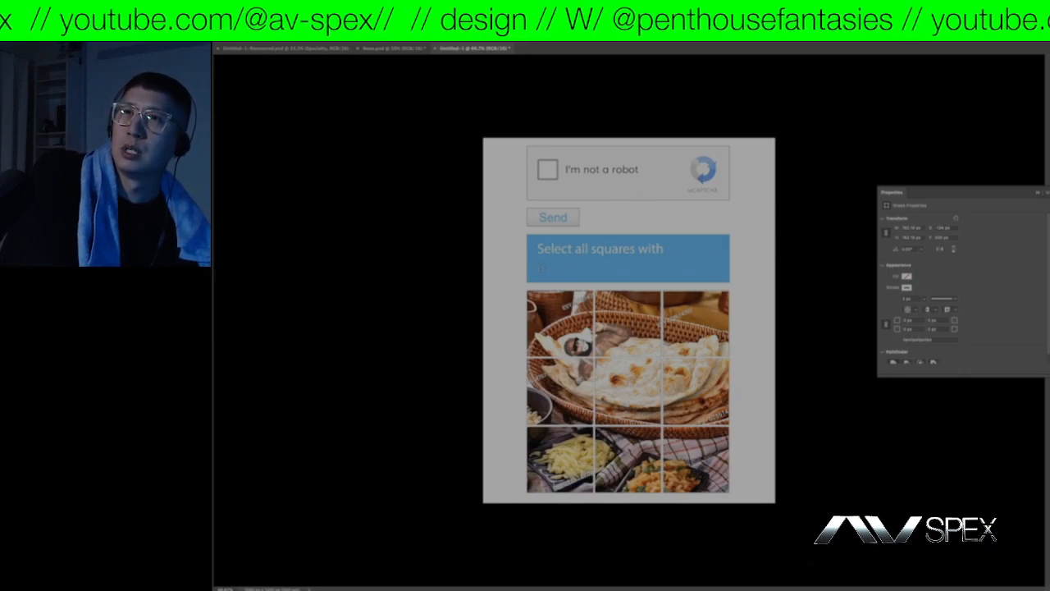
- Add the text "Ricjk Ross relaxing on naan bread" in the blue banner below the heading, with the font size set to 18 pt
{"action": "left_click", "coordinate": [554, 272]}
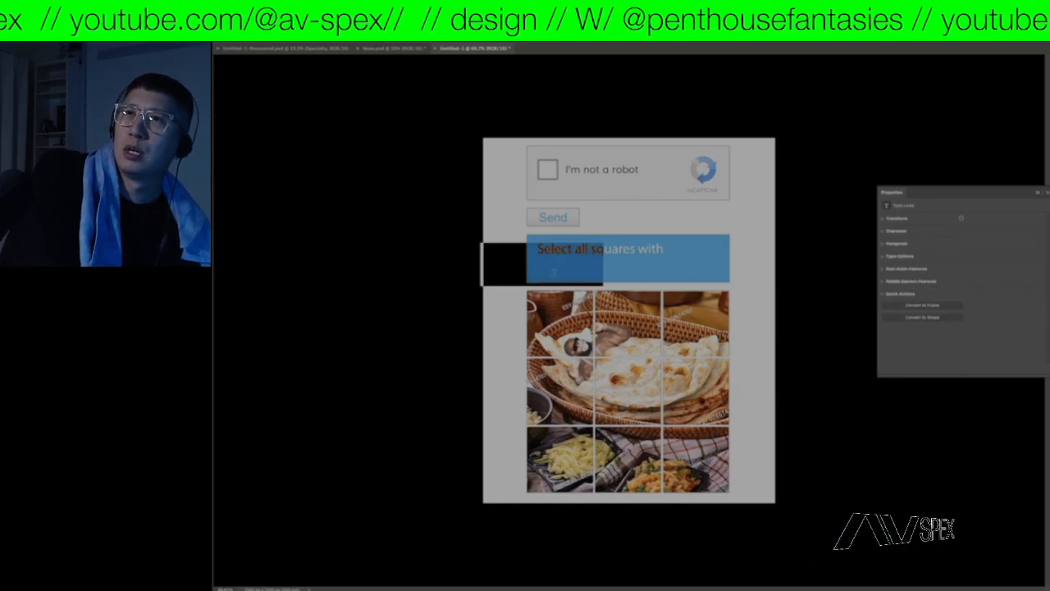
{"action": "left_click", "coordinate": [648, 257]}
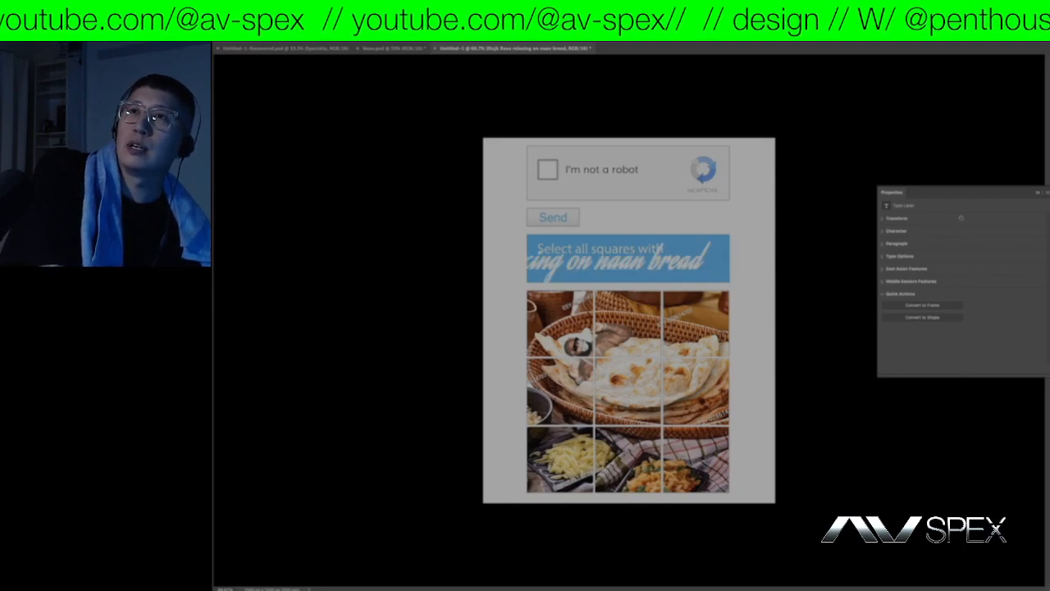
{"action": "key", "text": "ctrl+t"}
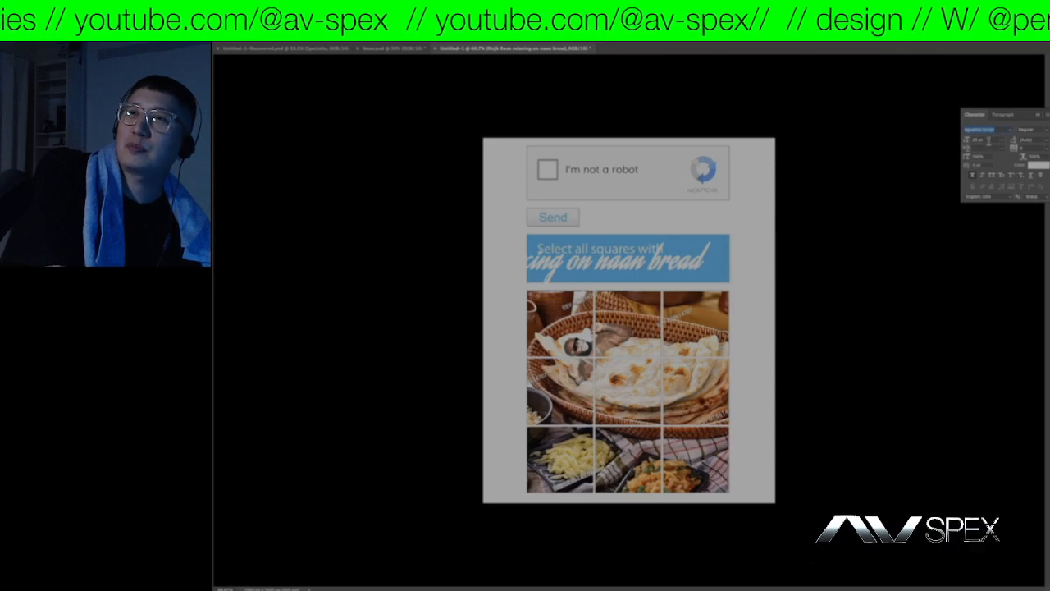
{"action": "key", "text": "Tab"}
{"action": "type", "text": "18"}
{"action": "key", "text": "Return"}
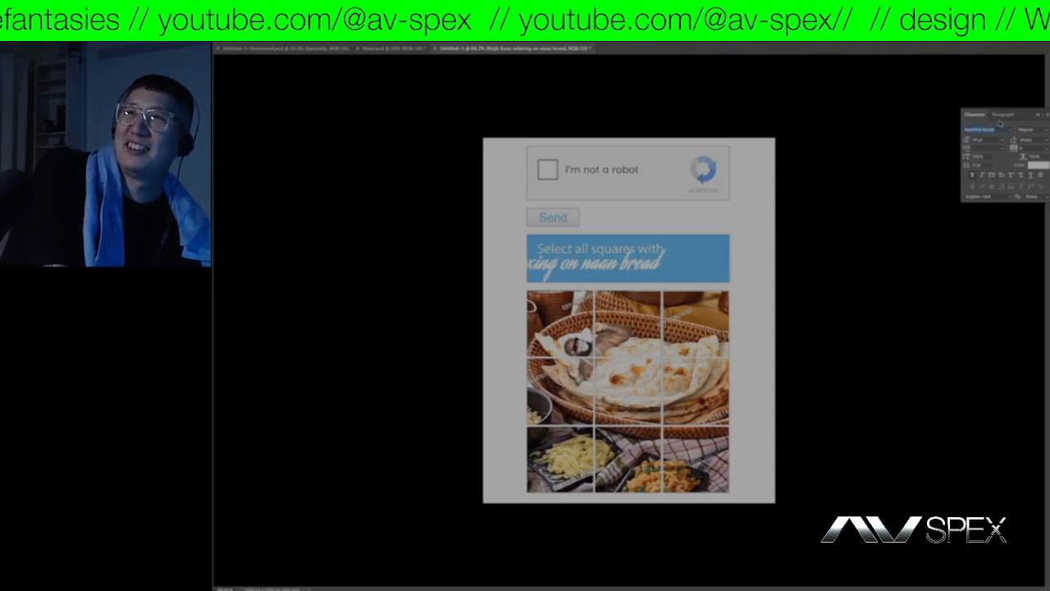
- Format the banner caption in Helvetica Regular without faux bold, with a font size of 13 pt
{"action": "type", "text": "helv"}
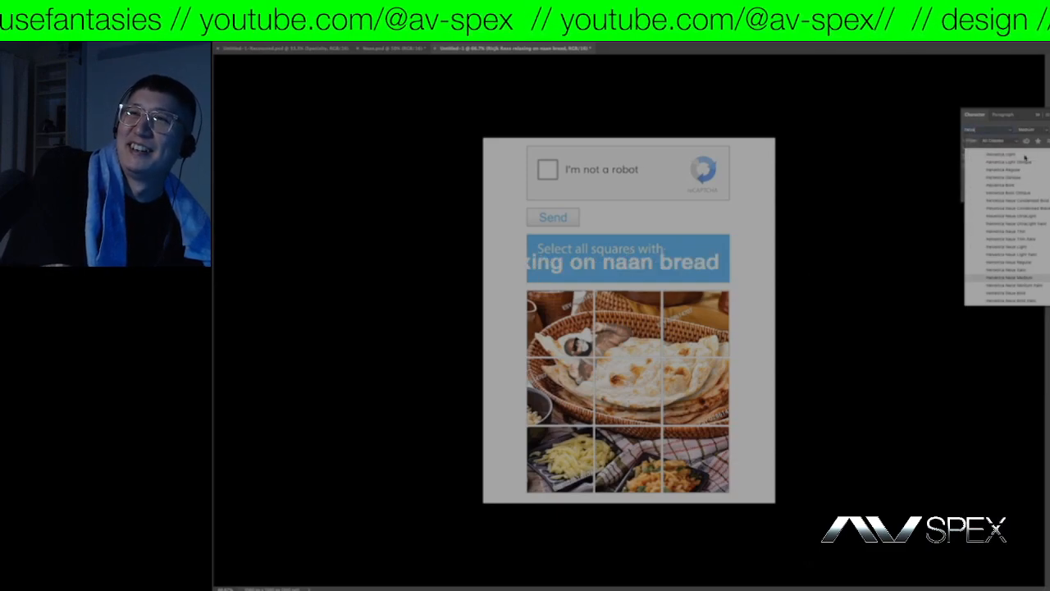
{"action": "left_click", "coordinate": [1015, 170]}
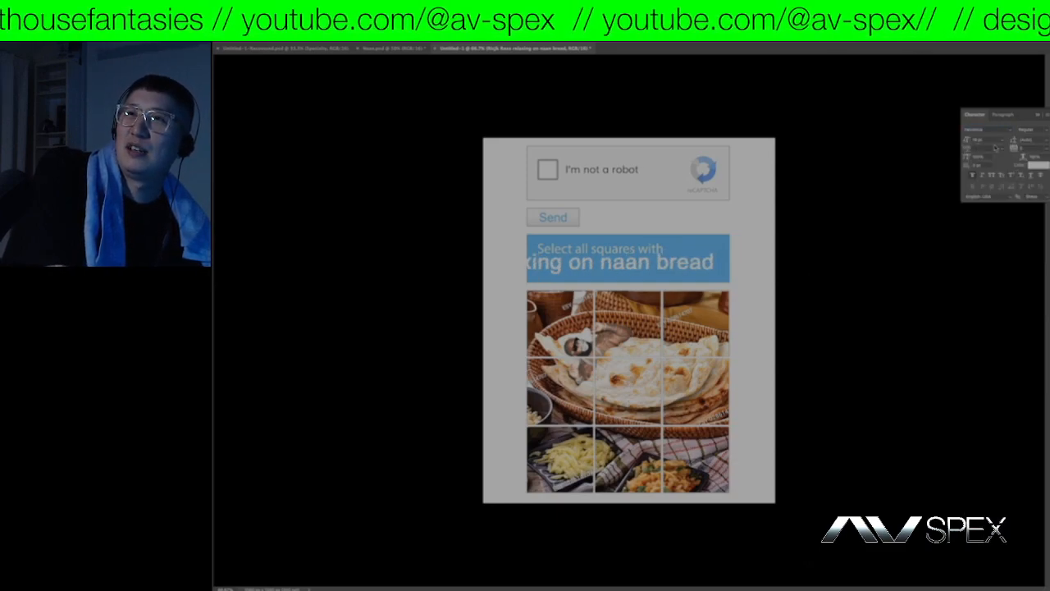
{"action": "left_click", "coordinate": [974, 174]}
{"action": "left_click_drag", "start_coordinate": [991, 140], "coordinate": [970, 138]}
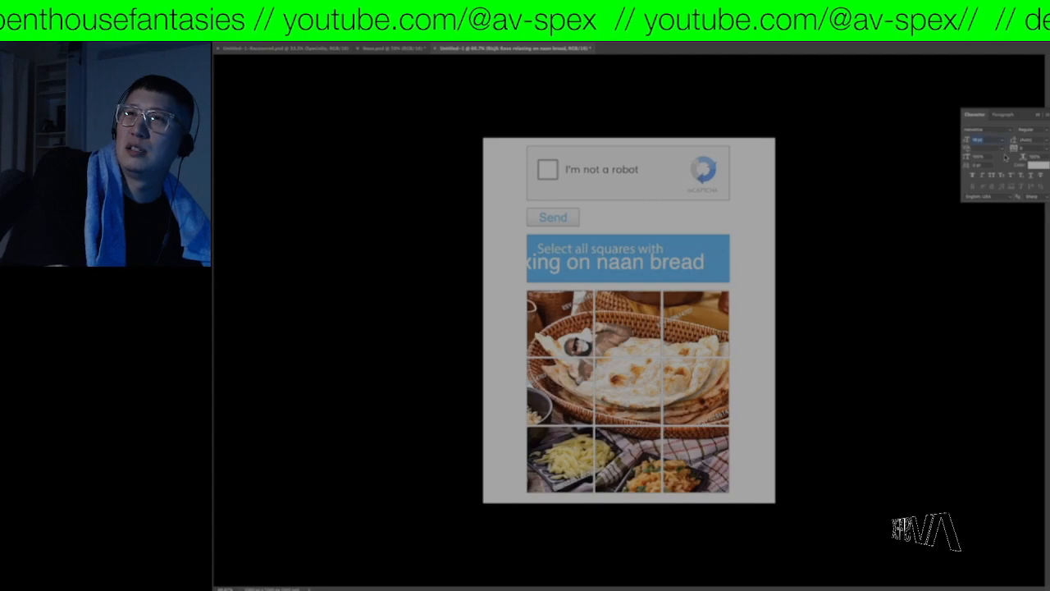
{"action": "type", "text": "13"}
{"action": "key", "text": "Return"}
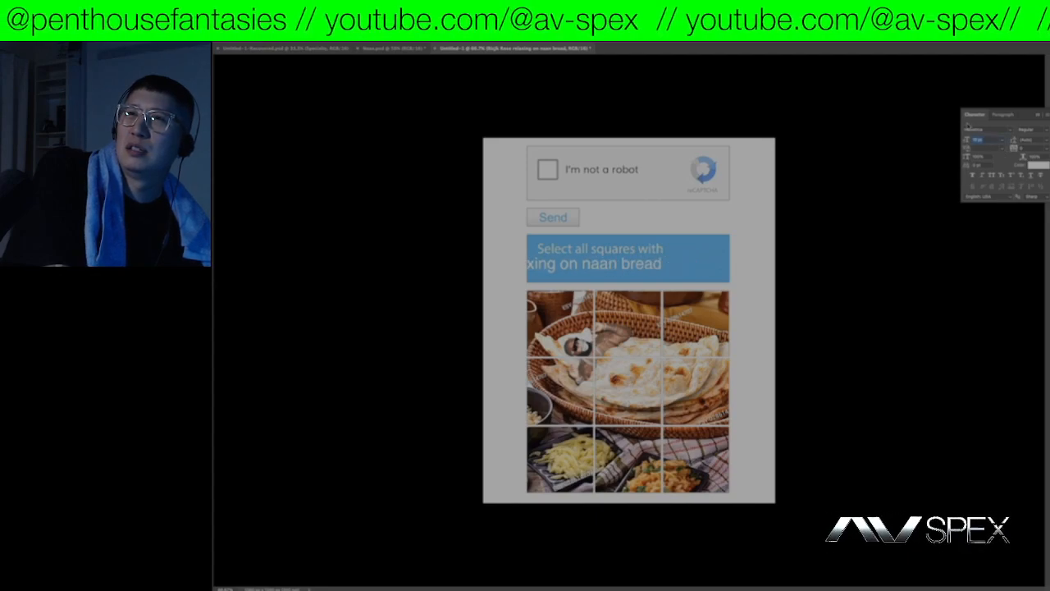
- Move the caption so its start lies inside the blue banner, and correct "Ricjk" to "Rick"
{"action": "left_click_drag", "start_coordinate": [626, 271], "coordinate": [745, 268]}
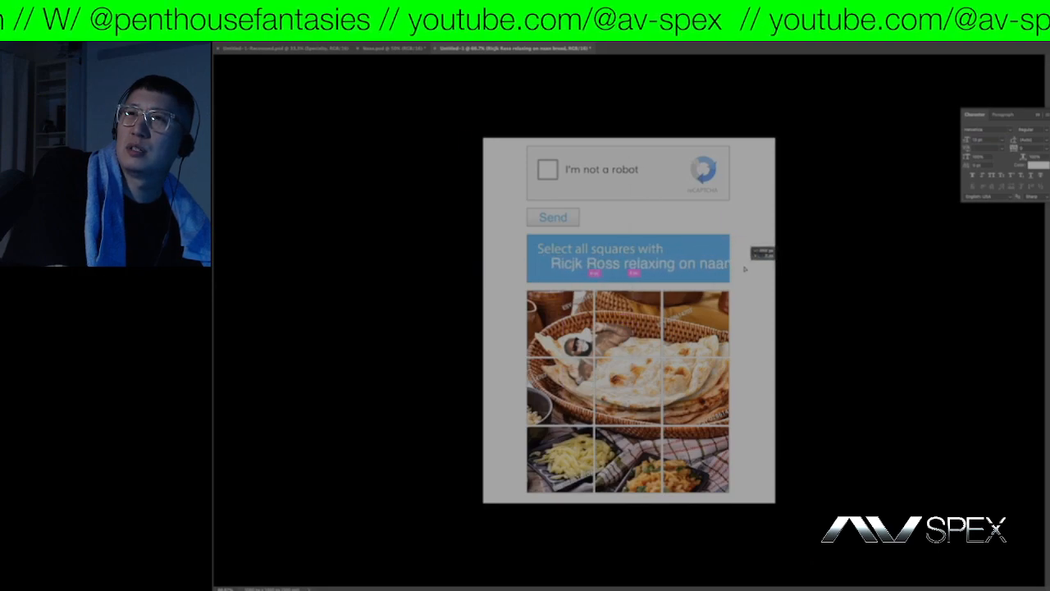
{"action": "key", "text": "BackSpace"}
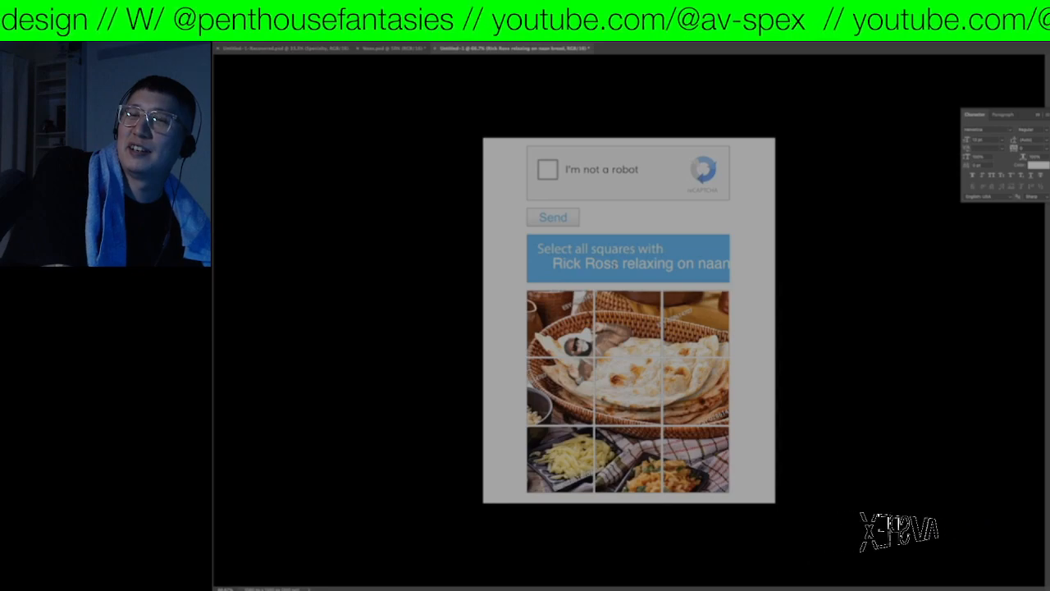
- Set the banner caption's font size to 11 pt and align it with the start of the heading above
{"action": "left_click", "coordinate": [978, 140]}
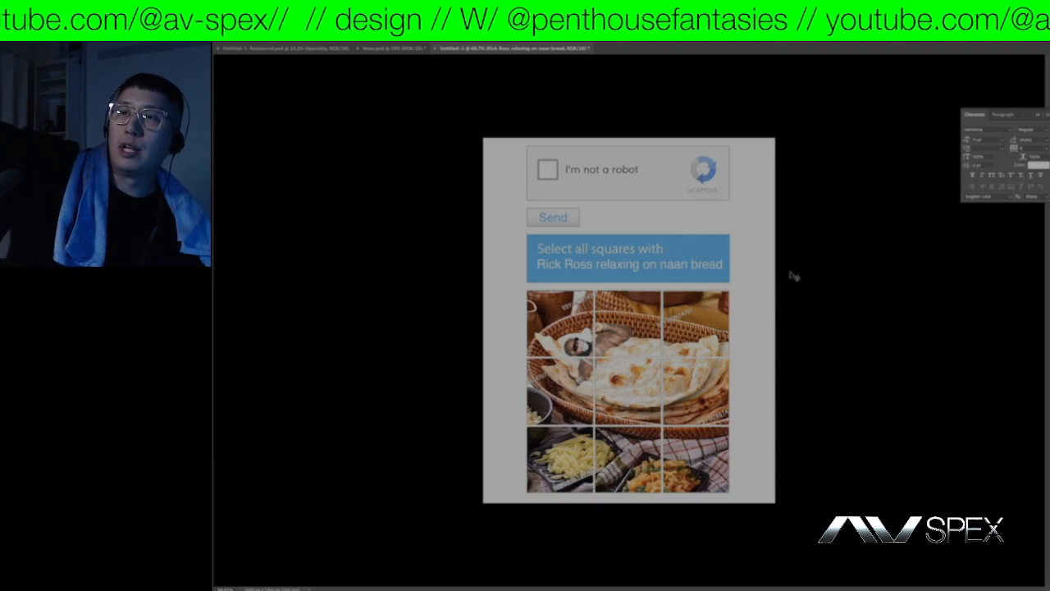
- Add a new layer and cover the original "Select all squares with" heading with the banner's blue
{"action": "left_click", "coordinate": [993, 341]}
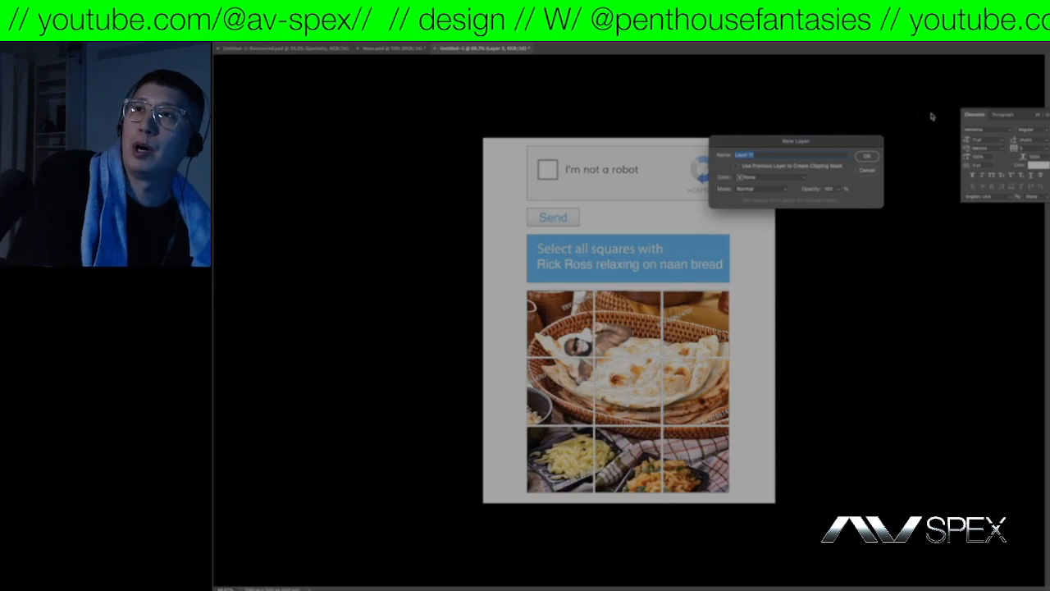
{"action": "left_click", "coordinate": [868, 156]}
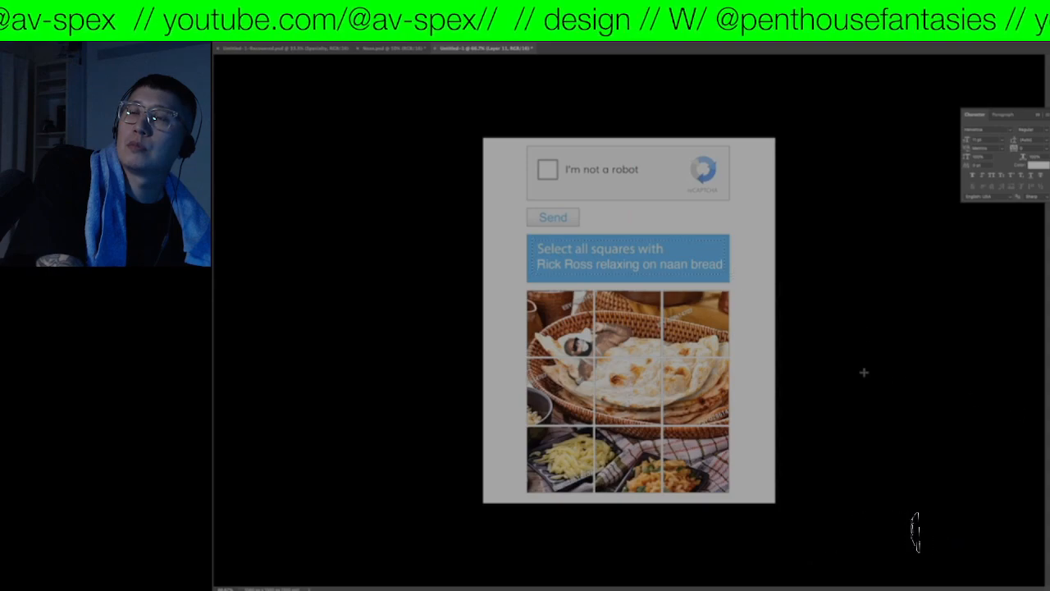
{"action": "triple_click", "coordinate": [692, 251]}
{"action": "key", "text": "BackSpace"}
- Move the caption up to the banner's middle and extend it to "Select All squares with Rick Ross relaxing on naan bread" on two lines
{"action": "left_click", "coordinate": [954, 359]}
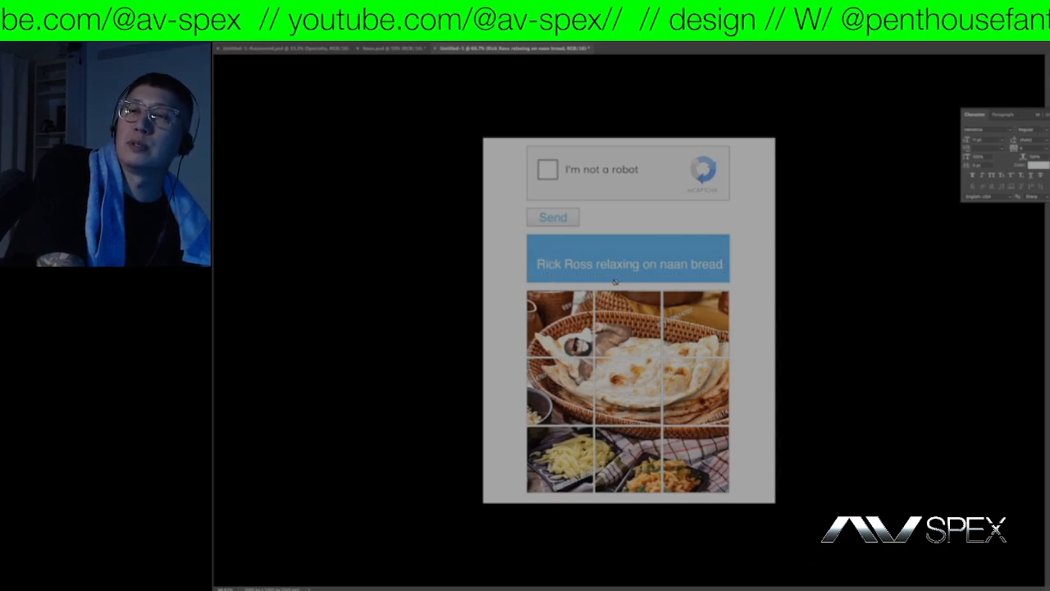
{"action": "mouse_move", "coordinate": [644, 275]}
{"action": "left_mouse_down"}
{"action": "mouse_move", "coordinate": [658, 242]}
{"action": "mouse_move", "coordinate": [649, 271]}
{"action": "left_mouse_up"}
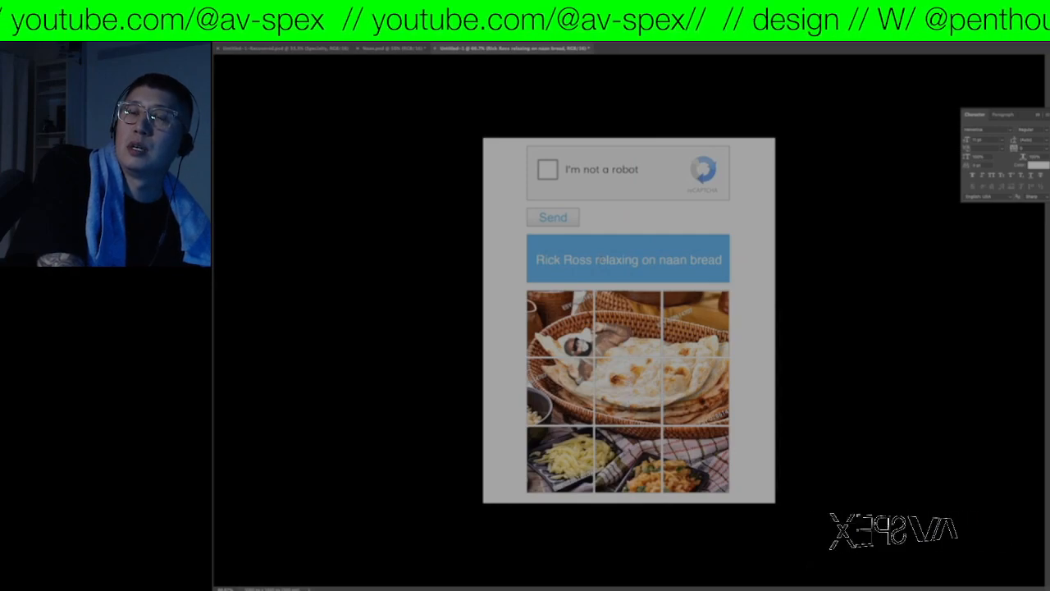
{"action": "key", "text": "BackSpace"}
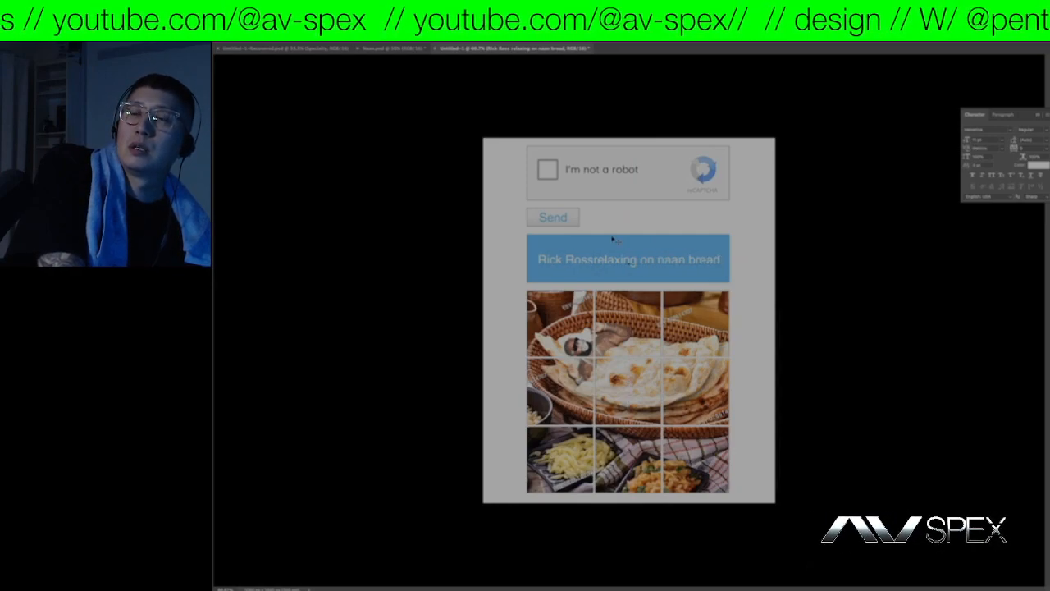
{"action": "key", "text": "ctrl+shift+Left"}
{"action": "key", "text": "Right"}
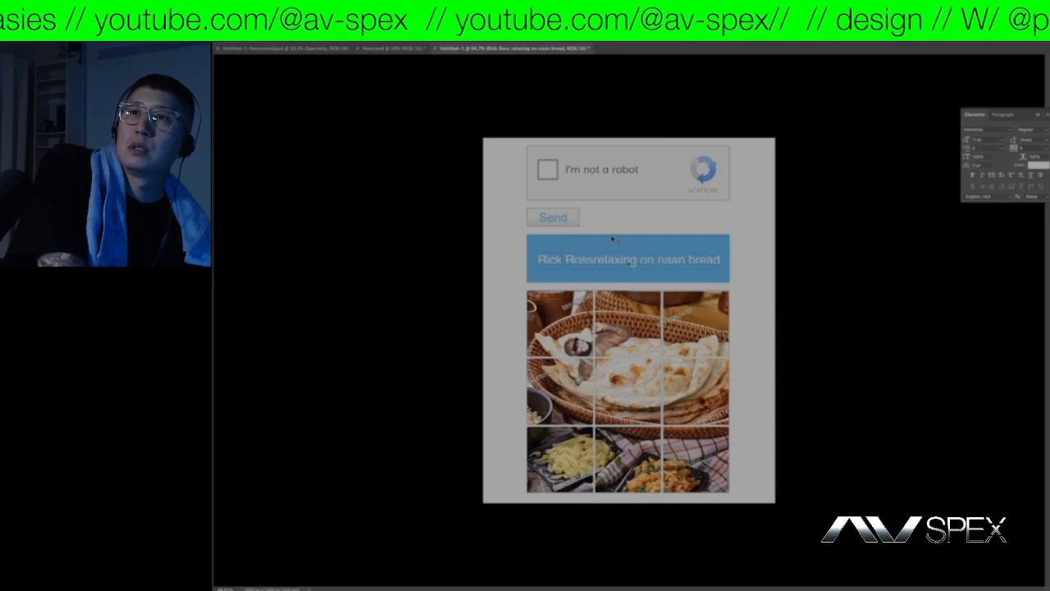
{"action": "type", "text": "Select All "}
{"action": "type", "text": "of the squa"}
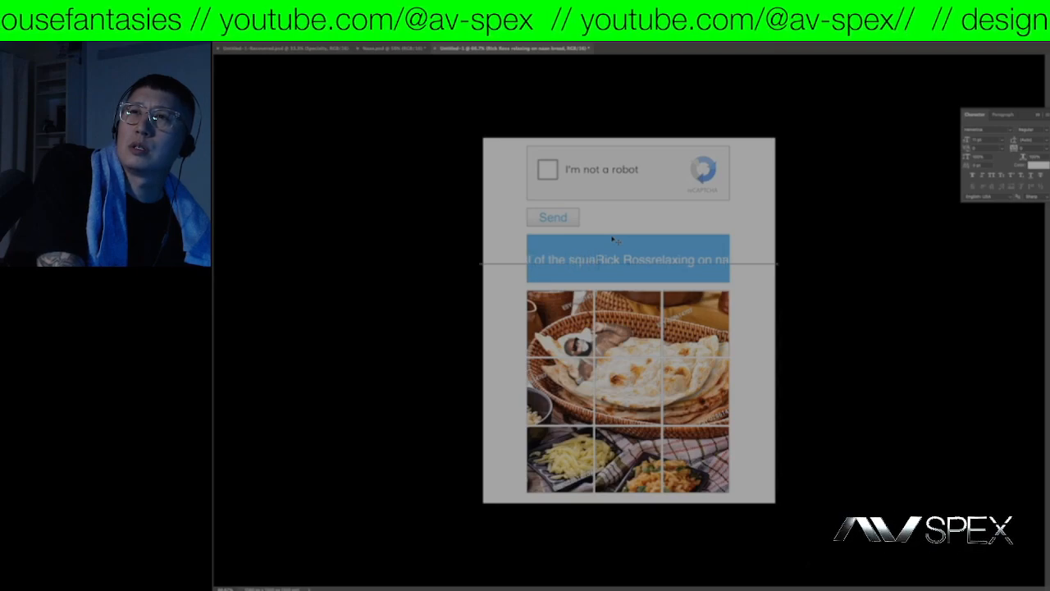
{"action": "type", "text": "res with"}
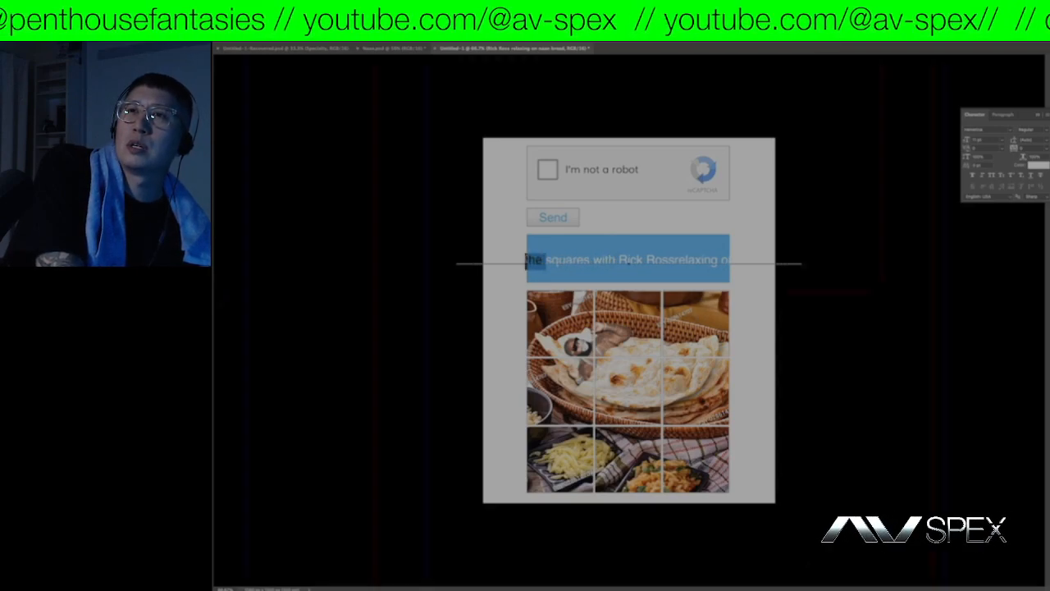
{"action": "key", "text": "Right"}
{"action": "key", "text": "Right"}
{"action": "key", "text": "Right"}
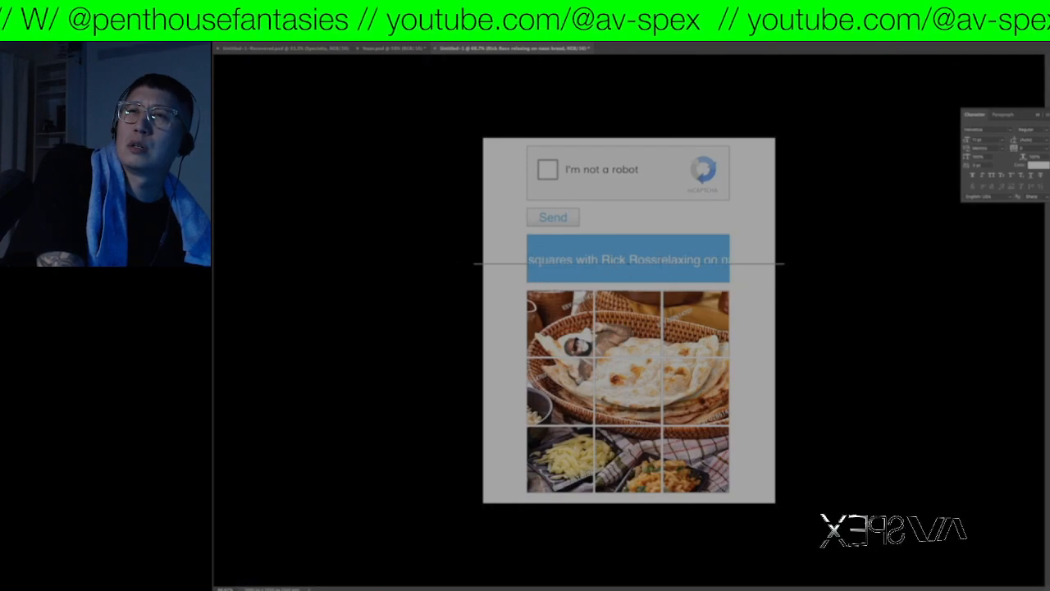
{"action": "left_click", "coordinate": [657, 224]}
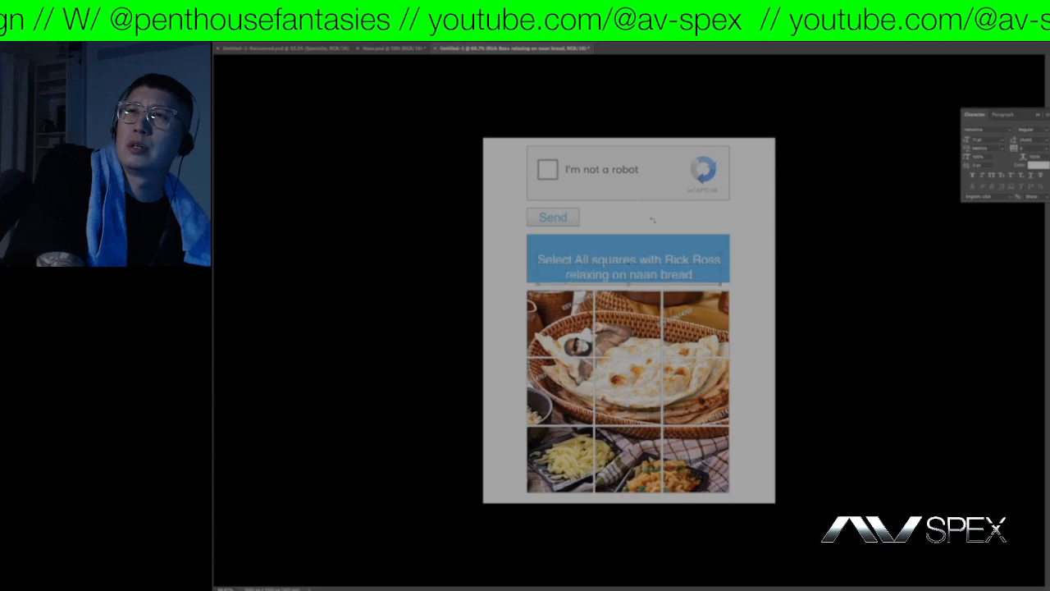
- Left-align the caption, change "All" to "all", and position both lines inside the blue banner near its left edge
{"action": "left_click", "coordinate": [1009, 114]}
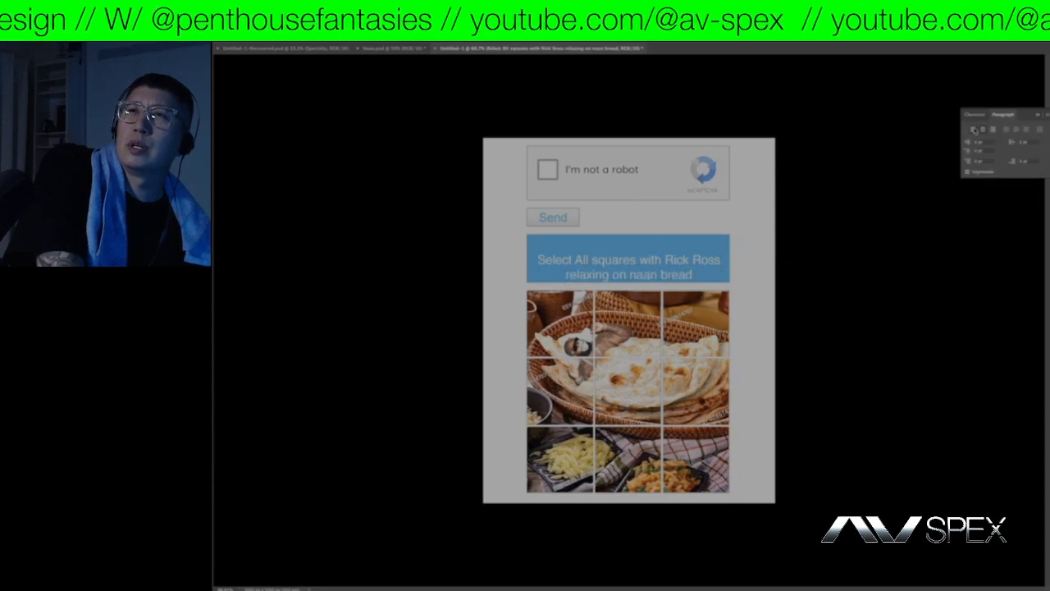
{"action": "left_click", "coordinate": [974, 129]}
{"action": "left_click_drag", "start_coordinate": [729, 259], "coordinate": [650, 247]}
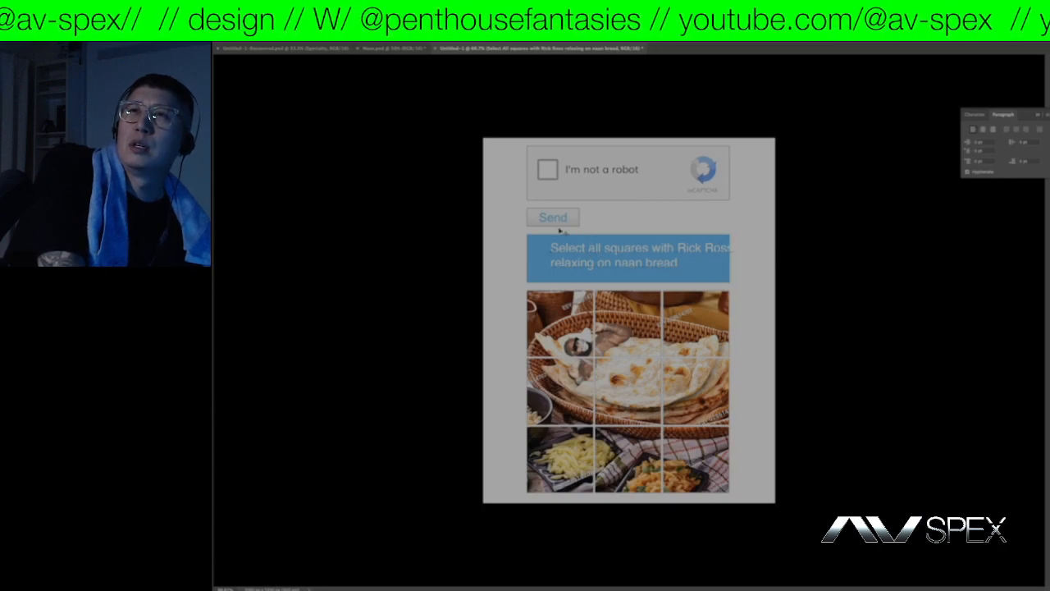
{"action": "key", "text": "shift+Left"}
{"action": "key", "text": "shift+Left"}
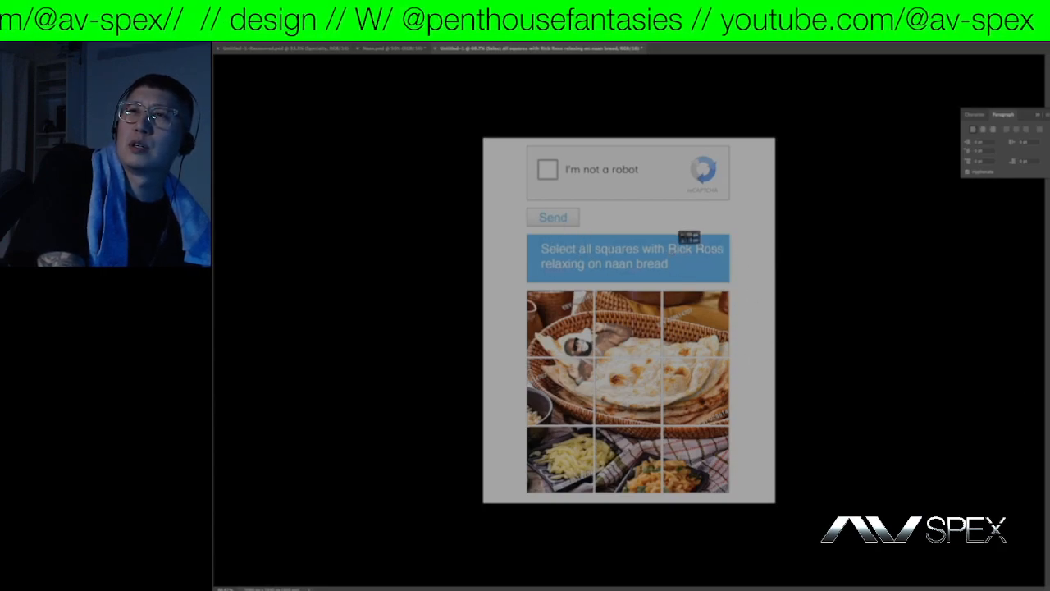
{"action": "key", "text": "Left"}
{"action": "key", "text": "Left"}
{"action": "key", "text": "Left"}
{"action": "key", "text": "Left"}
{"action": "key", "text": "Down"}
{"action": "key", "text": "Down"}
{"action": "key", "text": "Down"}
{"action": "key", "text": "Down"}
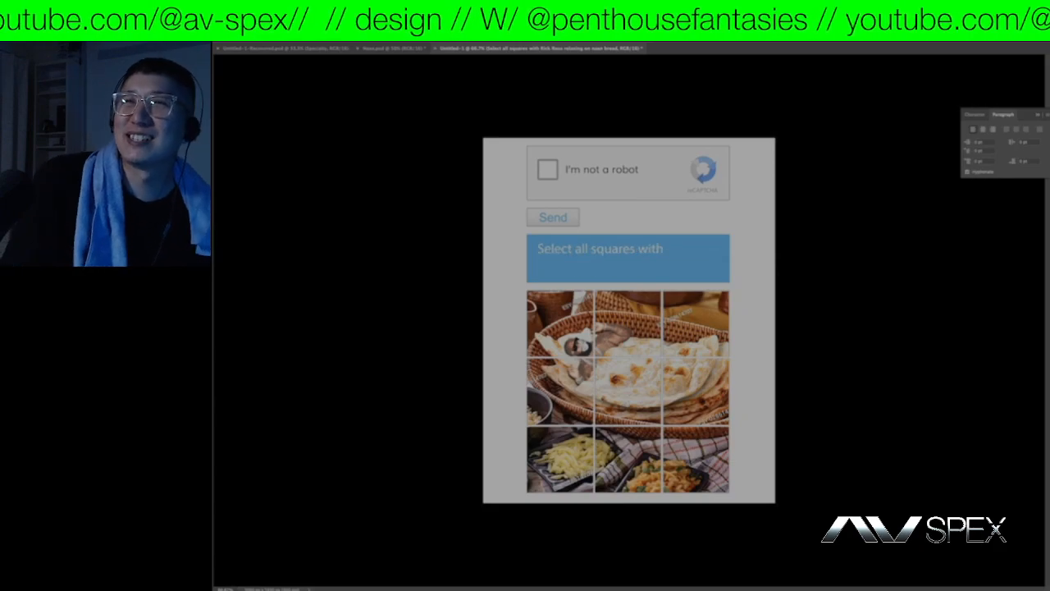
- Compare the new caption with the original heading and set the caption's font size to 10.5 pt
{"action": "key", "text": "super+comma"}
{"action": "key", "text": "super+comma"}
{"action": "key", "text": "super+z"}
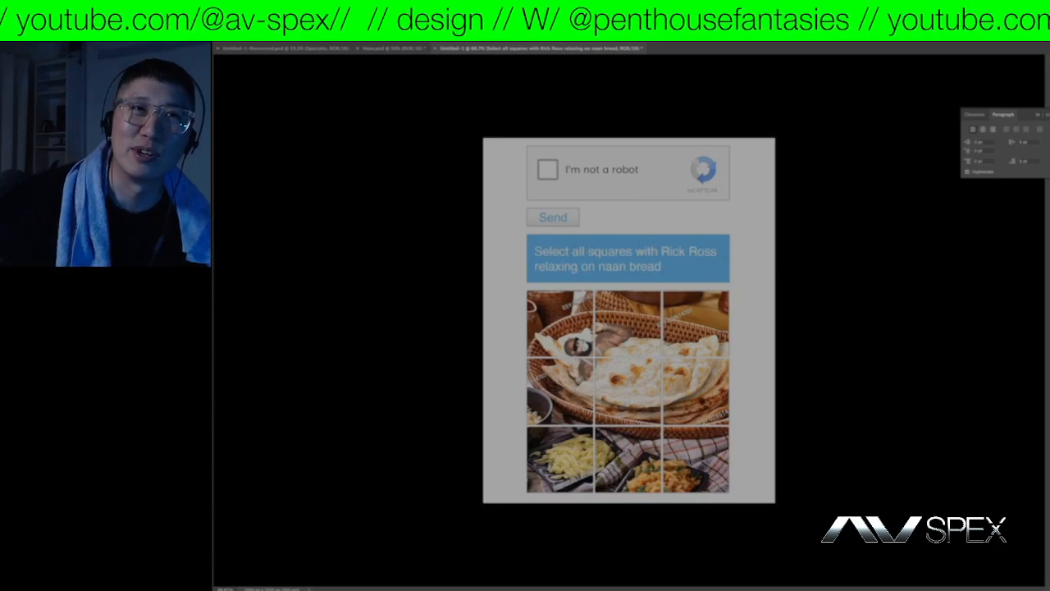
{"action": "left_click", "coordinate": [980, 115]}
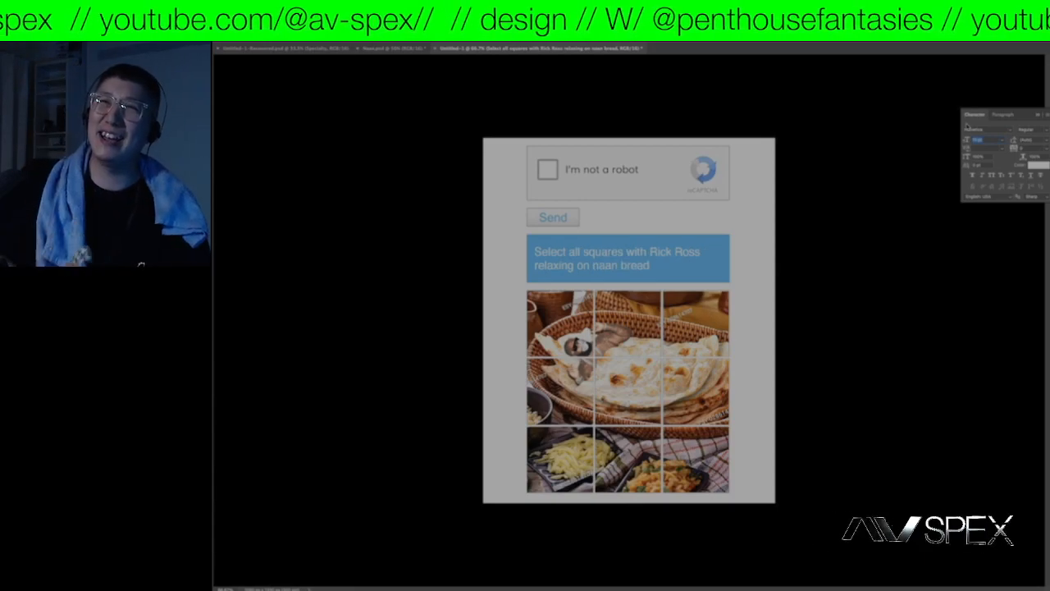
{"action": "key", "text": "Return"}
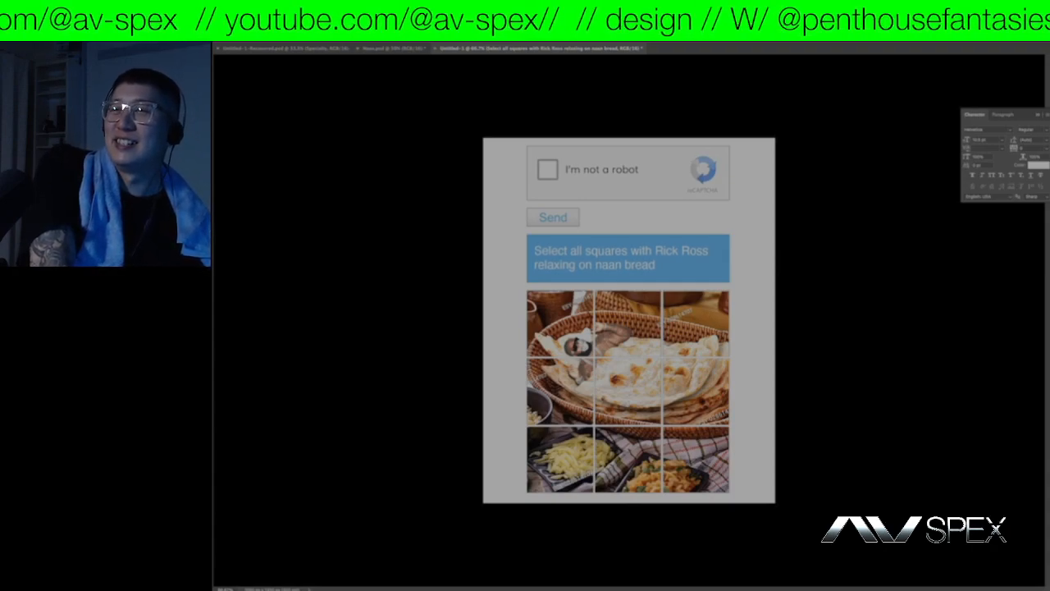
- Try faux bold and the Helvetica Bold style on the banner caption, and undo the bold styling
{"action": "key", "text": "ctrl+z"}
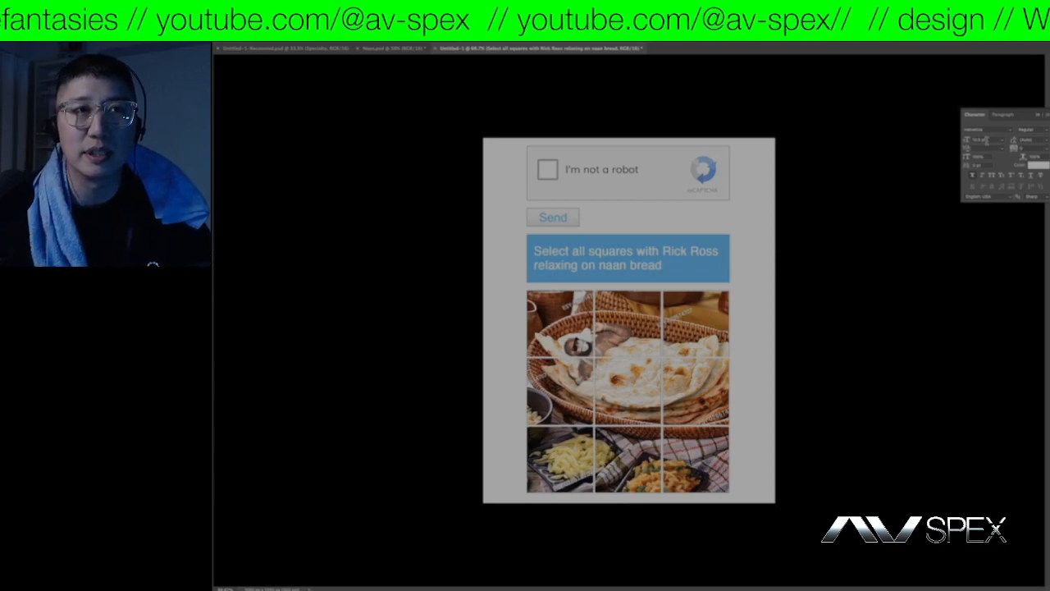
{"action": "key", "text": "Down"}
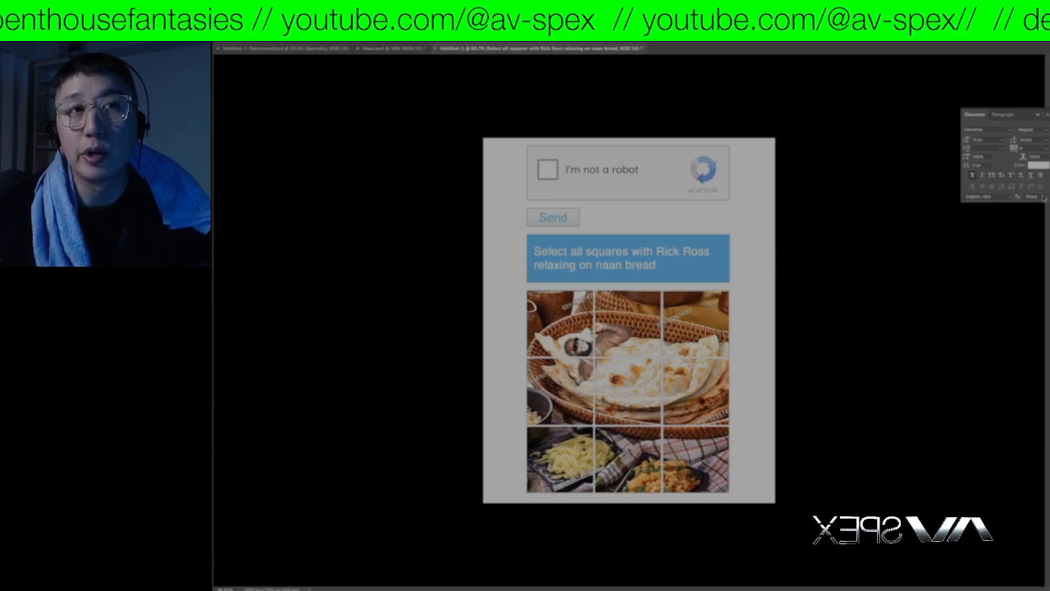
{"action": "left_click", "coordinate": [1027, 130]}
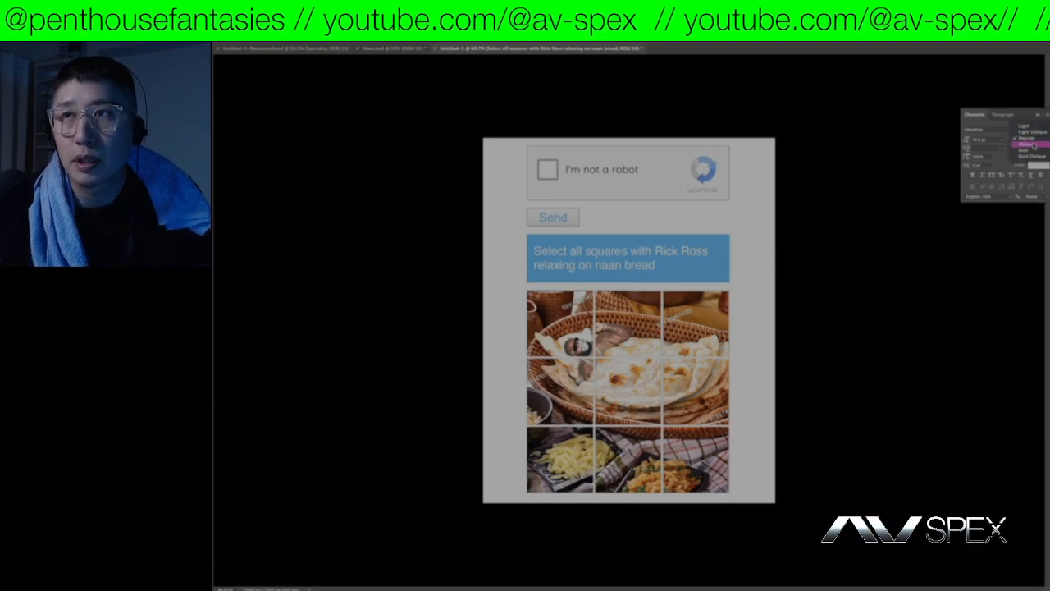
{"action": "left_click", "coordinate": [1026, 151]}
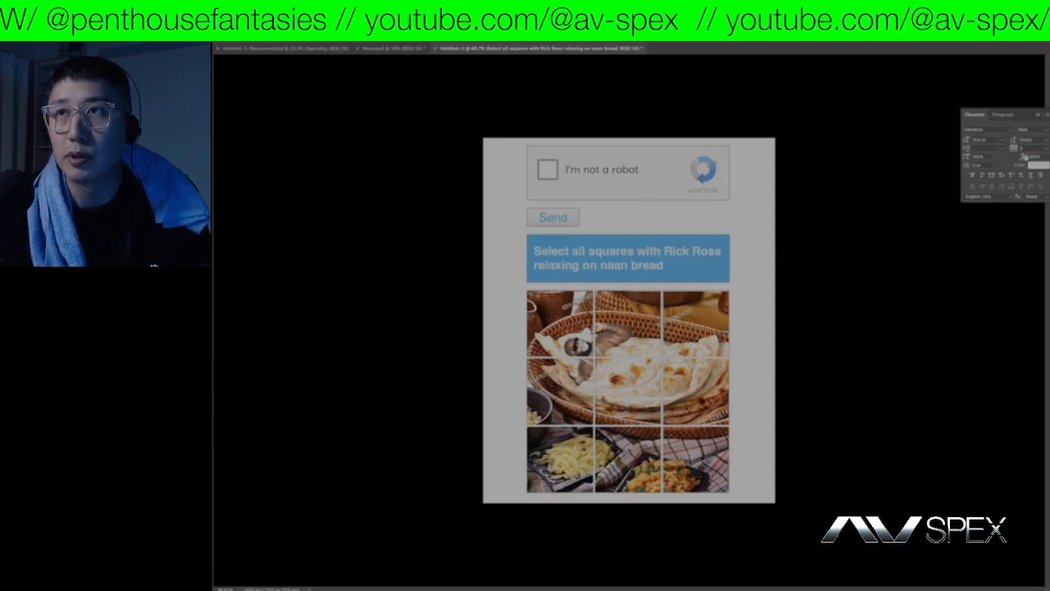
{"action": "key", "text": "ctrl+z"}
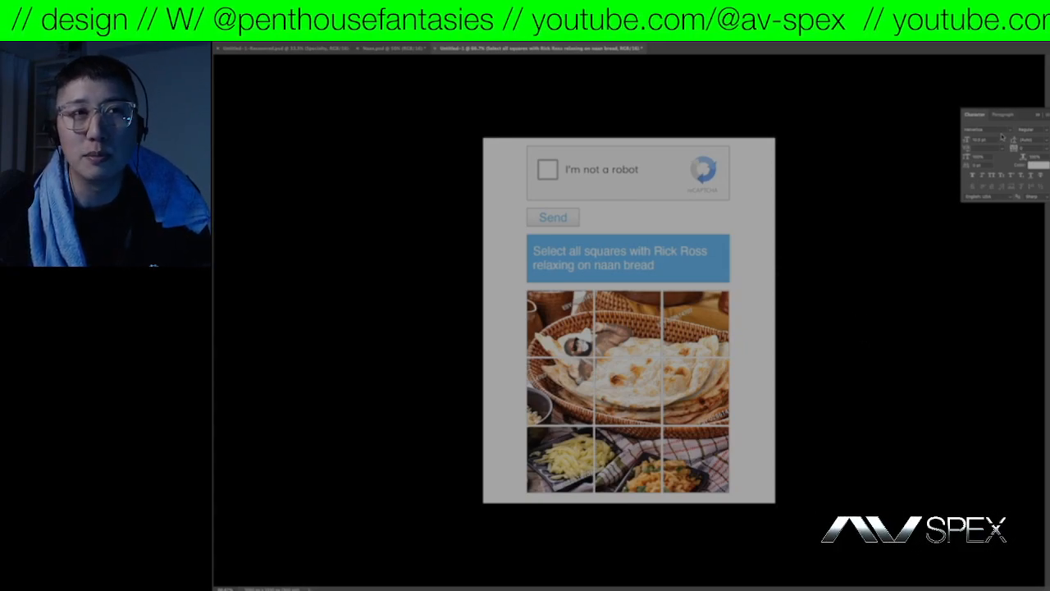
- Review the whole captcha at a smaller view and fine-tune the banner caption's font size
{"action": "left_click", "coordinate": [796, 333], "text": "alt"}
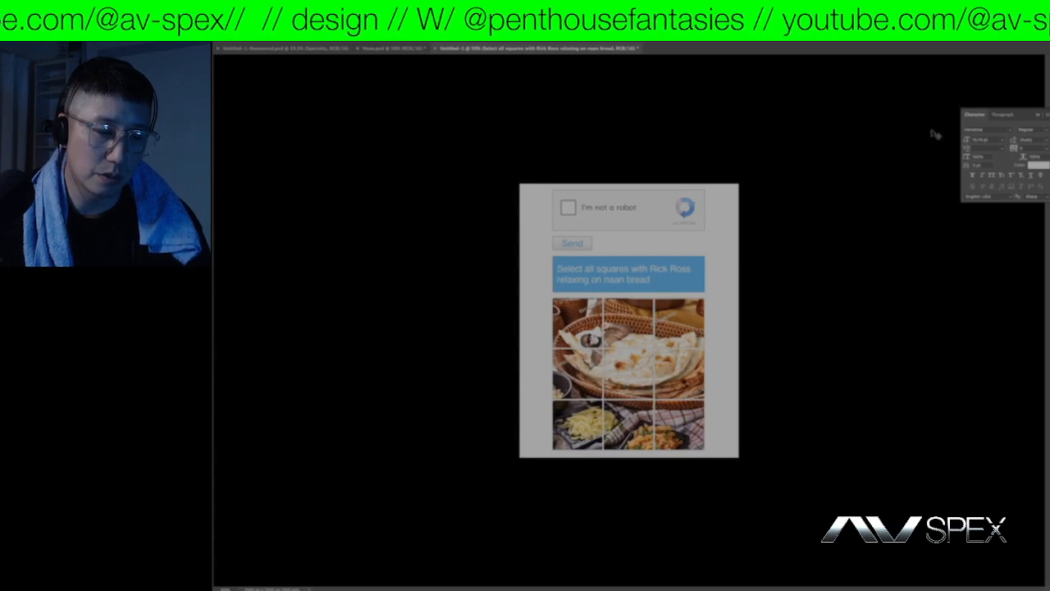
{"action": "key", "text": "Return"}
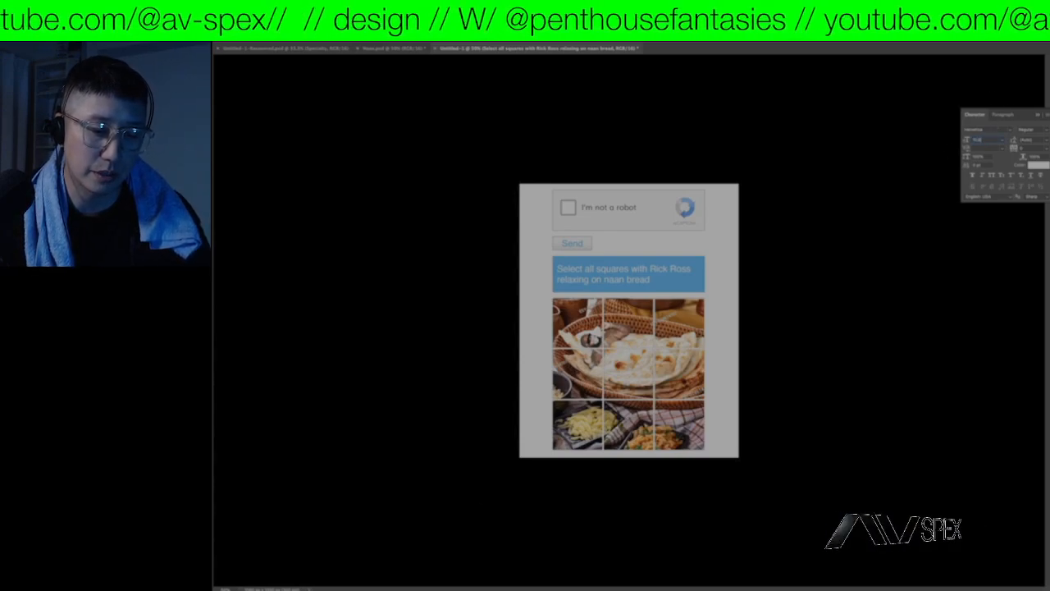